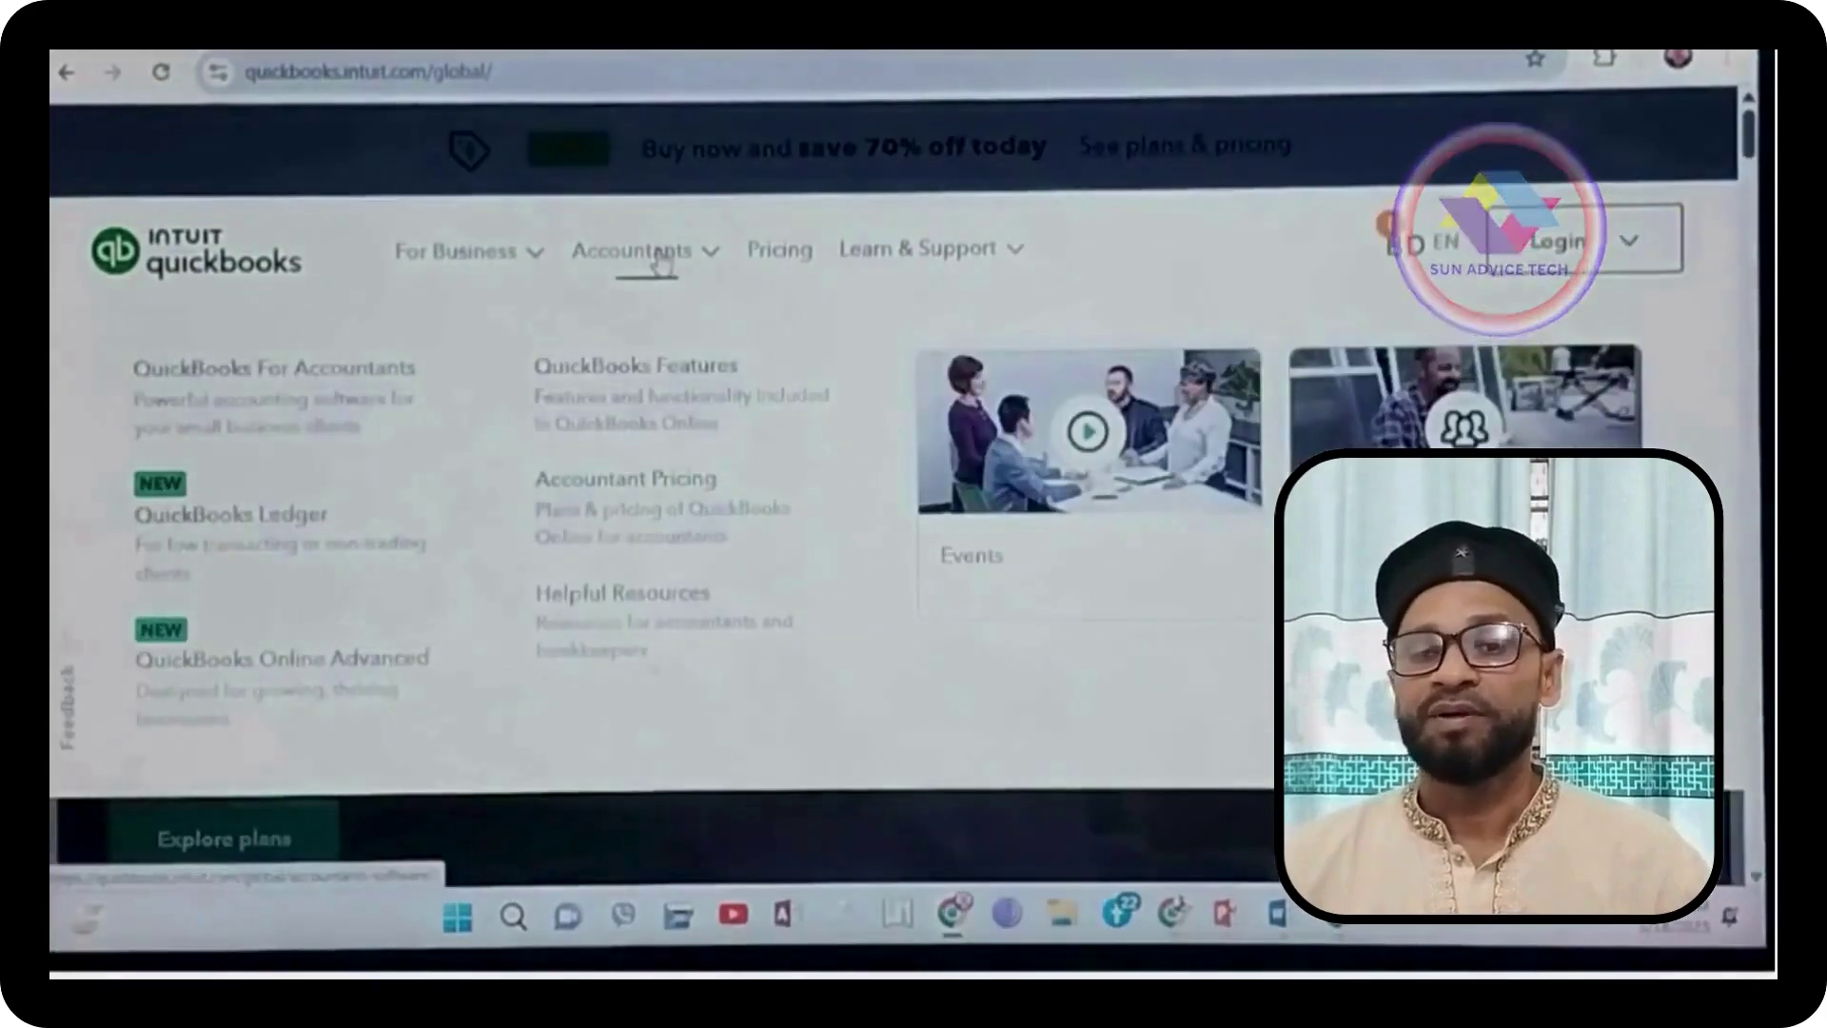
Step: Go to the accountants software page and start the free sign-up for accountants
{"action": "left_click", "coordinate": [661, 252]}
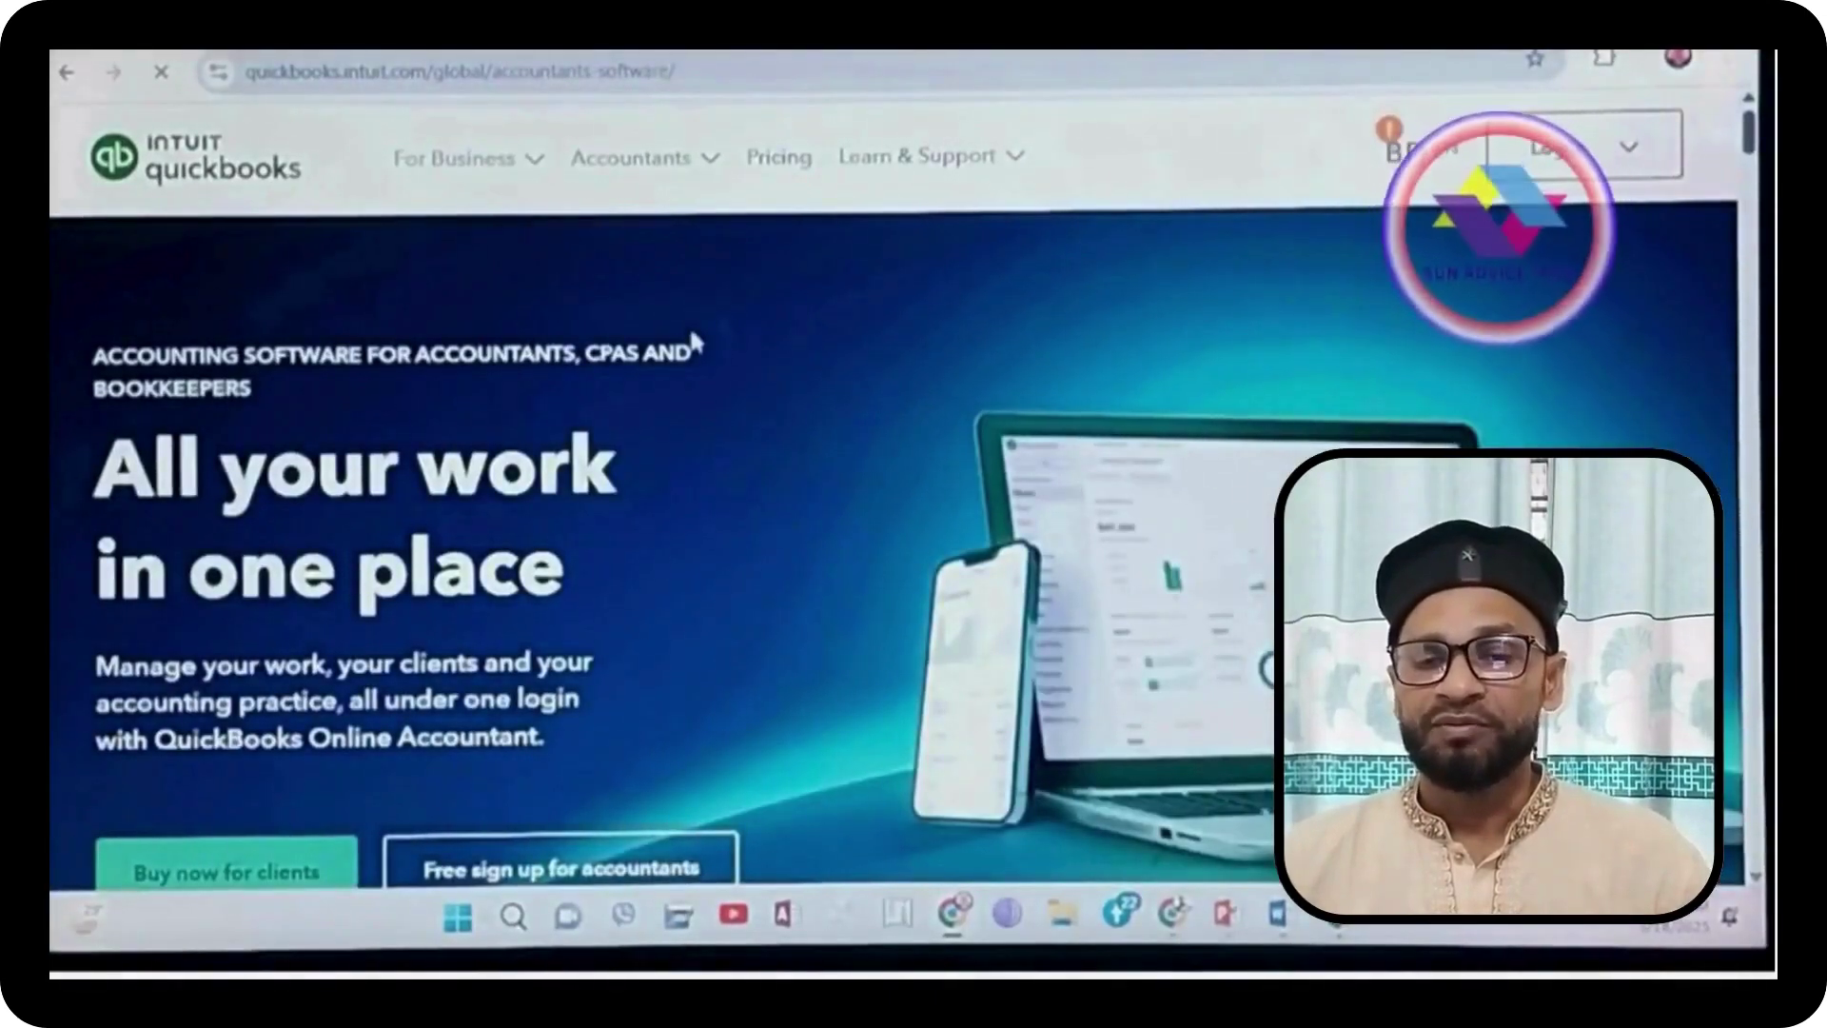
{"action": "scroll", "coordinate": [693, 339], "scroll_direction": "down", "scroll_amount": 5}
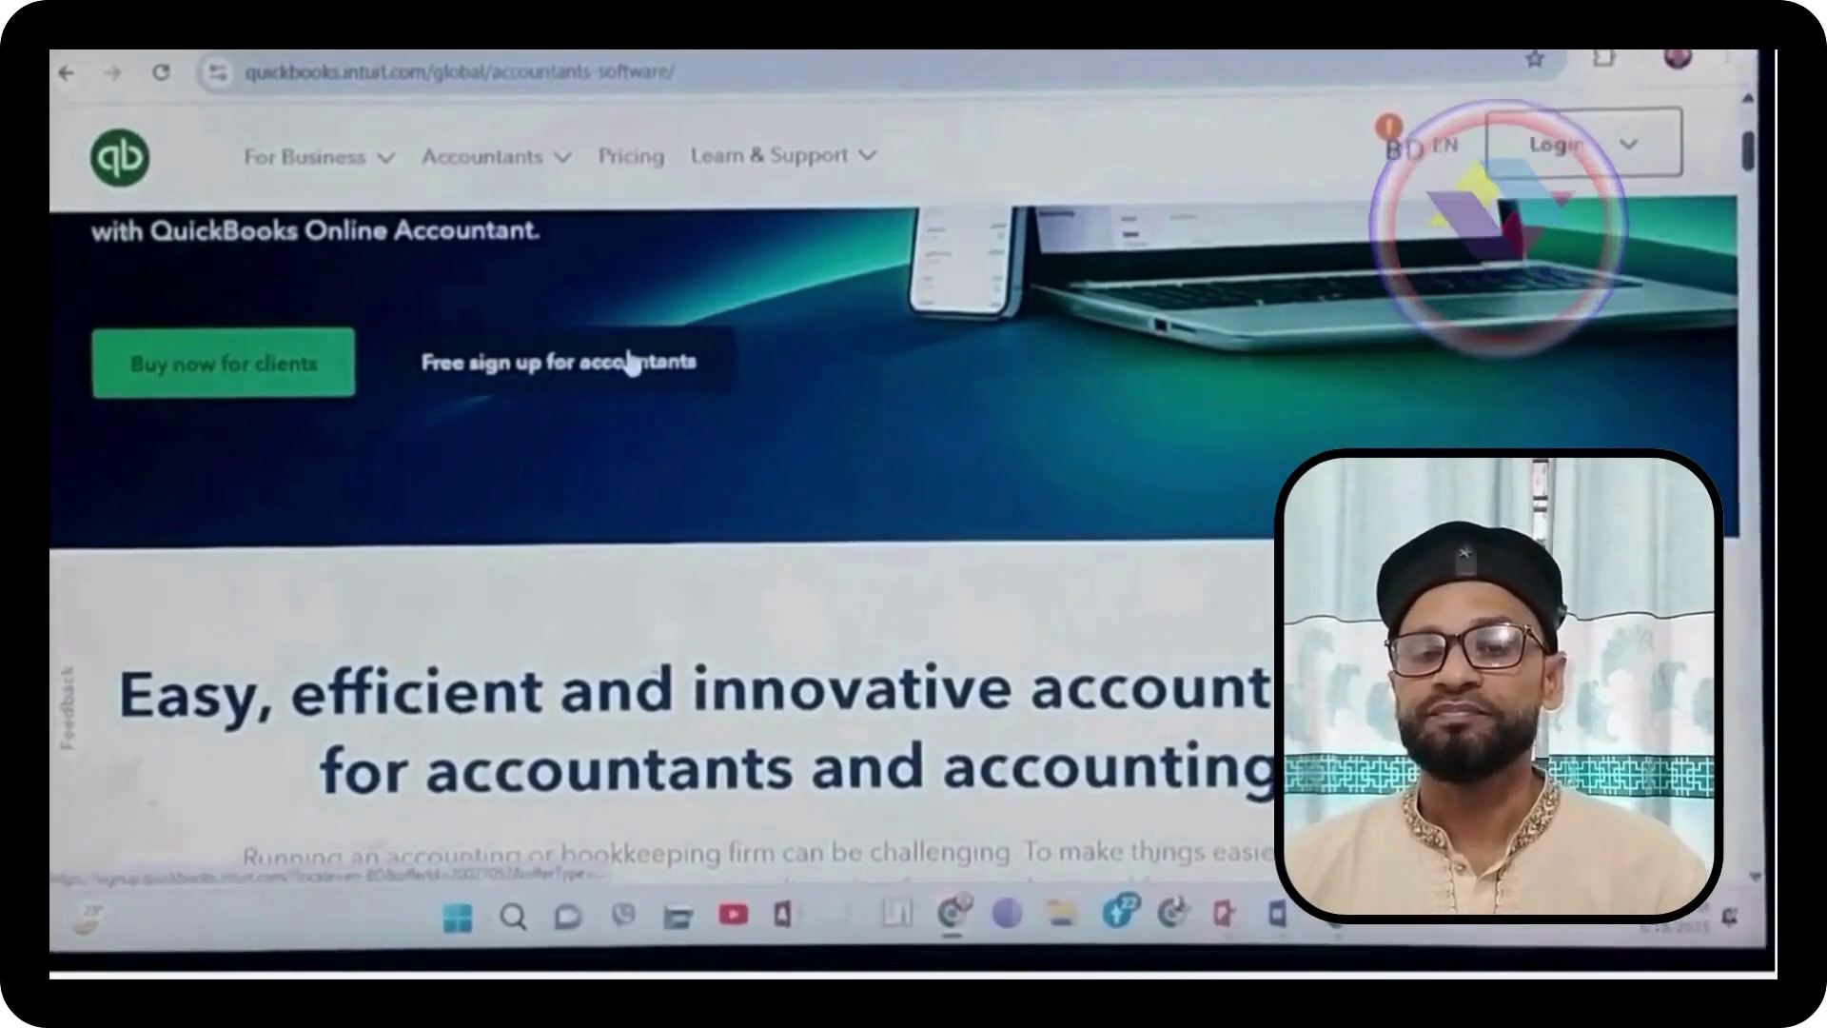
{"action": "left_click", "coordinate": [628, 371]}
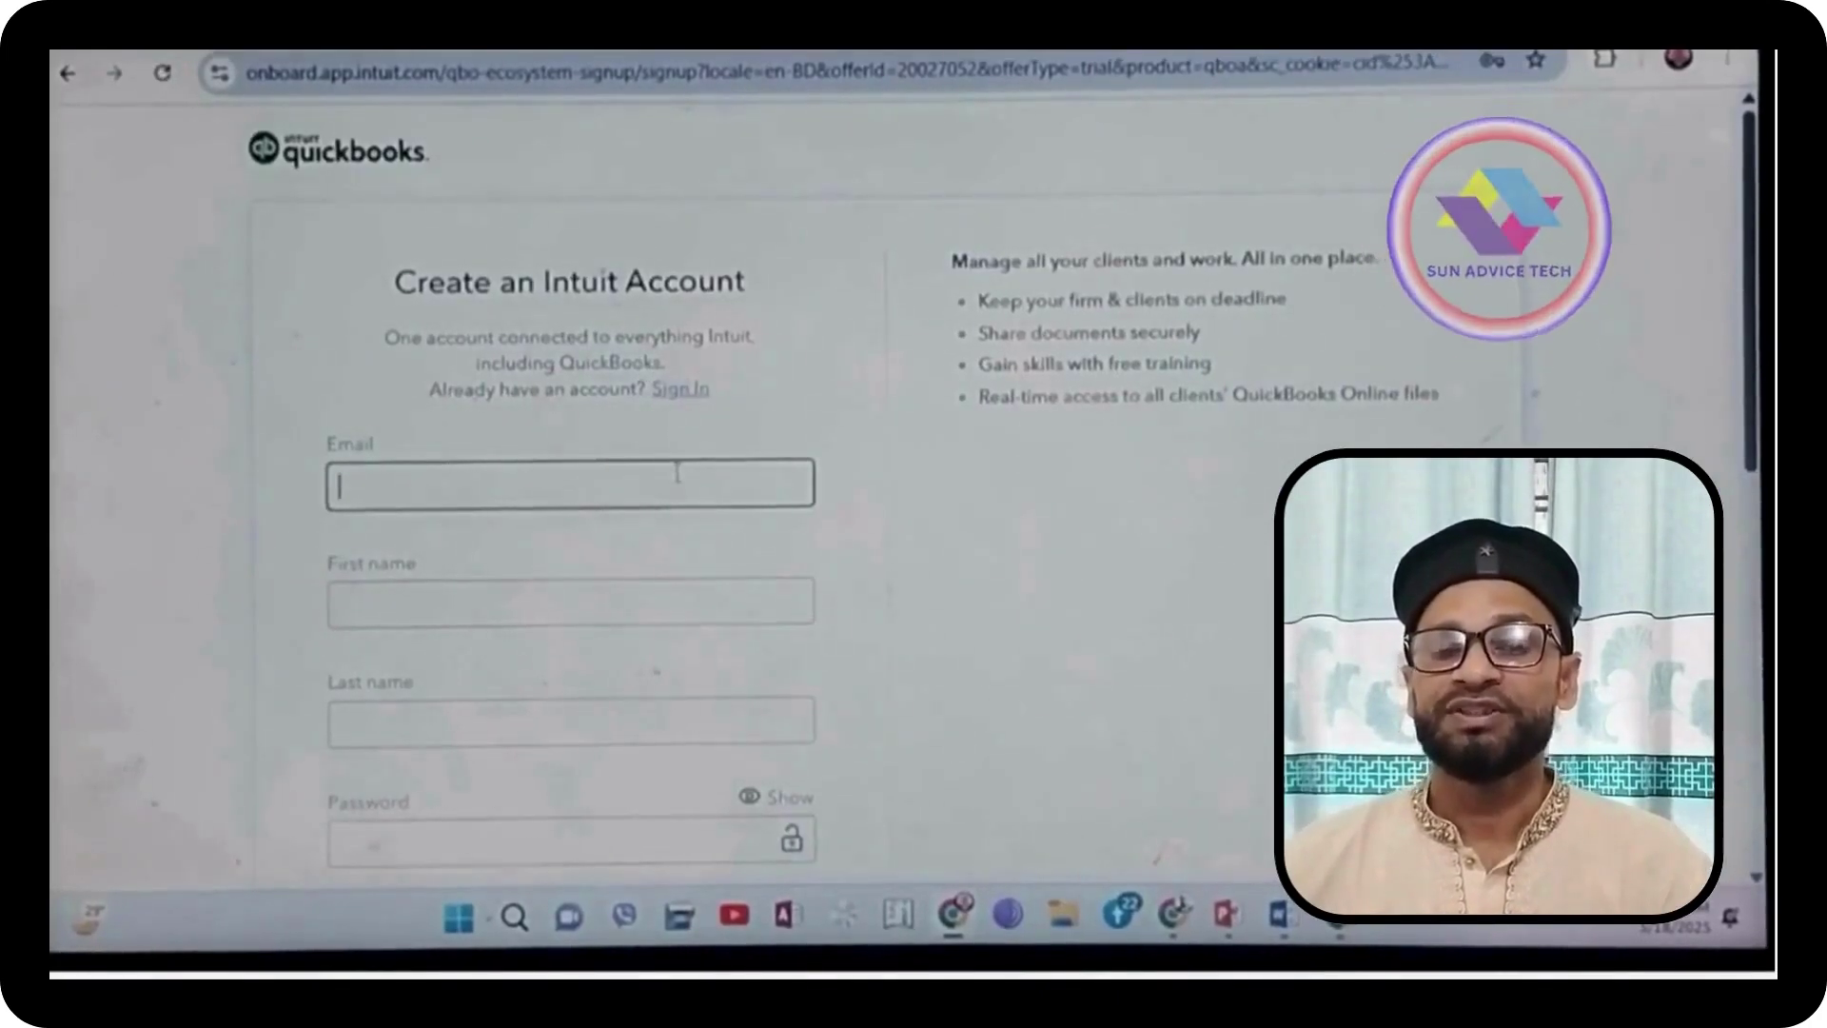
Step: Paste the account e-mail address and enter the user's first and last name
{"action": "right_click", "coordinate": [492, 493]}
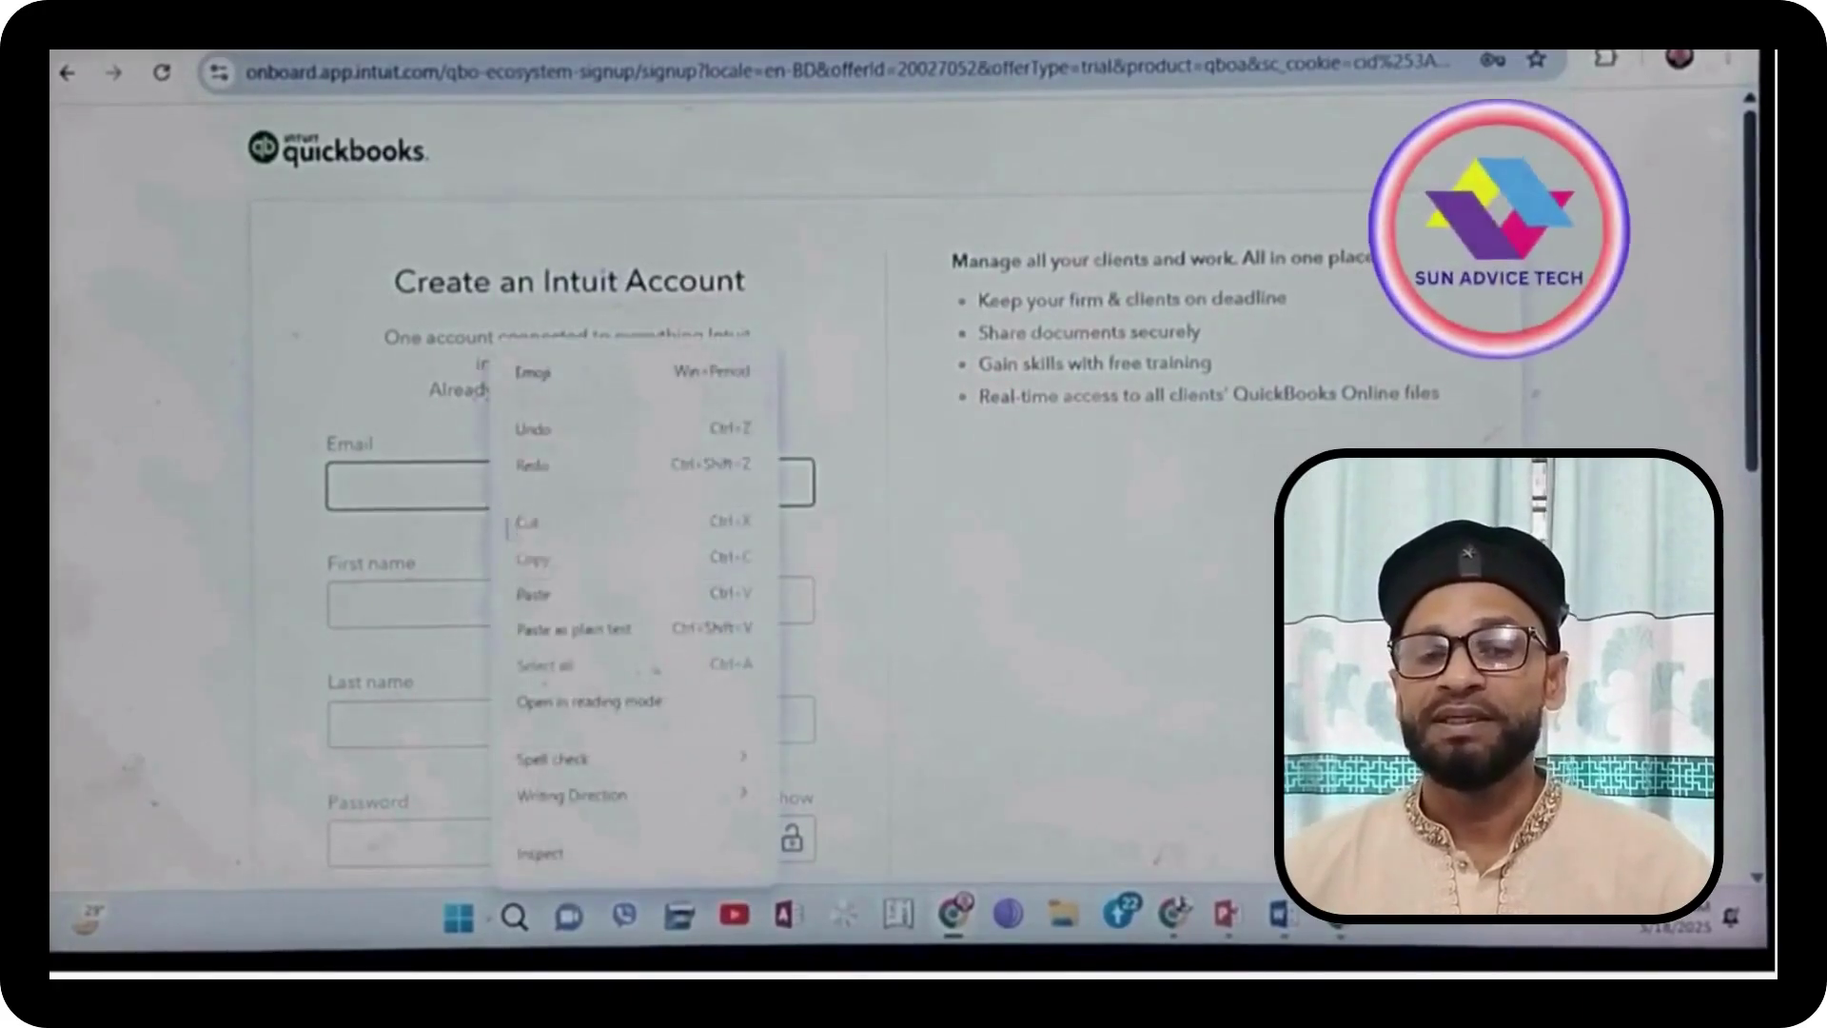
{"action": "left_click", "coordinate": [536, 595]}
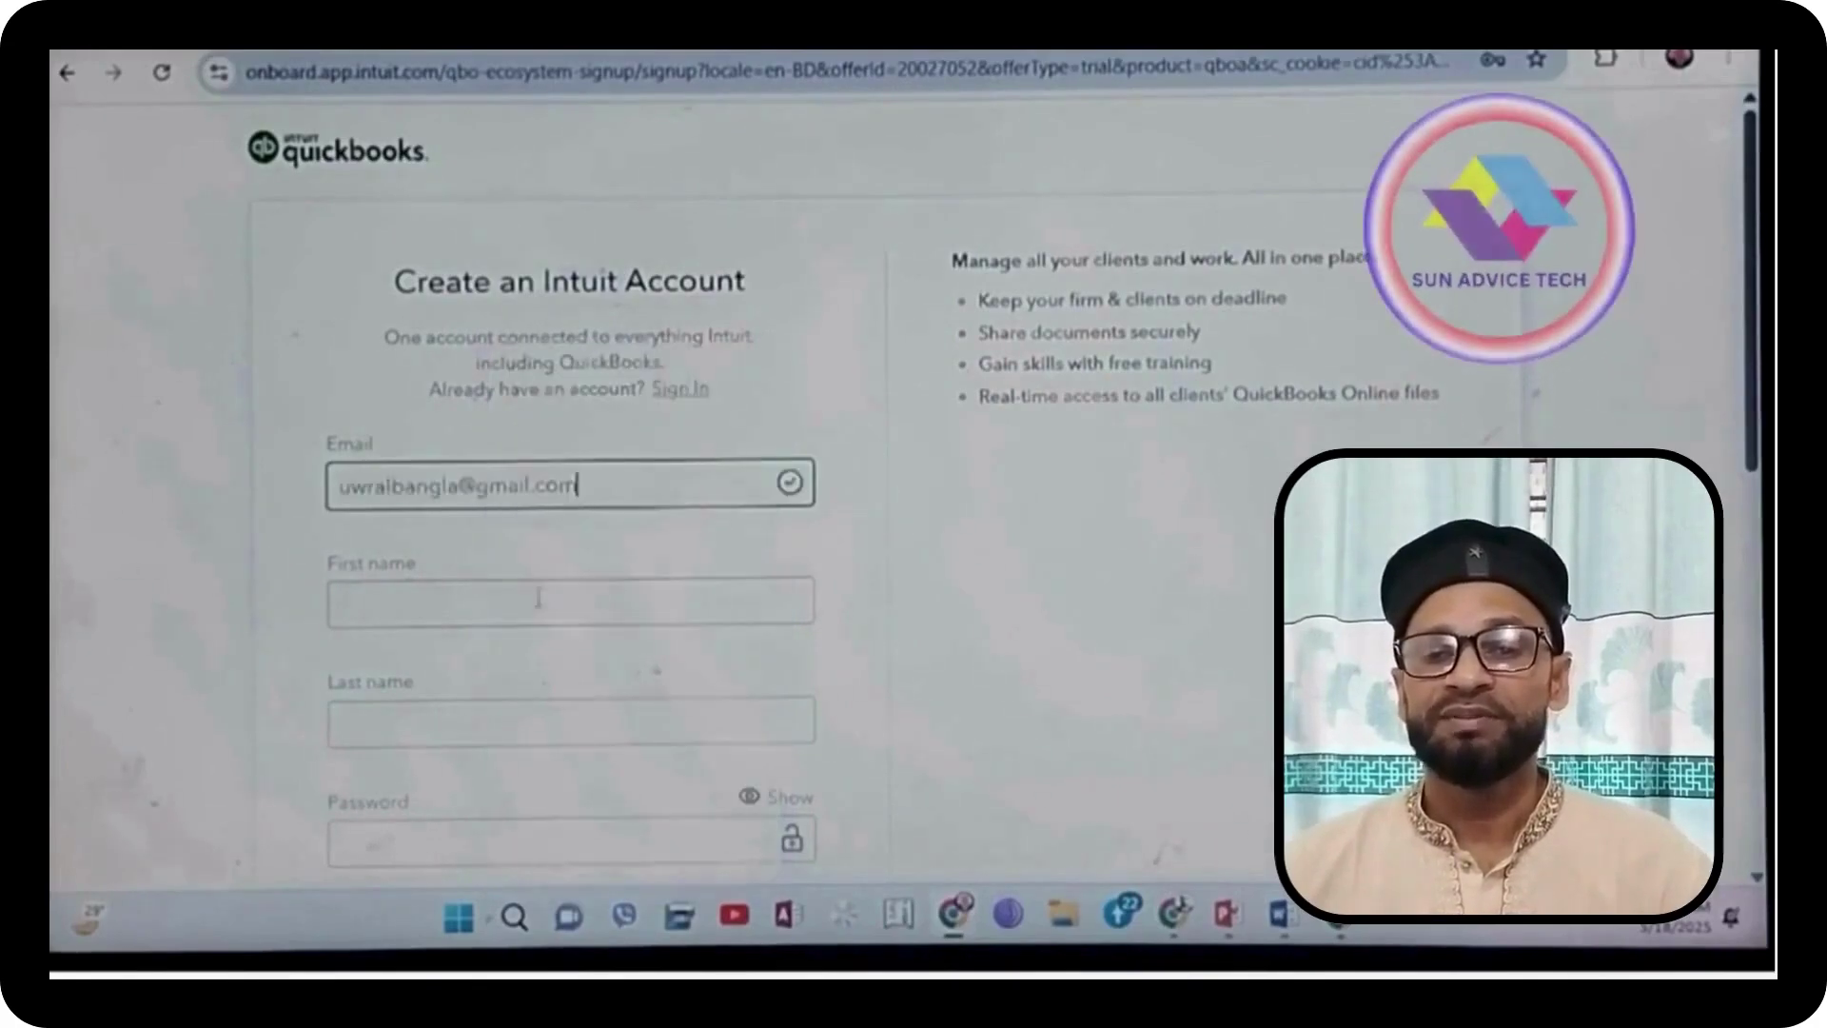
{"action": "scroll", "coordinate": [521, 573], "scroll_direction": "down", "scroll_amount": 3}
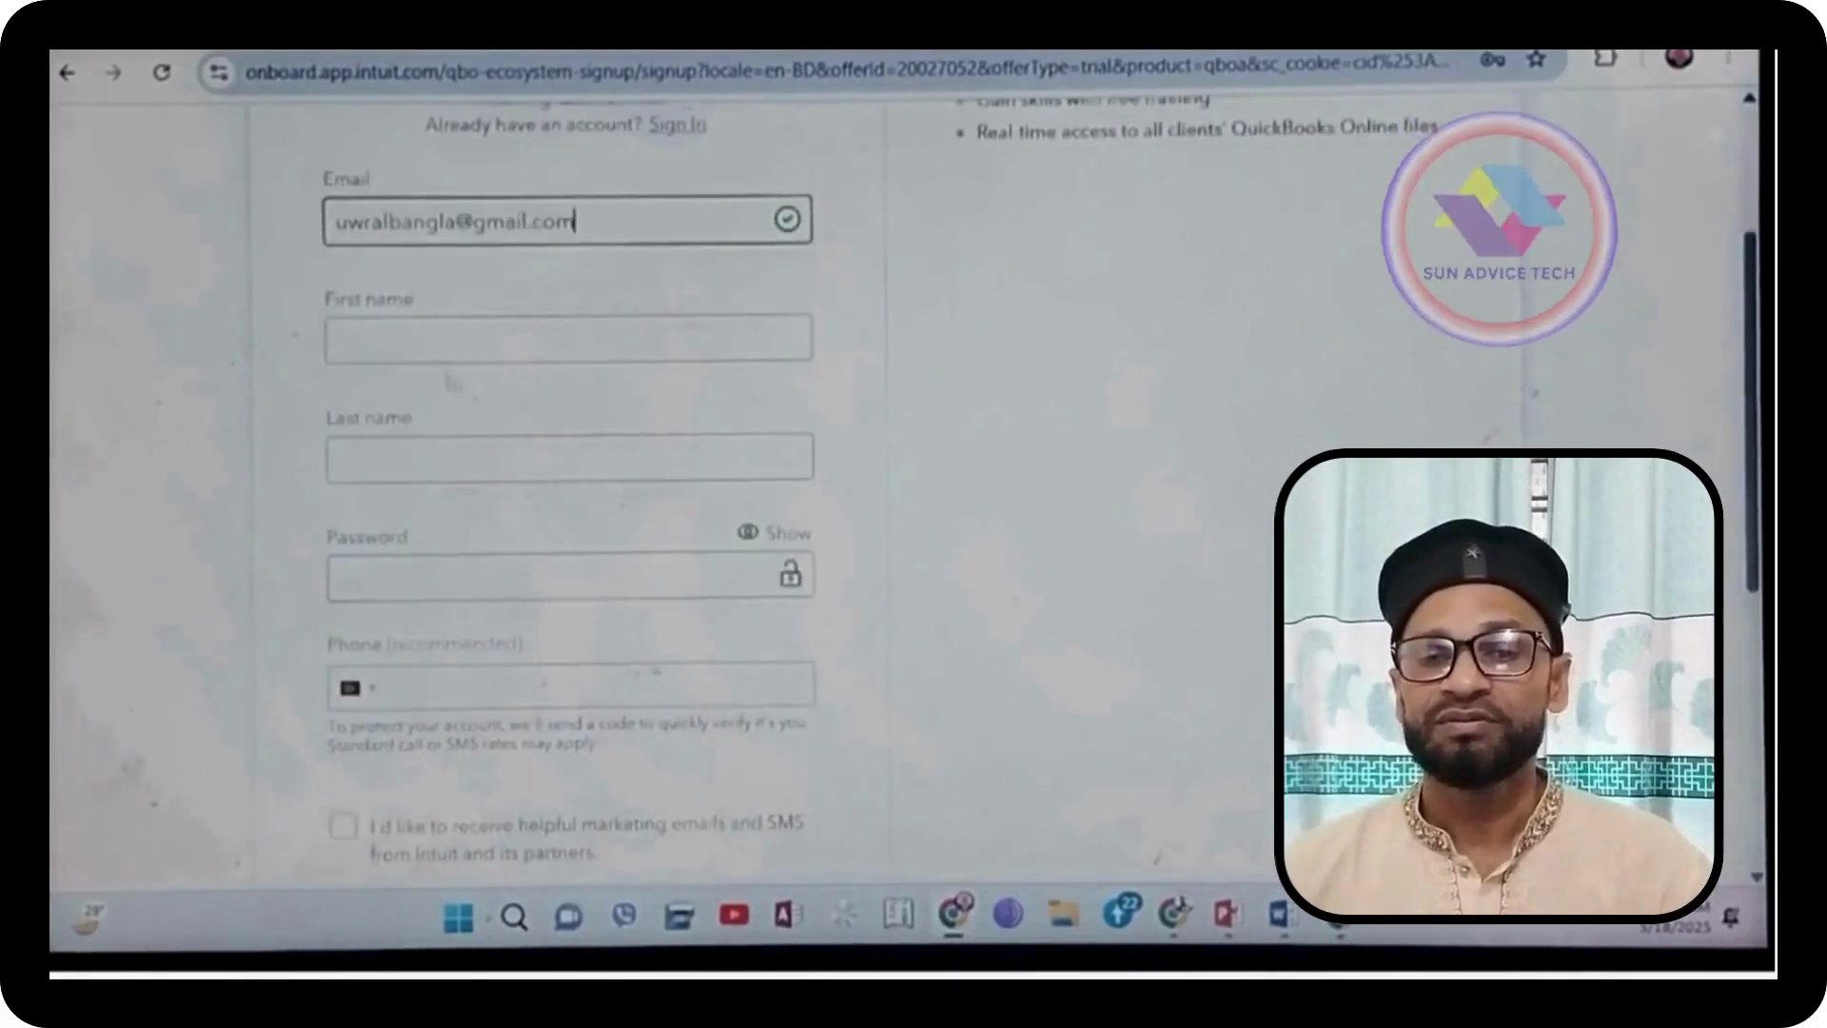
{"action": "left_click", "coordinate": [452, 335]}
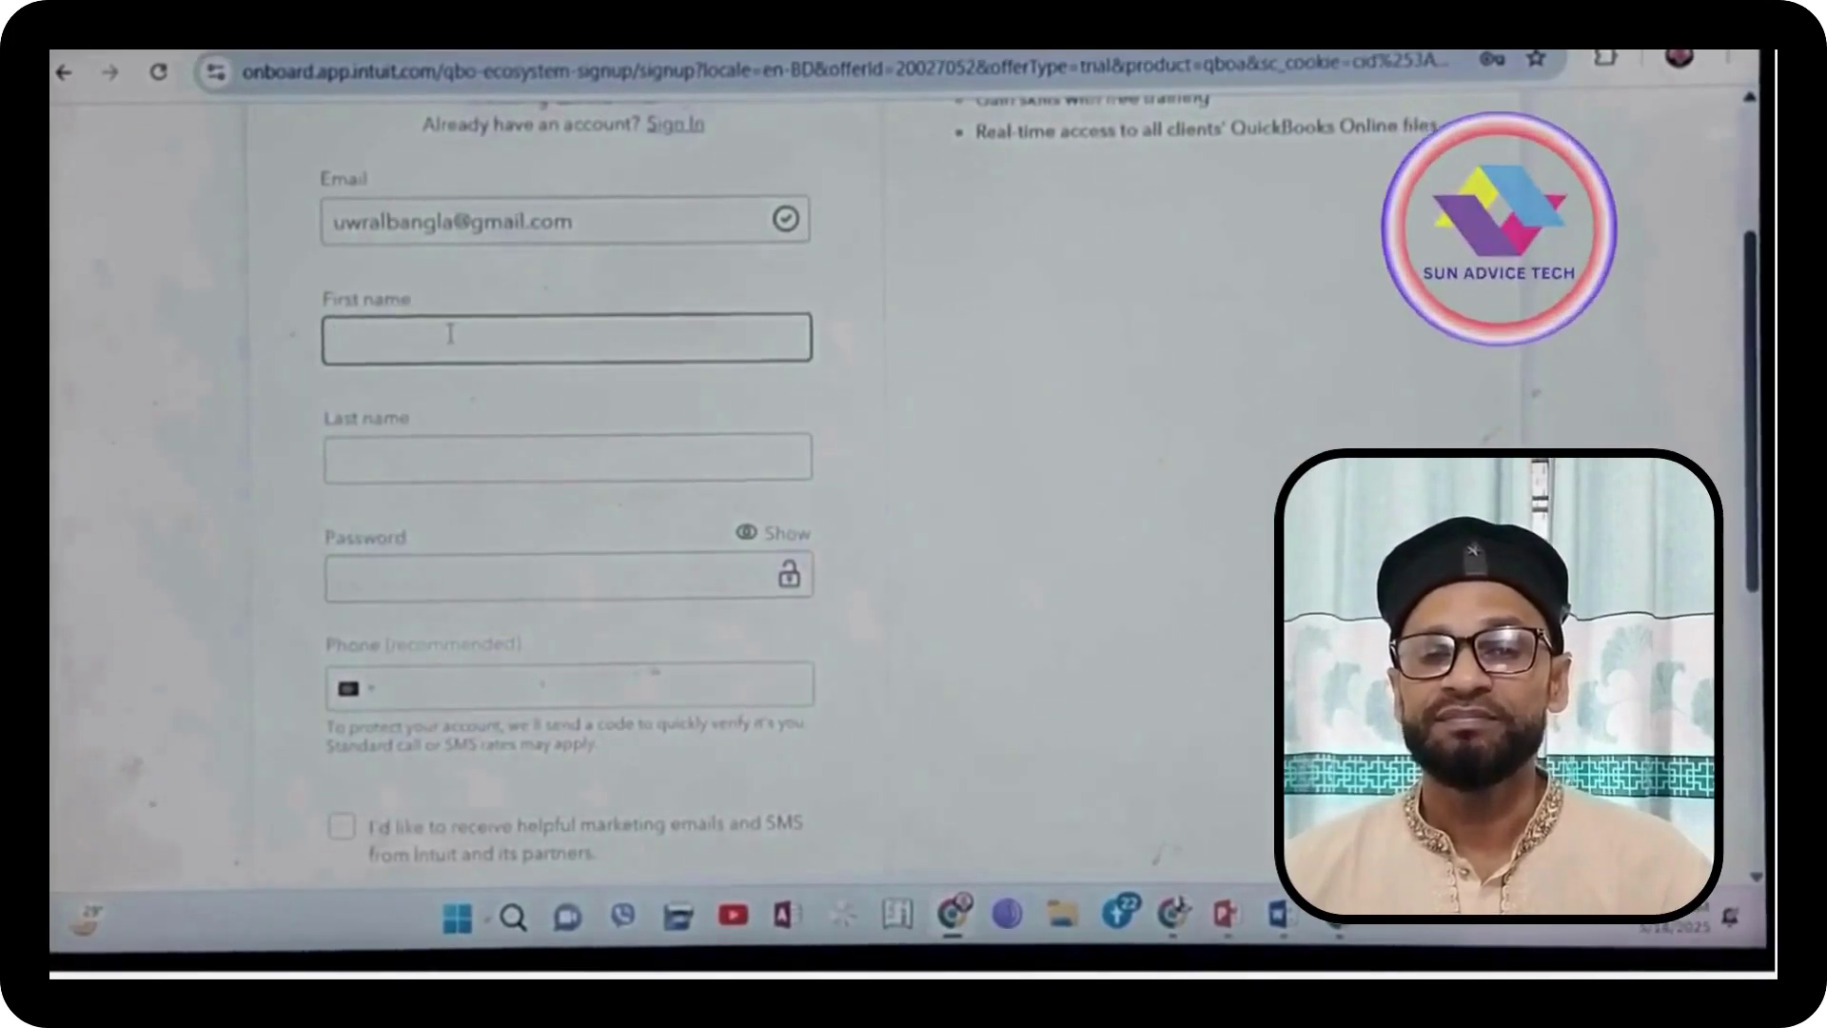
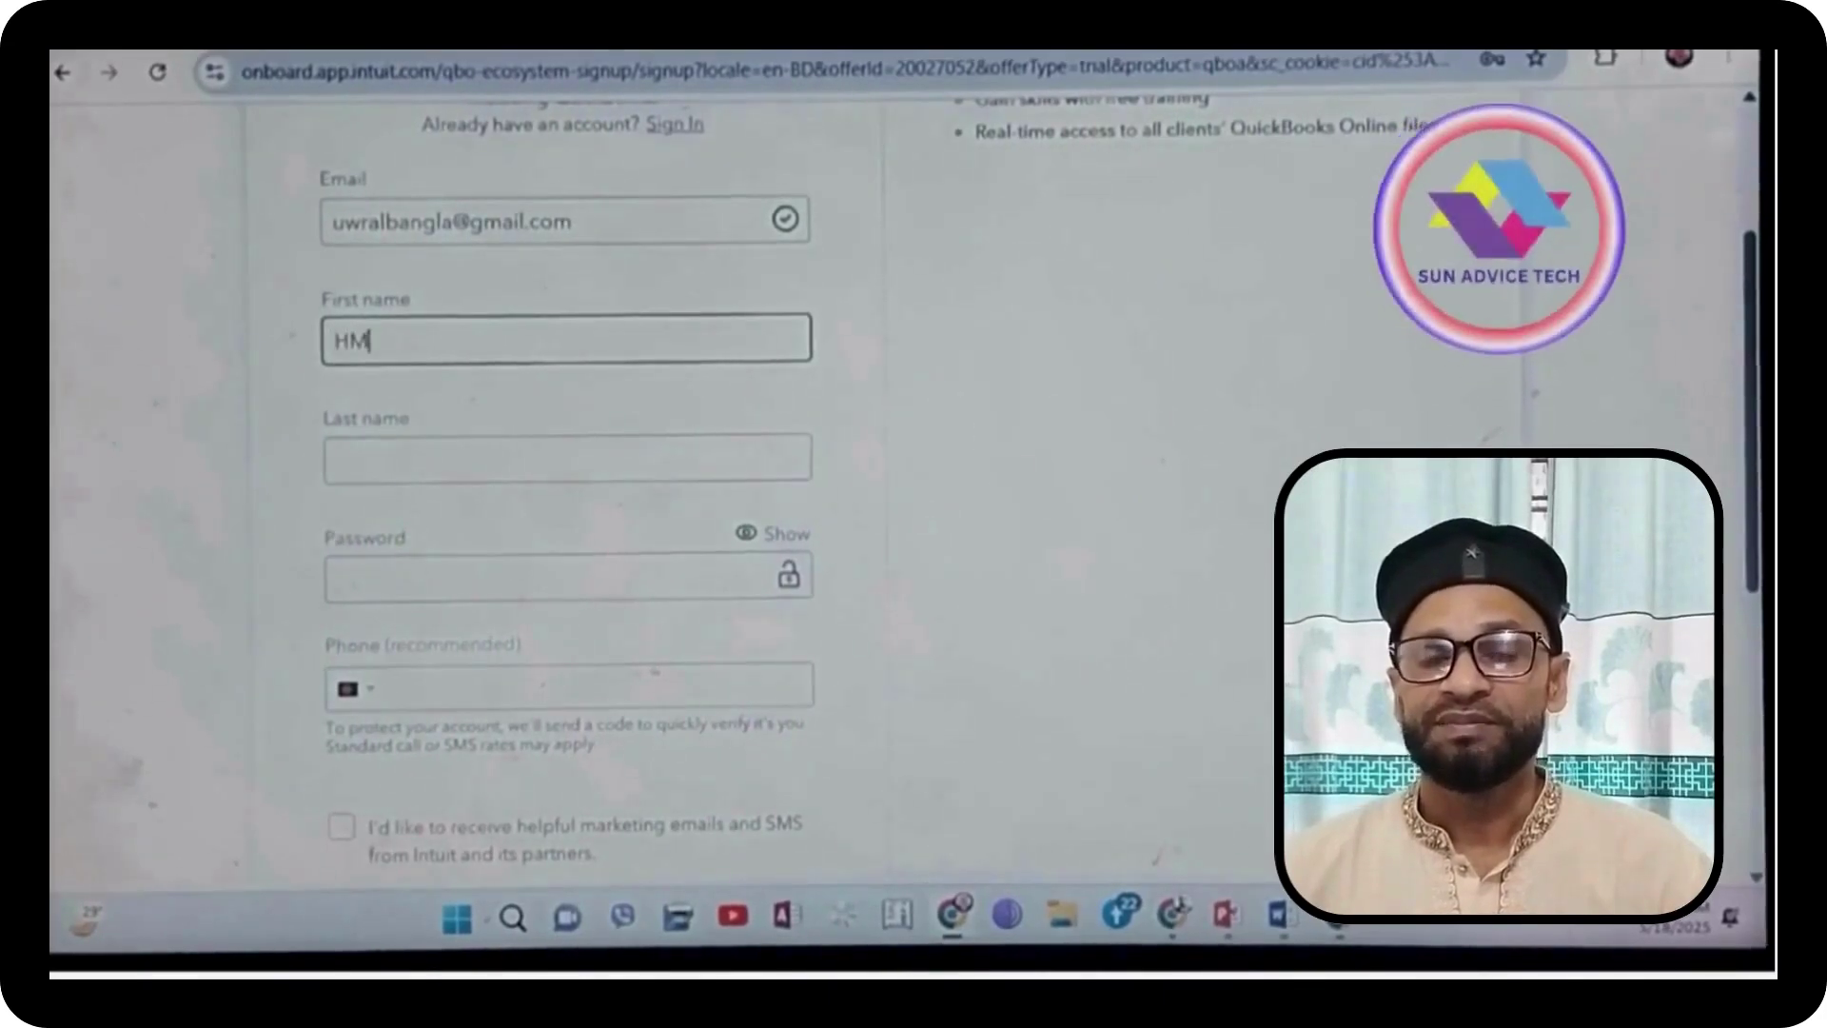
{"action": "left_click", "coordinate": [525, 448]}
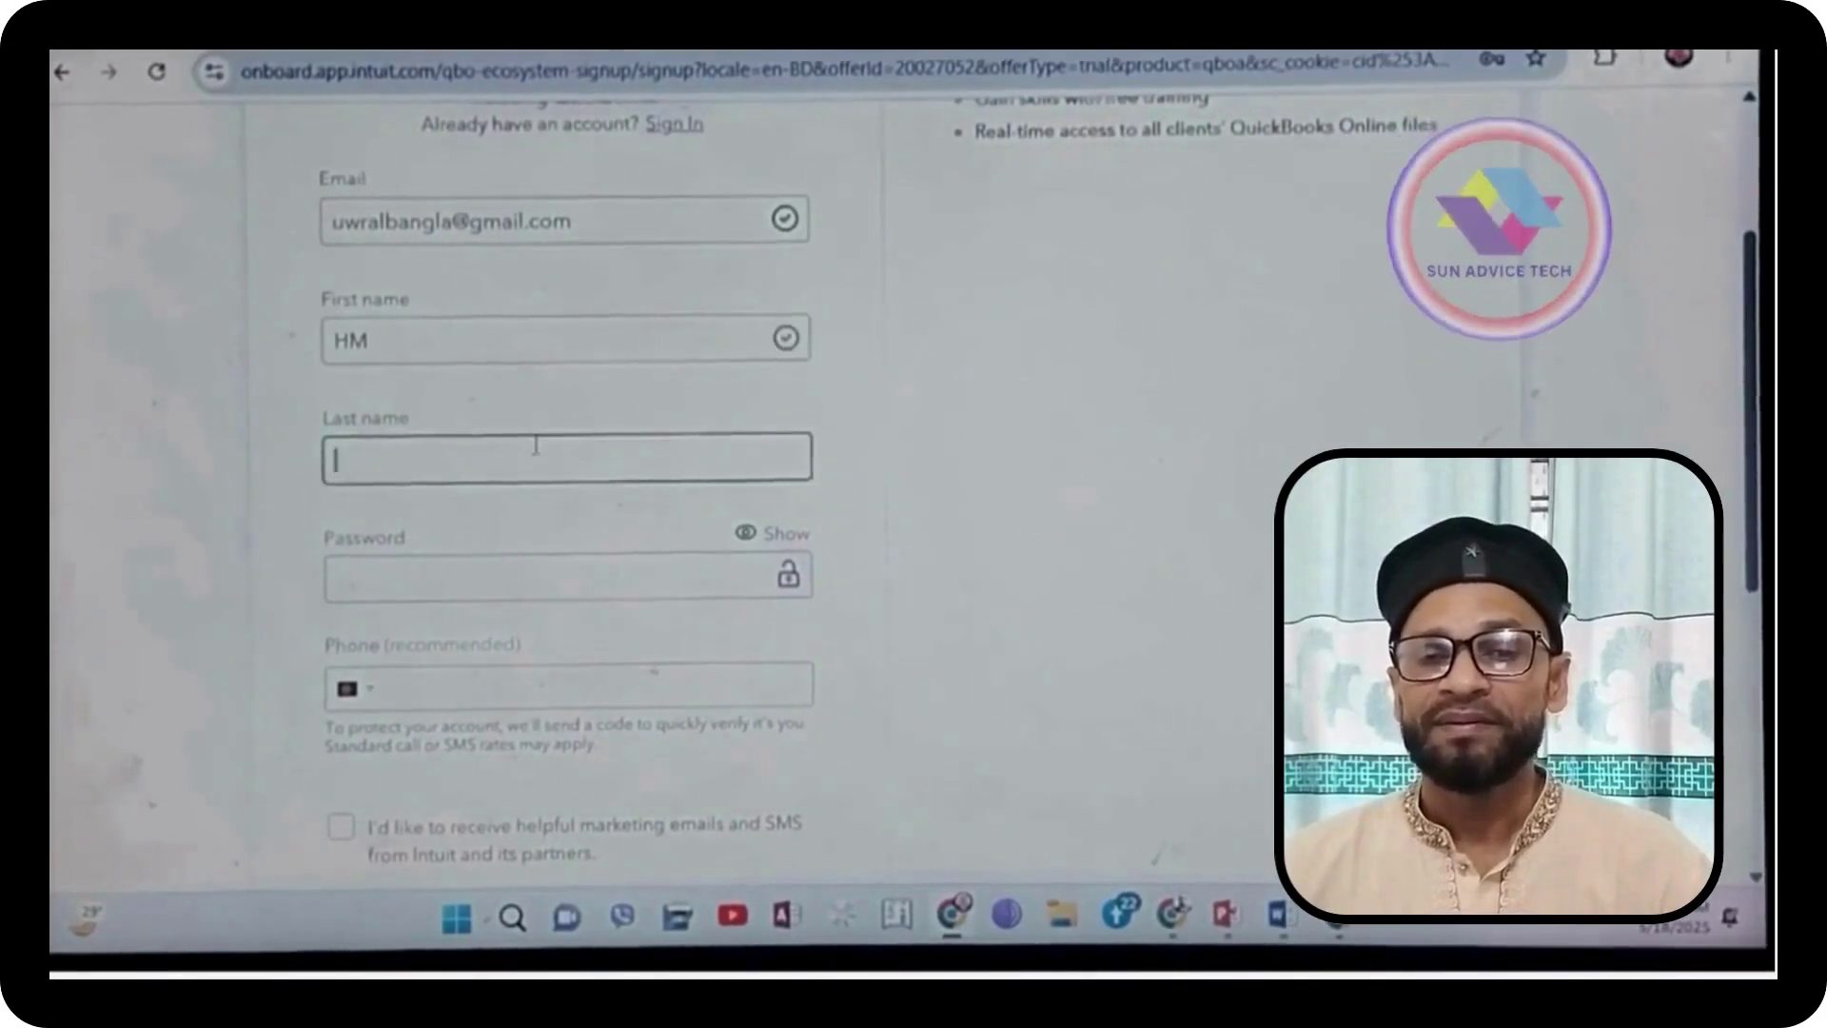
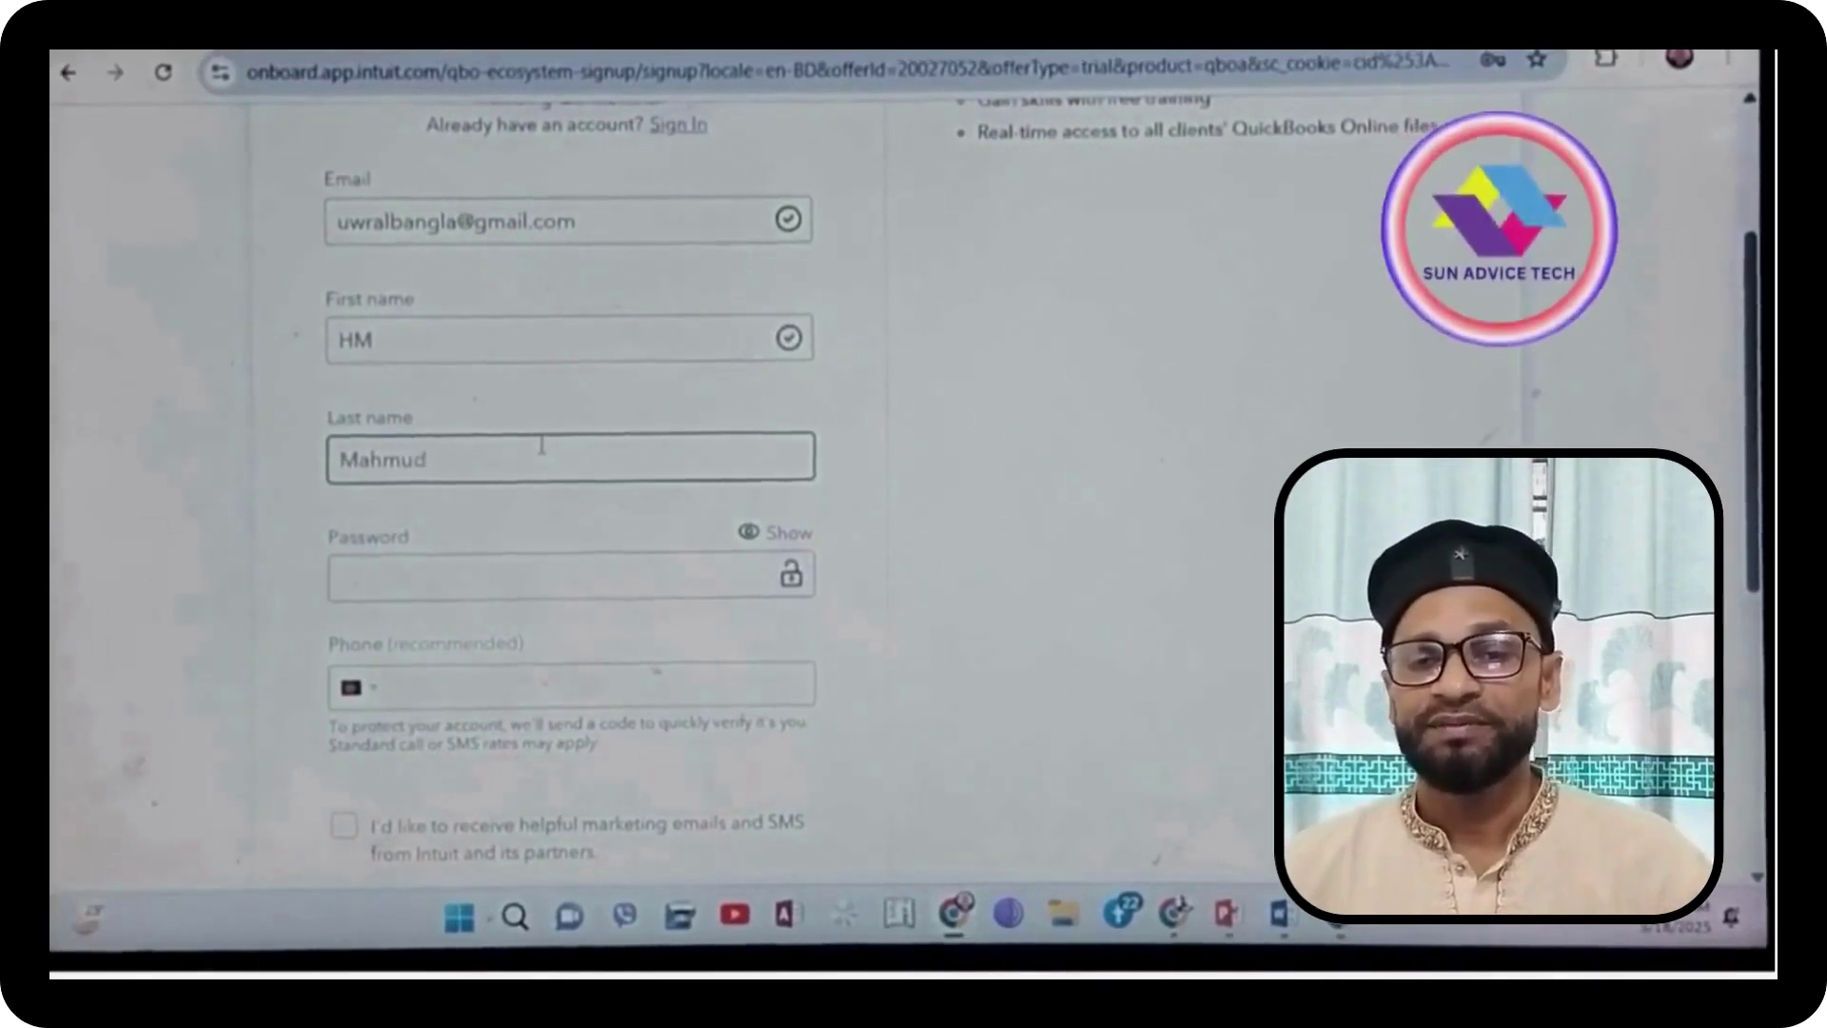
Step: Fill in the account password and phone number, then submit the sign-up form
{"action": "left_click", "coordinate": [500, 571]}
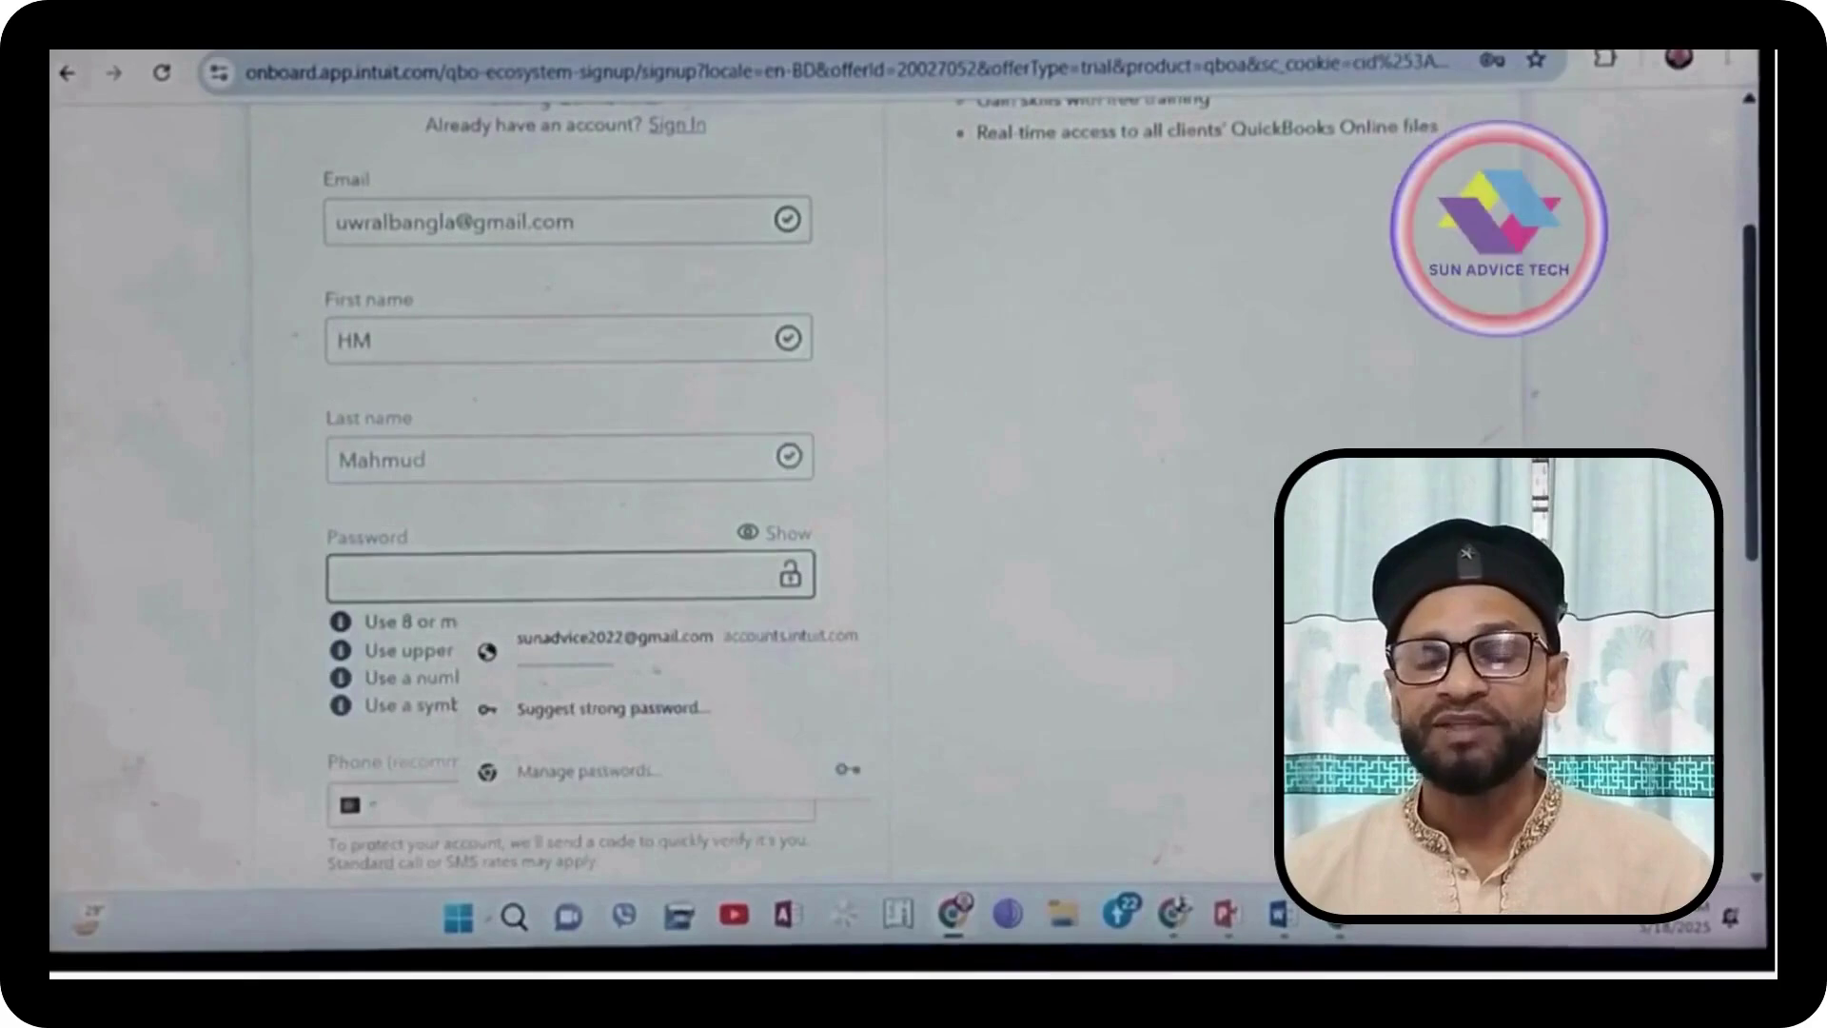
{"action": "key", "text": "ctrl+v"}
{"action": "scroll", "coordinate": [654, 624], "scroll_direction": "down", "scroll_amount": 1}
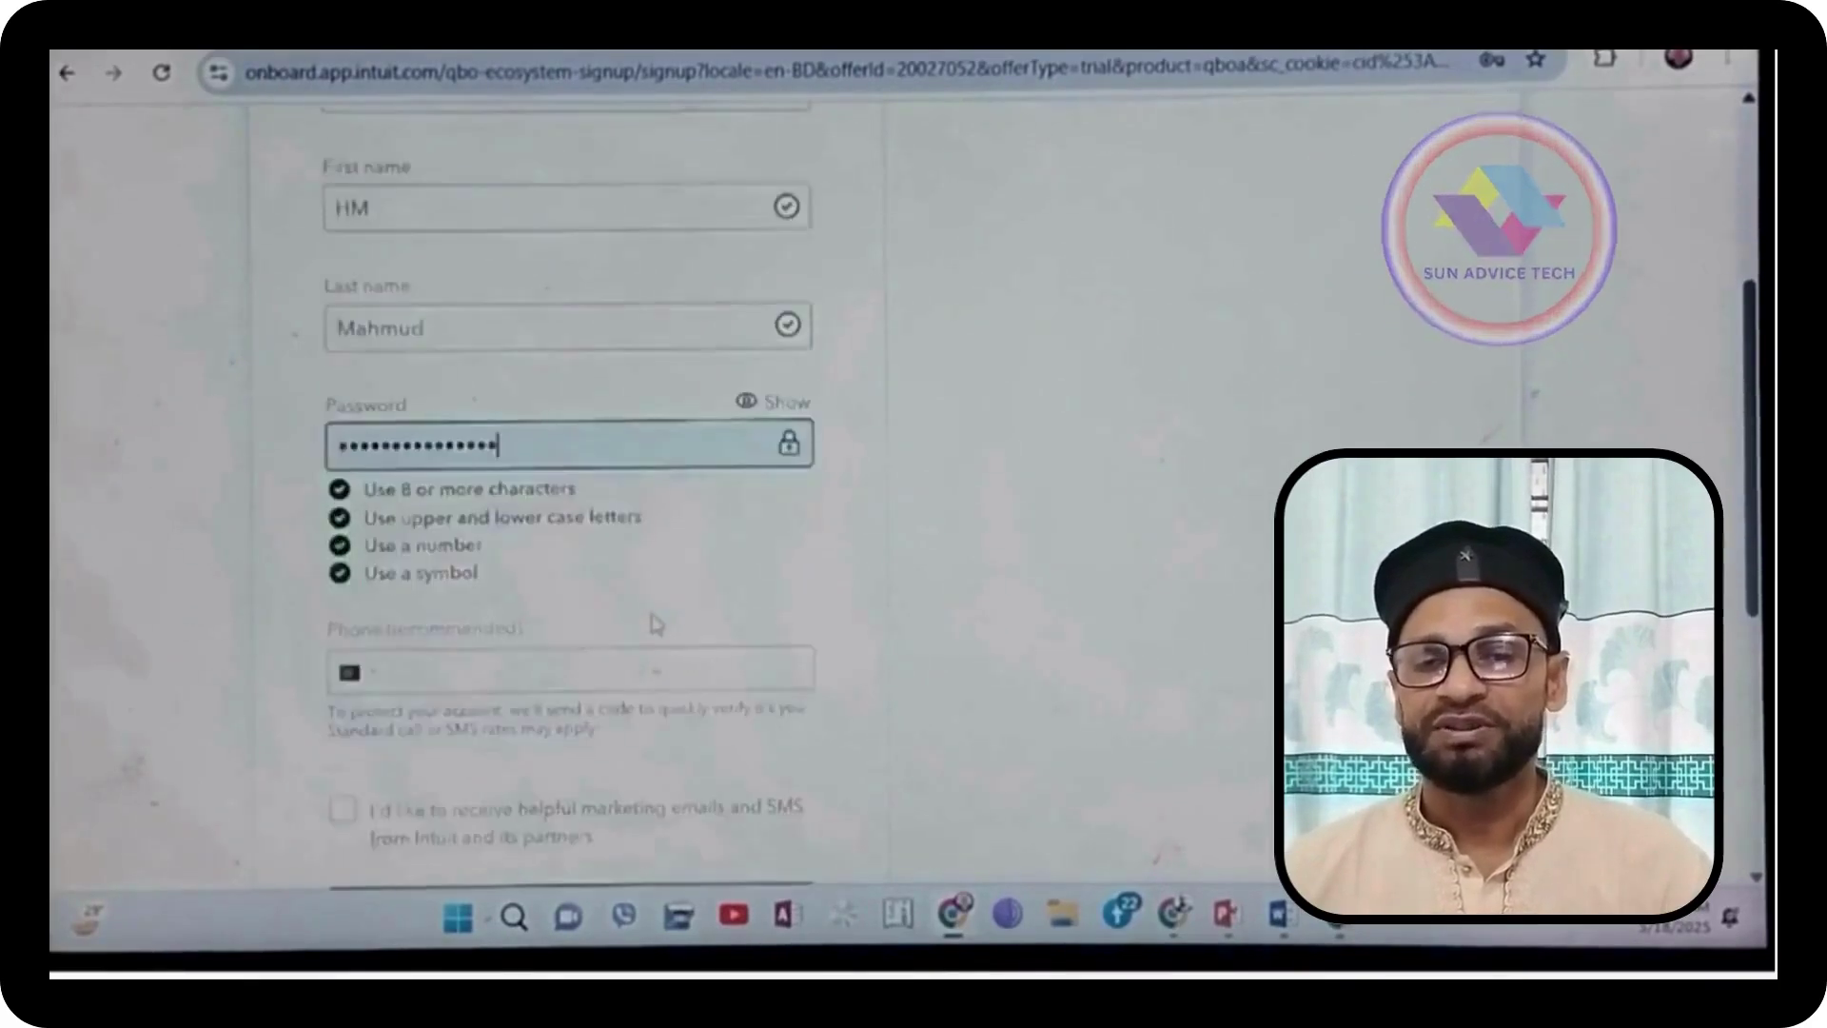
{"action": "scroll", "coordinate": [654, 624], "scroll_direction": "down", "scroll_amount": 1}
{"action": "left_click", "coordinate": [532, 541]}
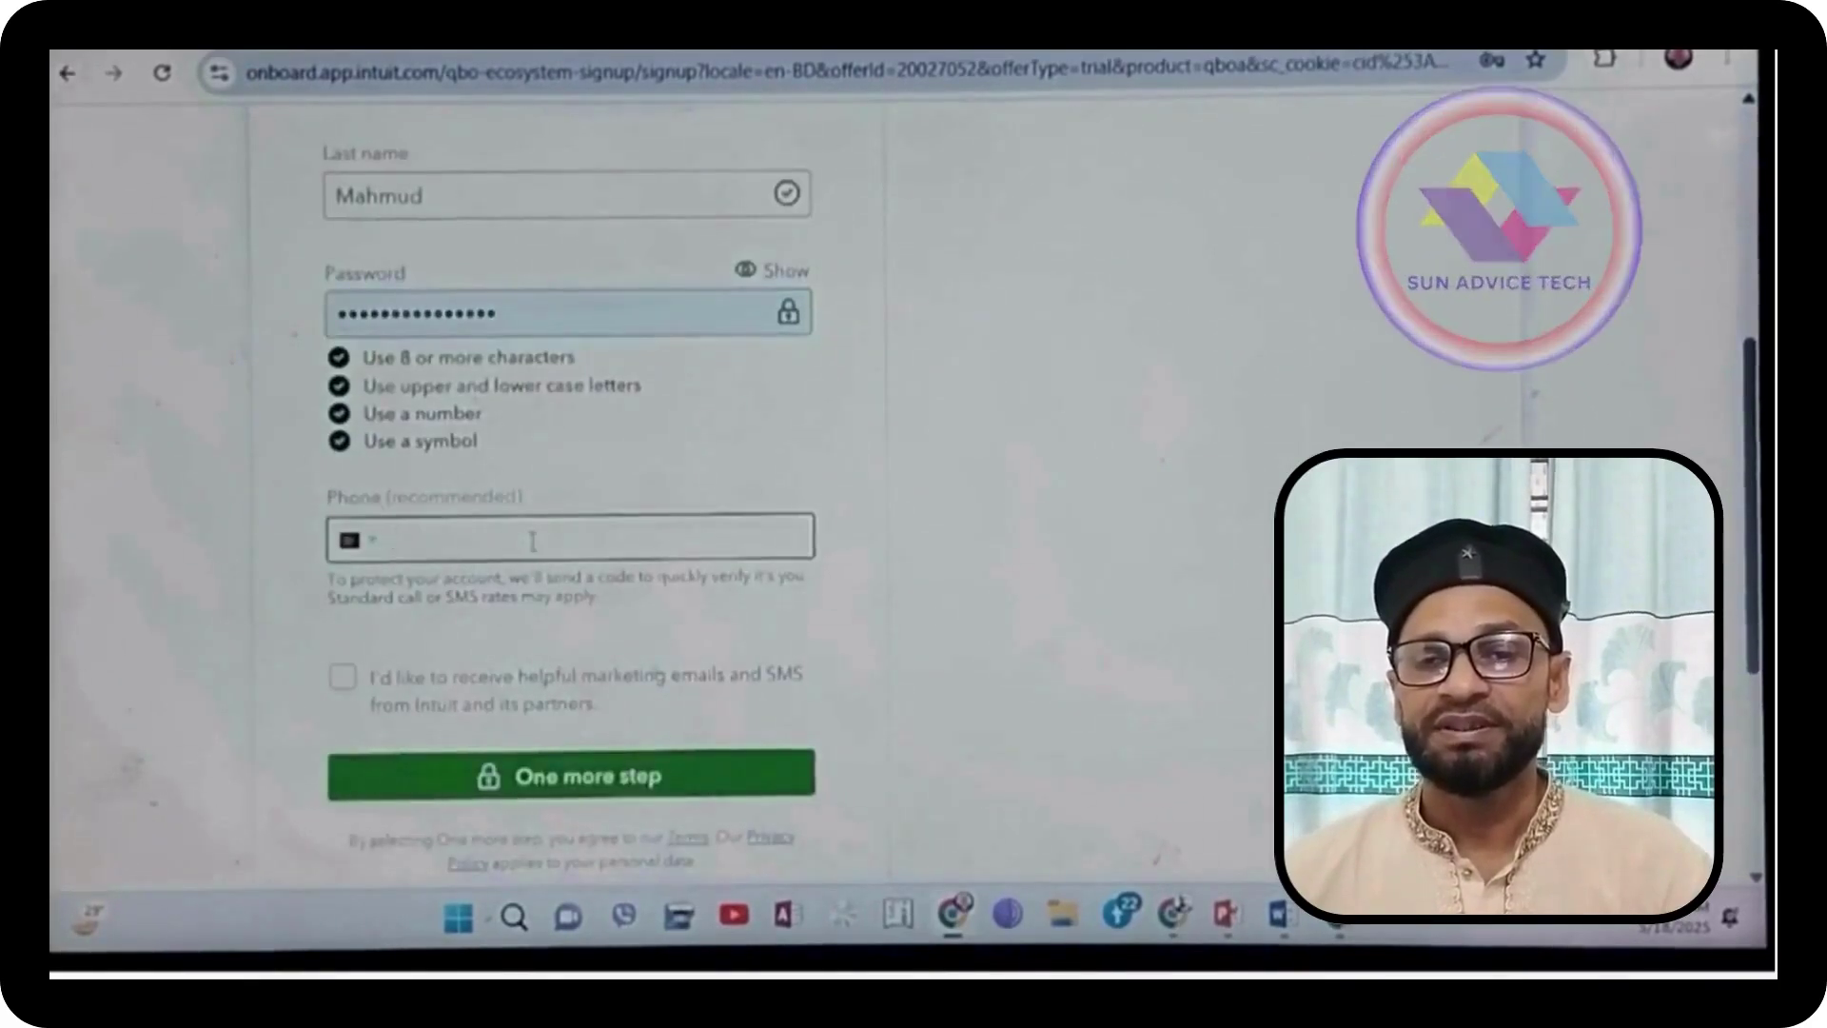
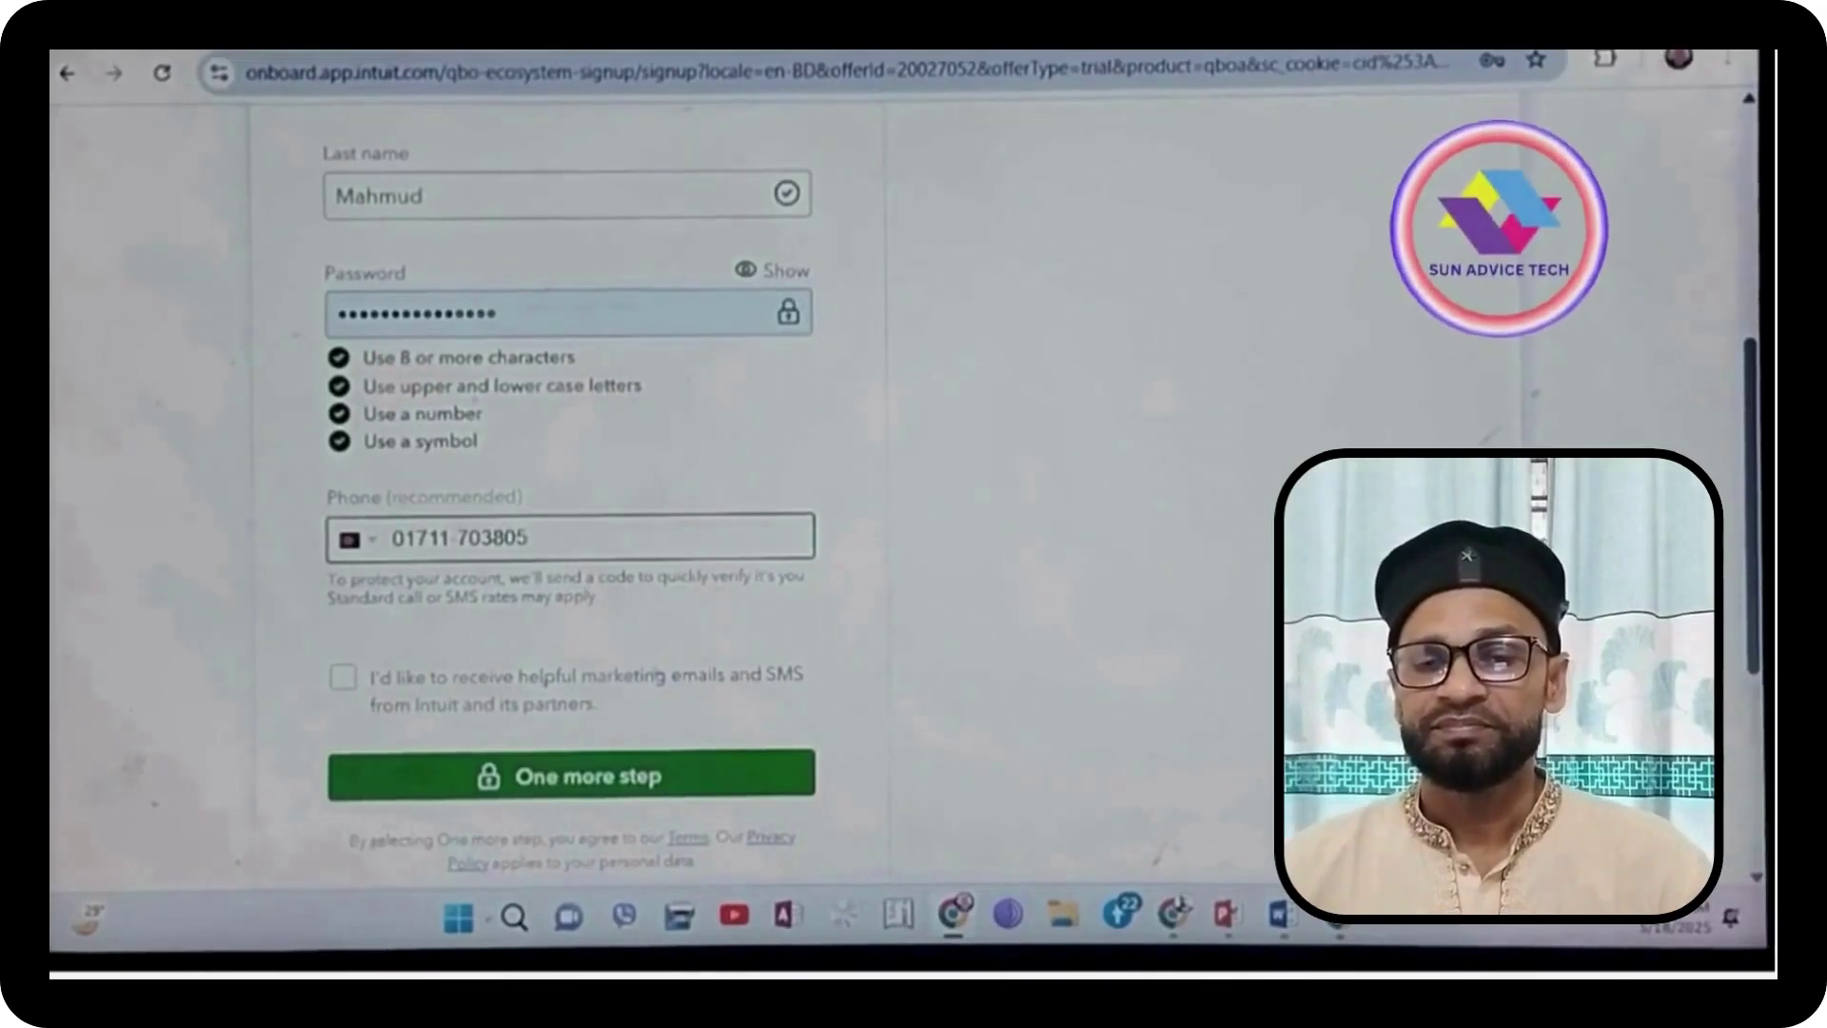
{"action": "left_click", "coordinate": [585, 782]}
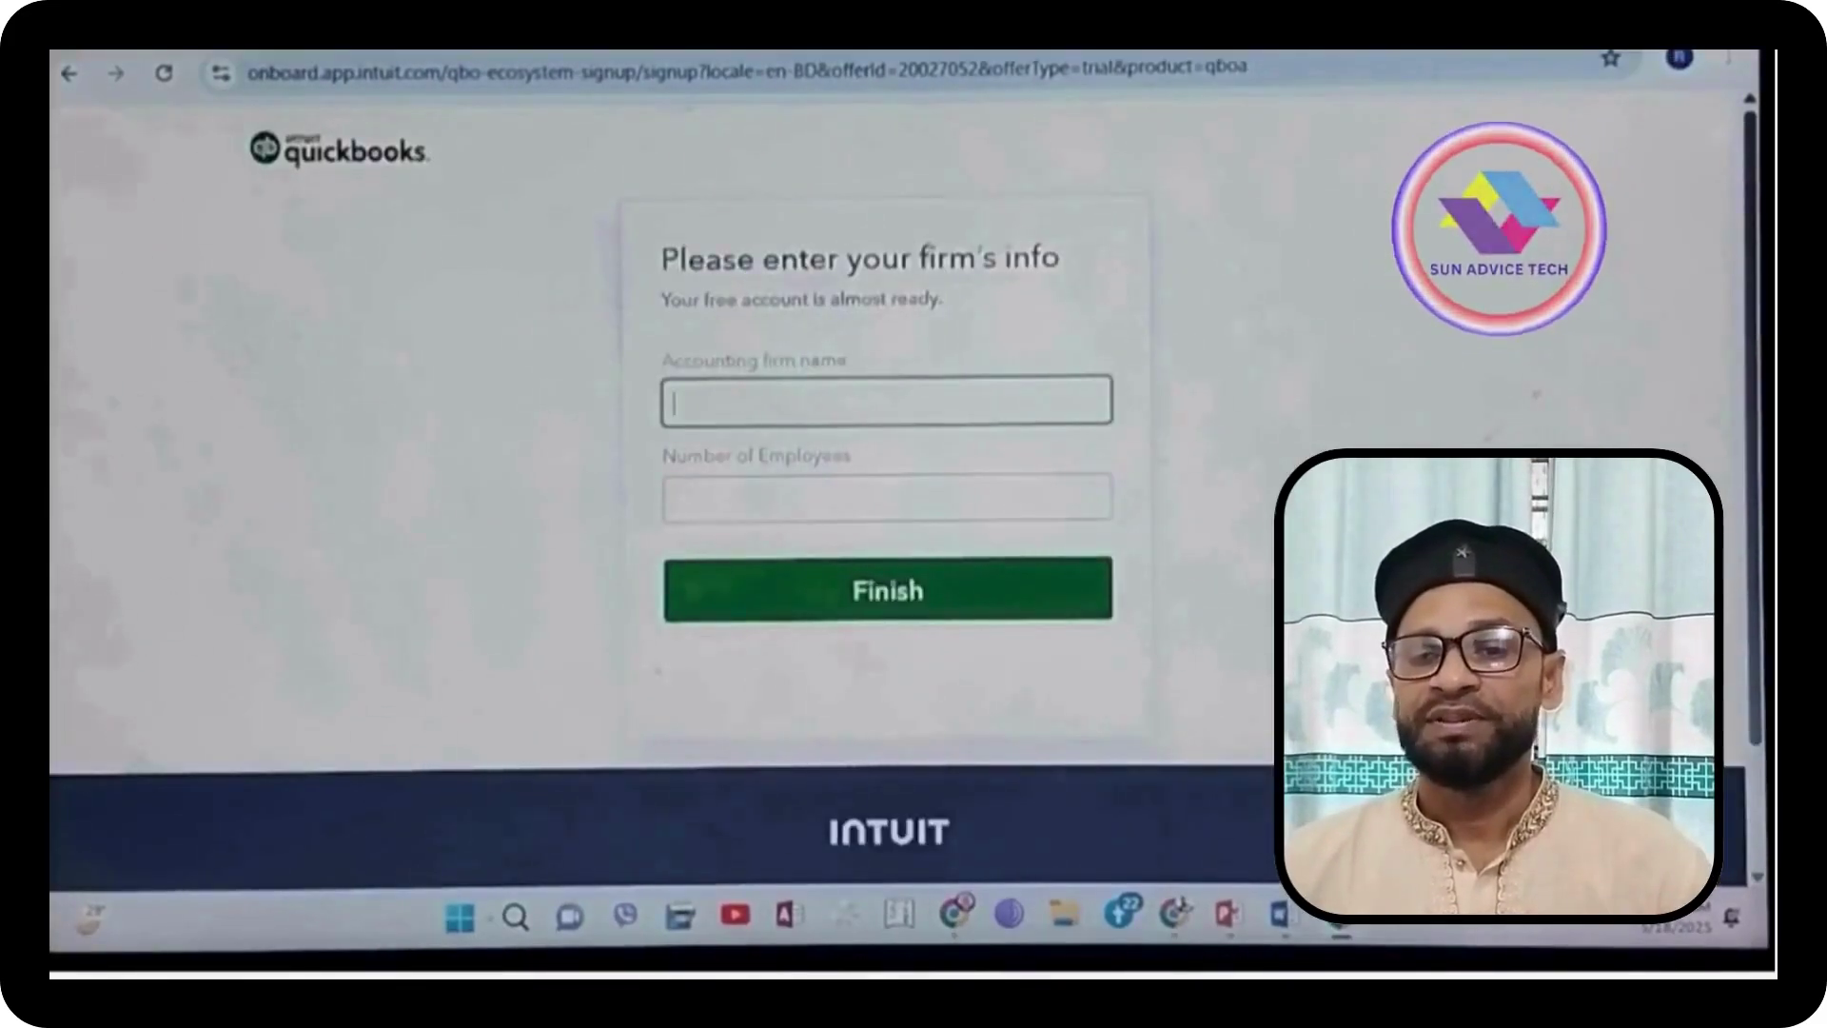
Step: Paste in the accounting firm's name, set Number of Employees to 50, and finish
{"action": "right_click", "coordinate": [683, 399]}
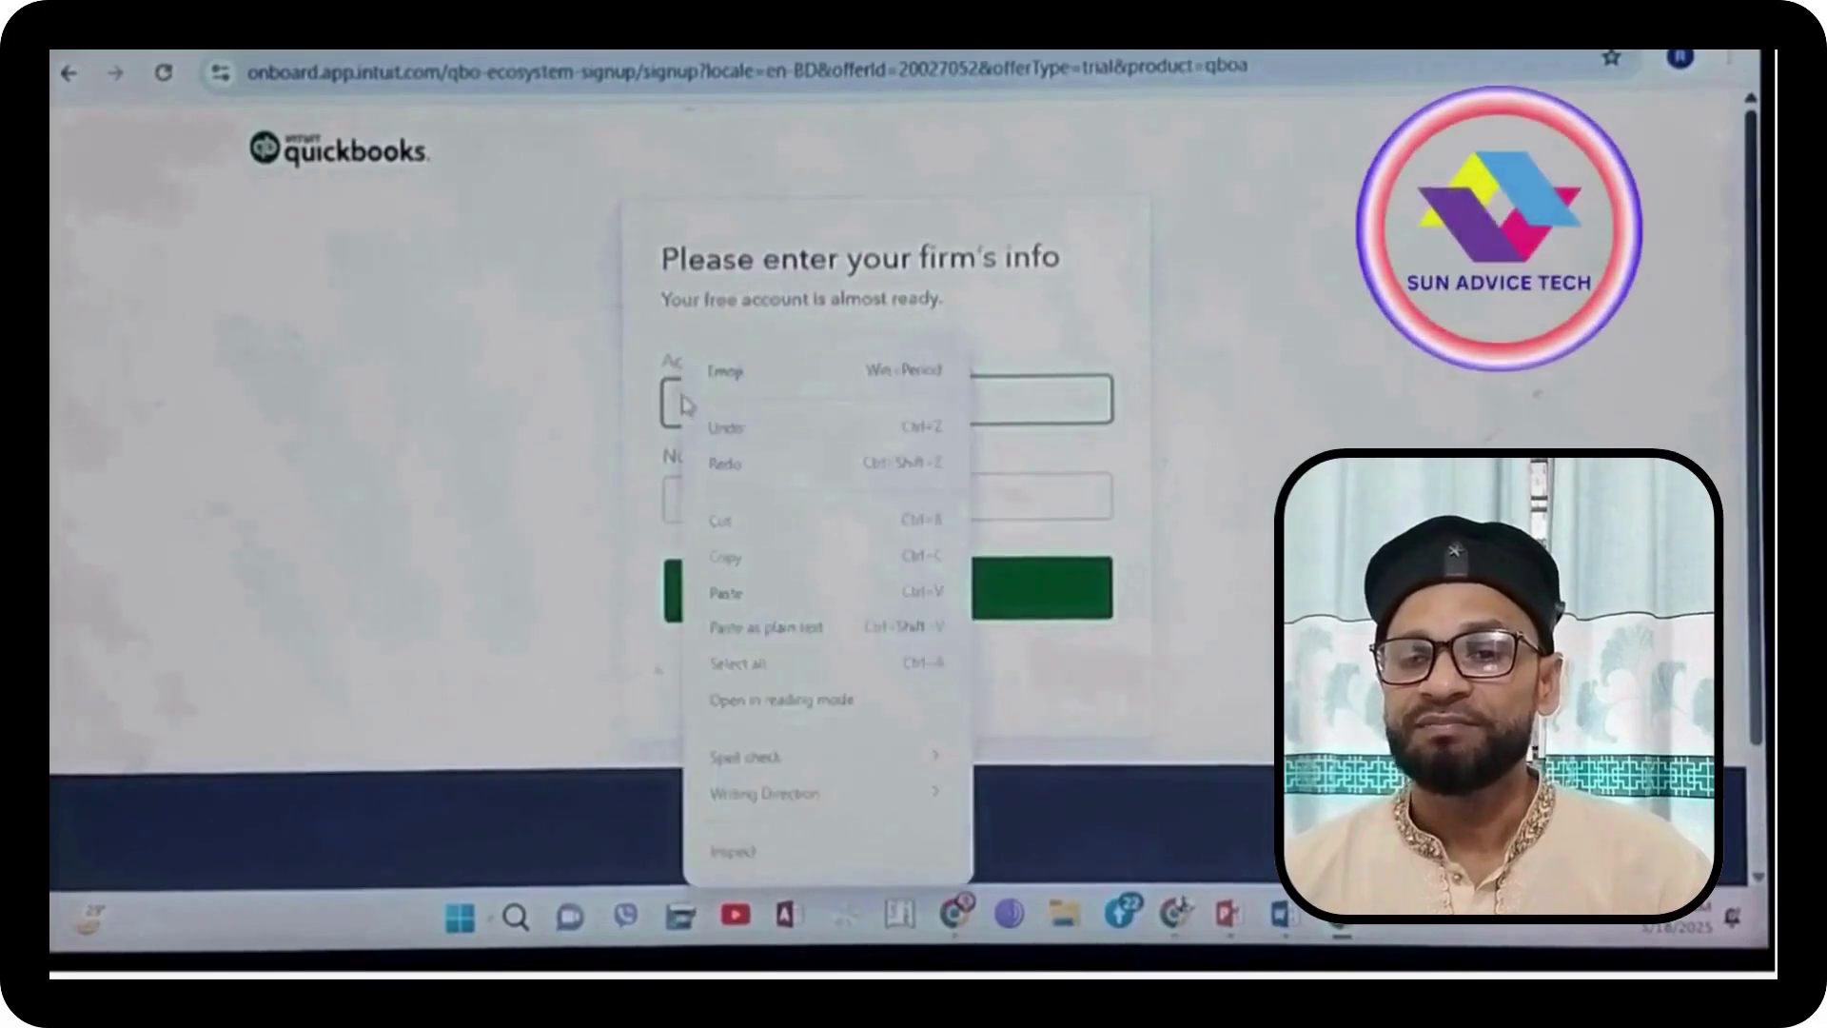
{"action": "left_click", "coordinate": [725, 592]}
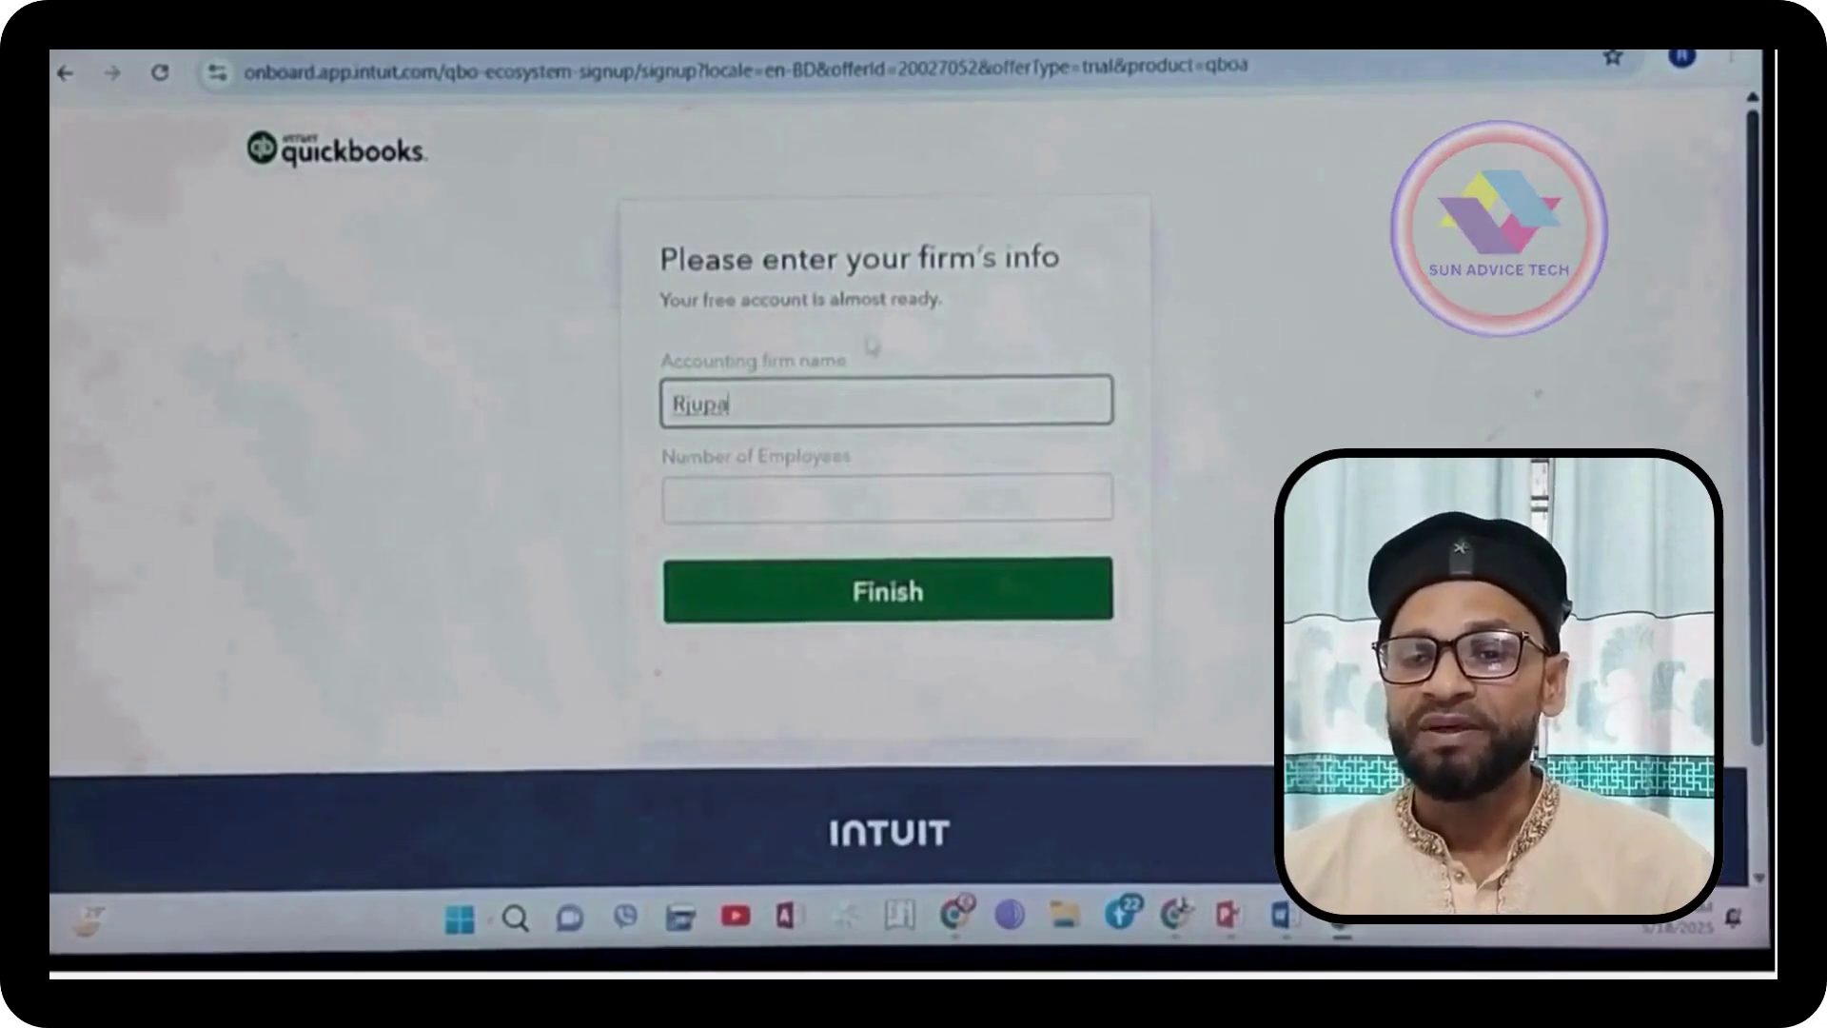
{"action": "left_click", "coordinate": [890, 486]}
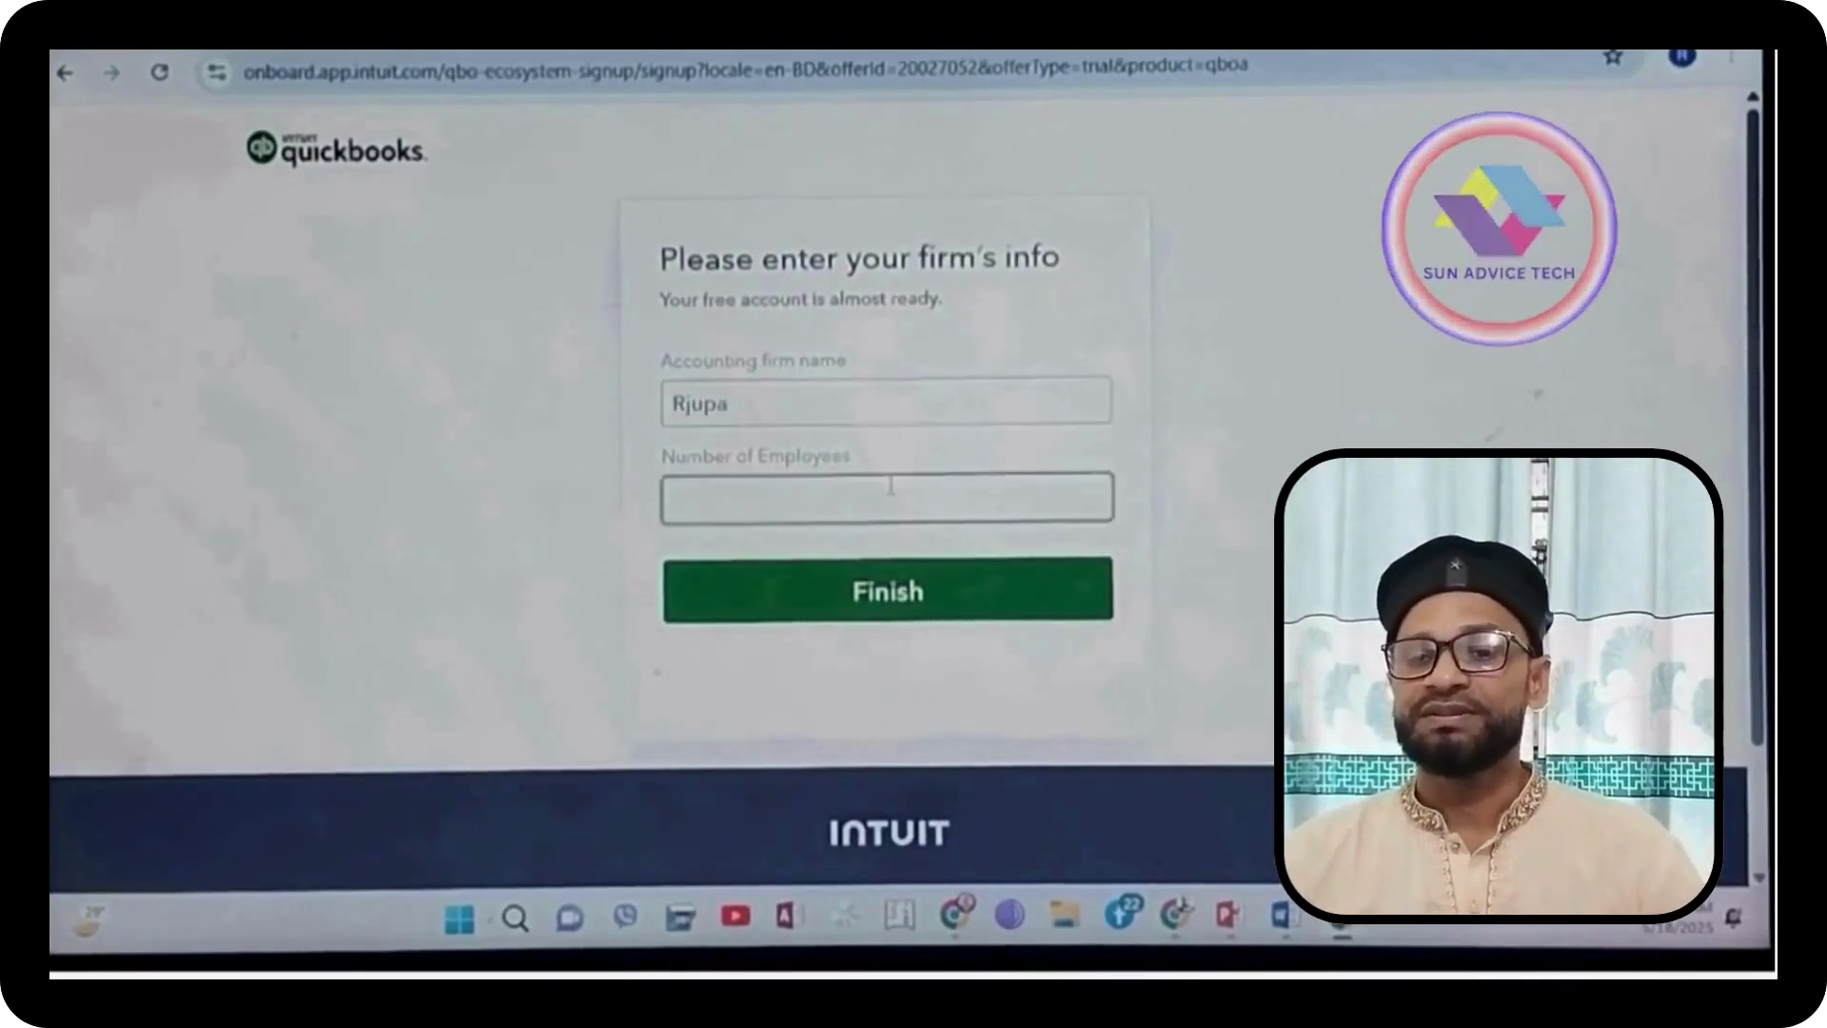
{"action": "type", "text": "50"}
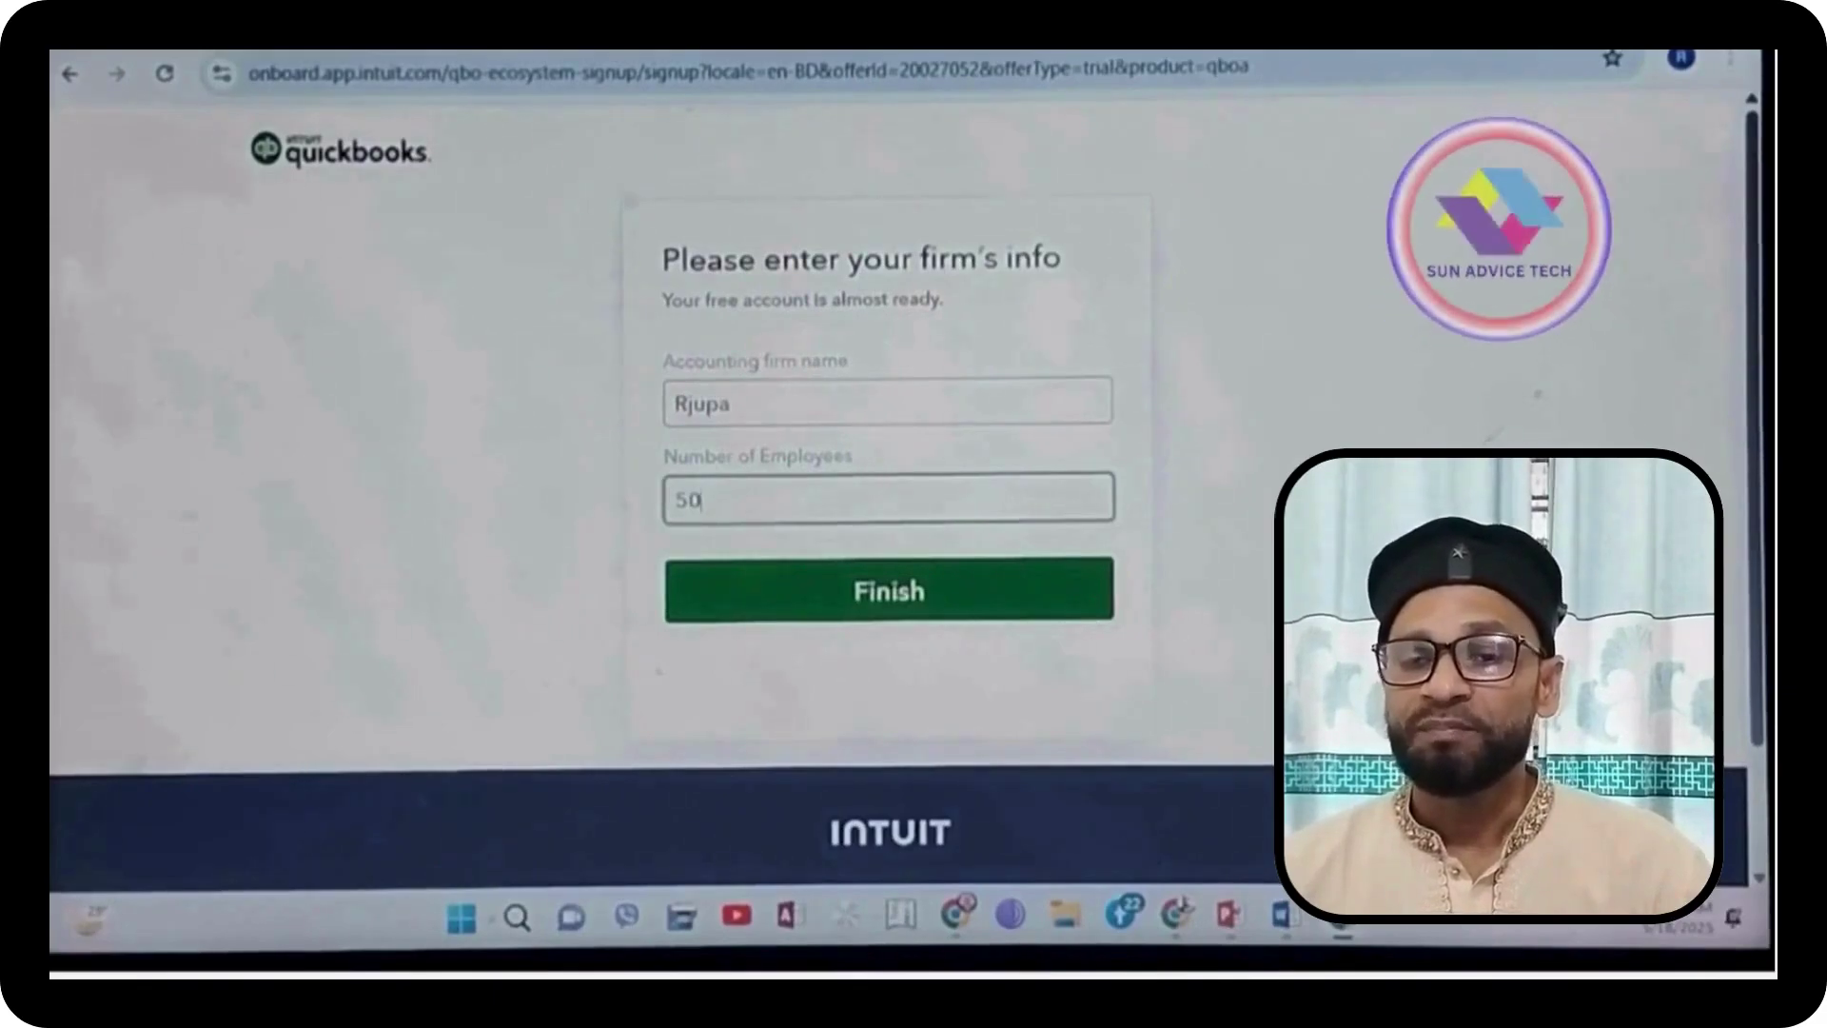
{"action": "left_click", "coordinate": [883, 597]}
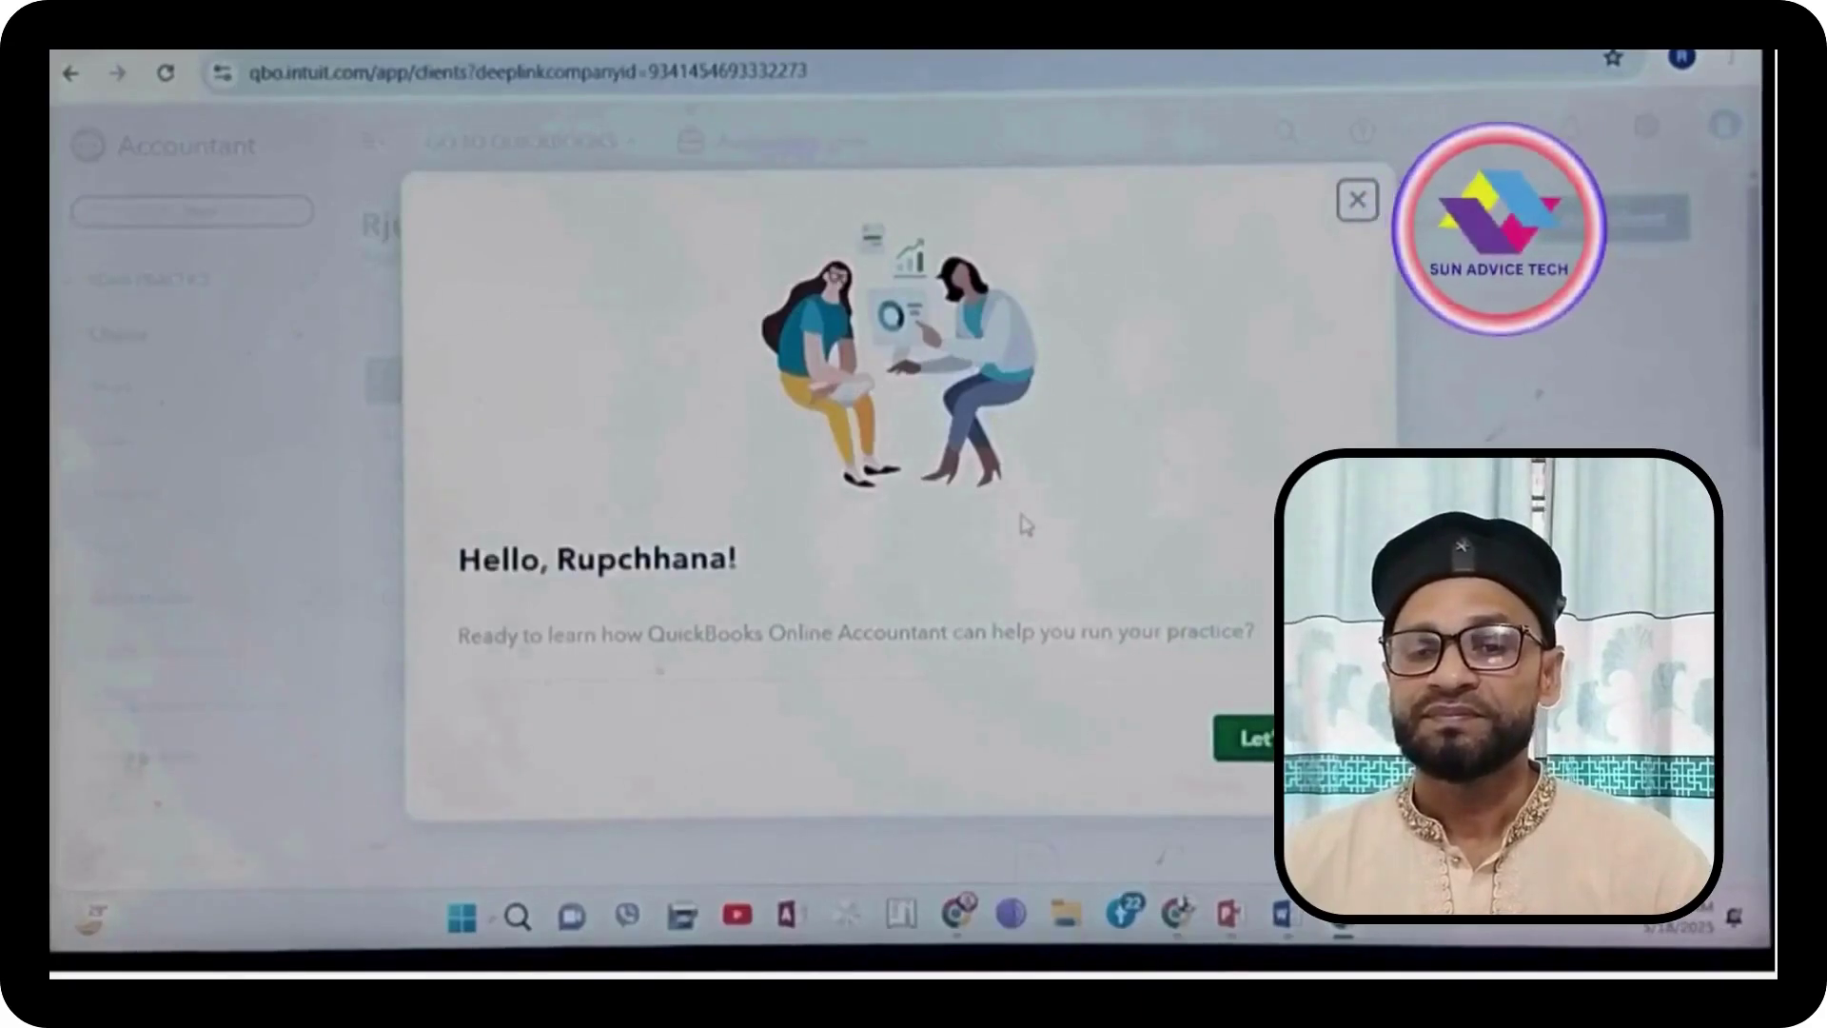
Step: Dismiss the welcome dialog and step through the three tour tips until Done
{"action": "left_click", "coordinate": [1264, 744]}
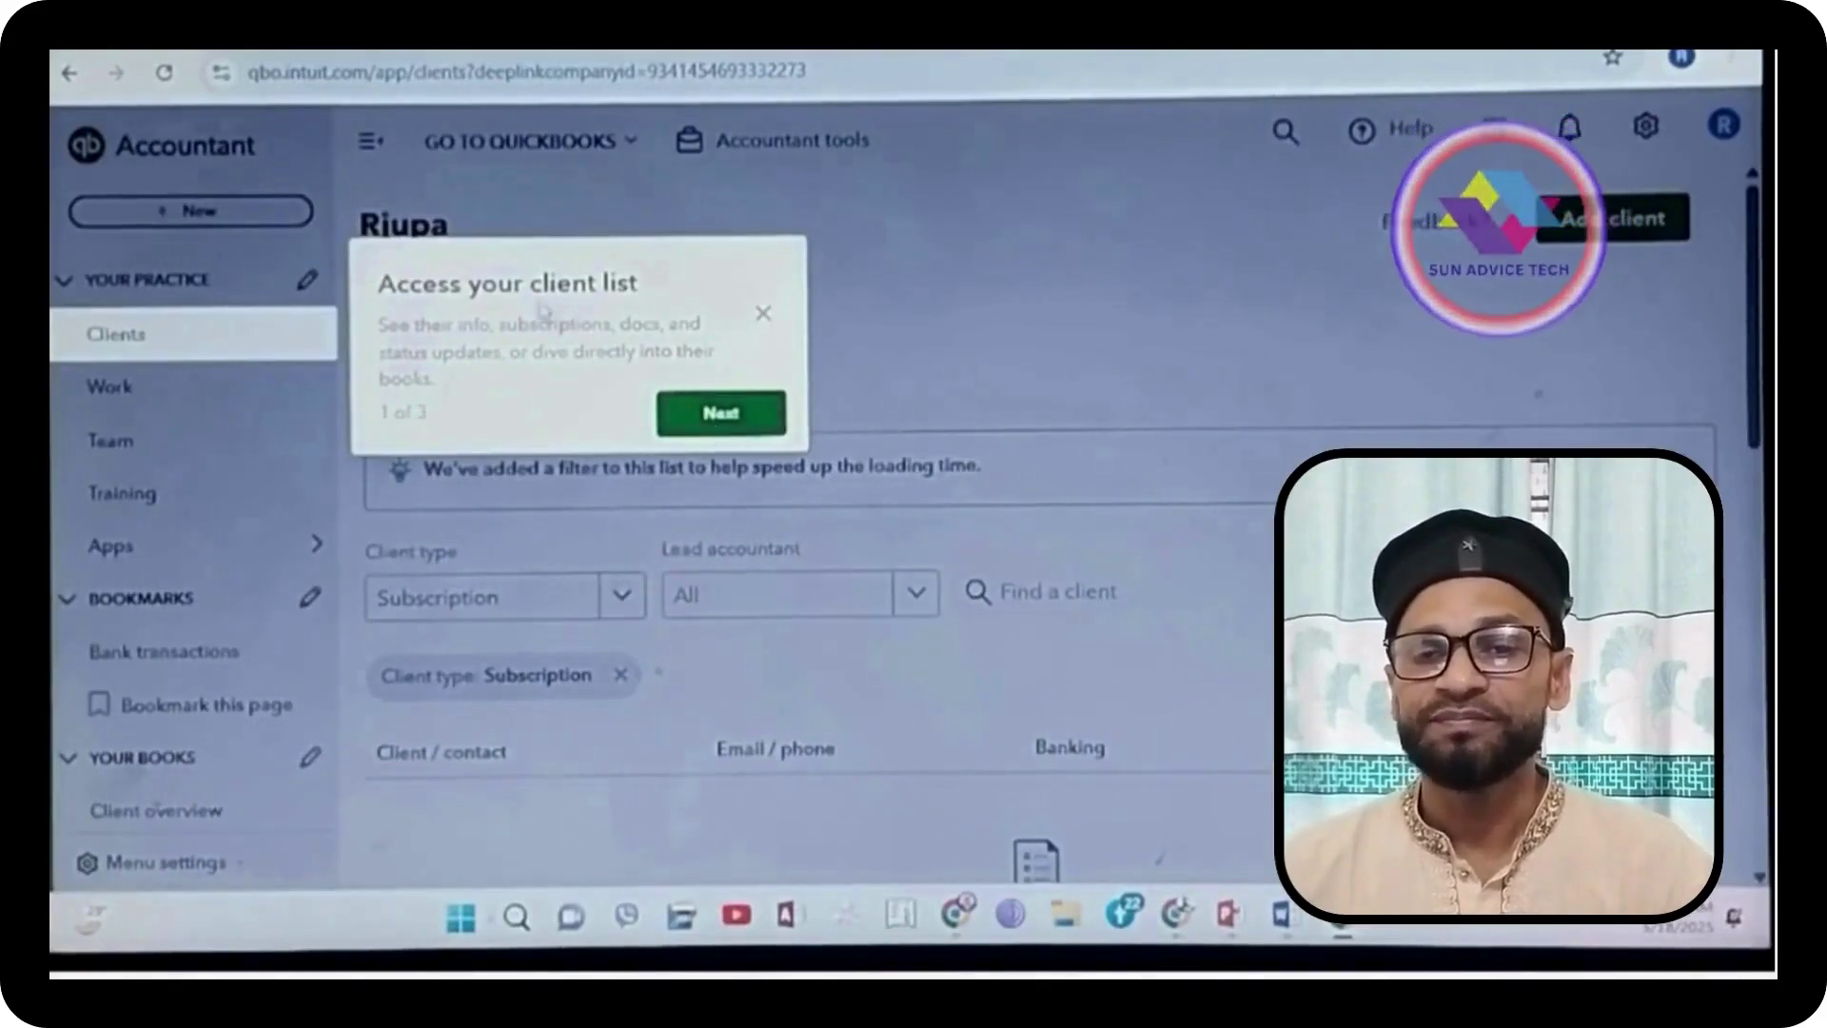
{"action": "left_click", "coordinate": [726, 419]}
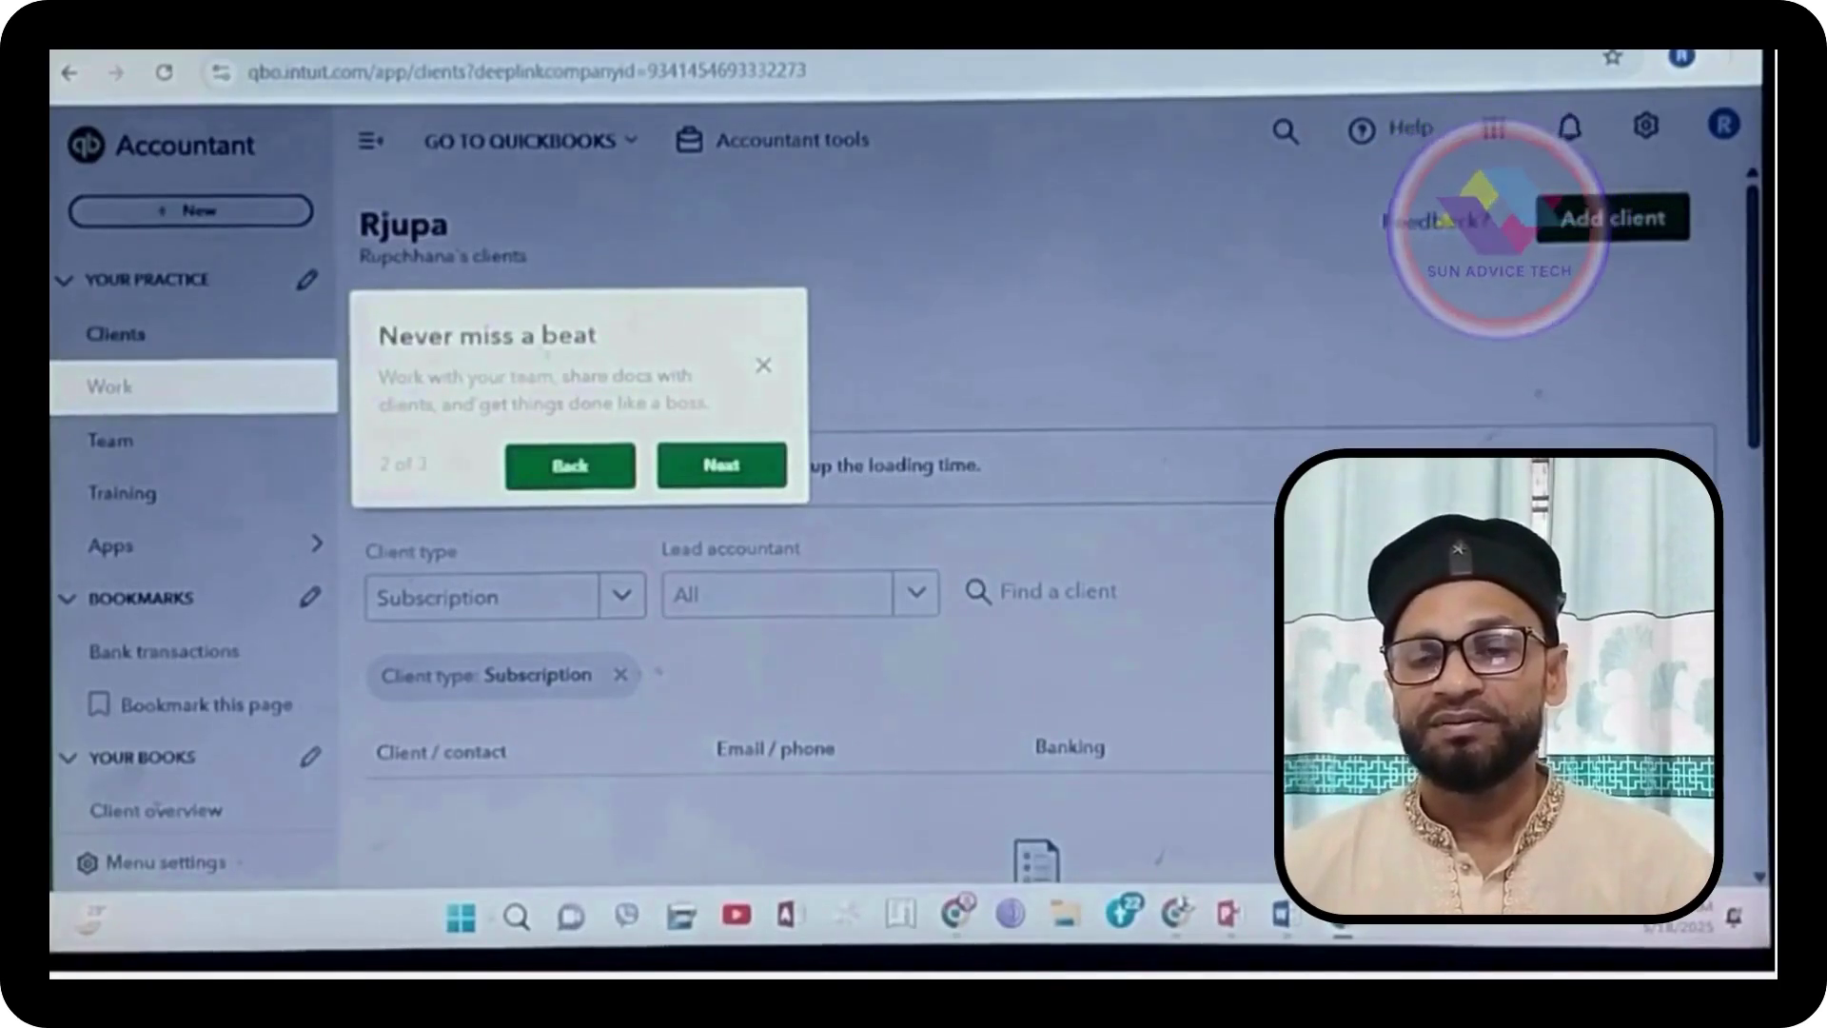
{"action": "left_click", "coordinate": [723, 466]}
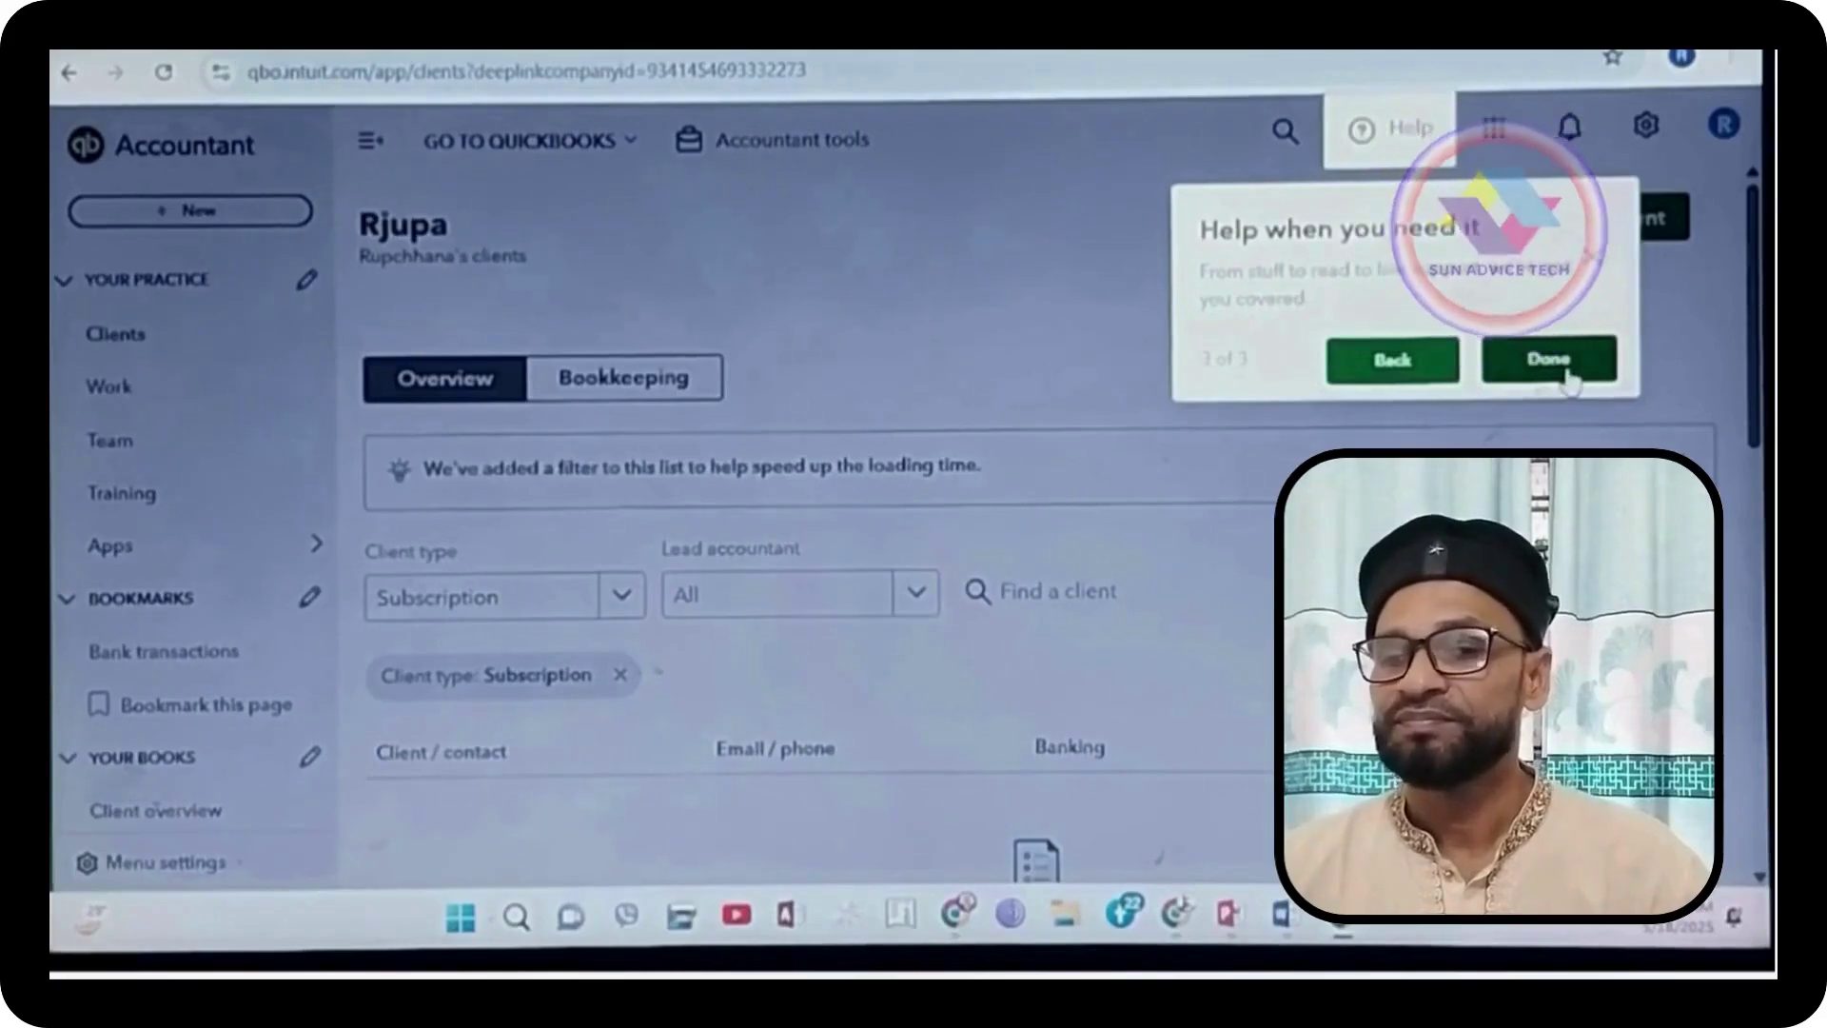
{"action": "left_click", "coordinate": [1568, 376]}
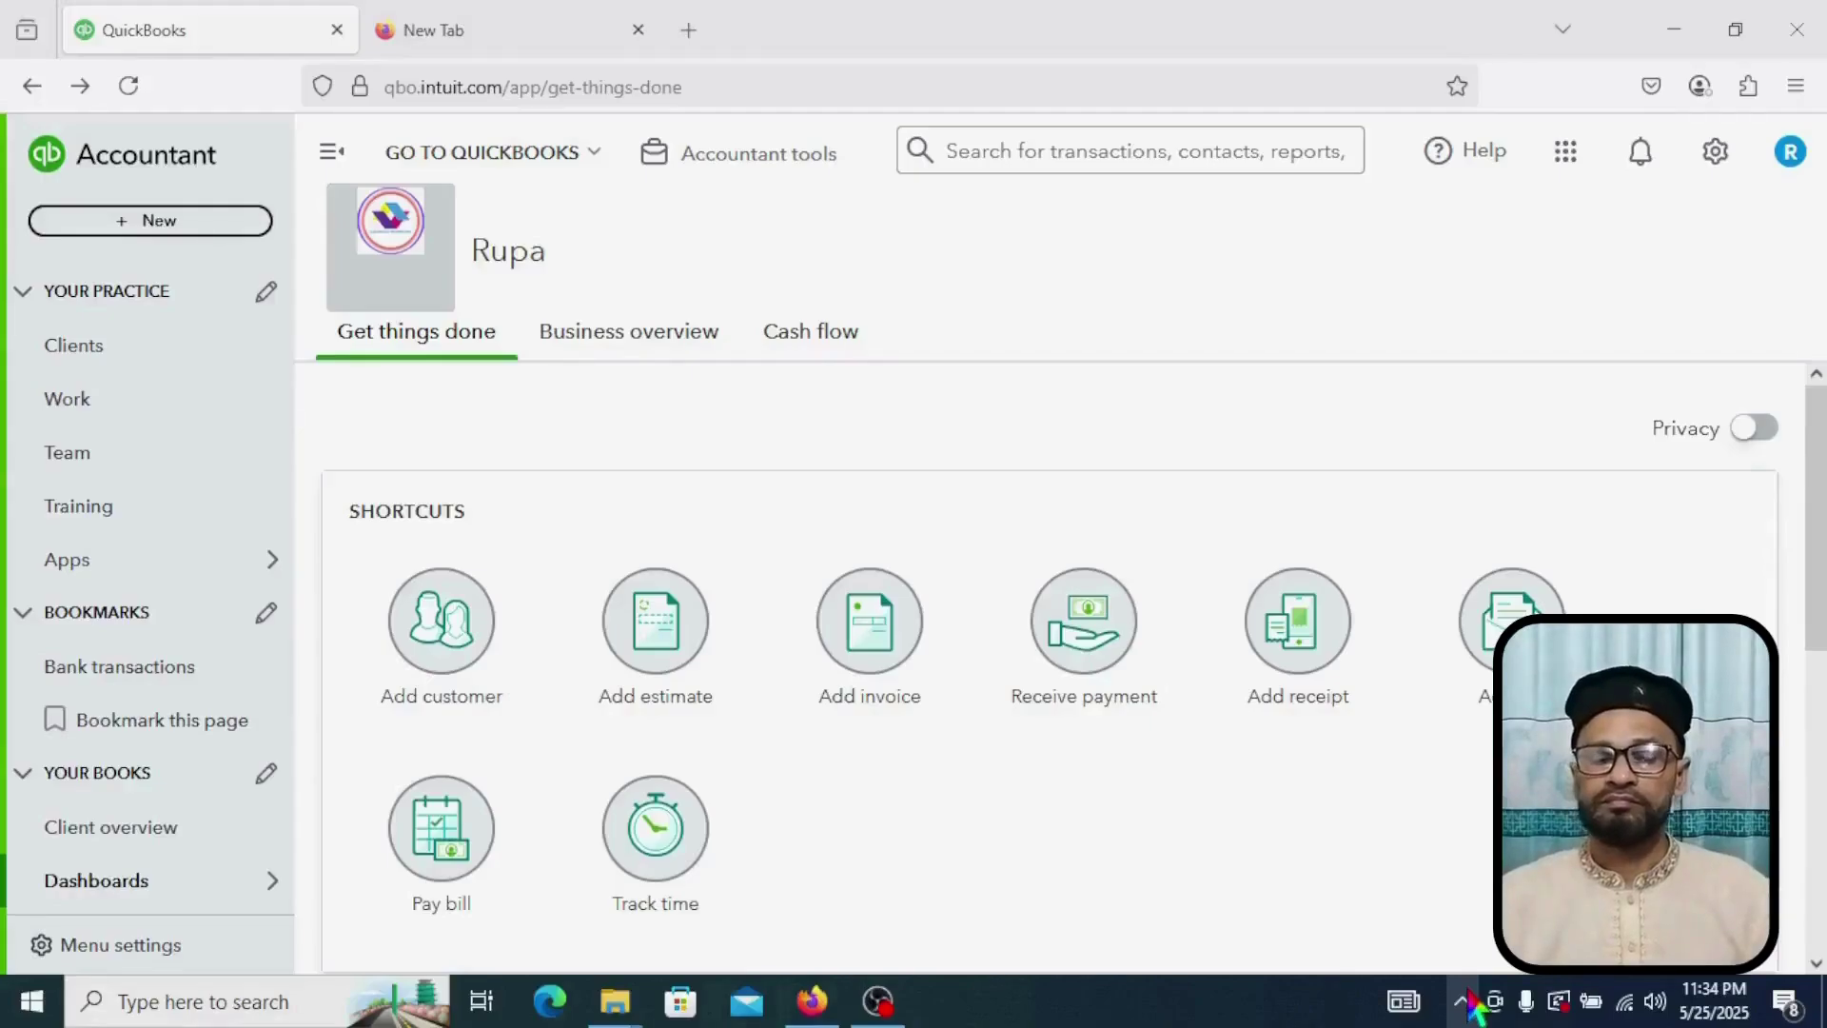
Step: Open Company settings from the gear menu's Settings list
{"action": "left_click", "coordinate": [1462, 1001]}
{"action": "left_click", "coordinate": [1465, 948]}
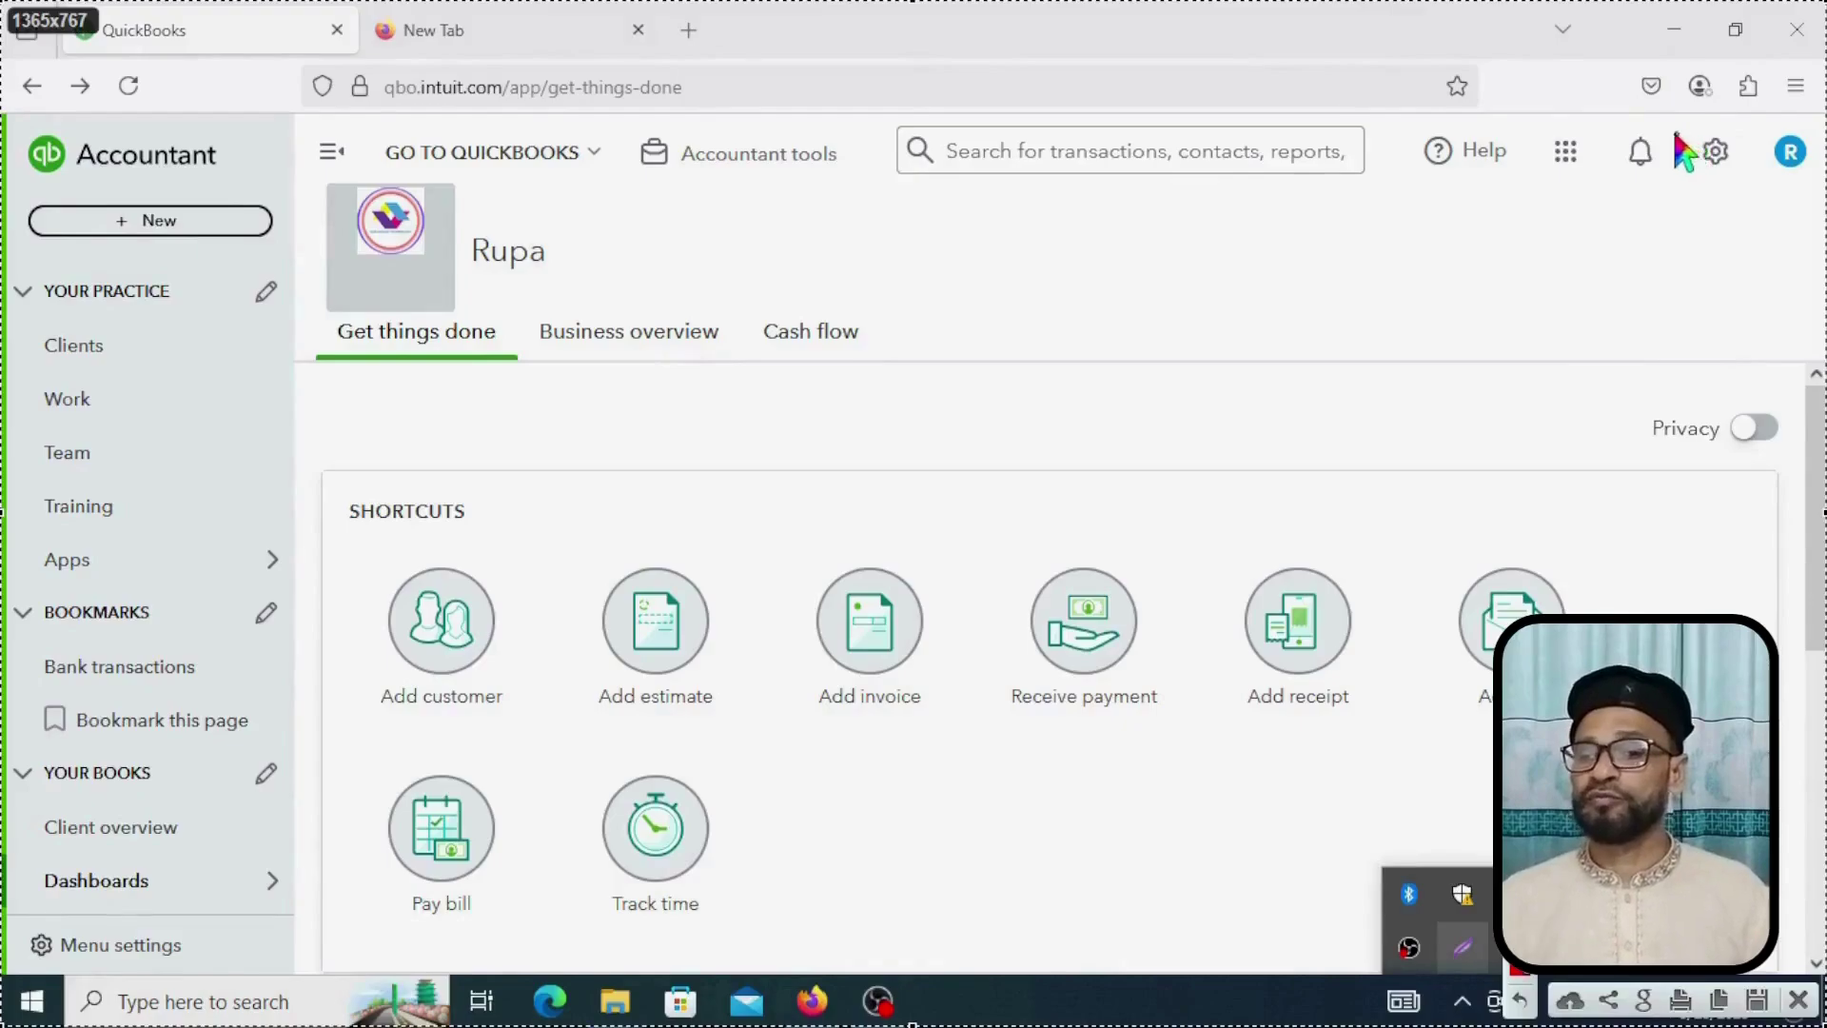
{"action": "left_click_drag", "start_coordinate": [1674, 124], "coordinate": [1759, 186]}
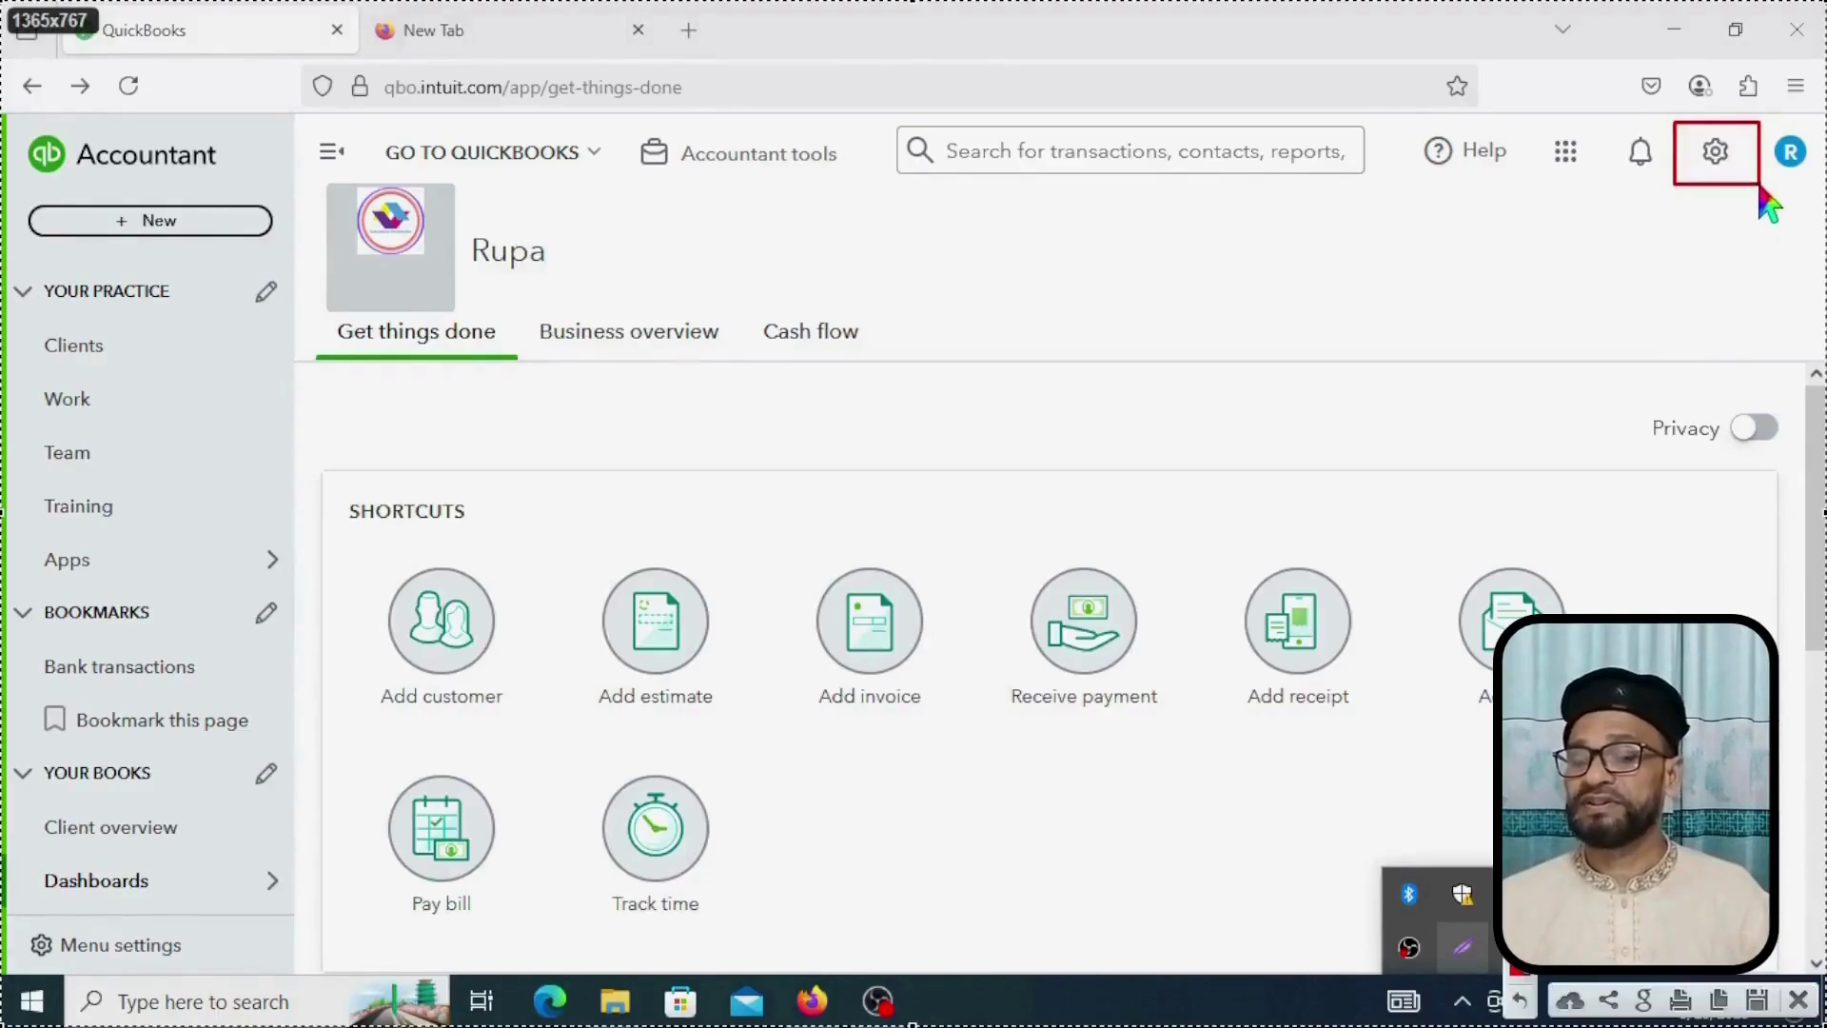
{"action": "left_click", "coordinate": [1705, 162]}
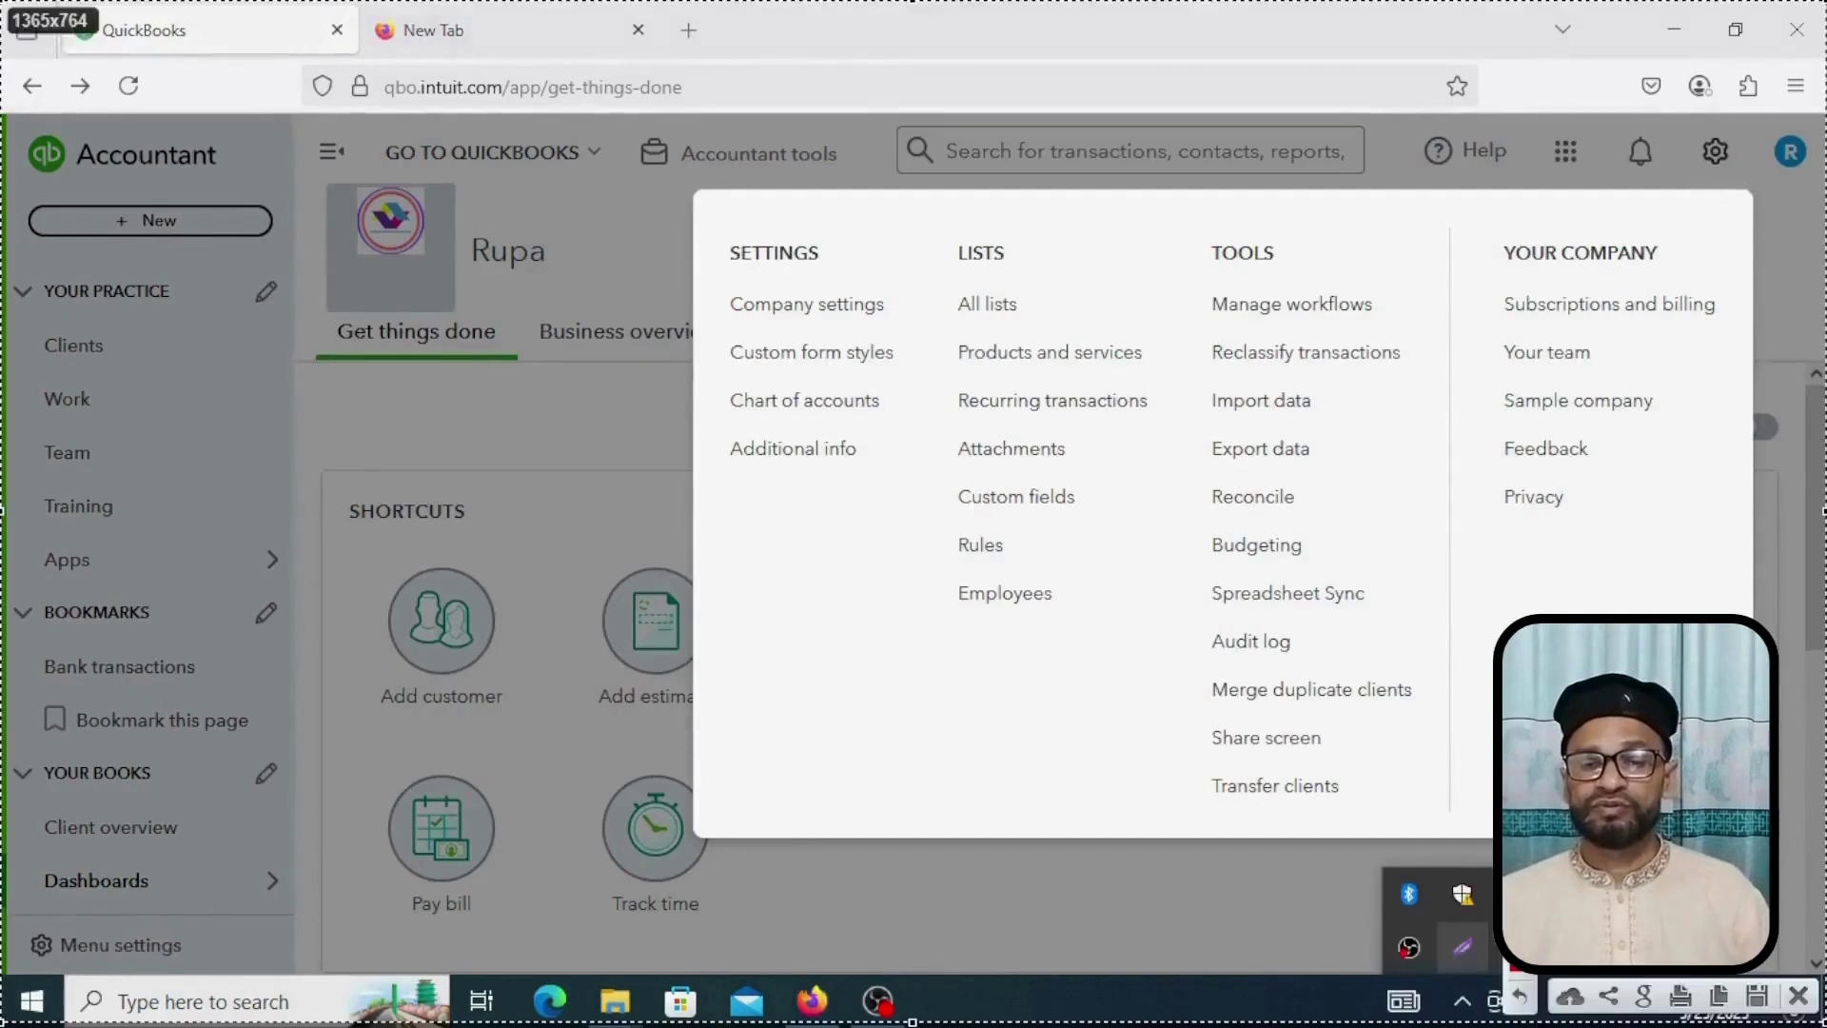
{"action": "mouse_move", "coordinate": [713, 282]}
{"action": "left_mouse_down"}
{"action": "mouse_move", "coordinate": [738, 322]}
{"action": "mouse_move", "coordinate": [909, 330]}
{"action": "left_mouse_up"}
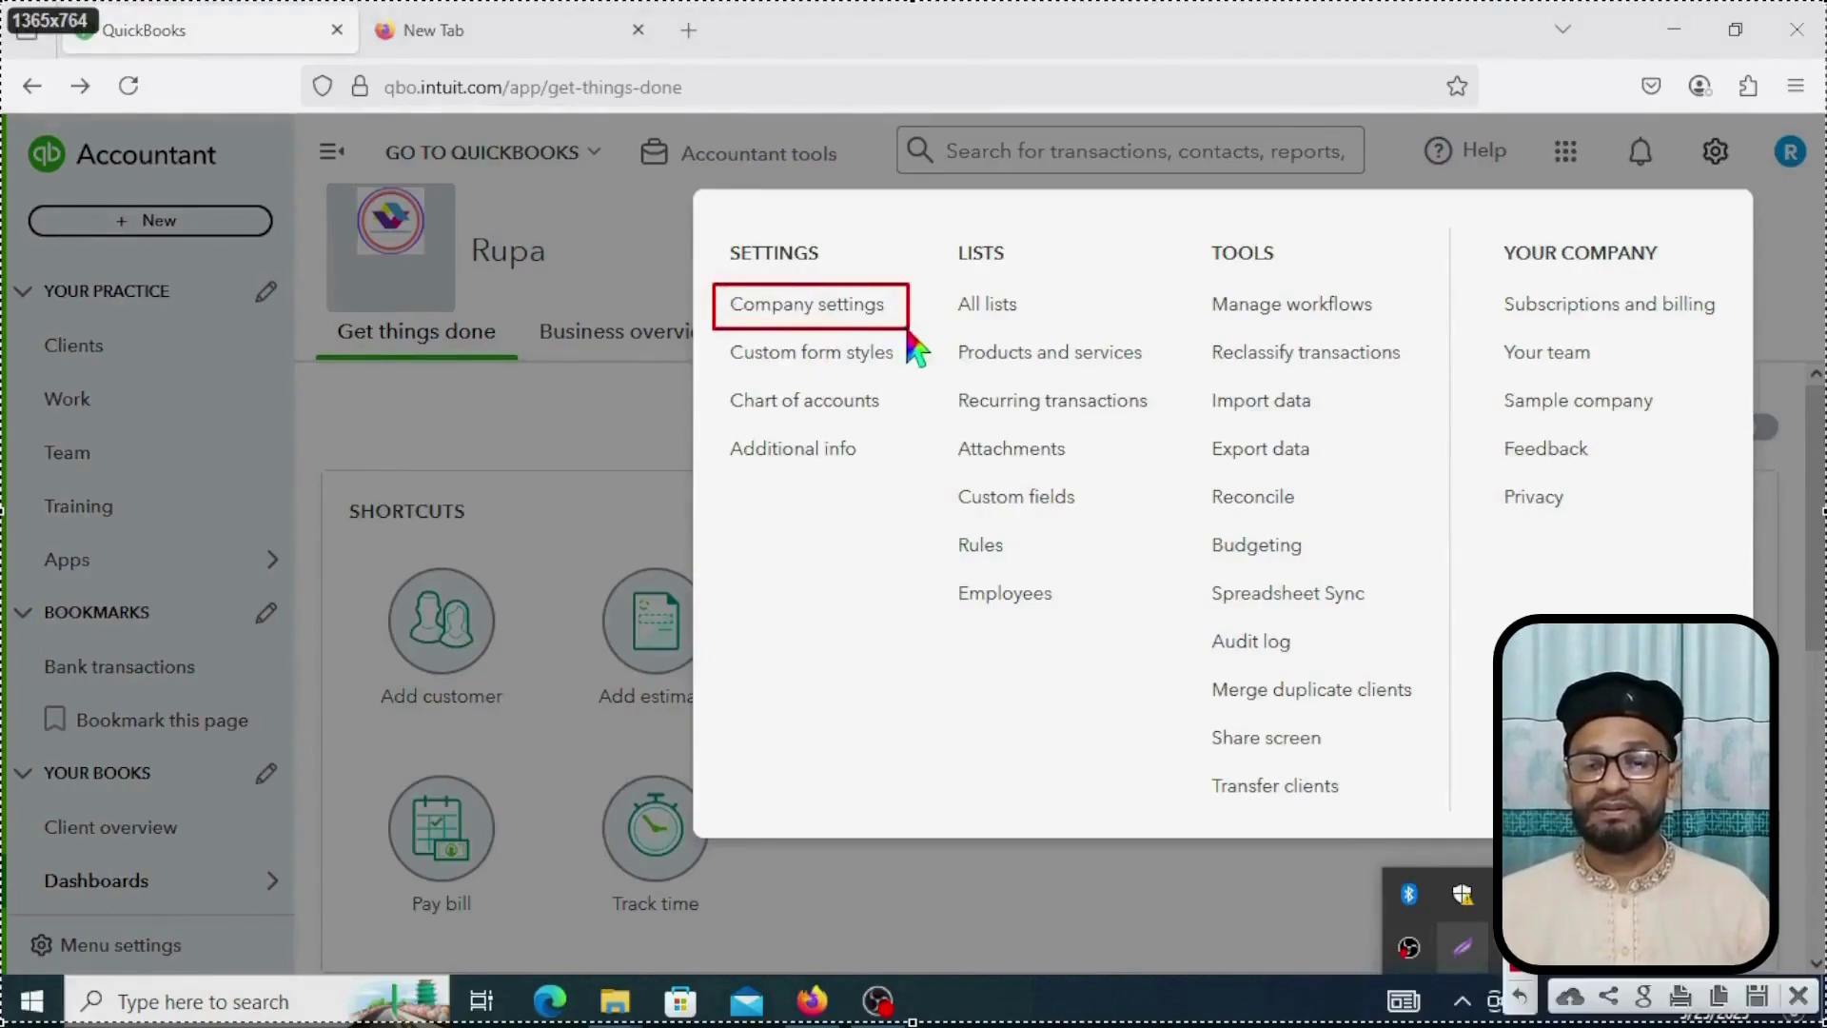
{"action": "left_click", "coordinate": [821, 306]}
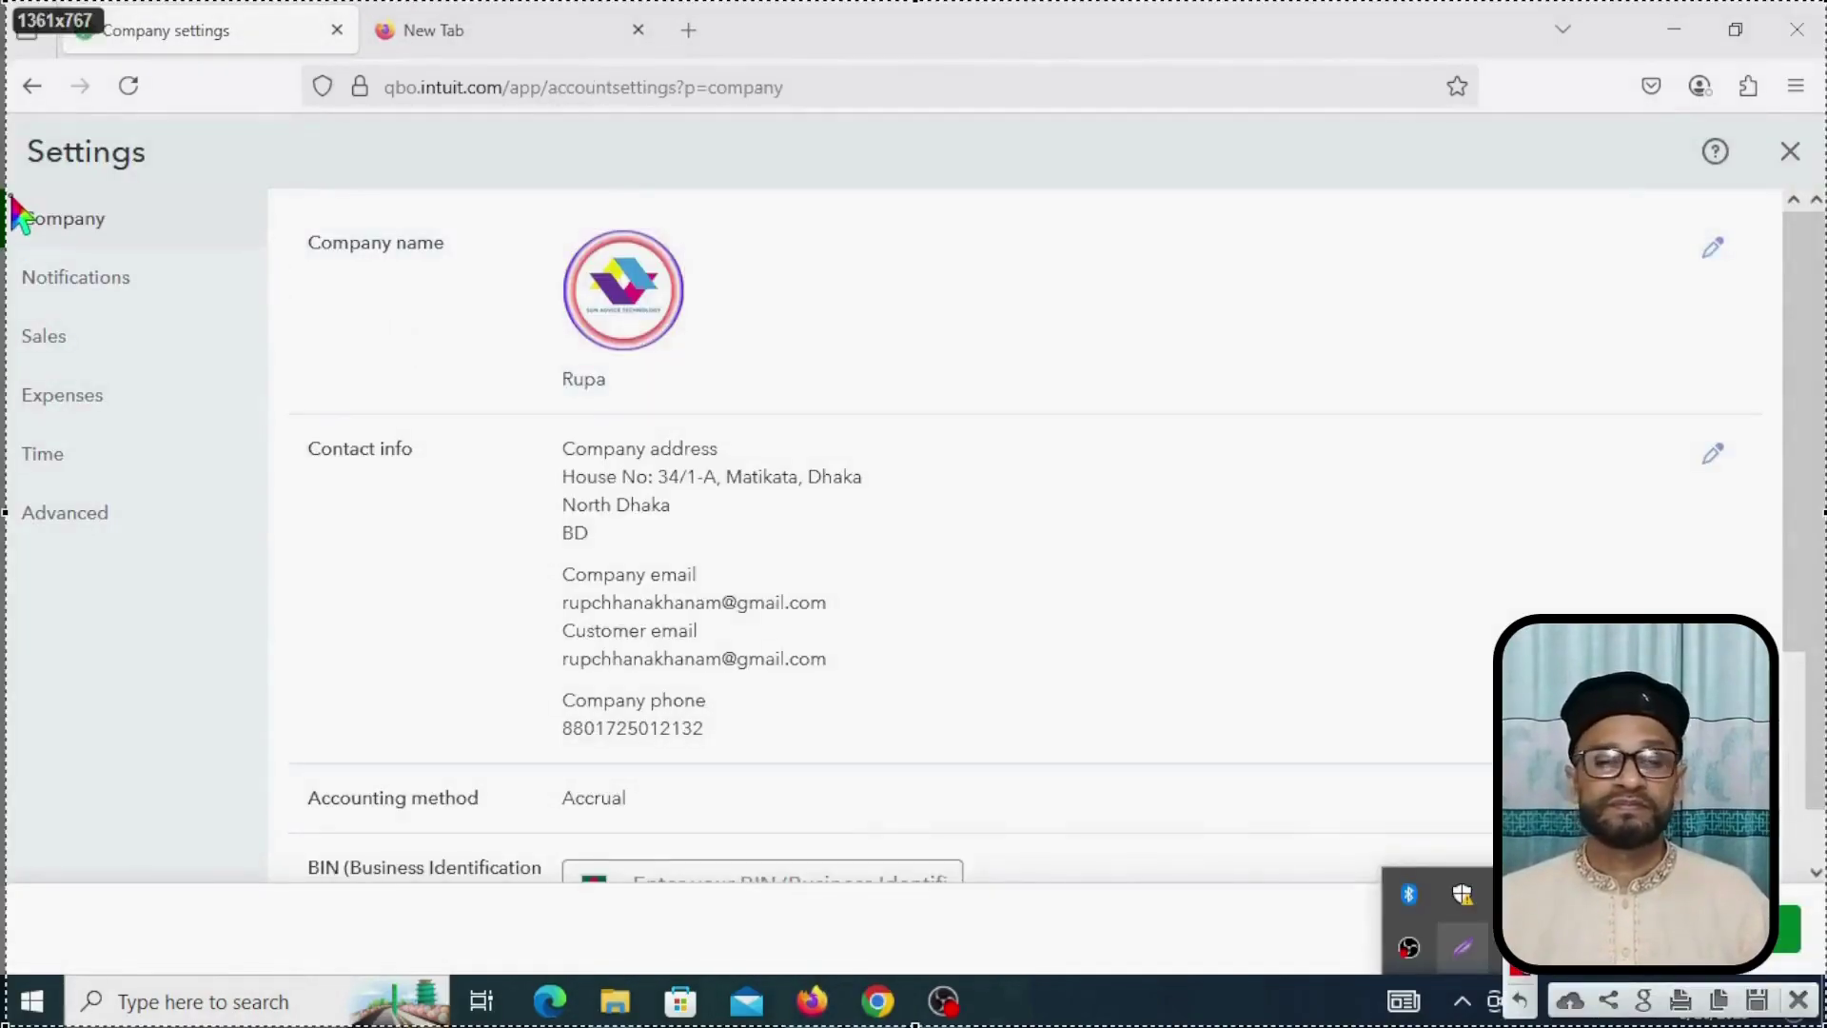
Step: Open the company logo choices and select the existing logo, then switch to Canva in Chrome
{"action": "left_click", "coordinate": [12, 197]}
{"action": "mouse_move", "coordinate": [11, 197]}
{"action": "left_mouse_down"}
{"action": "mouse_move", "coordinate": [102, 253]}
{"action": "mouse_move", "coordinate": [143, 251]}
{"action": "left_mouse_up"}
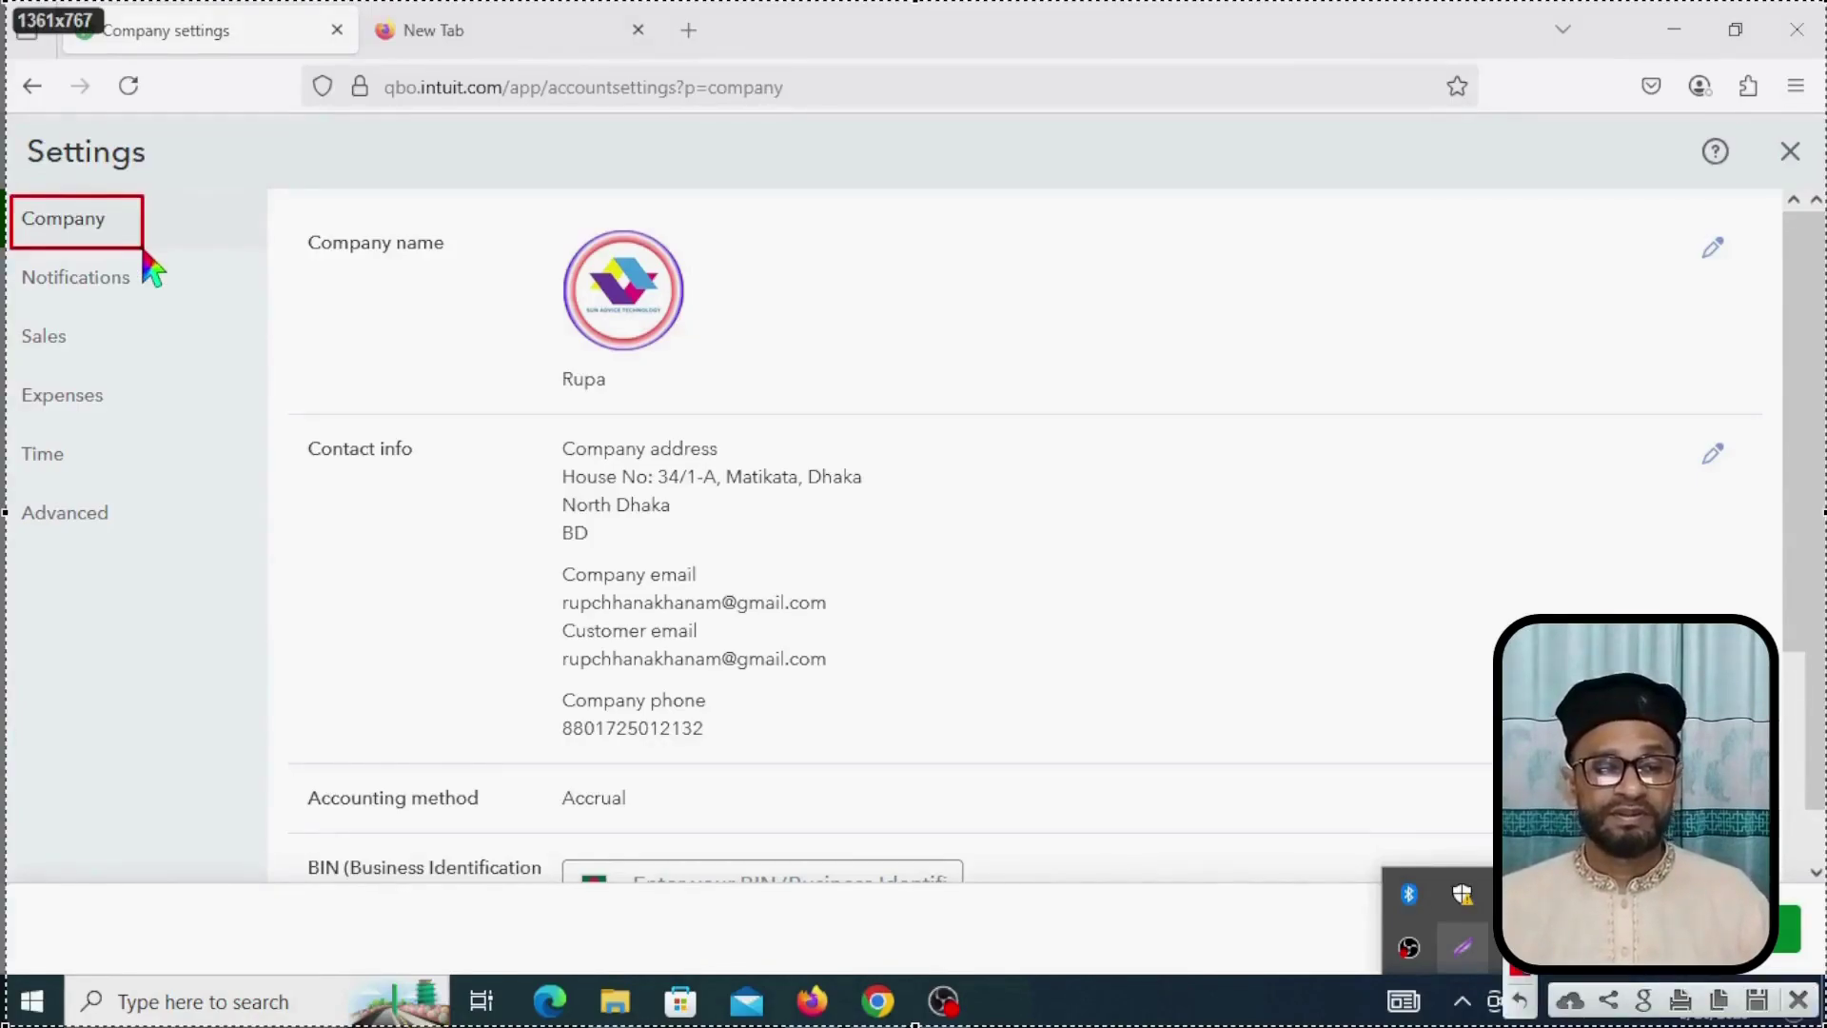
{"action": "mouse_move", "coordinate": [5, 483]}
{"action": "left_mouse_down"}
{"action": "mouse_move", "coordinate": [16, 526]}
{"action": "mouse_move", "coordinate": [148, 563]}
{"action": "left_mouse_up"}
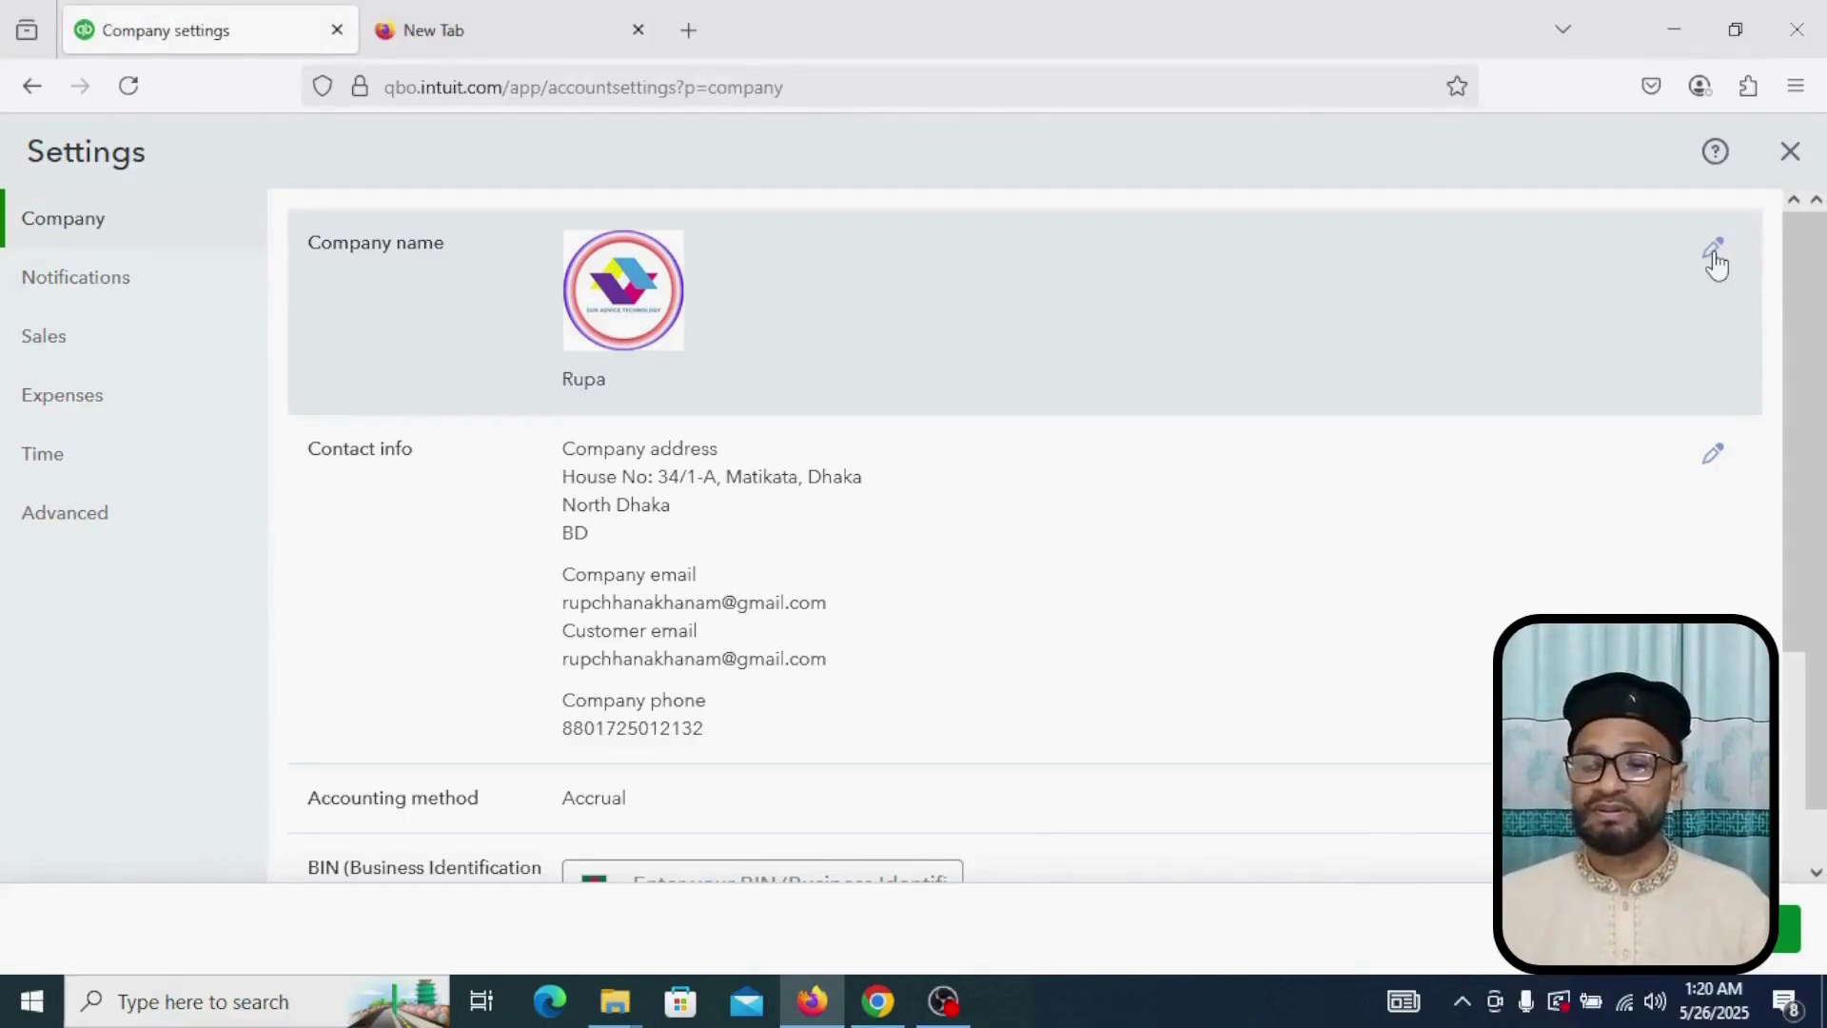
{"action": "left_click", "coordinate": [1714, 249]}
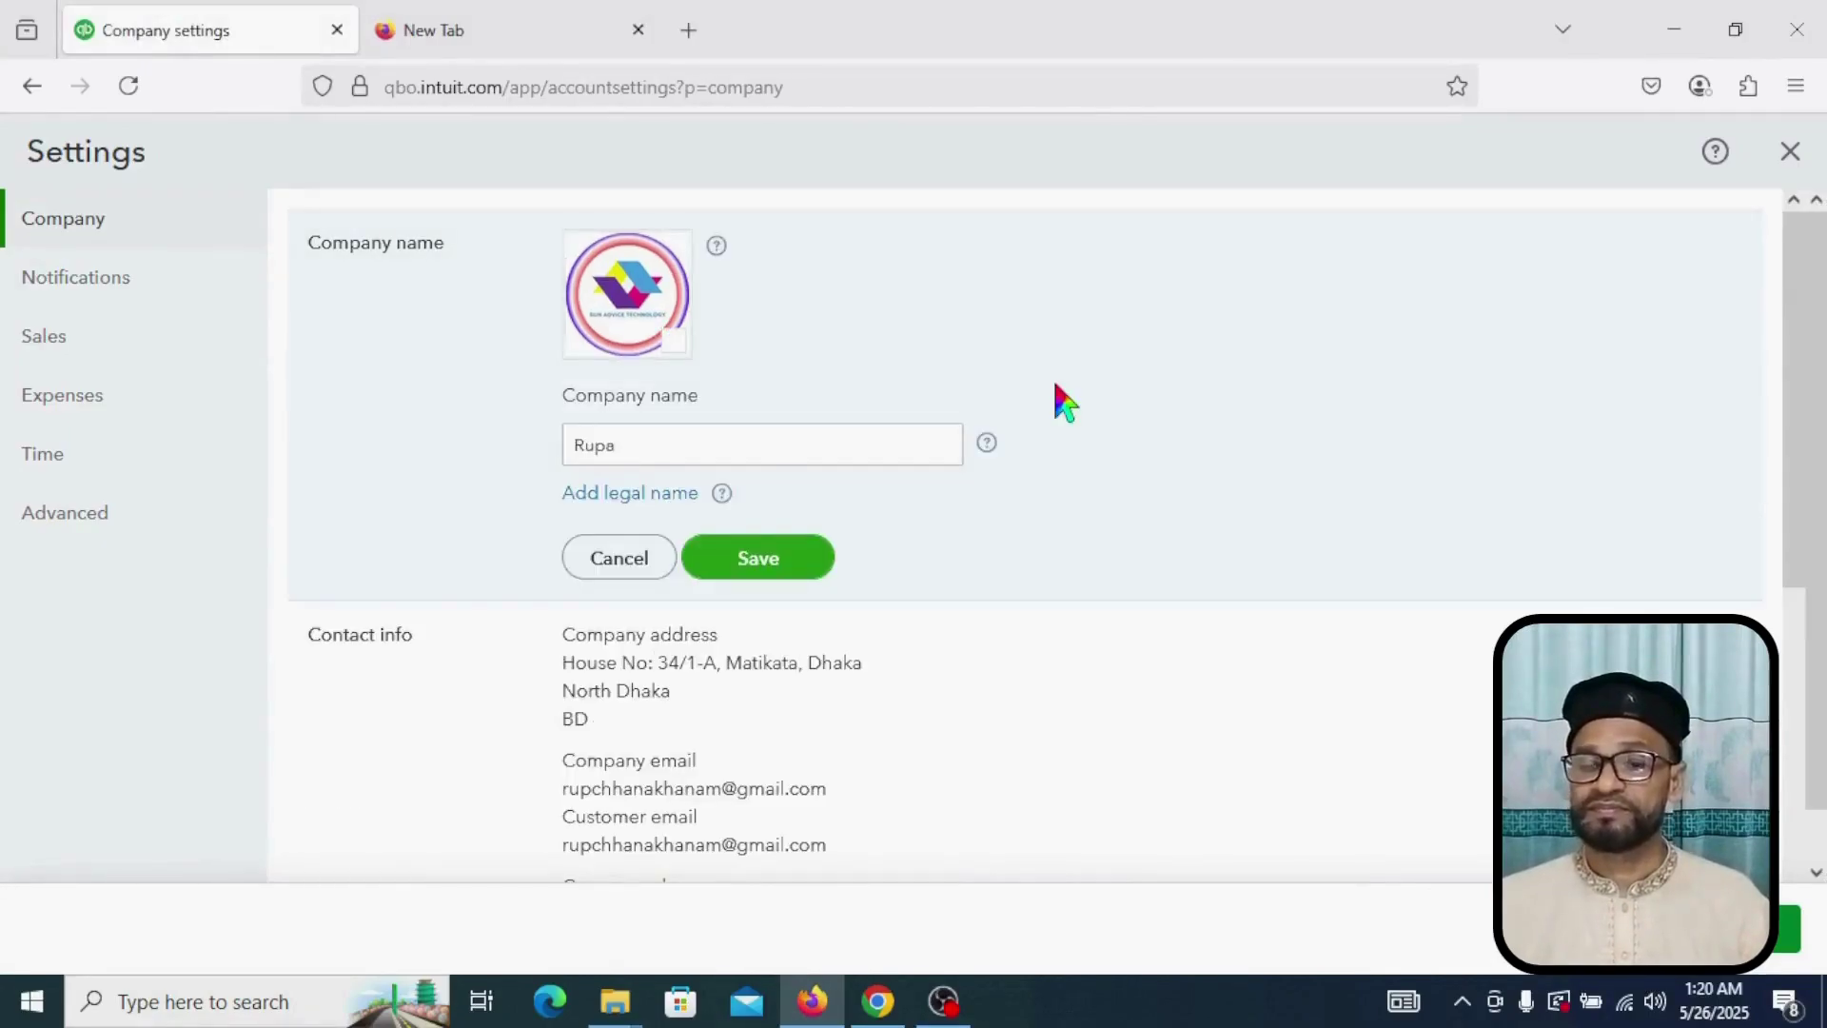
{"action": "left_click", "coordinate": [633, 305]}
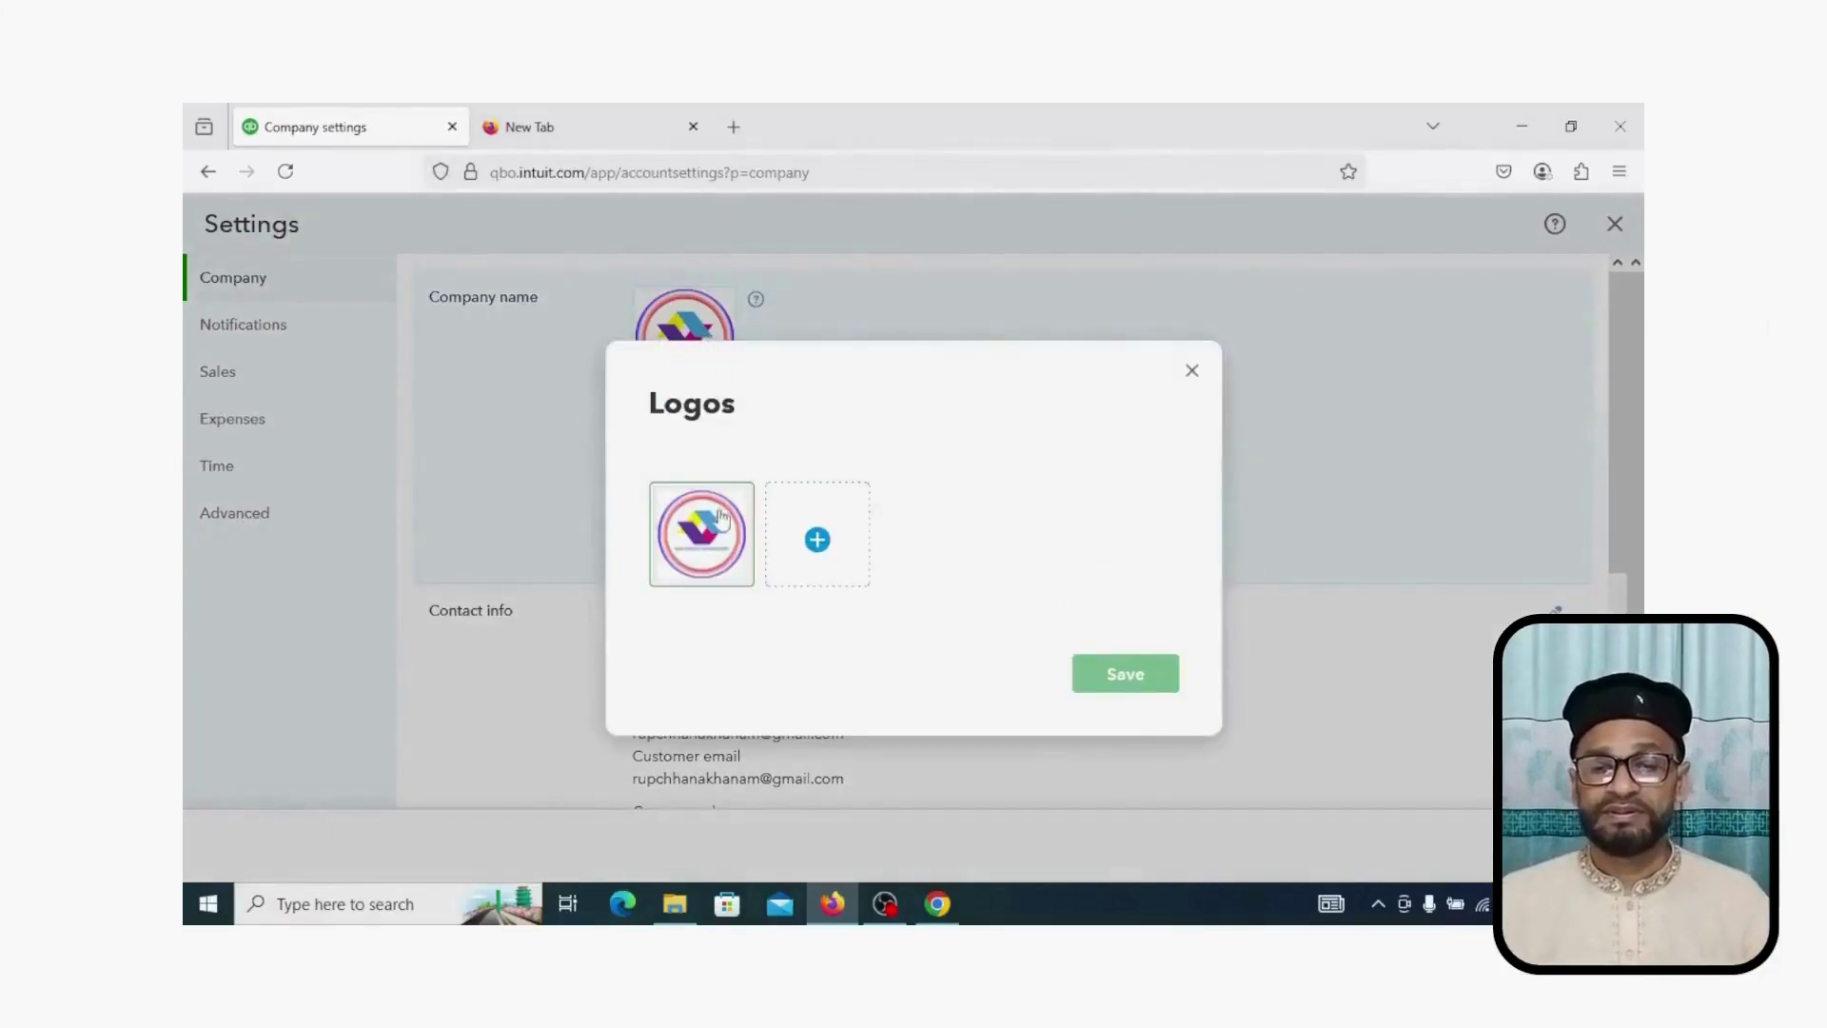
{"action": "left_click", "coordinate": [712, 529]}
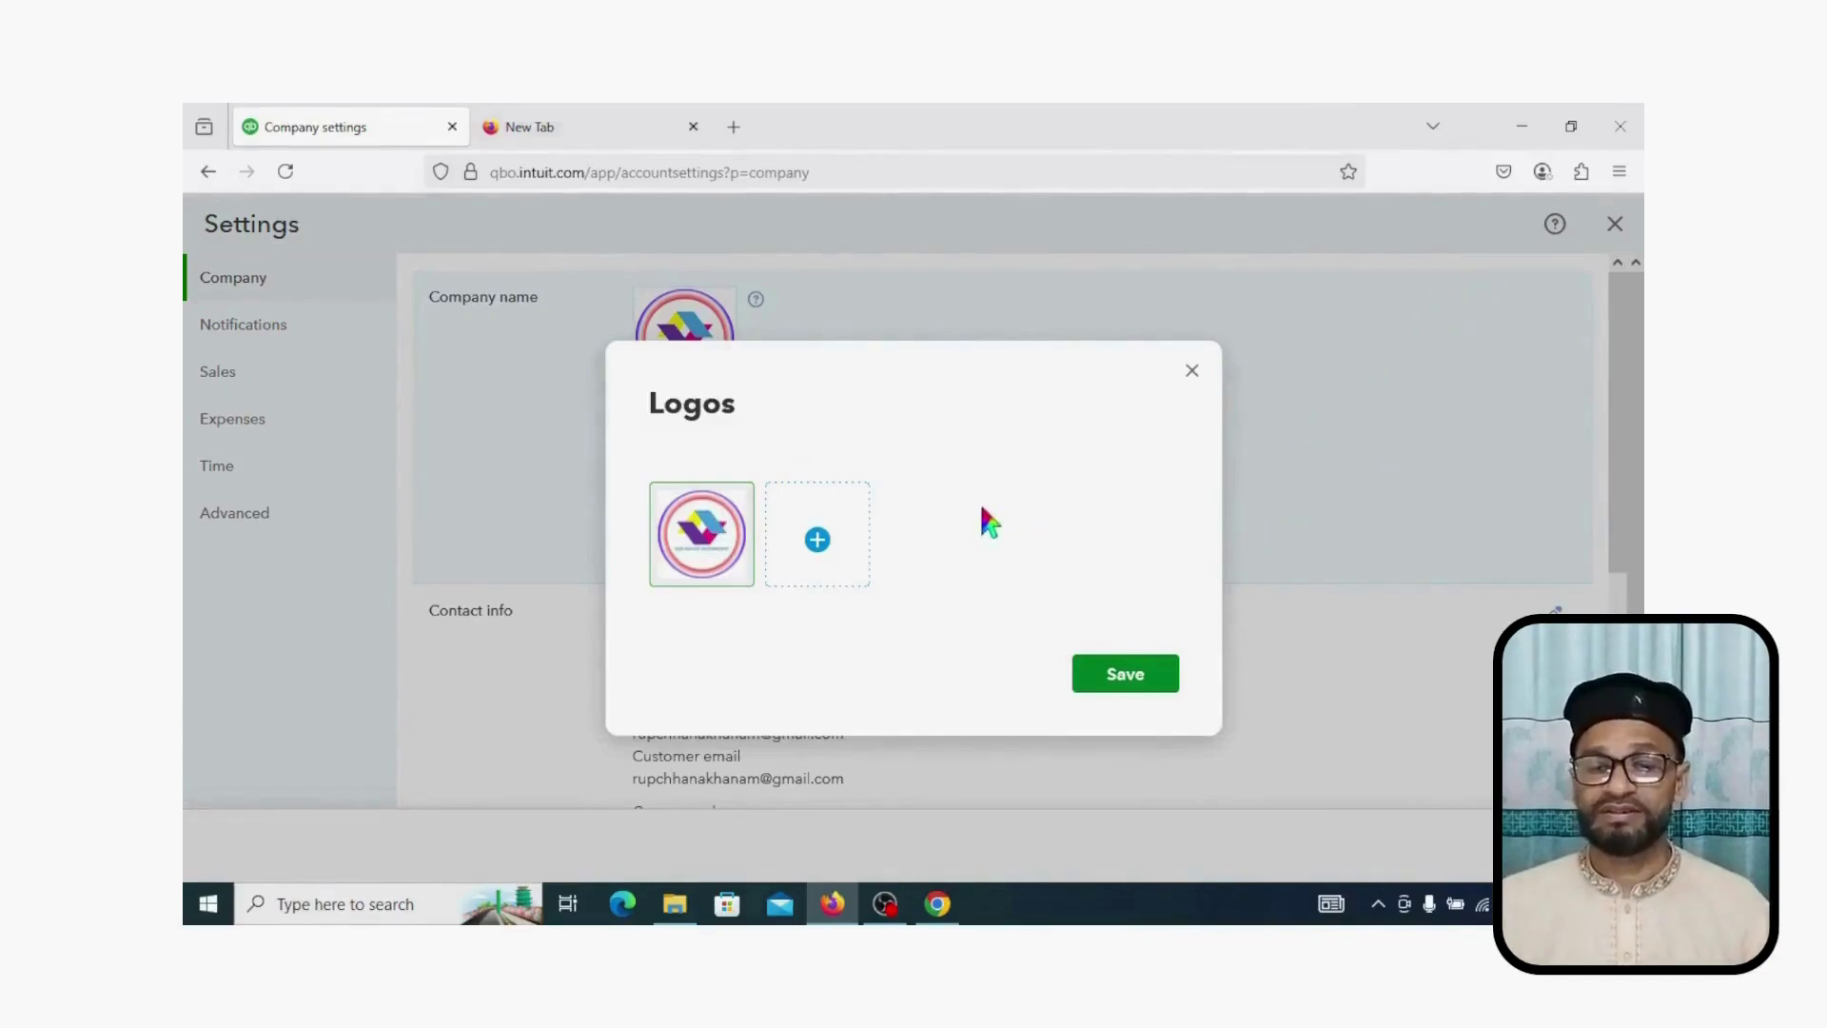
{"action": "left_click", "coordinate": [1524, 136]}
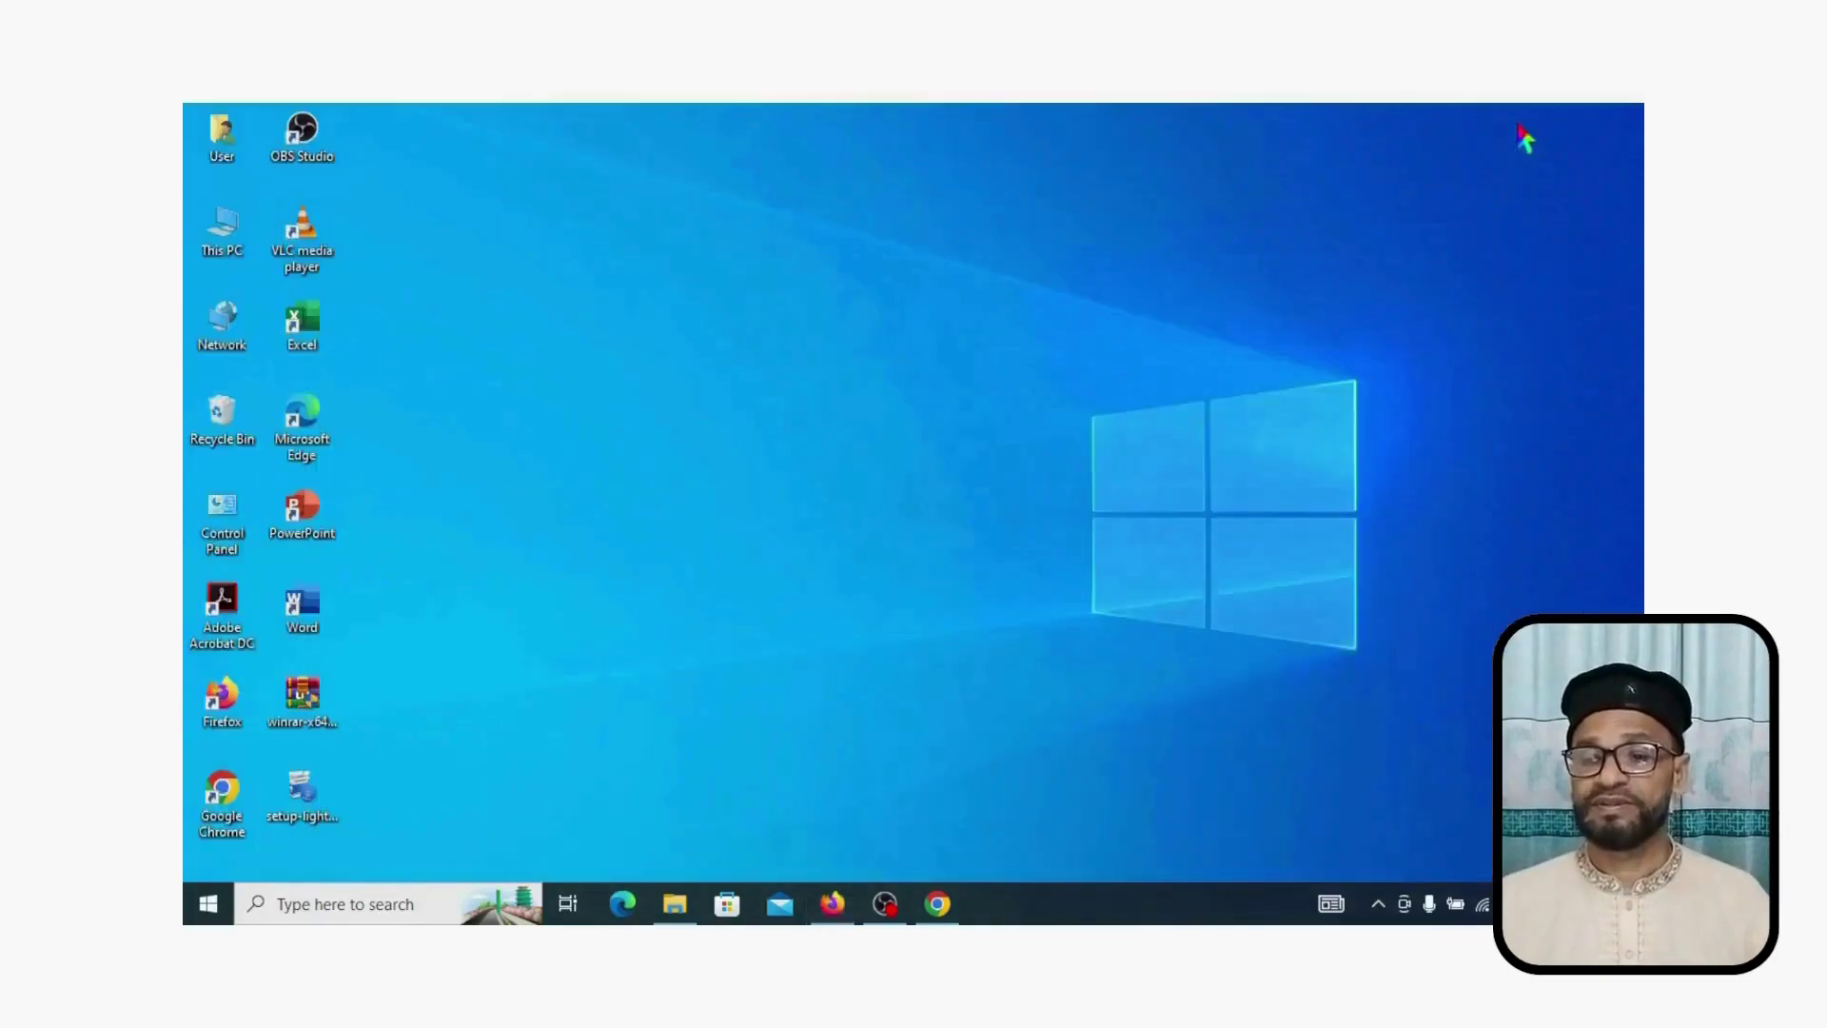
{"action": "left_click", "coordinate": [955, 905]}
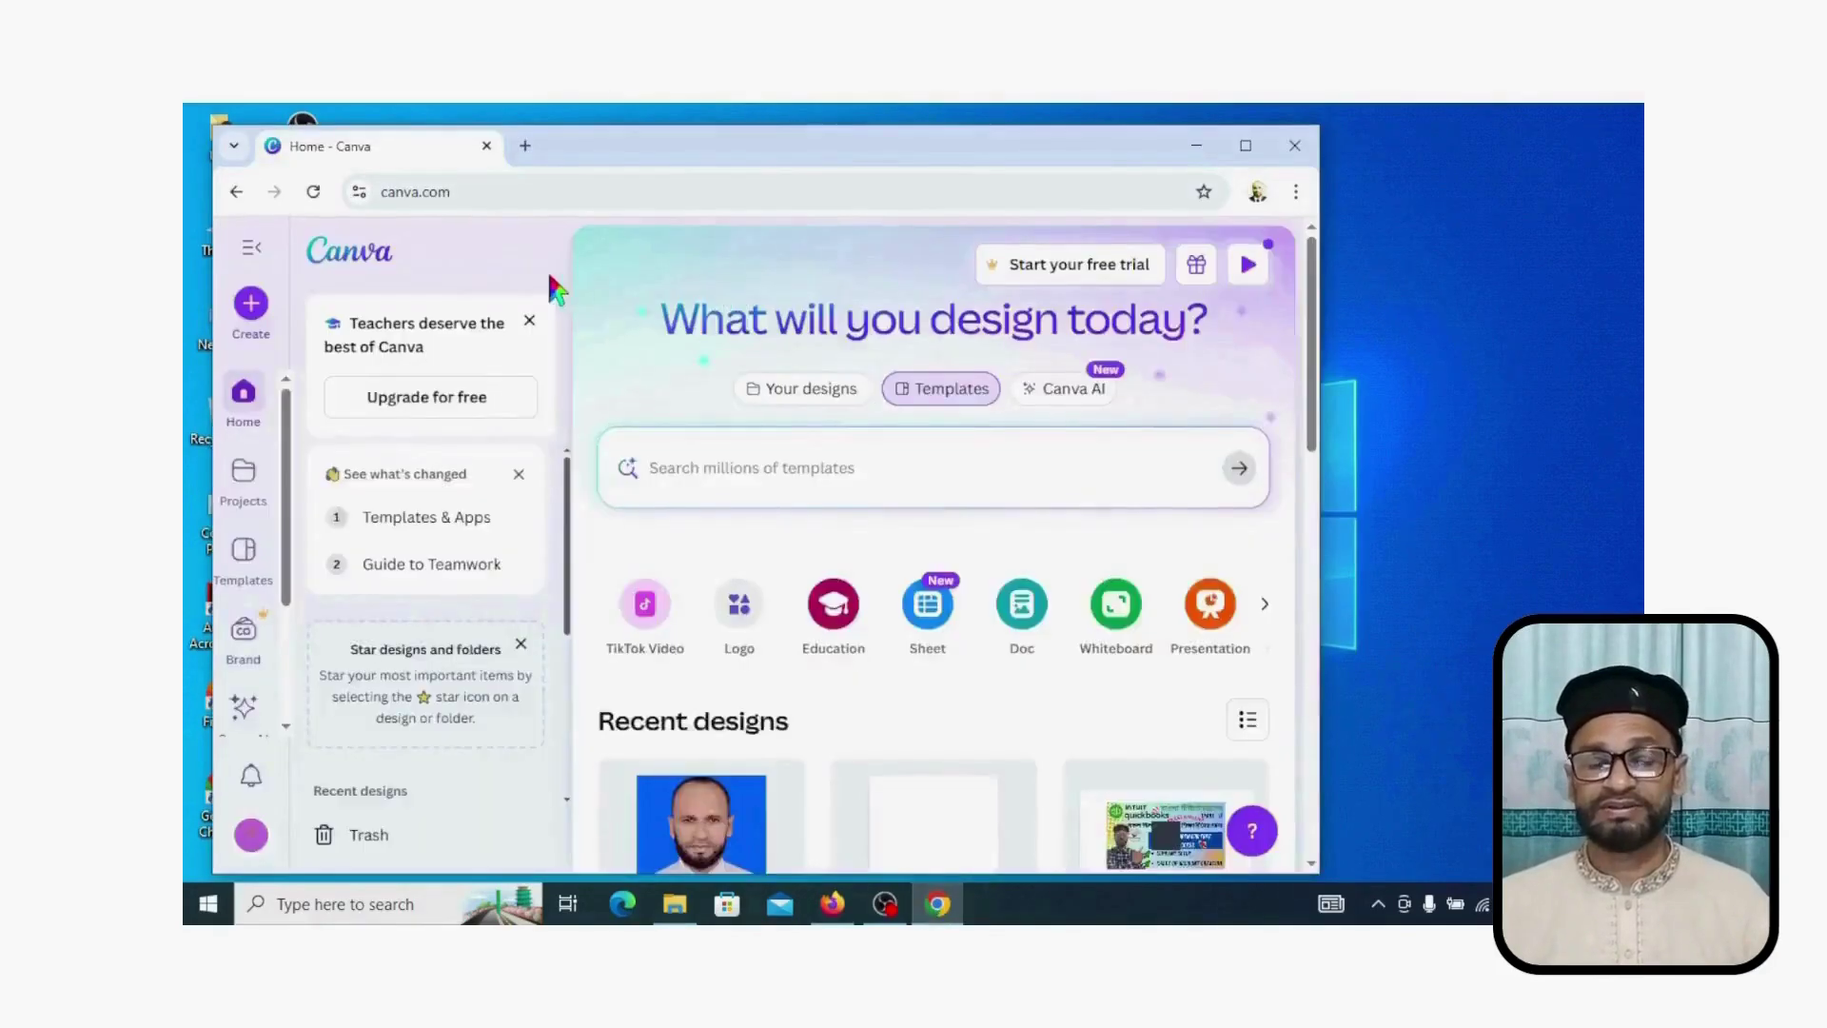
Step: Search Canva templates for 'logo' and open the Grey Brown Circle Floral Initial Wedding Logo
{"action": "key", "text": "super+Up"}
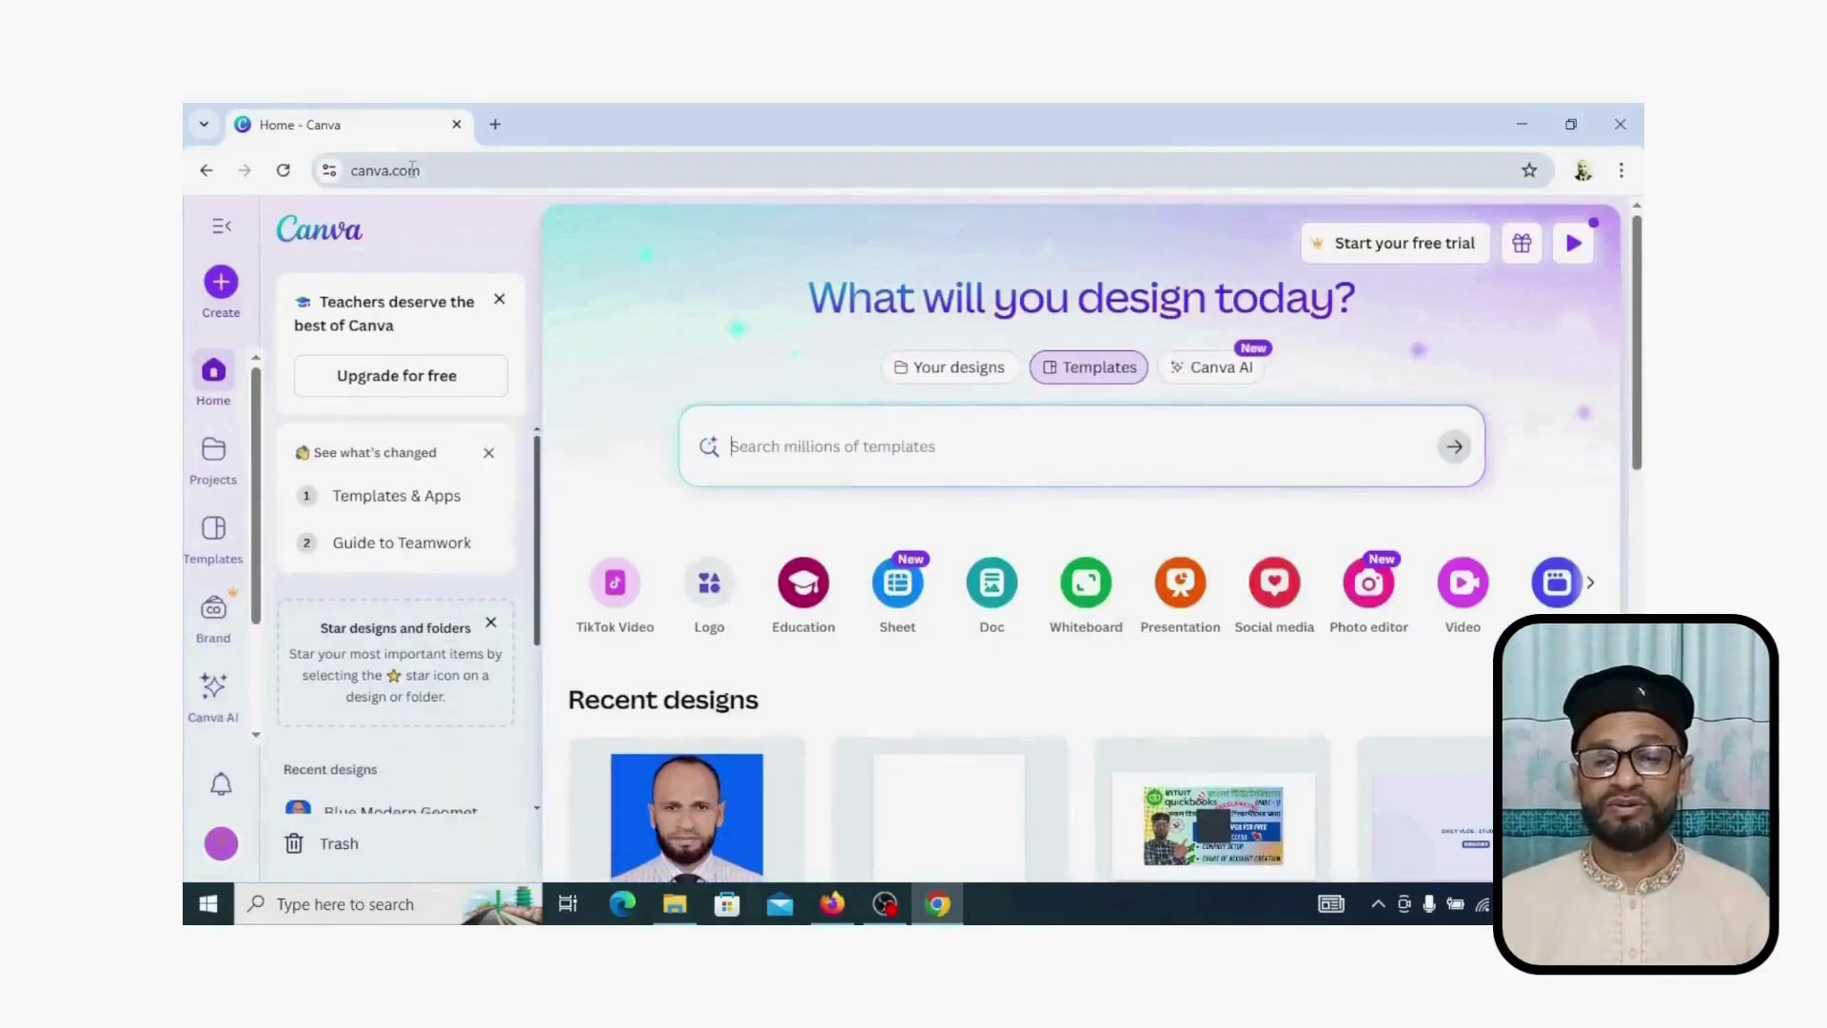
{"action": "left_click", "coordinate": [816, 440]}
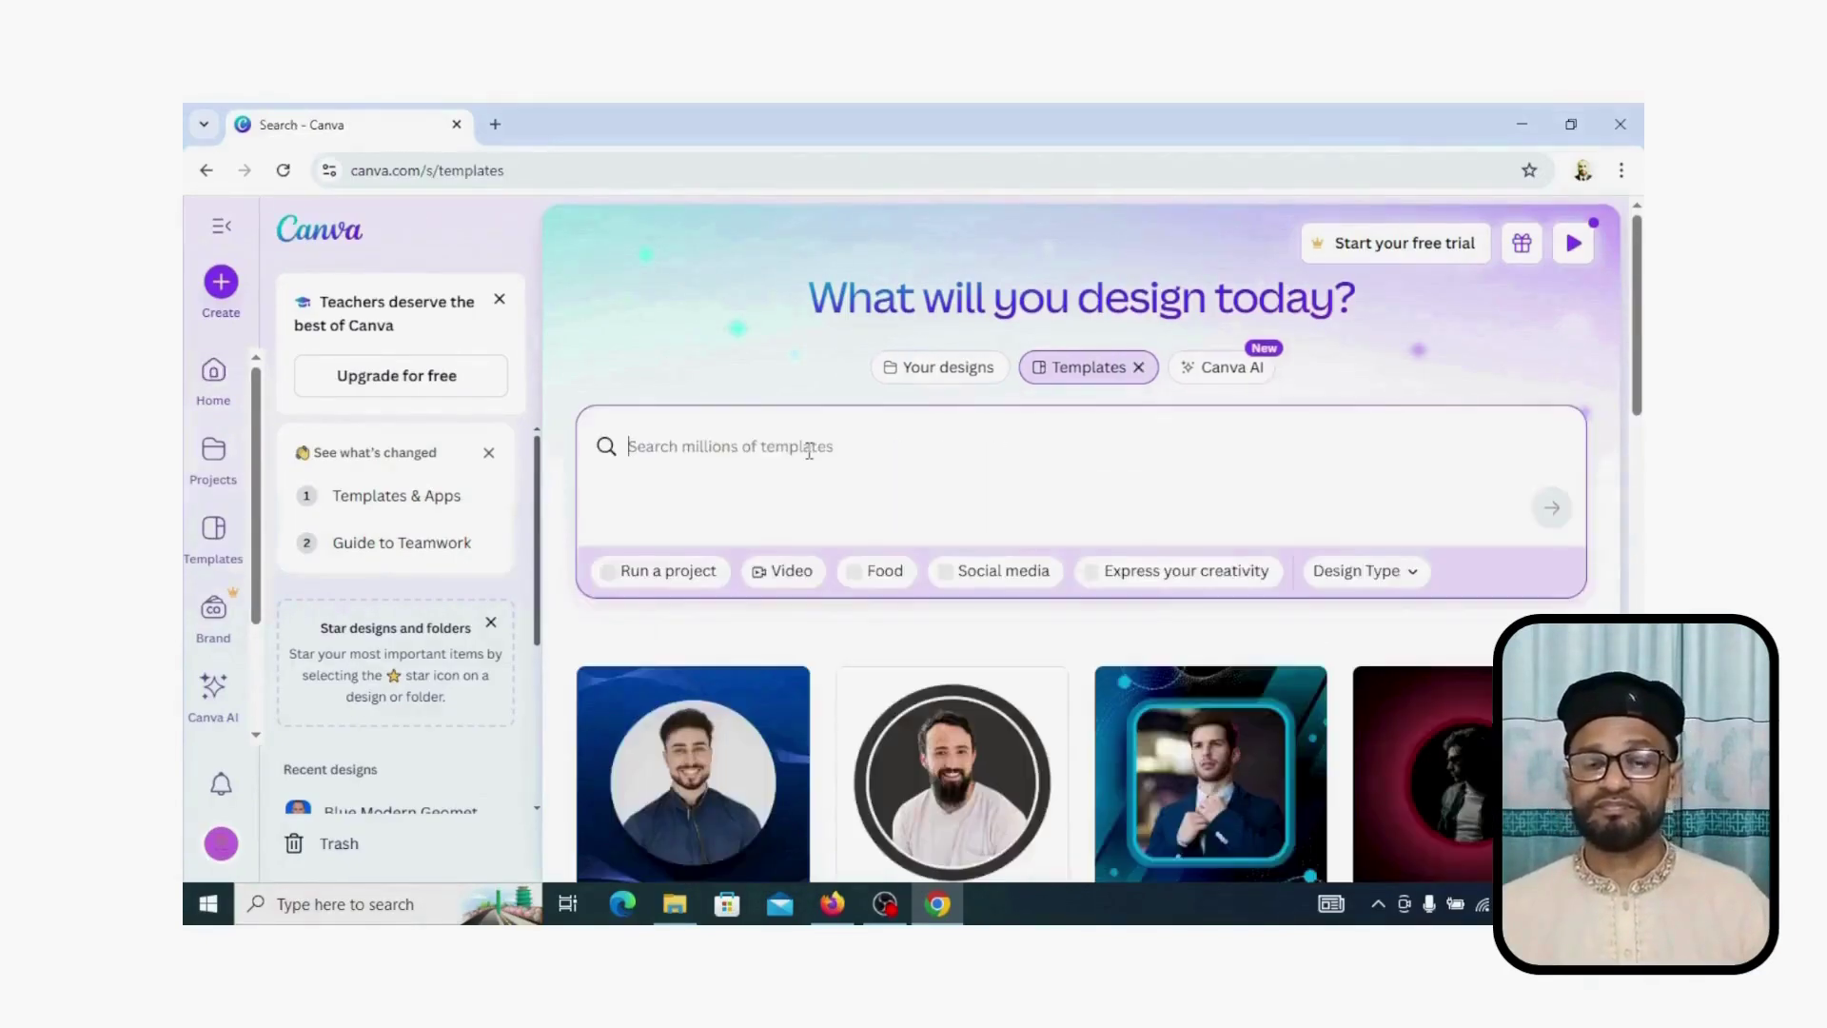
{"action": "type", "text": "log"}
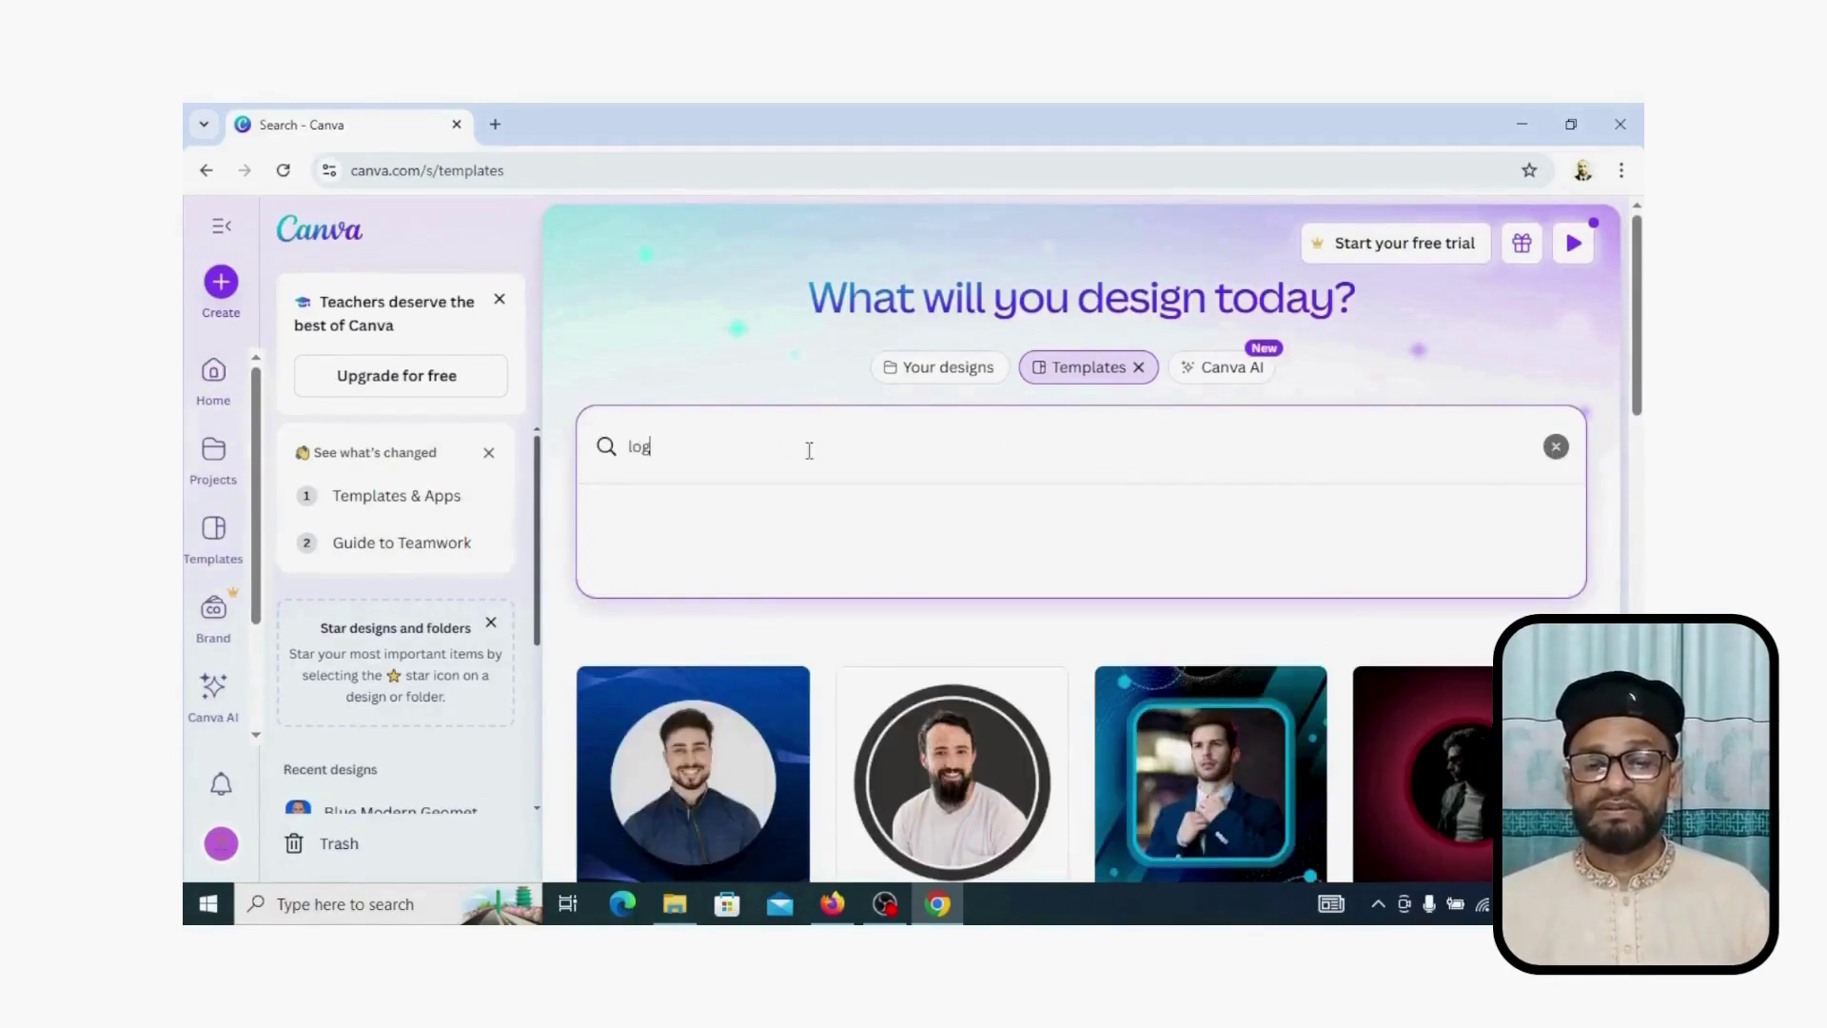
{"action": "type", "text": "o"}
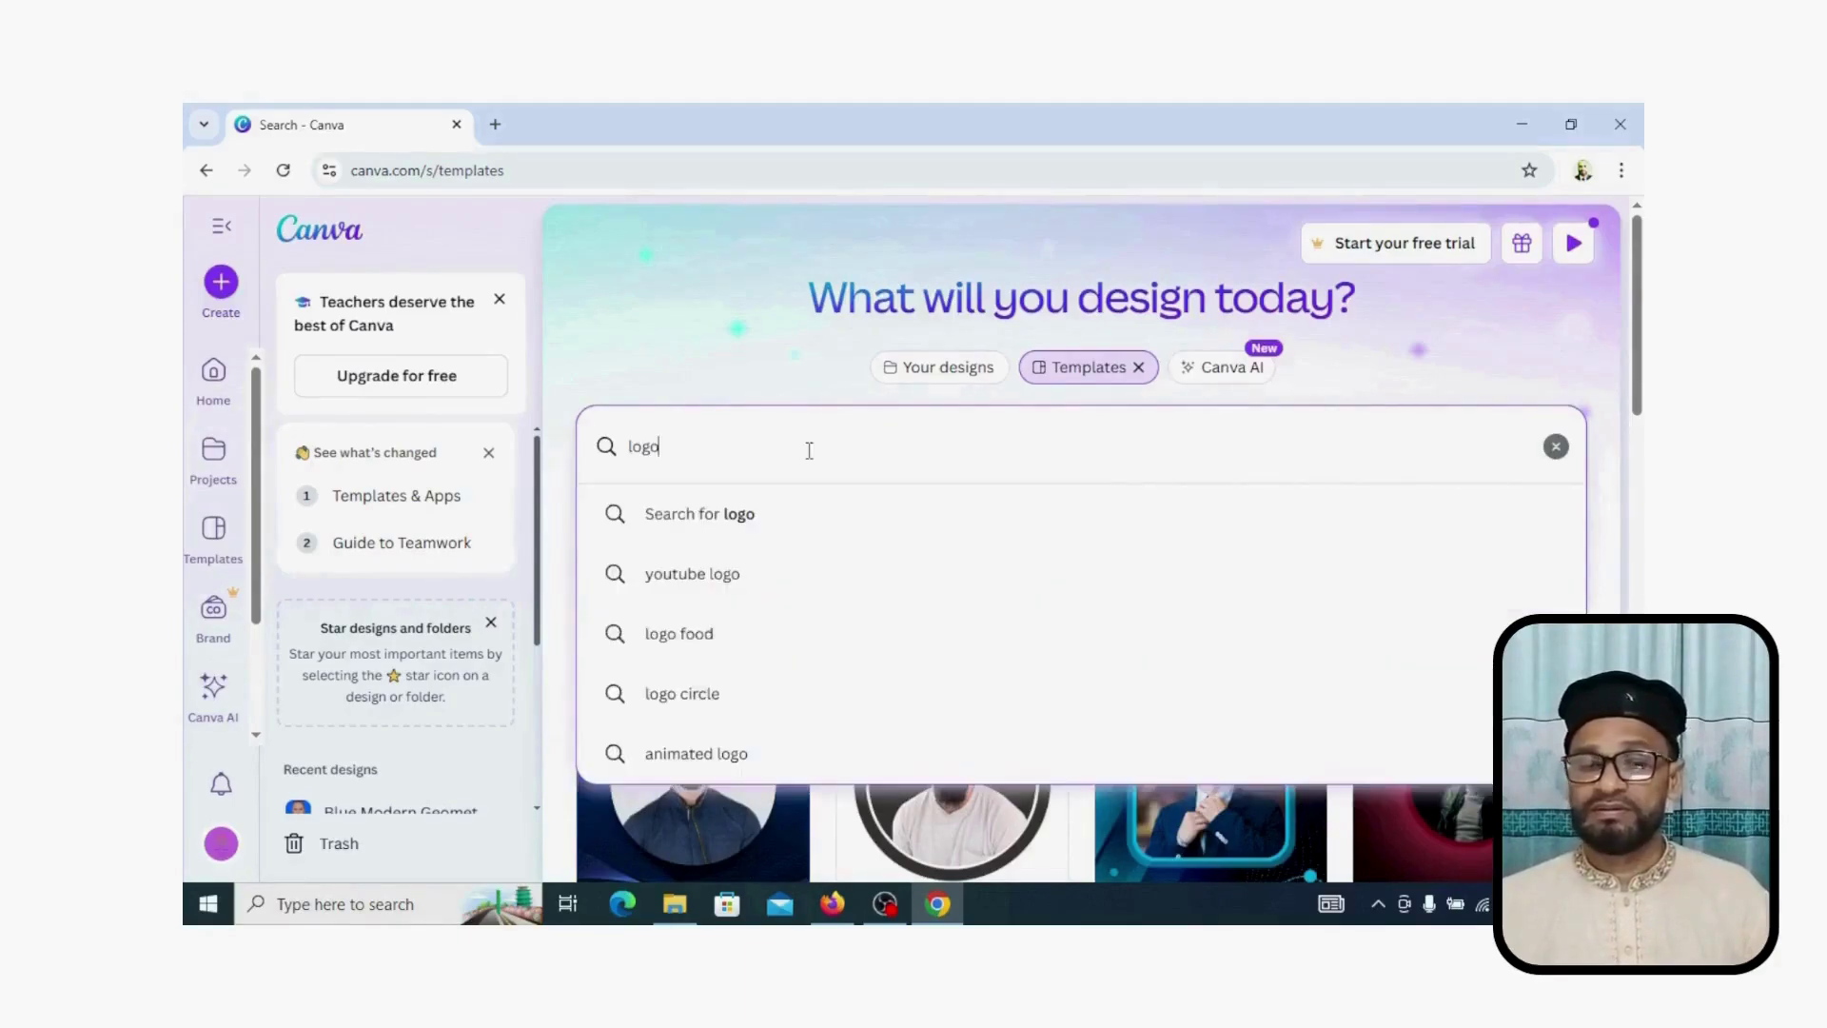
{"action": "key", "text": "Return"}
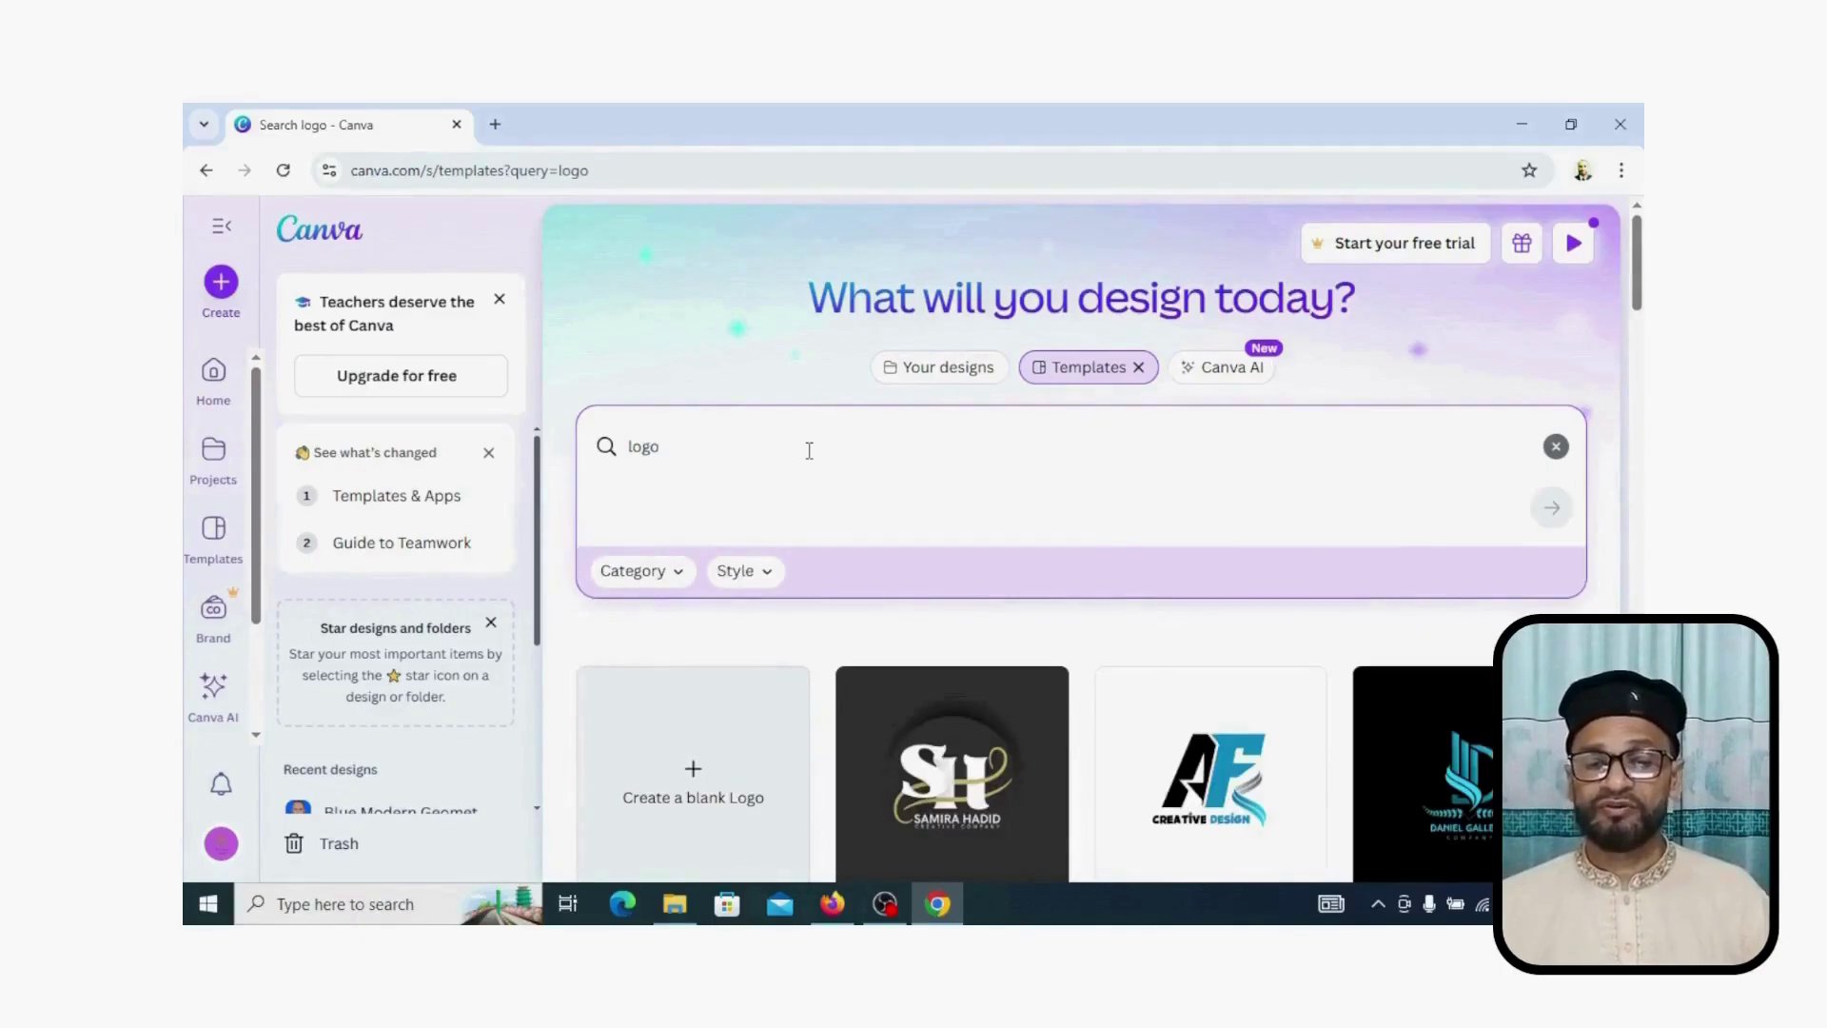
{"action": "scroll", "coordinate": [1075, 656], "scroll_direction": "down", "scroll_amount": 3}
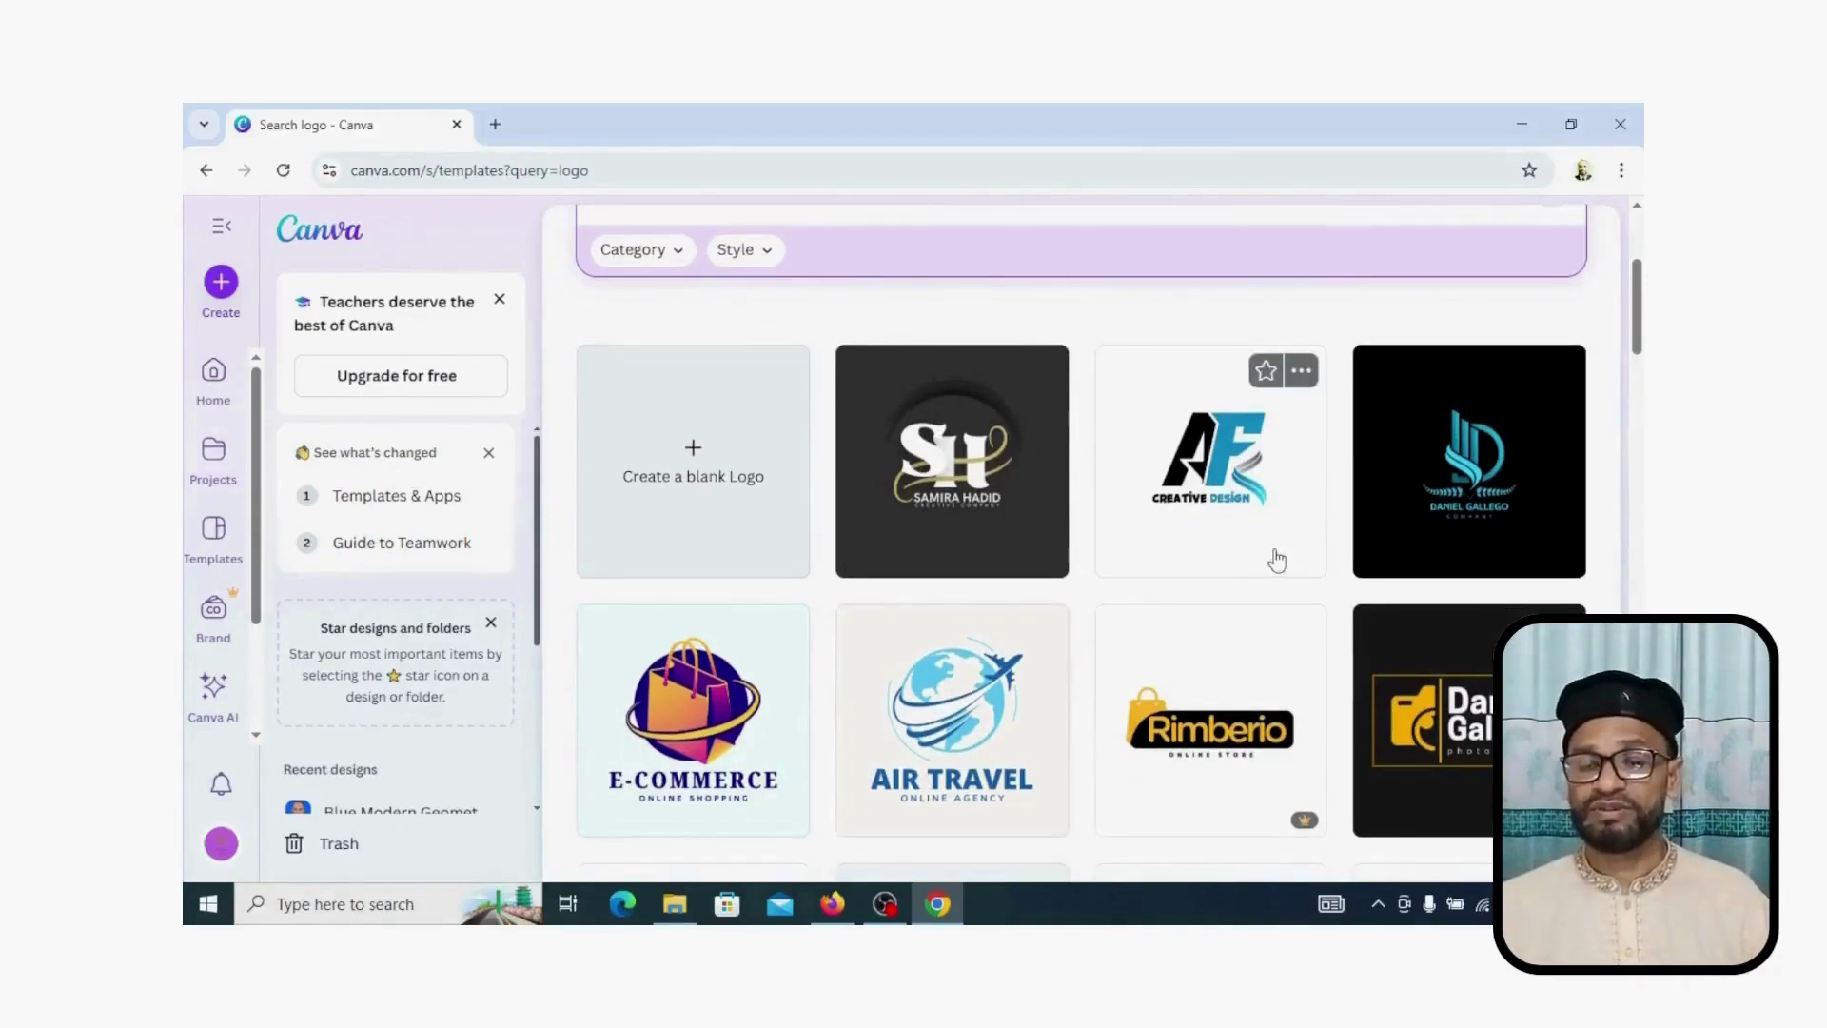
{"action": "scroll", "coordinate": [1277, 561], "scroll_direction": "down", "scroll_amount": 3}
{"action": "scroll", "coordinate": [1142, 538], "scroll_direction": "down", "scroll_amount": 5}
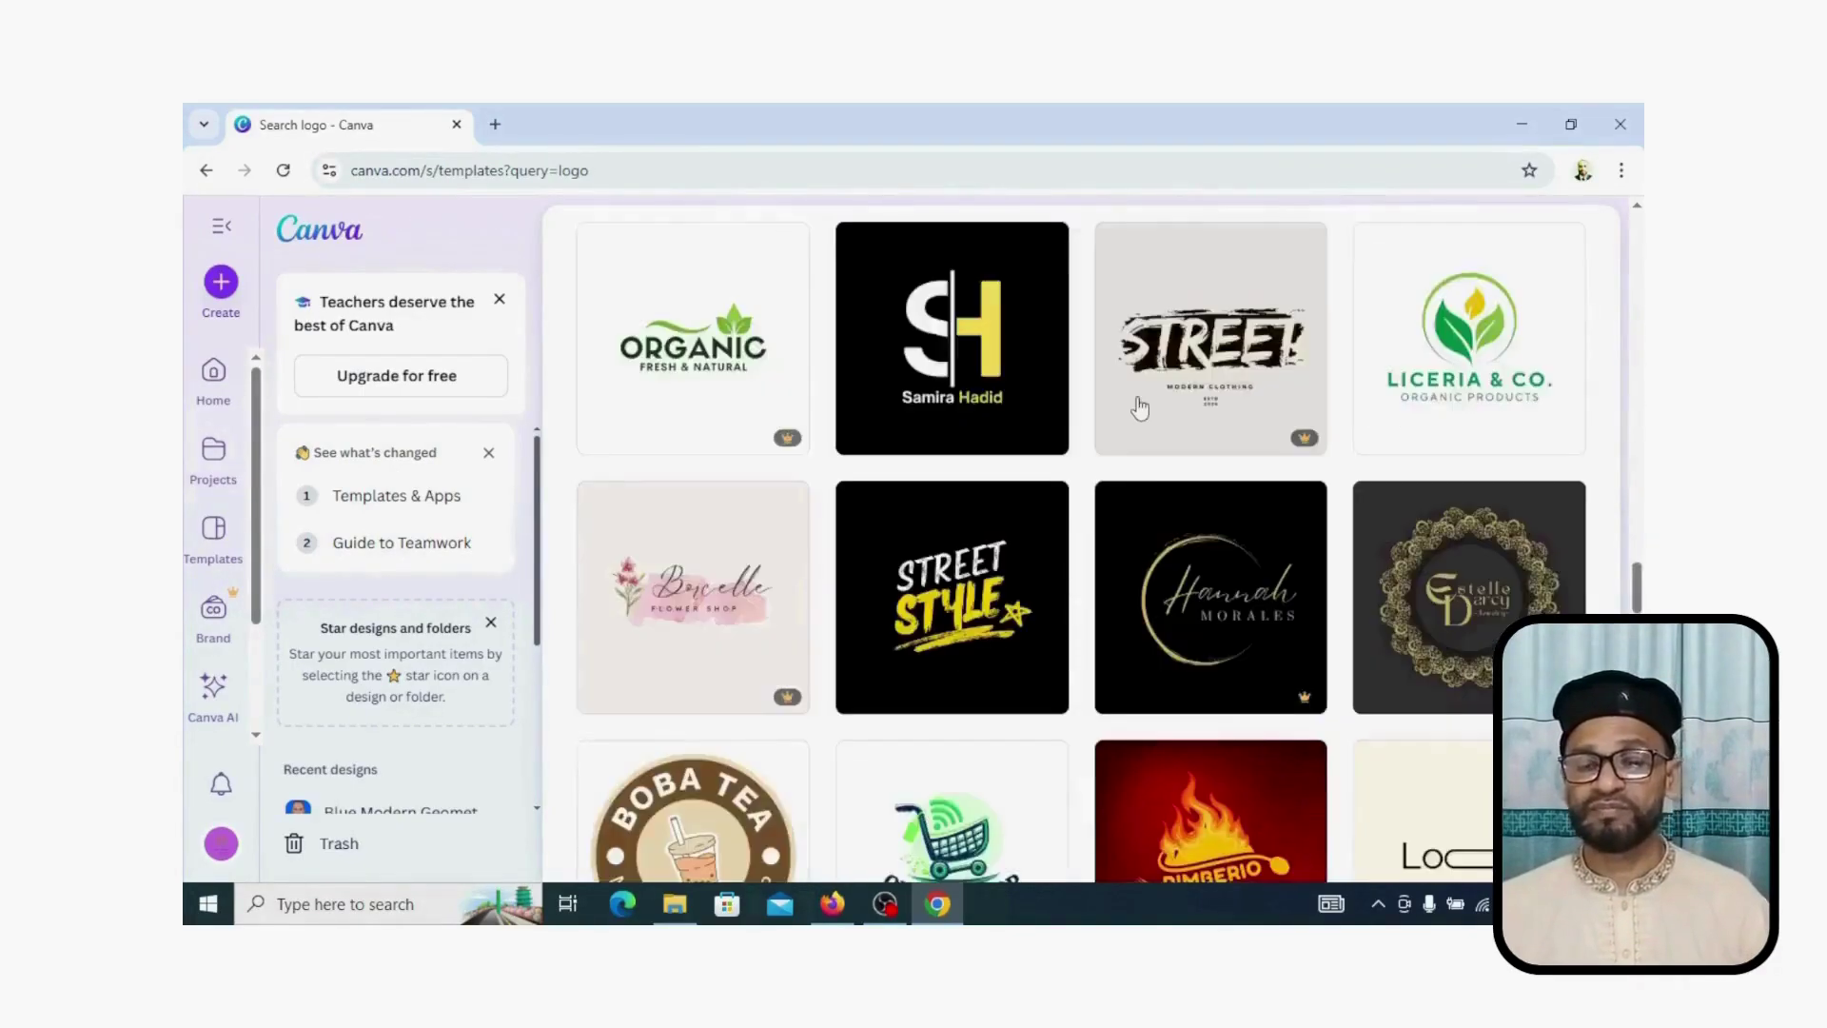
{"action": "scroll", "coordinate": [1140, 407], "scroll_direction": "down", "scroll_amount": 5}
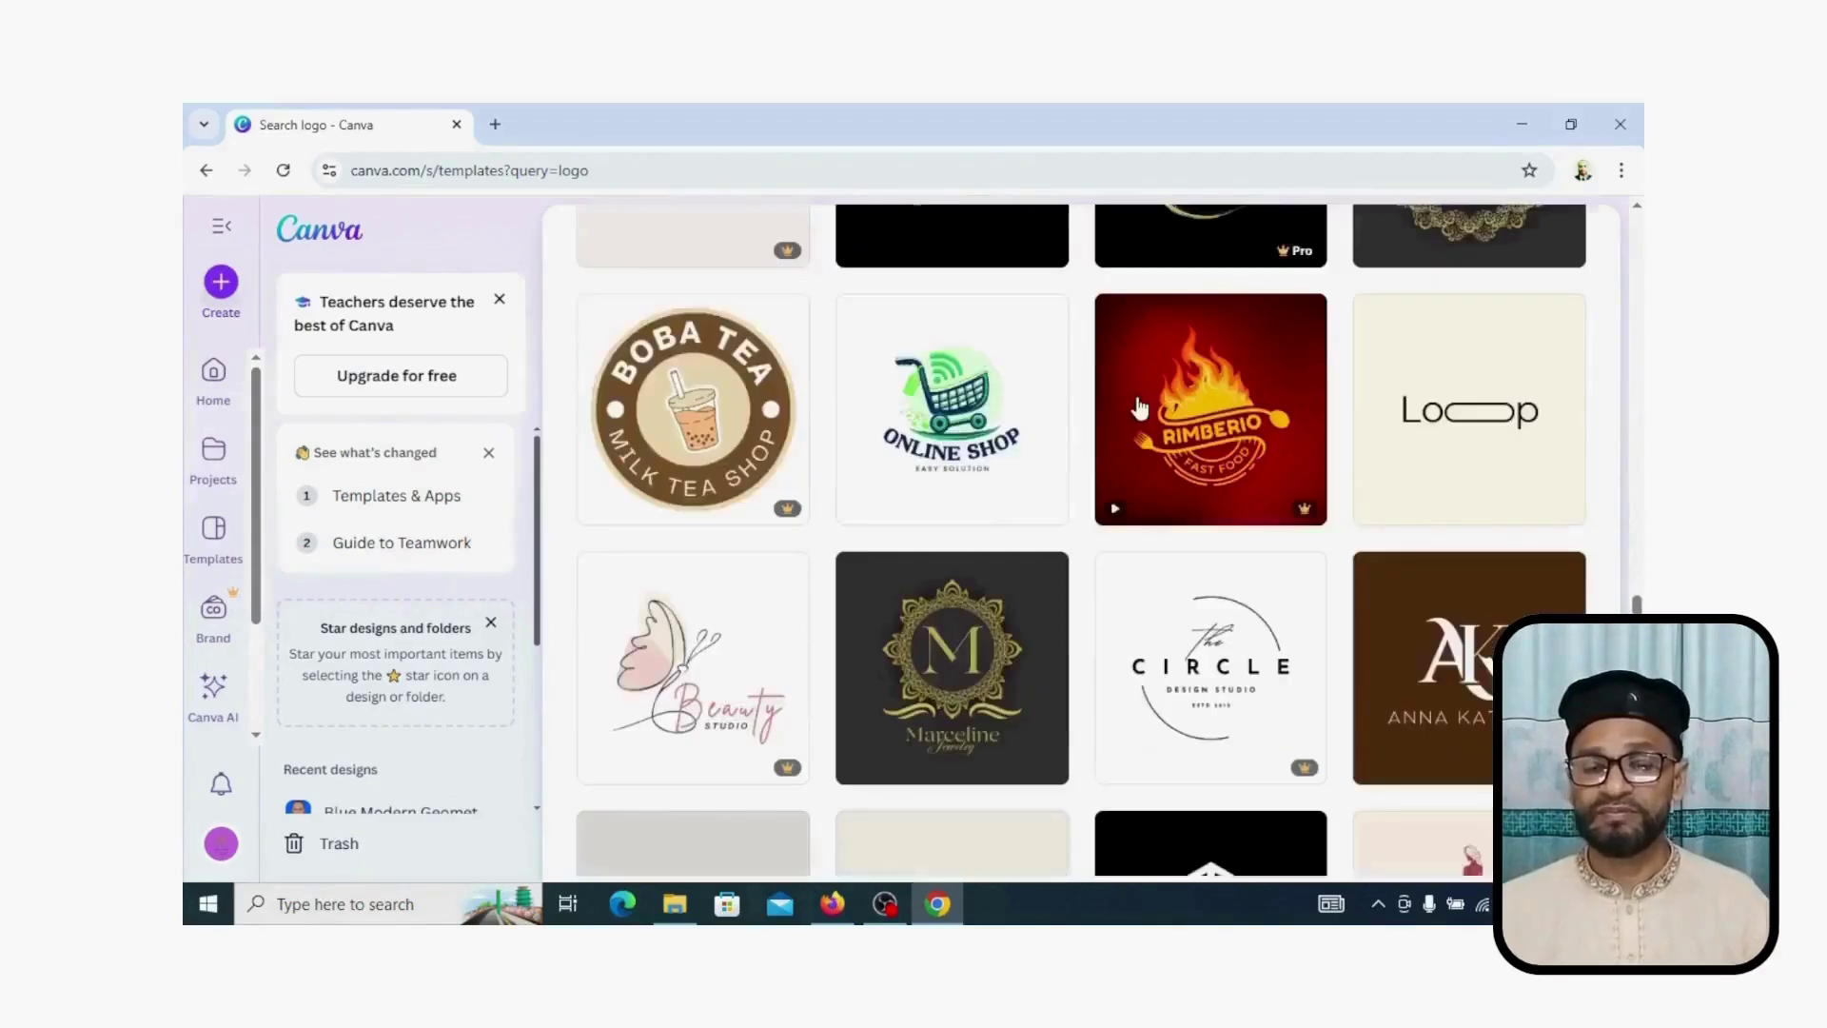
{"action": "scroll", "coordinate": [1140, 407], "scroll_direction": "down", "scroll_amount": 3}
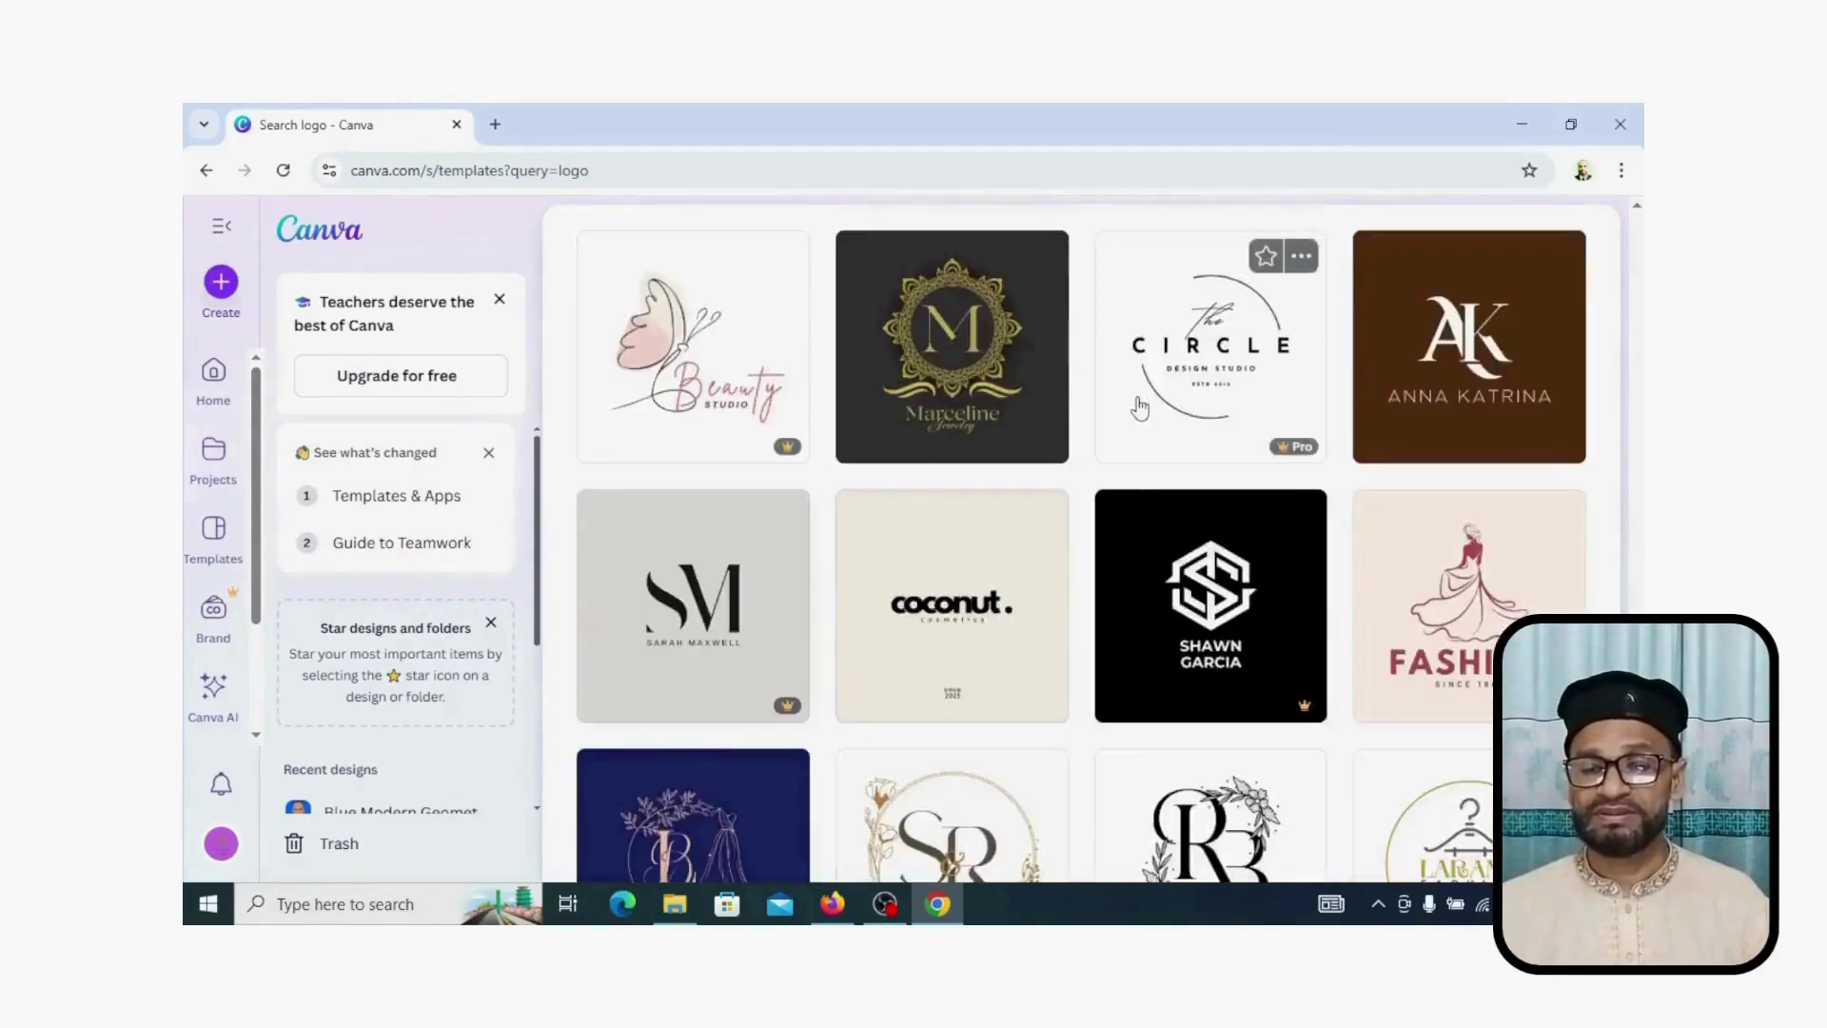
{"action": "scroll", "coordinate": [1140, 407], "scroll_direction": "down", "scroll_amount": 2}
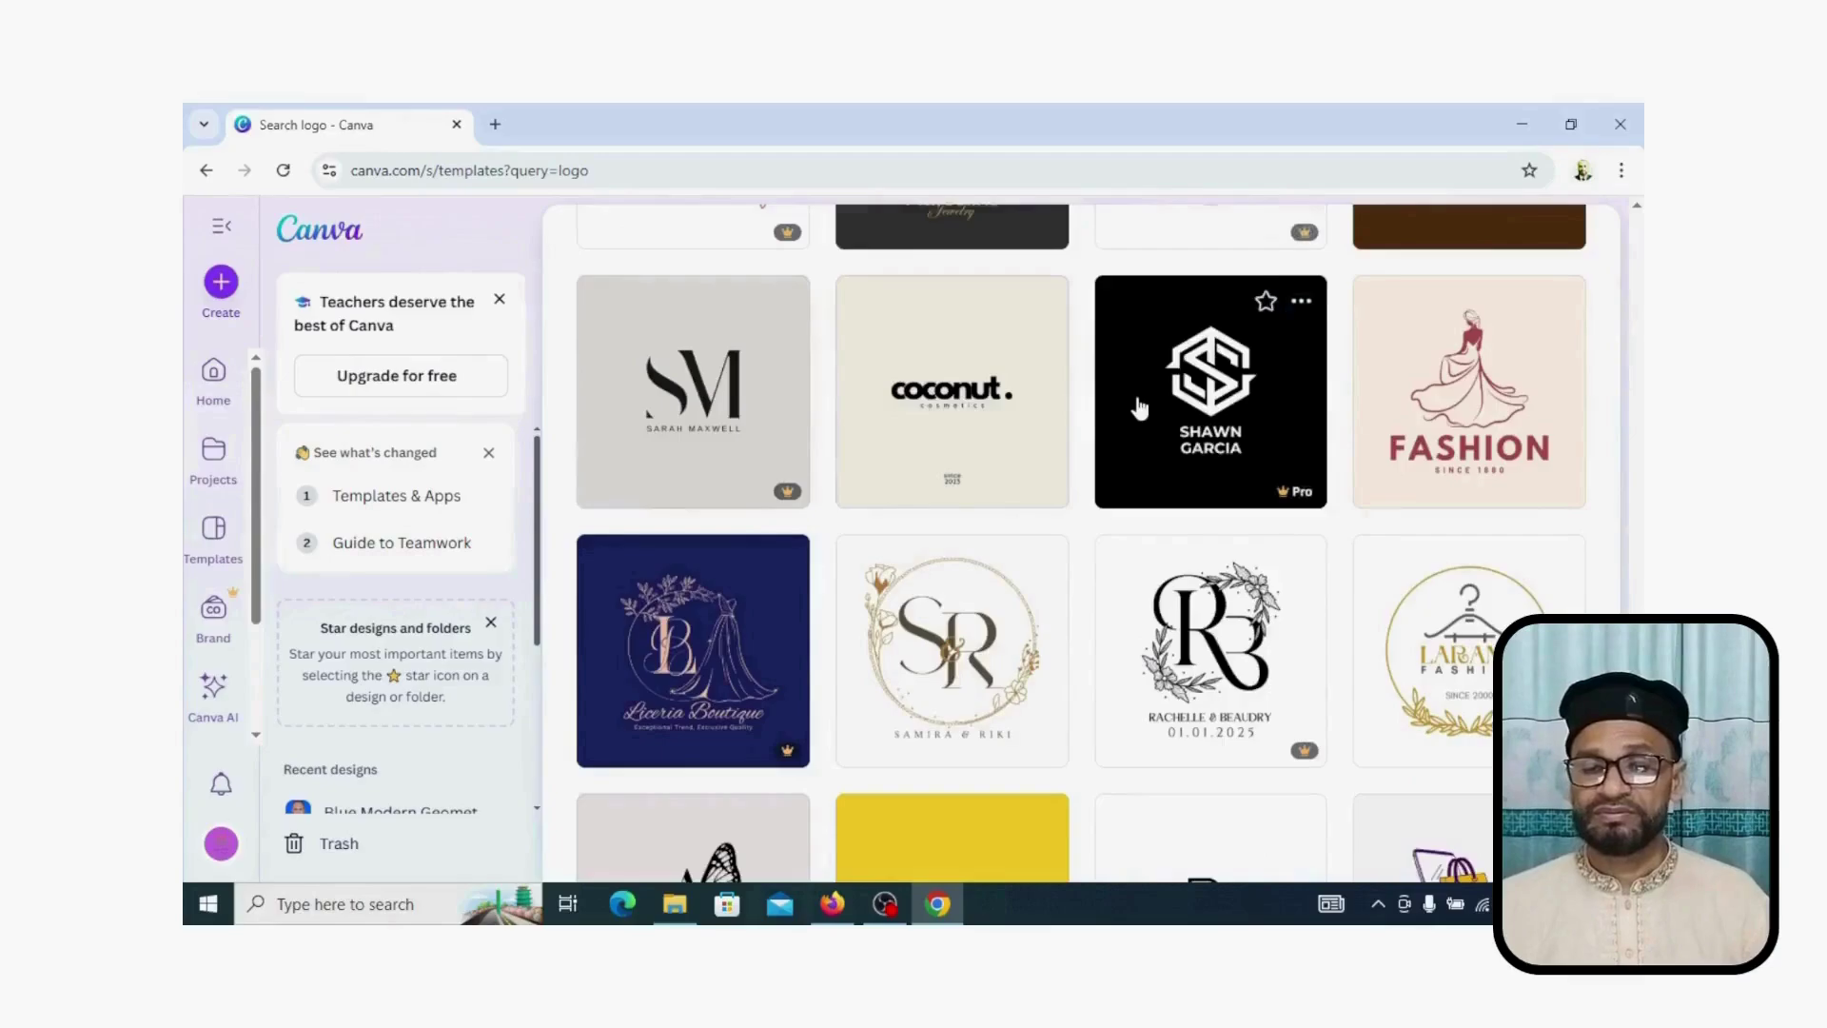
{"action": "scroll", "coordinate": [1140, 407], "scroll_direction": "down", "scroll_amount": 2}
{"action": "mouse_move", "coordinate": [1140, 408]}
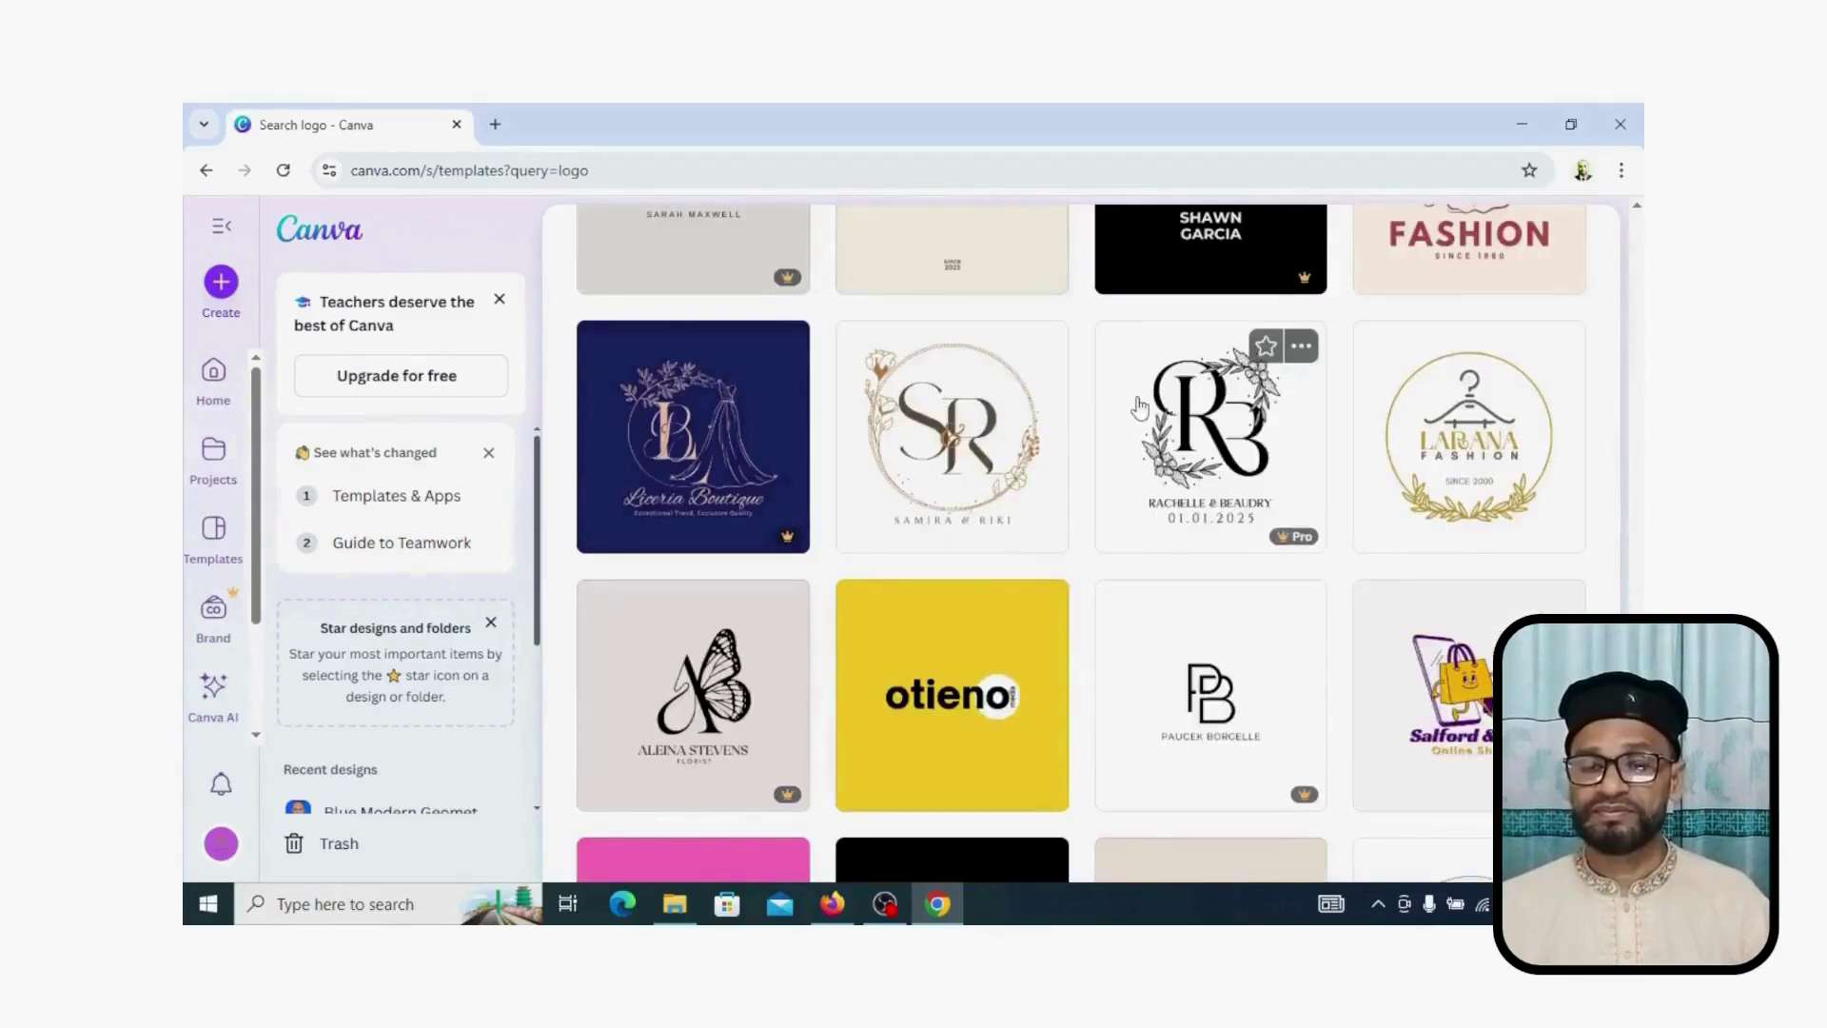
{"action": "mouse_move", "coordinate": [956, 449]}
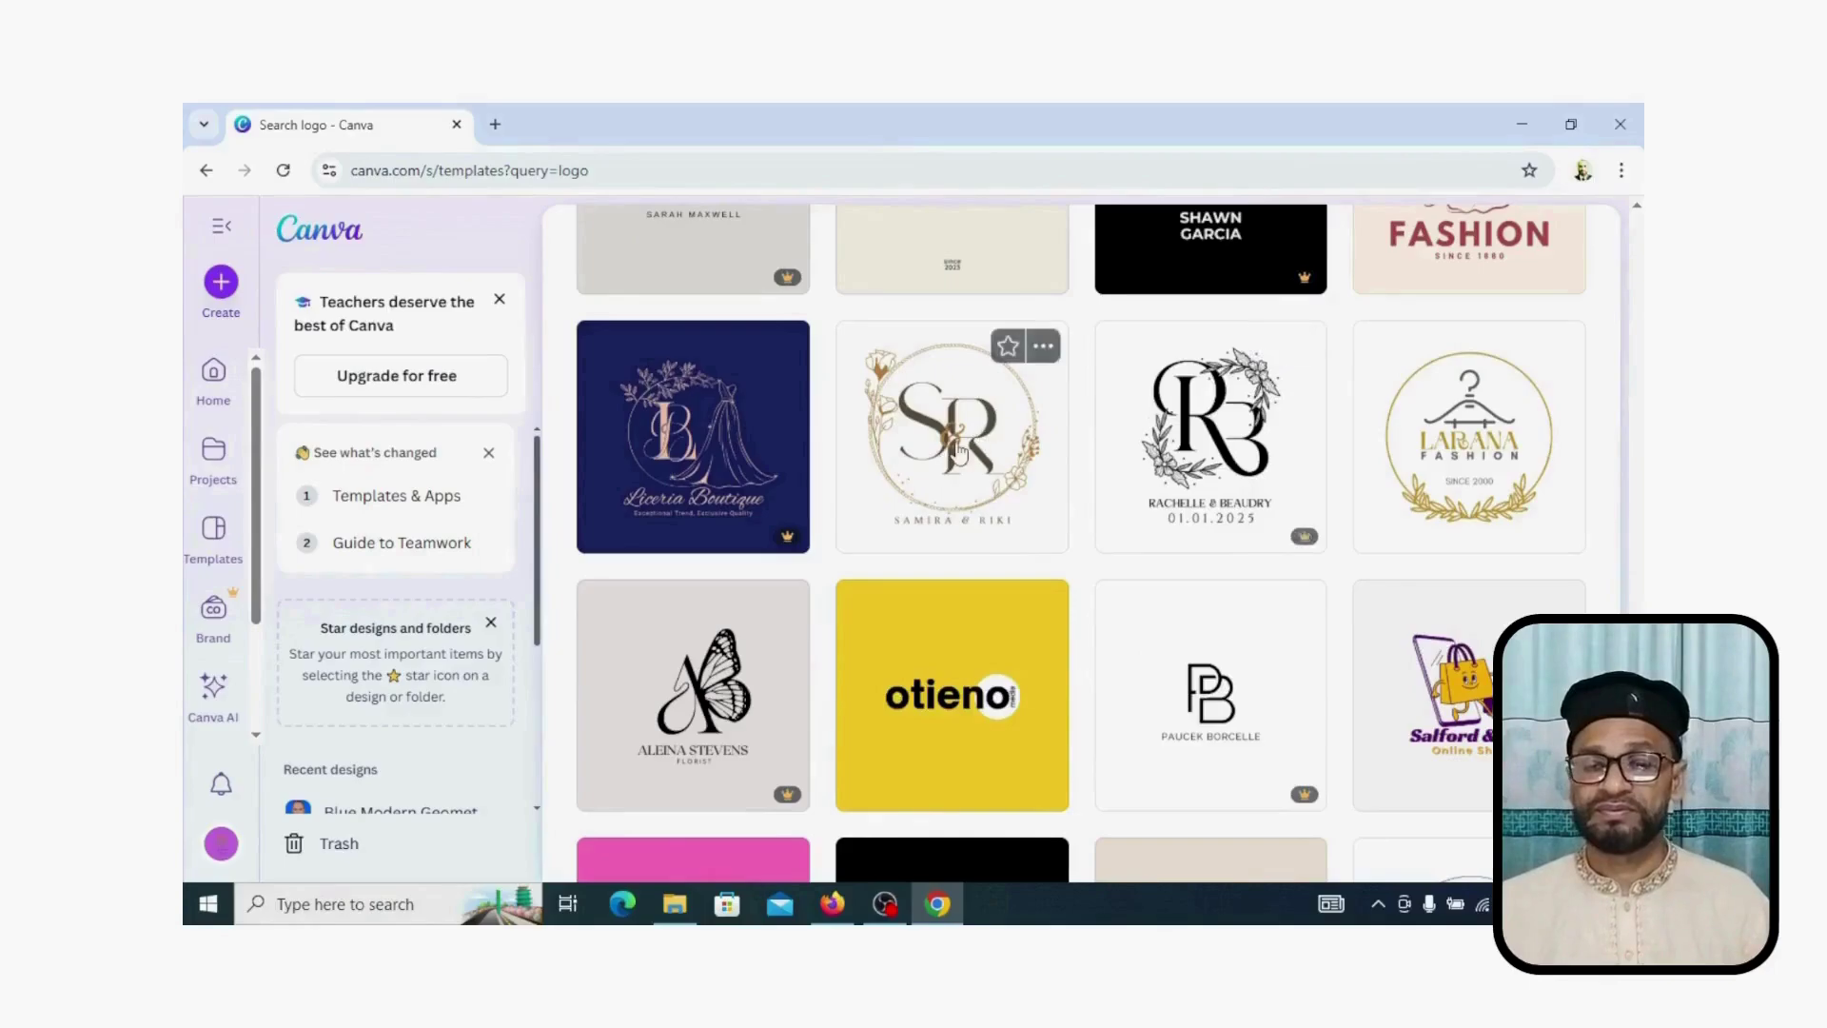
{"action": "left_click", "coordinate": [957, 452]}
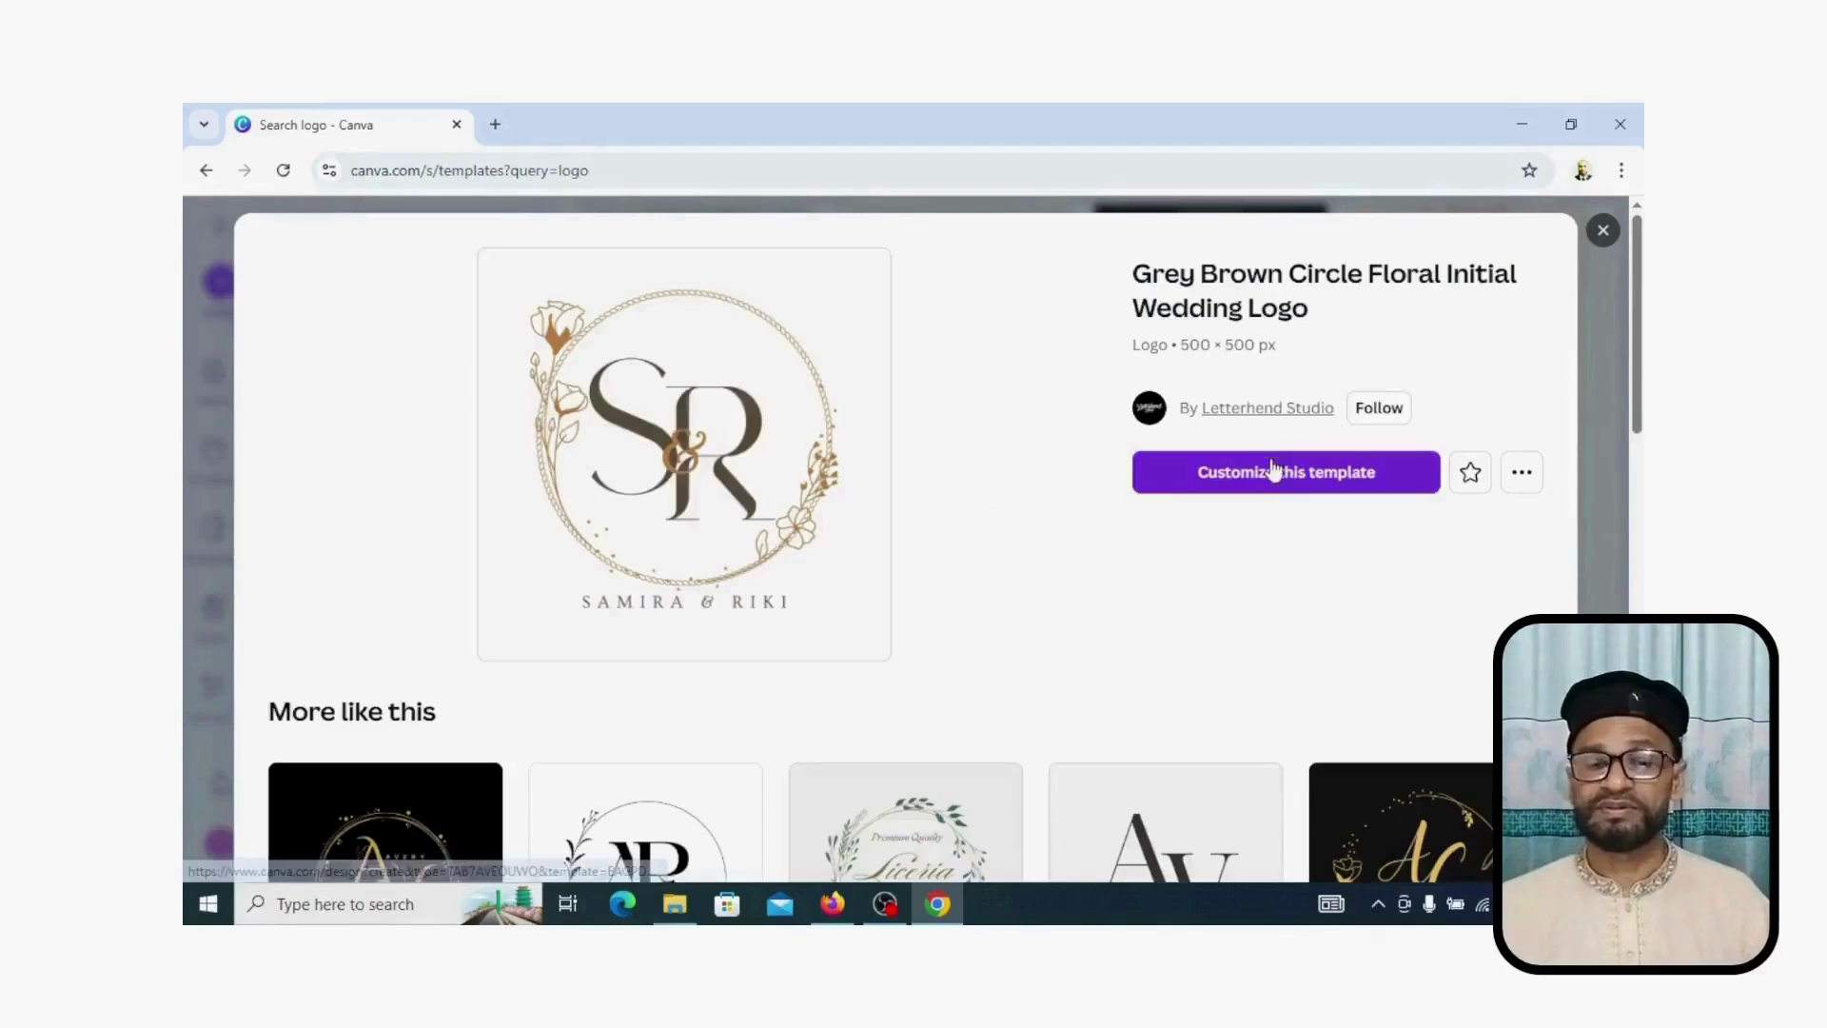
Step: Open the template in the editor and change the left initial to R
{"action": "left_click", "coordinate": [1264, 476]}
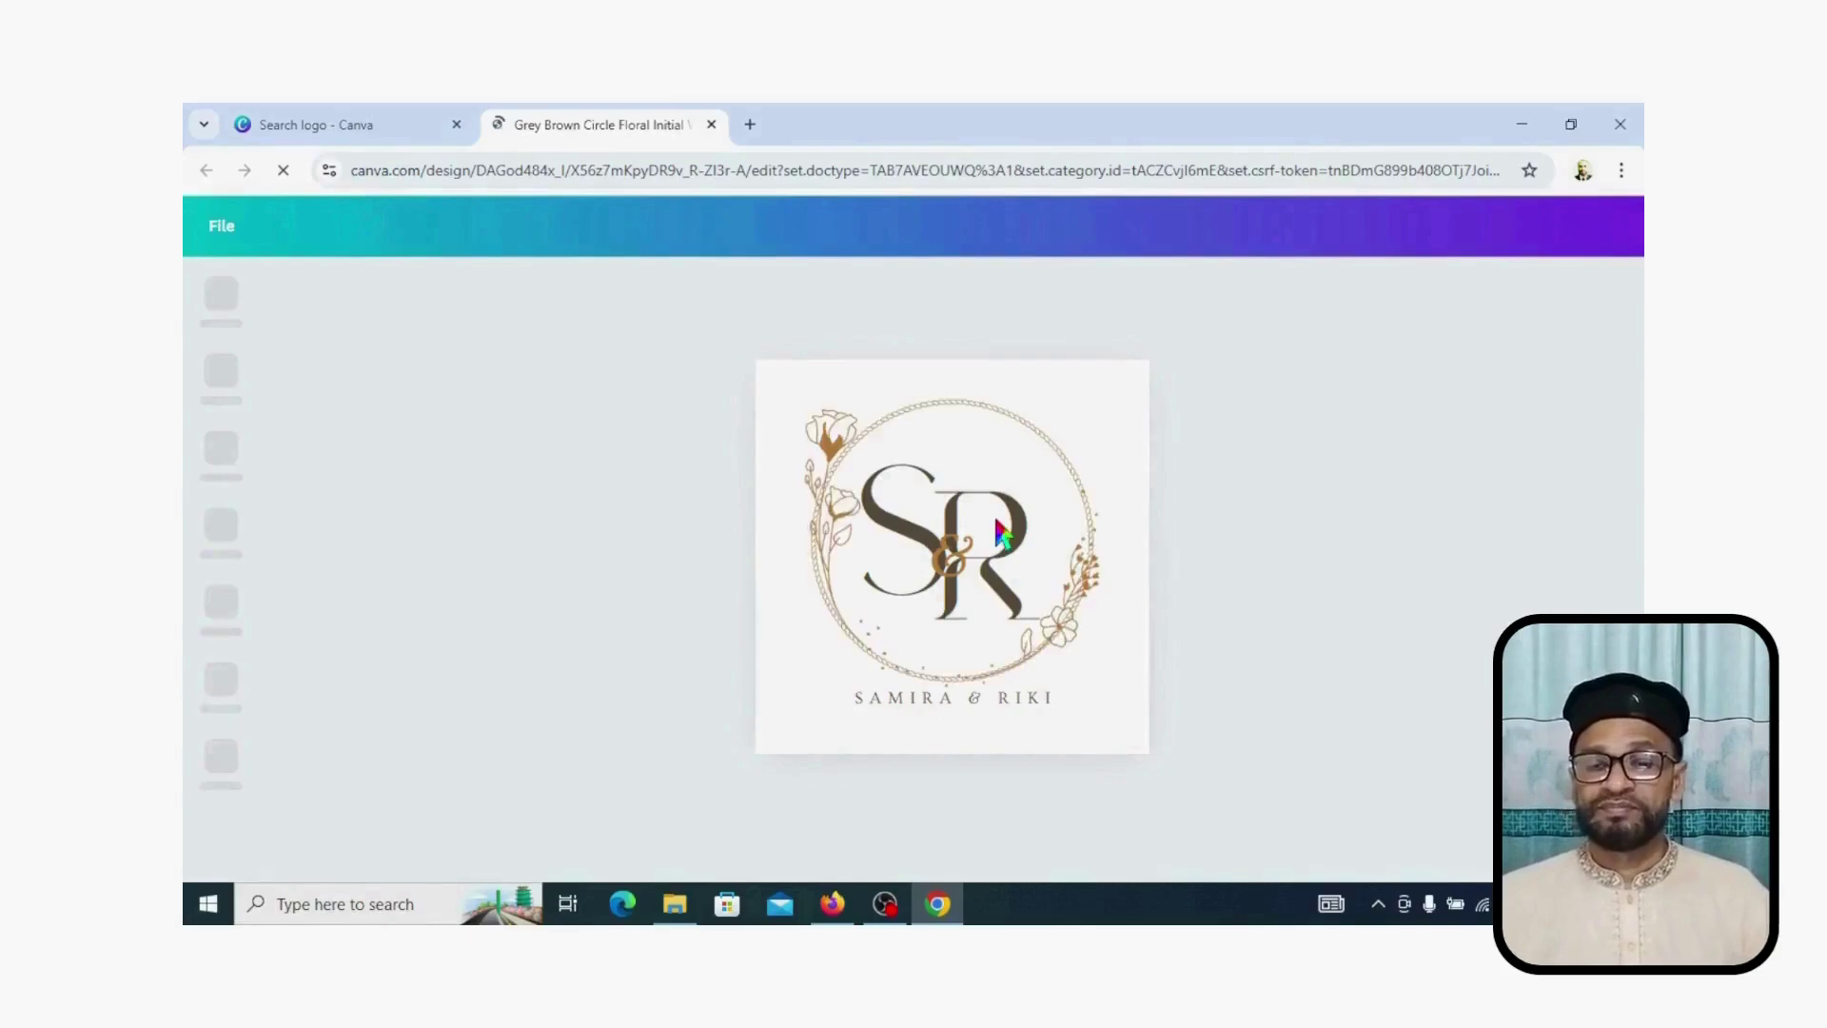
{"action": "double_click", "coordinate": [928, 544]}
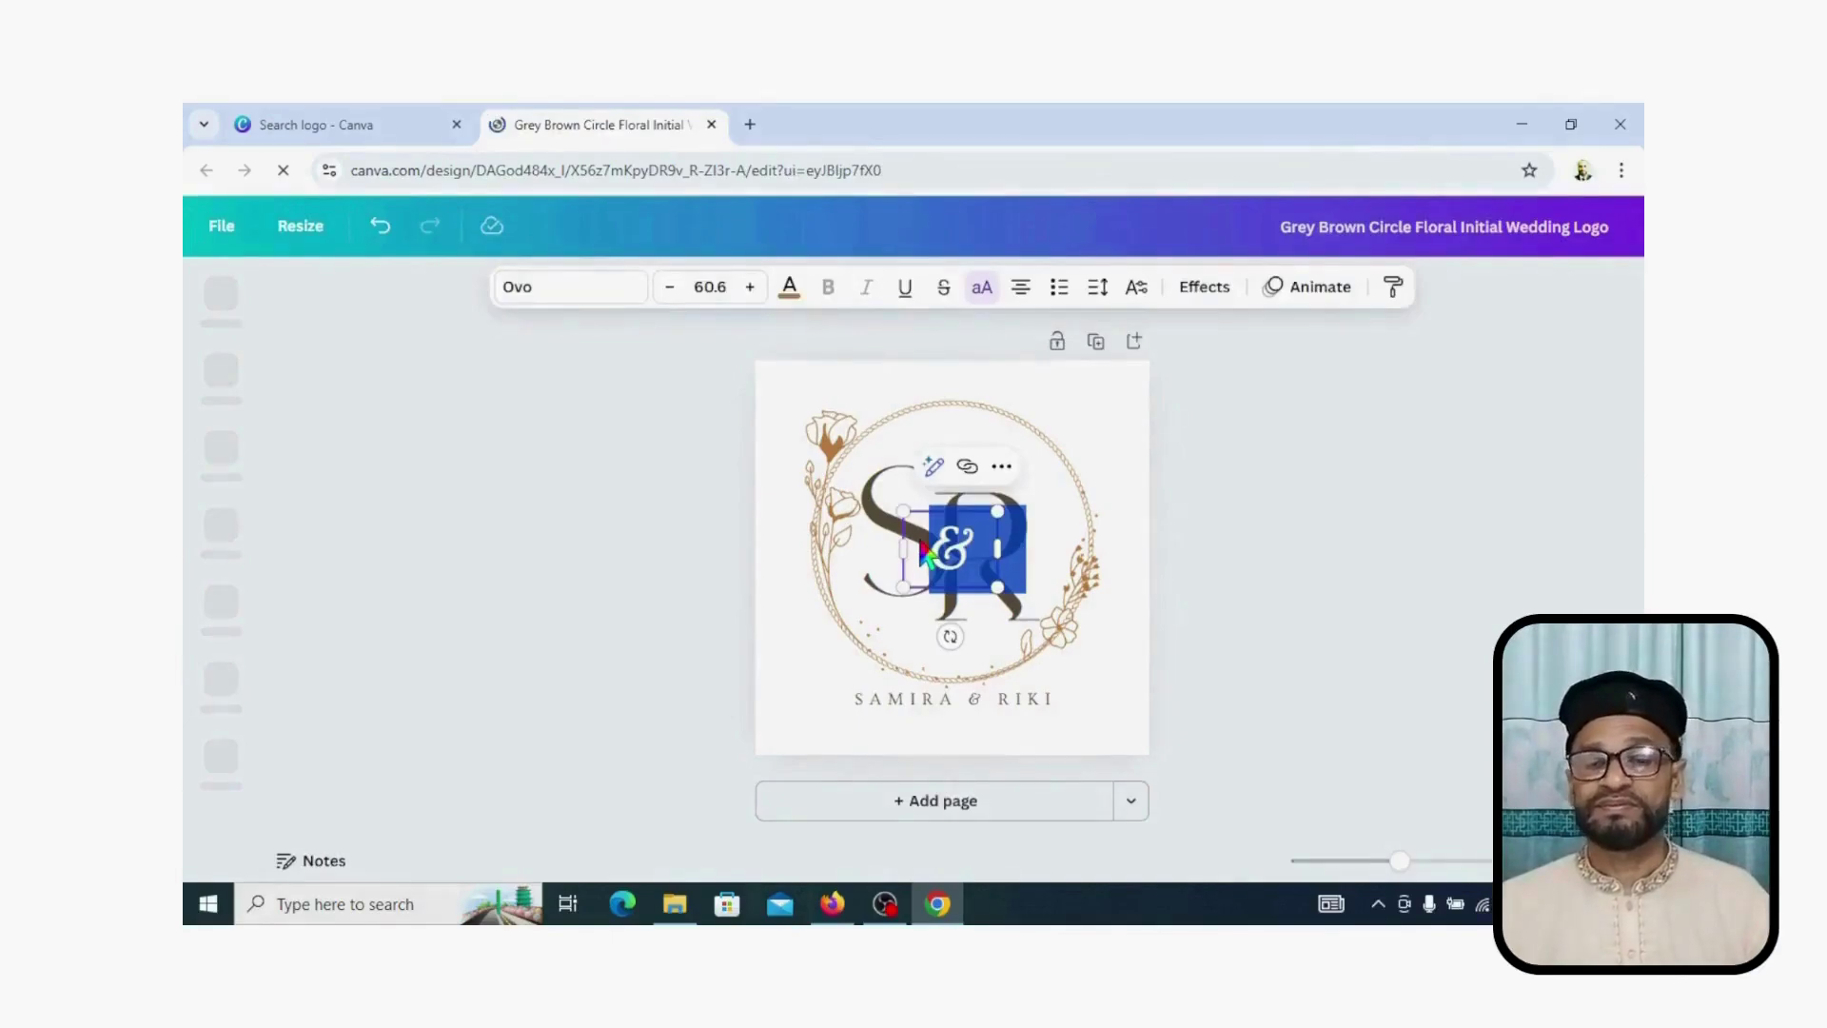
{"action": "left_click", "coordinate": [882, 538]}
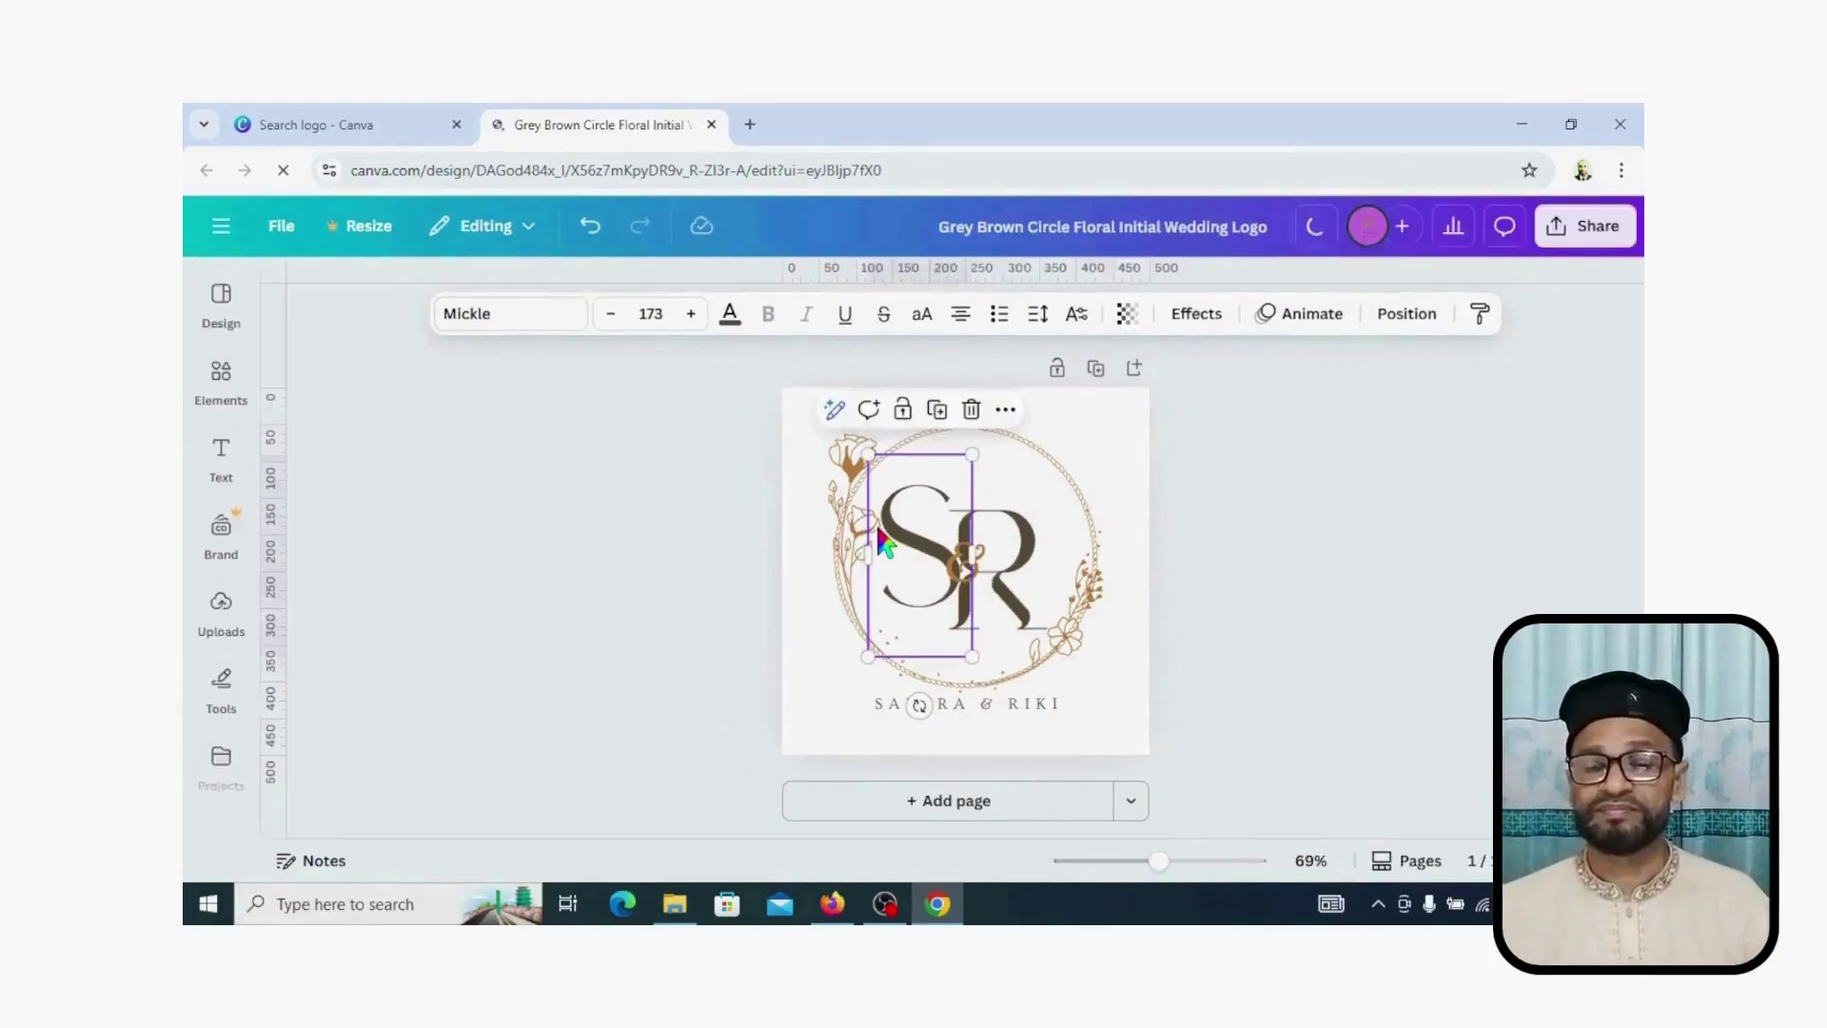
{"action": "double_click", "coordinate": [911, 533]}
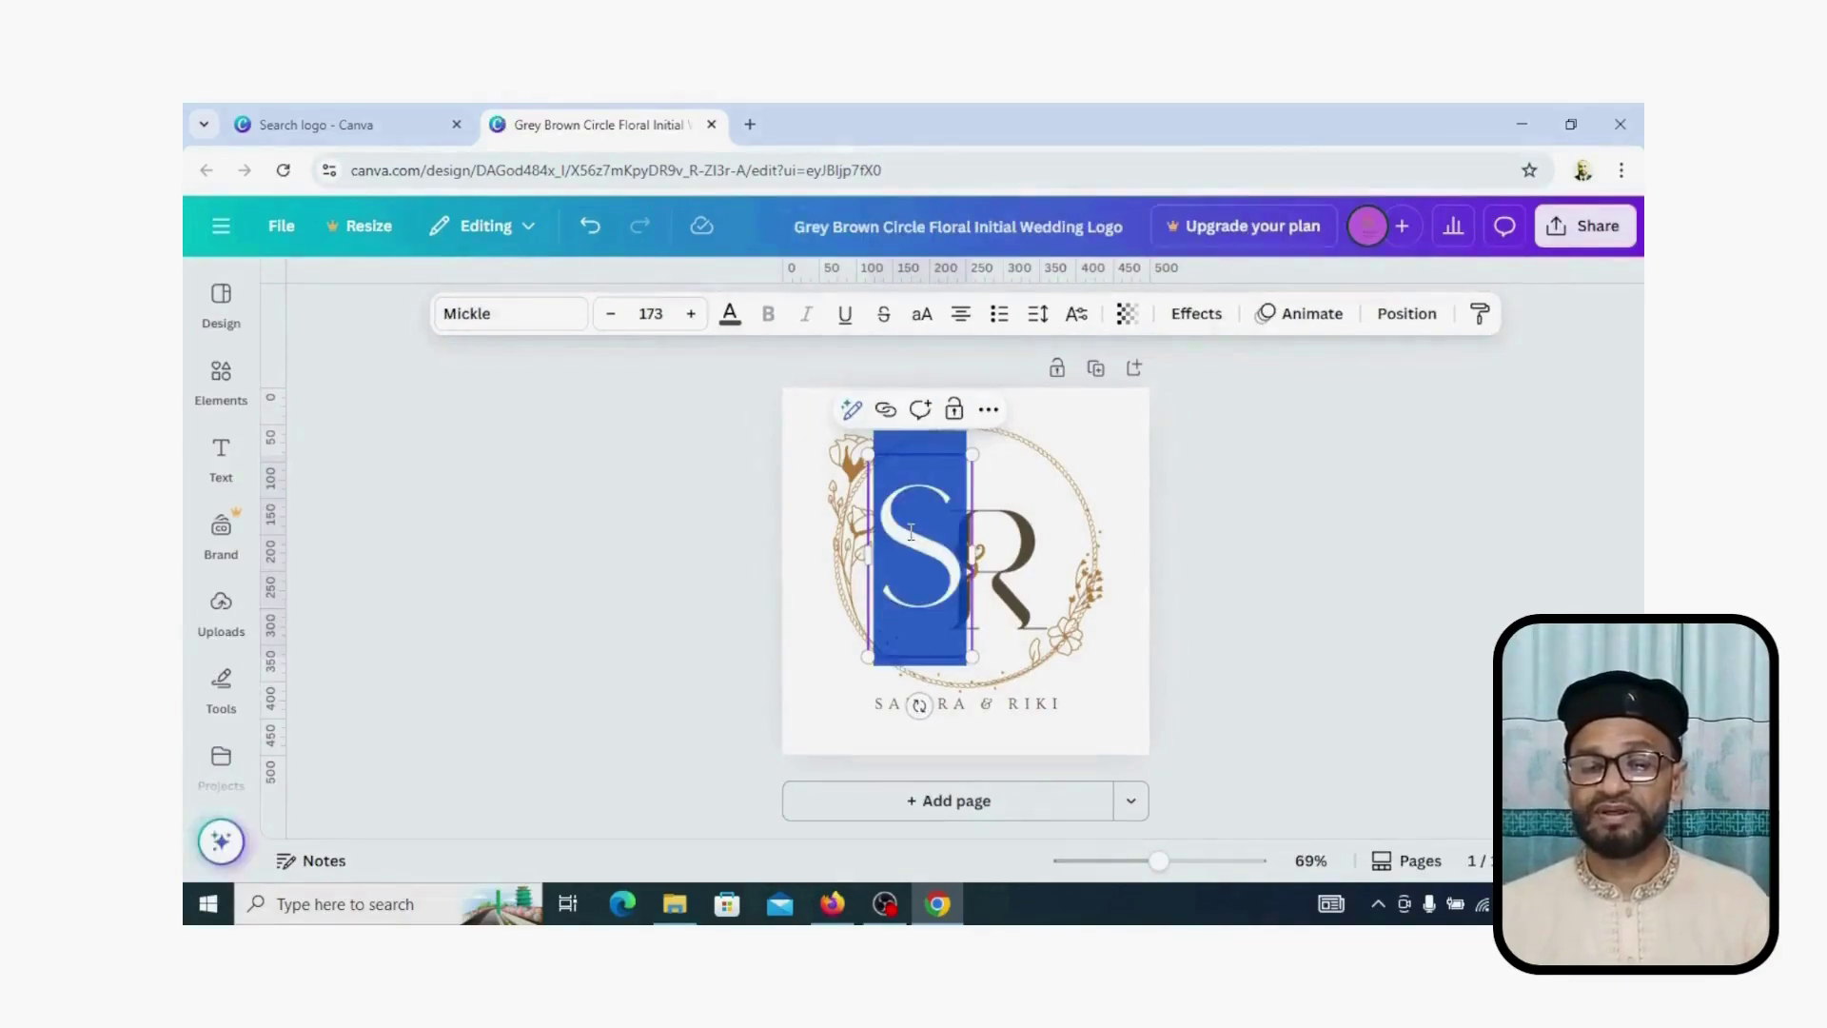
{"action": "type", "text": "R"}
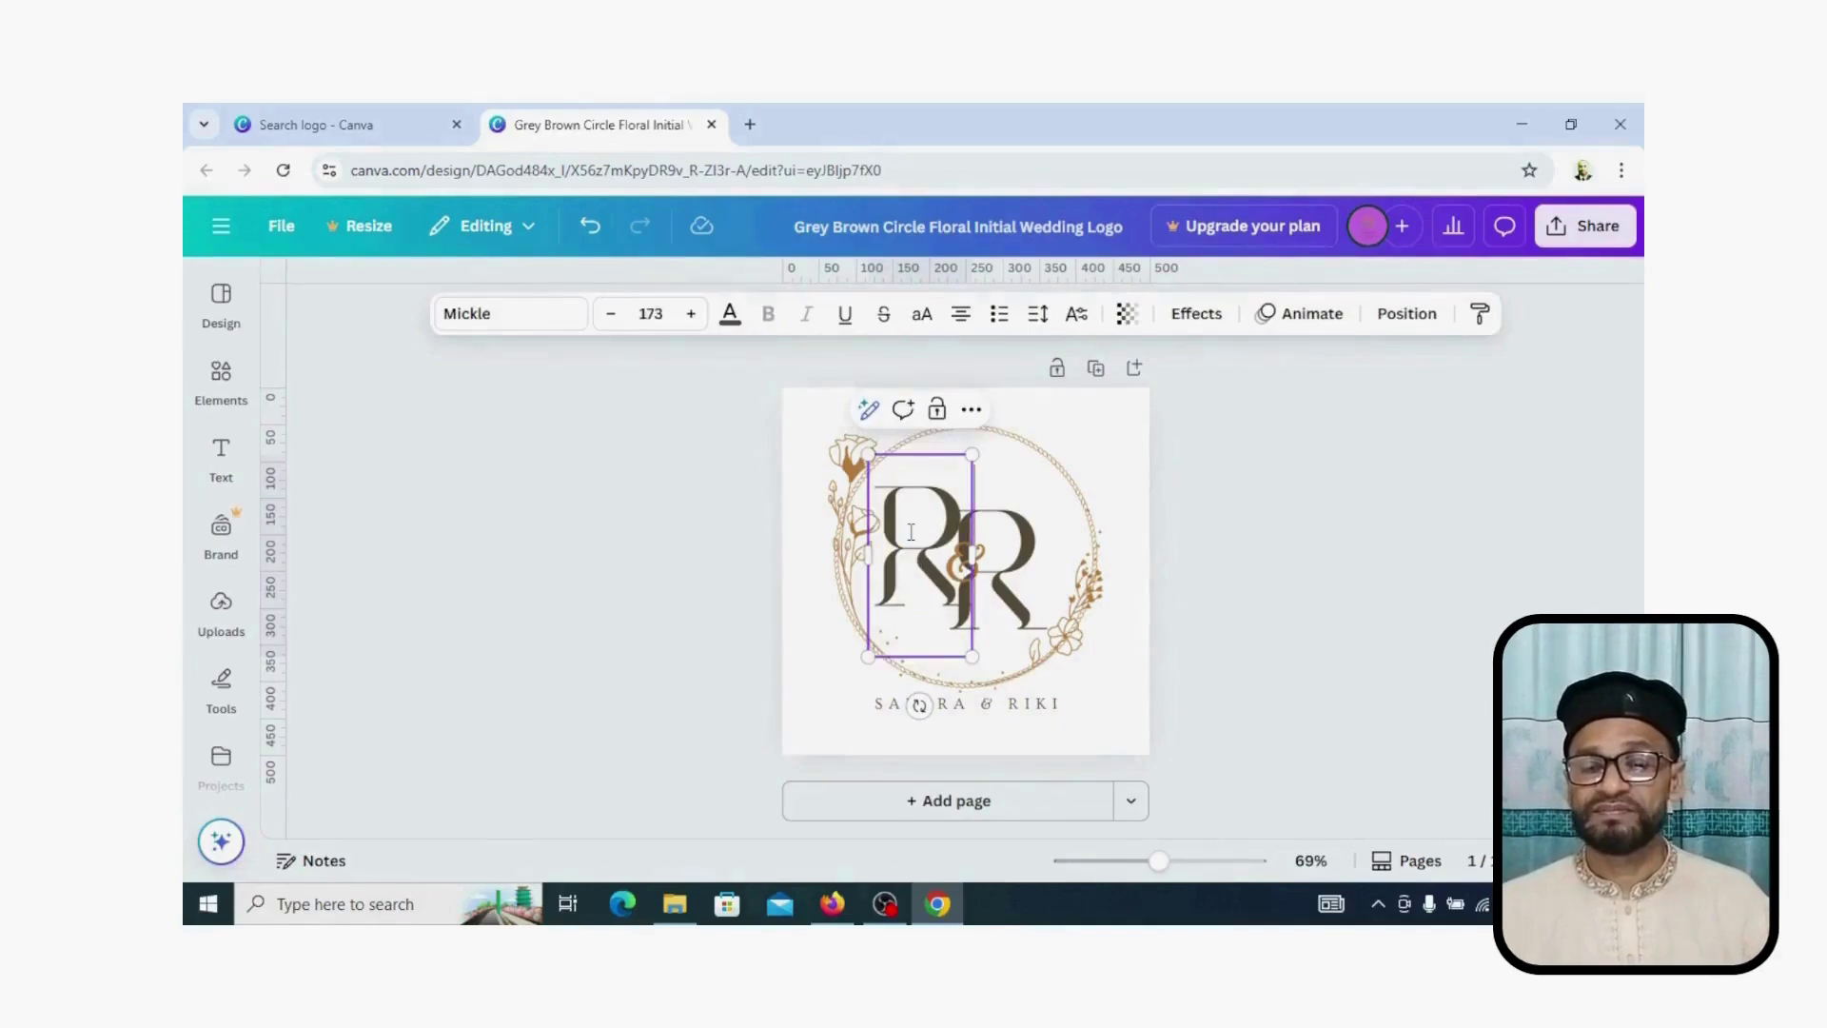
Step: Change the right-hand initial to S and shift it down below the R
{"action": "left_click", "coordinate": [1016, 568]}
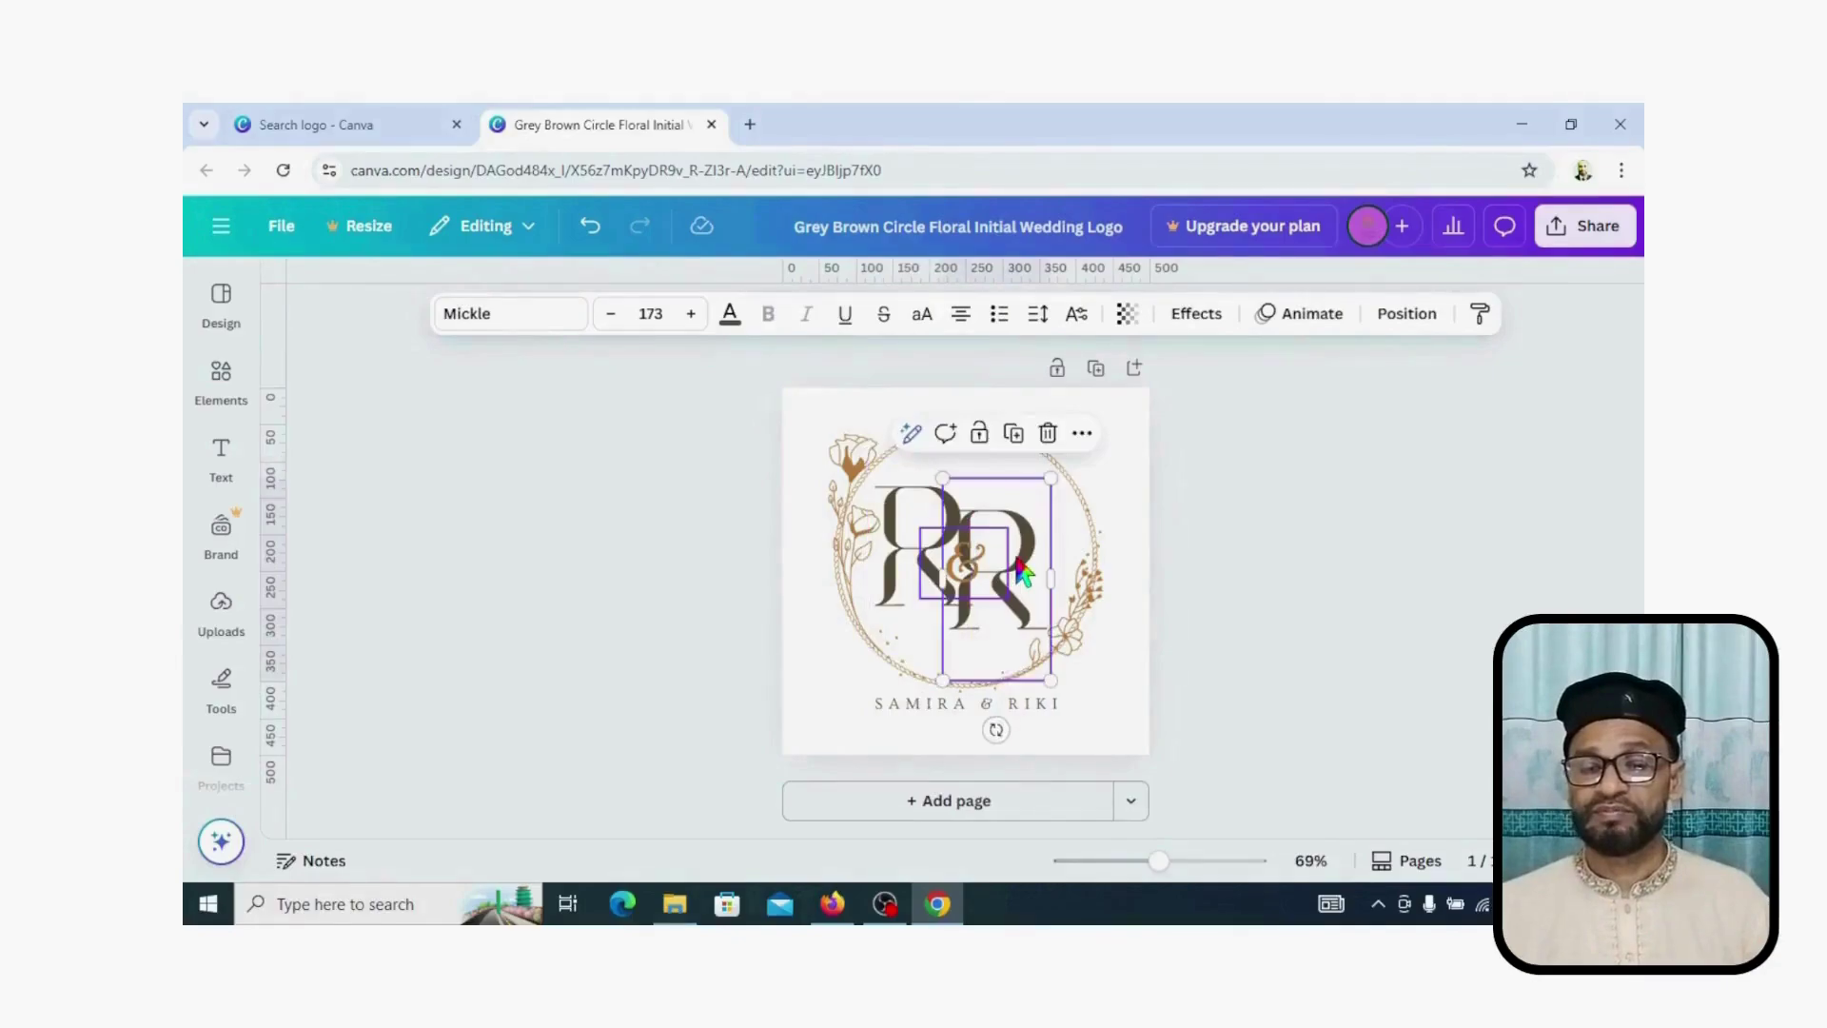
{"action": "double_click", "coordinate": [1018, 568]}
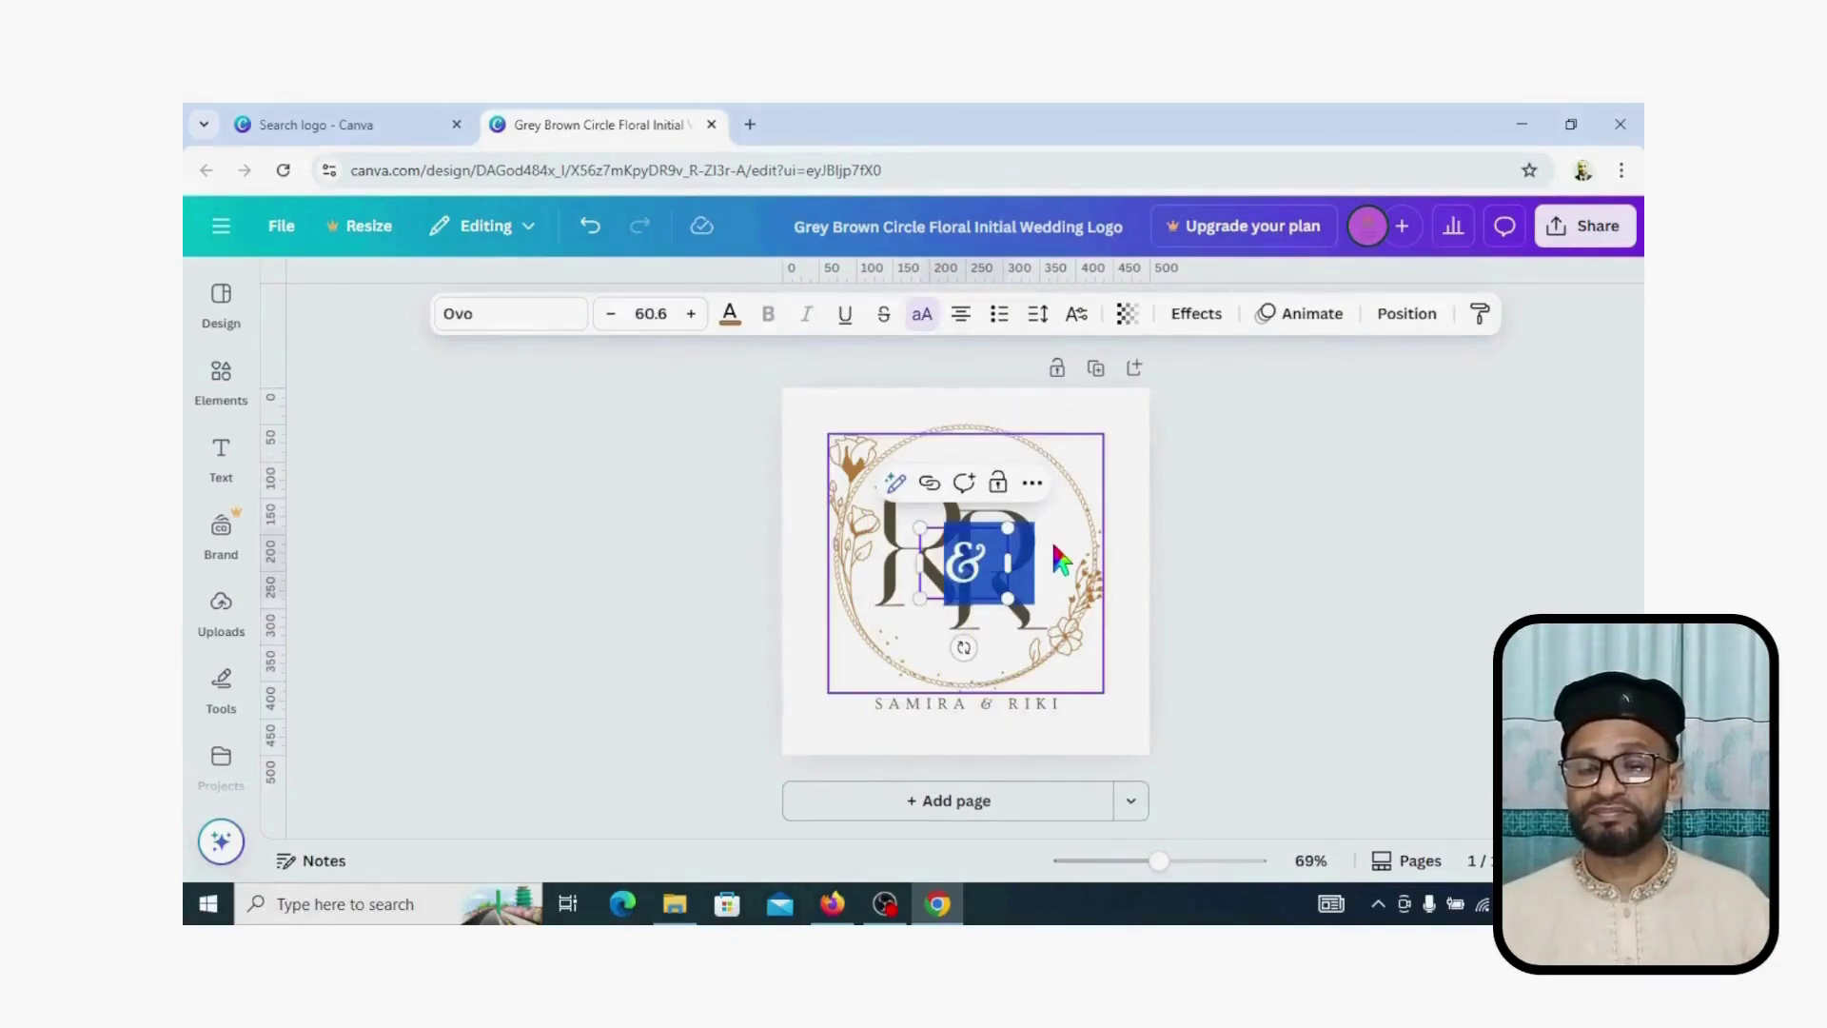
{"action": "double_click", "coordinate": [1013, 590]}
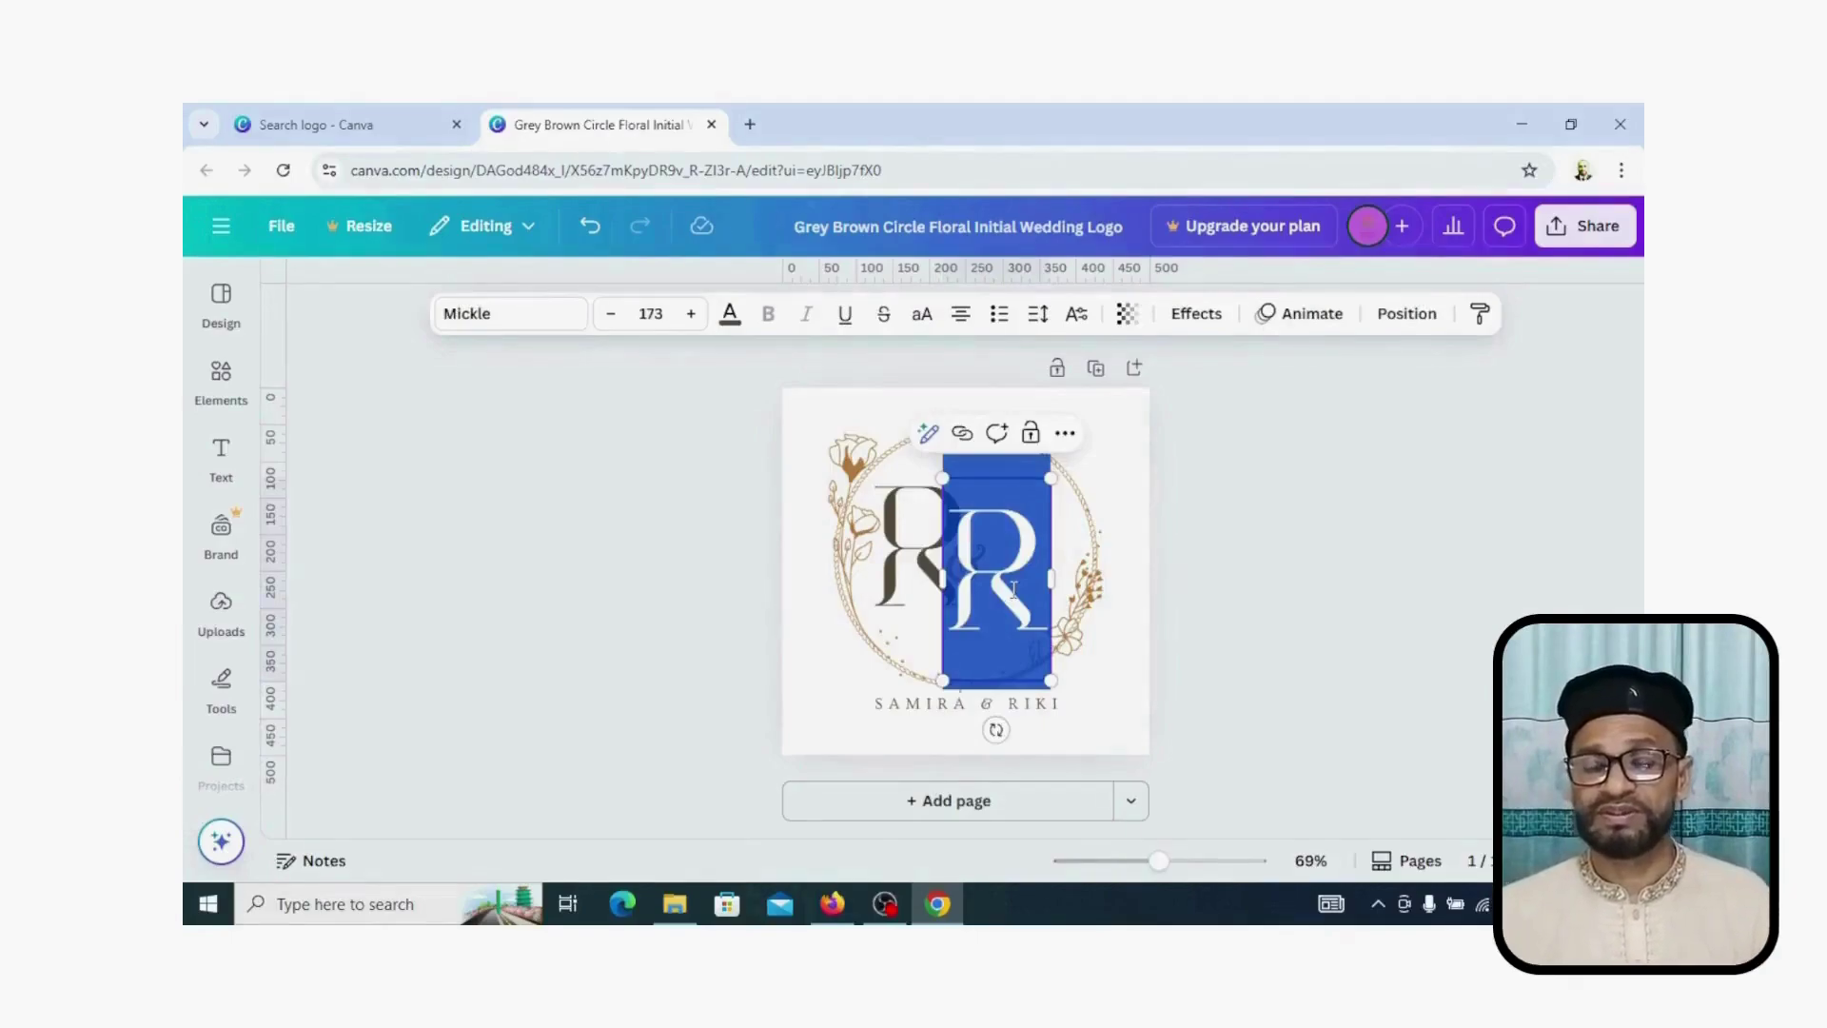
{"action": "type", "text": "S"}
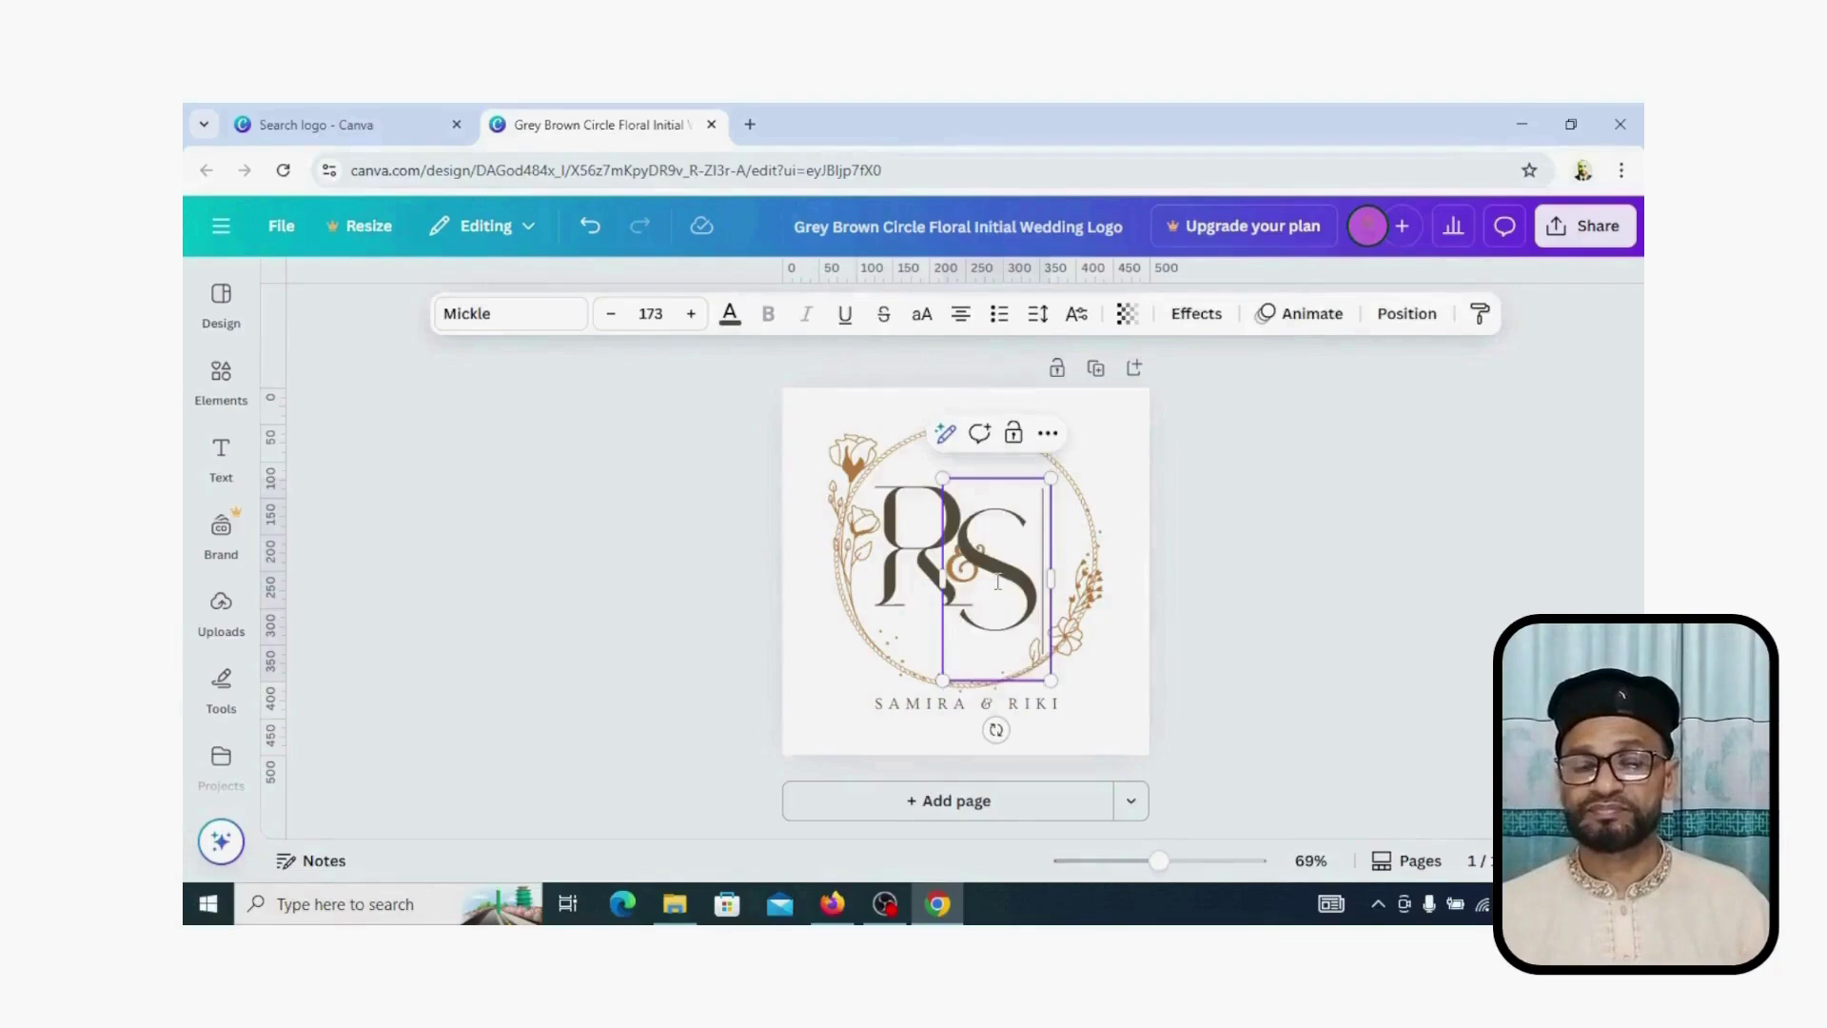
{"action": "left_click", "coordinate": [1003, 587]}
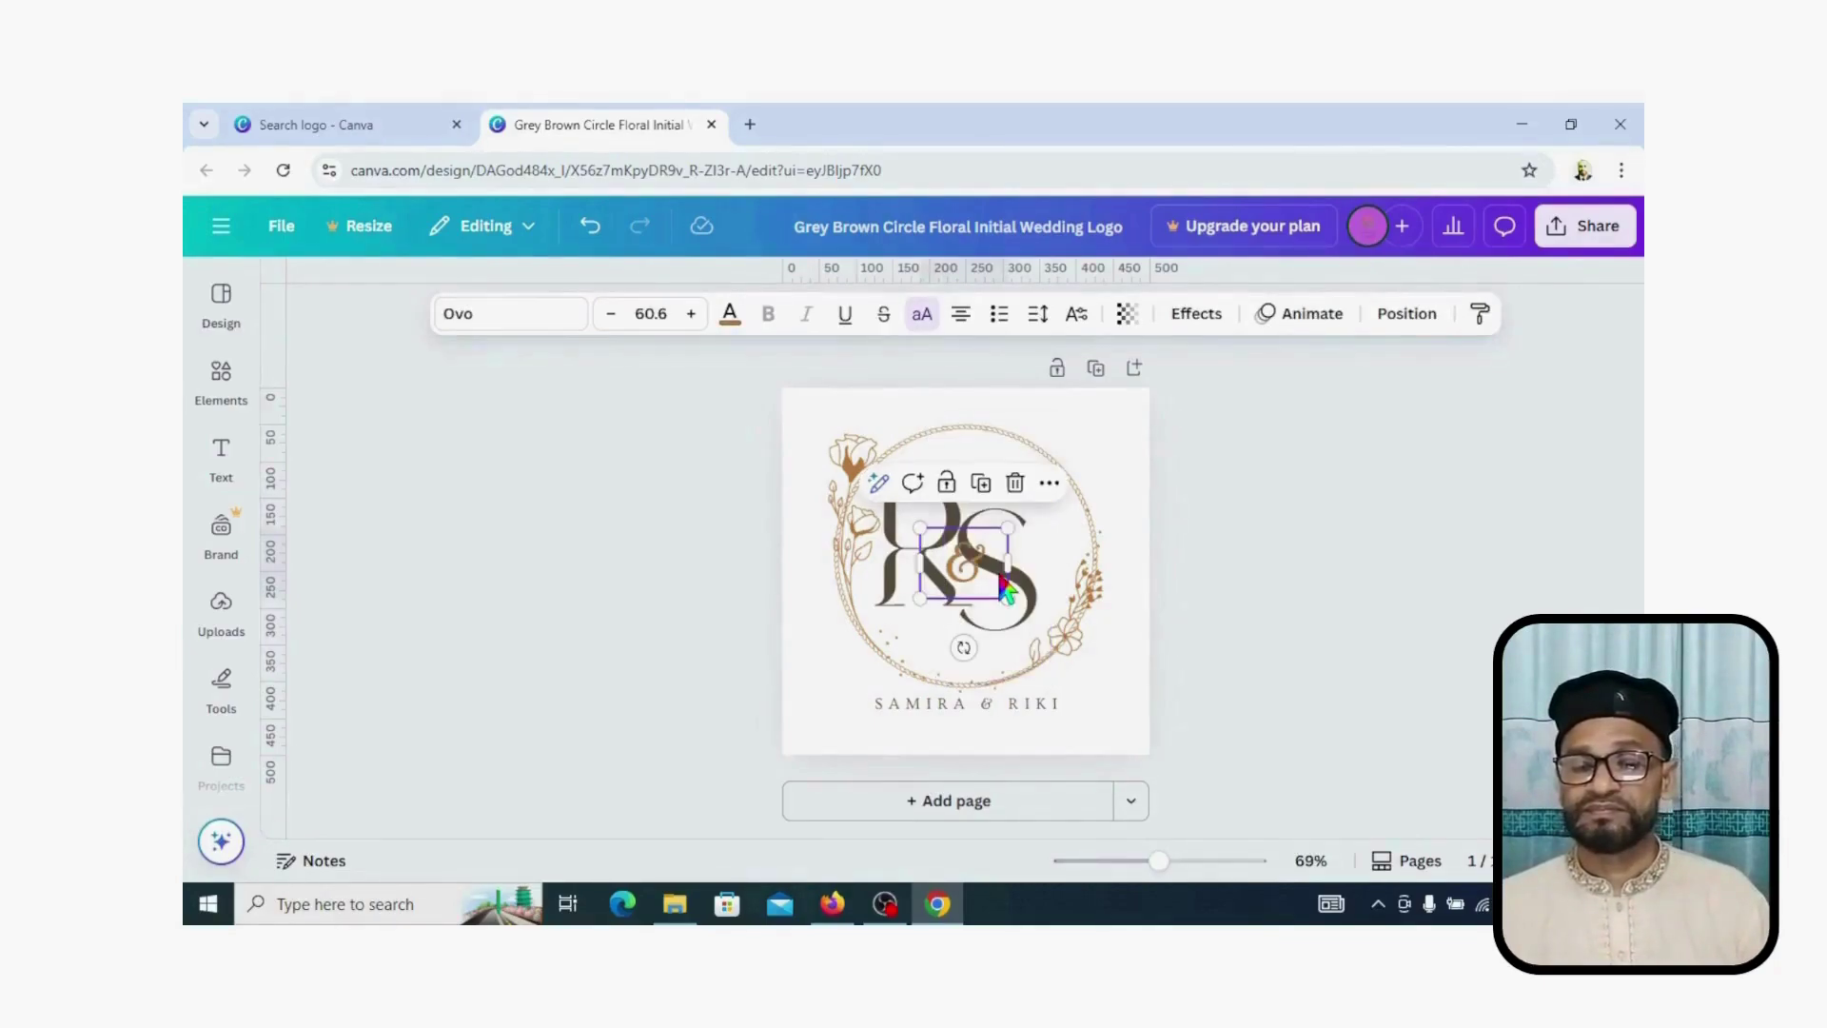
{"action": "left_click_drag", "start_coordinate": [1006, 590], "coordinate": [1004, 636]}
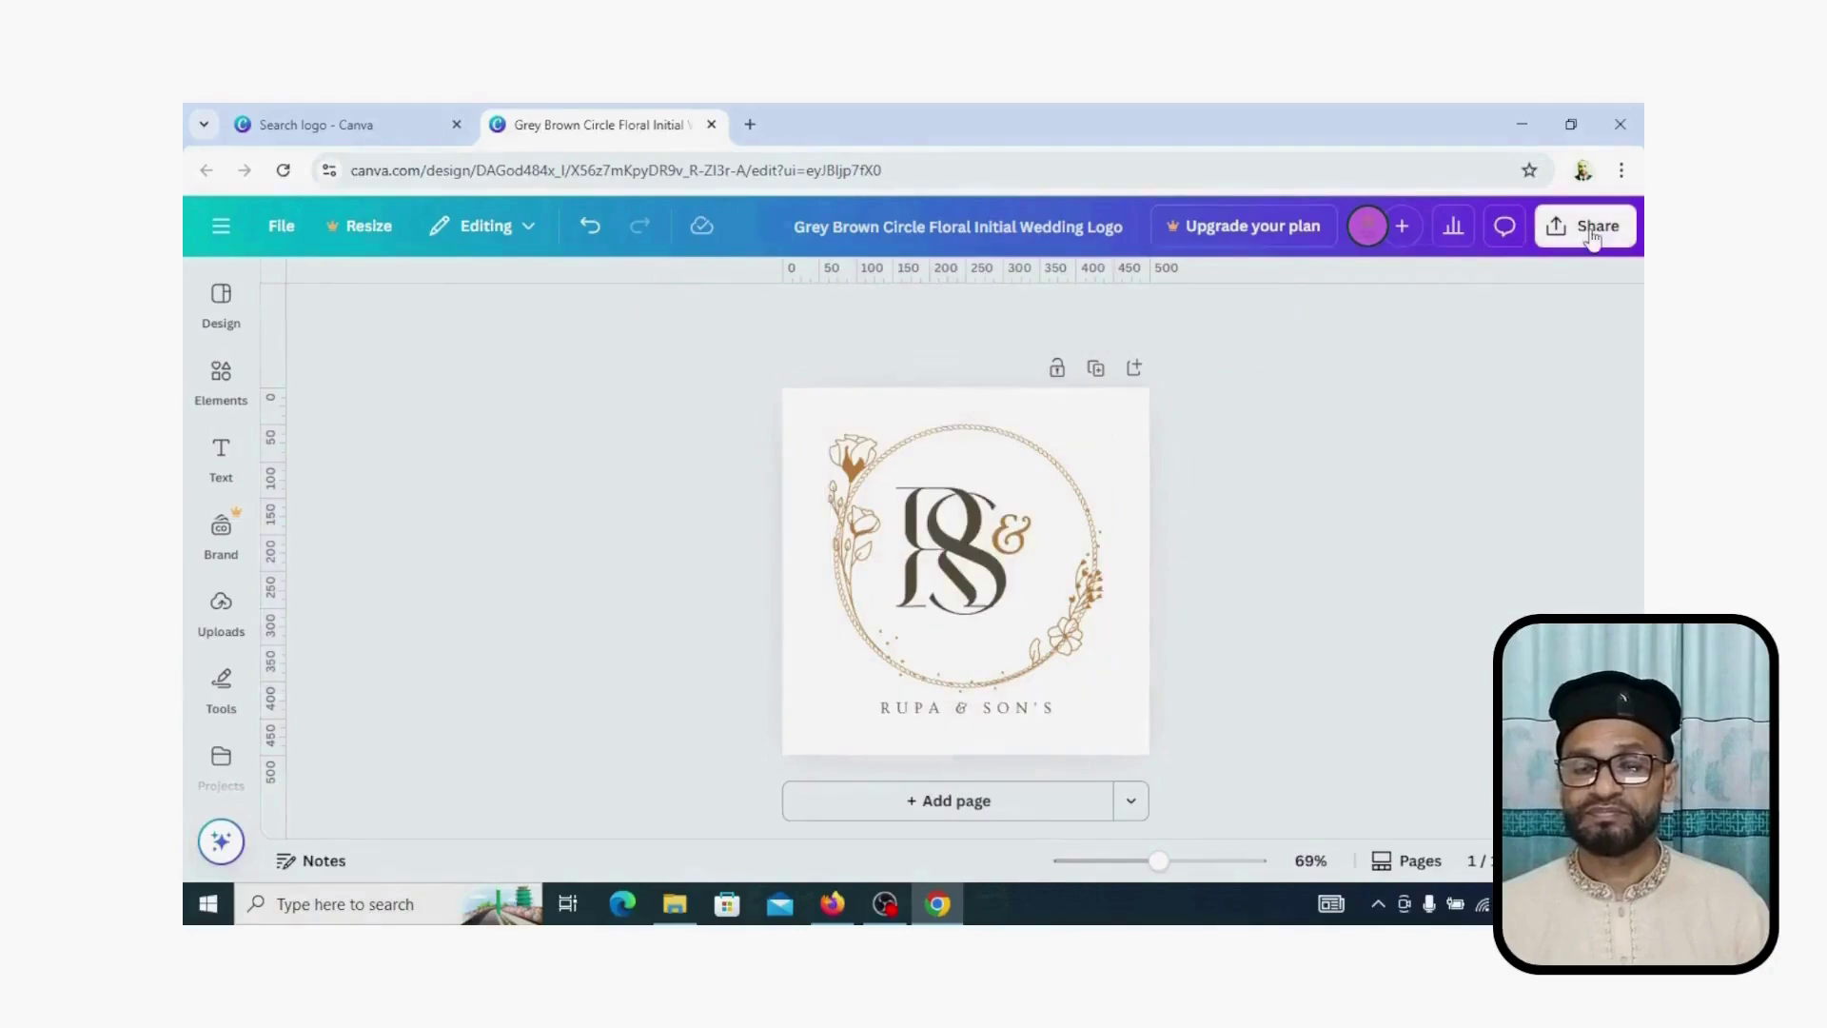
Step: Download the logo as a 500 × 500 PNG and minimize Chrome
{"action": "left_click", "coordinate": [1592, 231]}
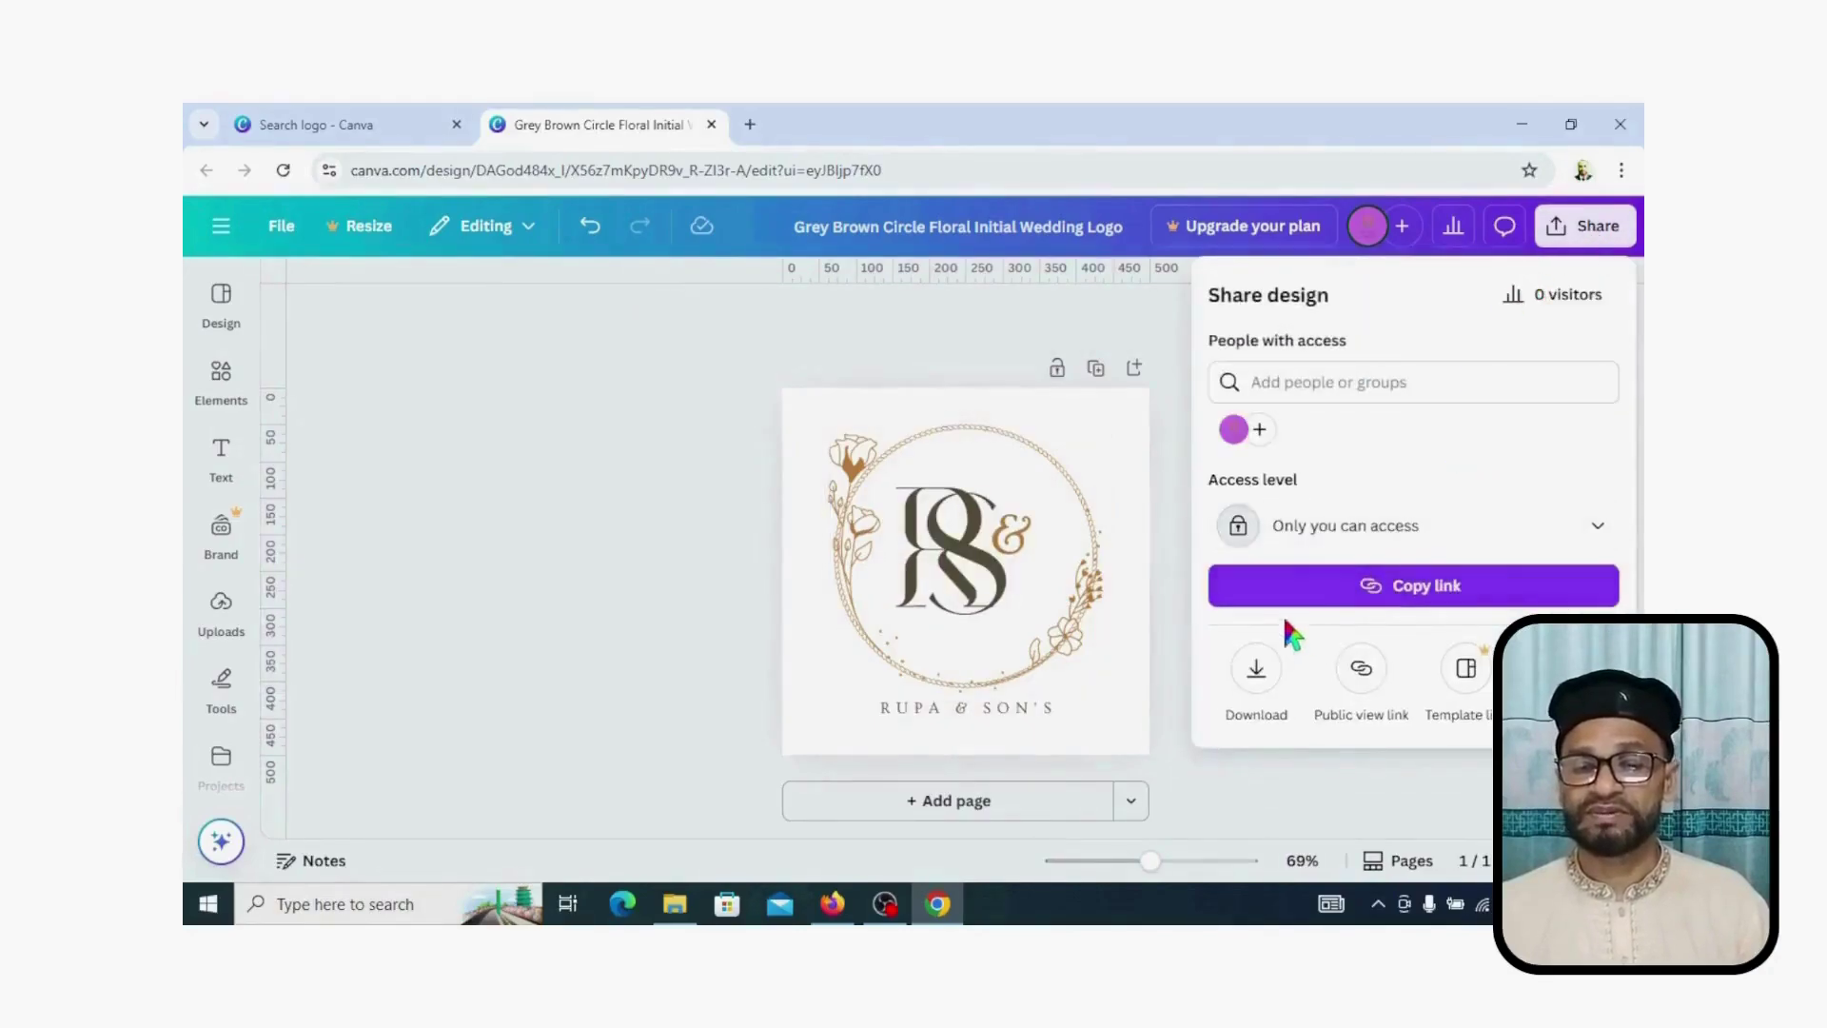
{"action": "left_click", "coordinate": [1249, 674]}
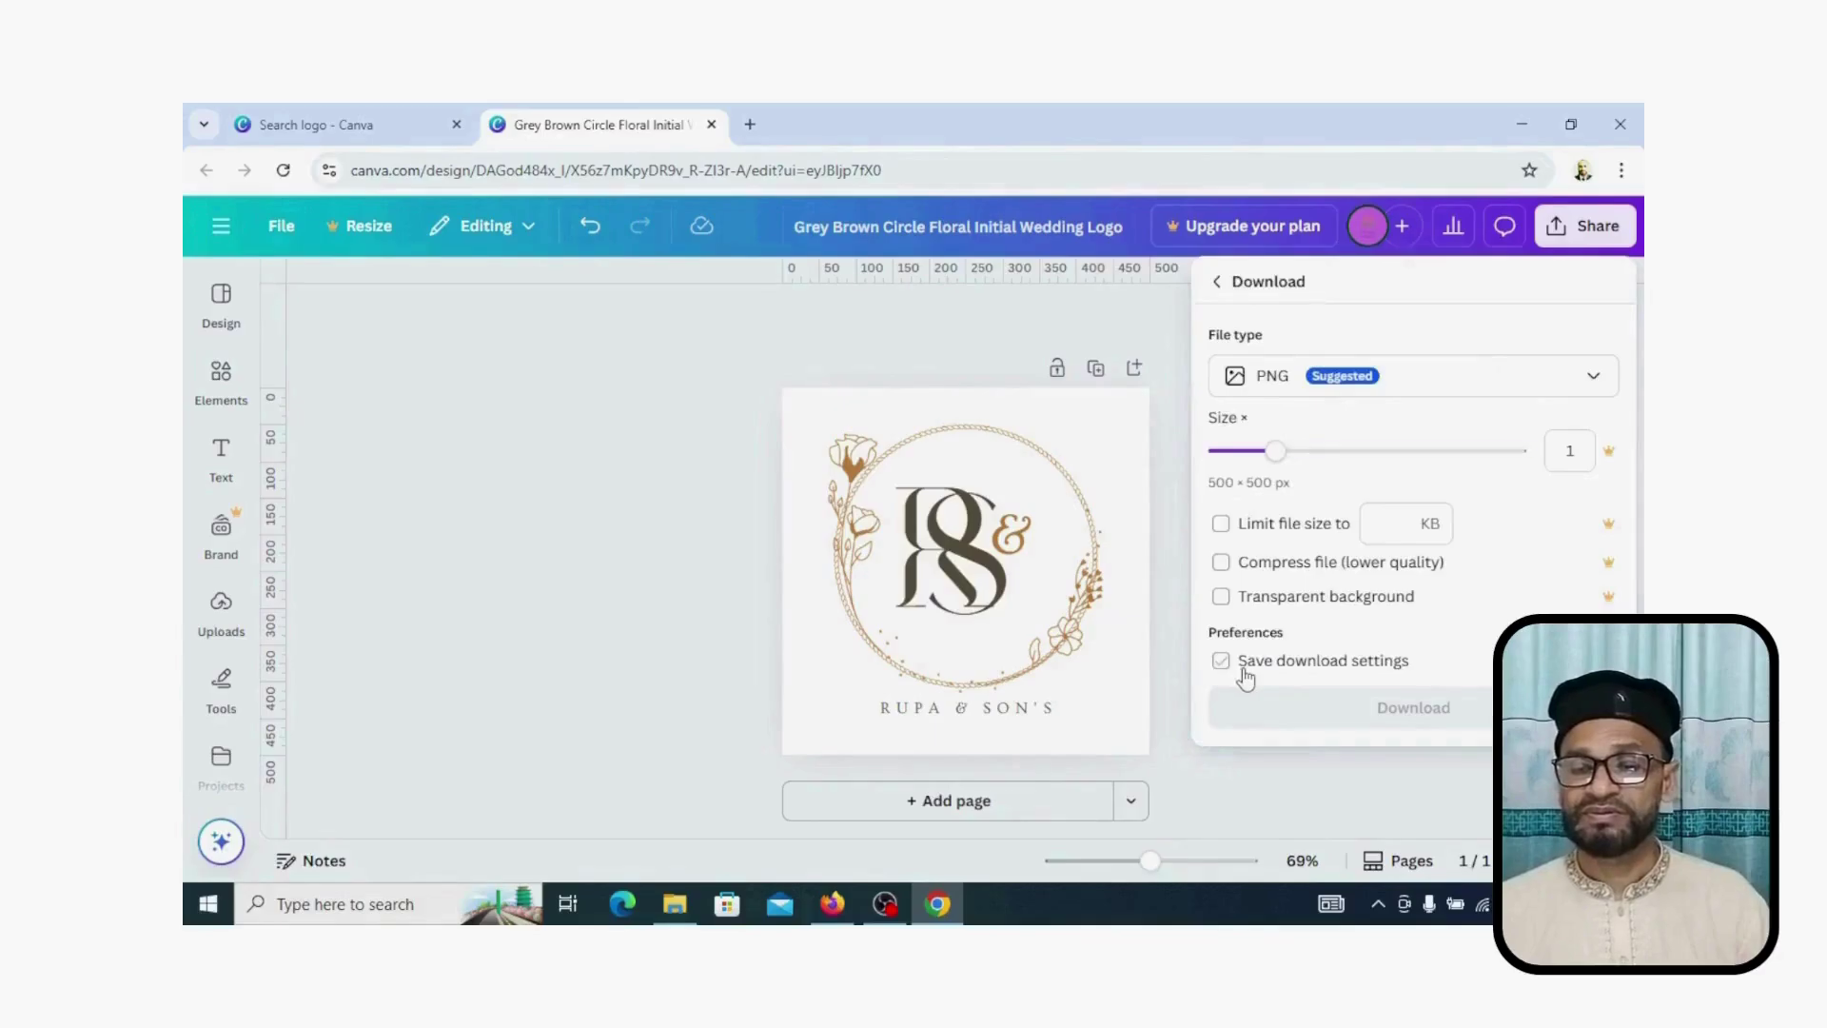
{"action": "left_click", "coordinate": [1384, 722]}
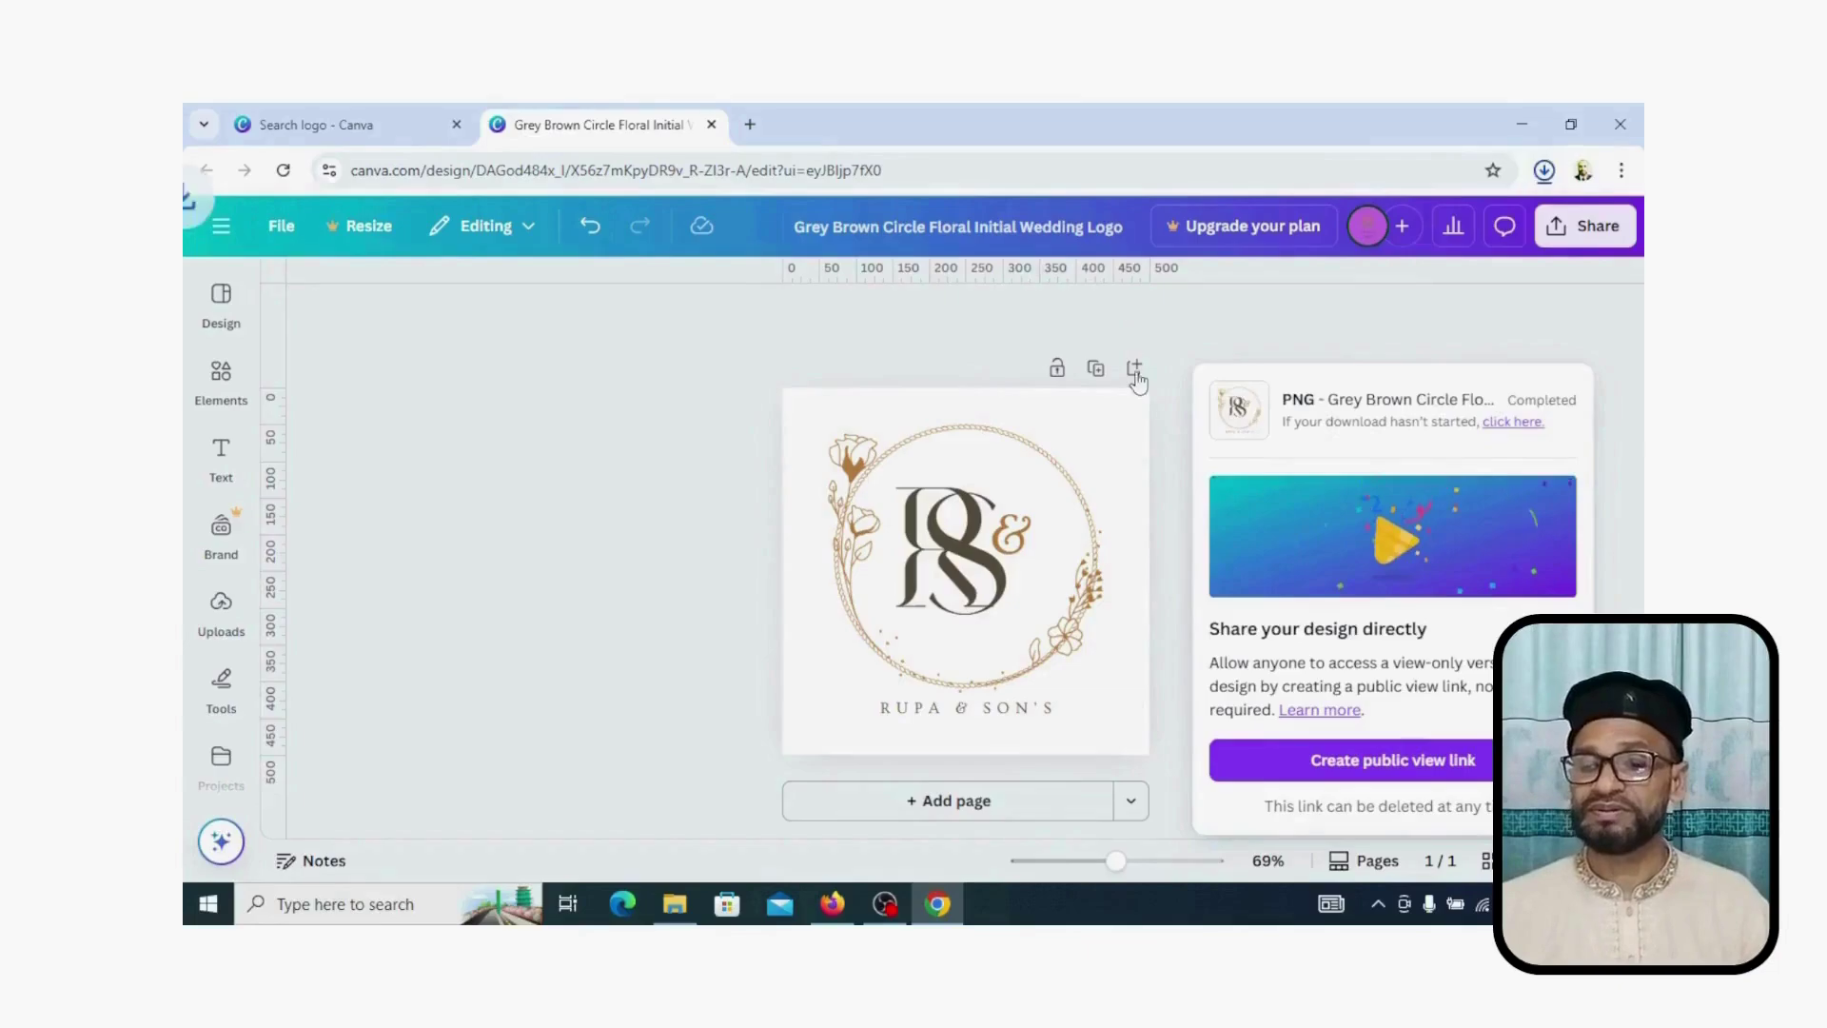
{"action": "left_click", "coordinate": [1523, 133]}
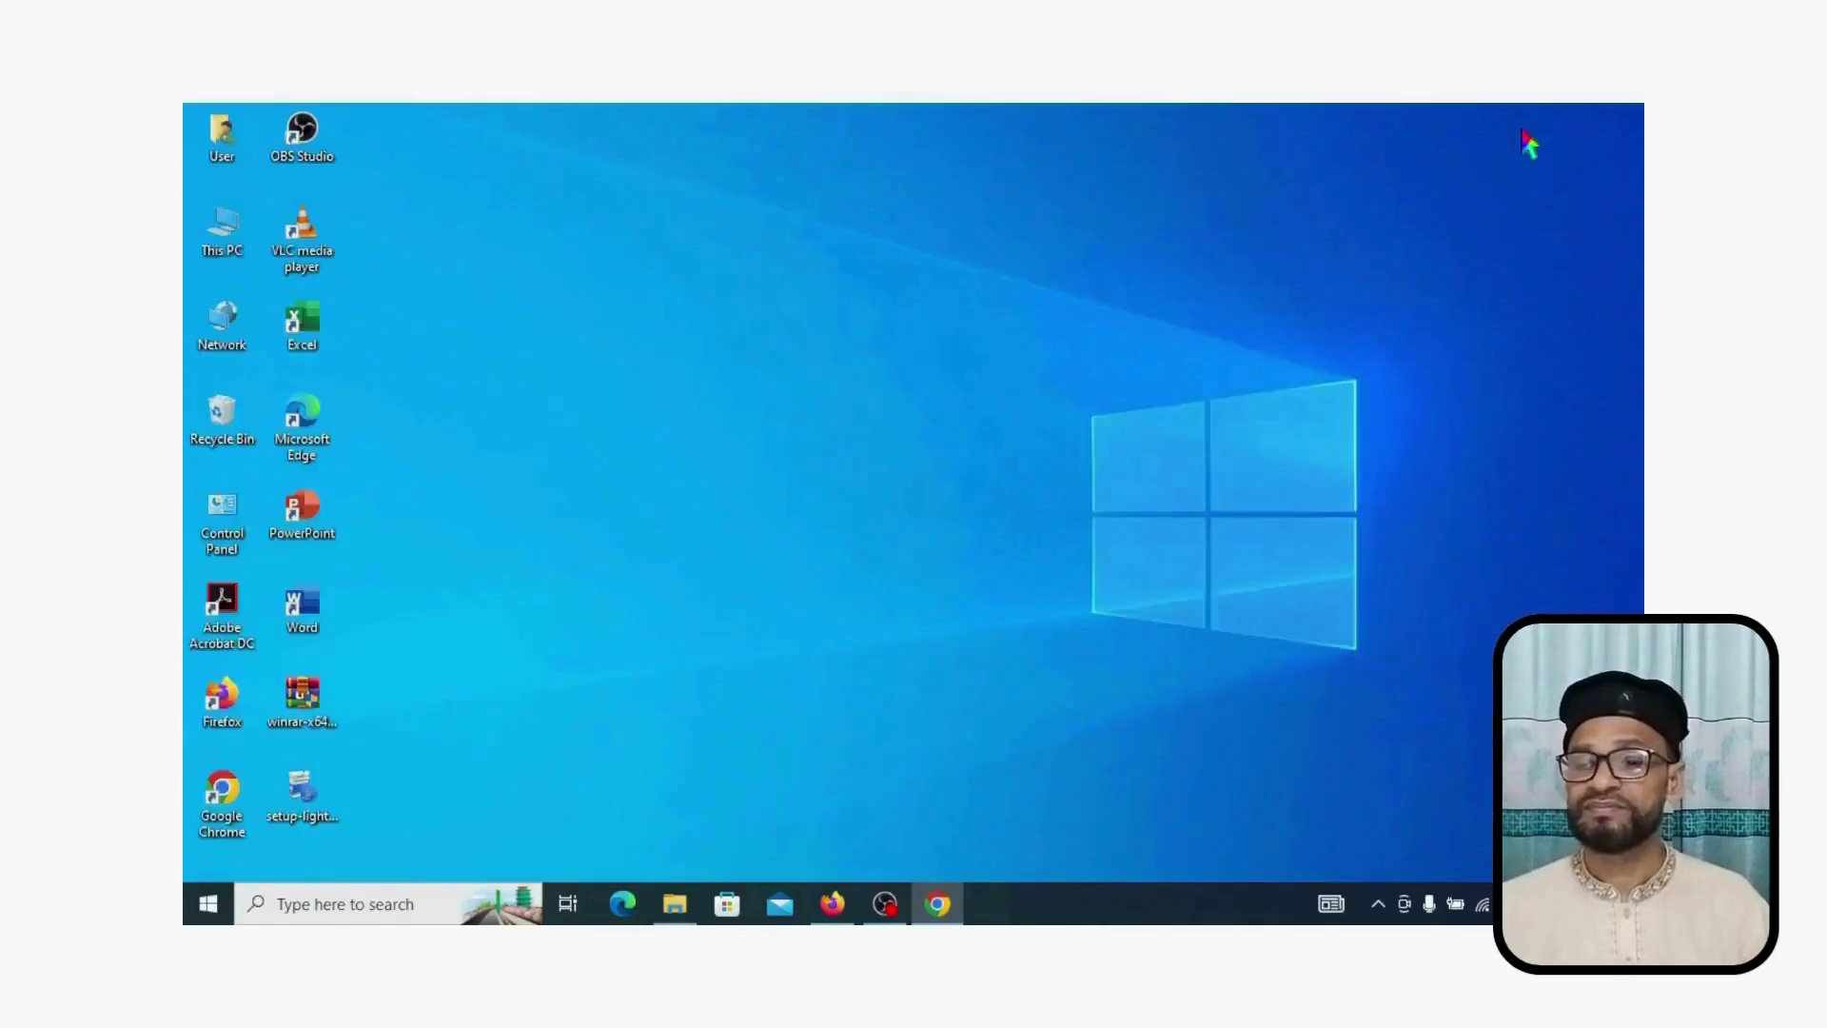
Step: Back in QuickBooks, add the floral monogram PNG from Downloads to the Logos dialog
{"action": "left_click", "coordinate": [842, 901]}
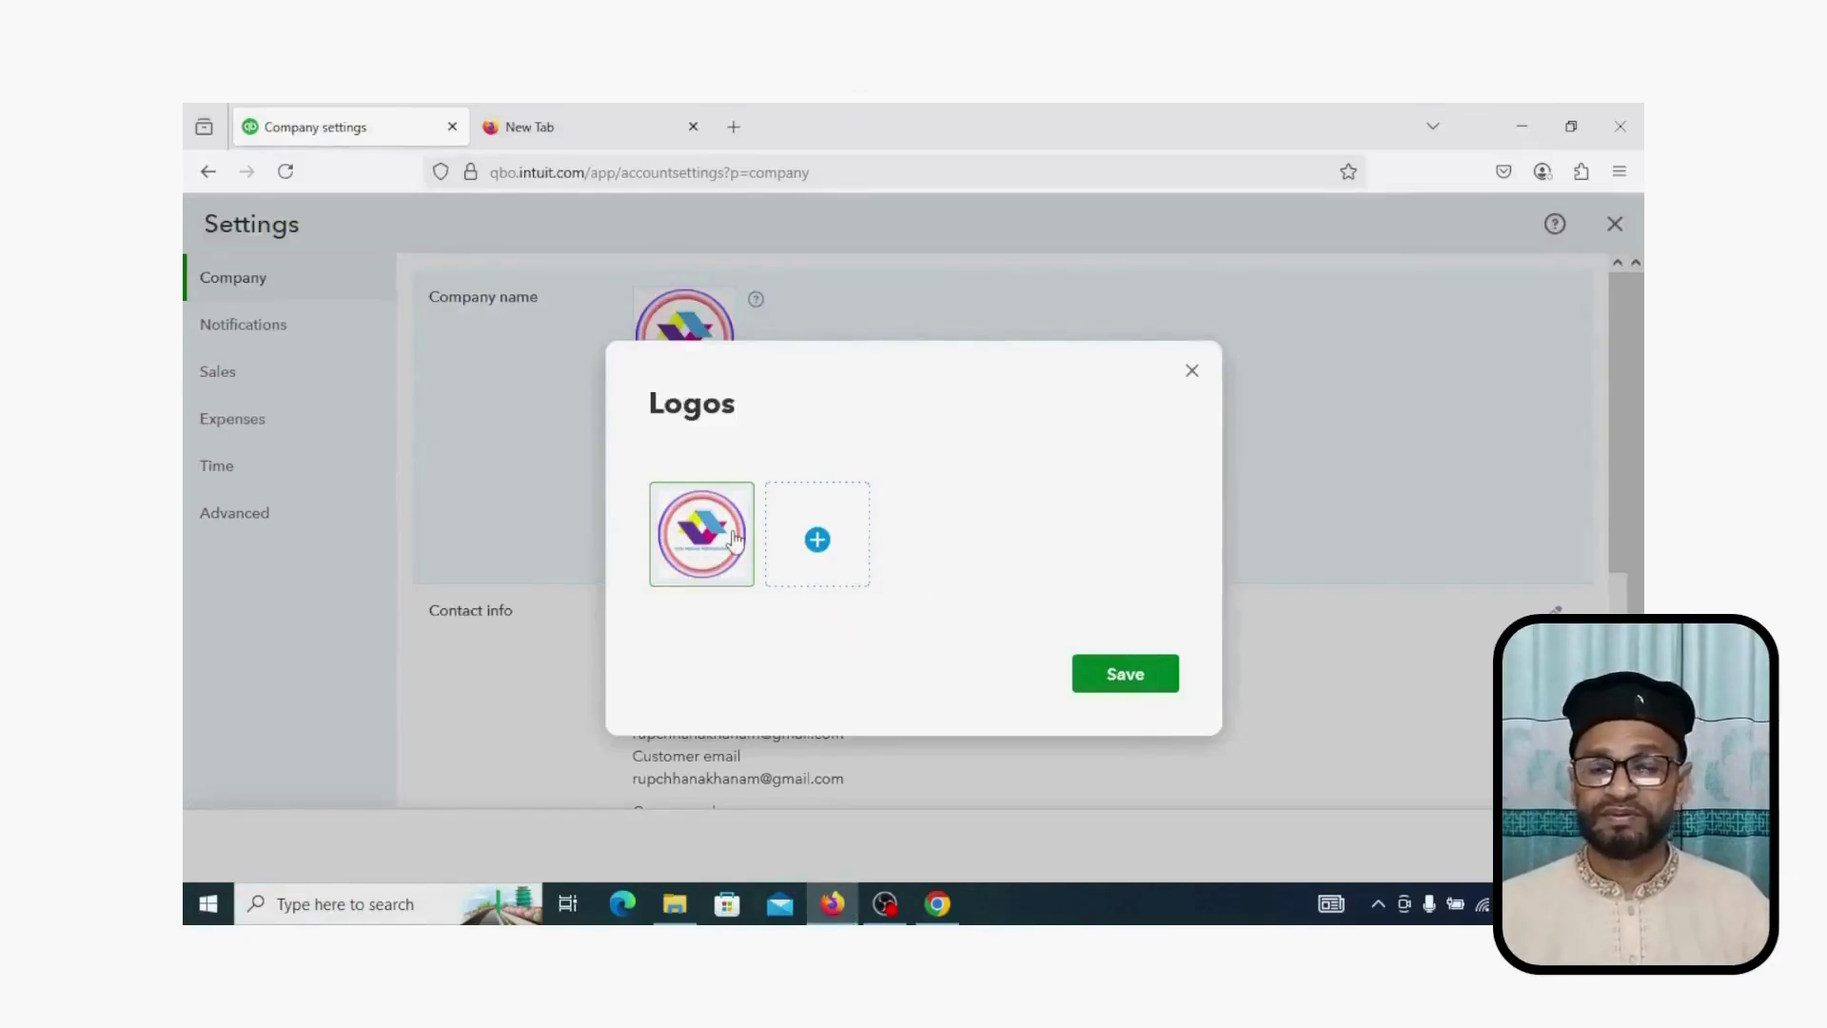
{"action": "left_click", "coordinate": [820, 547]}
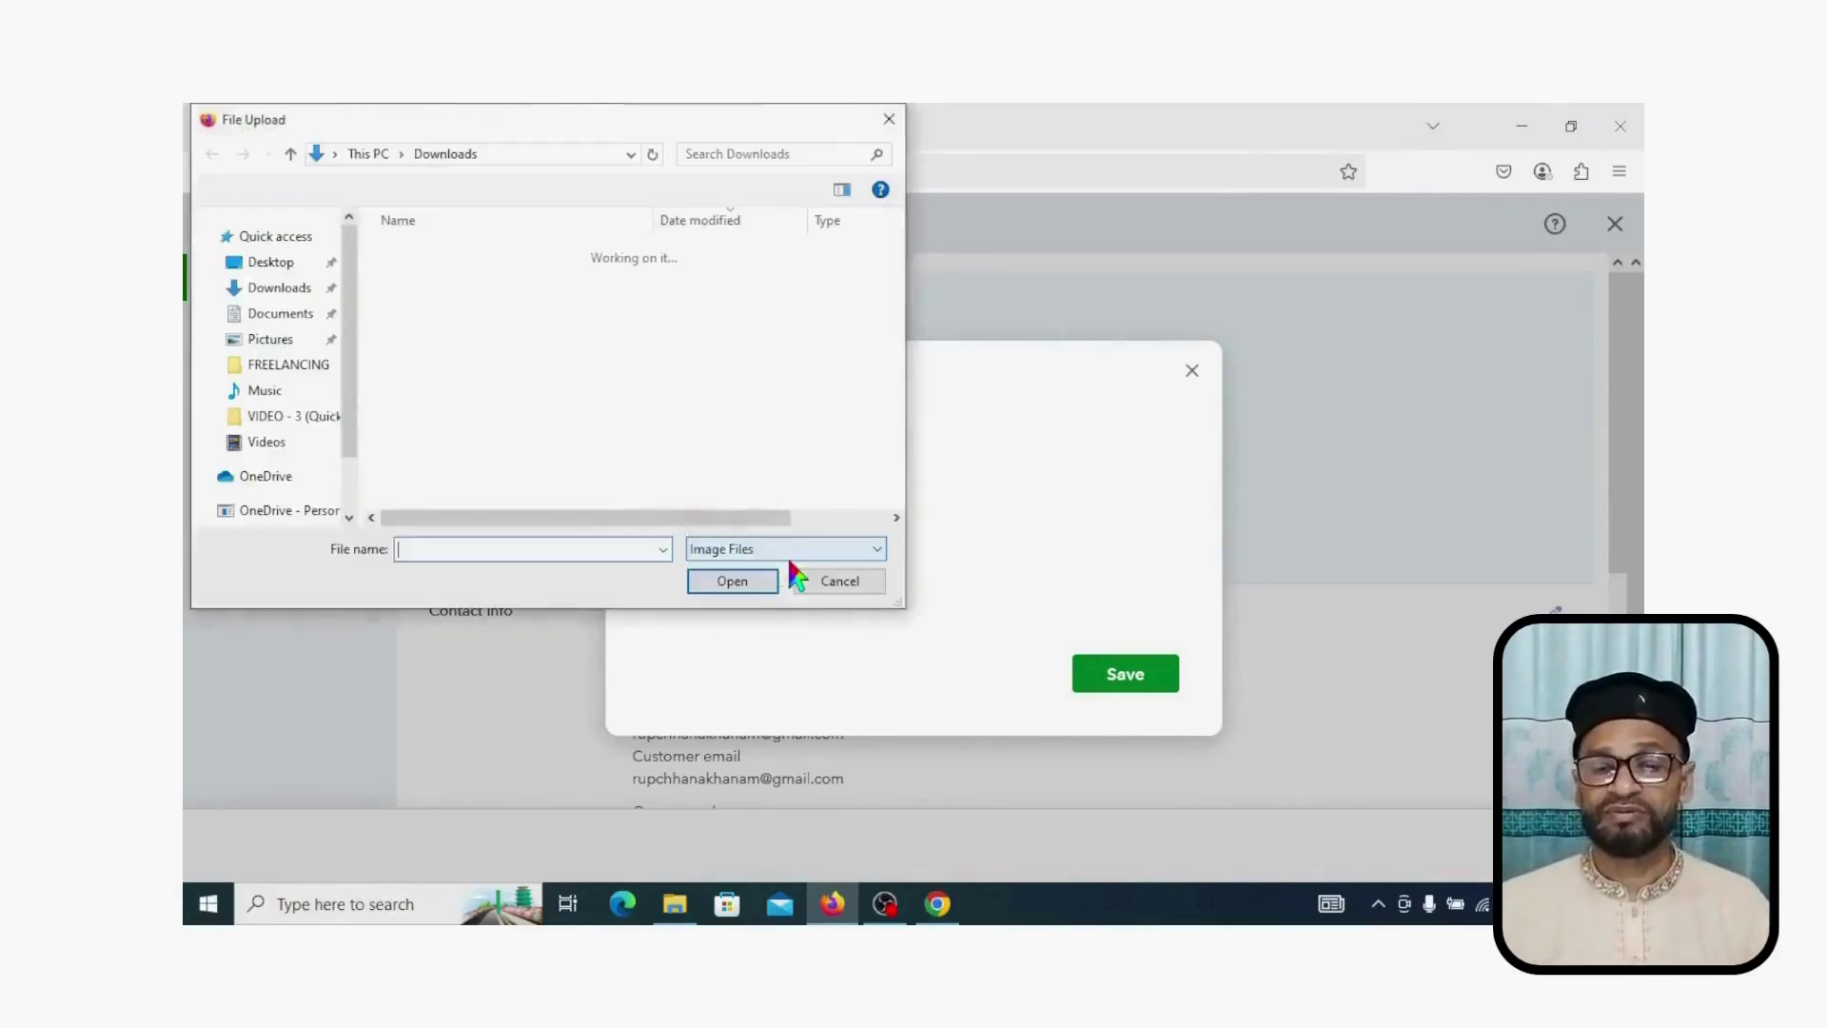
{"action": "left_click", "coordinate": [276, 290]}
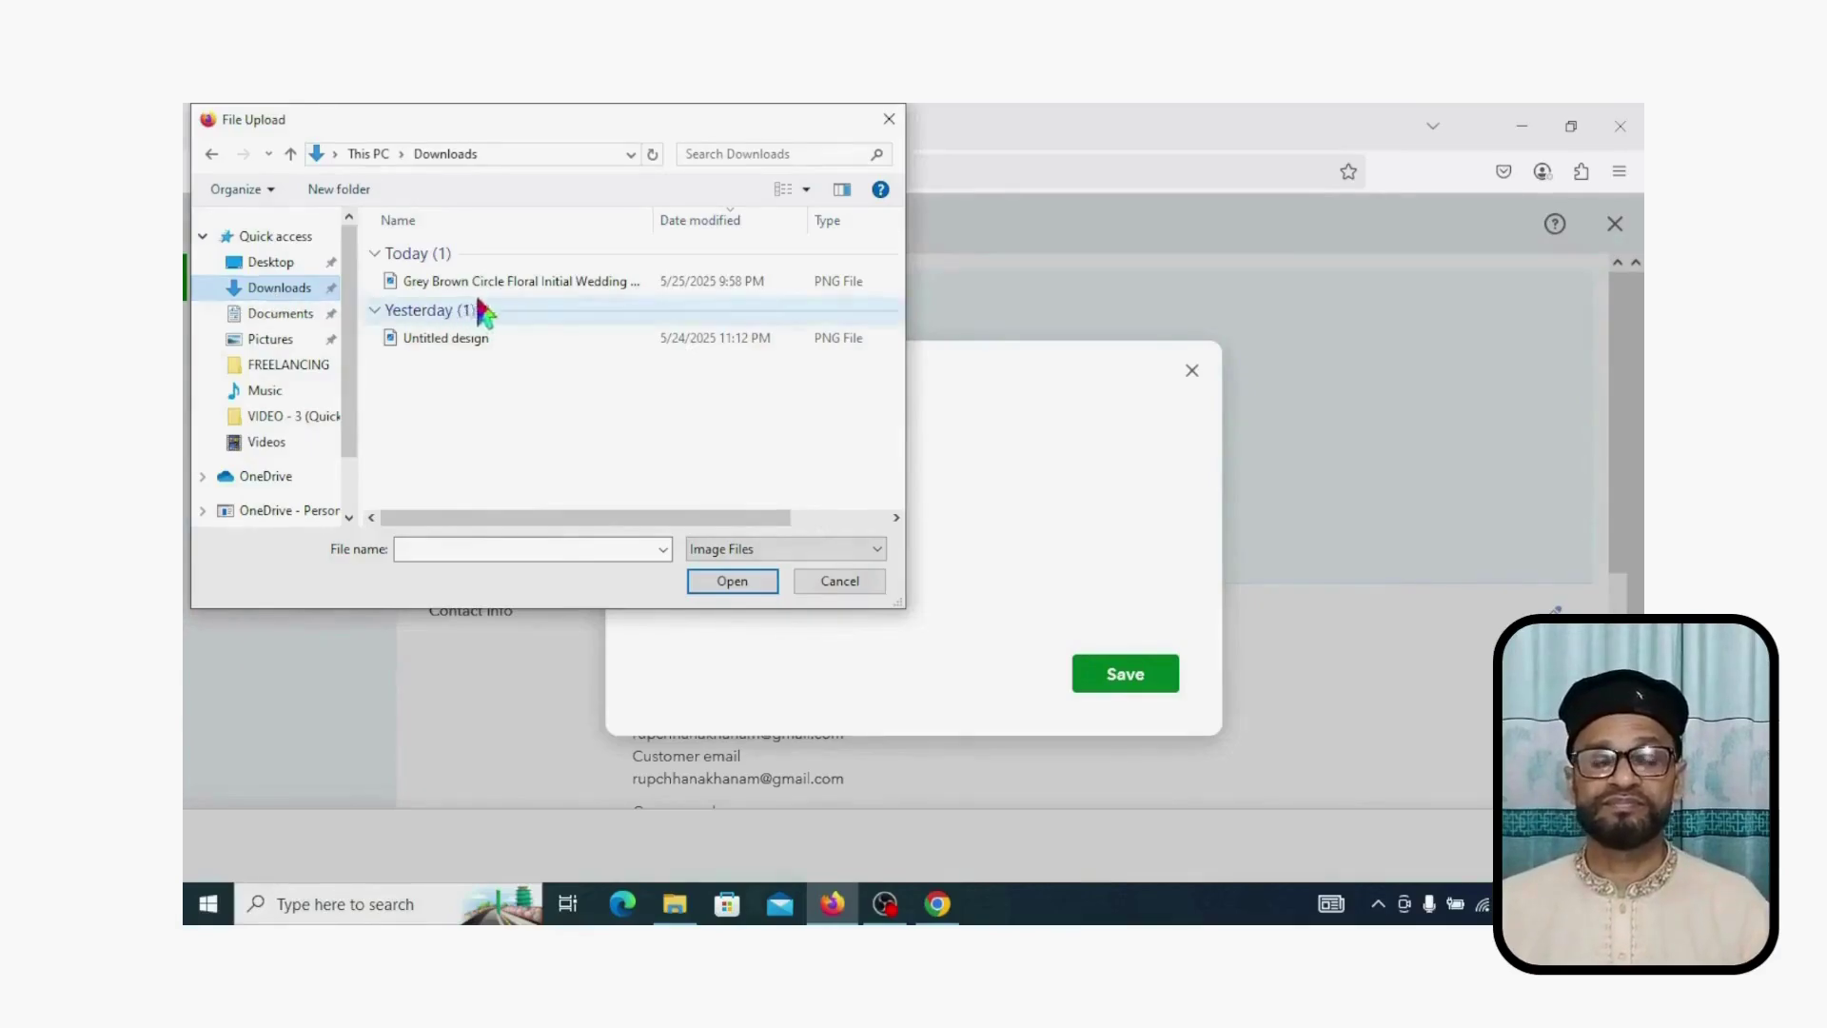
{"action": "left_click", "coordinate": [510, 283]}
{"action": "double_click", "coordinate": [512, 283]}
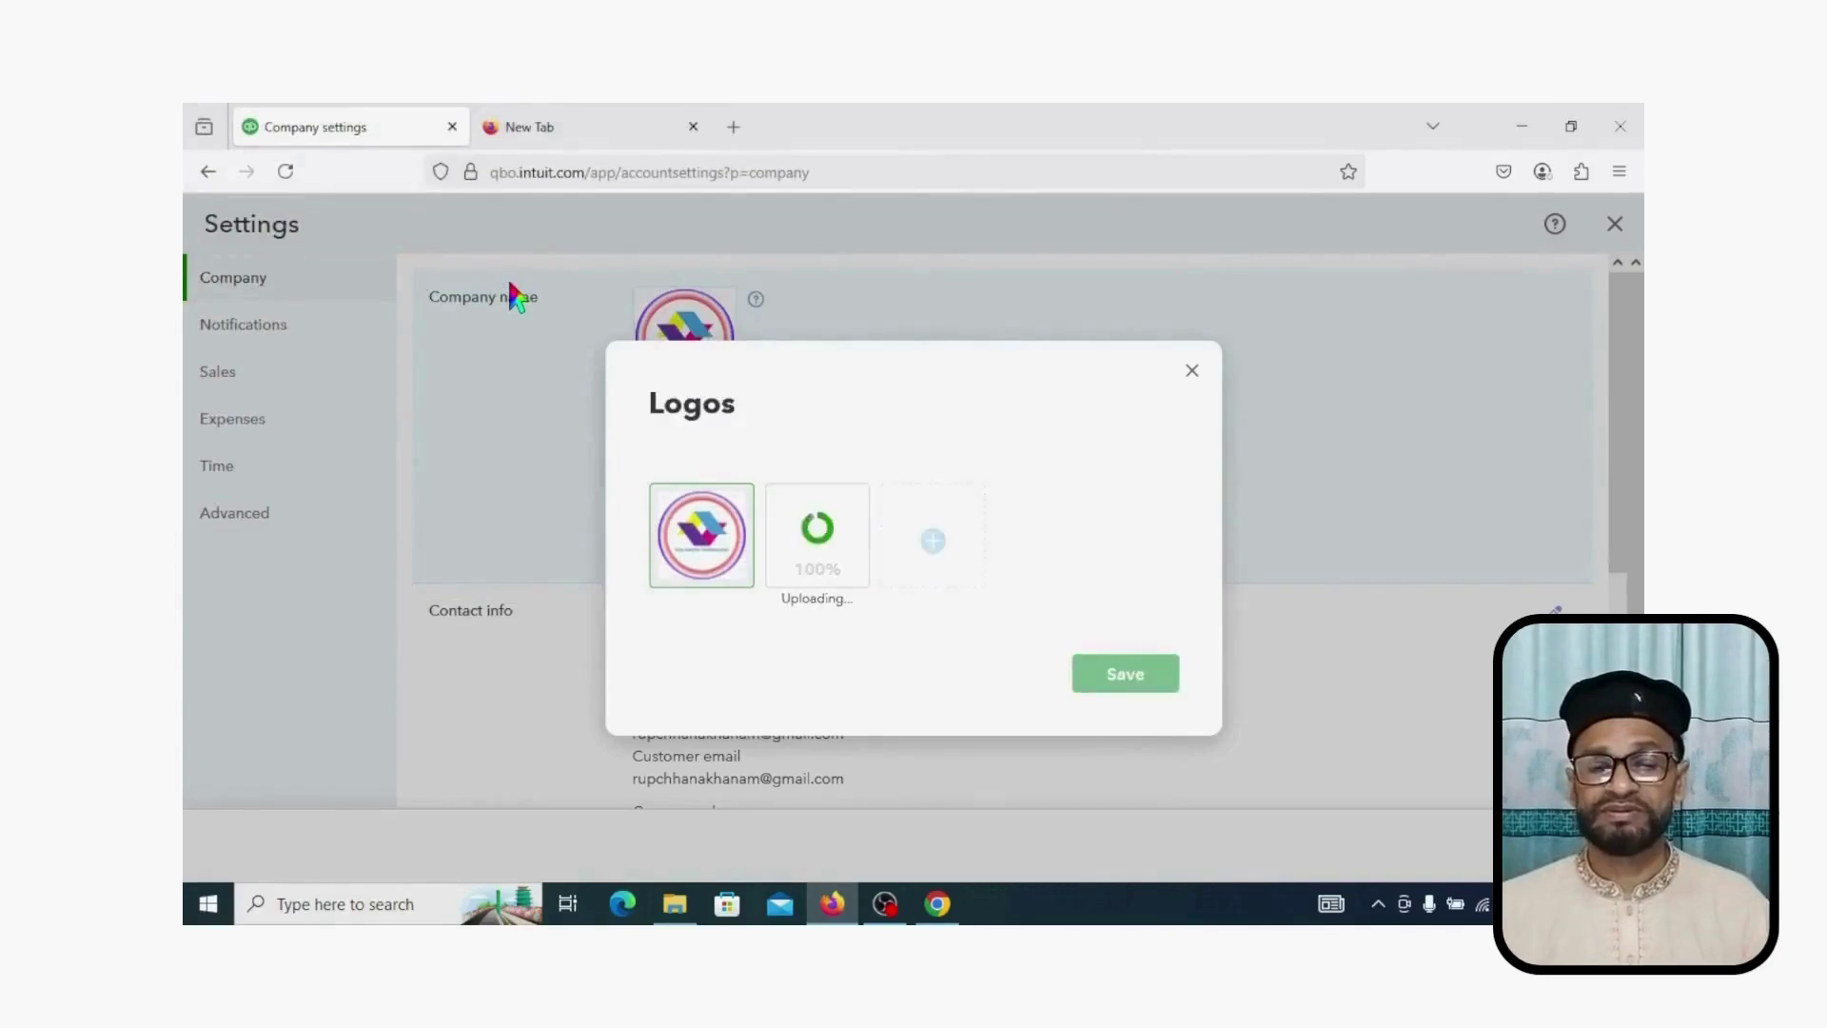
Step: Retry the stuck floral logo upload, then reload the company settings page
{"action": "mouse_move", "coordinate": [816, 537]}
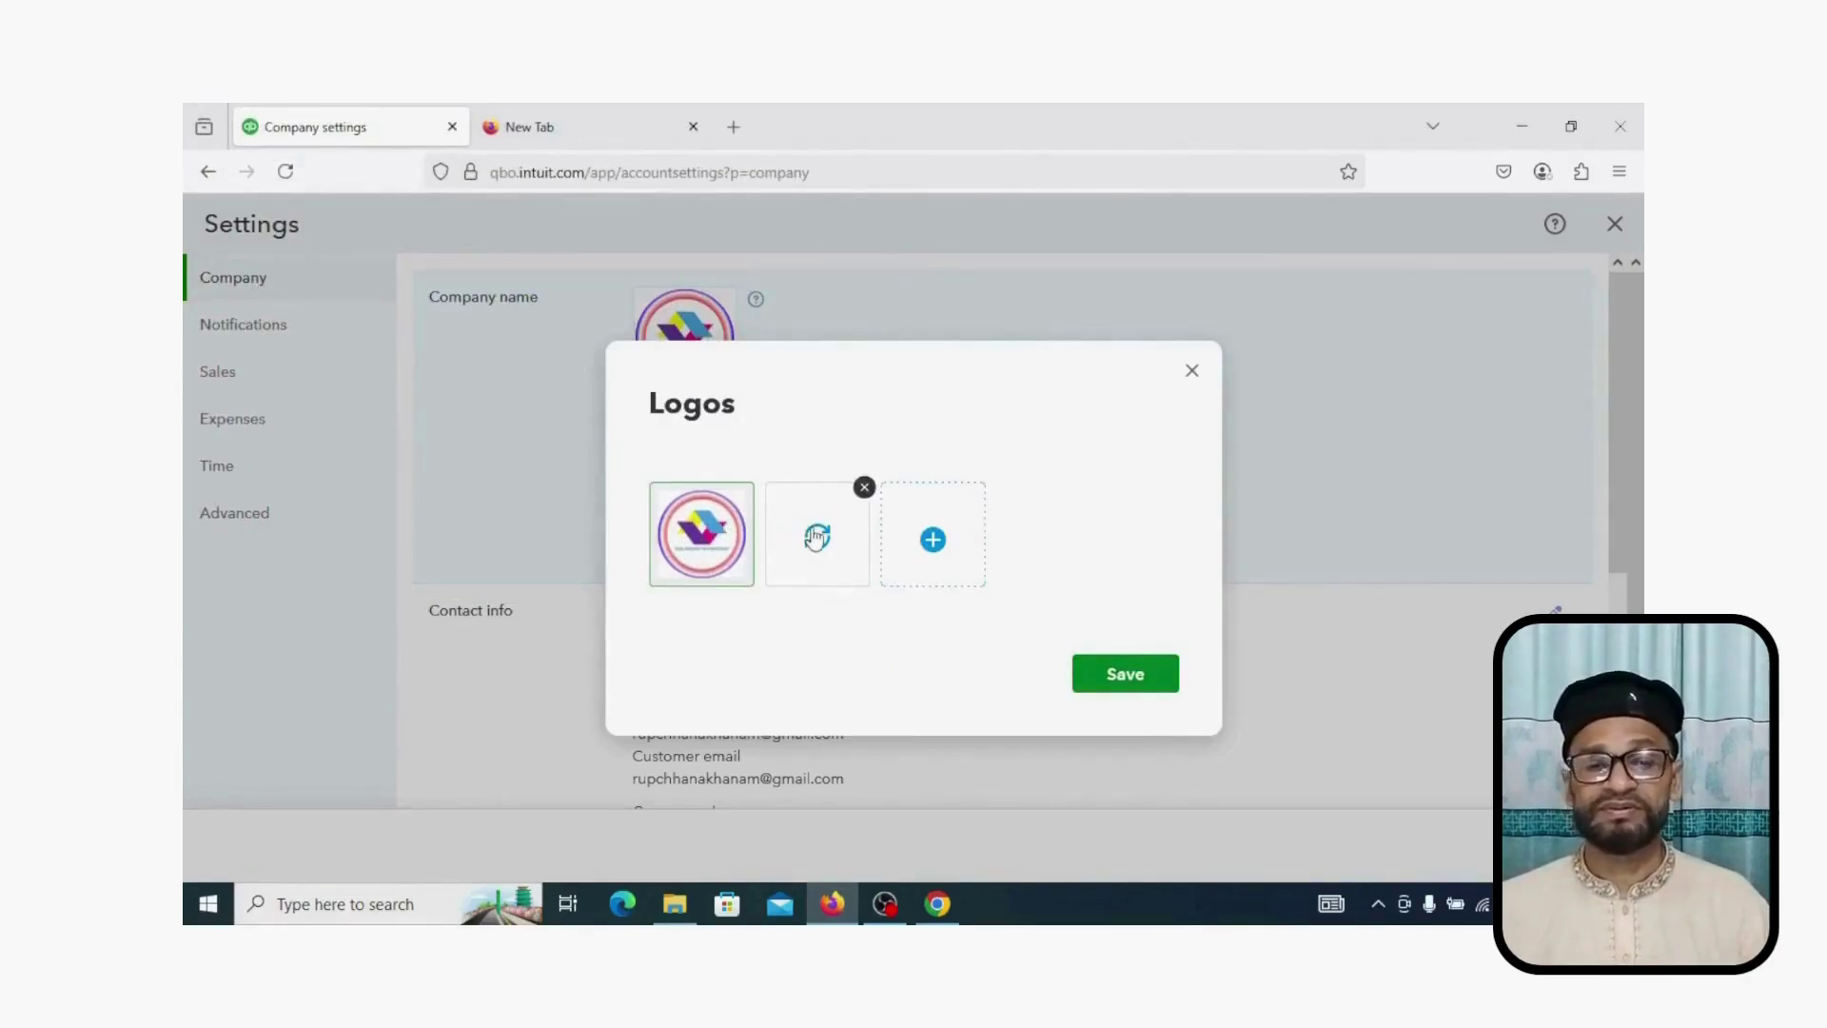
{"action": "left_click", "coordinate": [815, 551]}
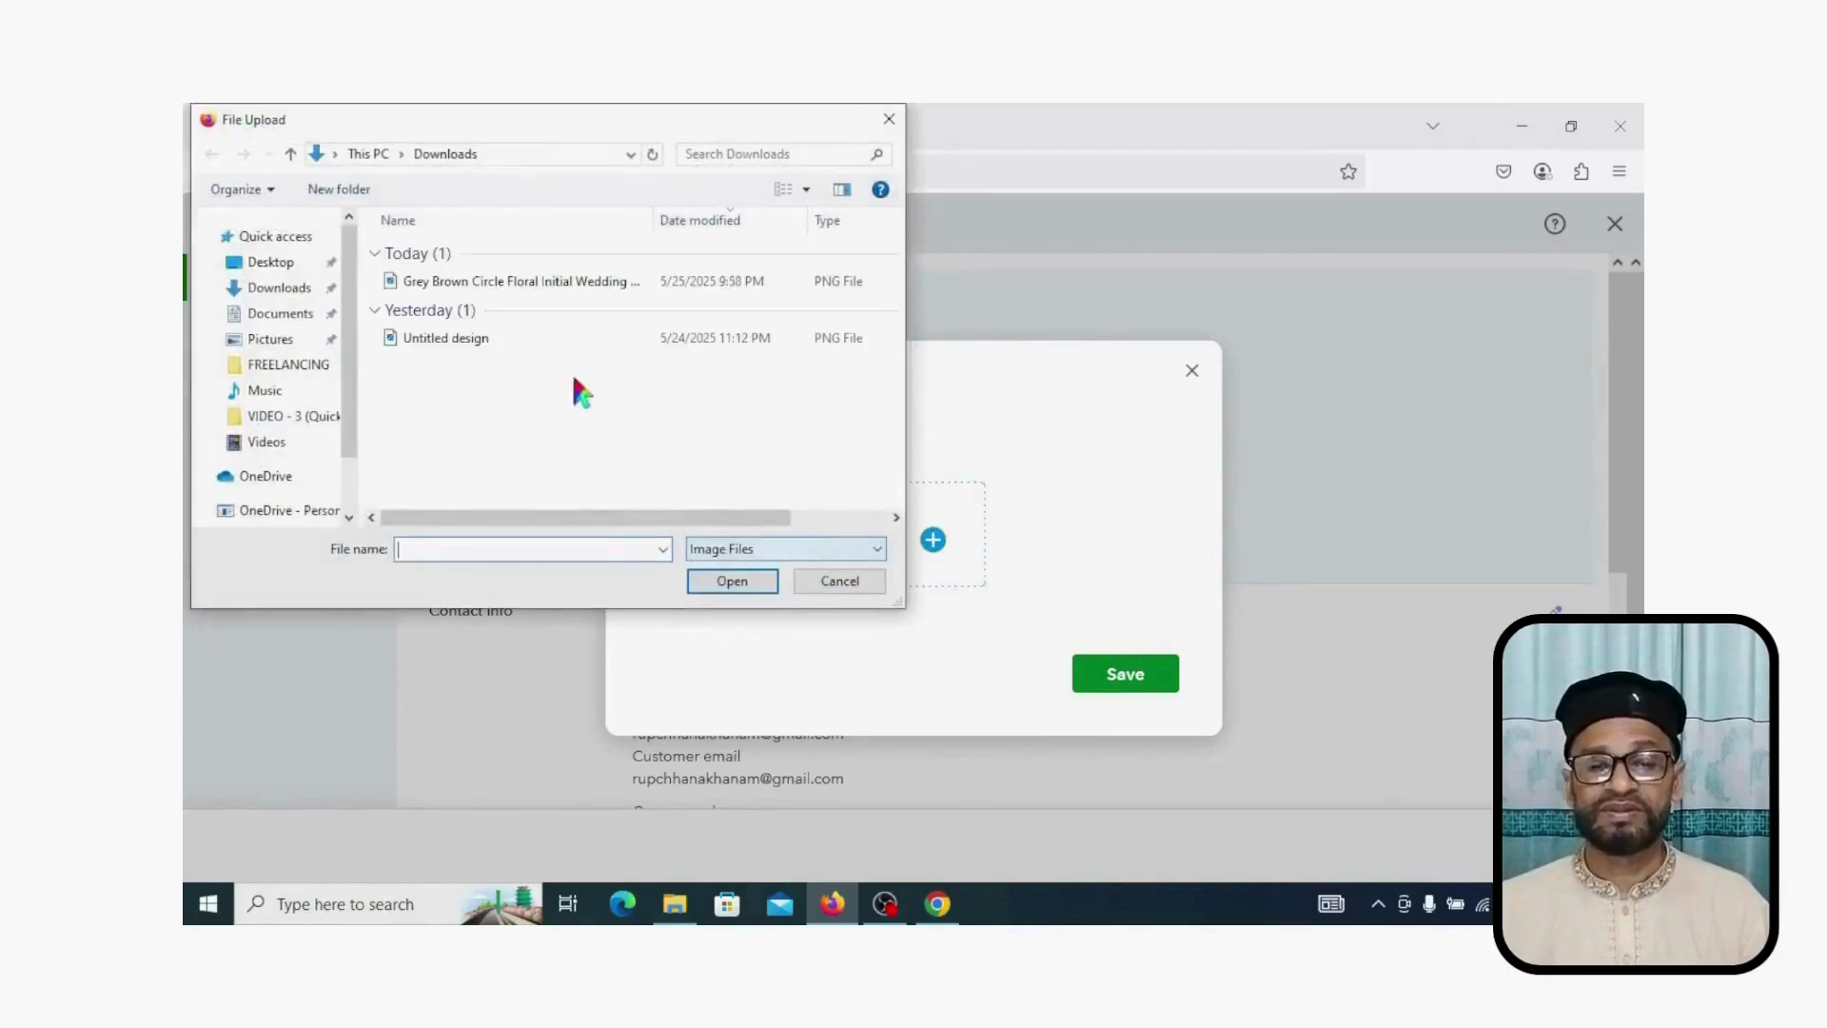
{"action": "double_click", "coordinate": [519, 285]}
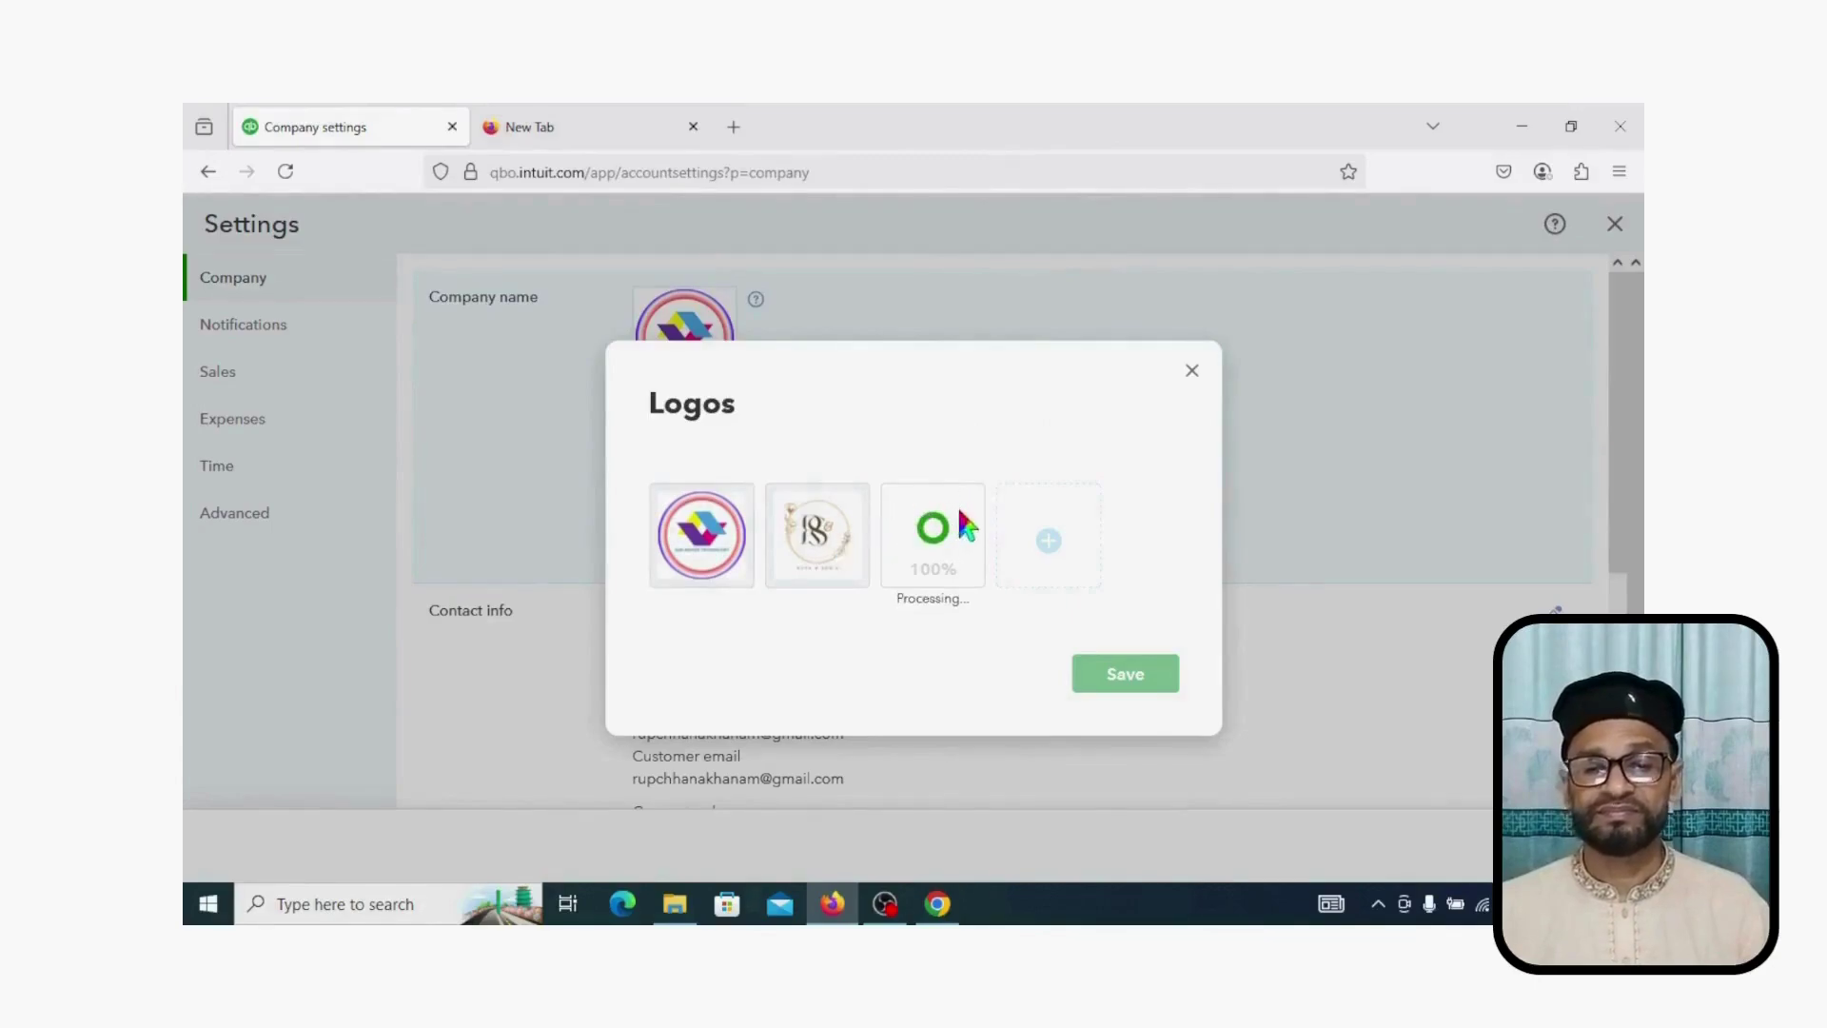
{"action": "left_click", "coordinate": [296, 178]}
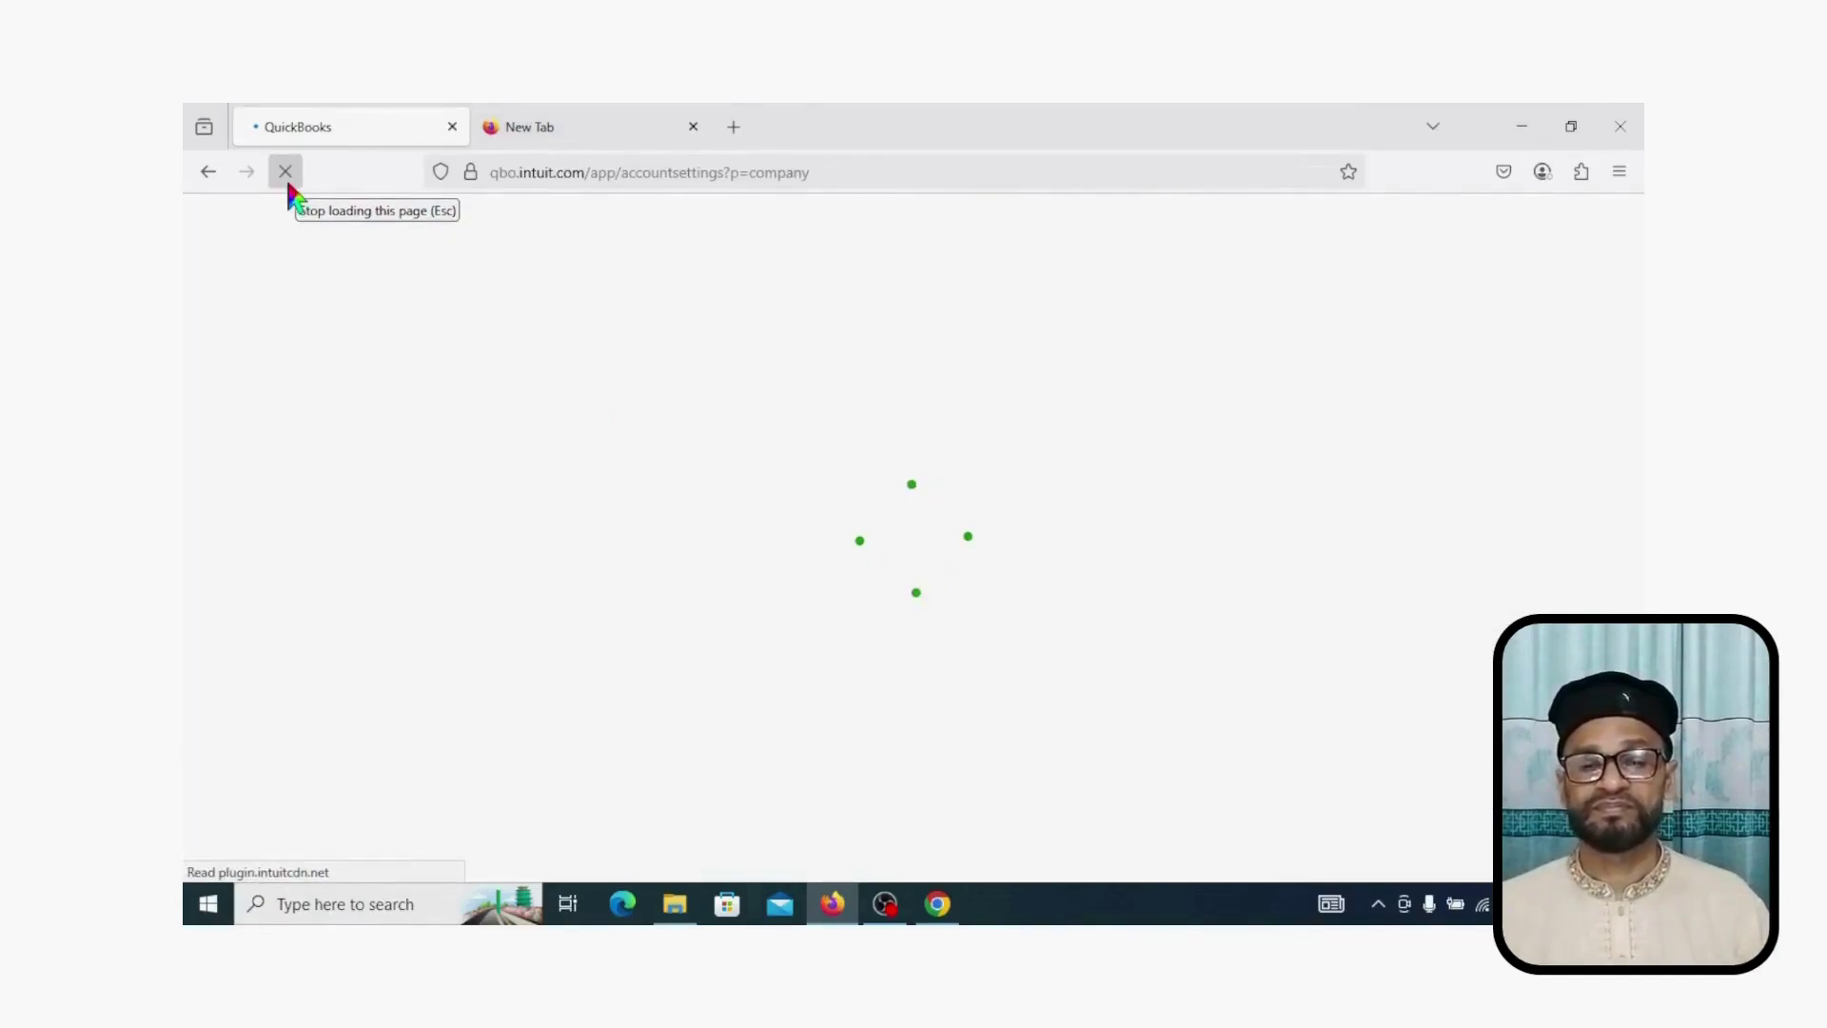
Step: Choose the floral monogram from the logo collection and save it as the company logo
{"action": "left_click", "coordinate": [672, 335]}
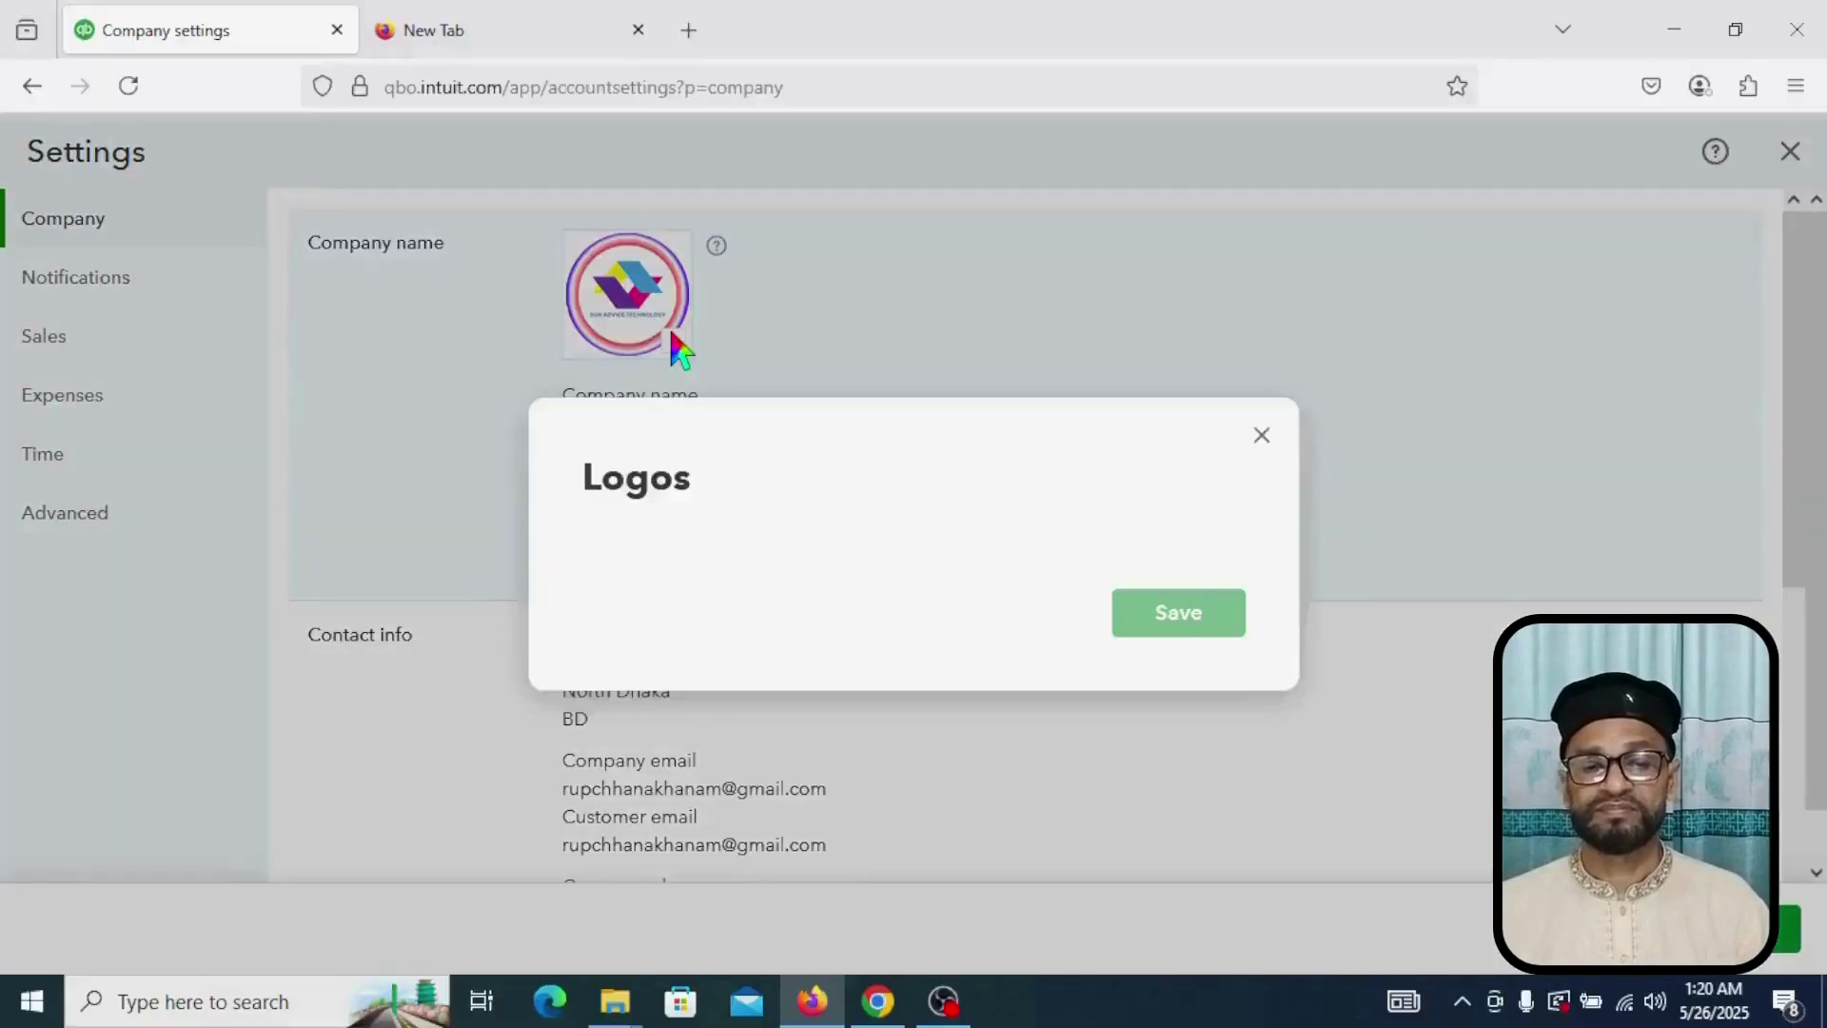
{"action": "mouse_move", "coordinate": [828, 545]}
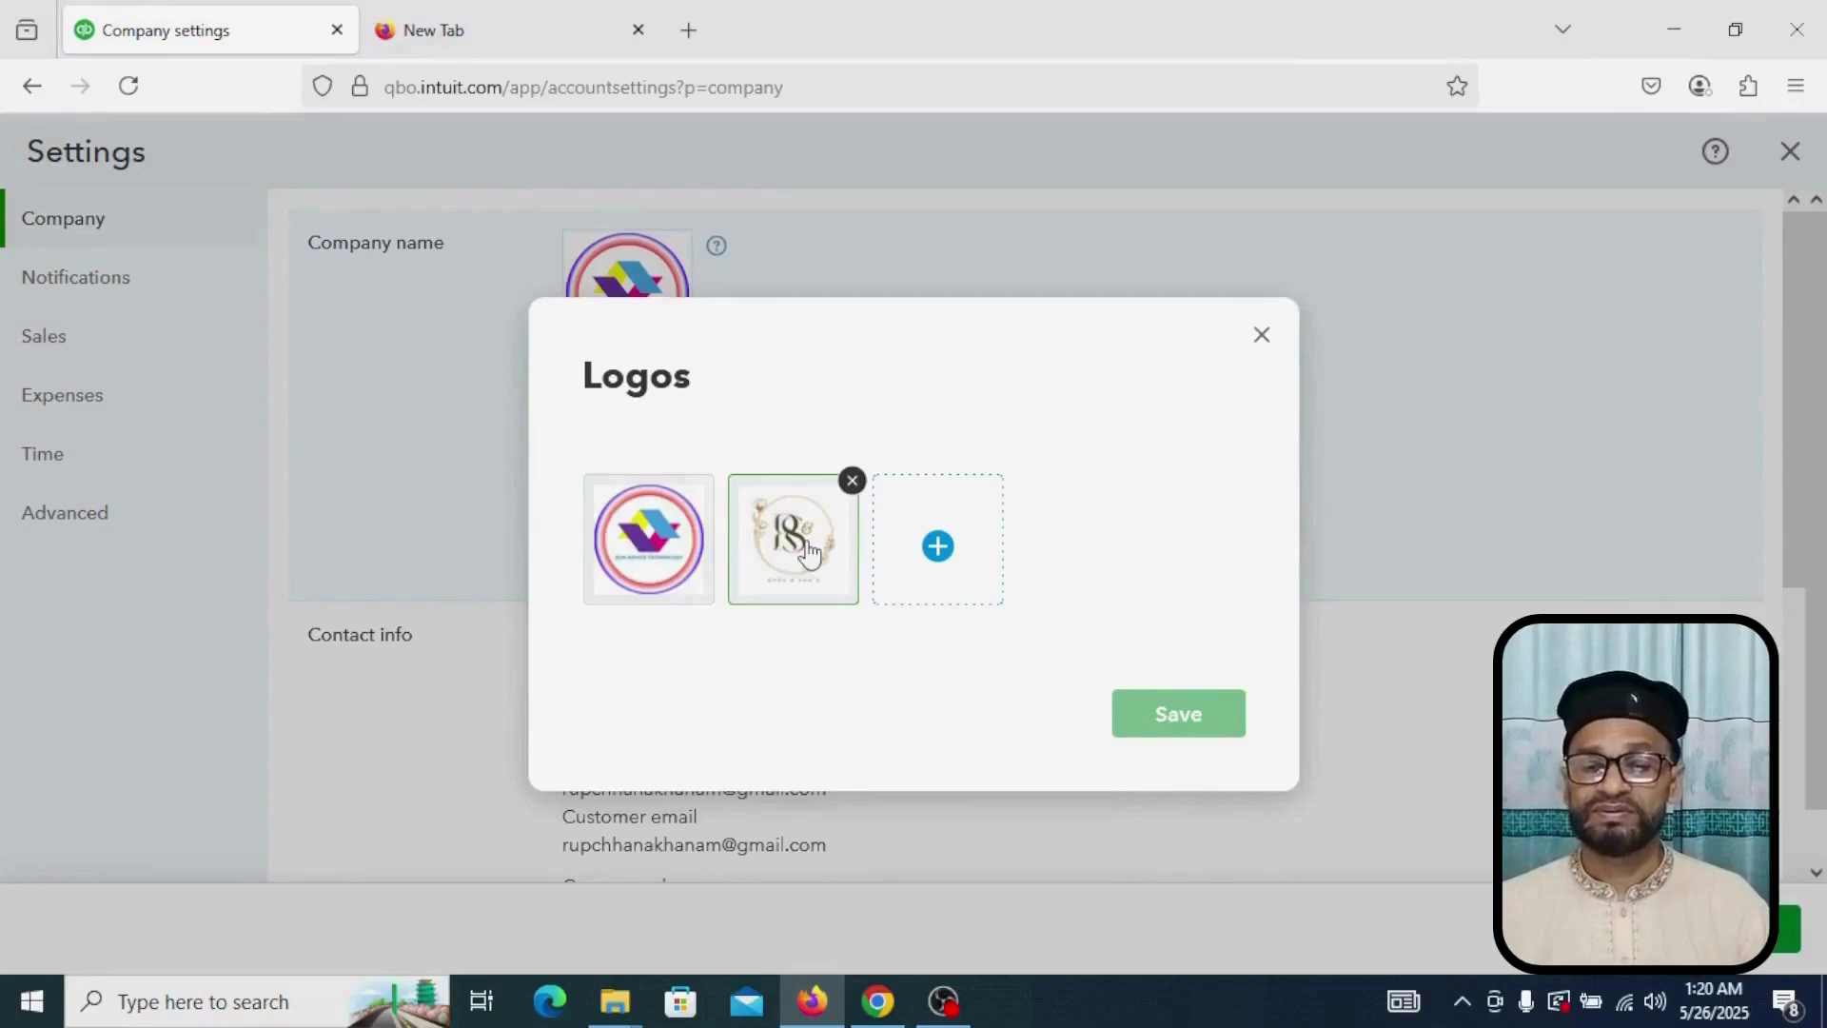
{"action": "left_click", "coordinate": [807, 551]}
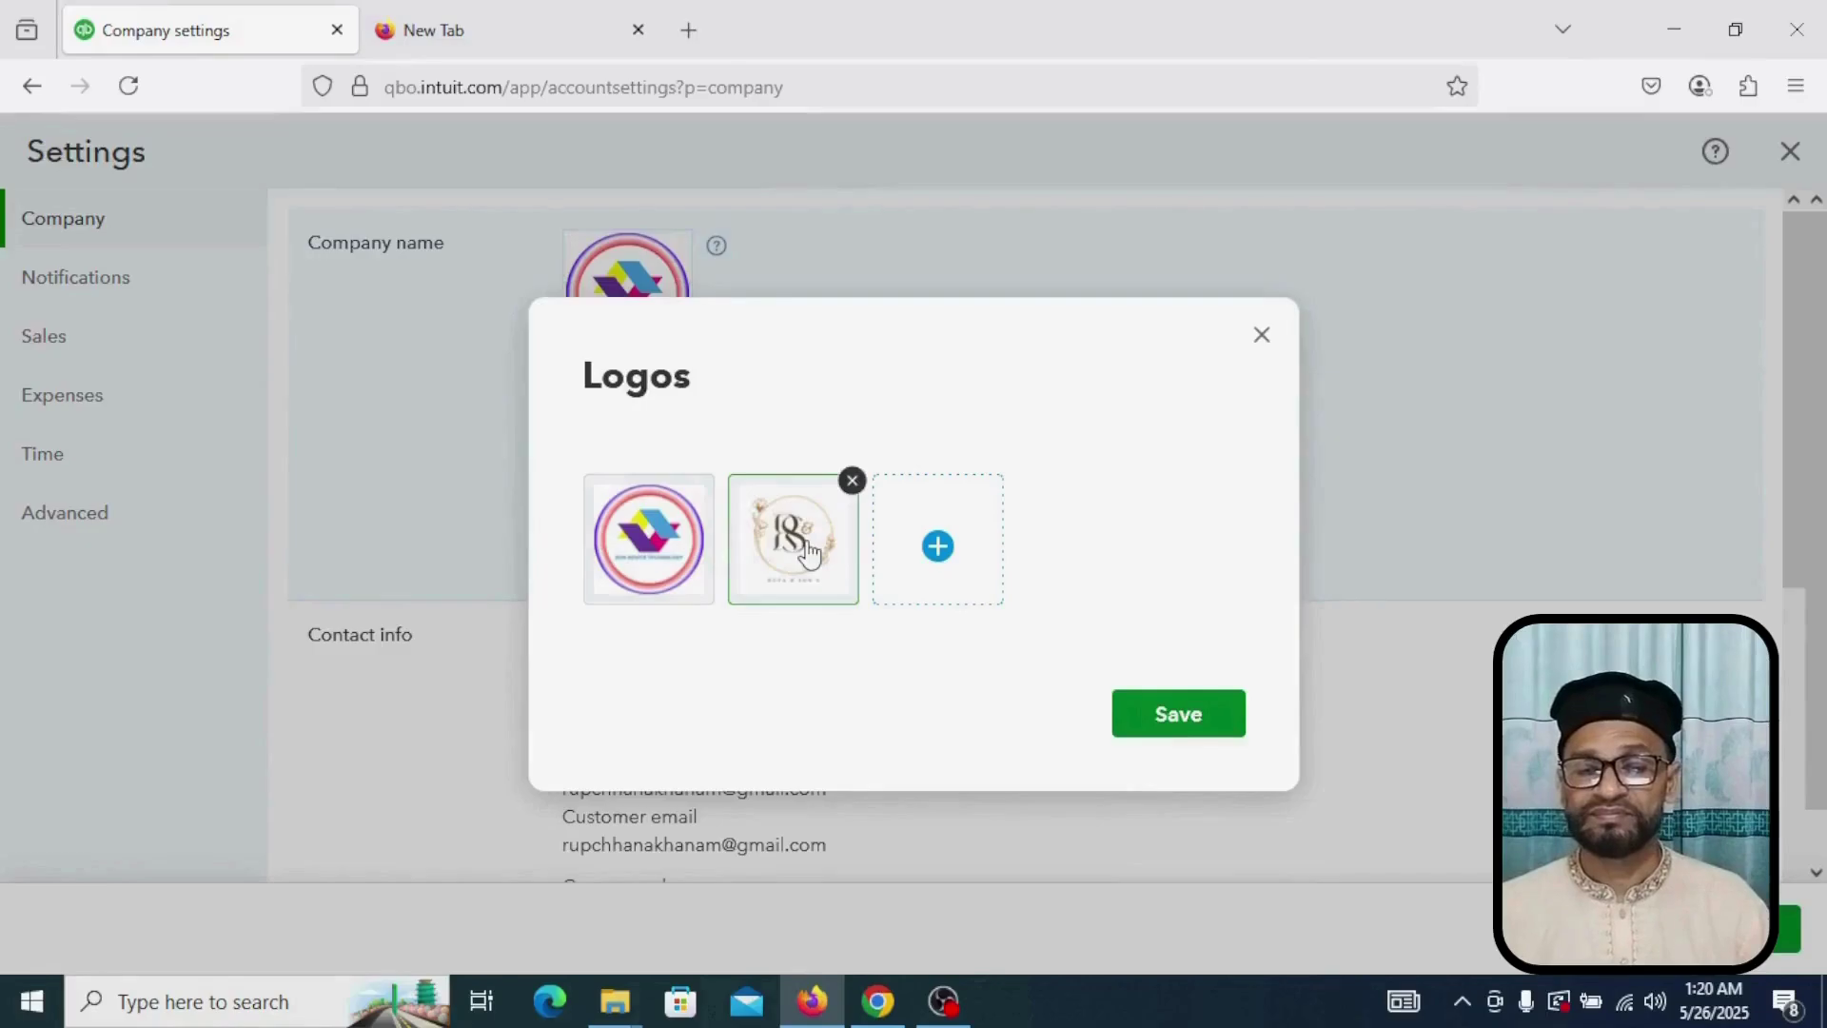
{"action": "left_click", "coordinate": [1157, 725]}
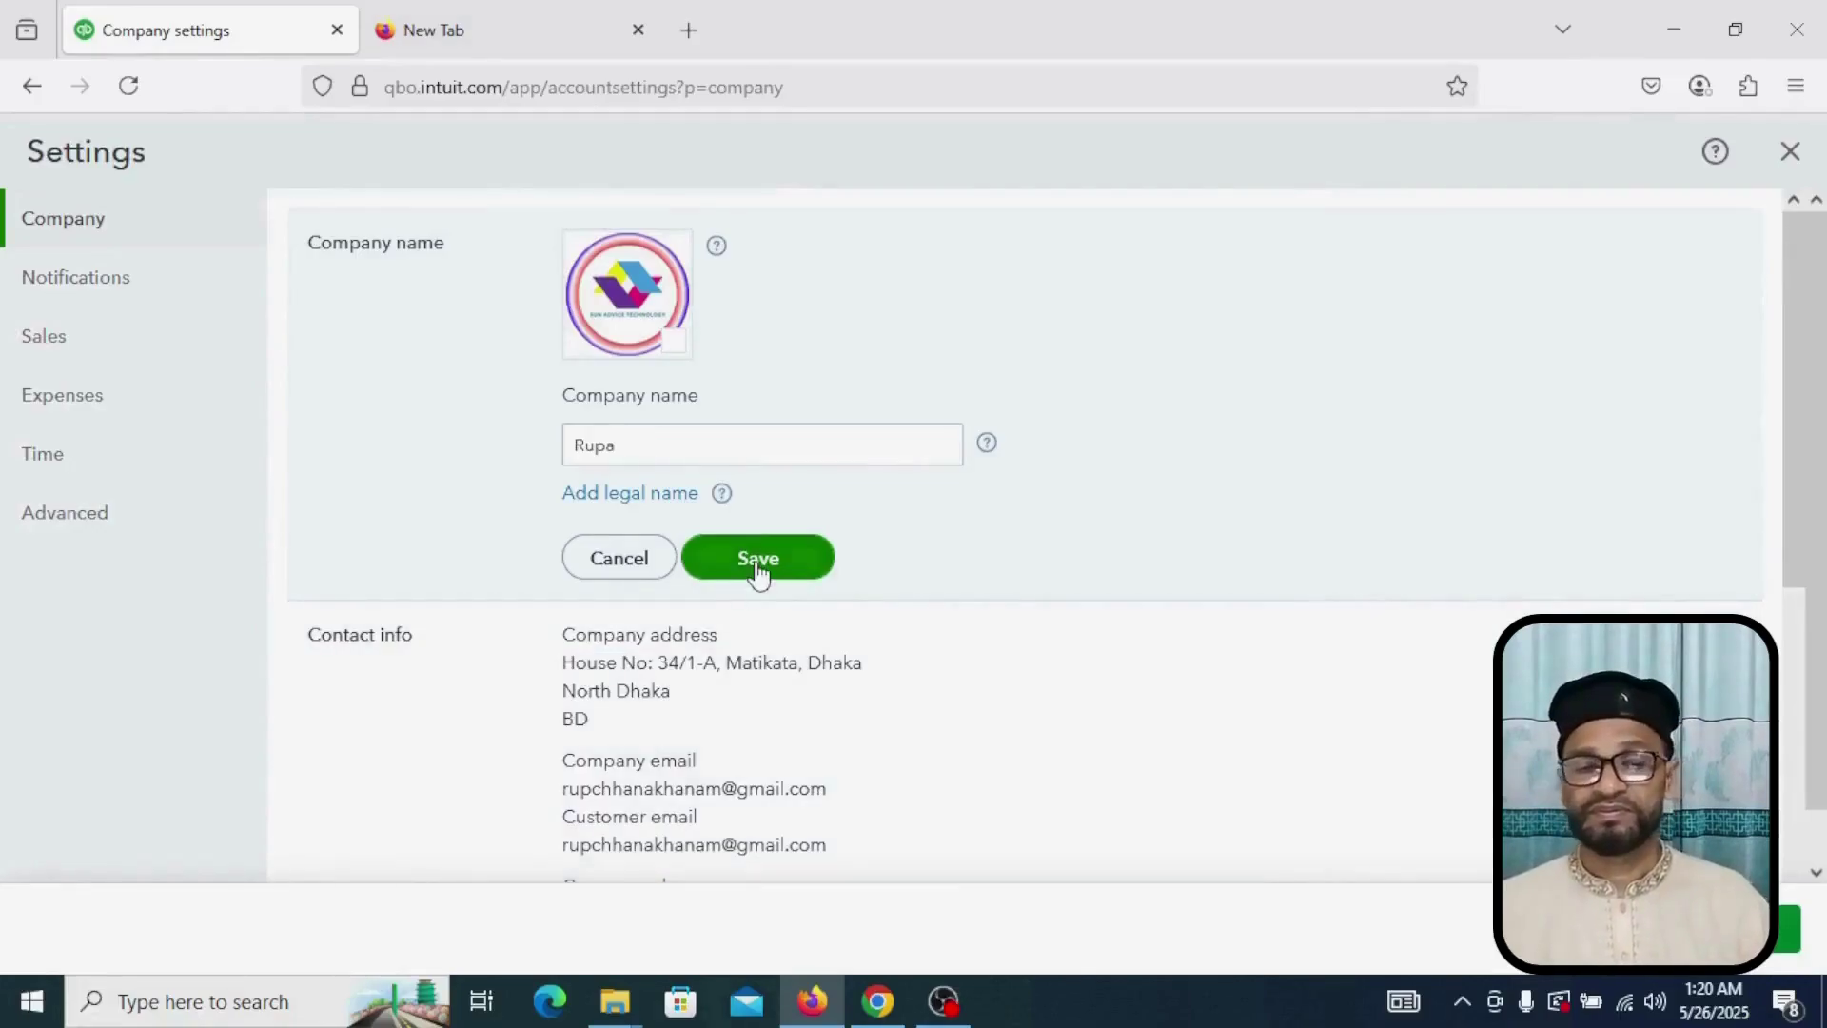
{"action": "left_click", "coordinate": [755, 574]}
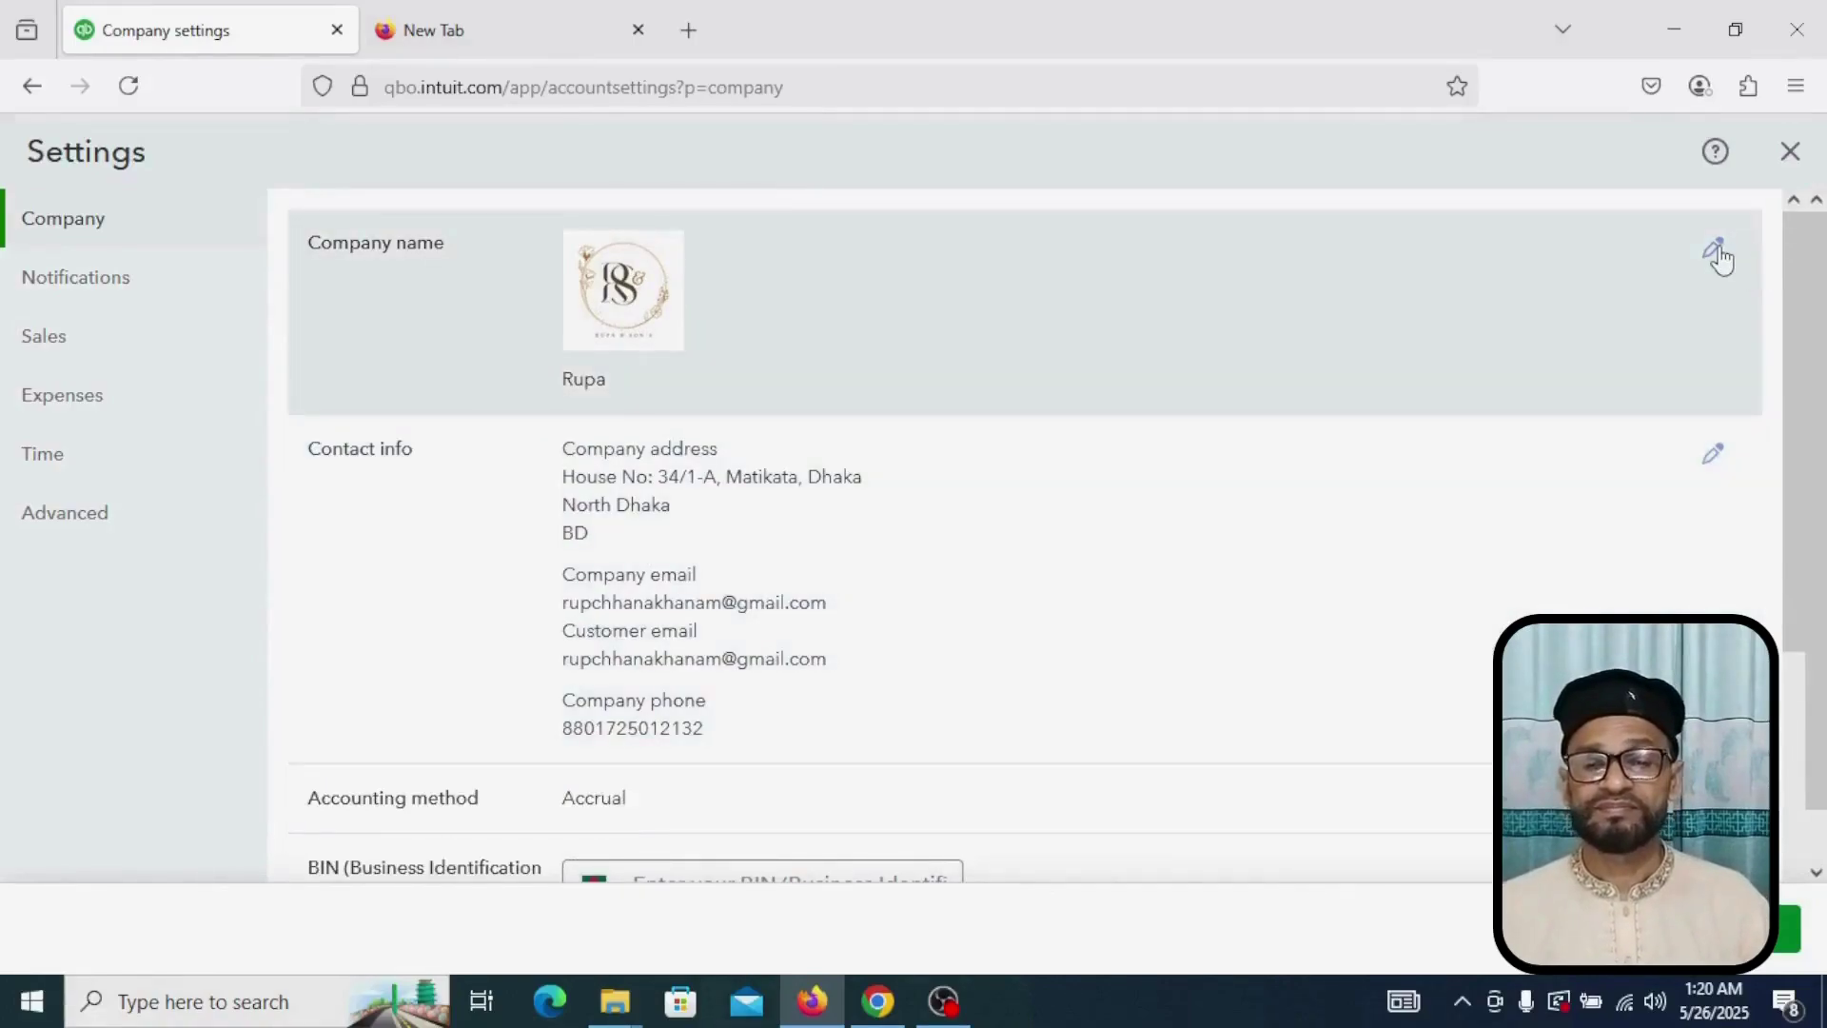
Step: Open the company name for editing, with the cursor after the existing name
{"action": "left_click", "coordinate": [1716, 251]}
{"action": "left_click", "coordinate": [665, 450]}
{"action": "double_click", "coordinate": [665, 450]}
{"action": "left_click", "coordinate": [665, 450]}
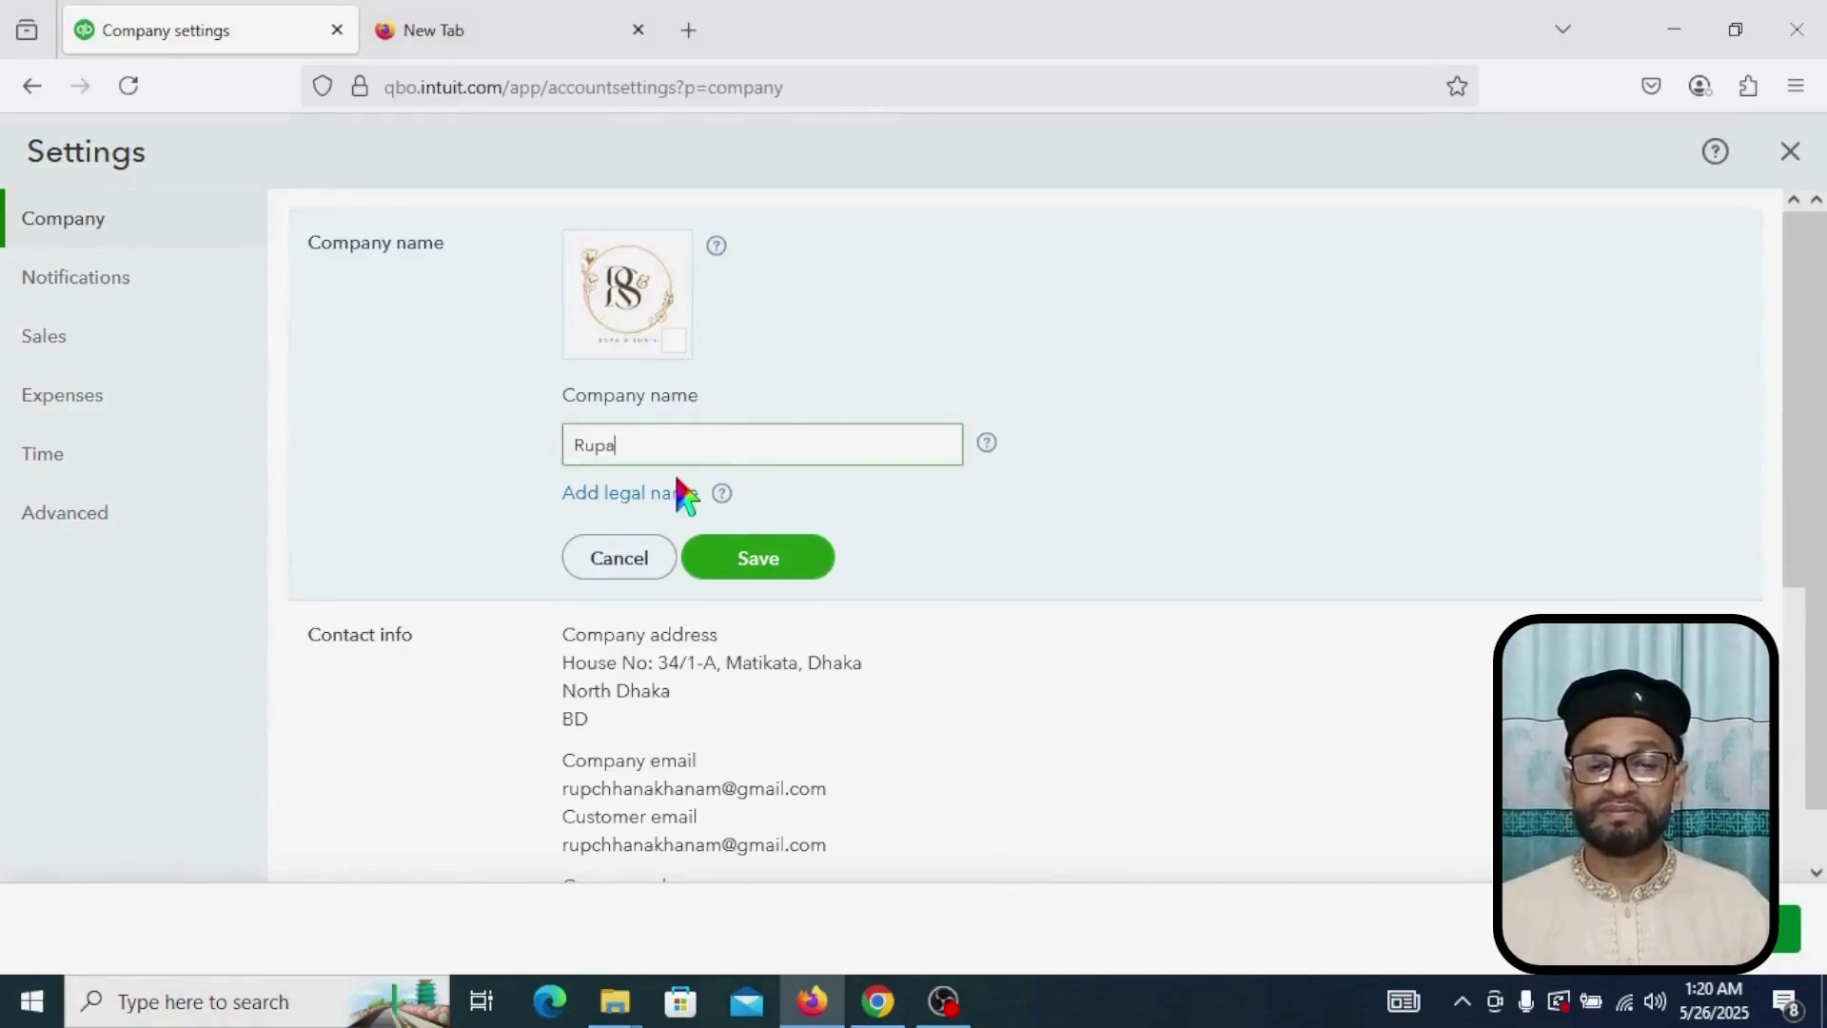
Step: Append '& Son's' to the existing company name and save it
{"action": "type", "text": "&"}
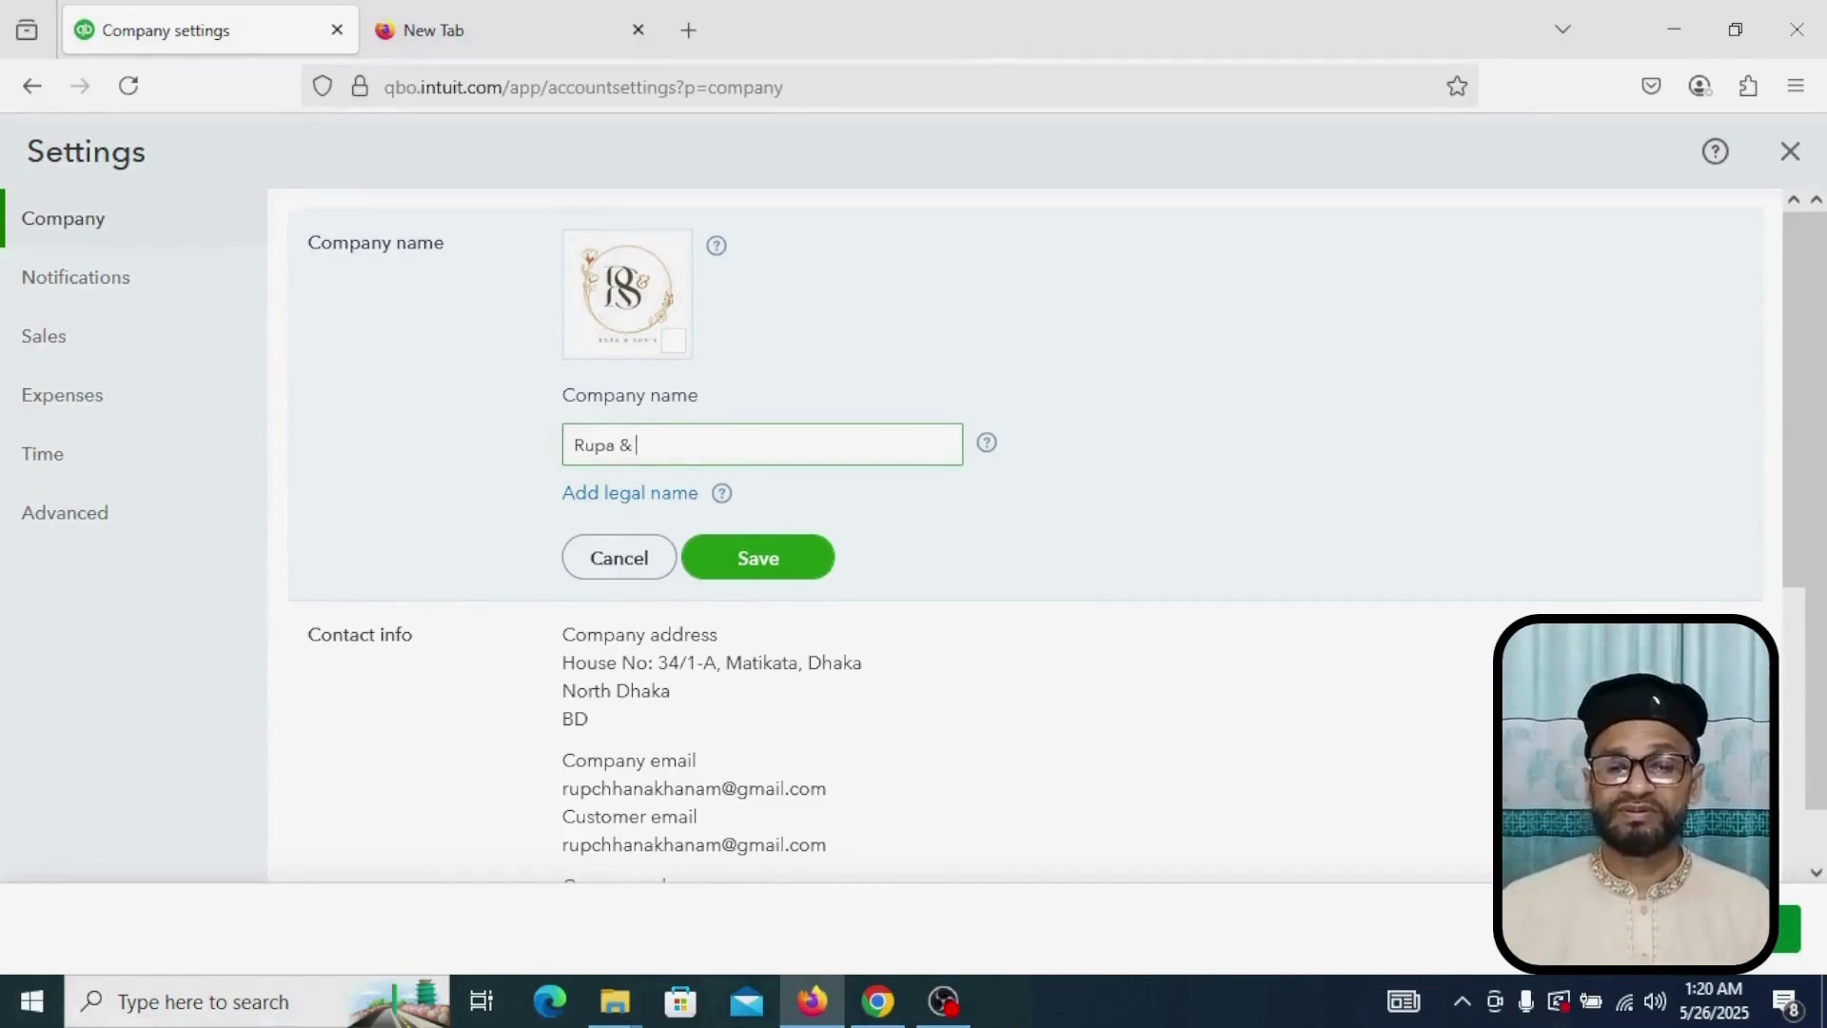
{"action": "type", "text": " Son"}
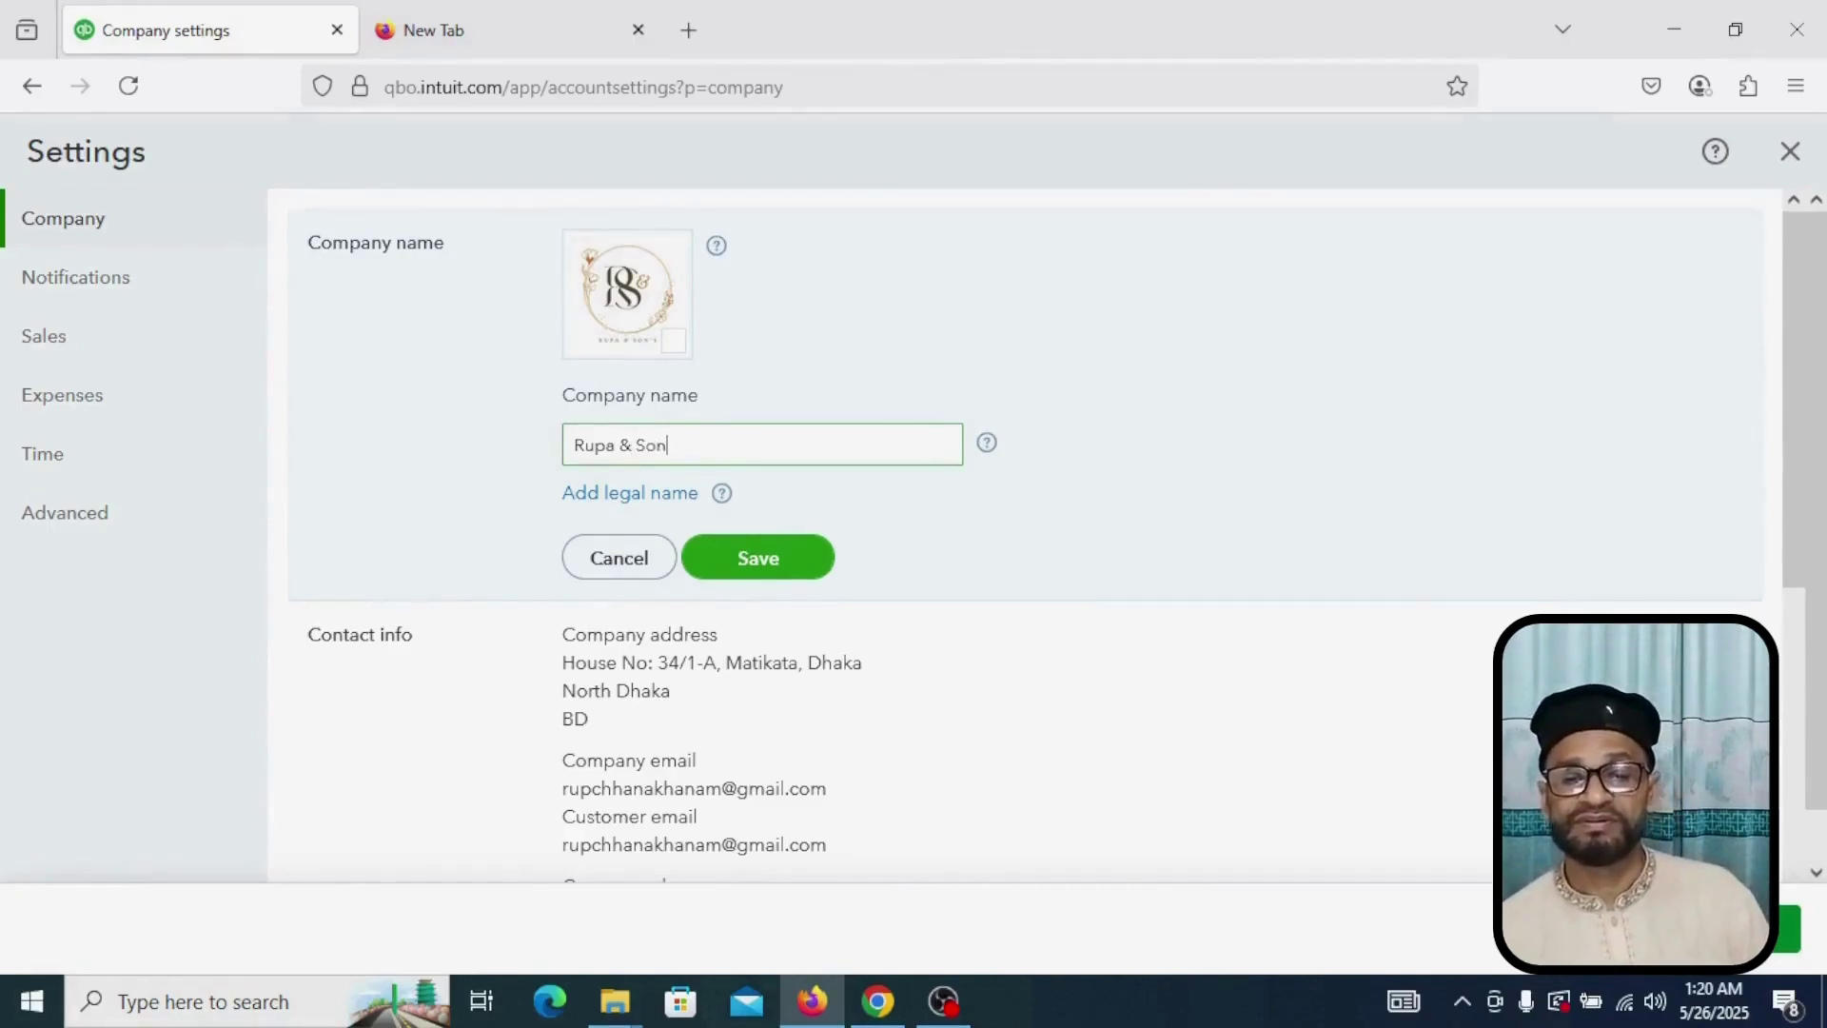
{"action": "type", "text": "s"}
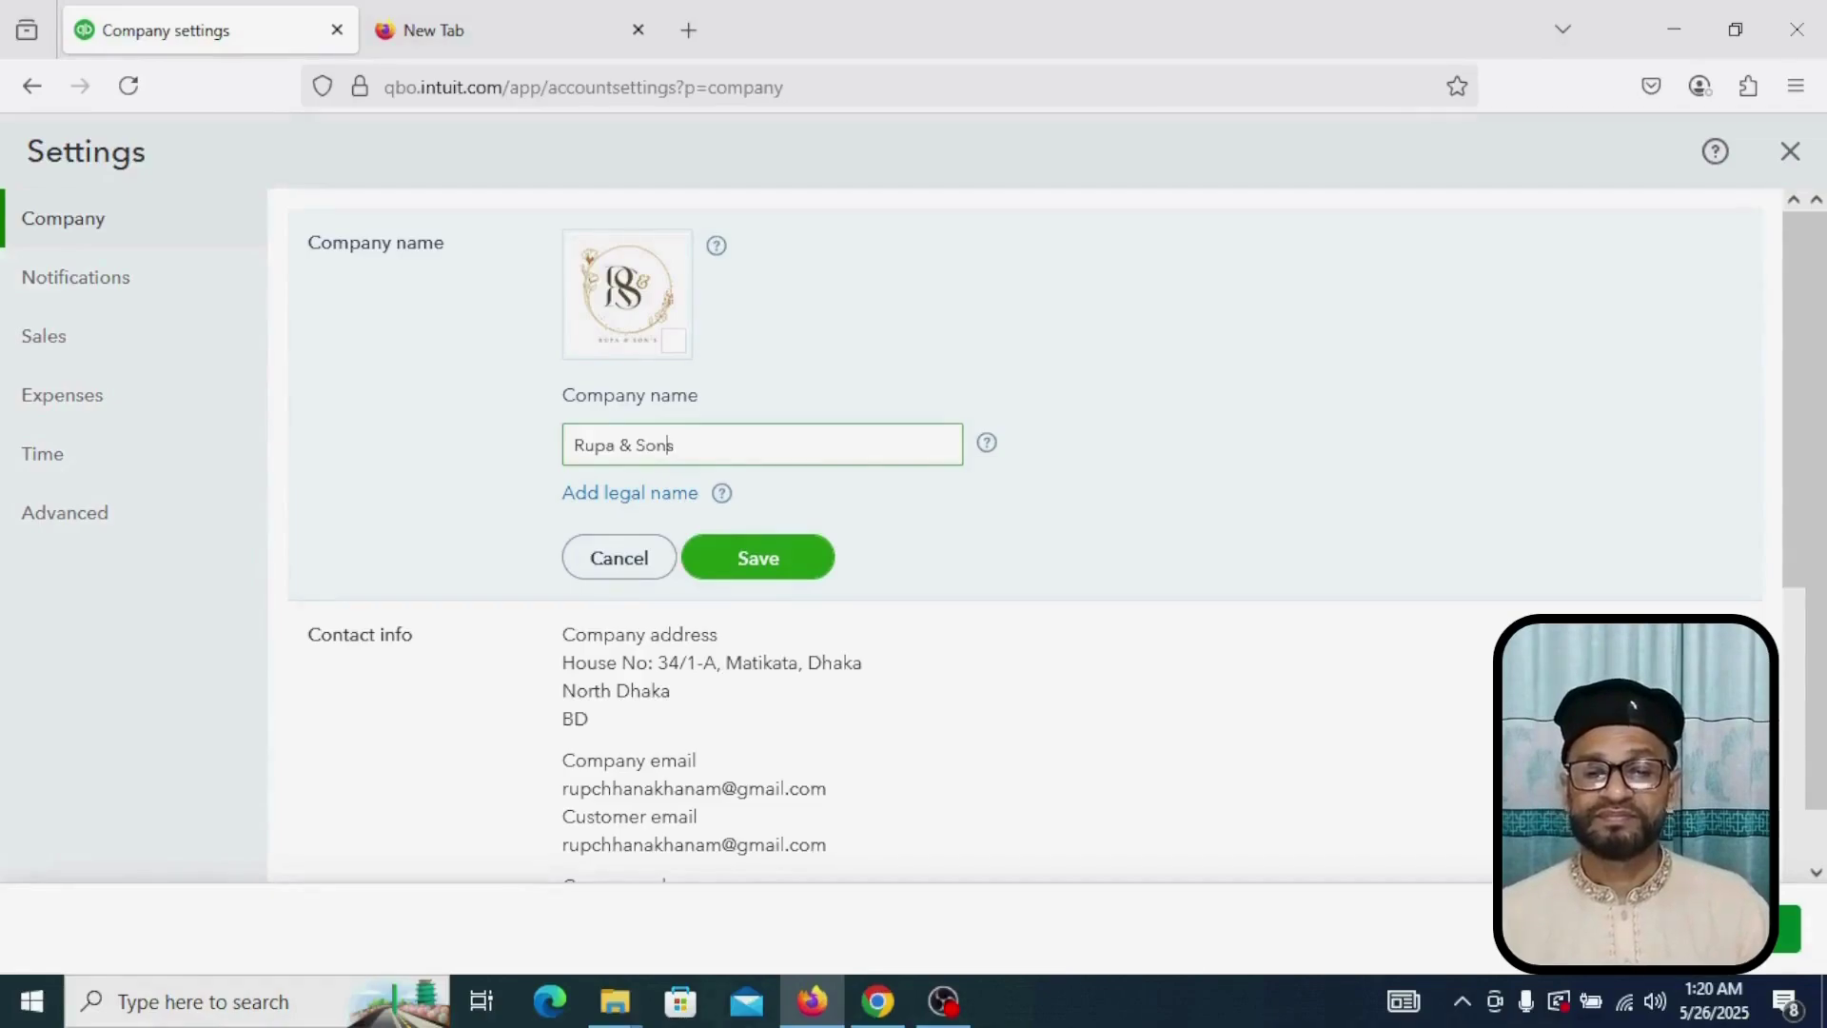
{"action": "type", "text": "'"}
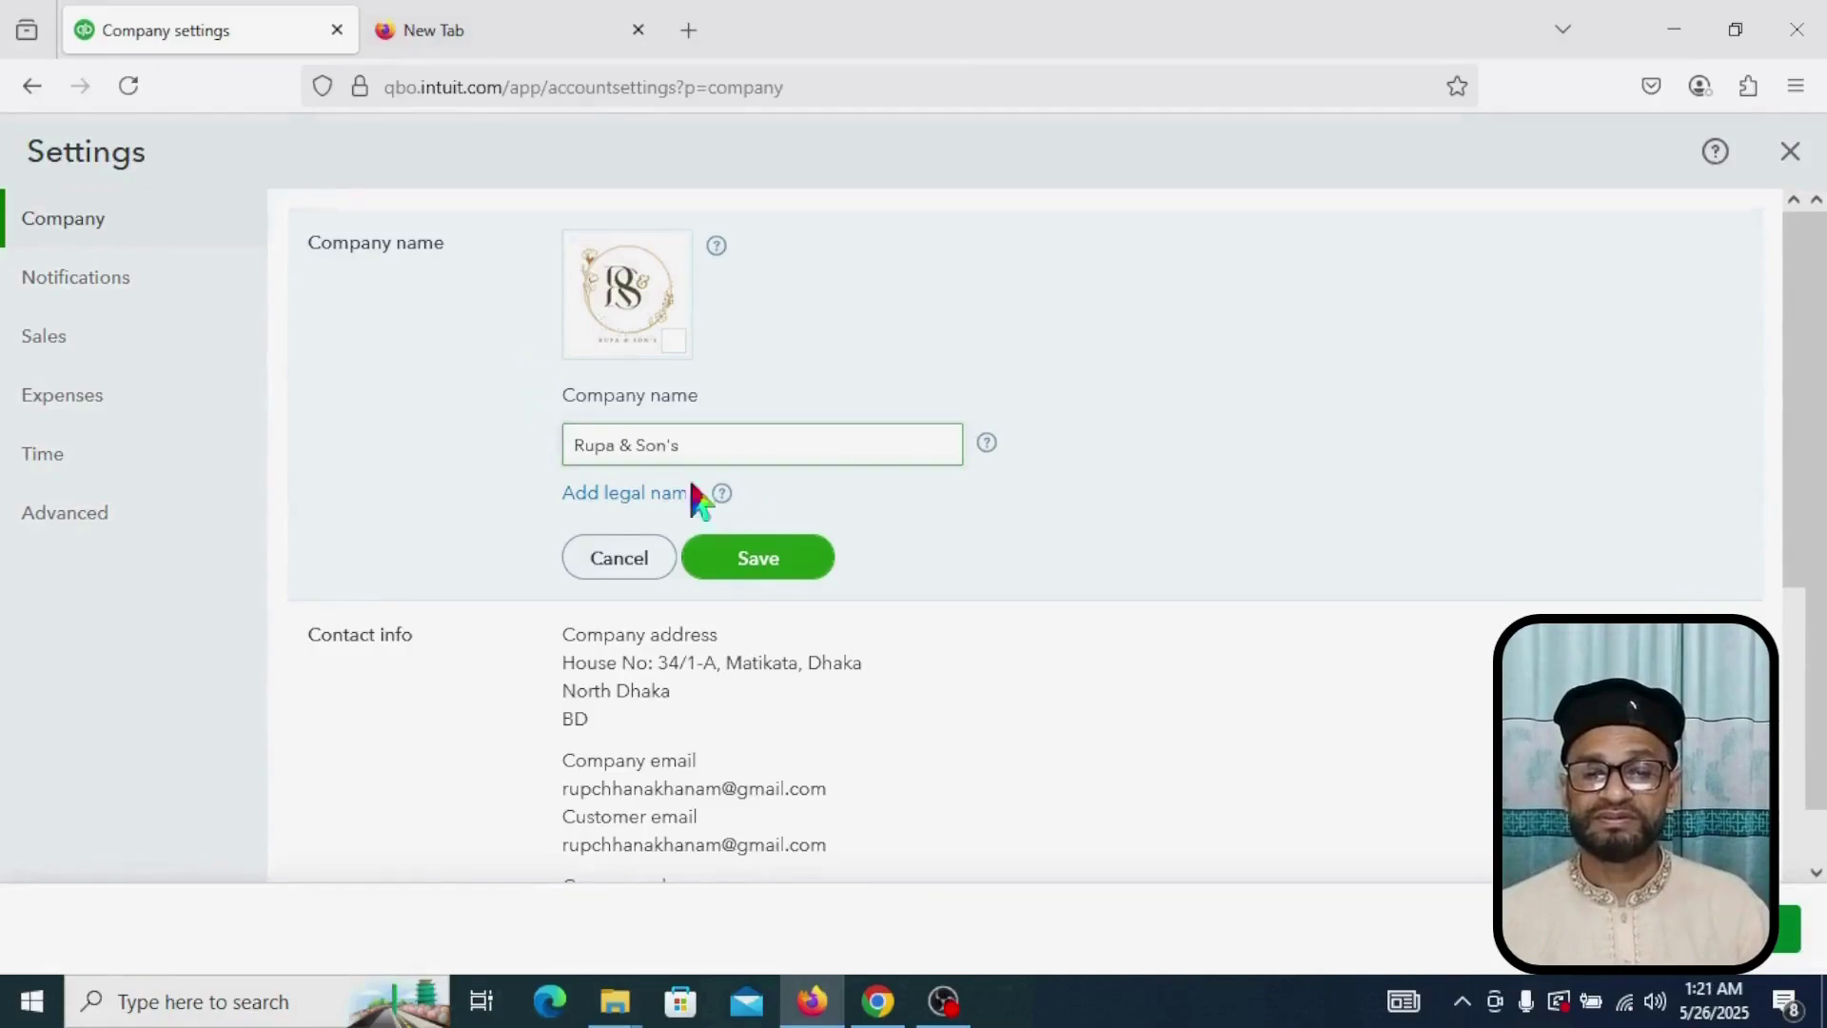
{"action": "left_click", "coordinate": [758, 559]}
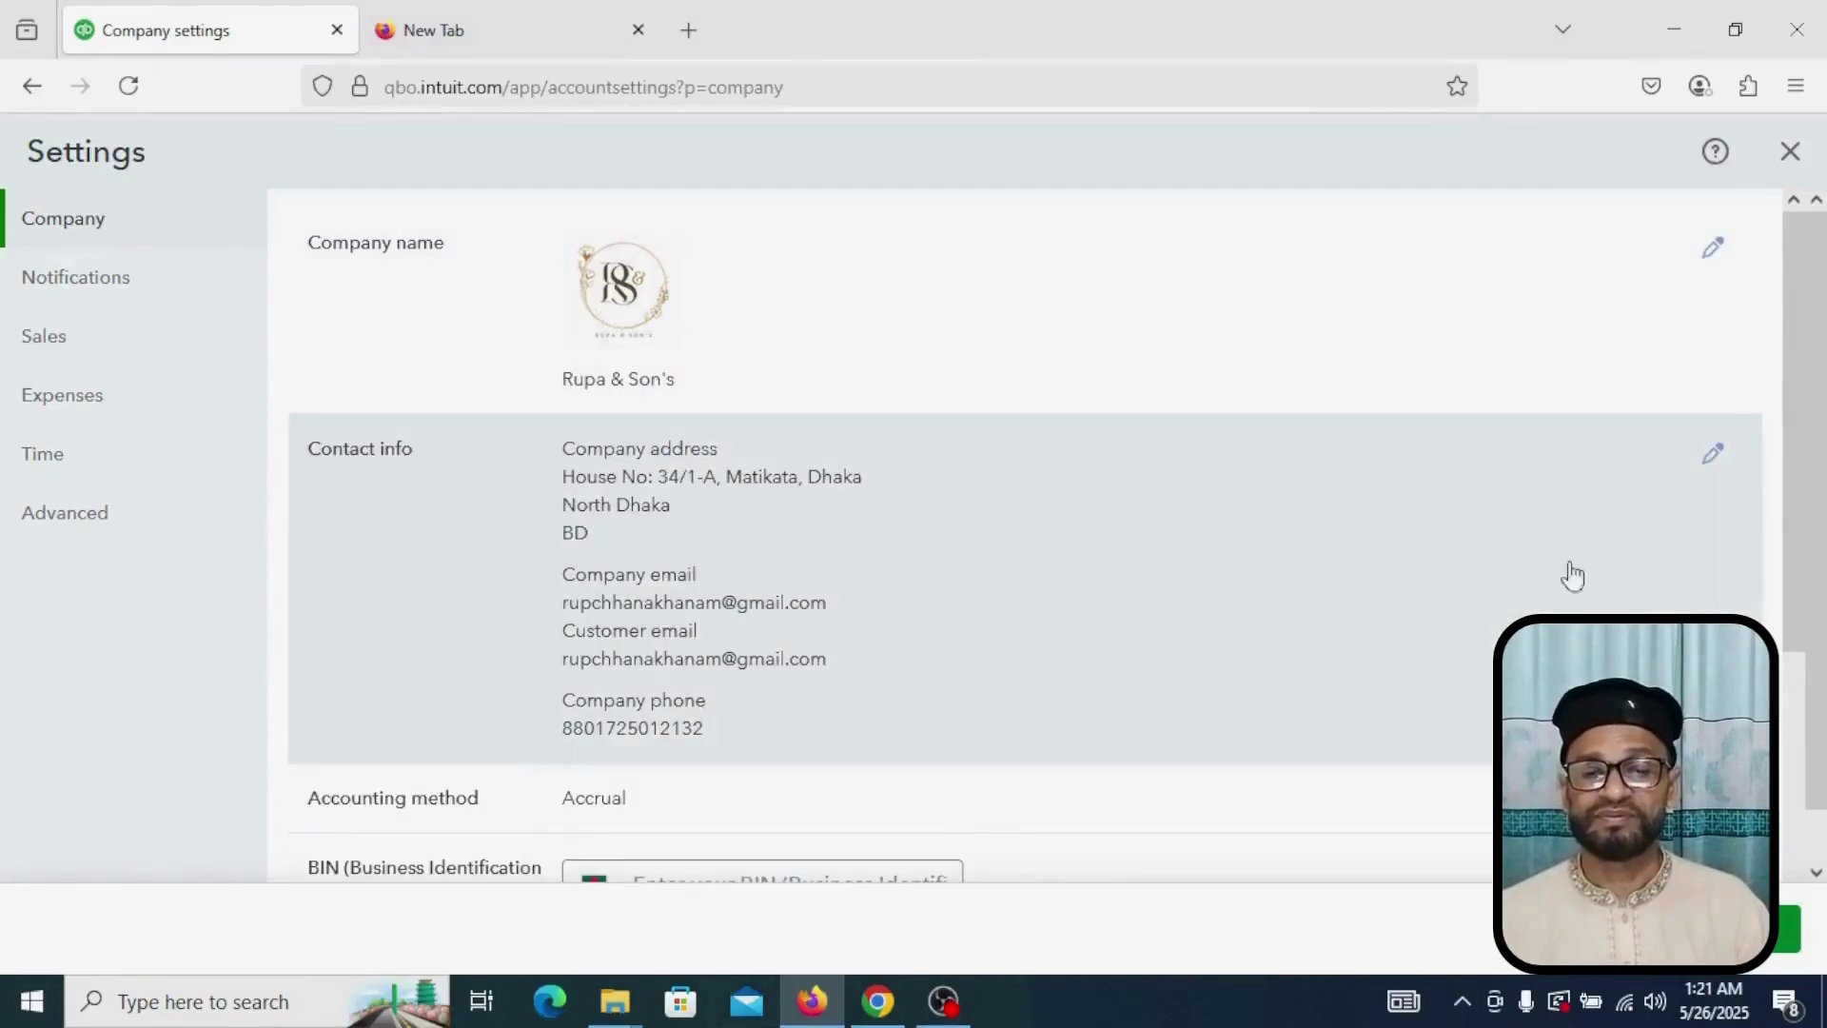
Step: Edit the contact info and add a comma to the end of the company address
{"action": "left_click", "coordinate": [1716, 466]}
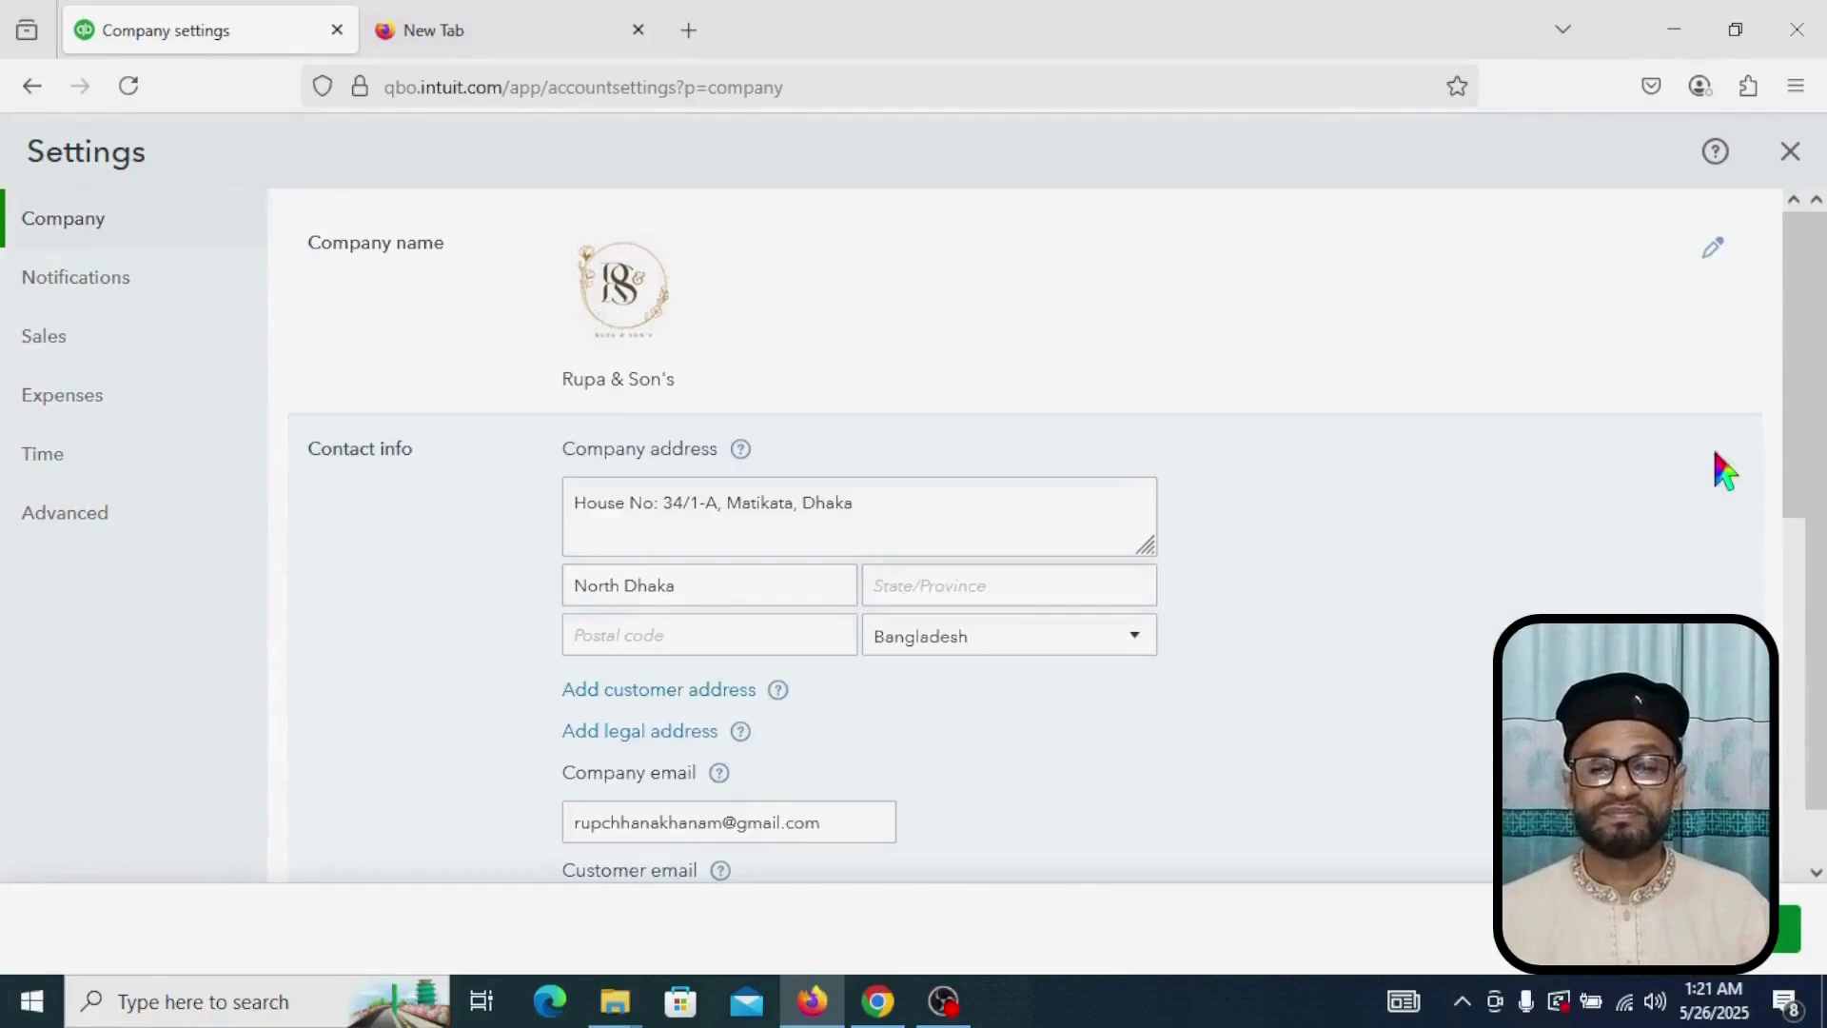
{"action": "triple_click", "coordinate": [579, 505]}
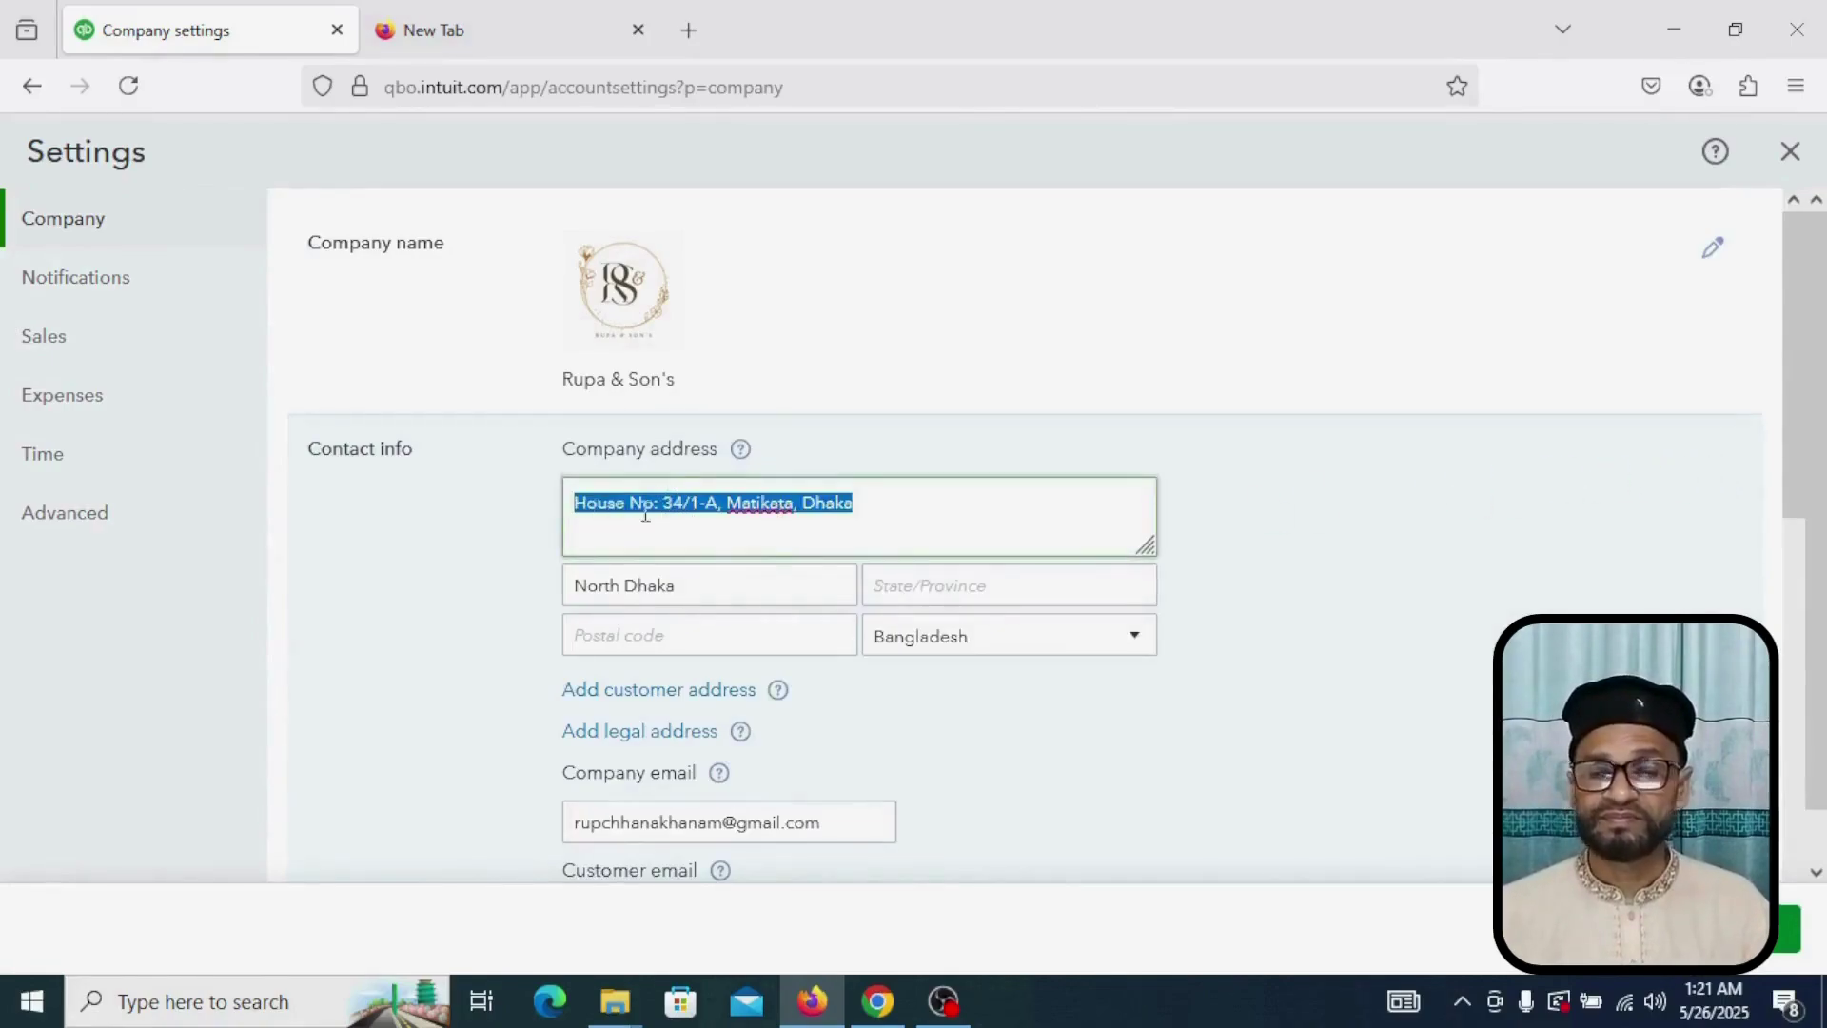
{"action": "left_click", "coordinate": [907, 509]}
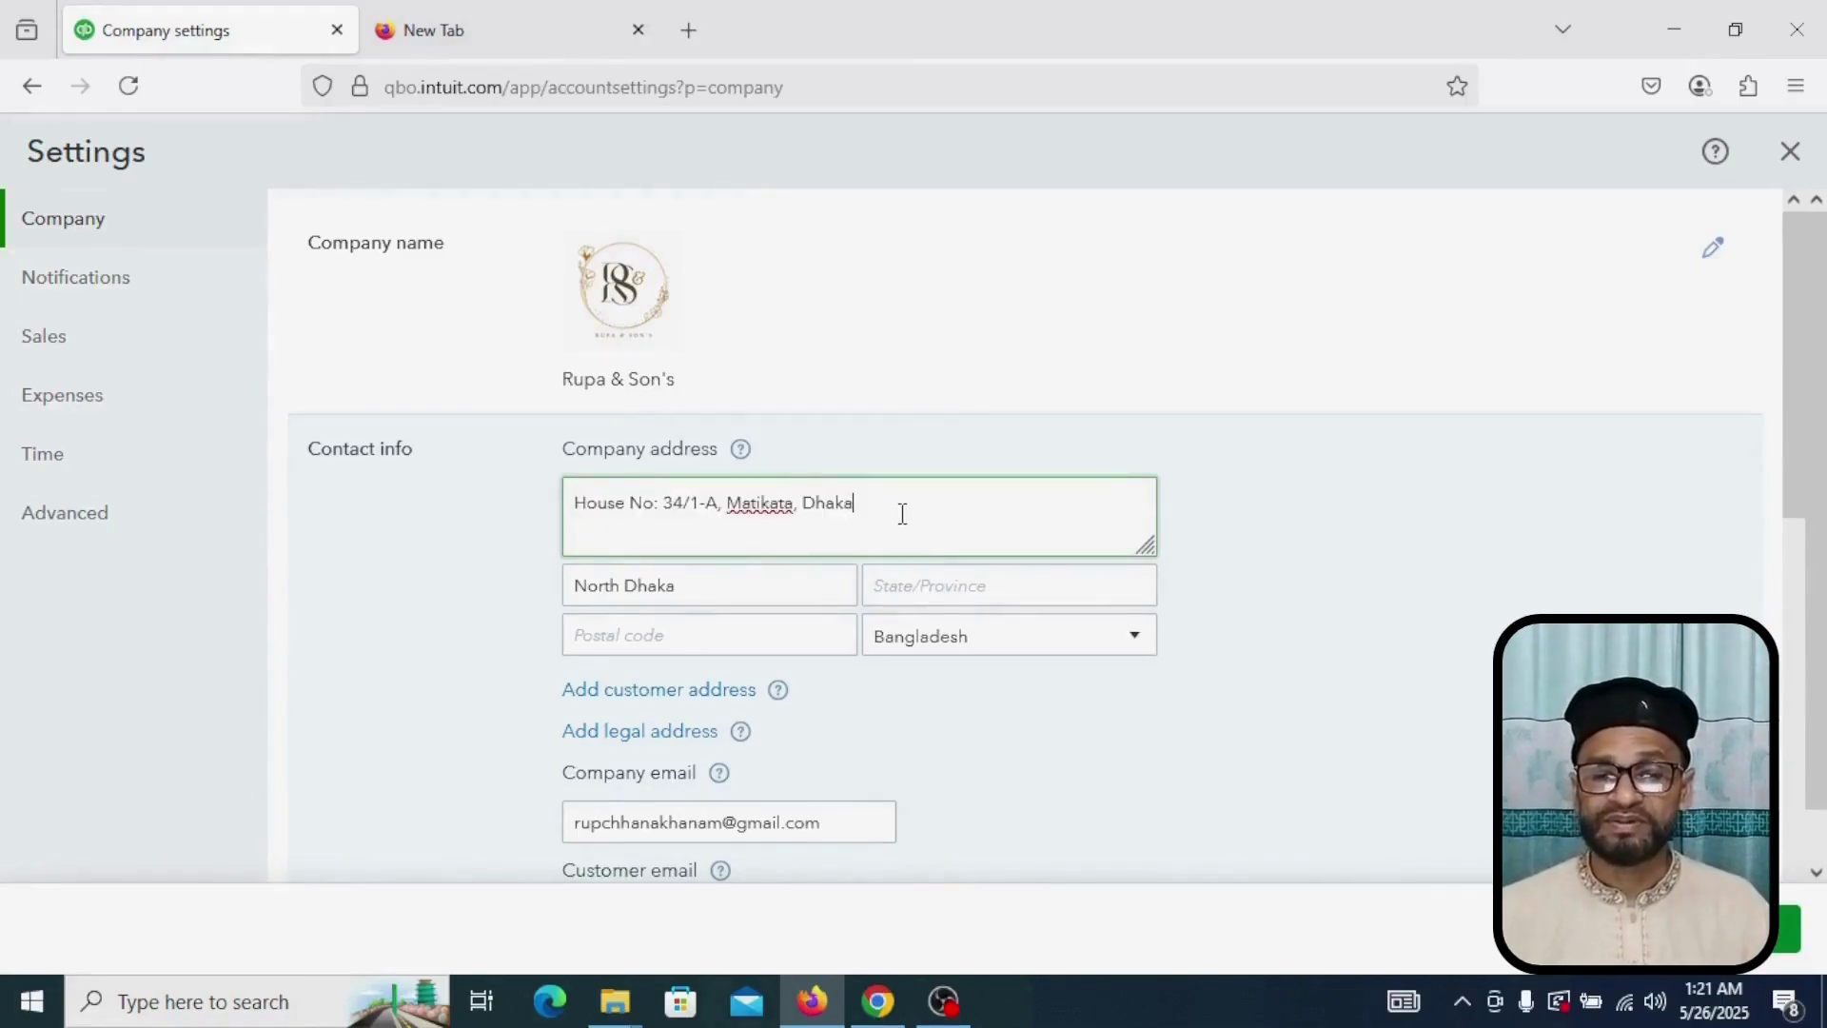
{"action": "type", "text": ","}
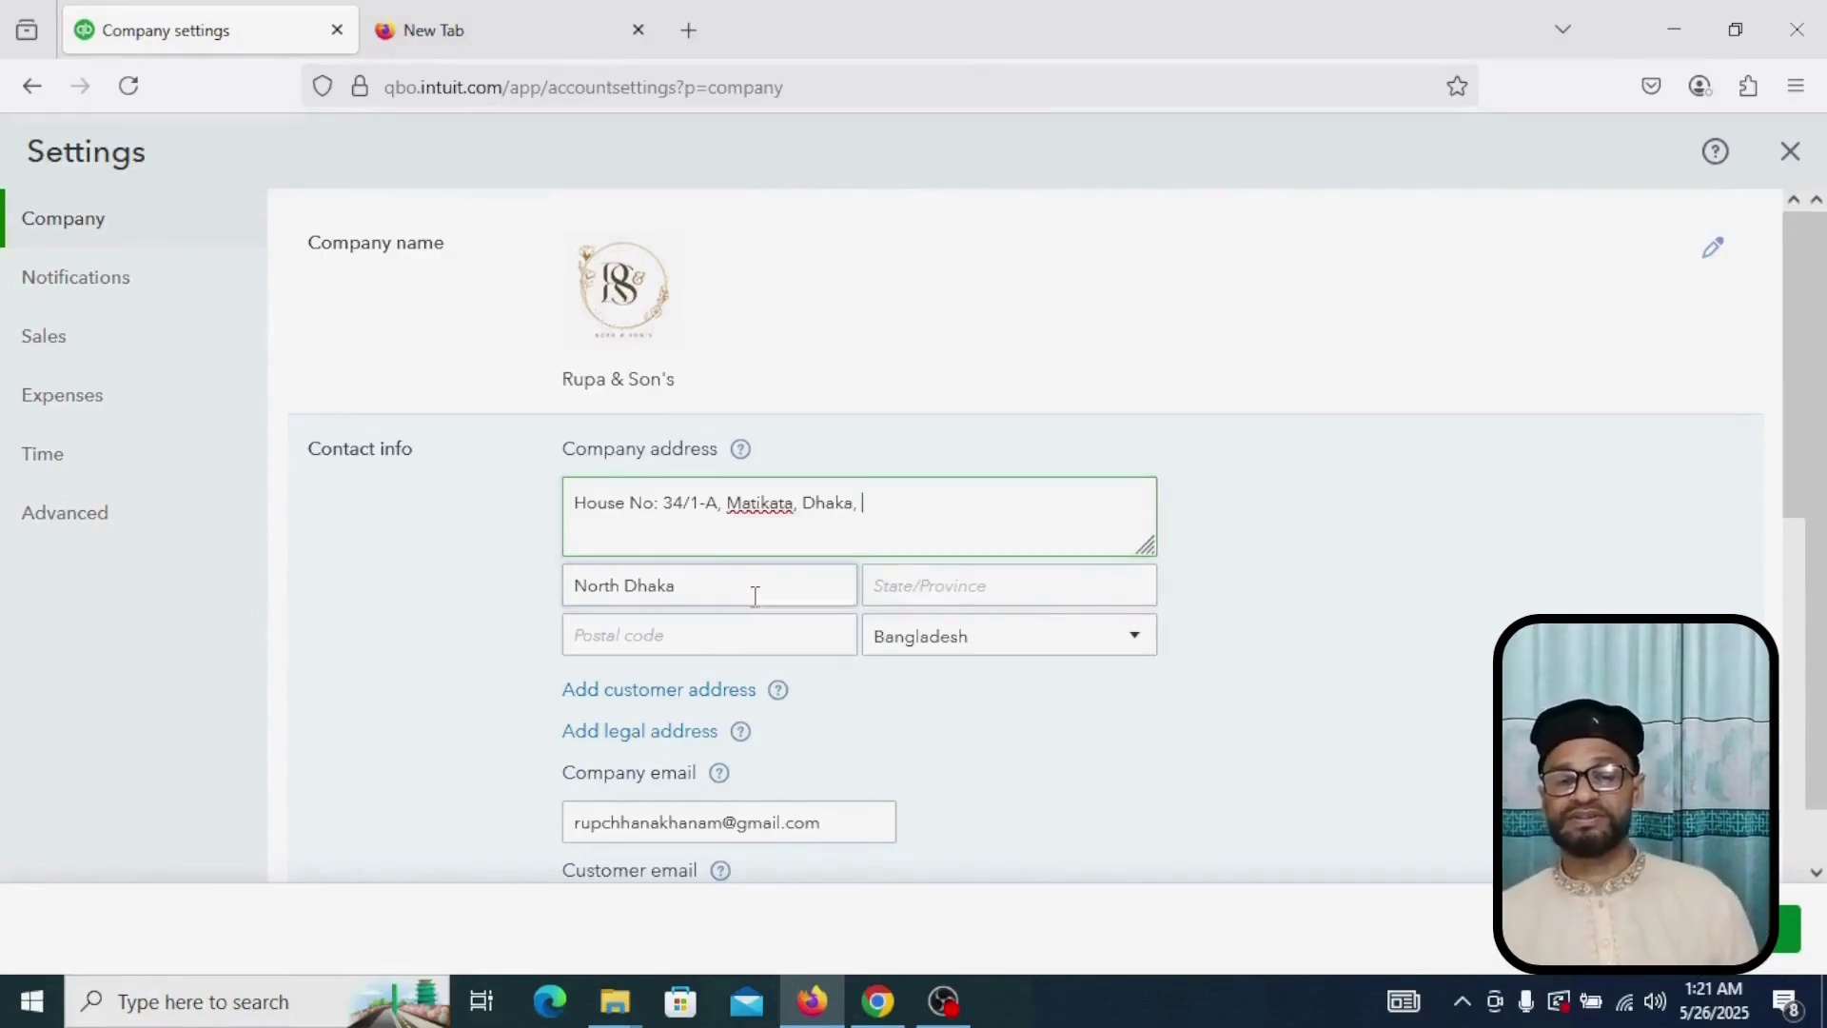
{"action": "key", "text": "Tab"}
Step: Enter postal code 1206 and save the contact info
{"action": "left_click", "coordinate": [722, 630]}
{"action": "type", "text": "1206"}
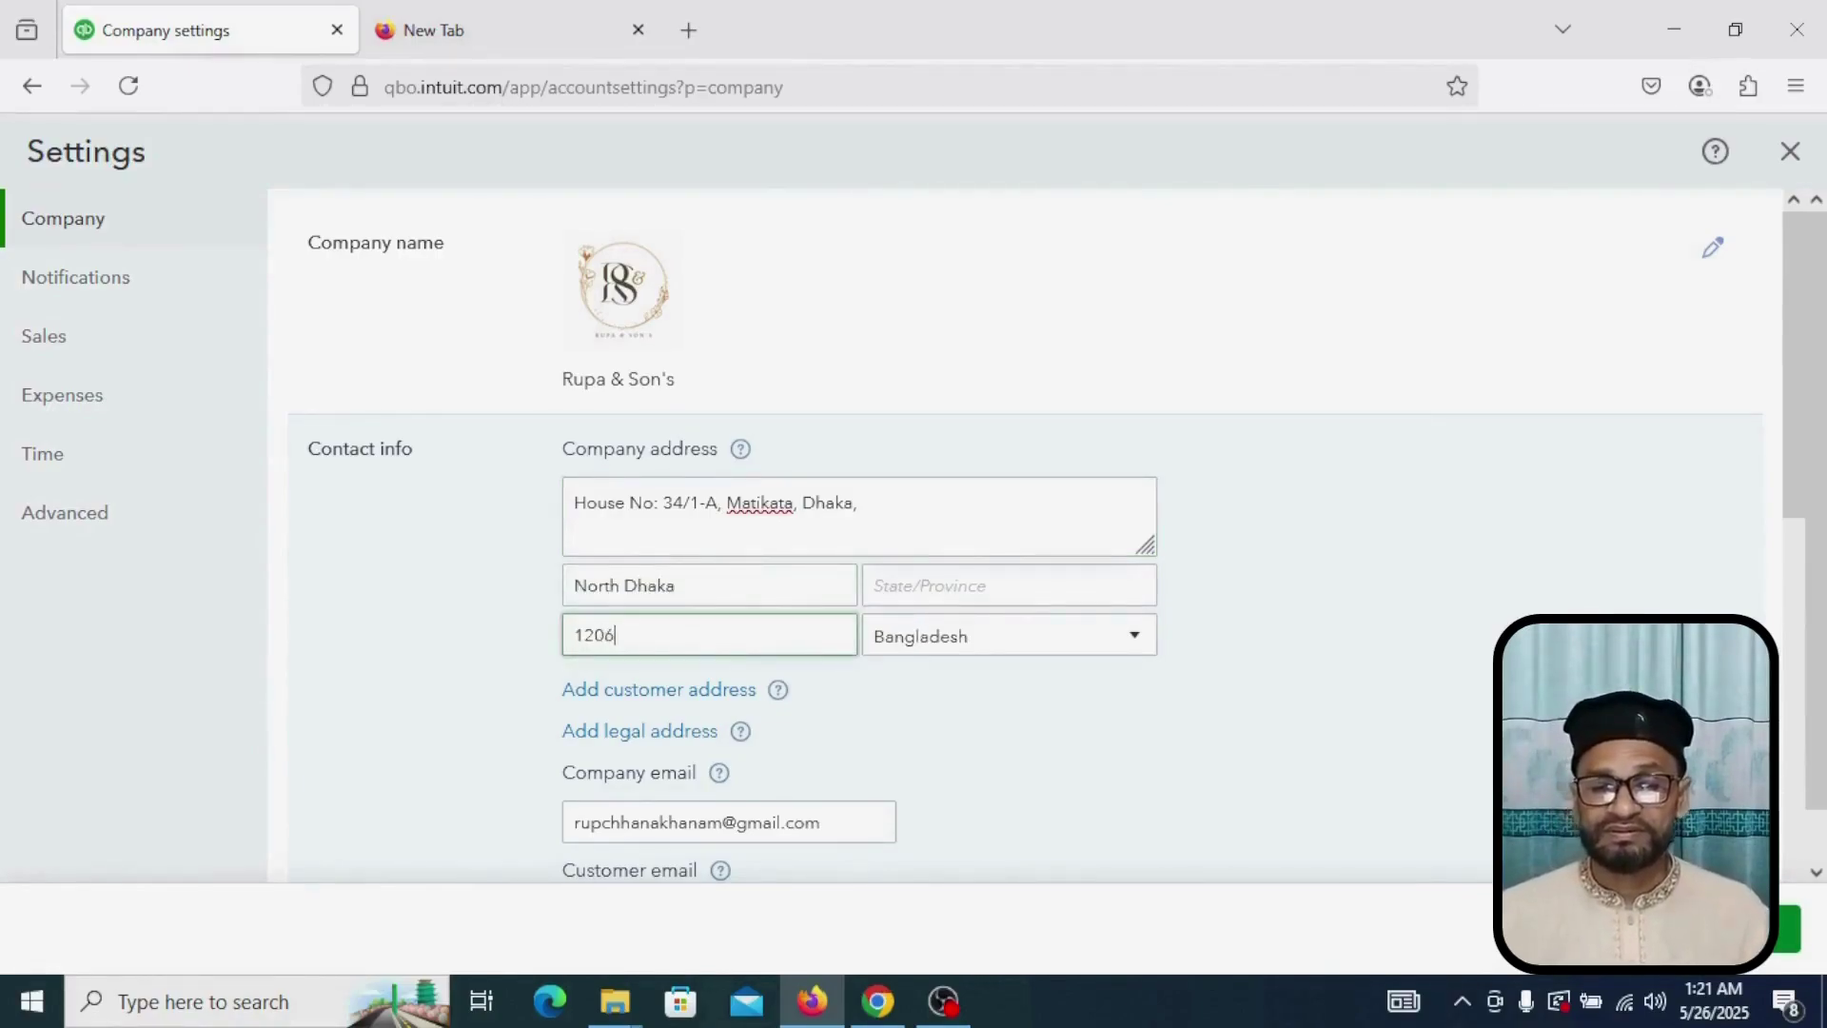
{"action": "scroll", "coordinate": [694, 609], "scroll_direction": "down", "scroll_amount": 4}
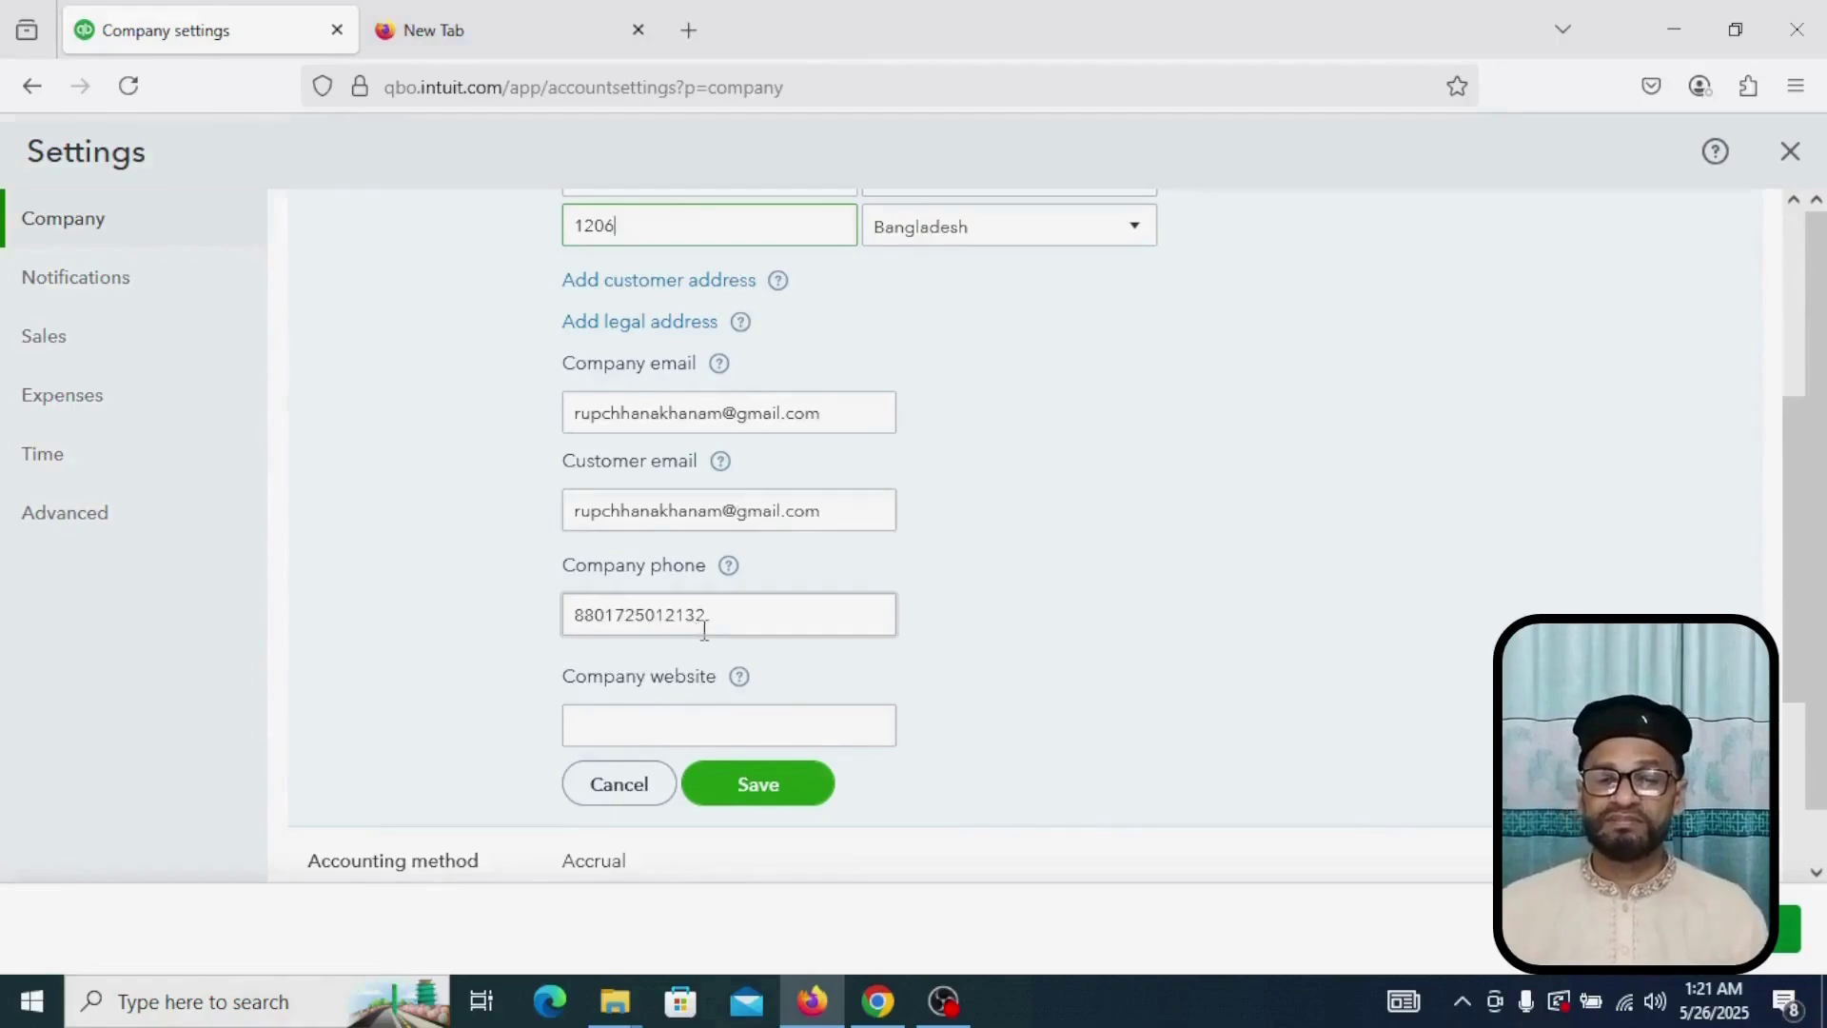
{"action": "double_click", "coordinate": [750, 604]}
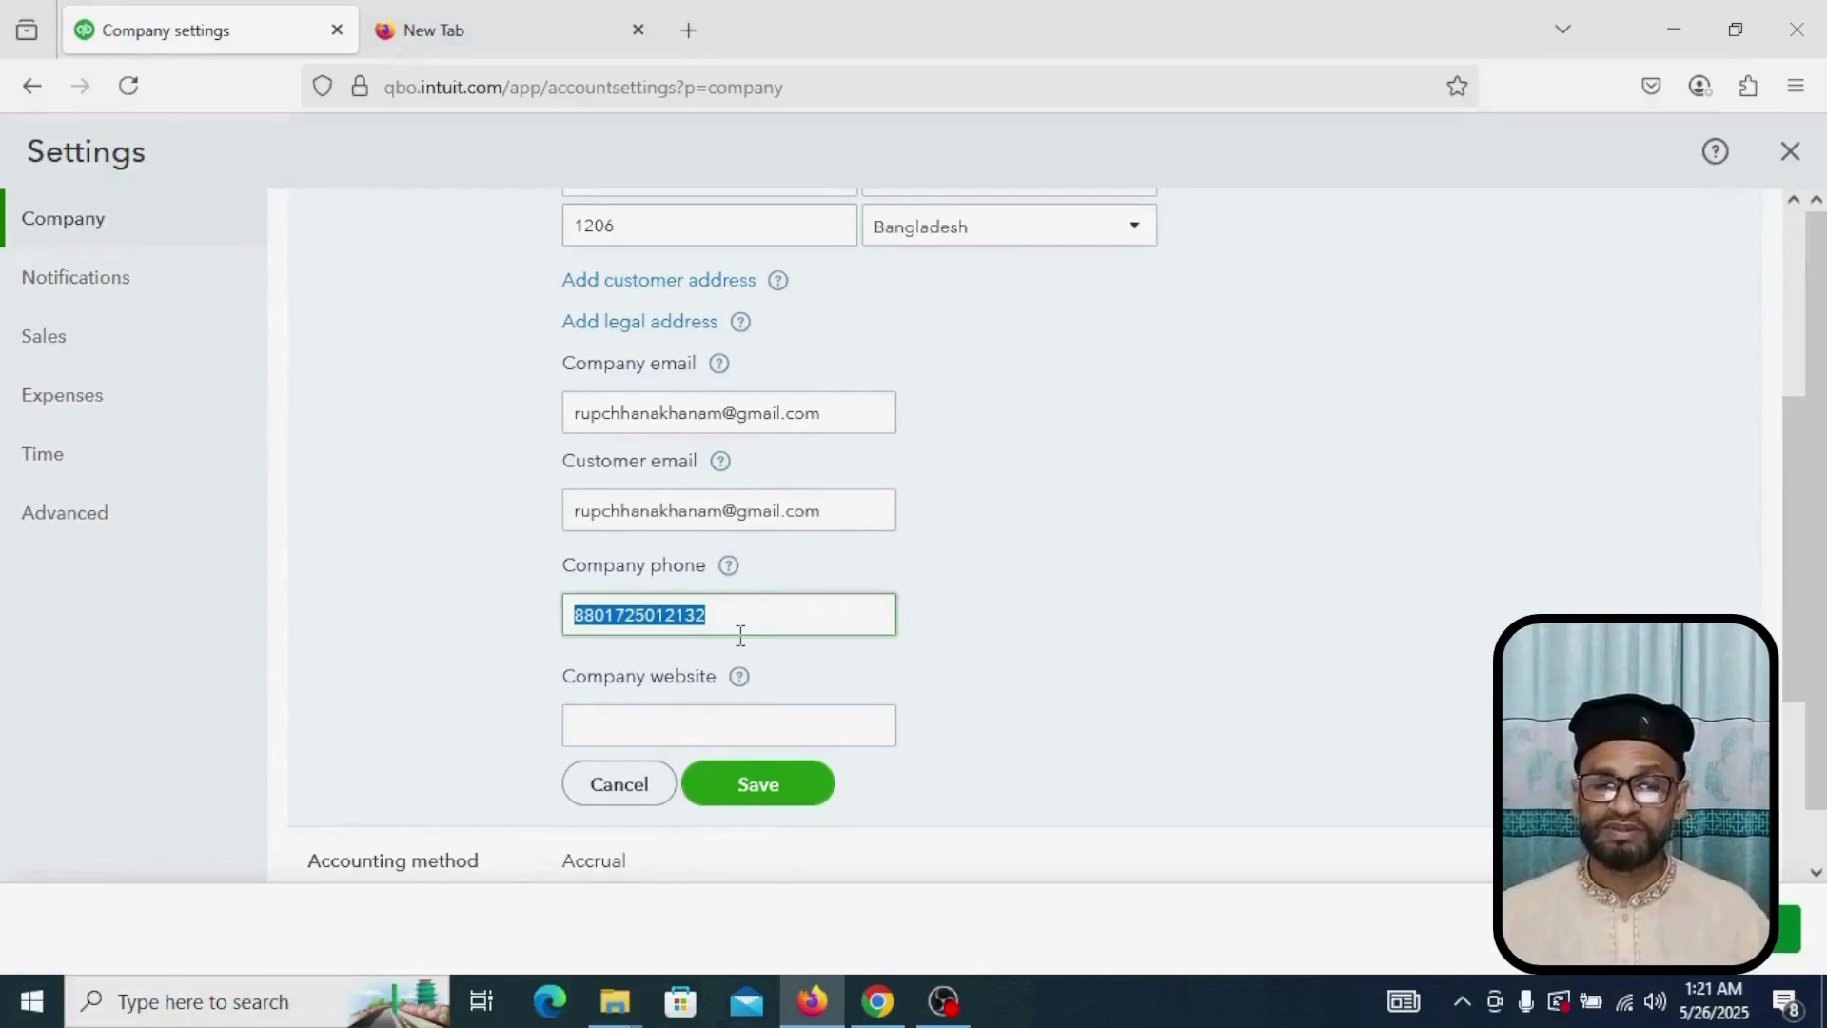
{"action": "left_click", "coordinate": [790, 724]}
{"action": "left_click", "coordinate": [788, 803]}
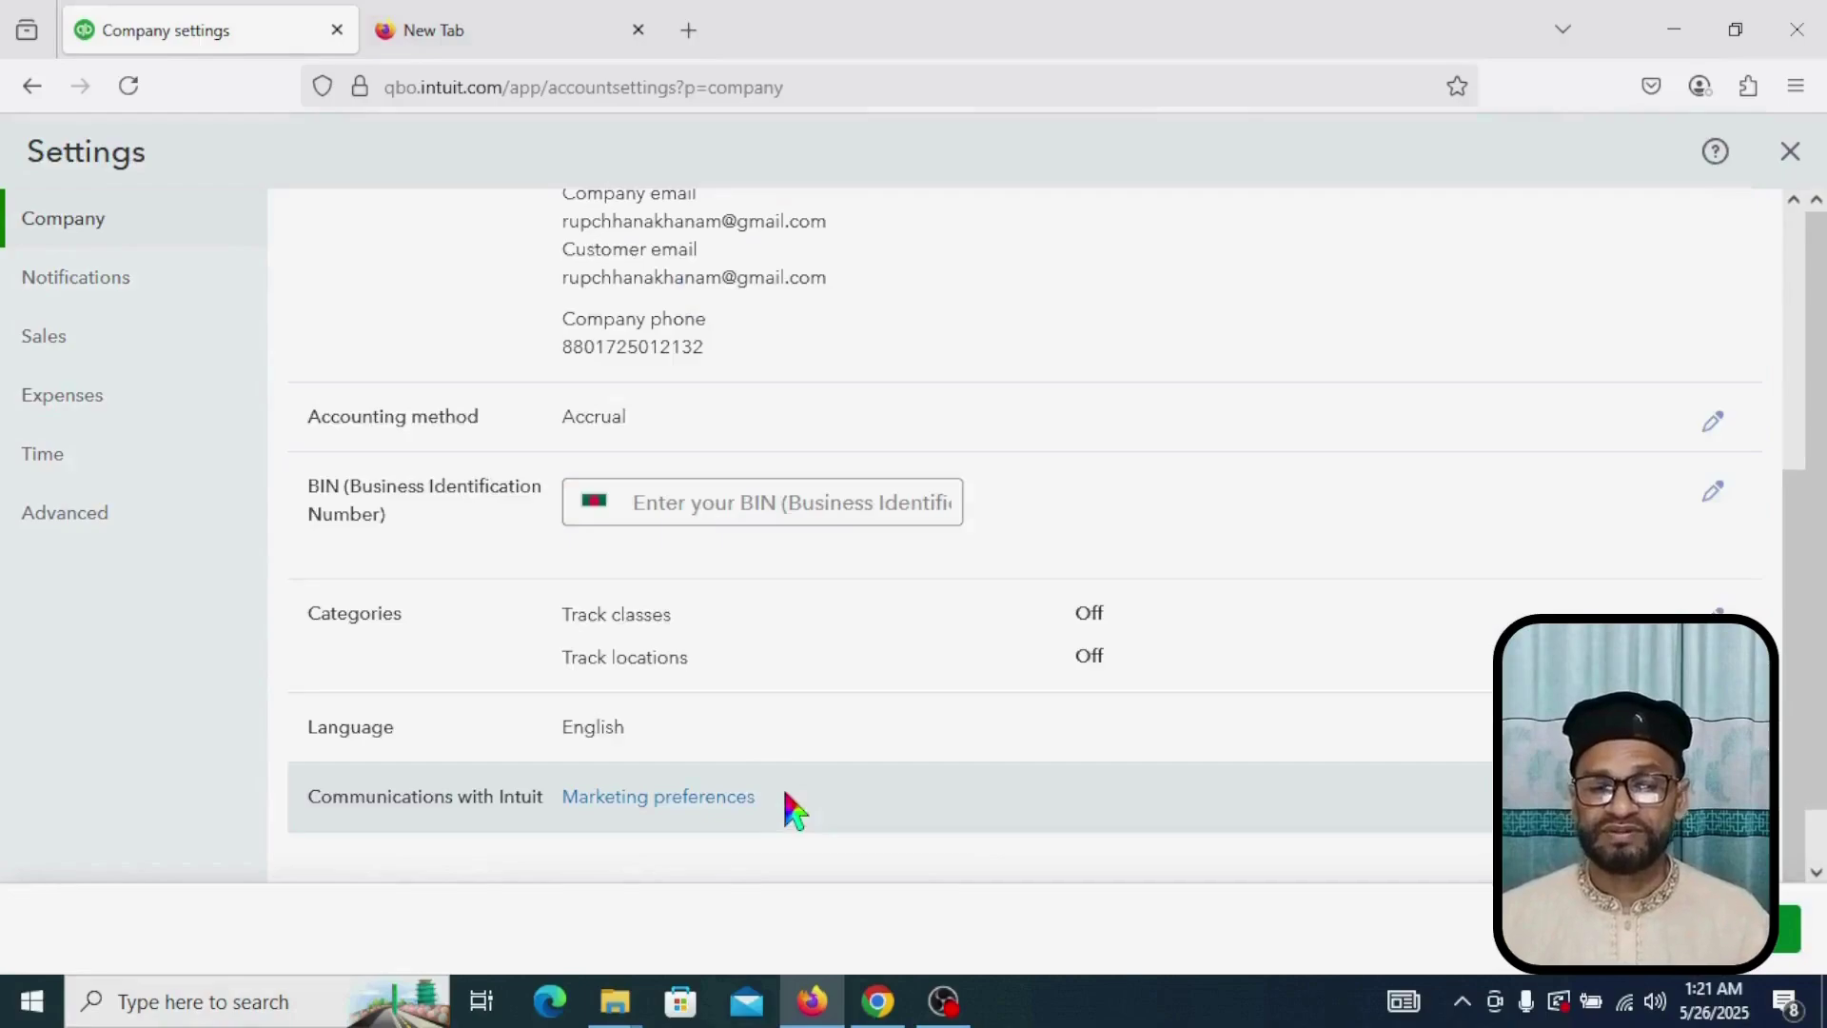
{"action": "scroll", "coordinate": [766, 325], "scroll_direction": "down", "scroll_amount": 1}
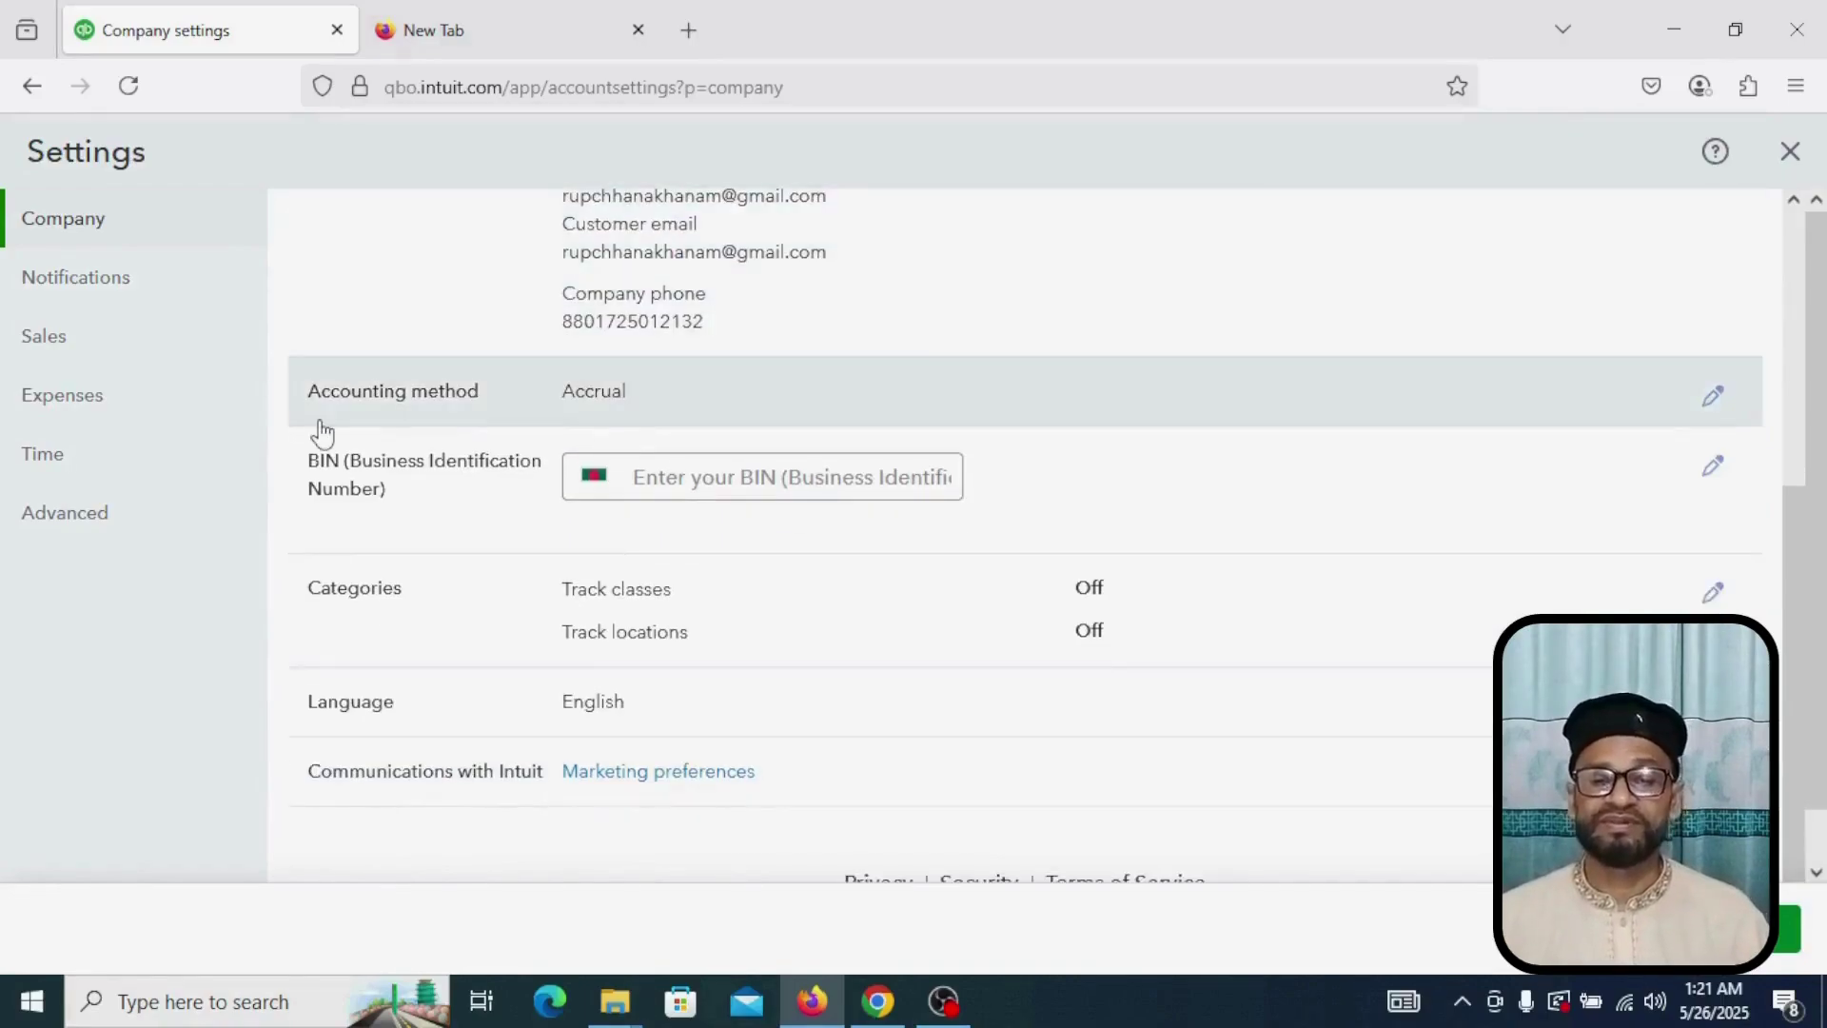
{"action": "left_click", "coordinate": [1714, 398]}
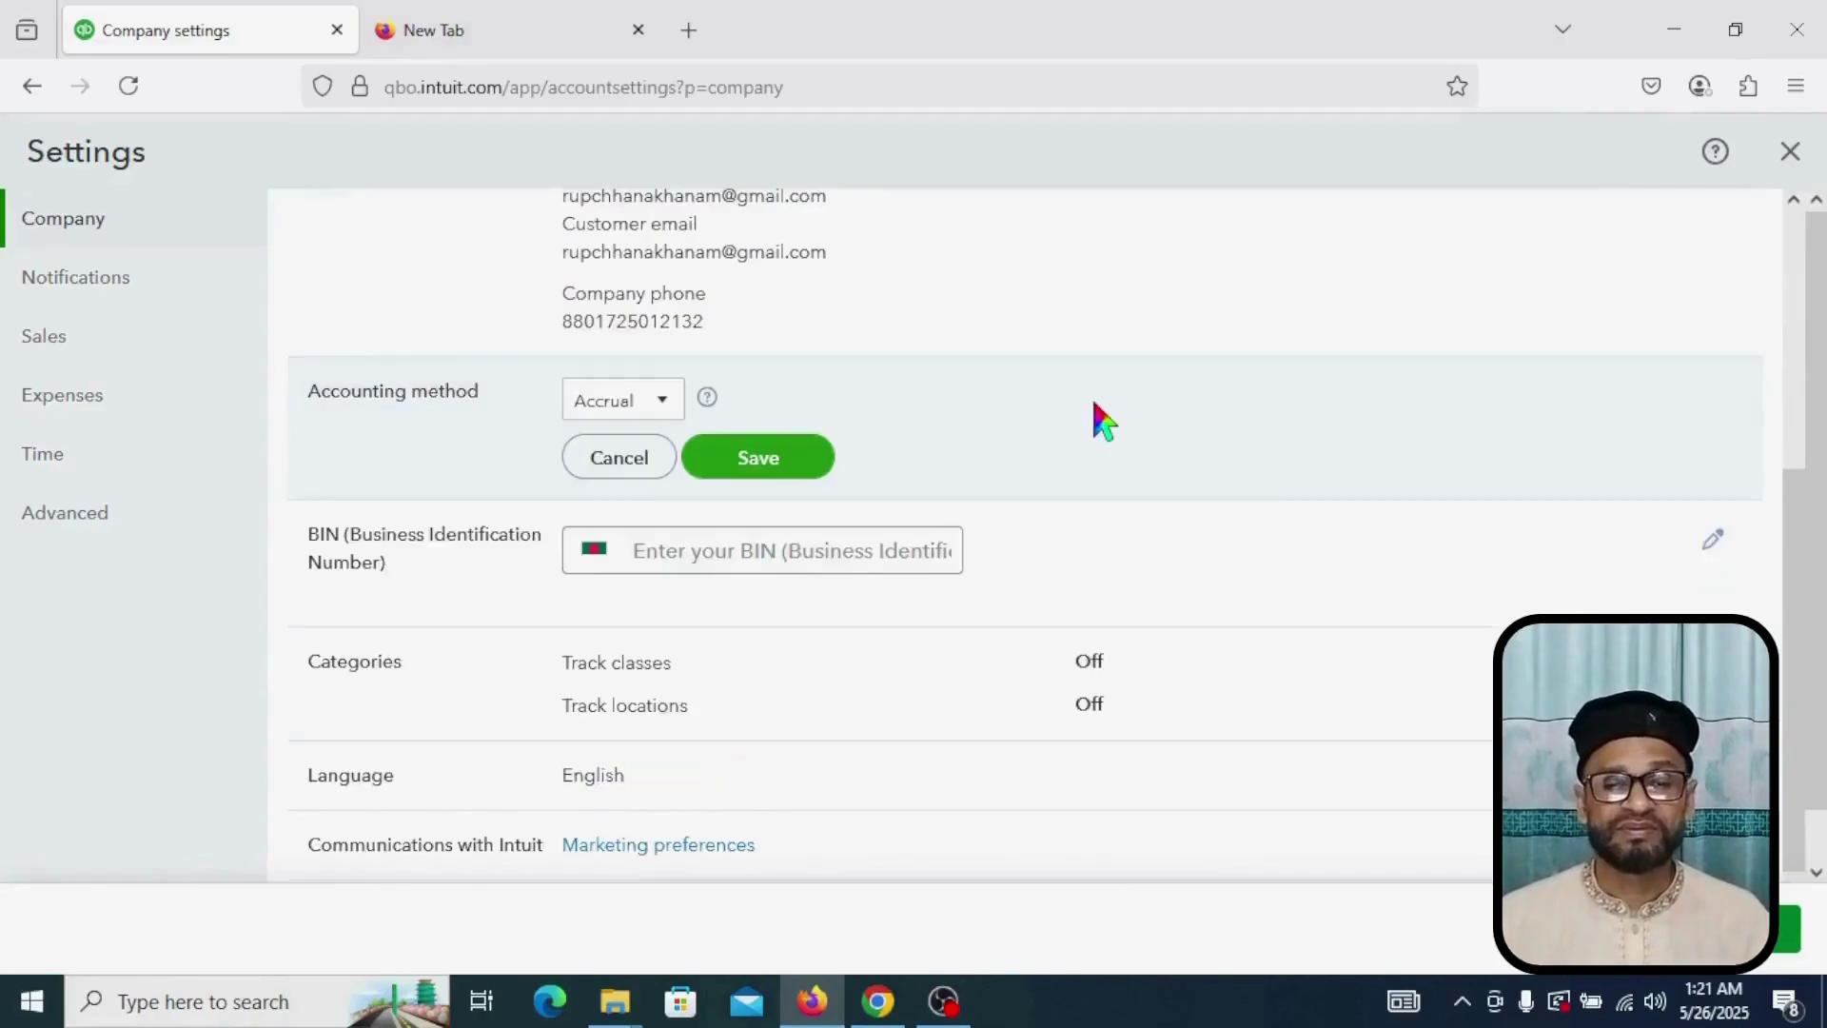
{"action": "left_click", "coordinate": [667, 409]}
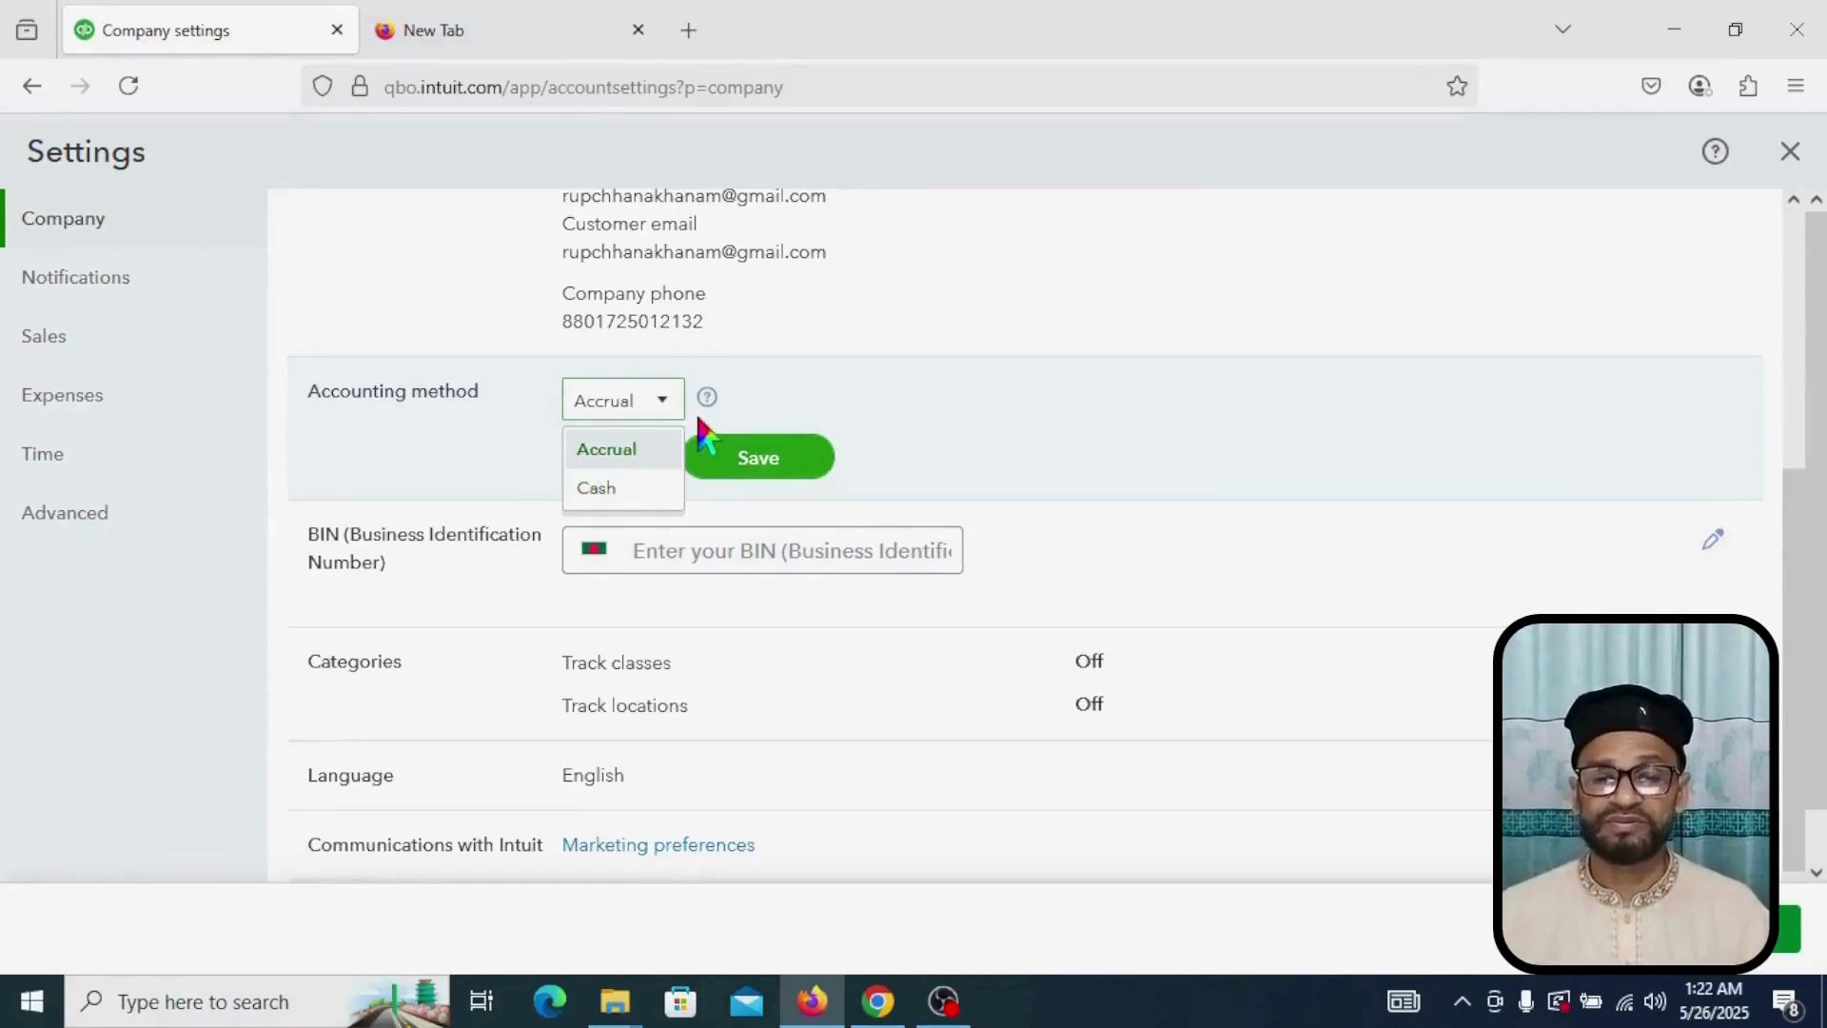
{"action": "left_click", "coordinate": [644, 451]}
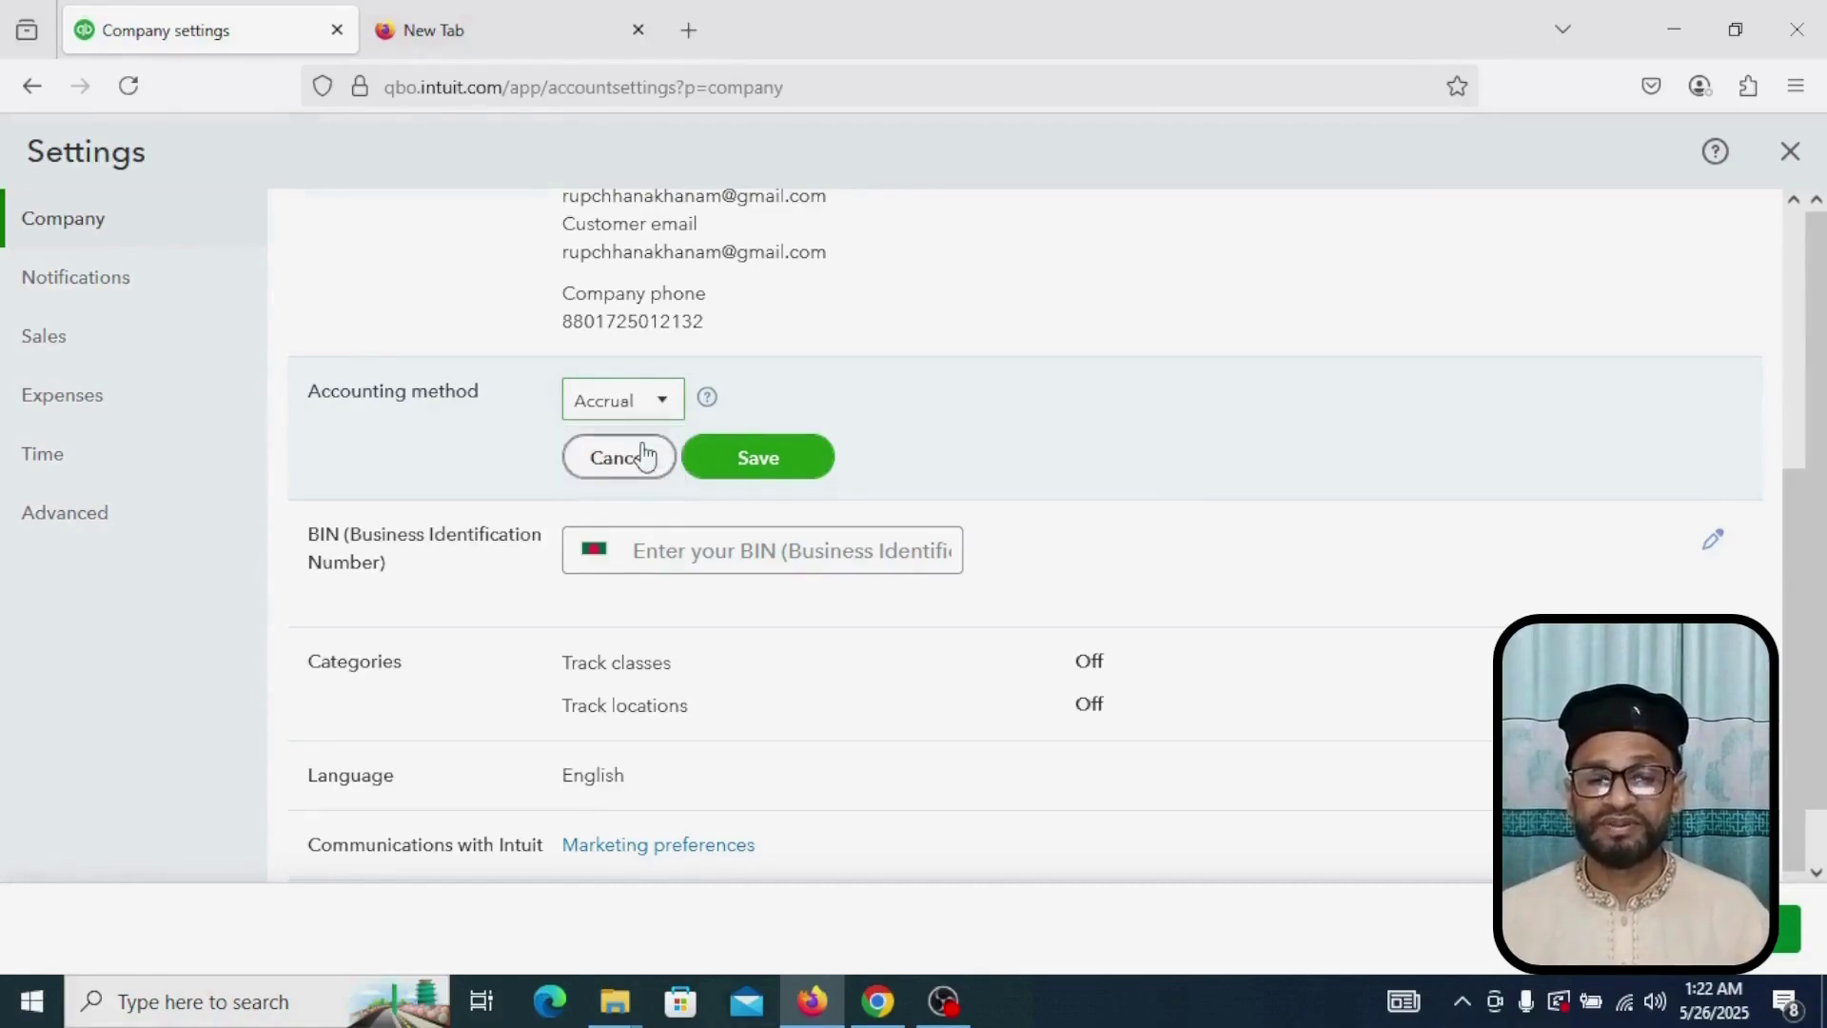
{"action": "left_click", "coordinate": [776, 461]}
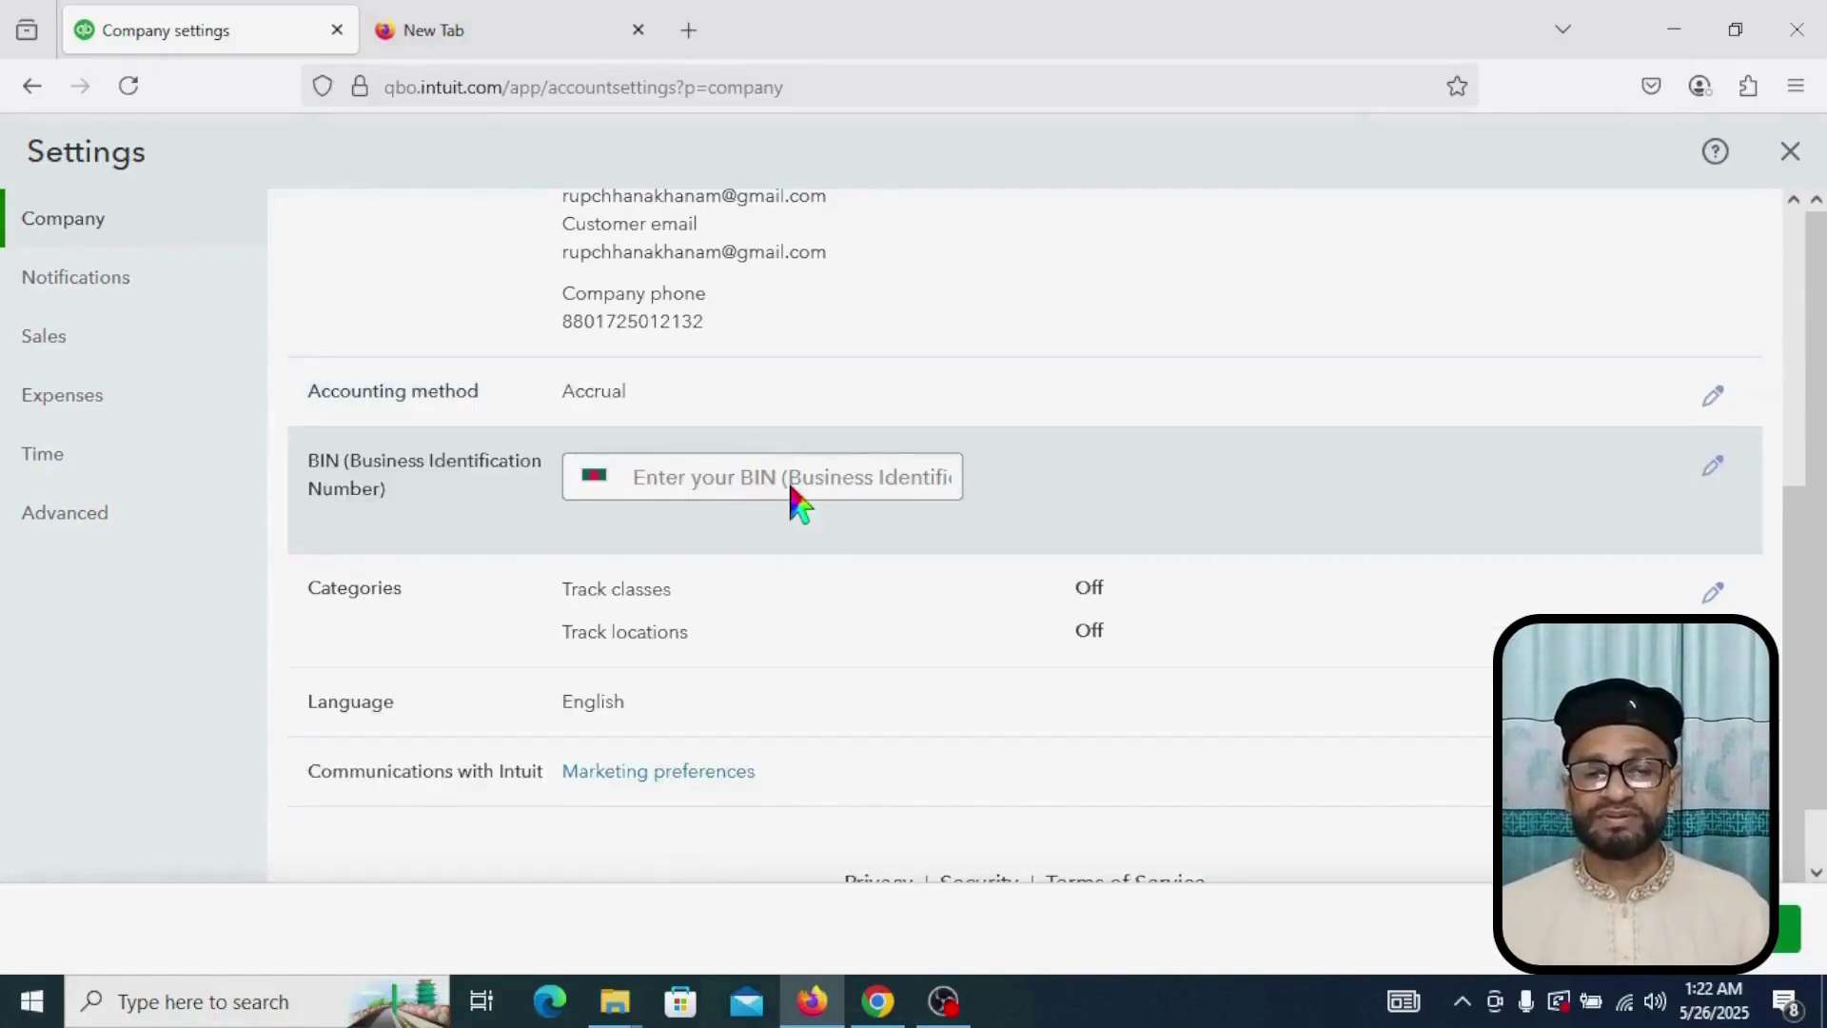
{"action": "scroll", "coordinate": [790, 485], "scroll_direction": "down", "scroll_amount": 1}
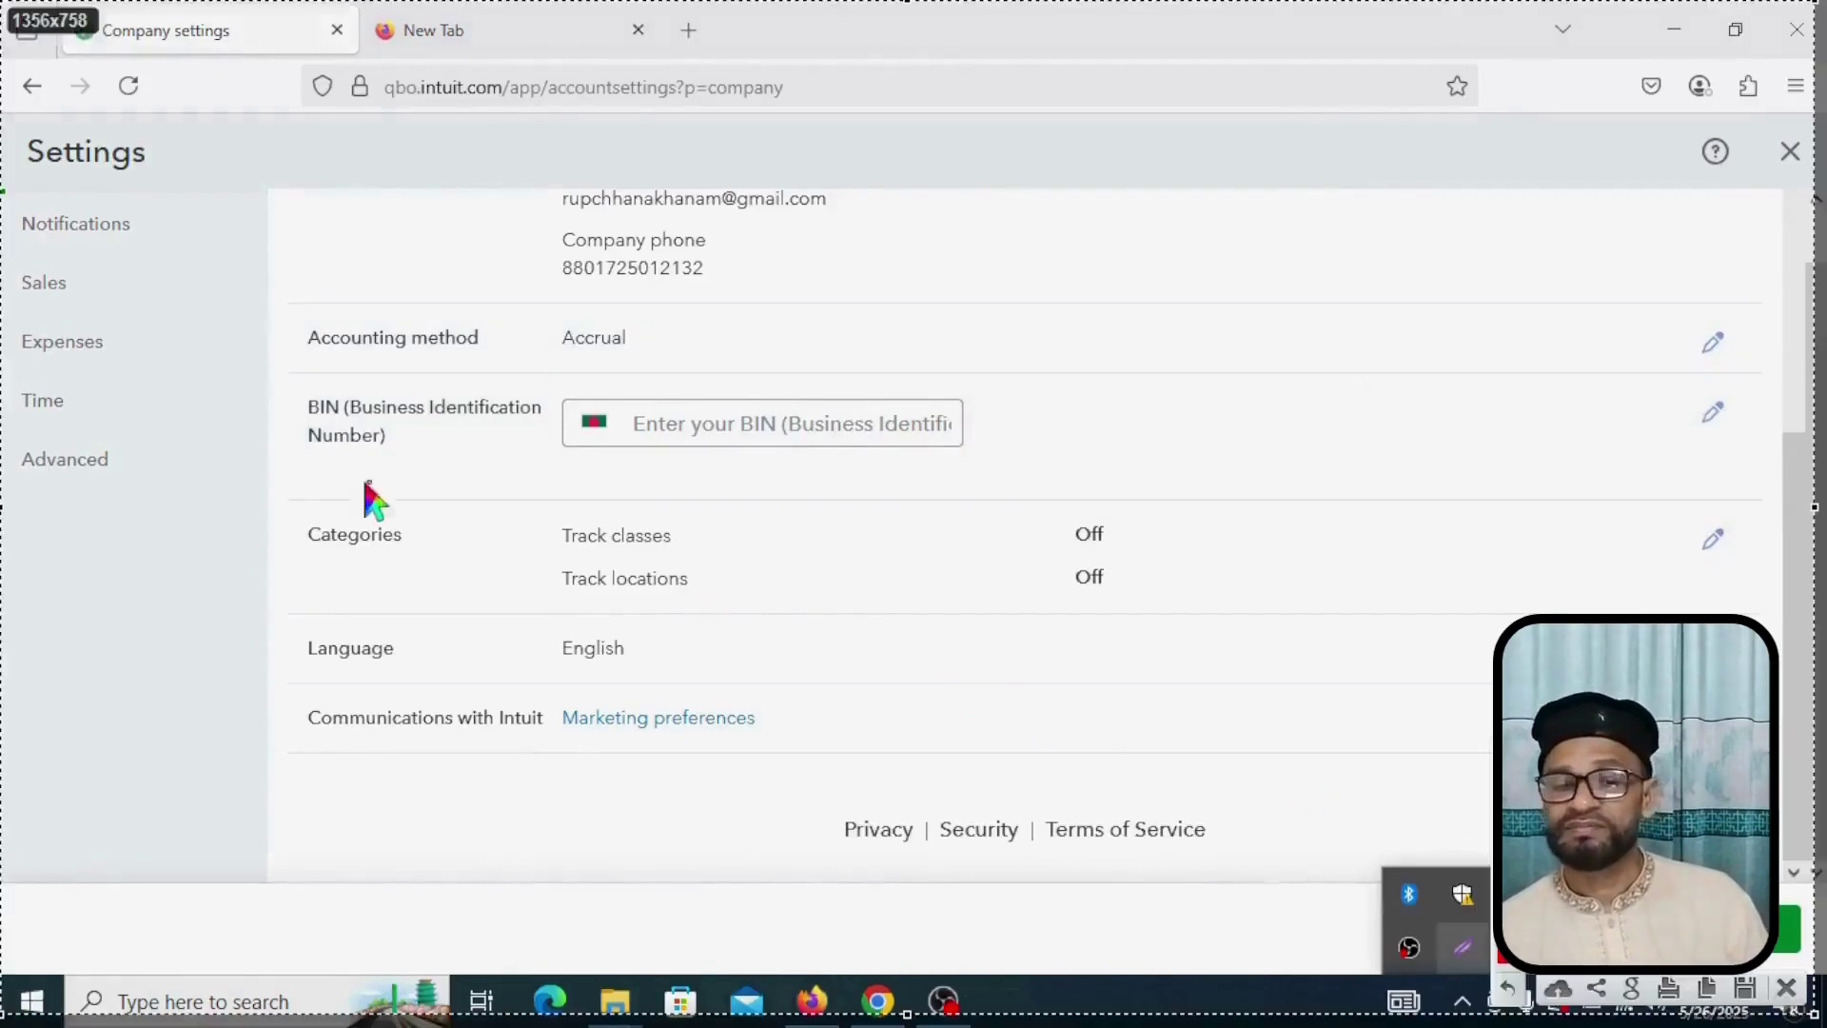
{"action": "mouse_move", "coordinate": [7, 424]}
{"action": "left_mouse_down"}
{"action": "mouse_move", "coordinate": [8, 481]}
{"action": "mouse_move", "coordinate": [142, 516]}
{"action": "left_mouse_up"}
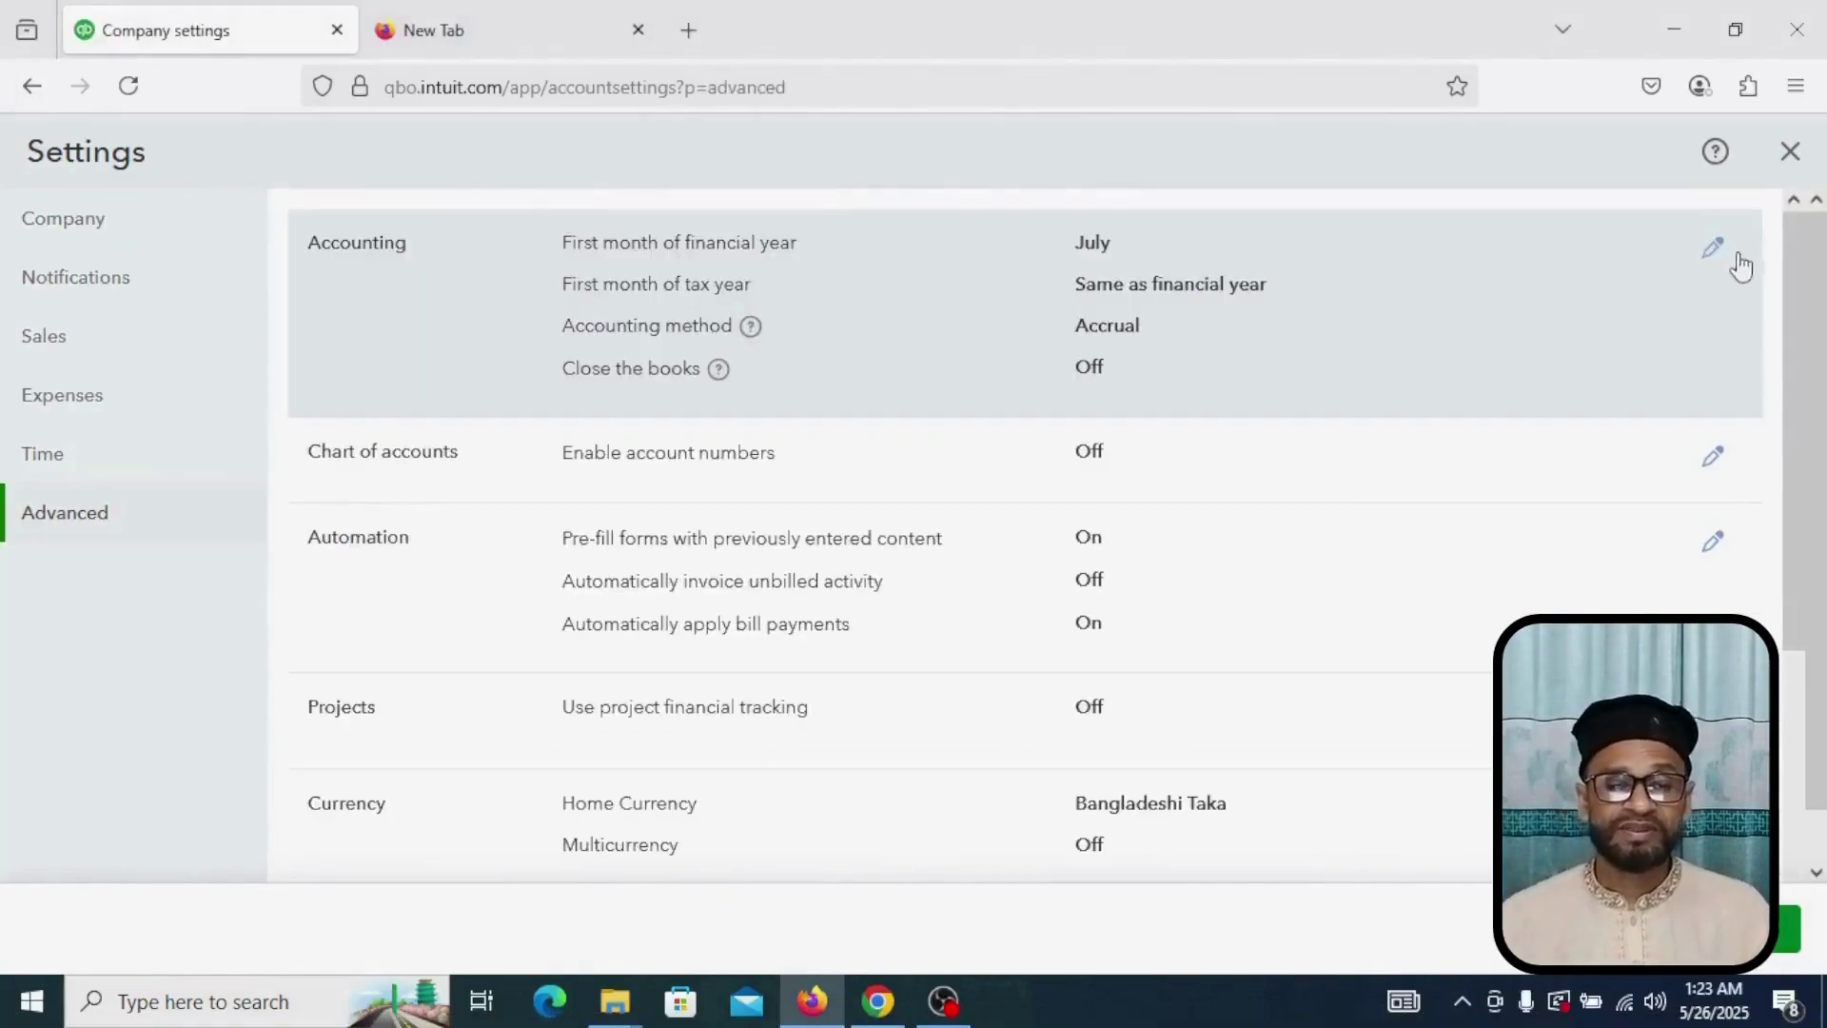
Step: Save the Accounting settings unchanged, keeping the July year start and Accrual method
{"action": "left_click", "coordinate": [1714, 250]}
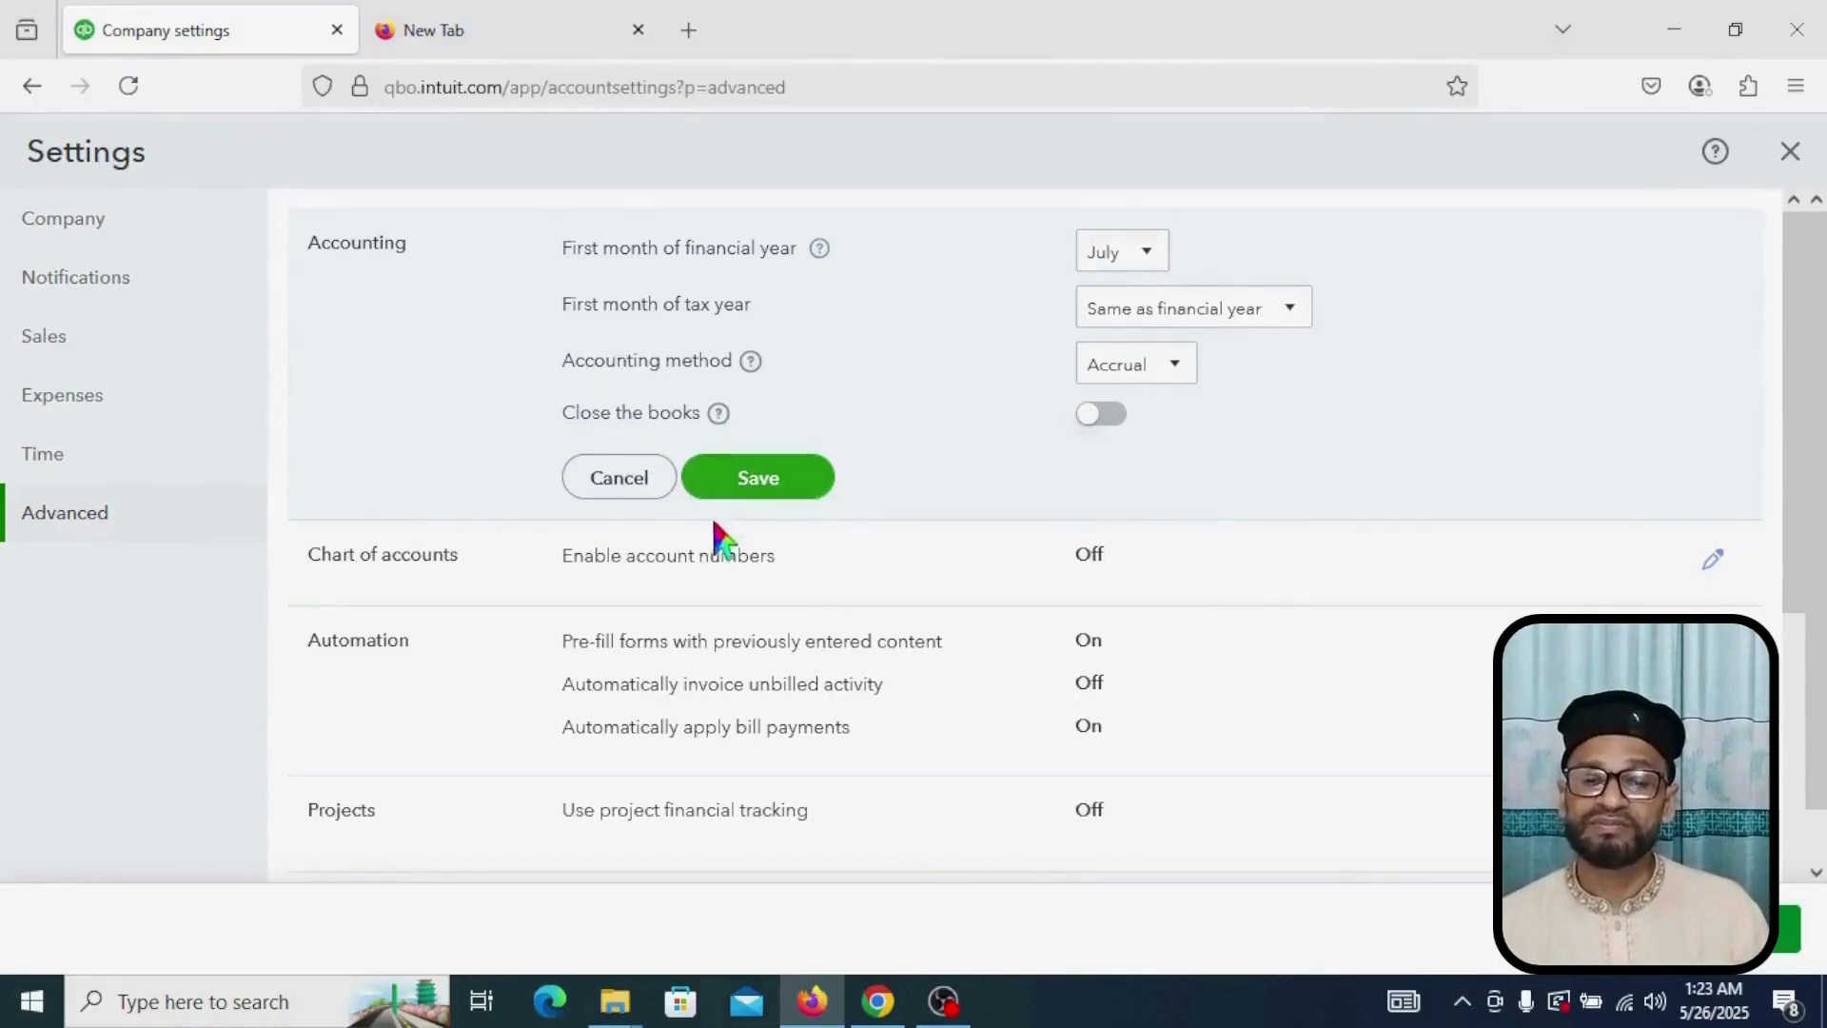
{"action": "left_click", "coordinate": [778, 479]}
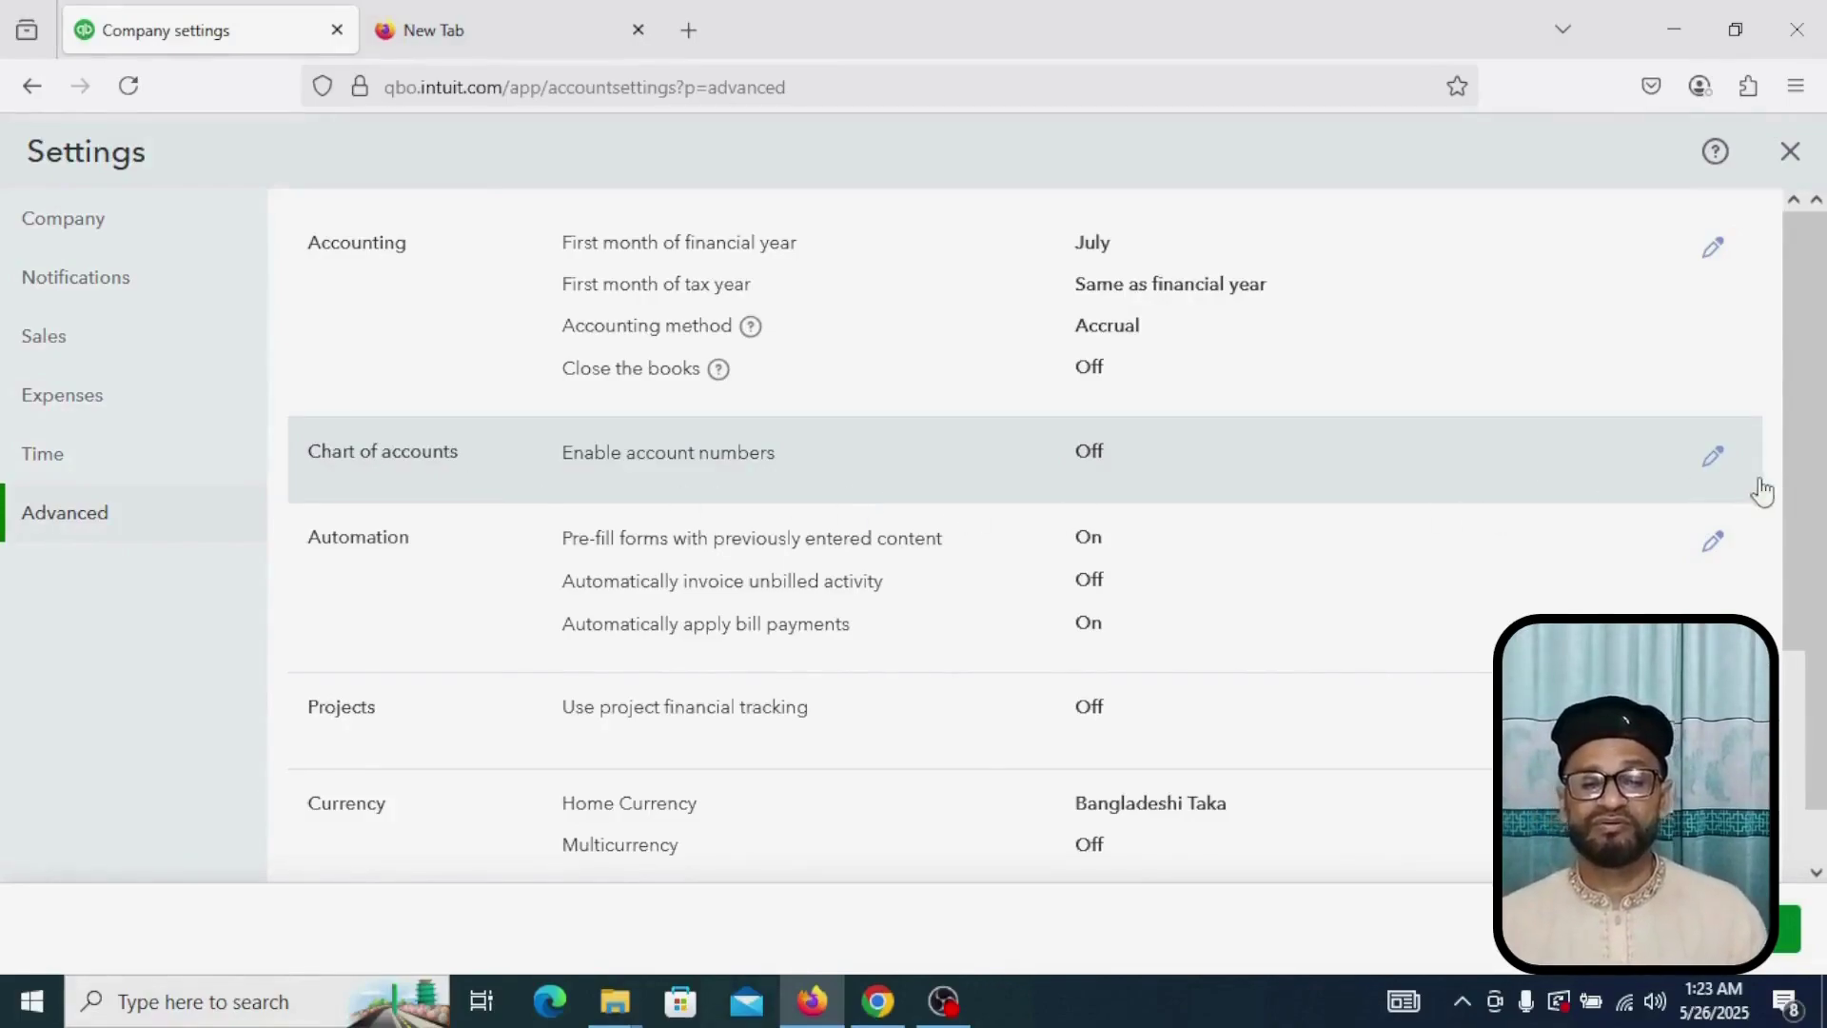
{"action": "left_click", "coordinate": [1714, 458]}
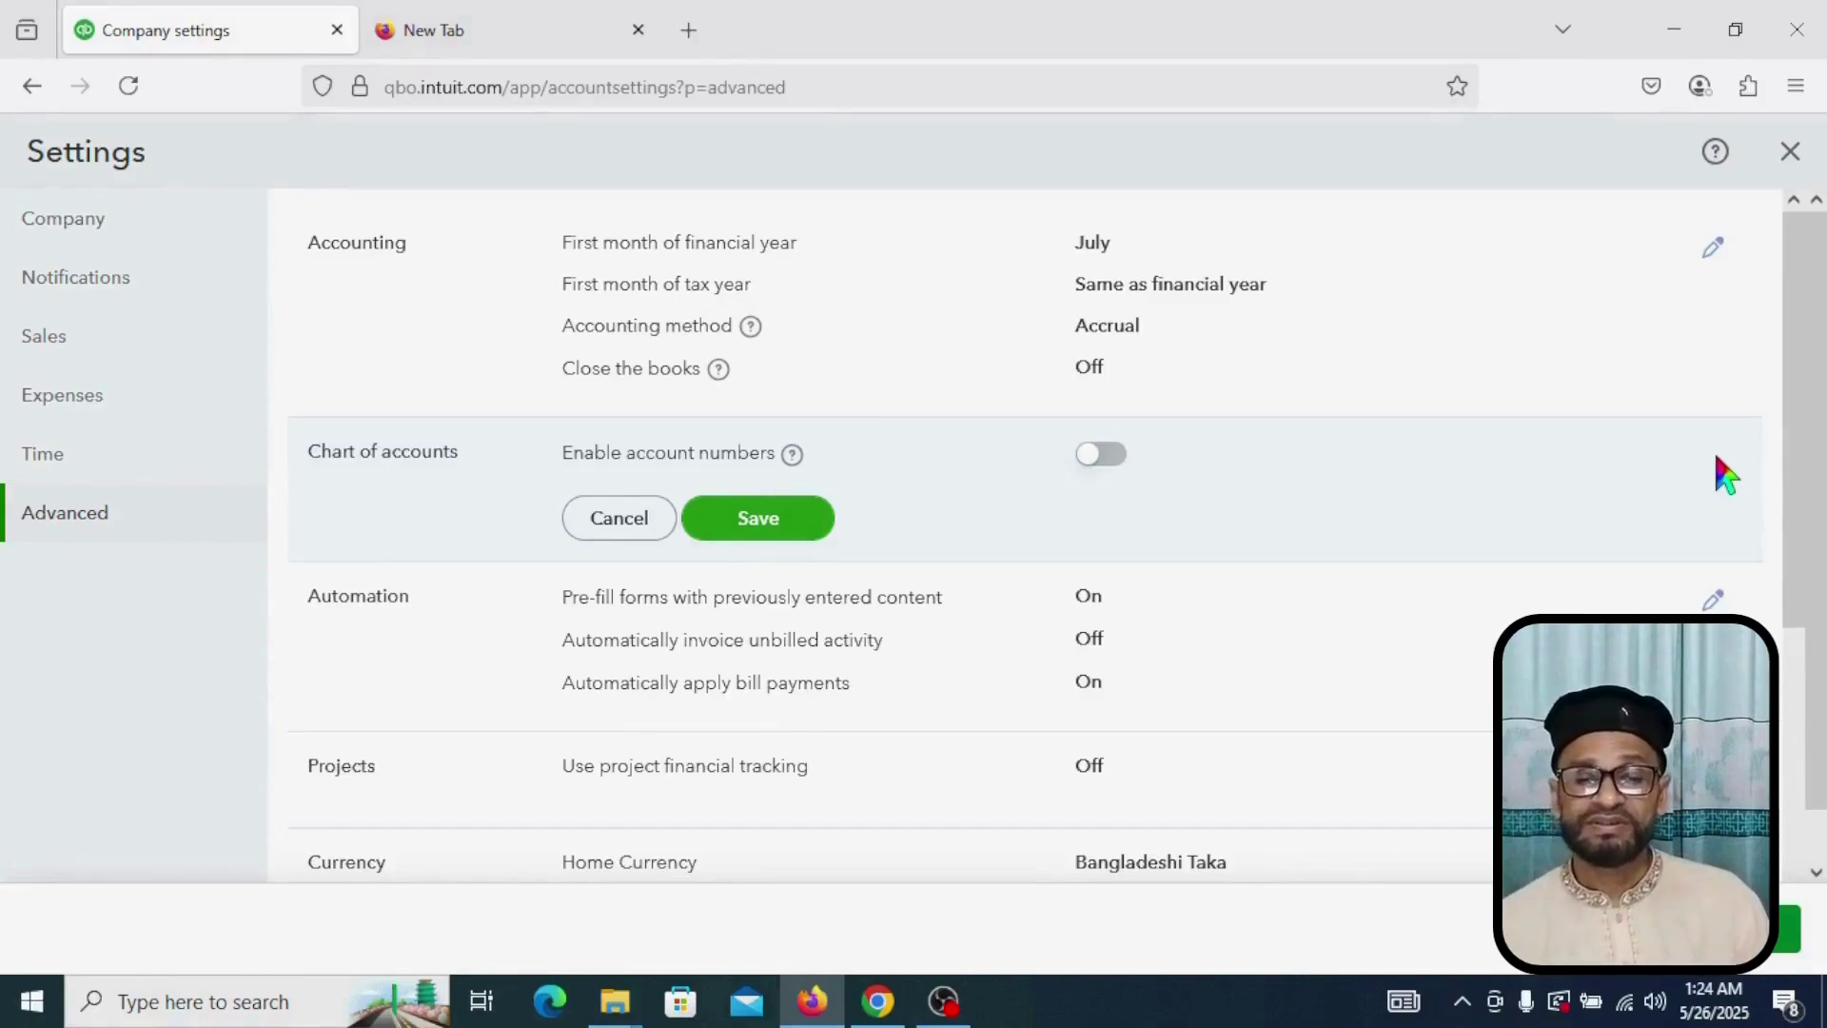
{"action": "left_click", "coordinate": [1099, 455]}
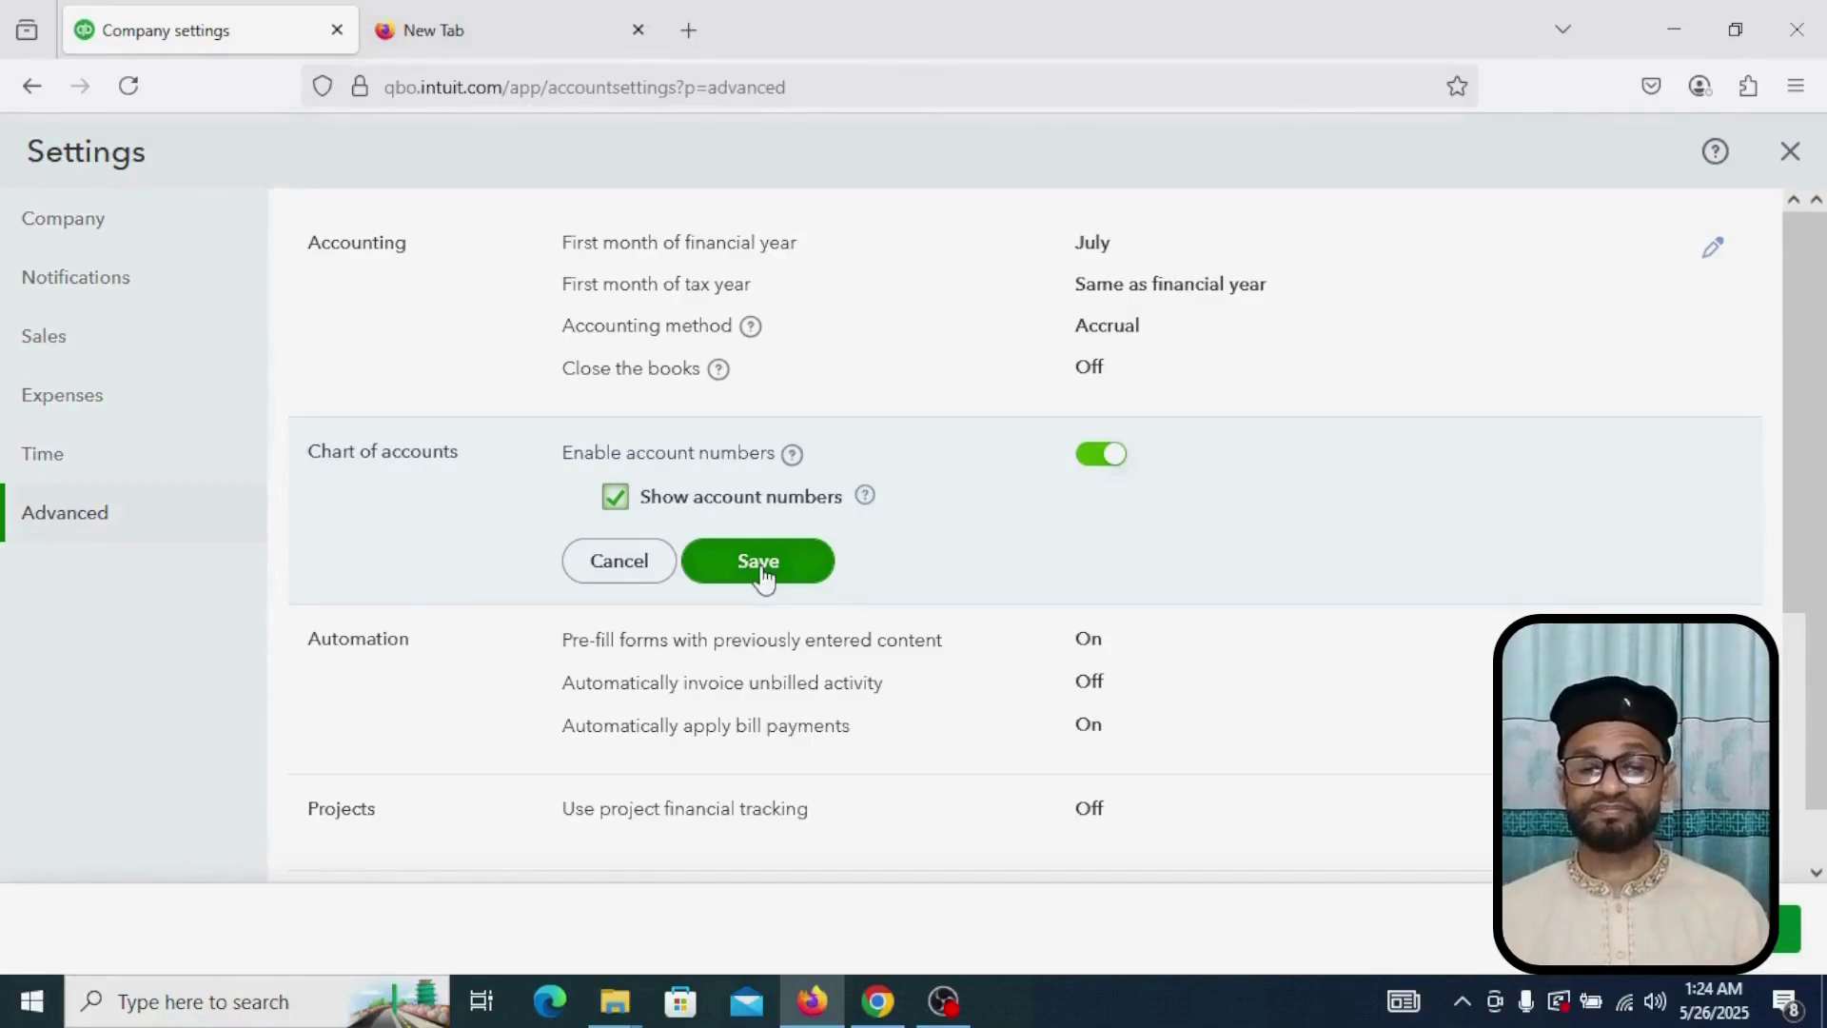
{"action": "left_click", "coordinate": [616, 496]}
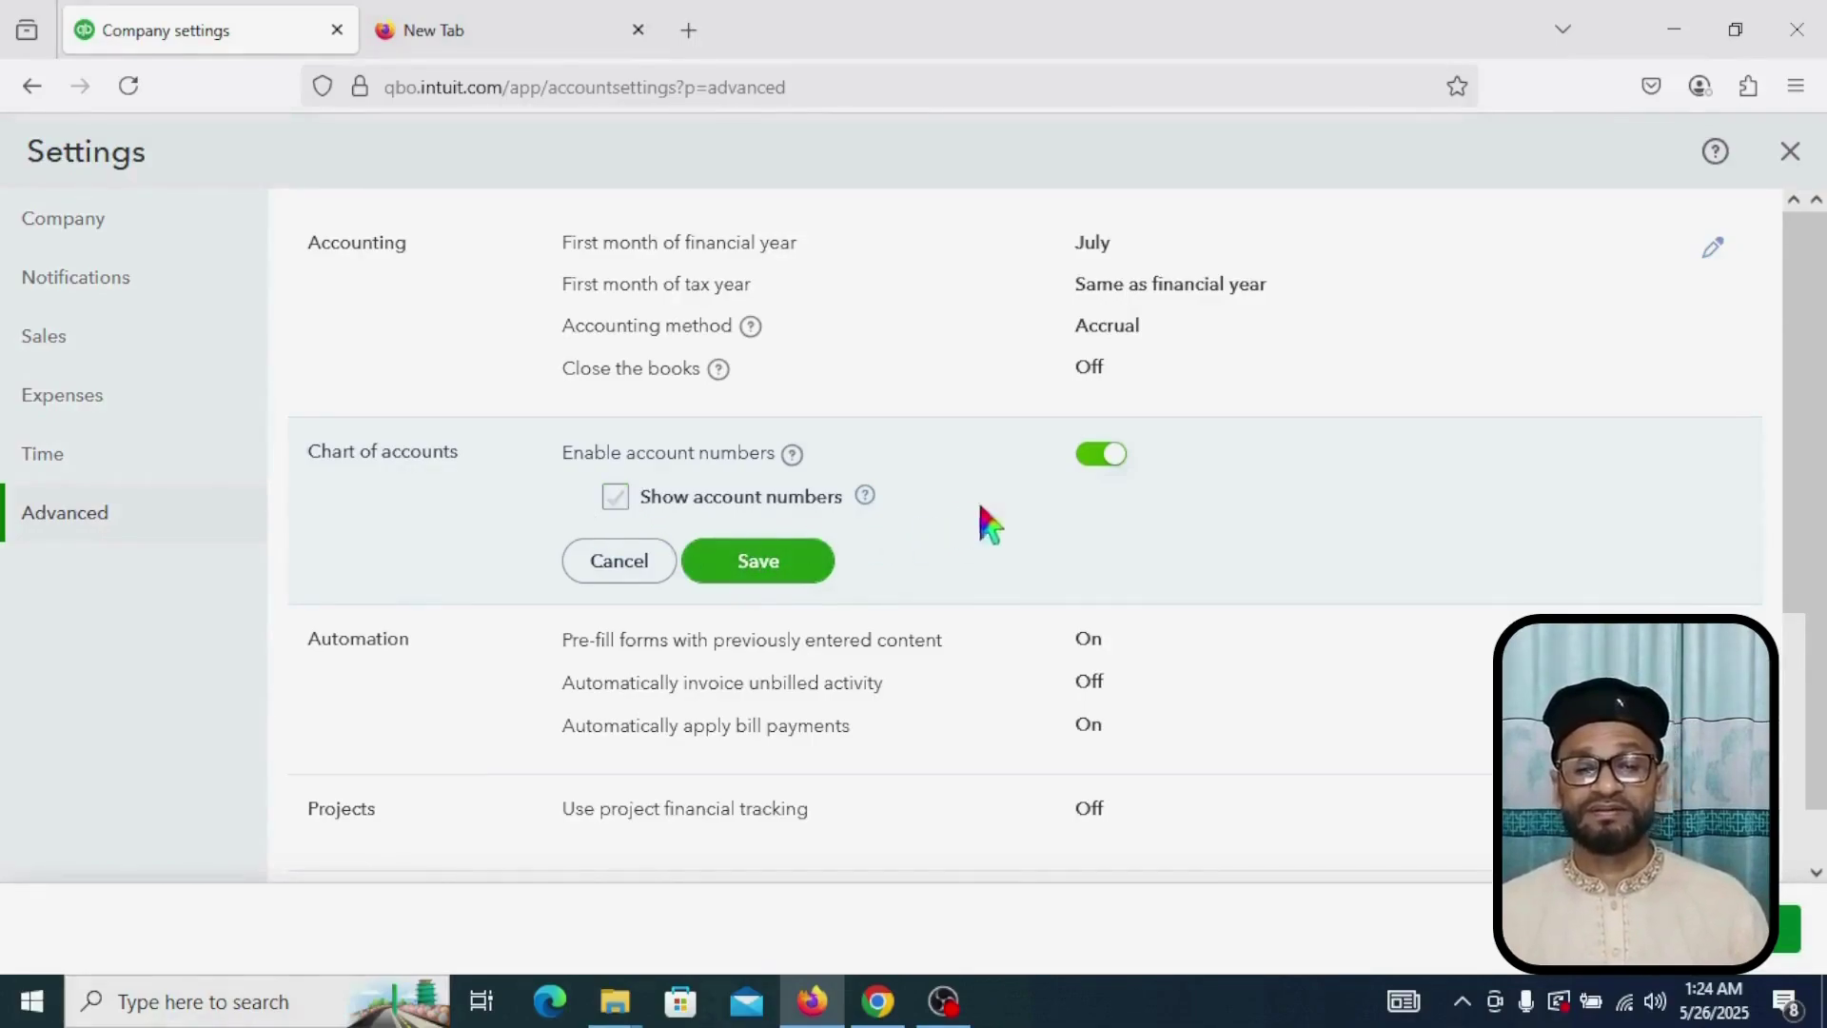
{"action": "left_click", "coordinate": [1102, 455]}
{"action": "left_click", "coordinate": [758, 522]}
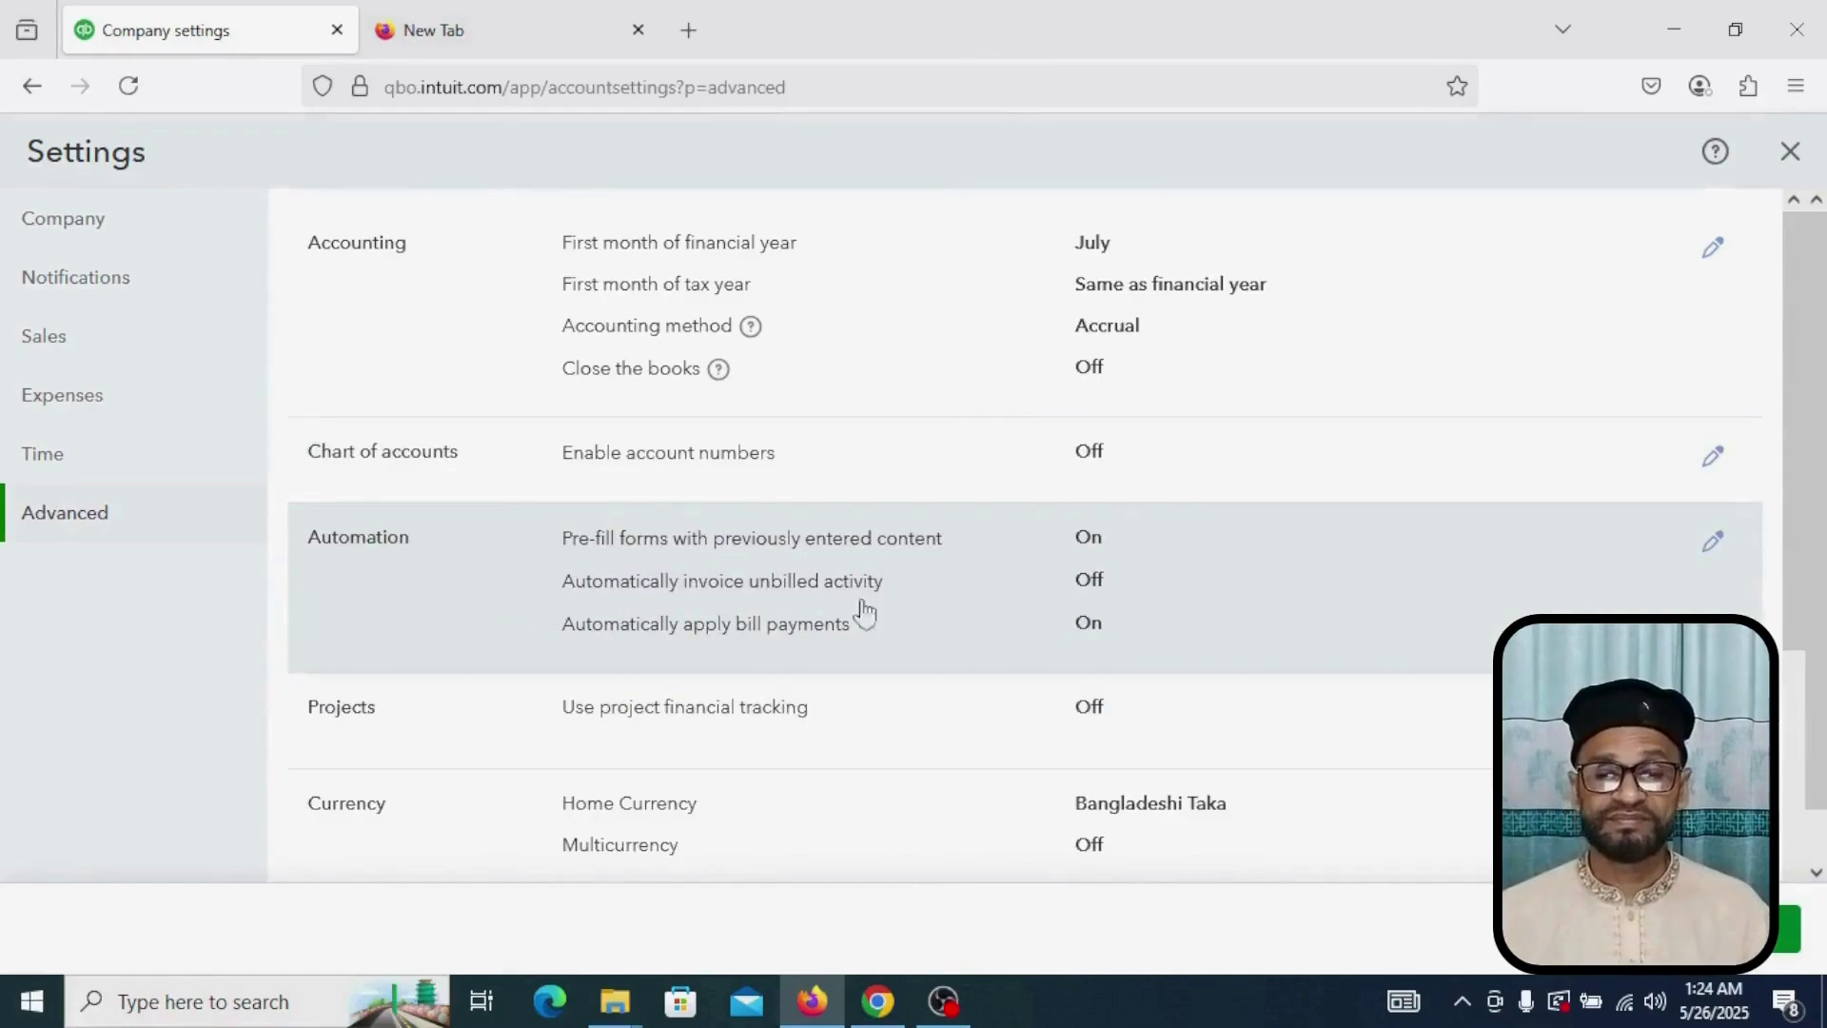
{"action": "scroll", "coordinate": [1042, 615], "scroll_direction": "down", "scroll_amount": 1}
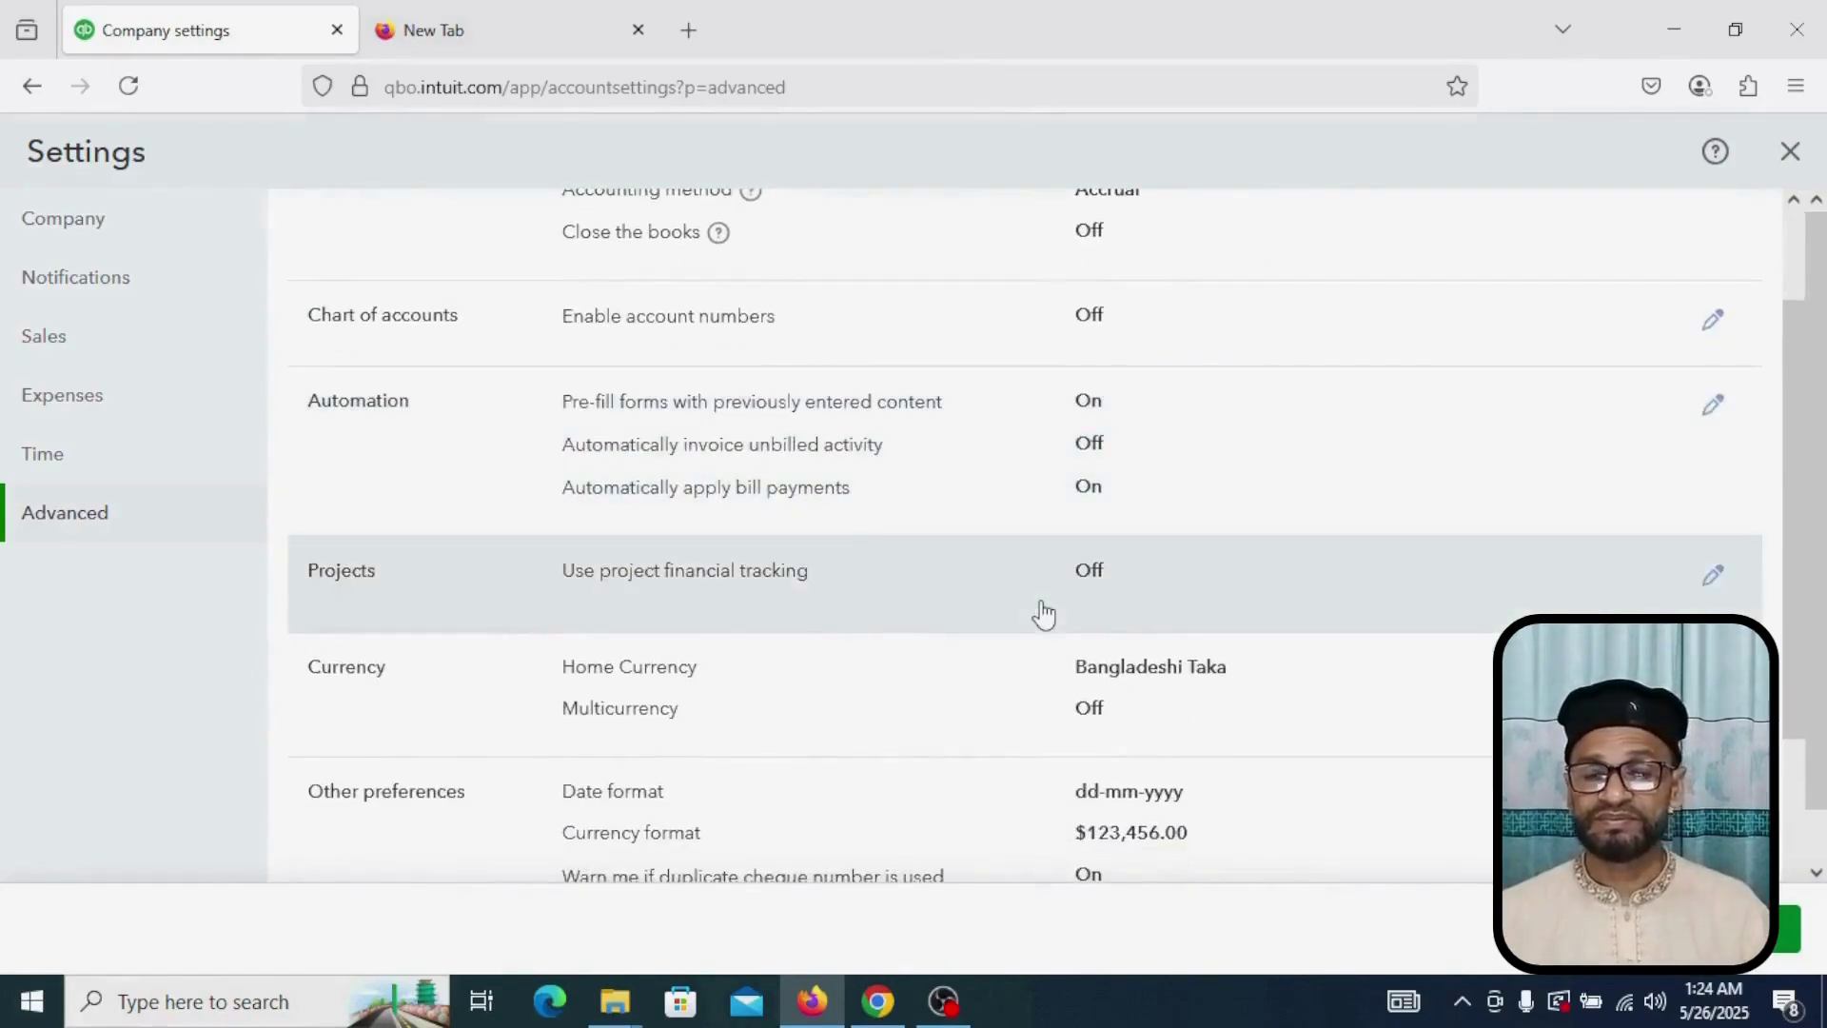
{"action": "scroll", "coordinate": [1042, 614], "scroll_direction": "down", "scroll_amount": 1}
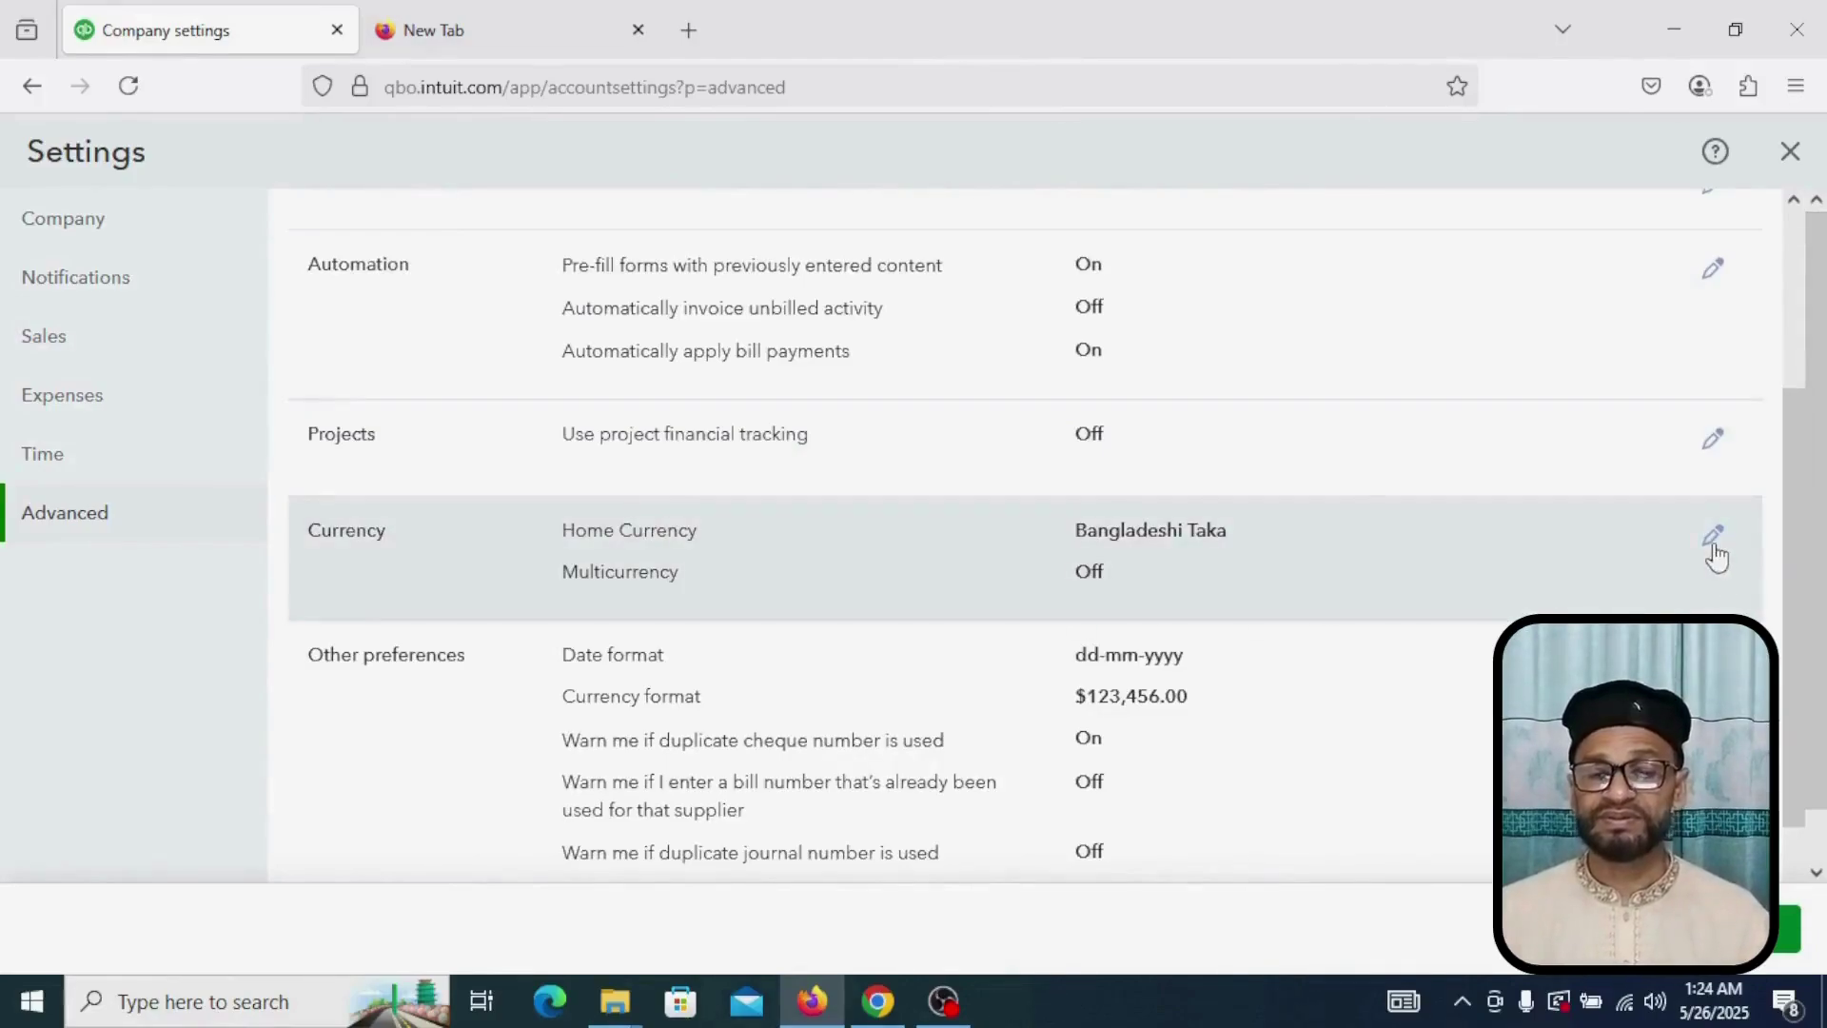
{"action": "left_click", "coordinate": [1714, 538]}
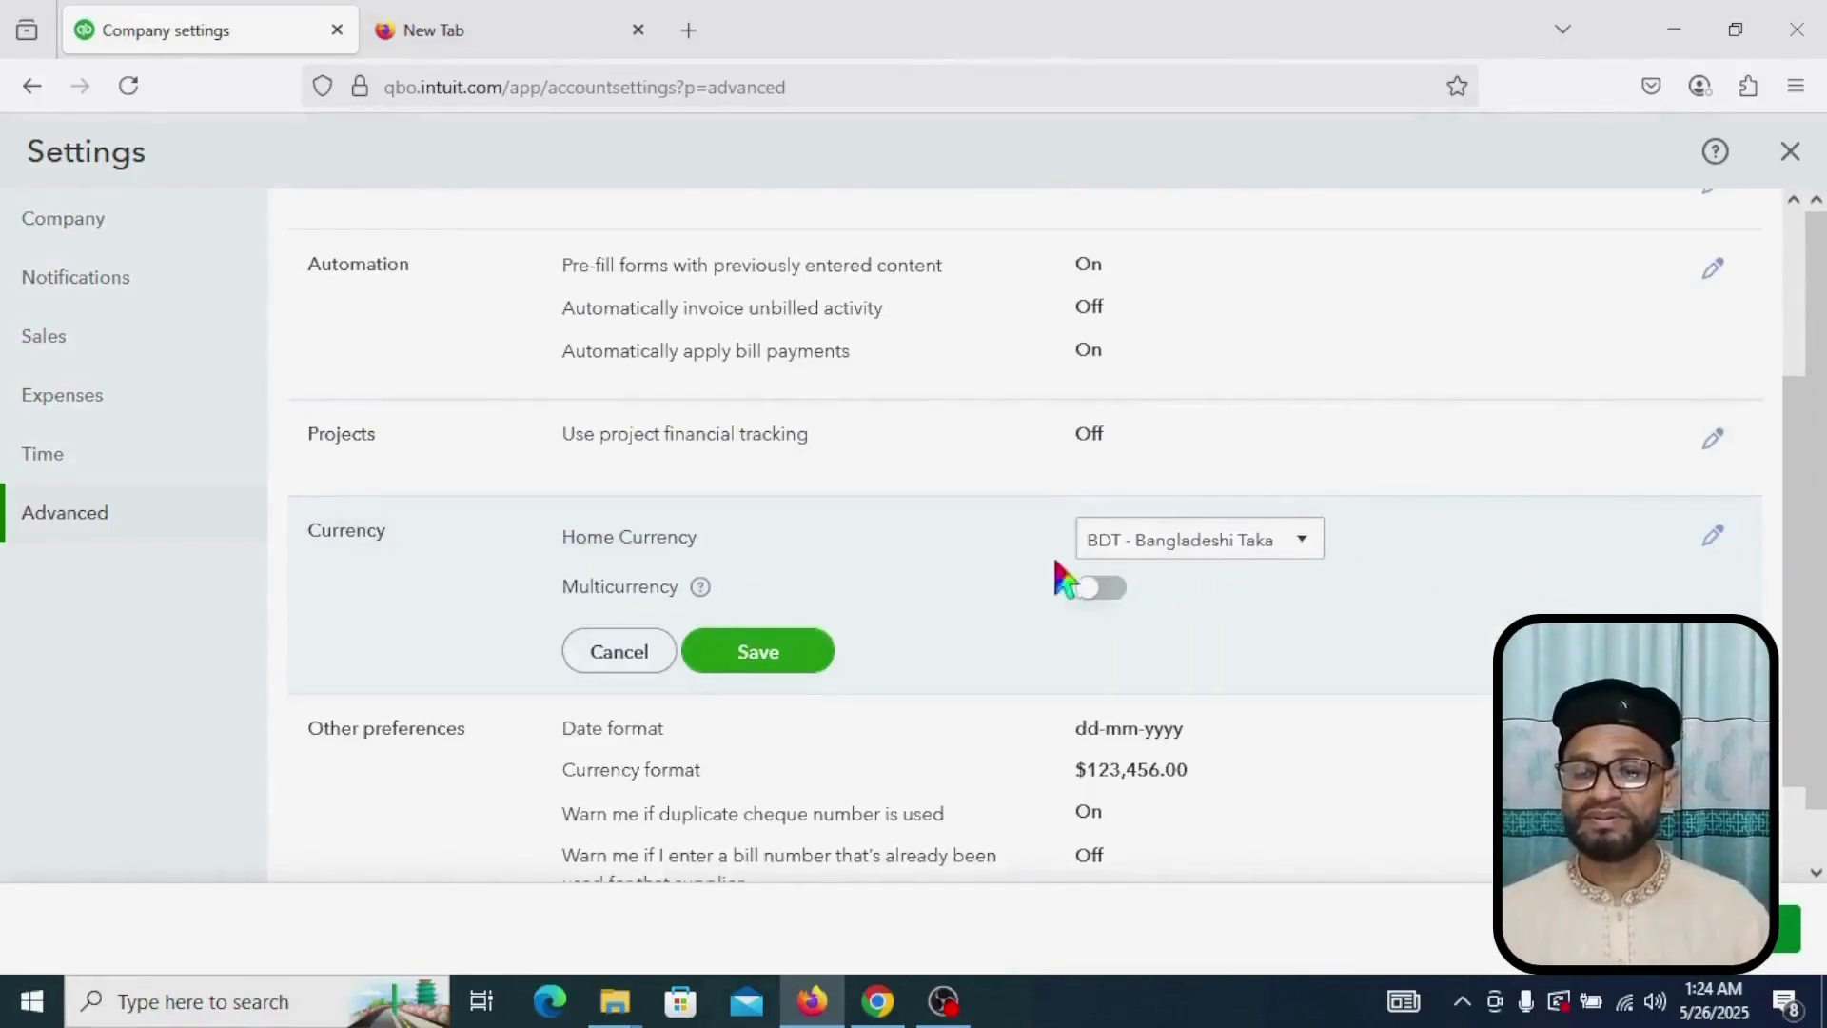
{"action": "left_click", "coordinate": [1300, 542]}
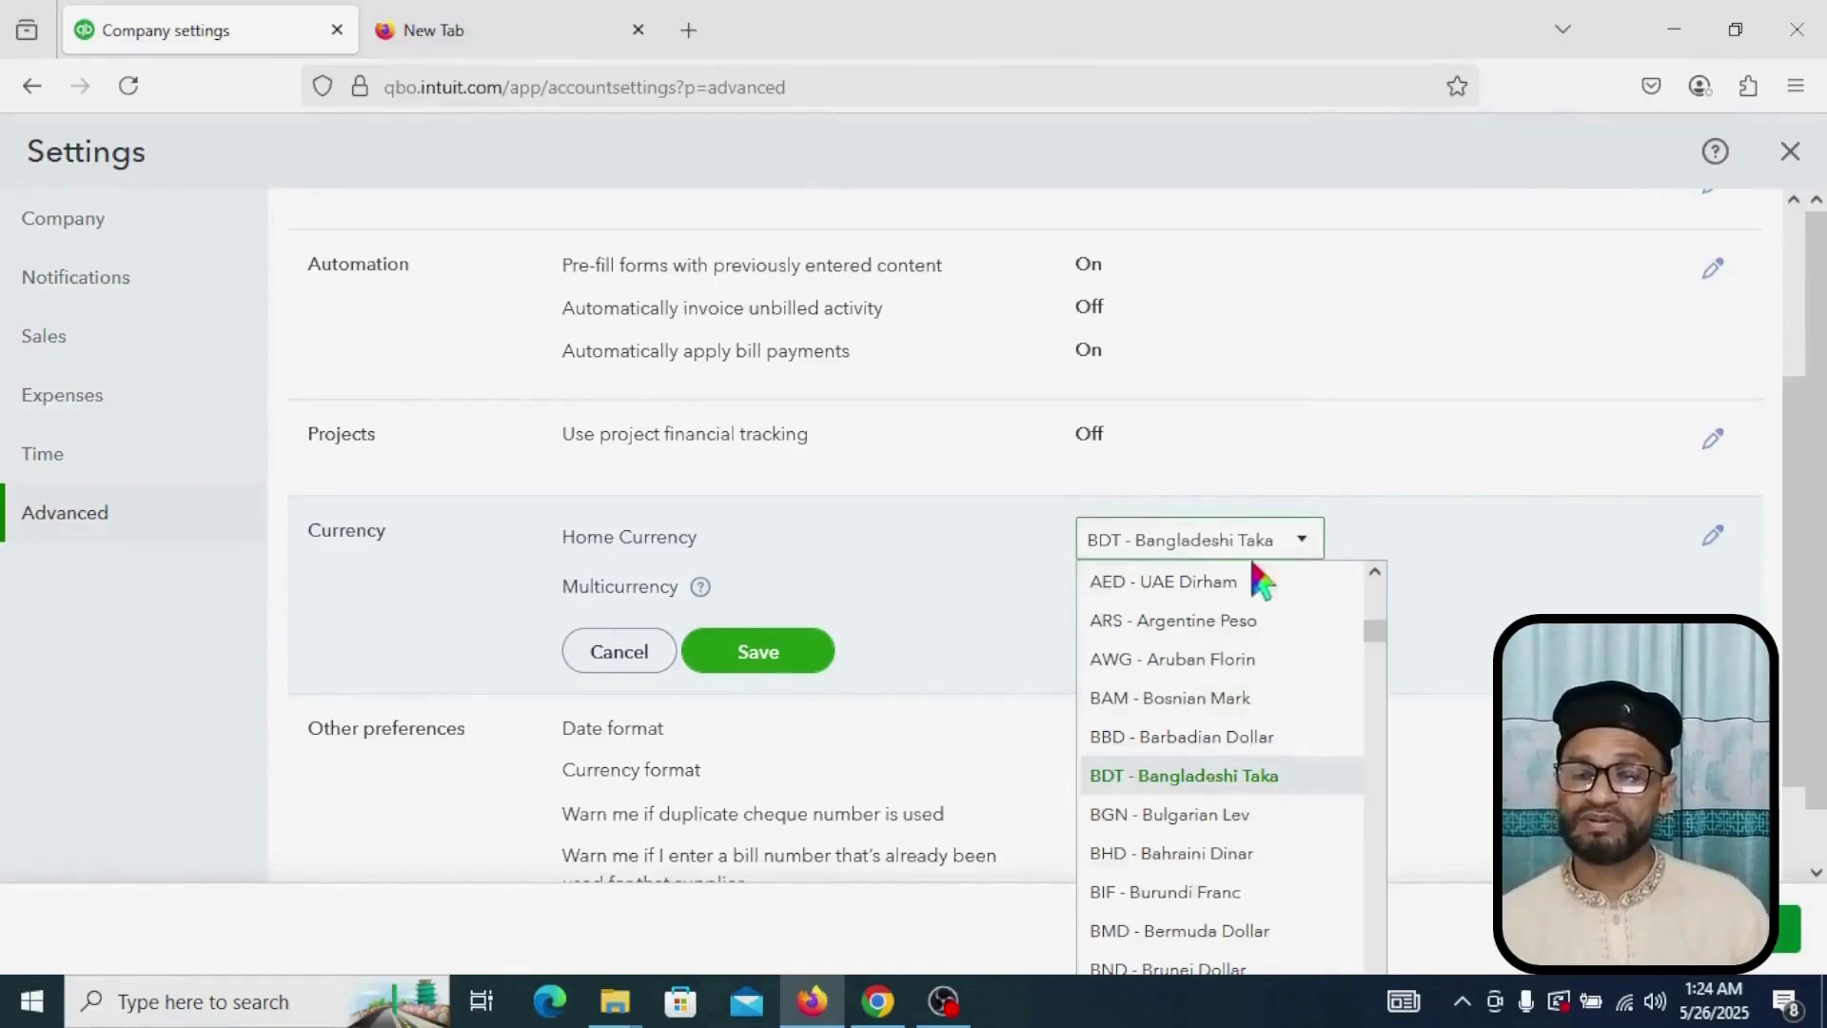
{"action": "left_click", "coordinate": [1301, 542]}
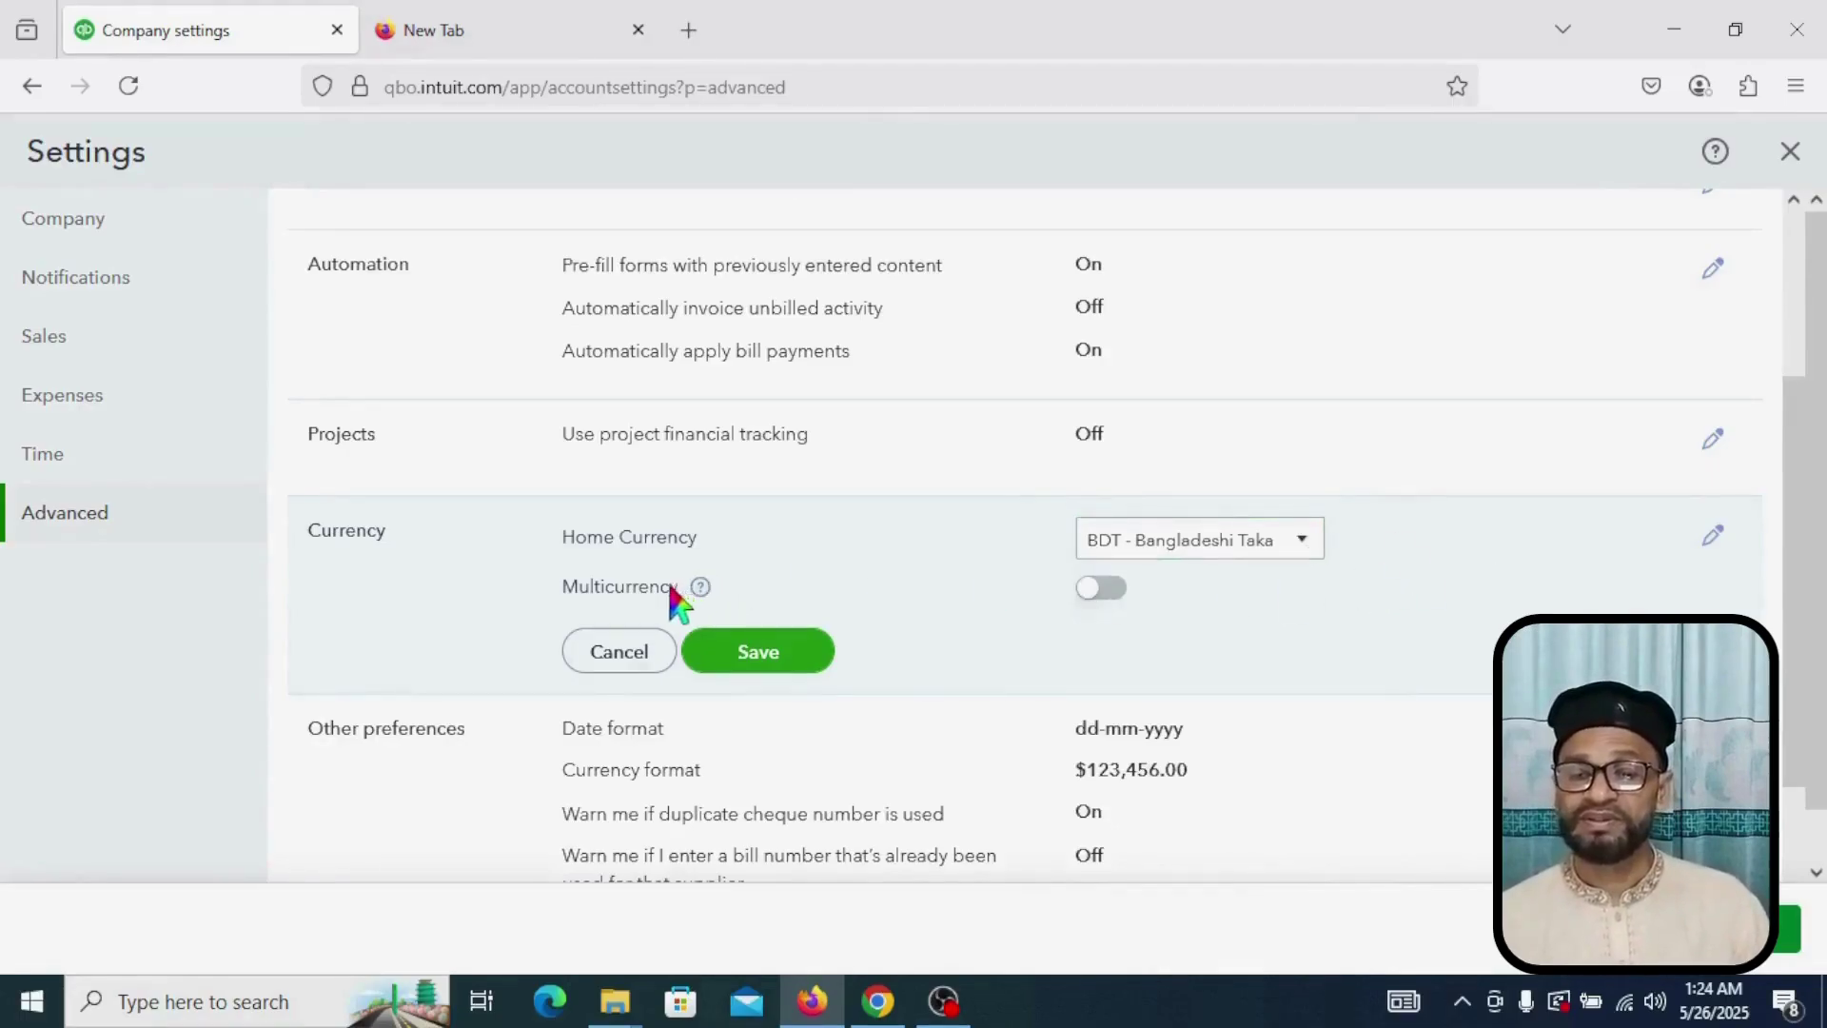
{"action": "left_click", "coordinate": [1112, 592]}
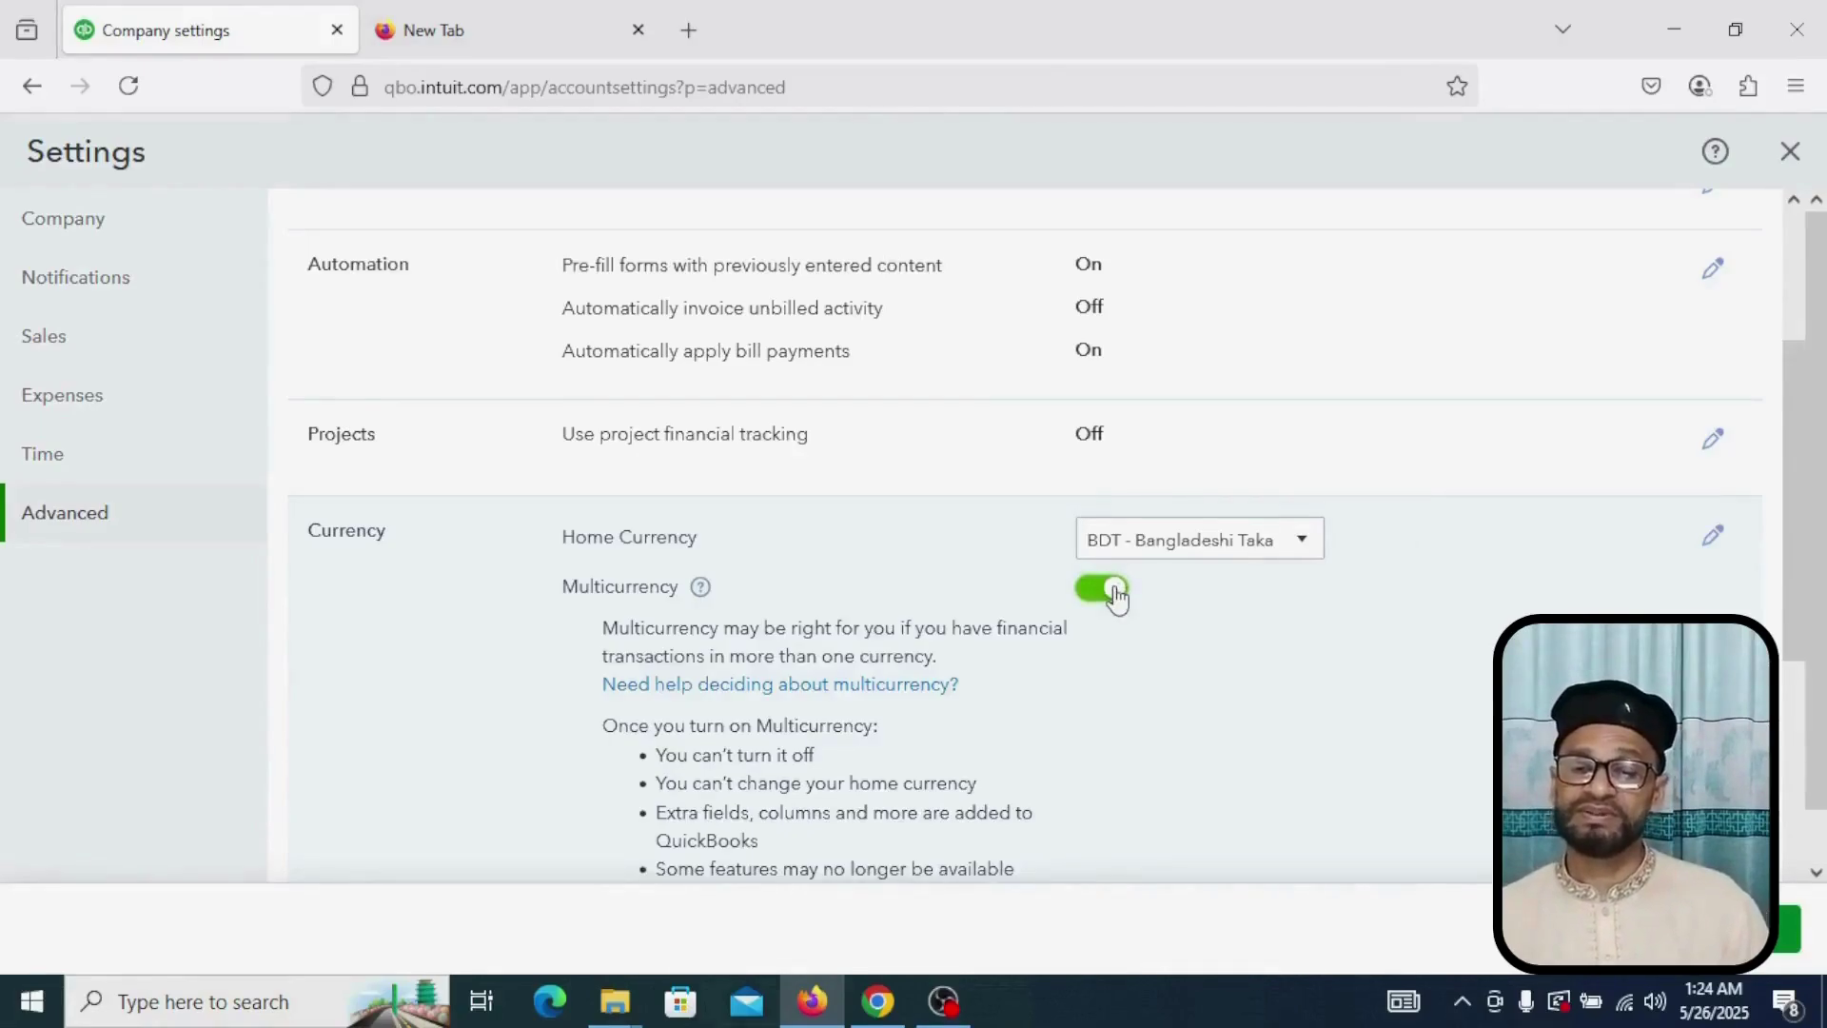
{"action": "left_click", "coordinate": [1115, 592]}
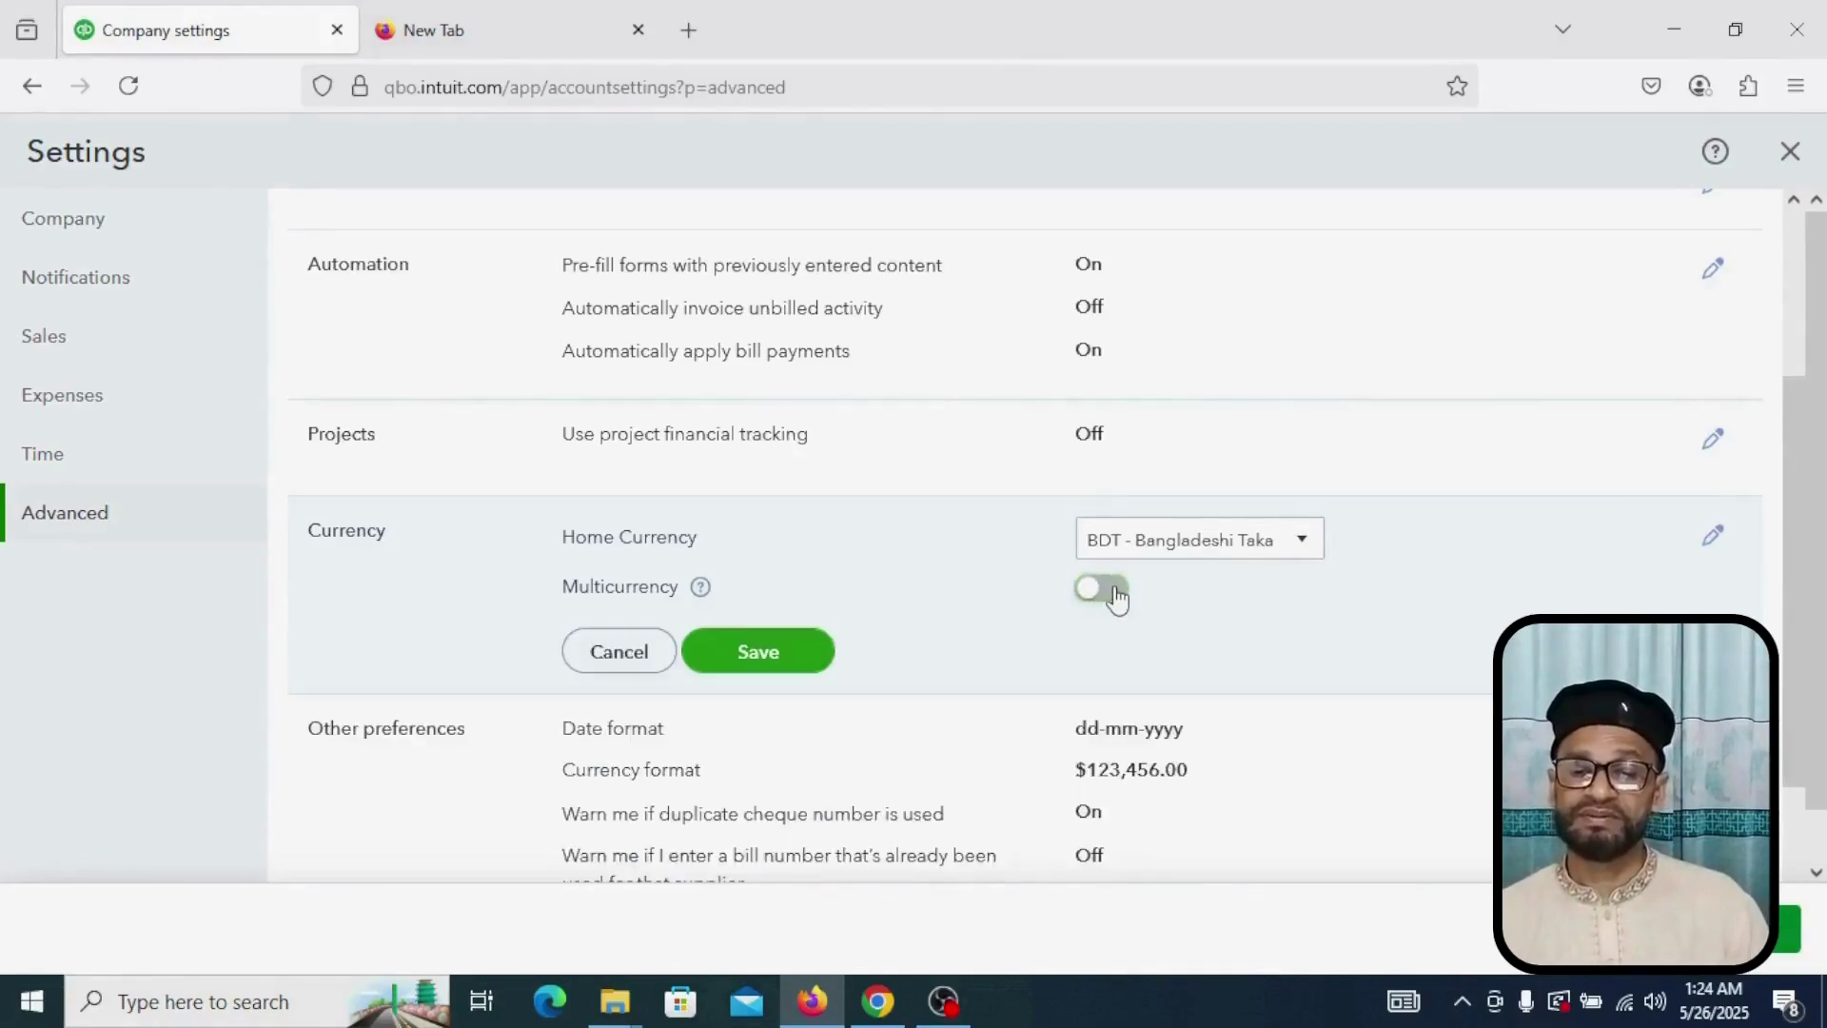
{"action": "left_click", "coordinate": [787, 653]}
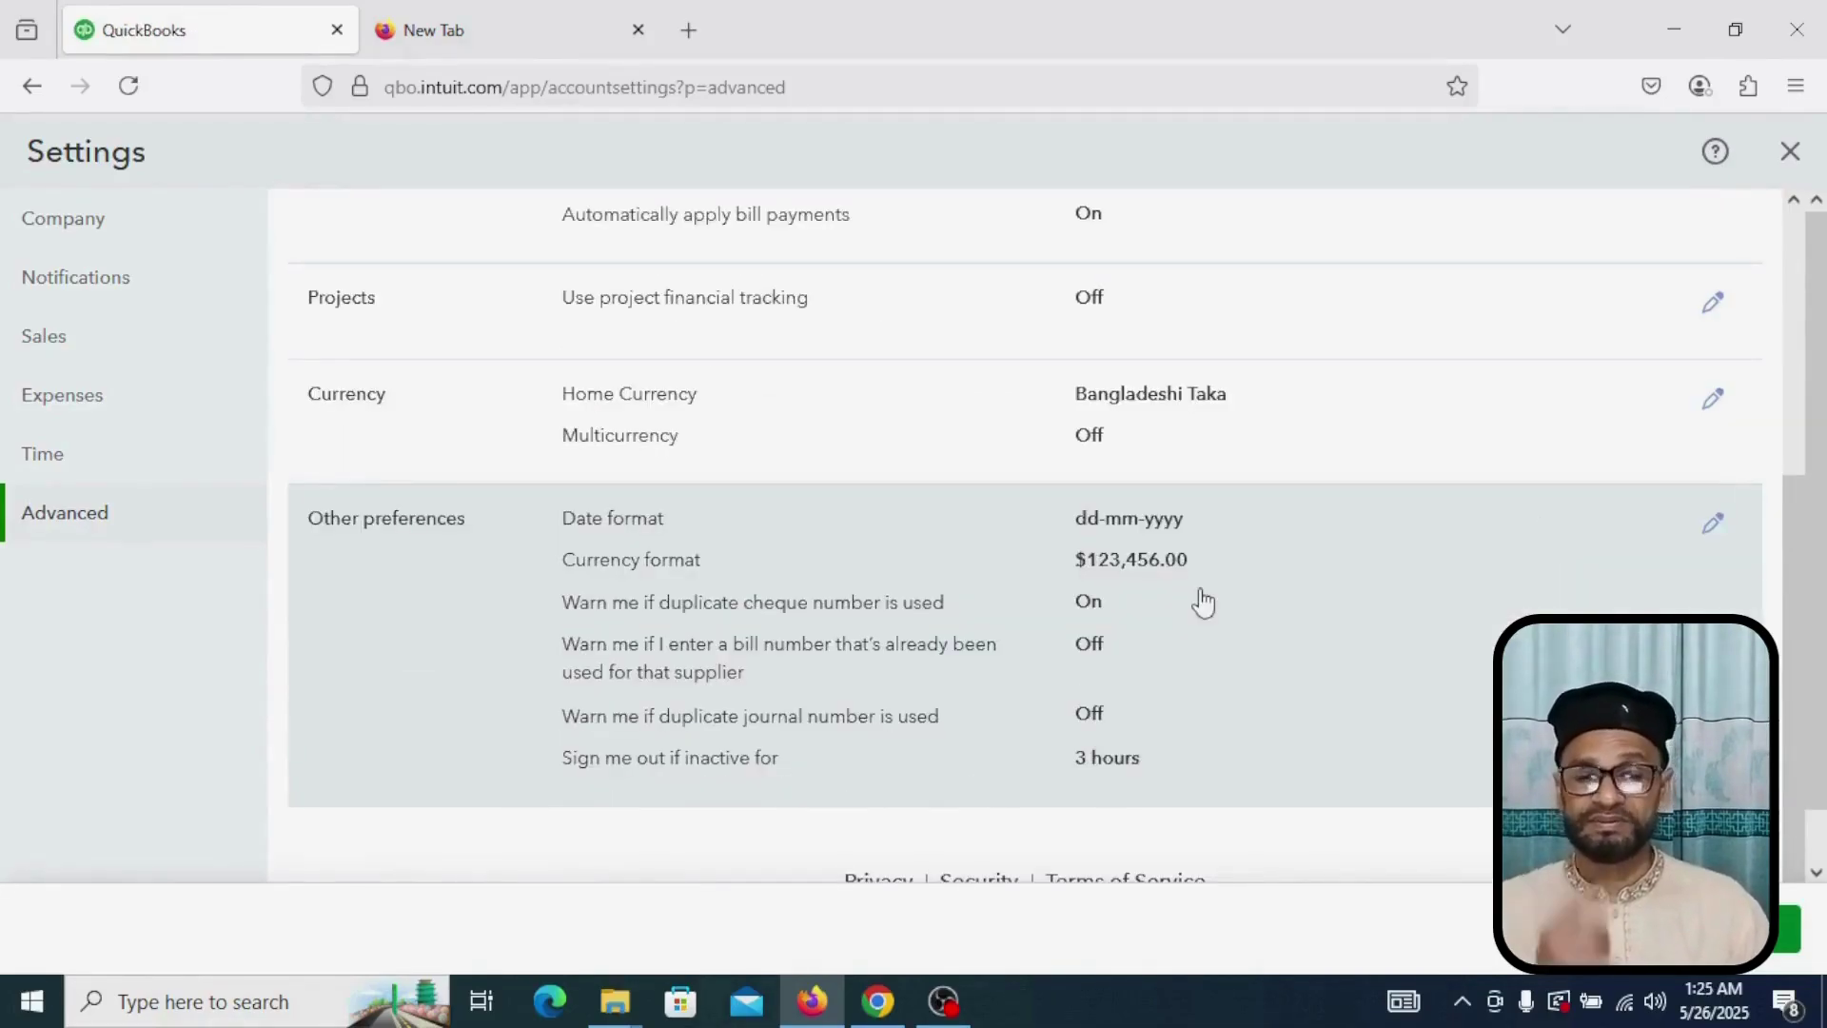
Step: Save Other preferences unchanged, keeping dd-mm-yyyy dates and the 3-hour sign-out
{"action": "left_click", "coordinate": [1714, 531]}
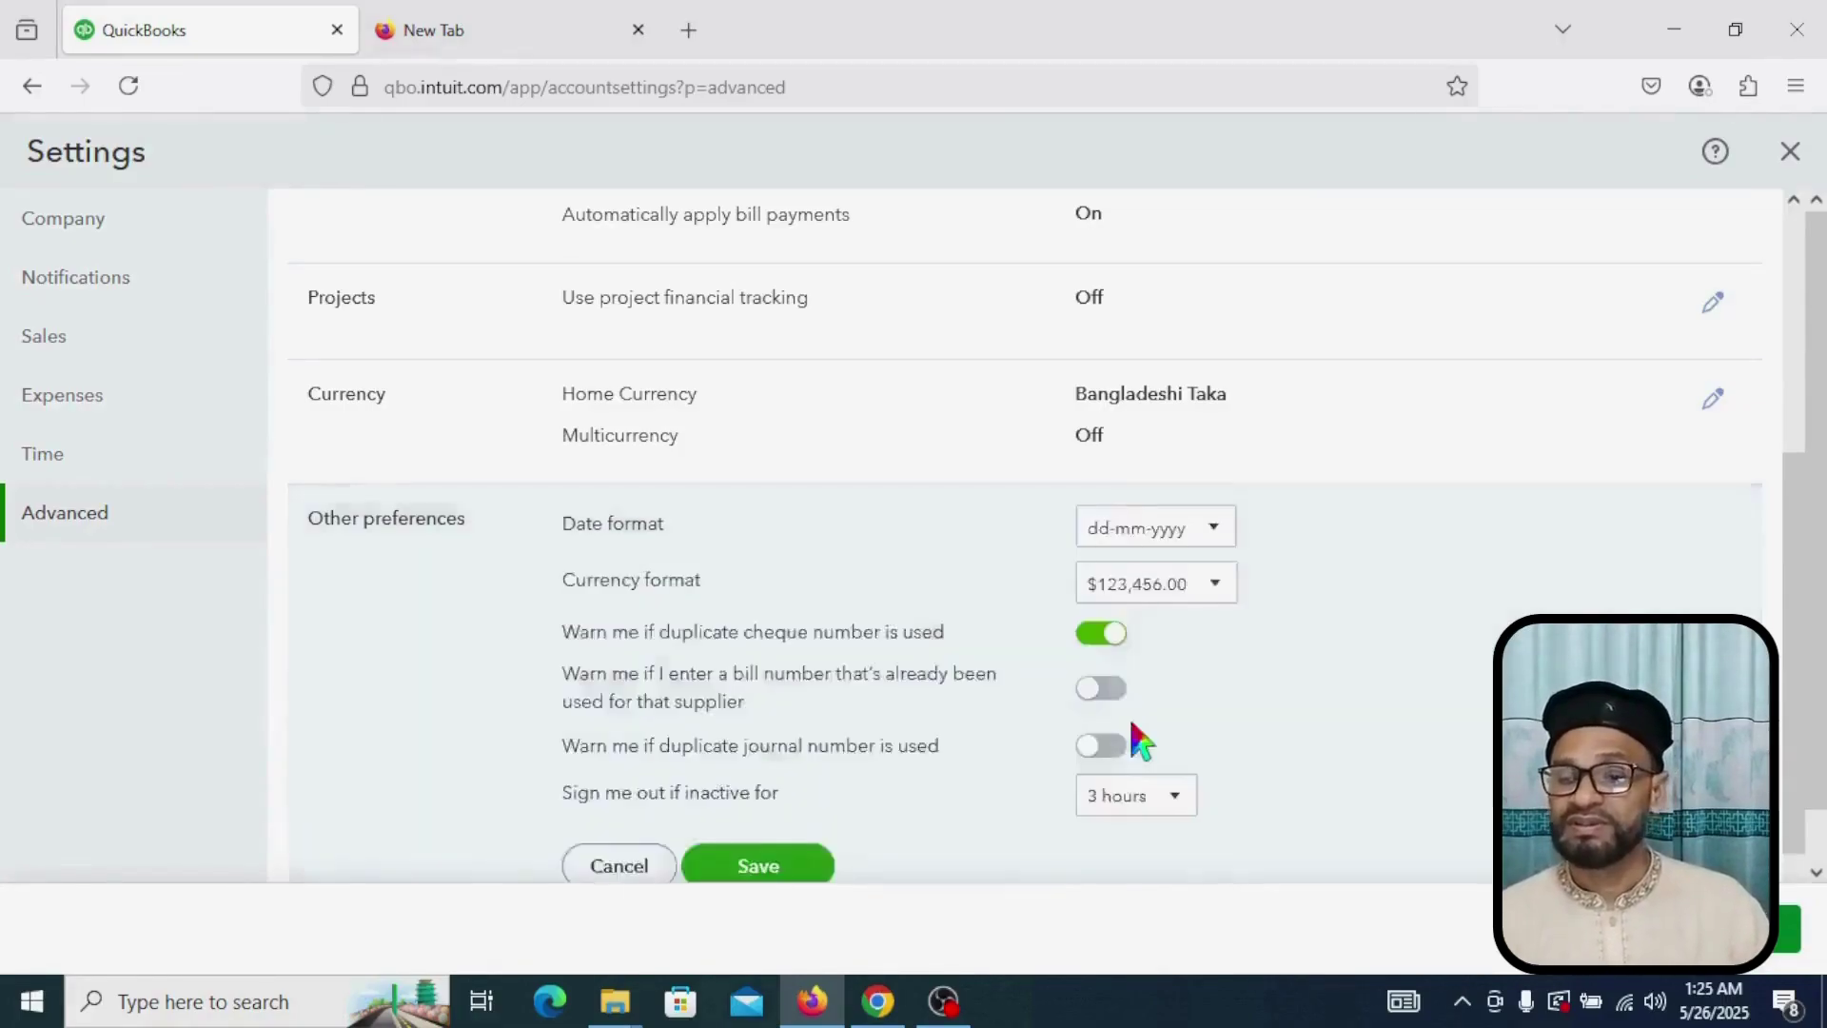
{"action": "scroll", "coordinate": [1180, 699], "scroll_direction": "down", "scroll_amount": 1}
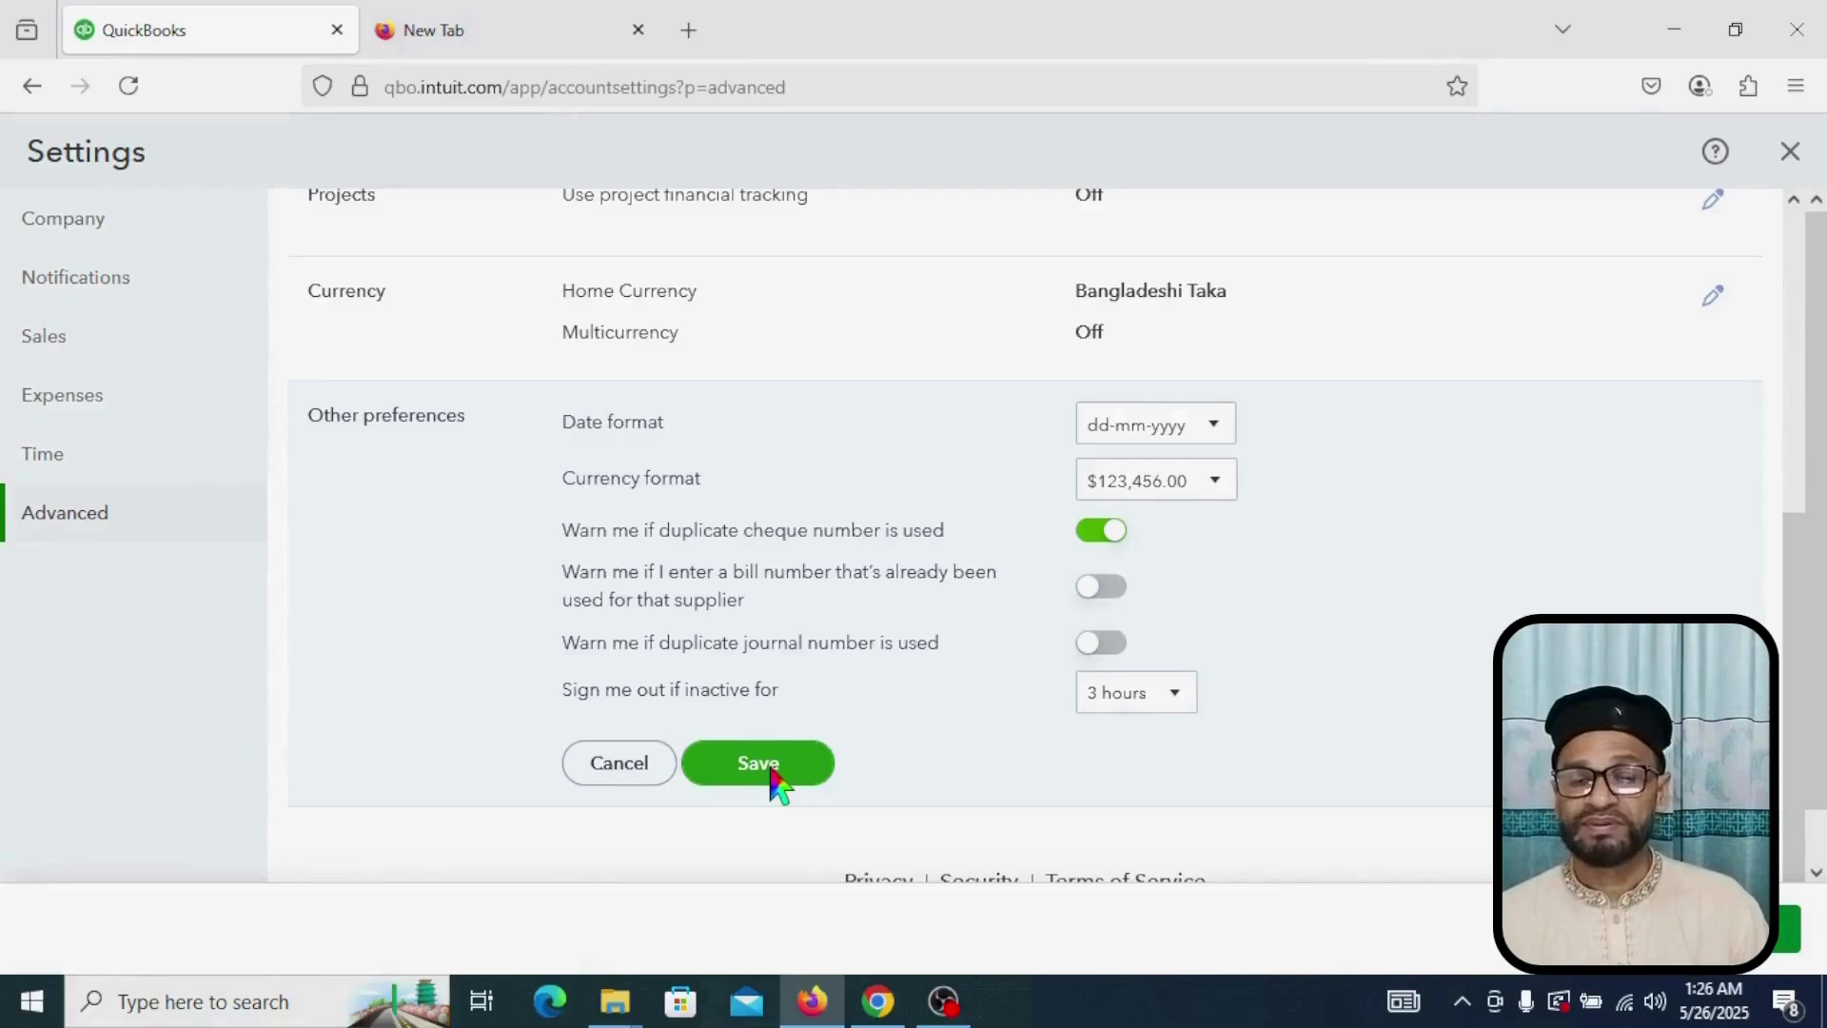
{"action": "left_click", "coordinate": [758, 763]}
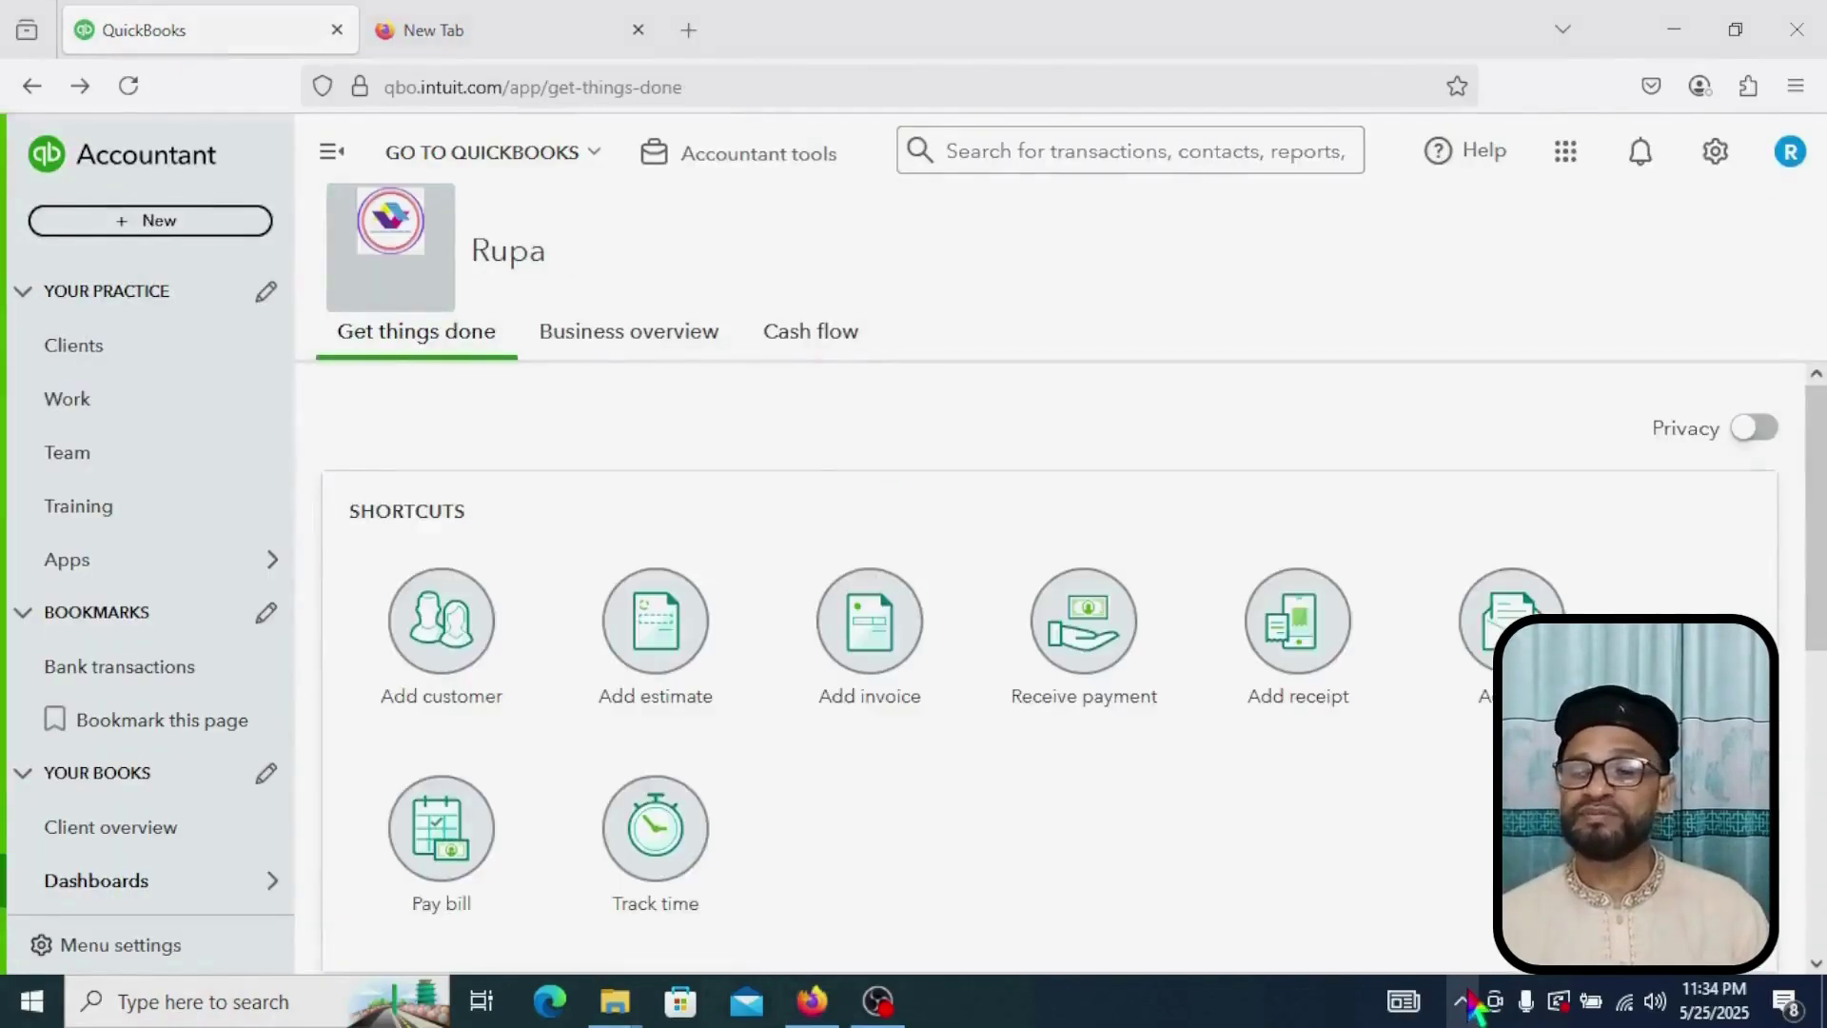
Step: Show the Accountant tools quick links, marking them and Chart of accounts with red annotation boxes
{"action": "left_click", "coordinate": [1465, 1000]}
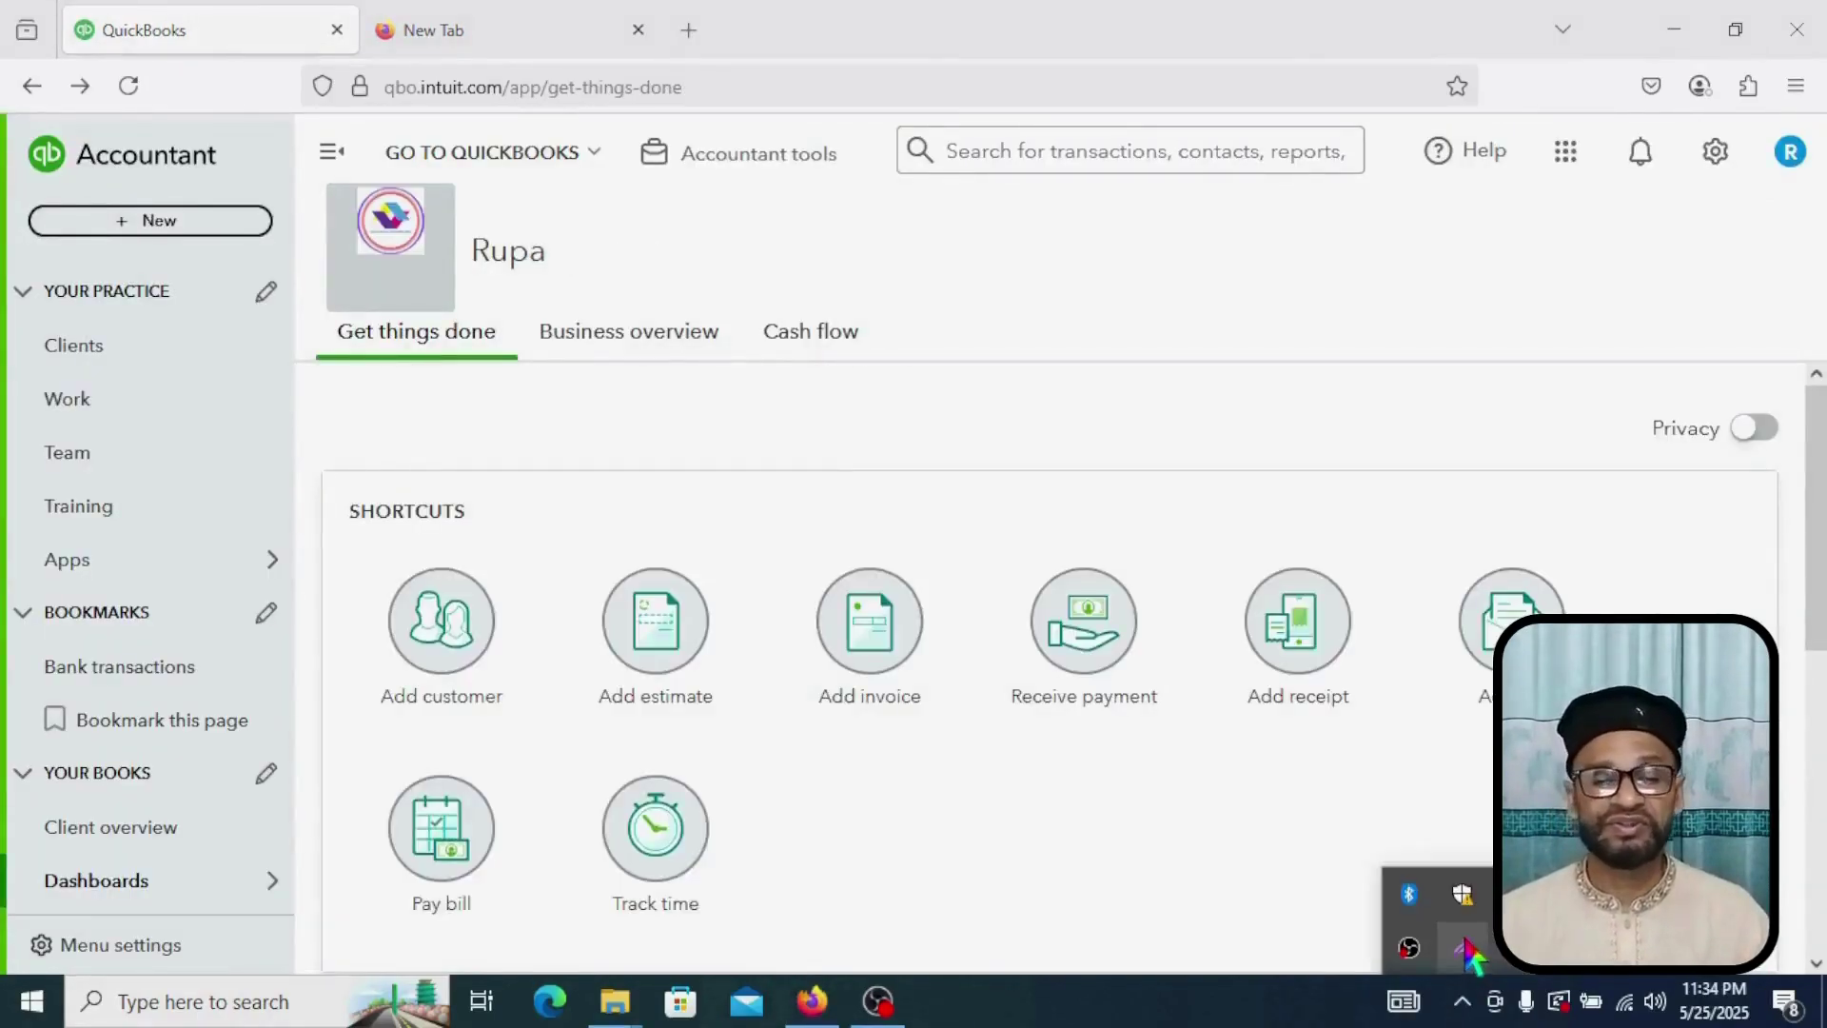
{"action": "left_click", "coordinate": [1465, 948]}
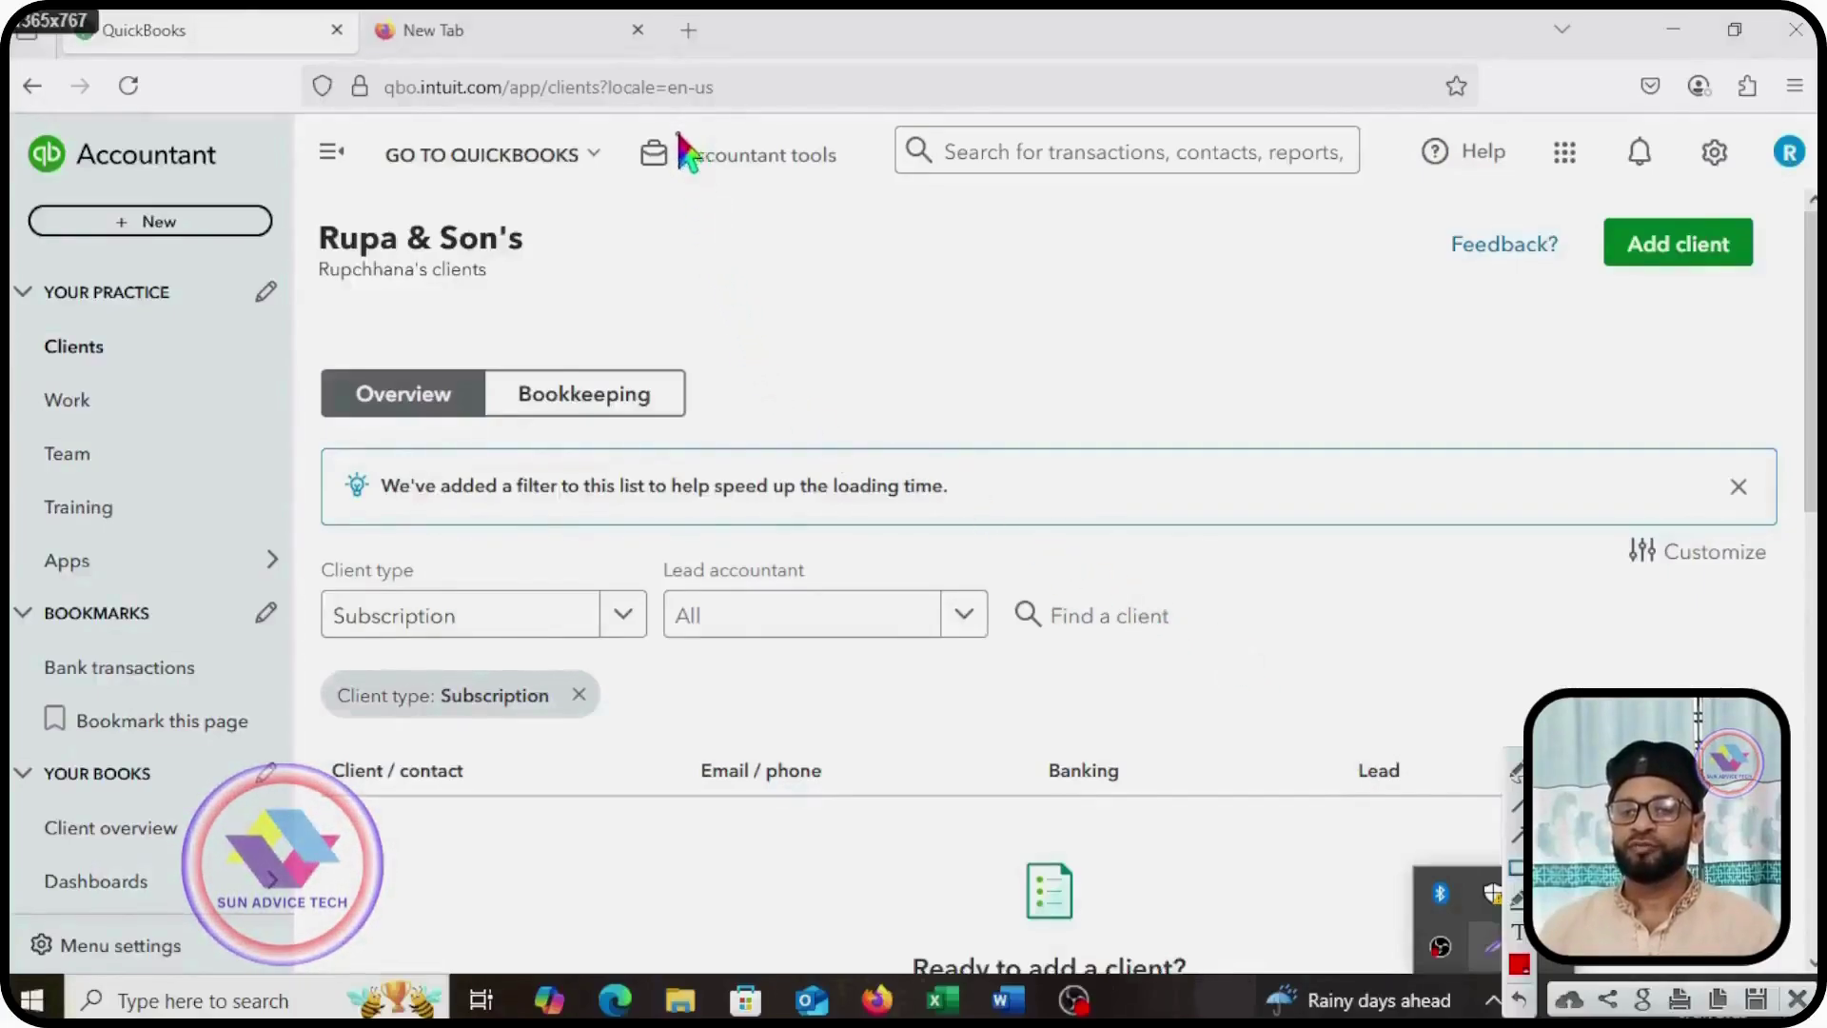
{"action": "mouse_move", "coordinate": [673, 138]}
{"action": "left_mouse_down"}
{"action": "mouse_move", "coordinate": [677, 184]}
{"action": "mouse_move", "coordinate": [853, 171]}
{"action": "left_mouse_up"}
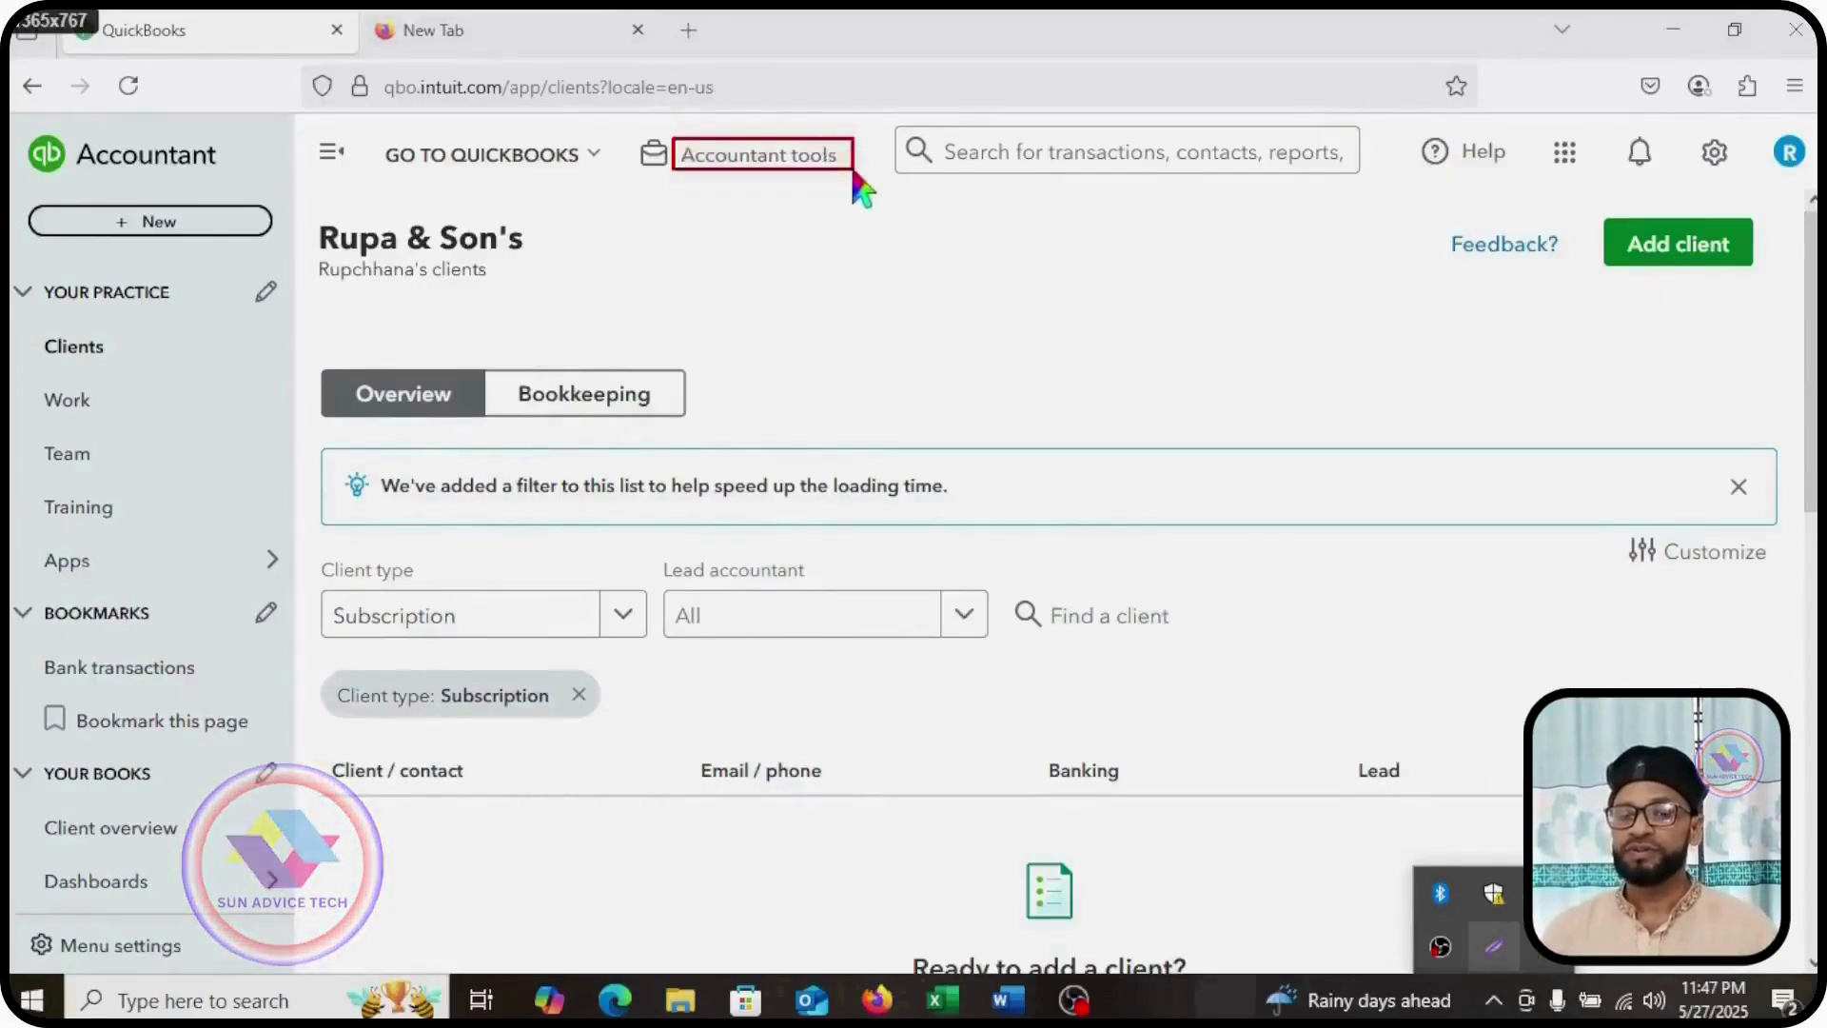
{"action": "left_click", "coordinate": [795, 172]}
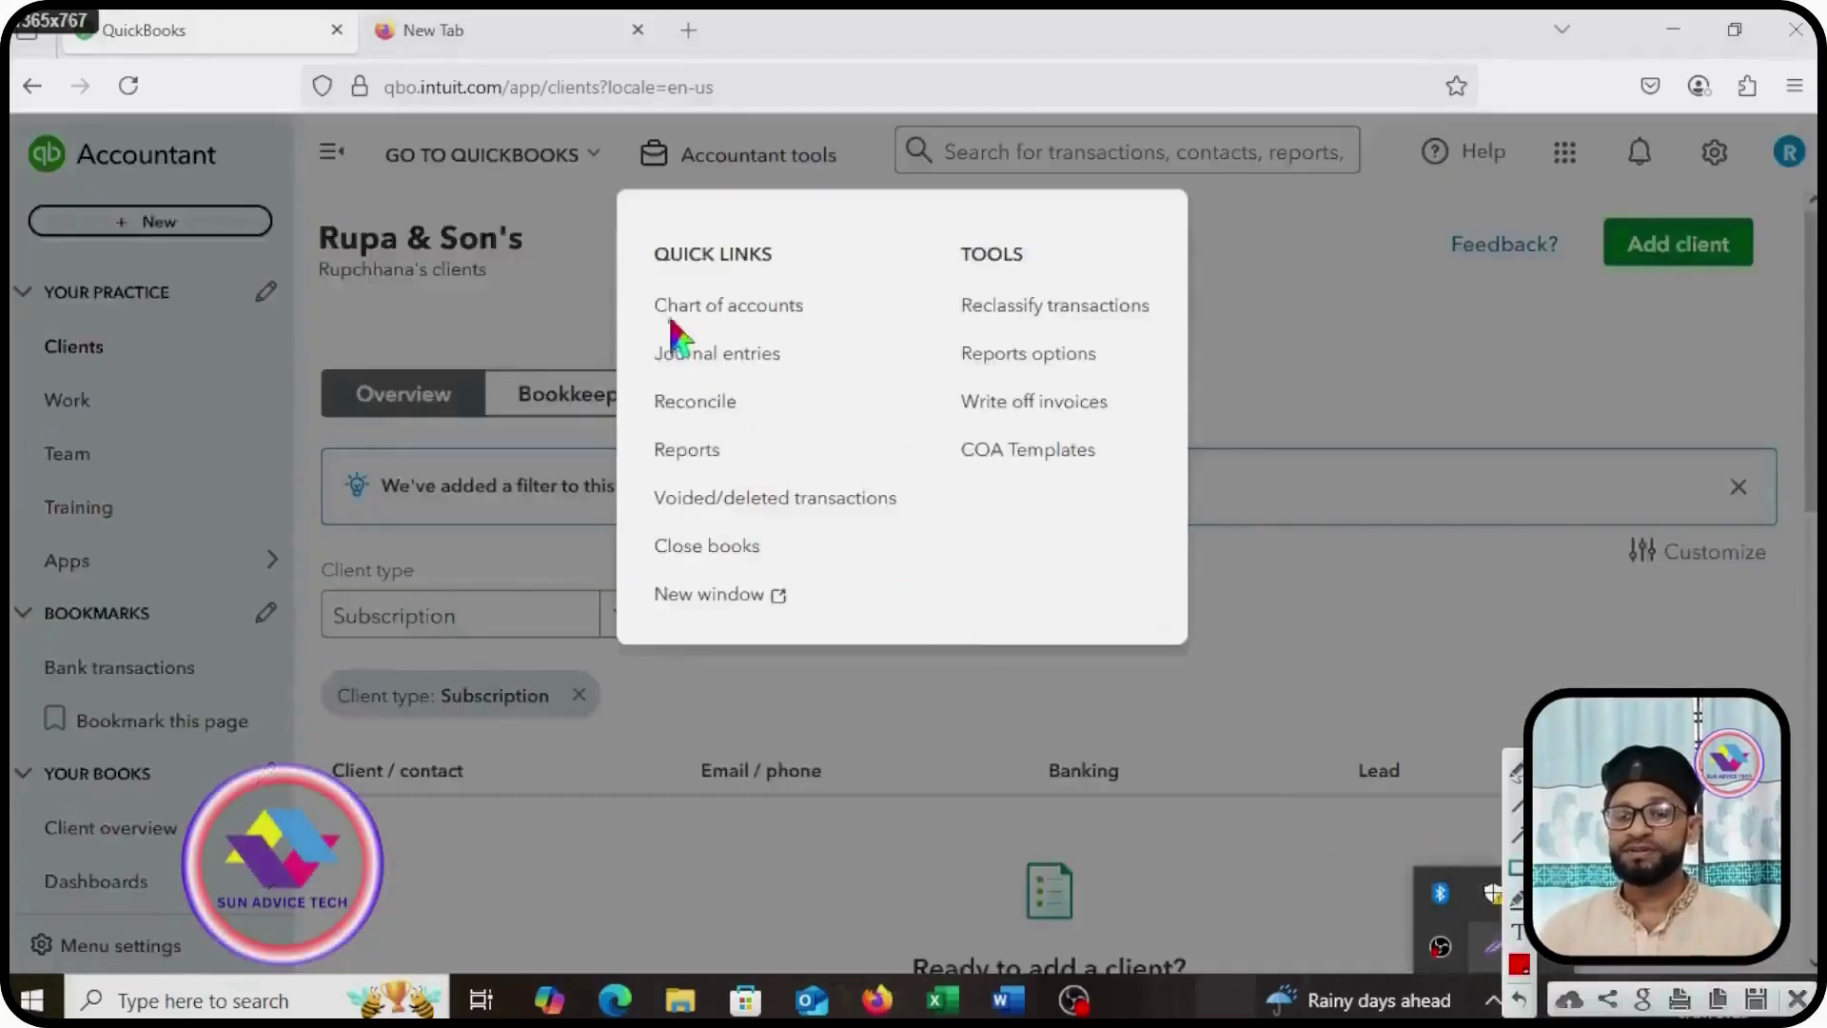
{"action": "mouse_move", "coordinate": [644, 282]}
{"action": "left_mouse_down"}
{"action": "mouse_move", "coordinate": [666, 319]}
{"action": "mouse_move", "coordinate": [818, 326]}
{"action": "left_mouse_up"}
Step: Go to the Chart of accounts page and mark it and the New button with red boxes
{"action": "left_click", "coordinate": [772, 303]}
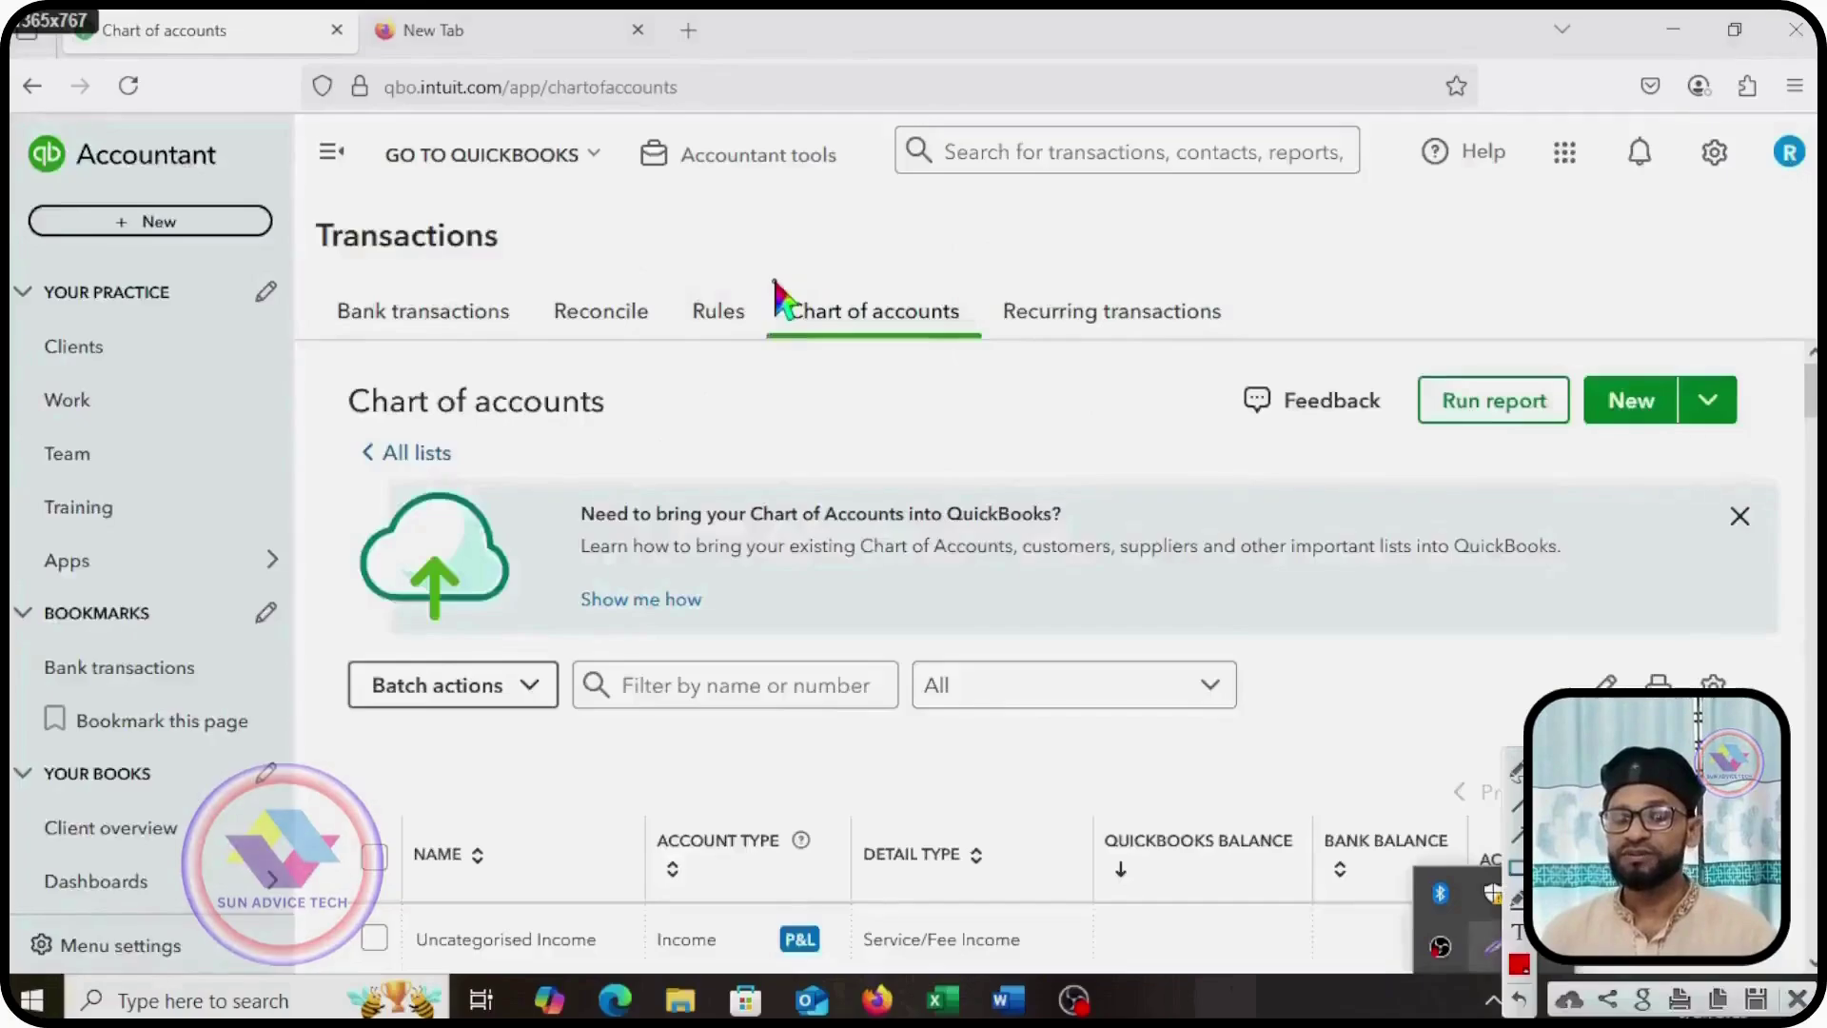
{"action": "mouse_move", "coordinate": [771, 281]}
{"action": "left_mouse_down"}
{"action": "mouse_move", "coordinate": [786, 329]}
{"action": "mouse_move", "coordinate": [895, 356]}
{"action": "mouse_move", "coordinate": [978, 348]}
{"action": "mouse_move", "coordinate": [980, 367]}
{"action": "left_mouse_up"}
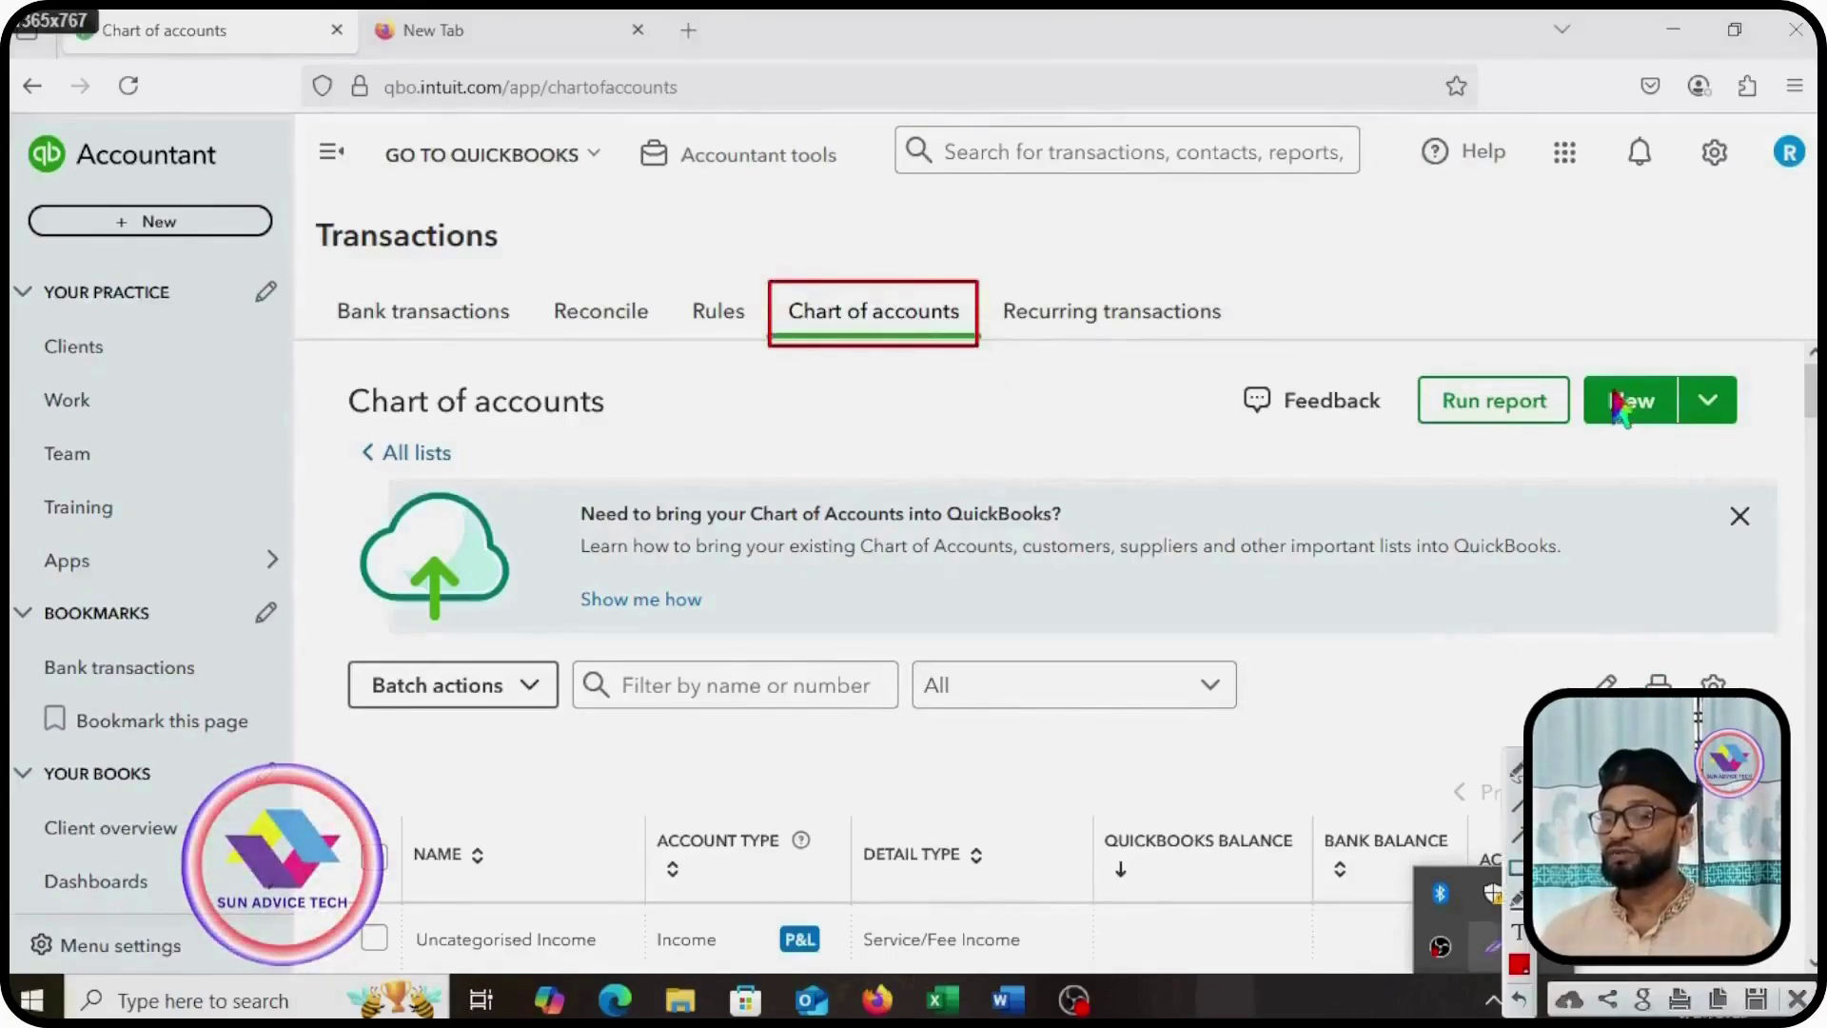
{"action": "mouse_move", "coordinate": [1573, 348]}
{"action": "left_mouse_down"}
{"action": "mouse_move", "coordinate": [1576, 419]}
{"action": "mouse_move", "coordinate": [1749, 443]}
{"action": "left_mouse_up"}
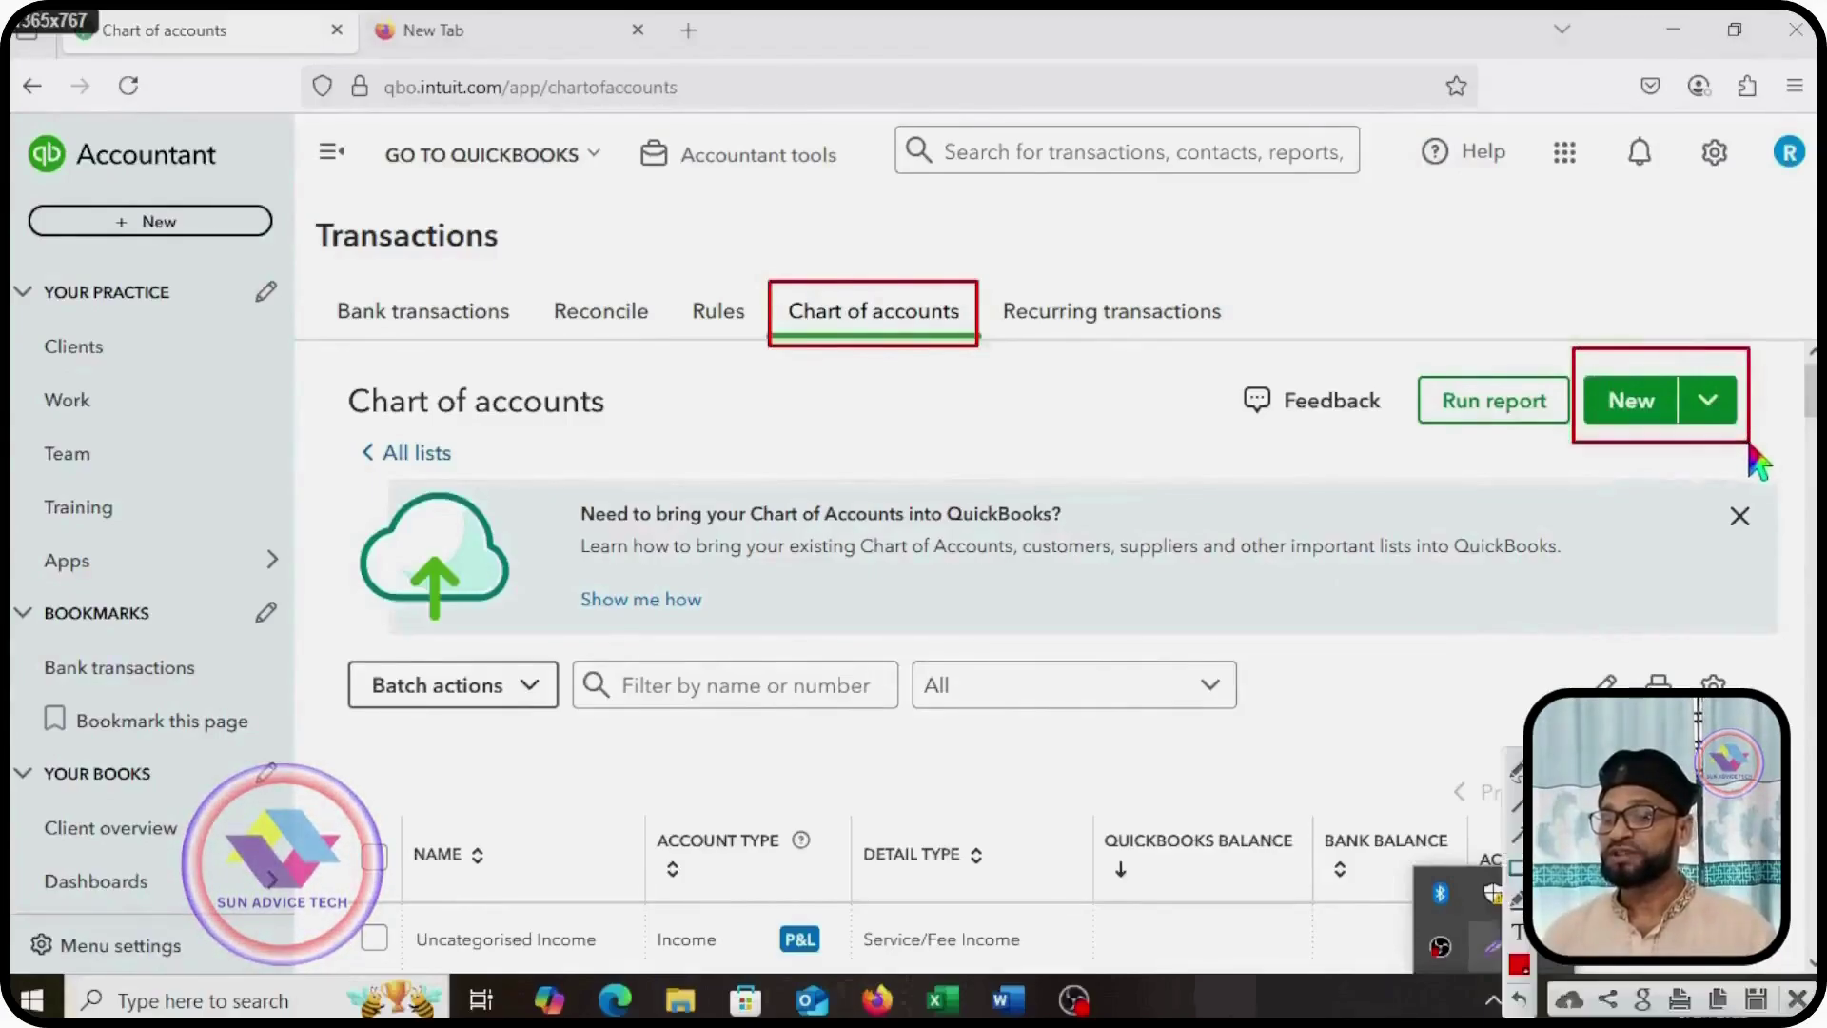
Step: Bring up the new account form, then close it without saving
{"action": "left_click", "coordinate": [1633, 403]}
{"action": "left_click", "coordinate": [1418, 267]}
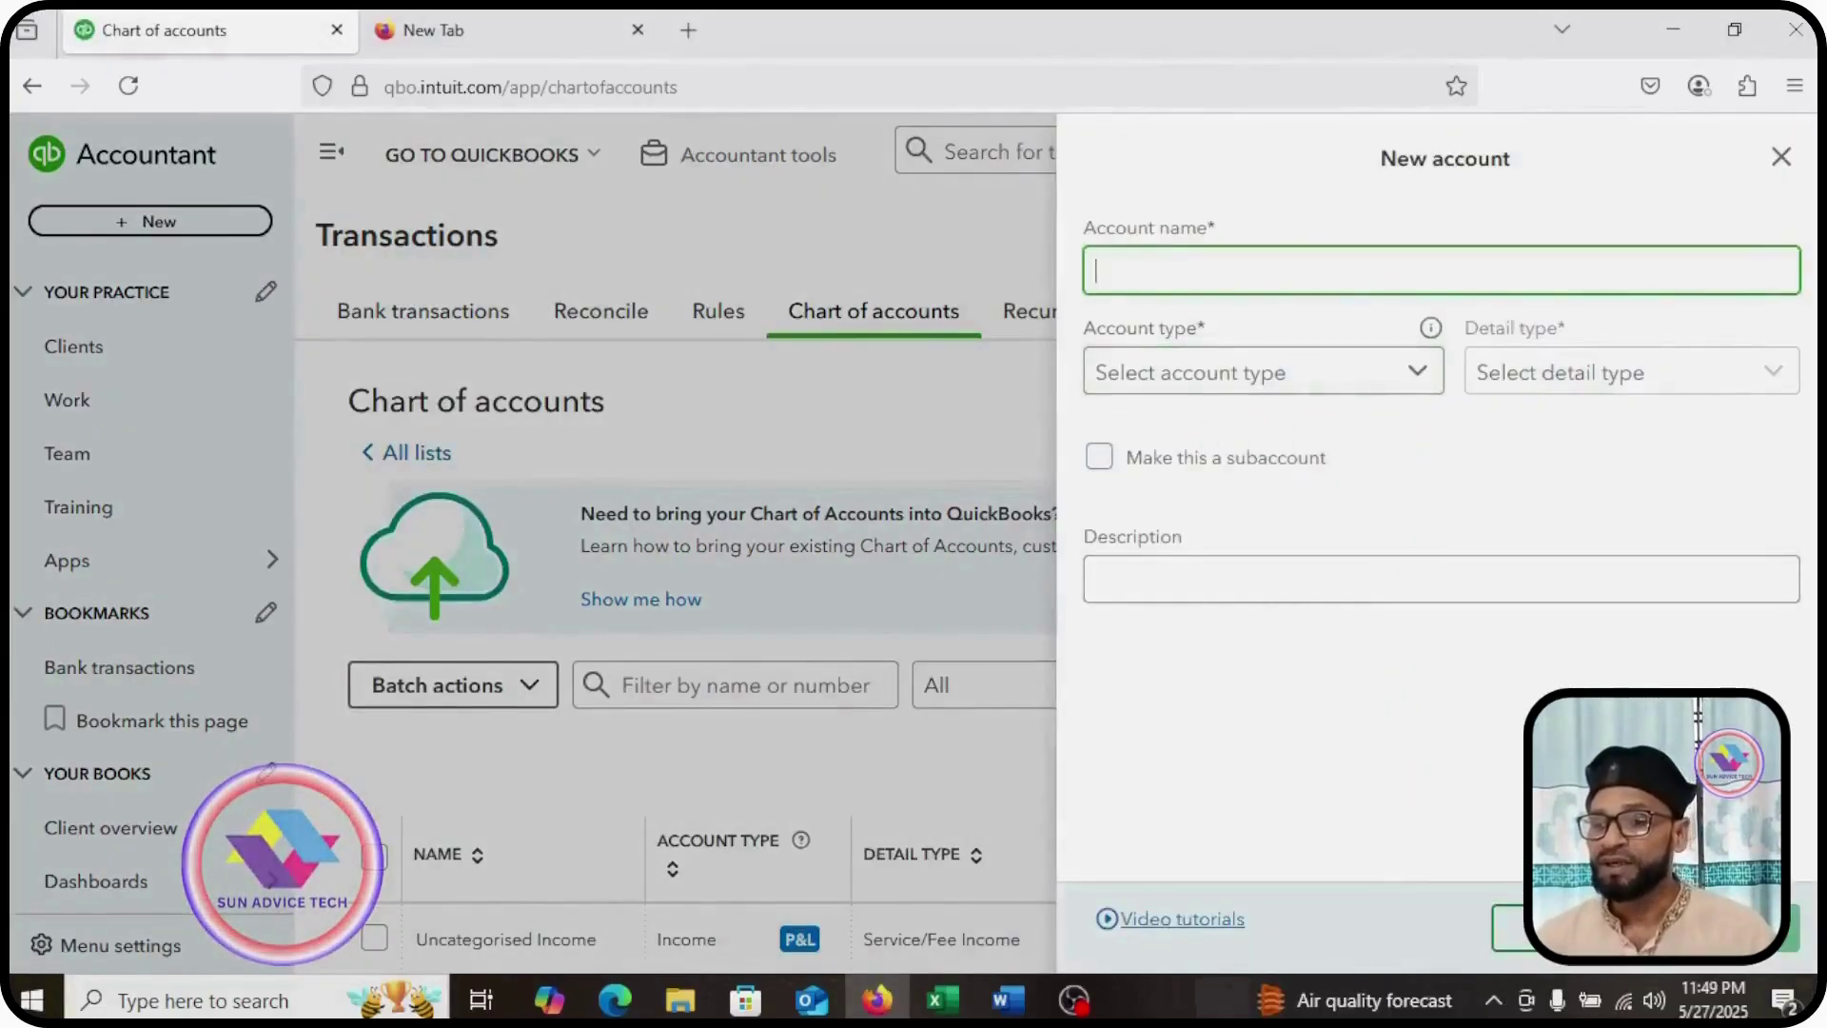
{"action": "left_click", "coordinate": [1511, 929]}
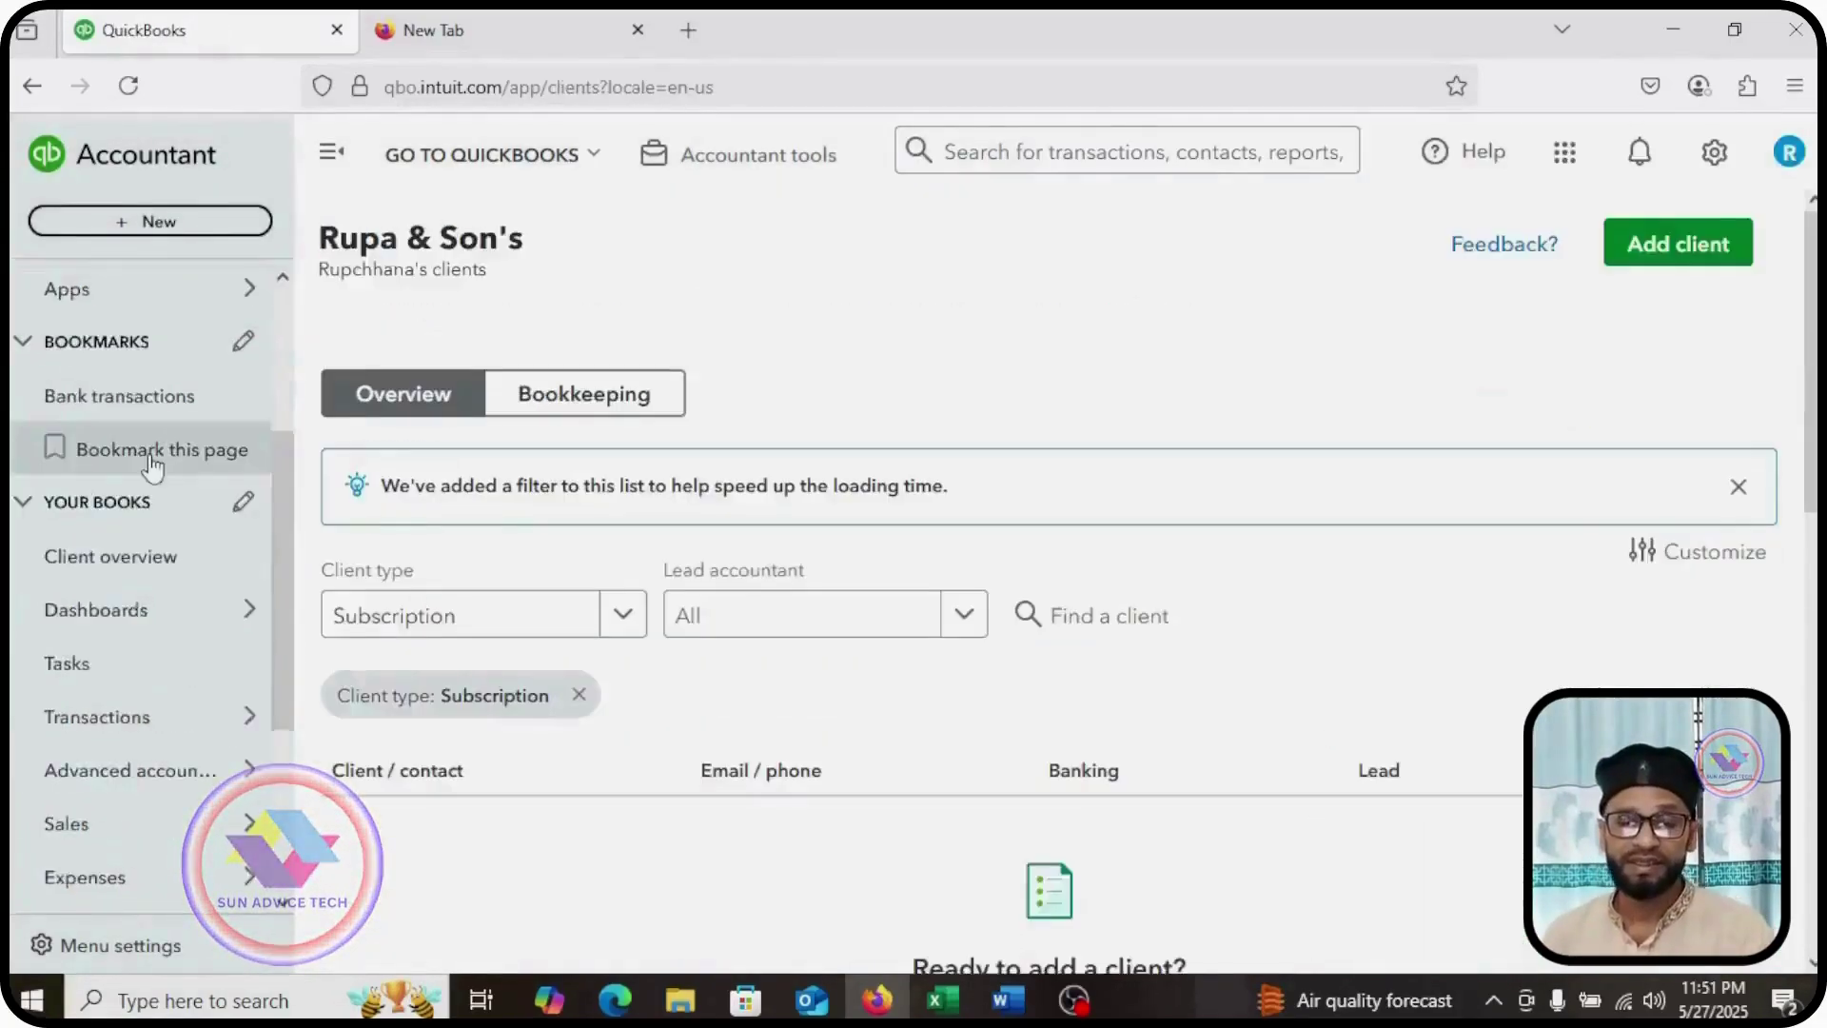
Step: Mark the Transactions section in the sidebar with a red box, visit it, then return
{"action": "scroll", "coordinate": [152, 466], "scroll_direction": "down", "scroll_amount": 2}
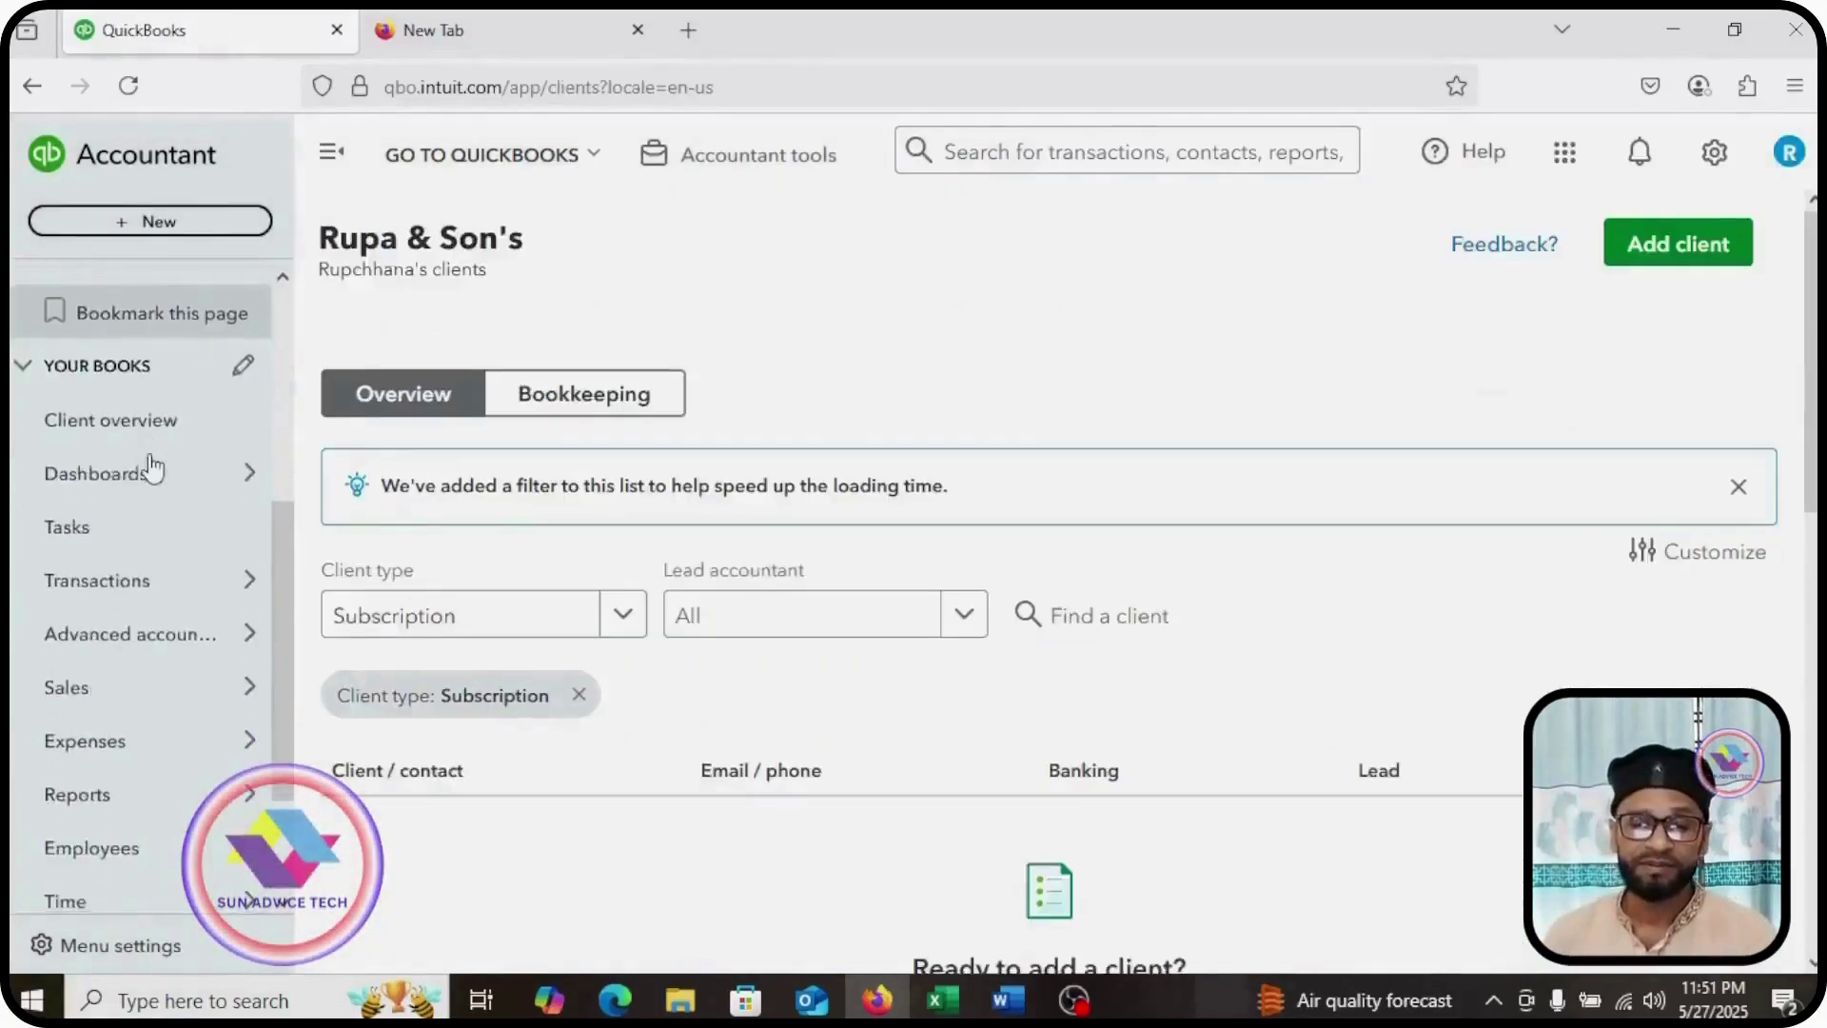
{"action": "mouse_move", "coordinate": [149, 476]}
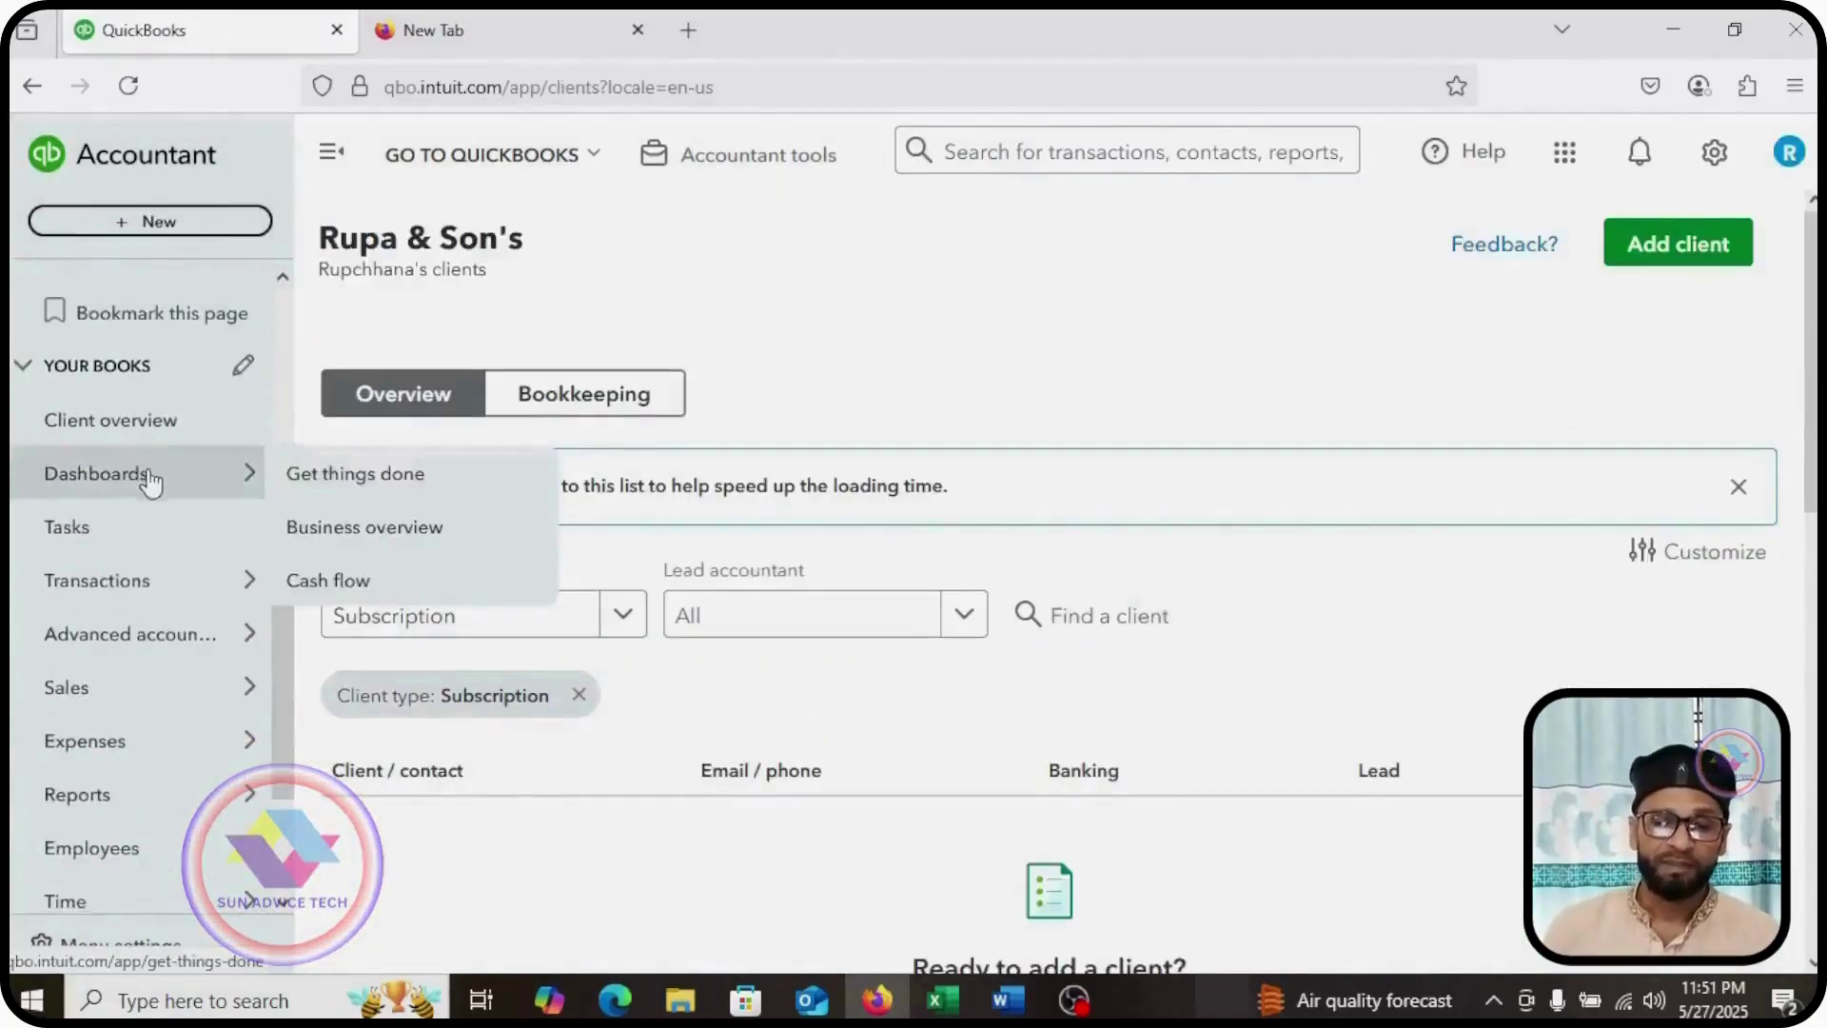
{"action": "scroll", "coordinate": [148, 481], "scroll_direction": "down", "scroll_amount": 2}
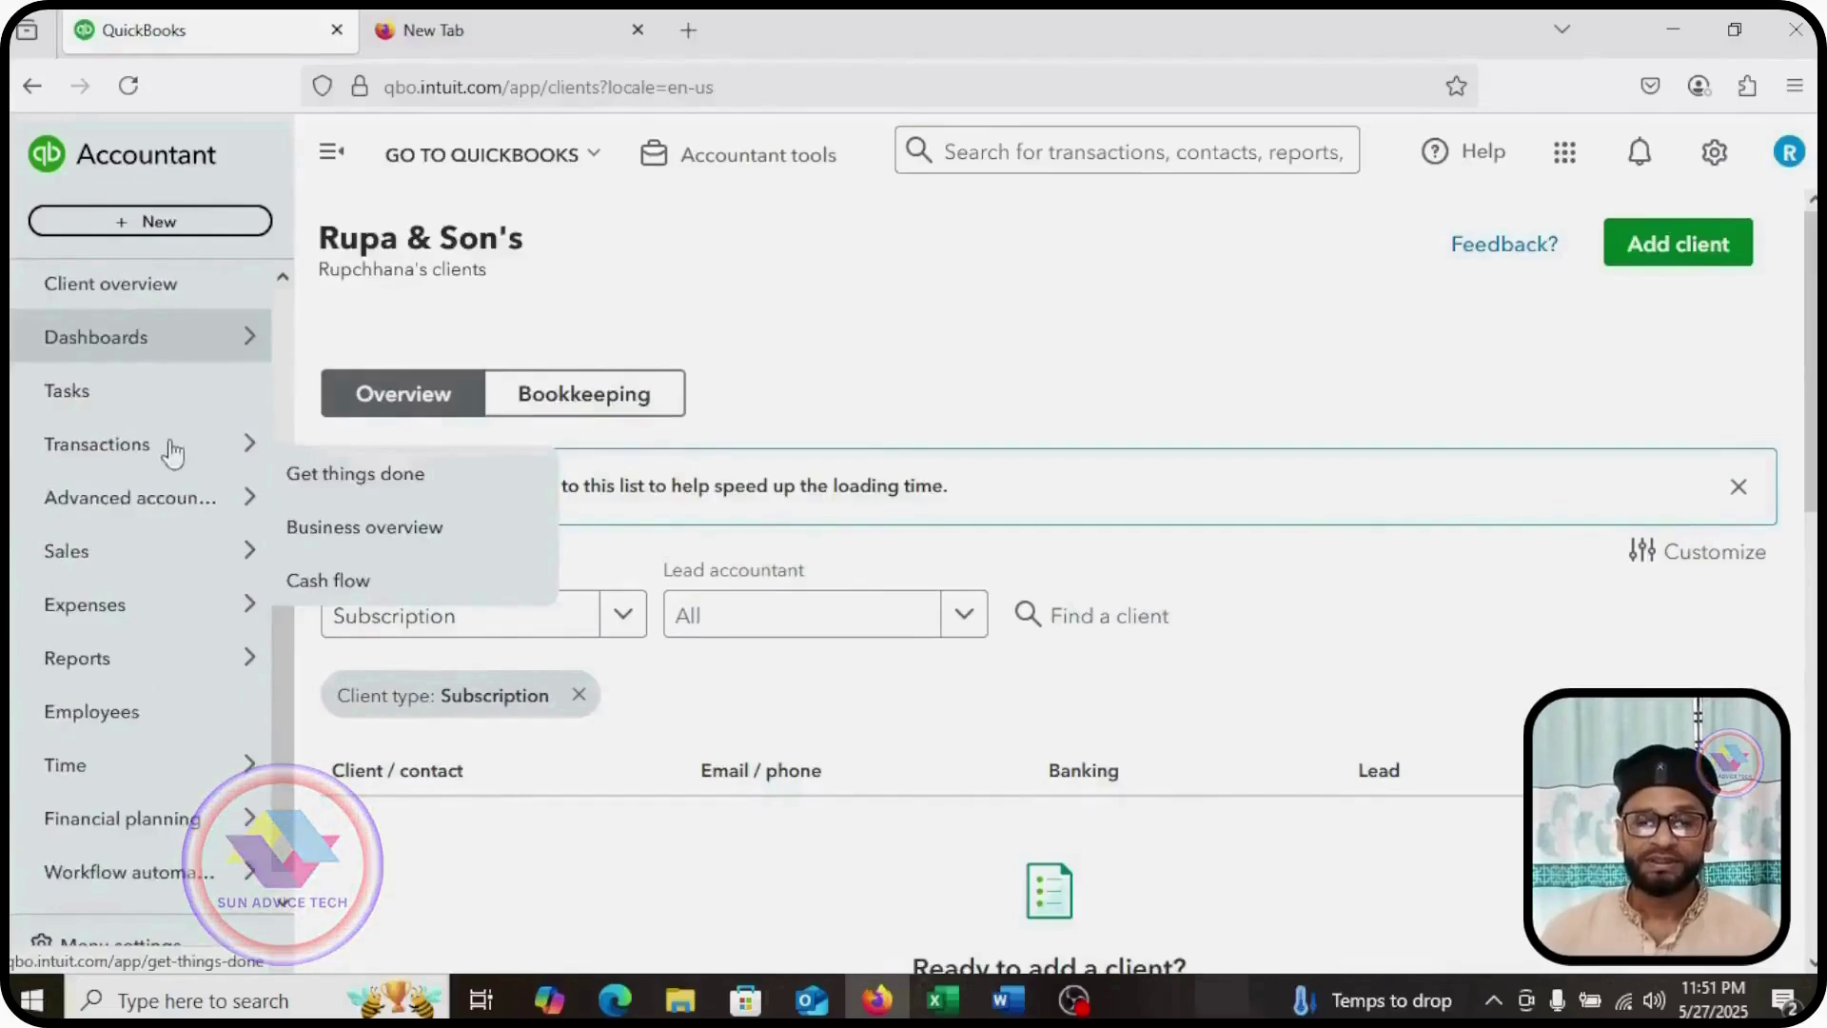
{"action": "mouse_move", "coordinate": [16, 413]}
{"action": "left_mouse_down"}
{"action": "mouse_move", "coordinate": [43, 476]}
{"action": "mouse_move", "coordinate": [212, 498]}
{"action": "left_mouse_up"}
{"action": "left_click", "coordinate": [155, 463]}
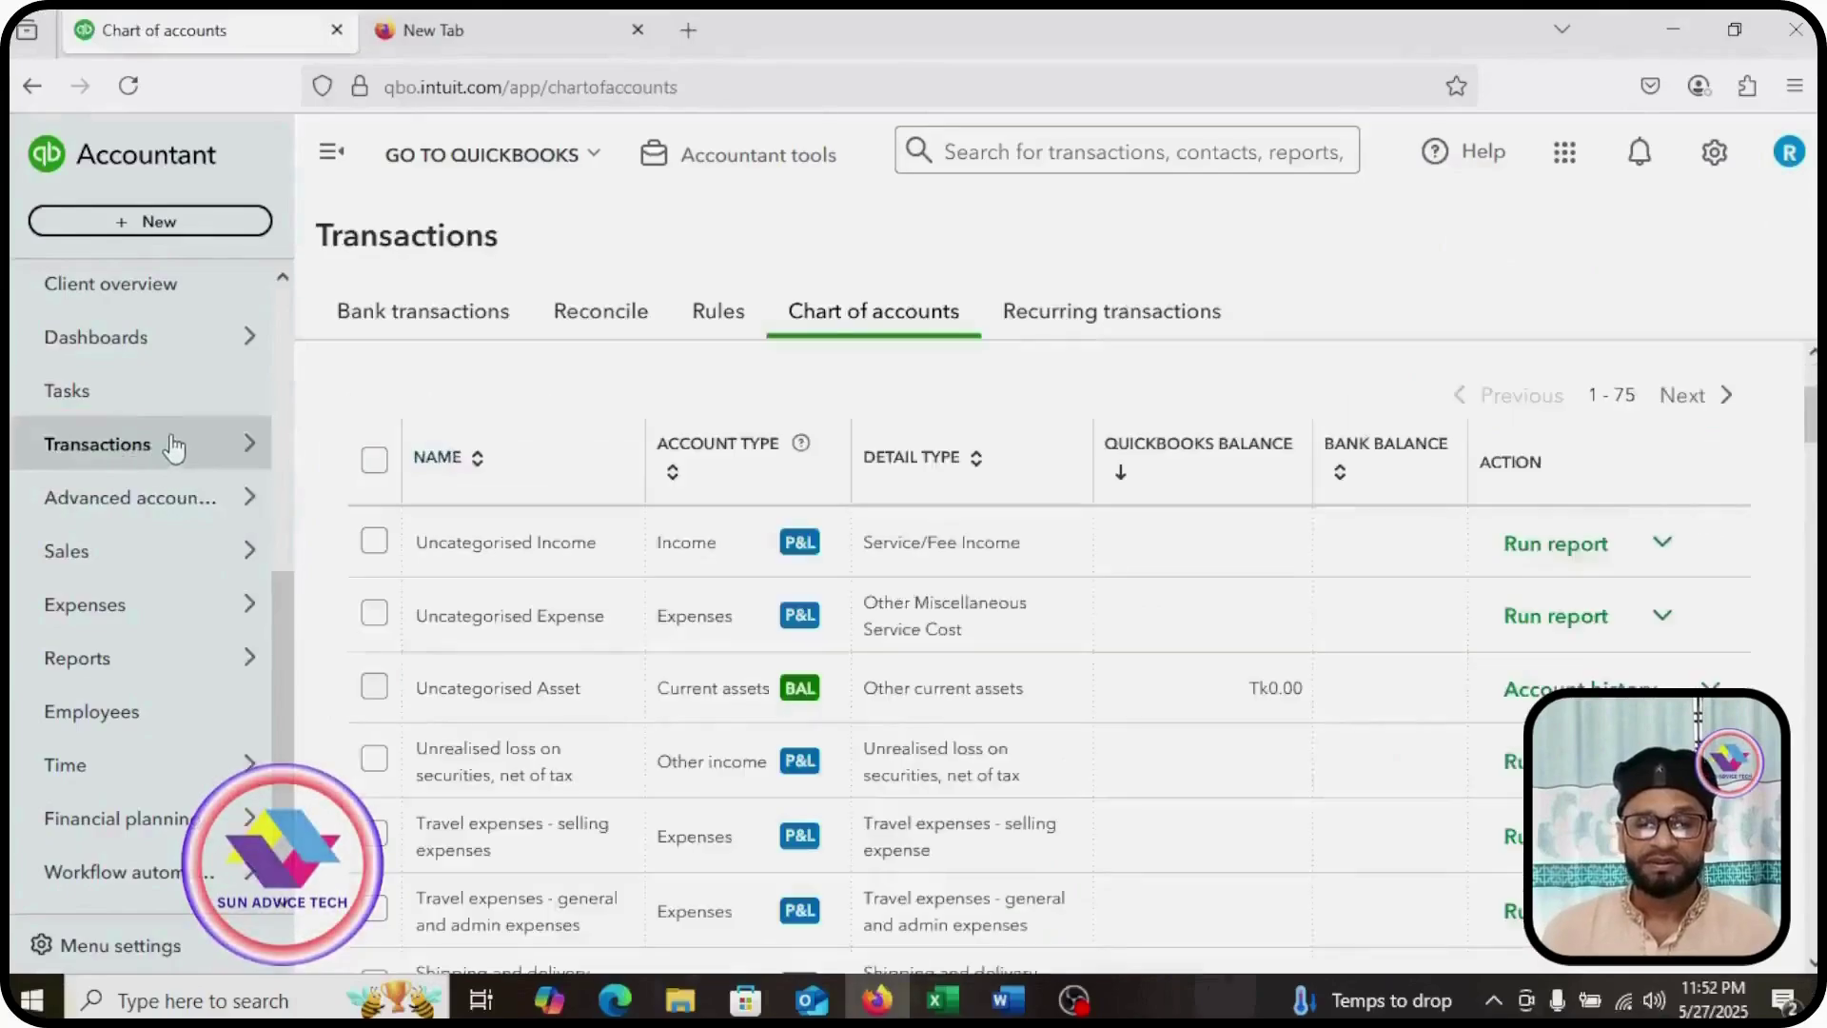
{"action": "key", "text": "alt+Left"}
Step: Go to Chart of accounts, mark it and the New button, and start a new account
{"action": "mouse_move", "coordinate": [188, 461]}
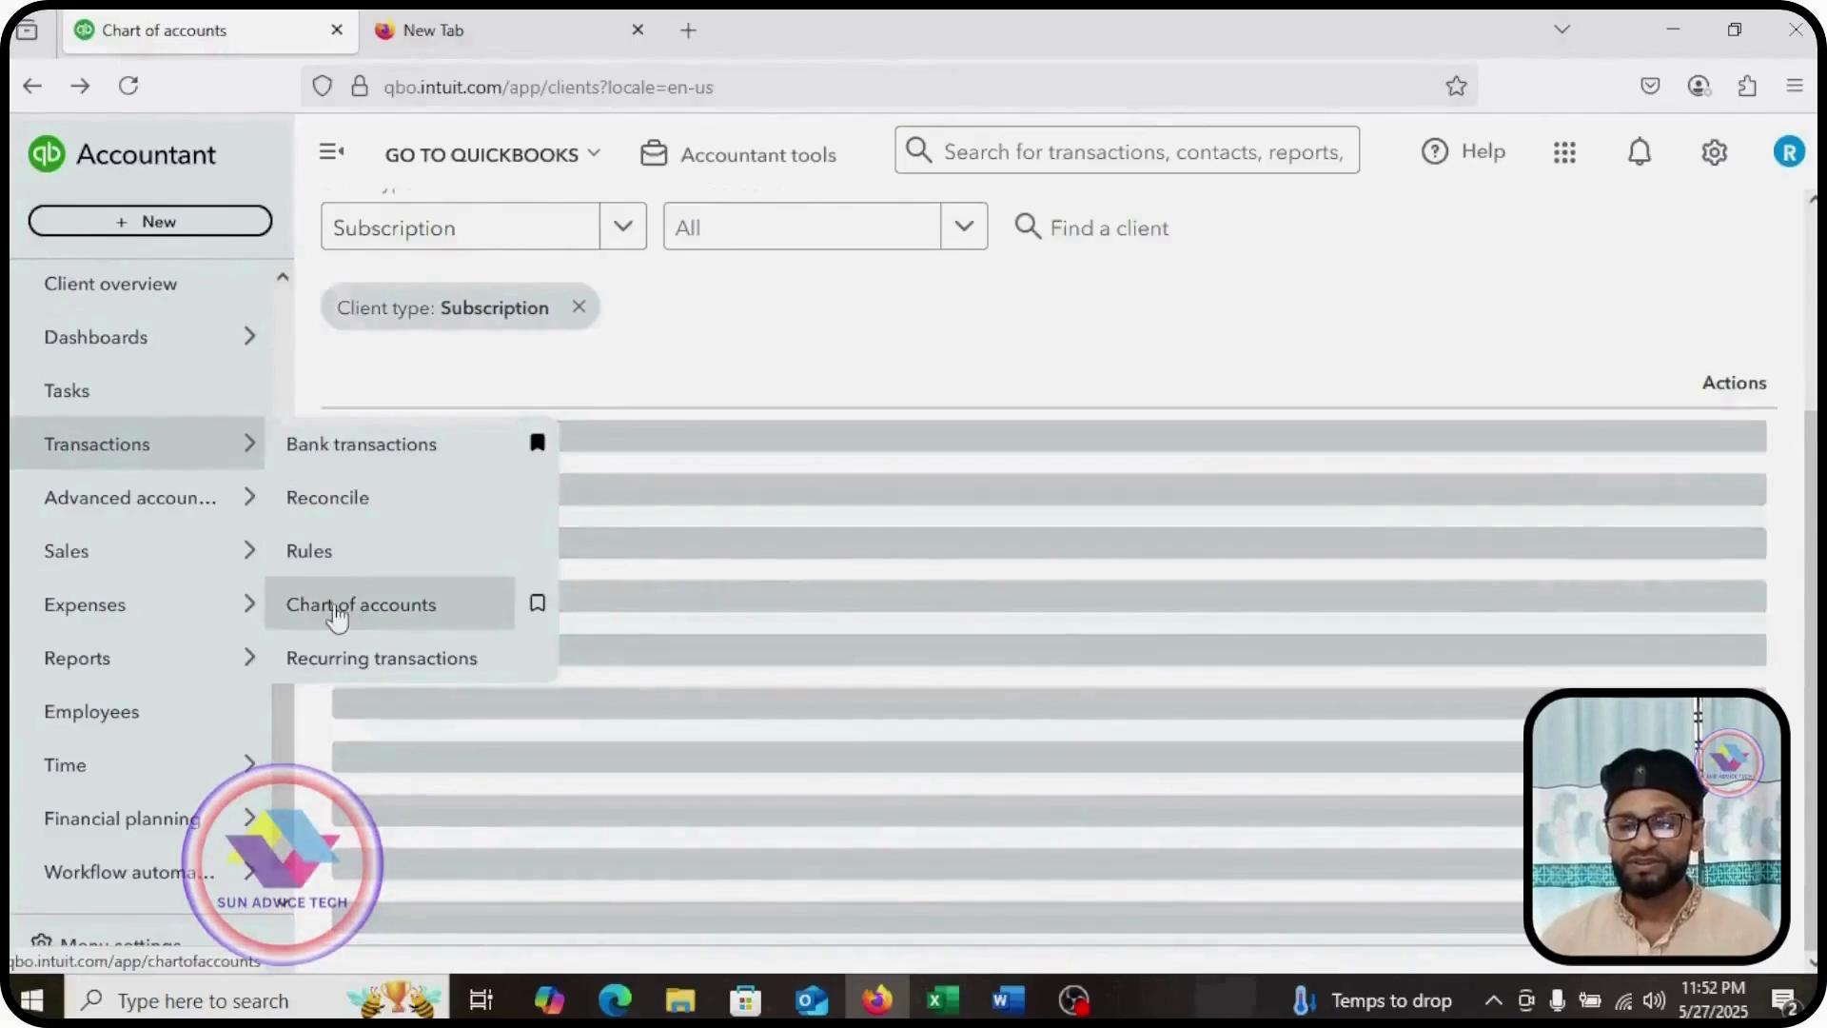
{"action": "left_click", "coordinate": [337, 616]}
{"action": "mouse_move", "coordinate": [767, 274]}
{"action": "left_mouse_down"}
{"action": "mouse_move", "coordinate": [783, 359]}
{"action": "mouse_move", "coordinate": [980, 366]}
{"action": "left_mouse_up"}
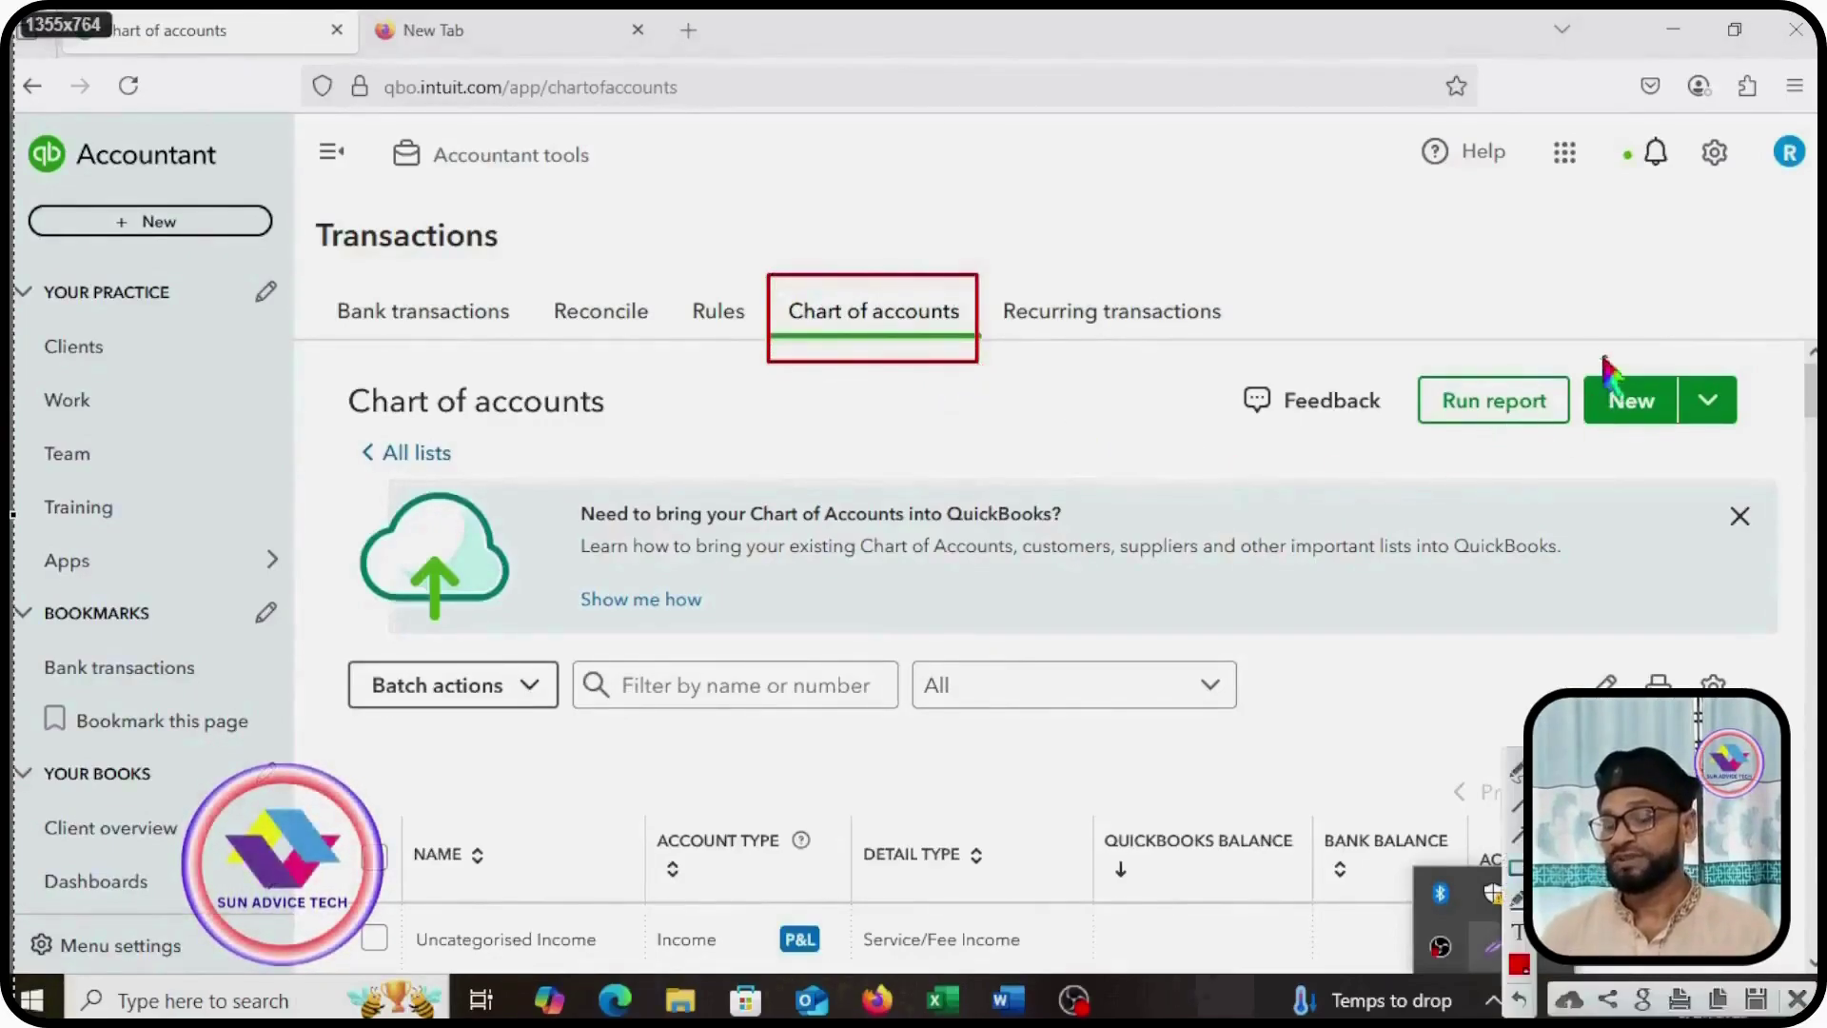
{"action": "mouse_move", "coordinate": [1578, 350]}
{"action": "left_mouse_down"}
{"action": "mouse_move", "coordinate": [1732, 449]}
{"action": "mouse_move", "coordinate": [1760, 441]}
{"action": "left_mouse_up"}
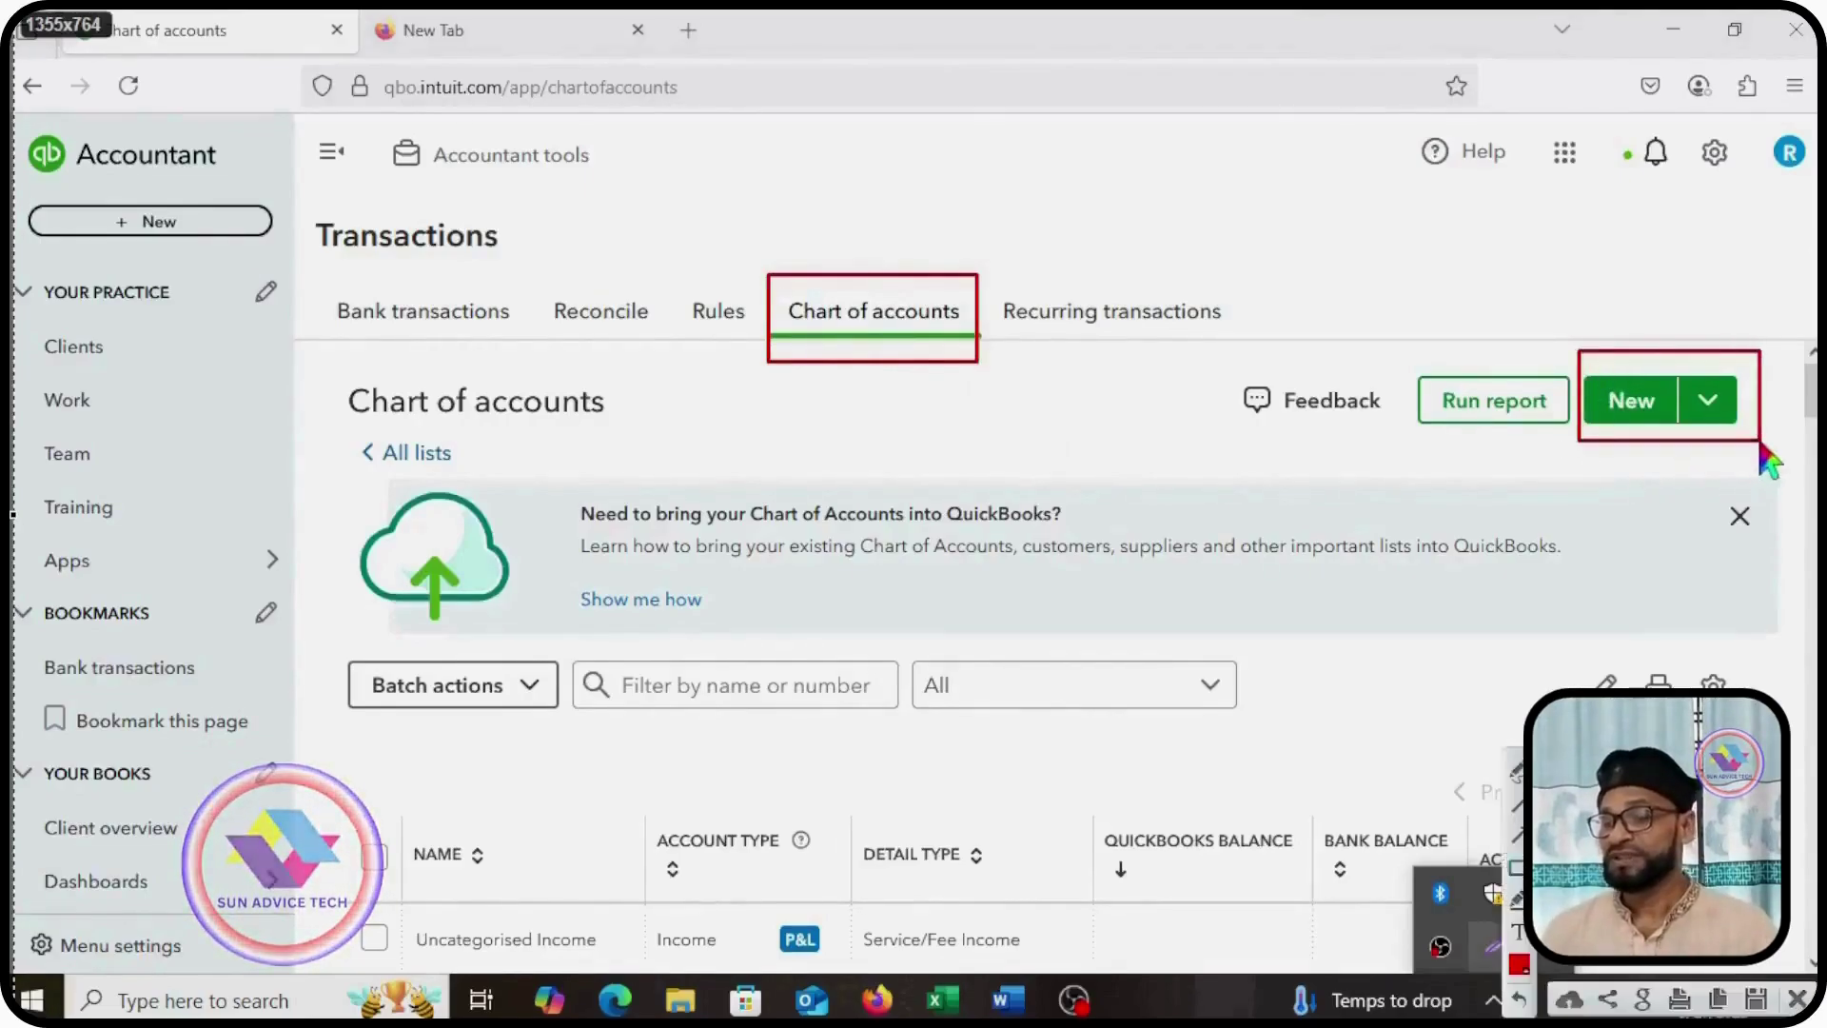
{"action": "left_click", "coordinate": [1633, 407]}
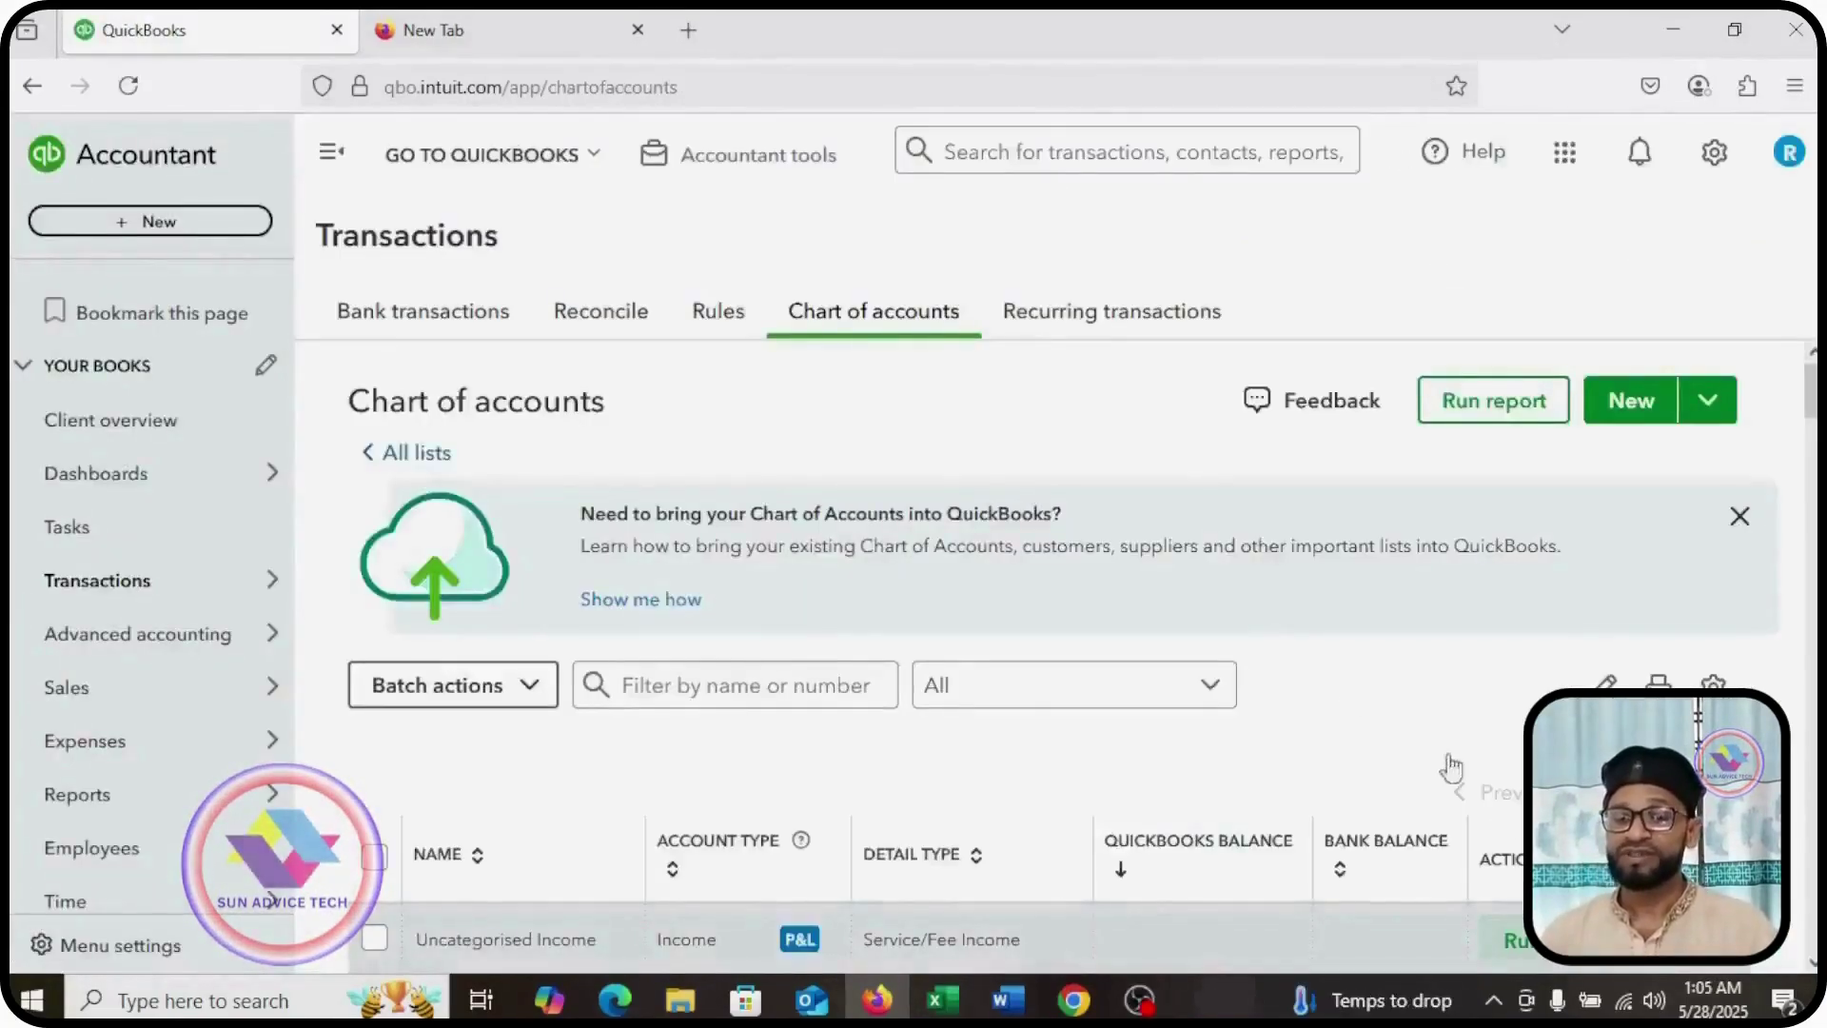
{"action": "scroll", "coordinate": [1162, 655], "scroll_direction": "down", "scroll_amount": 3}
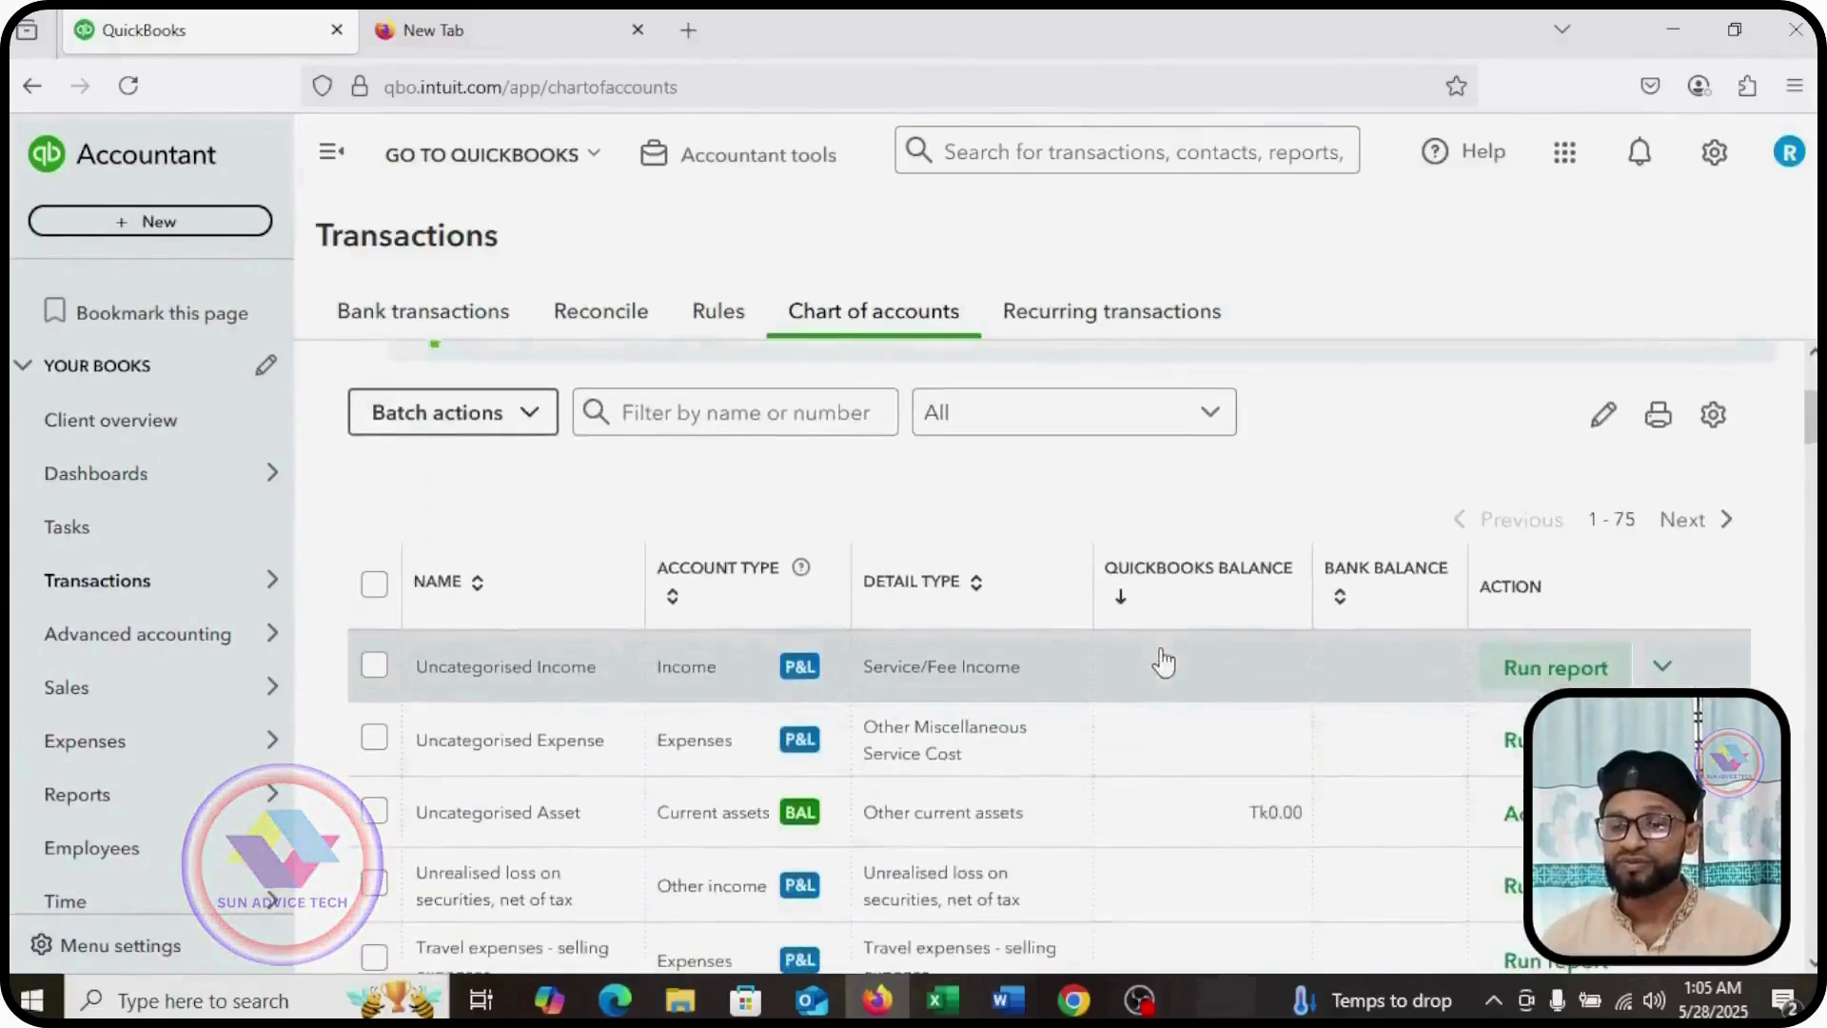
{"action": "scroll", "coordinate": [1161, 661], "scroll_direction": "down", "scroll_amount": 6}
{"action": "scroll", "coordinate": [1159, 649], "scroll_direction": "down", "scroll_amount": 12}
{"action": "scroll", "coordinate": [1155, 650], "scroll_direction": "down", "scroll_amount": 13}
{"action": "scroll", "coordinate": [1154, 651], "scroll_direction": "down", "scroll_amount": 12}
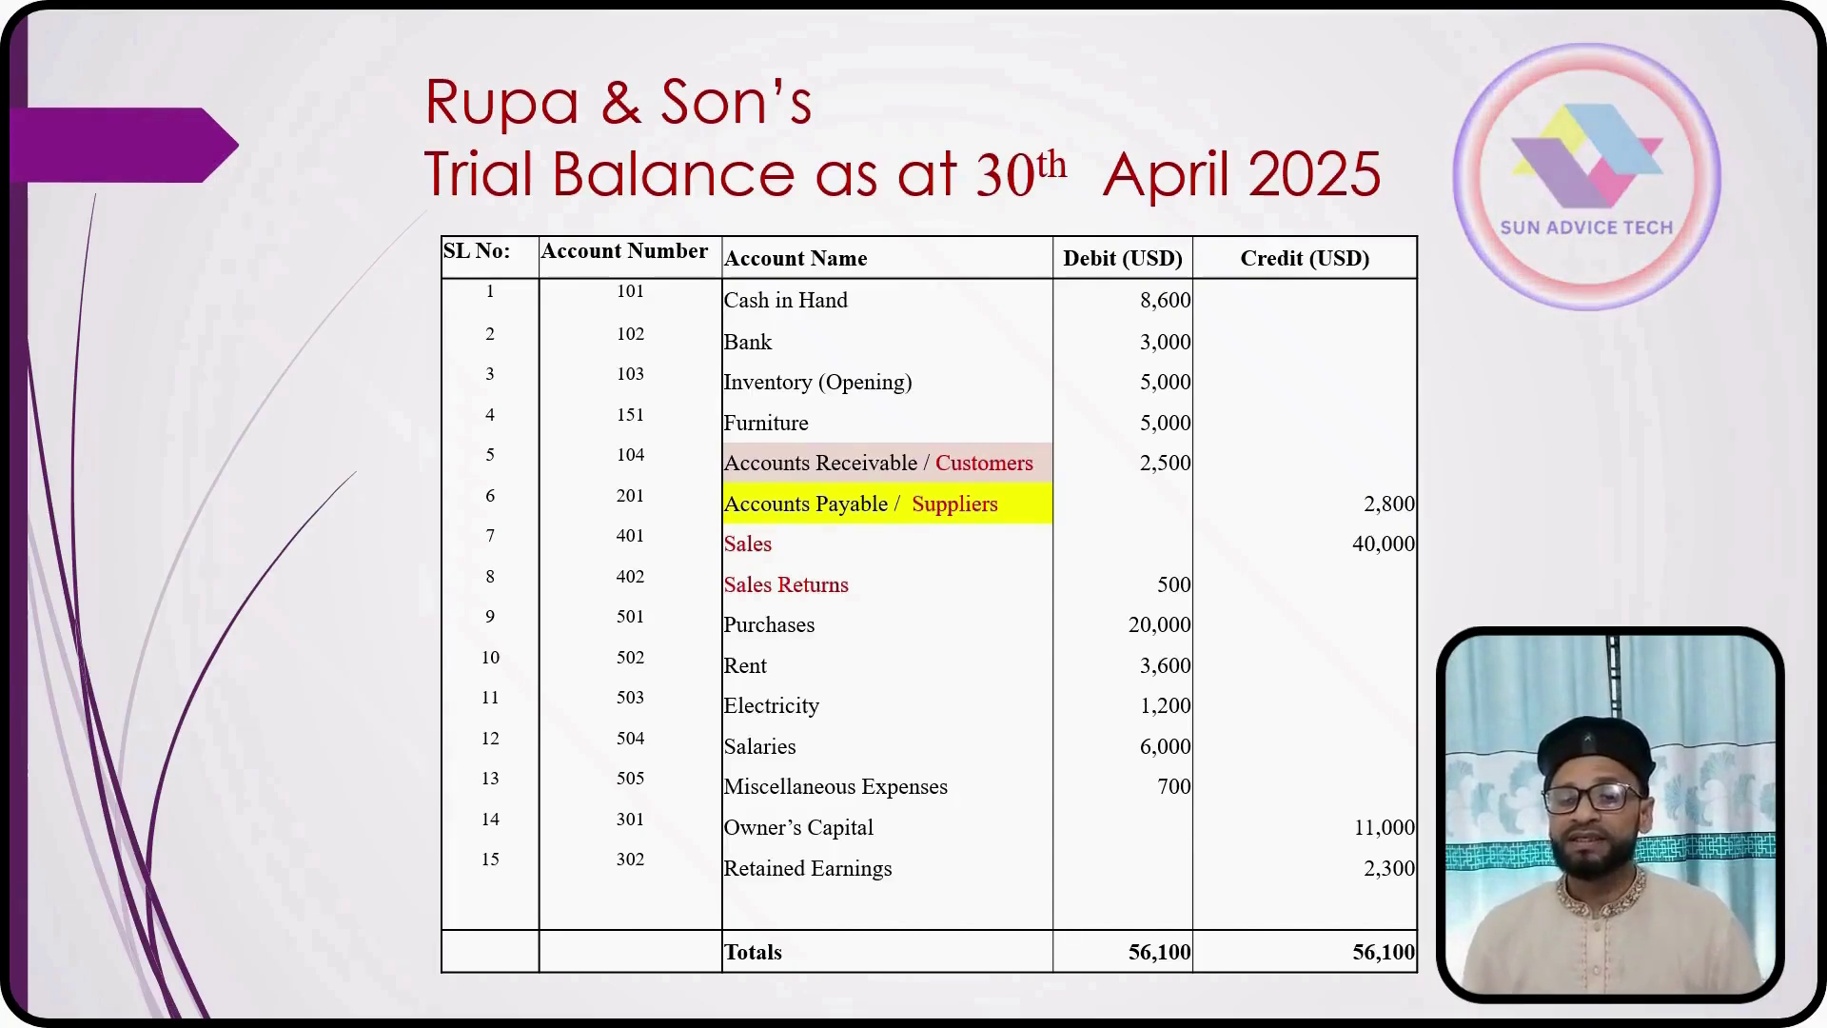
Step: Advance past the profit or loss statement slide to the balance sheet slide
{"action": "key", "text": "Right"}
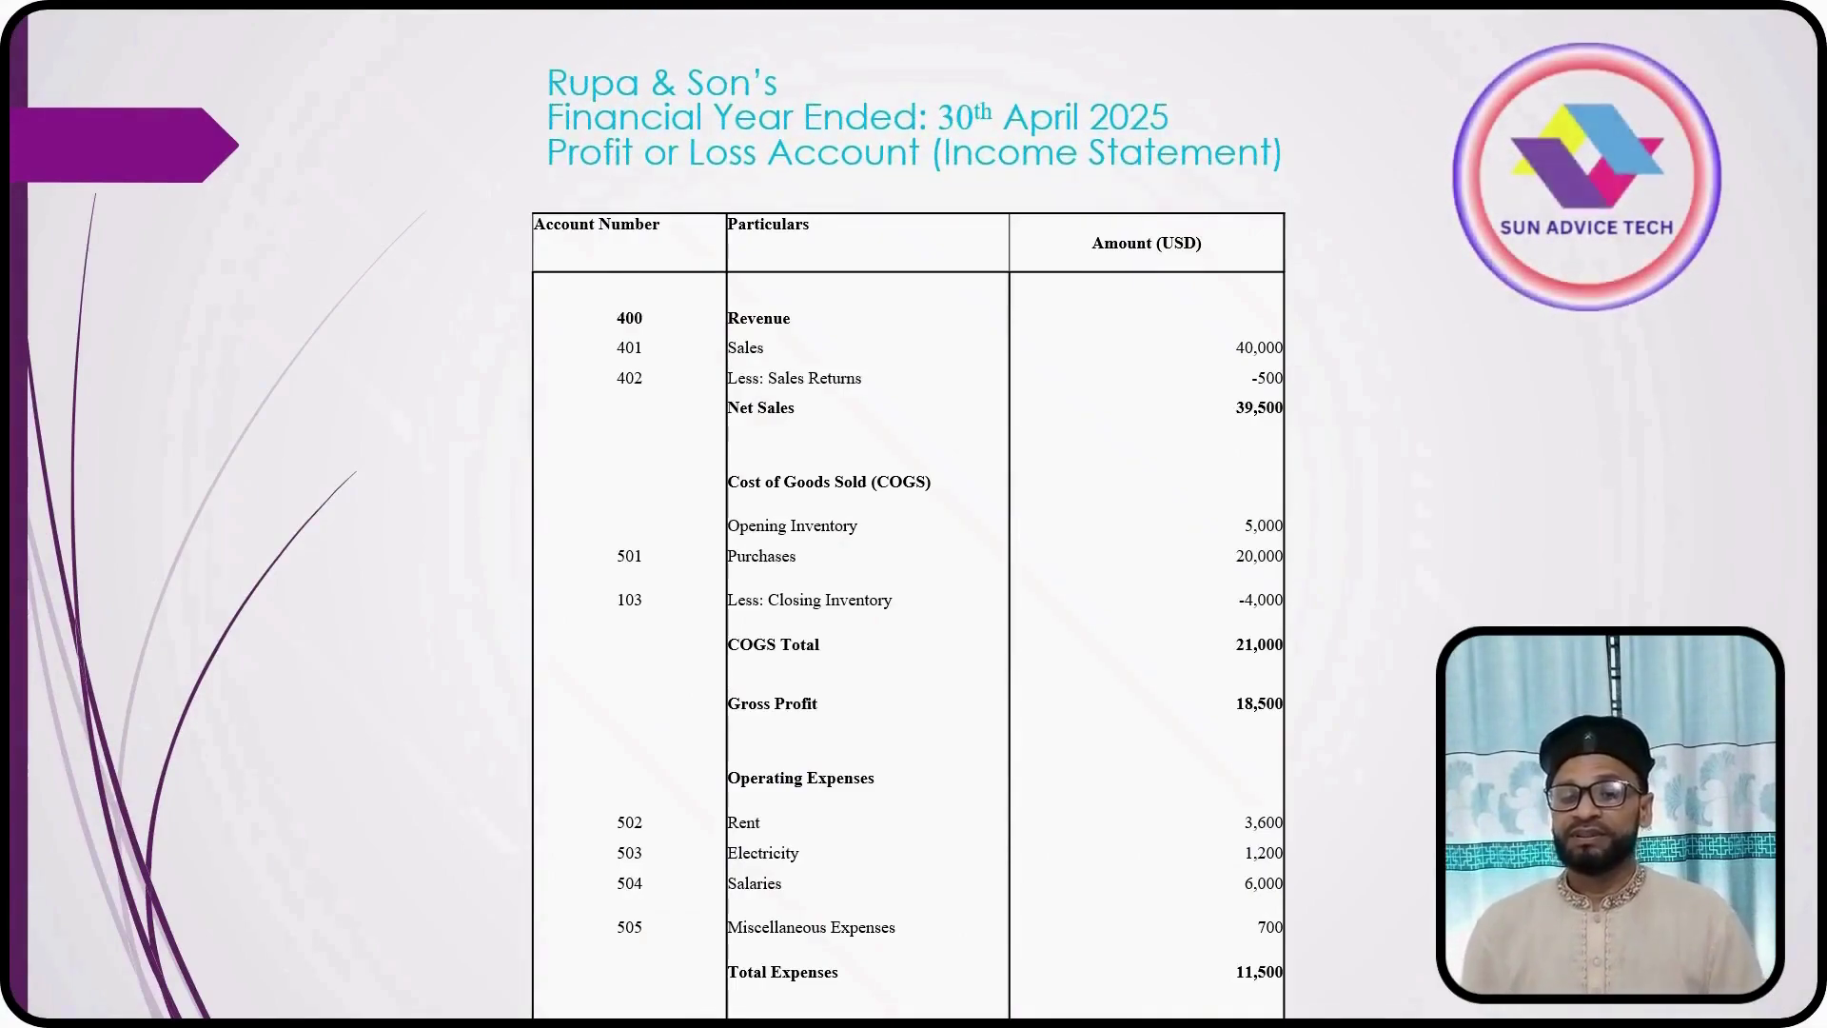
{"action": "key", "text": "Right"}
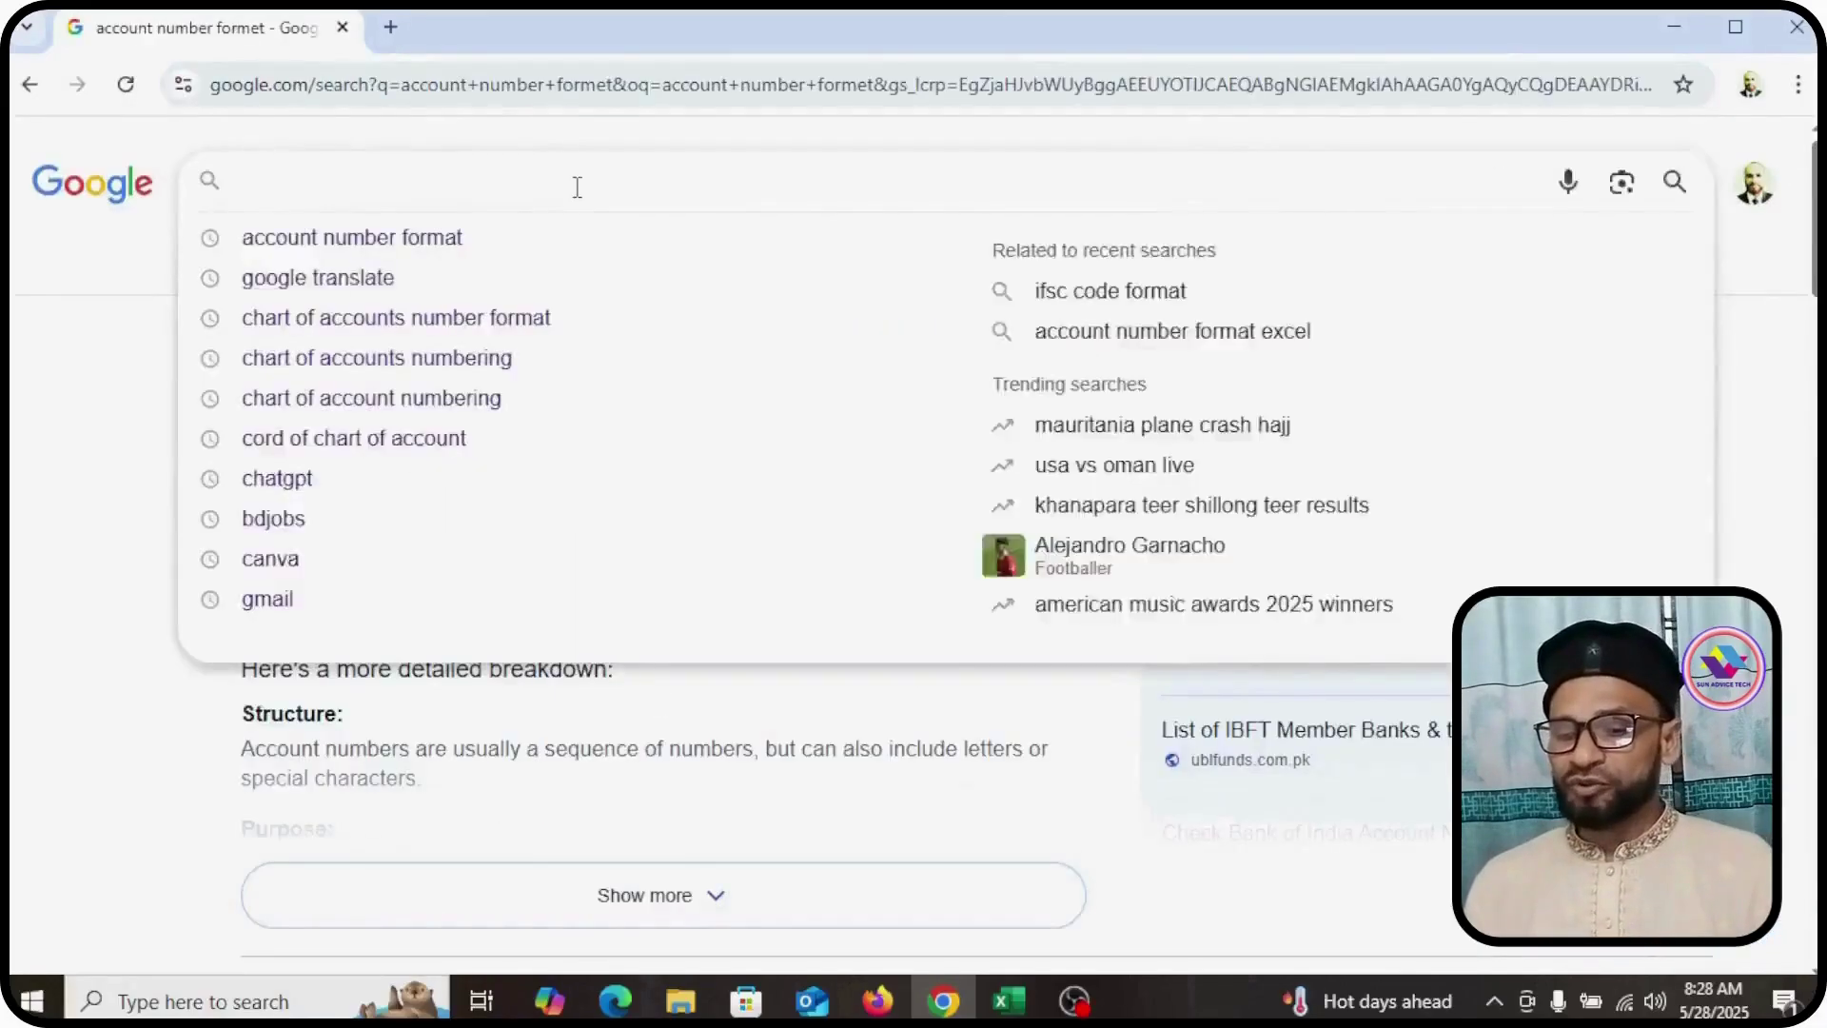
Step: Search 'chart of accounts number forma' and go to the accountingtools Chart of accounts numbering article
{"action": "type", "text": "cha"}
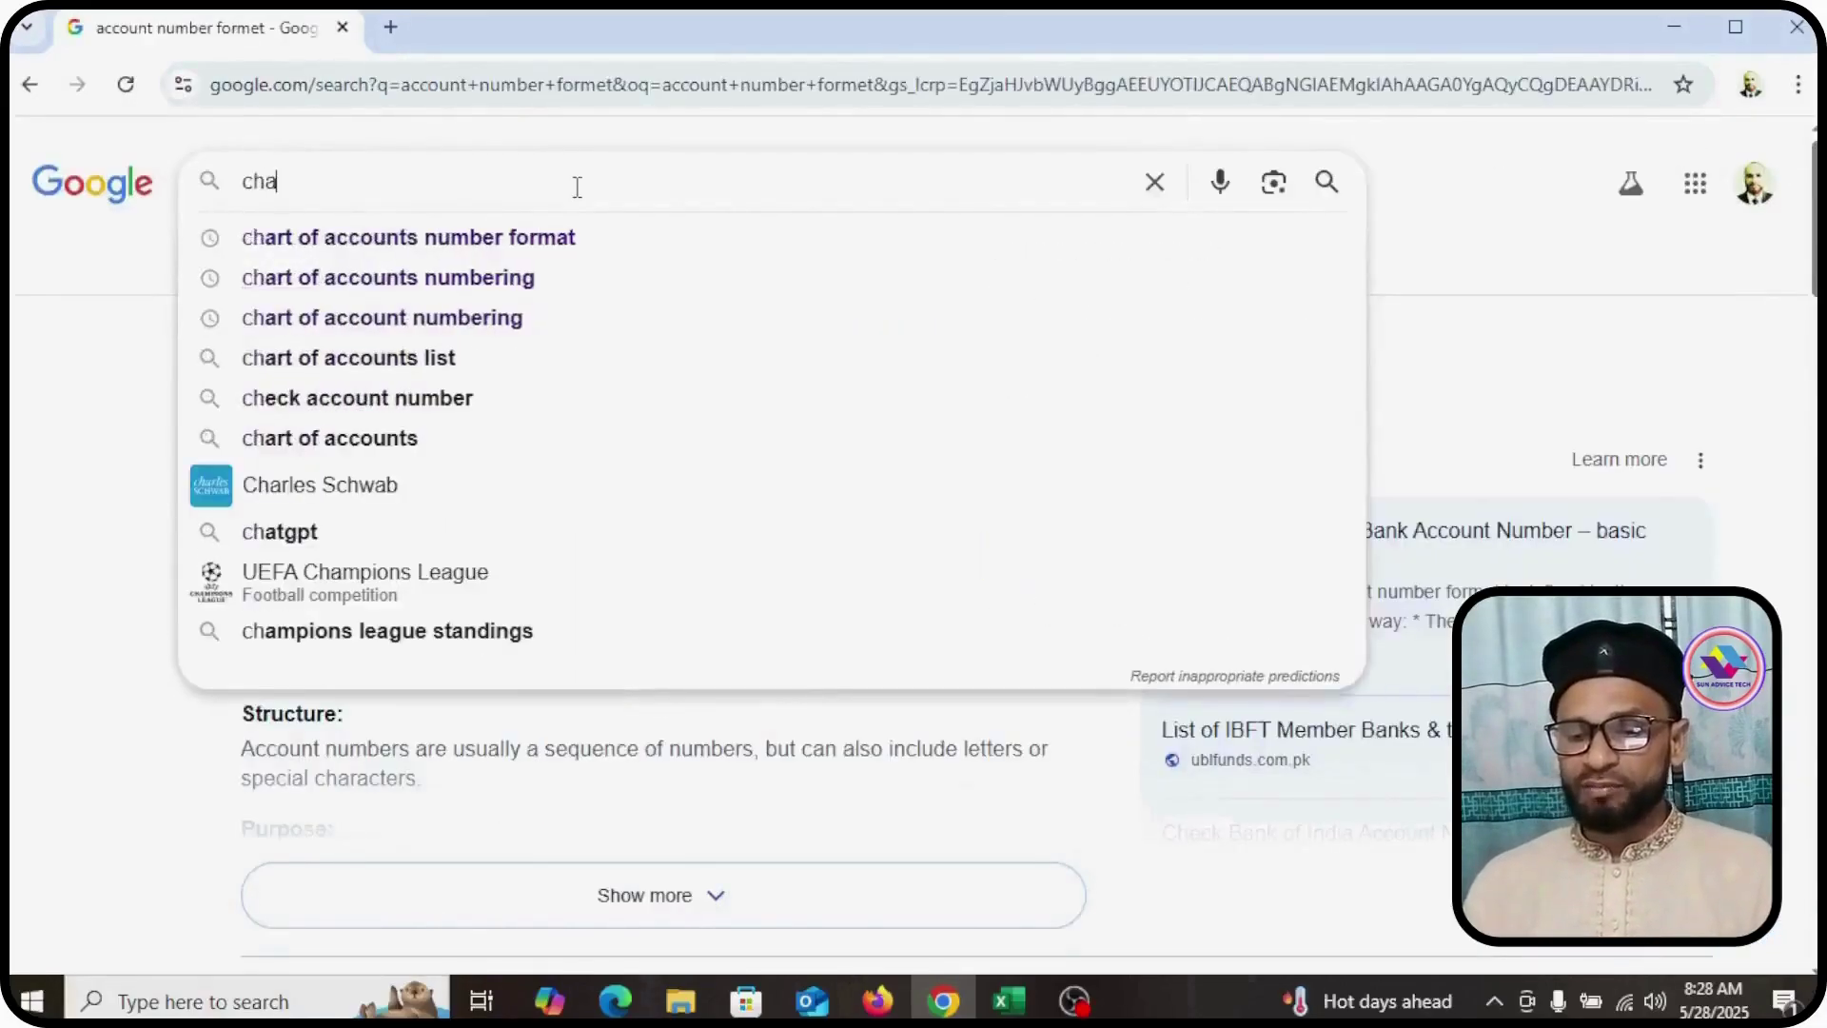
{"action": "type", "text": "rt of accounts number format"}
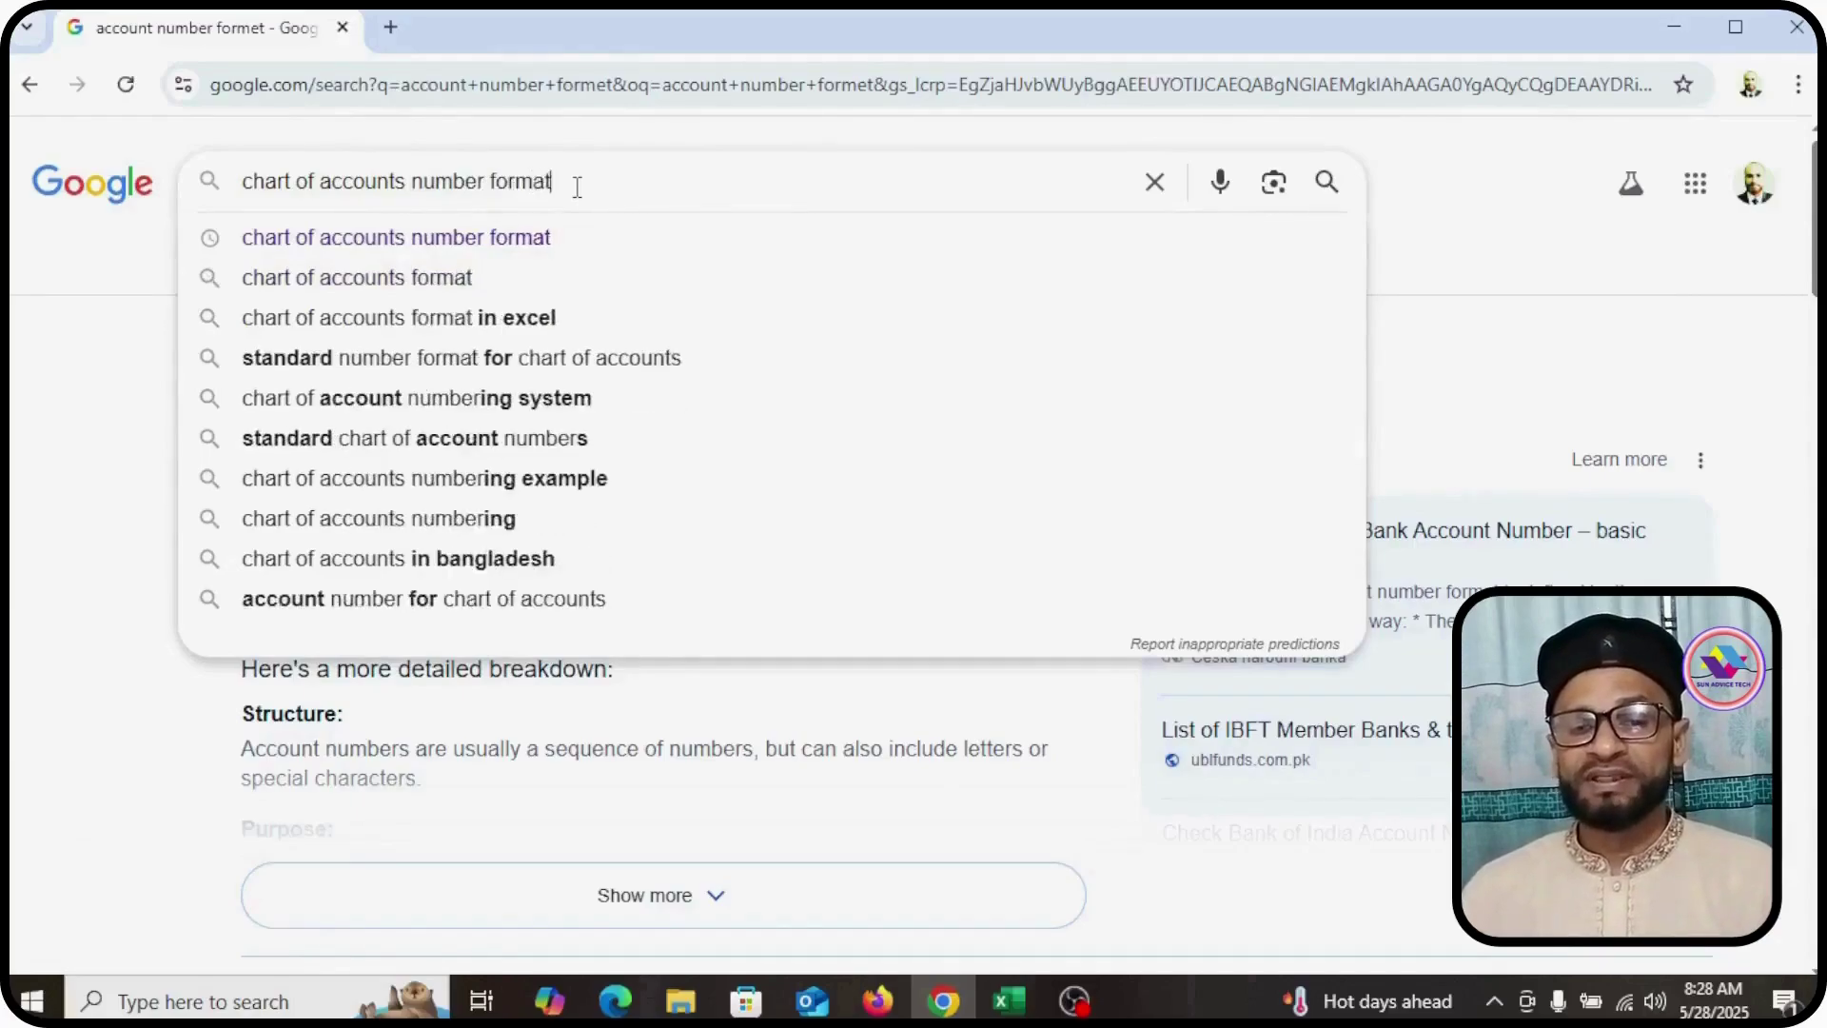
{"action": "key", "text": "Return"}
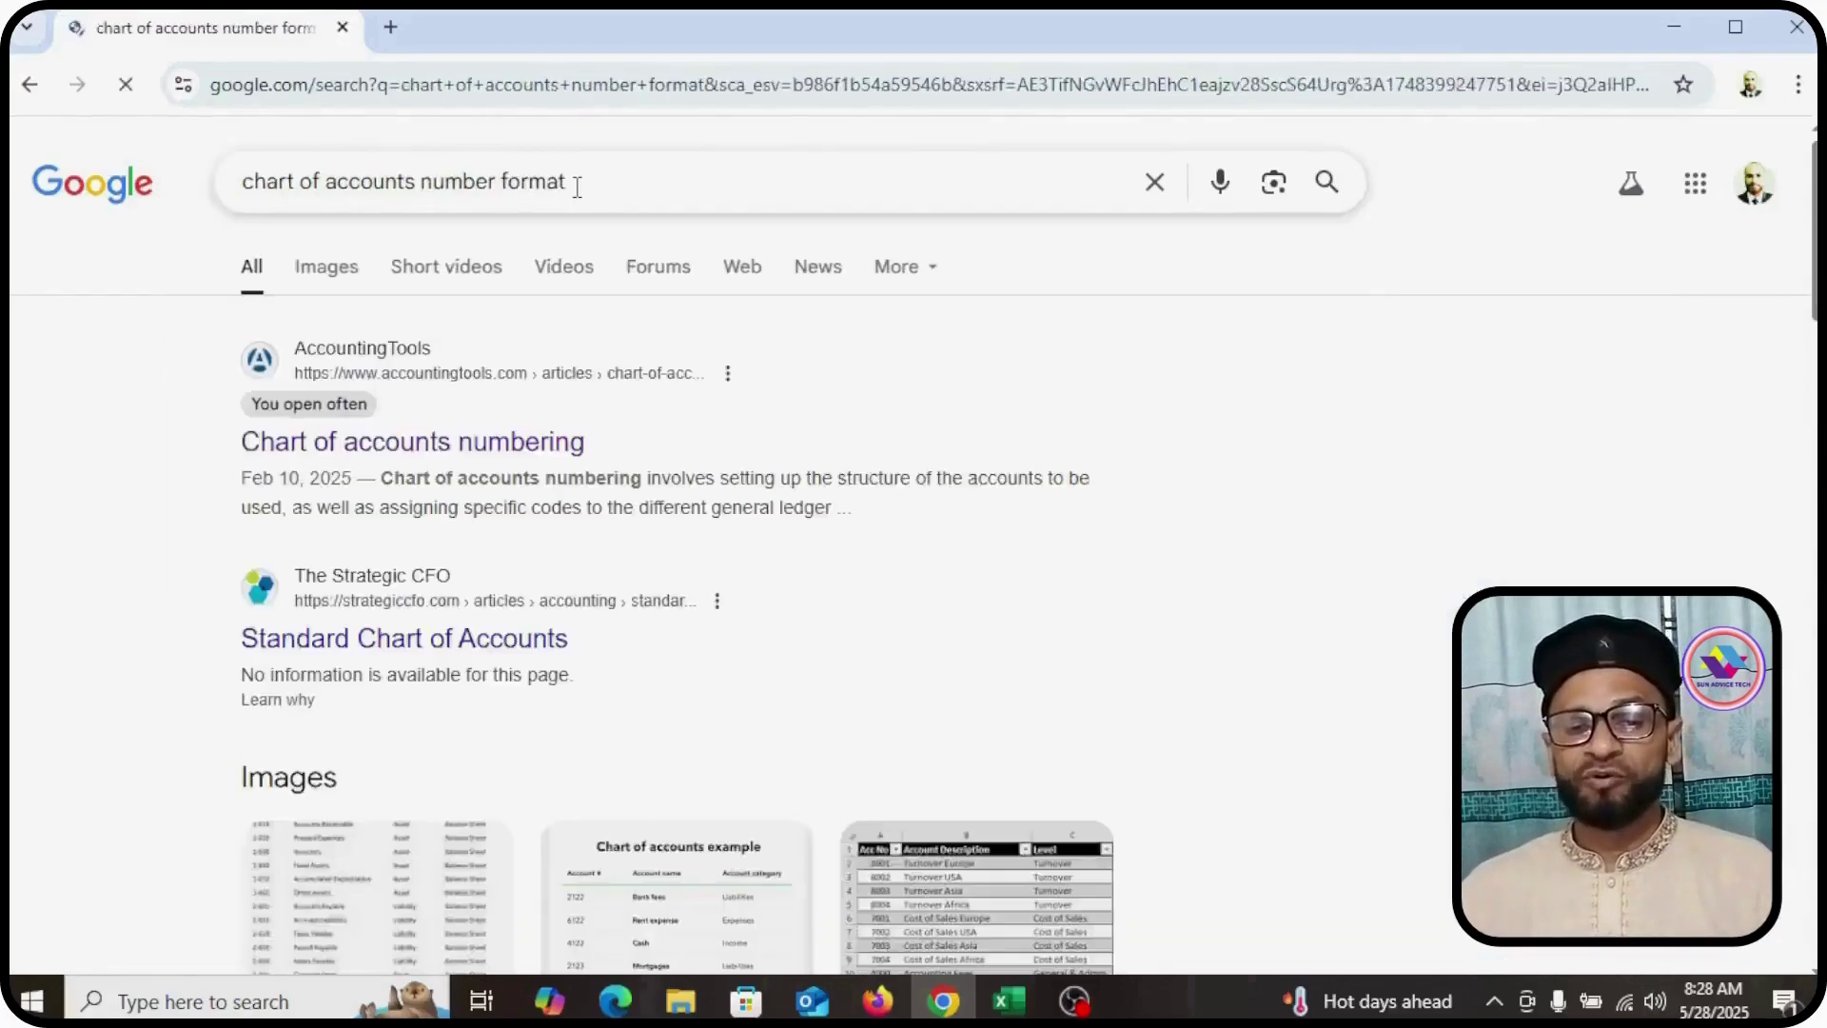
{"action": "left_click", "coordinate": [310, 456]}
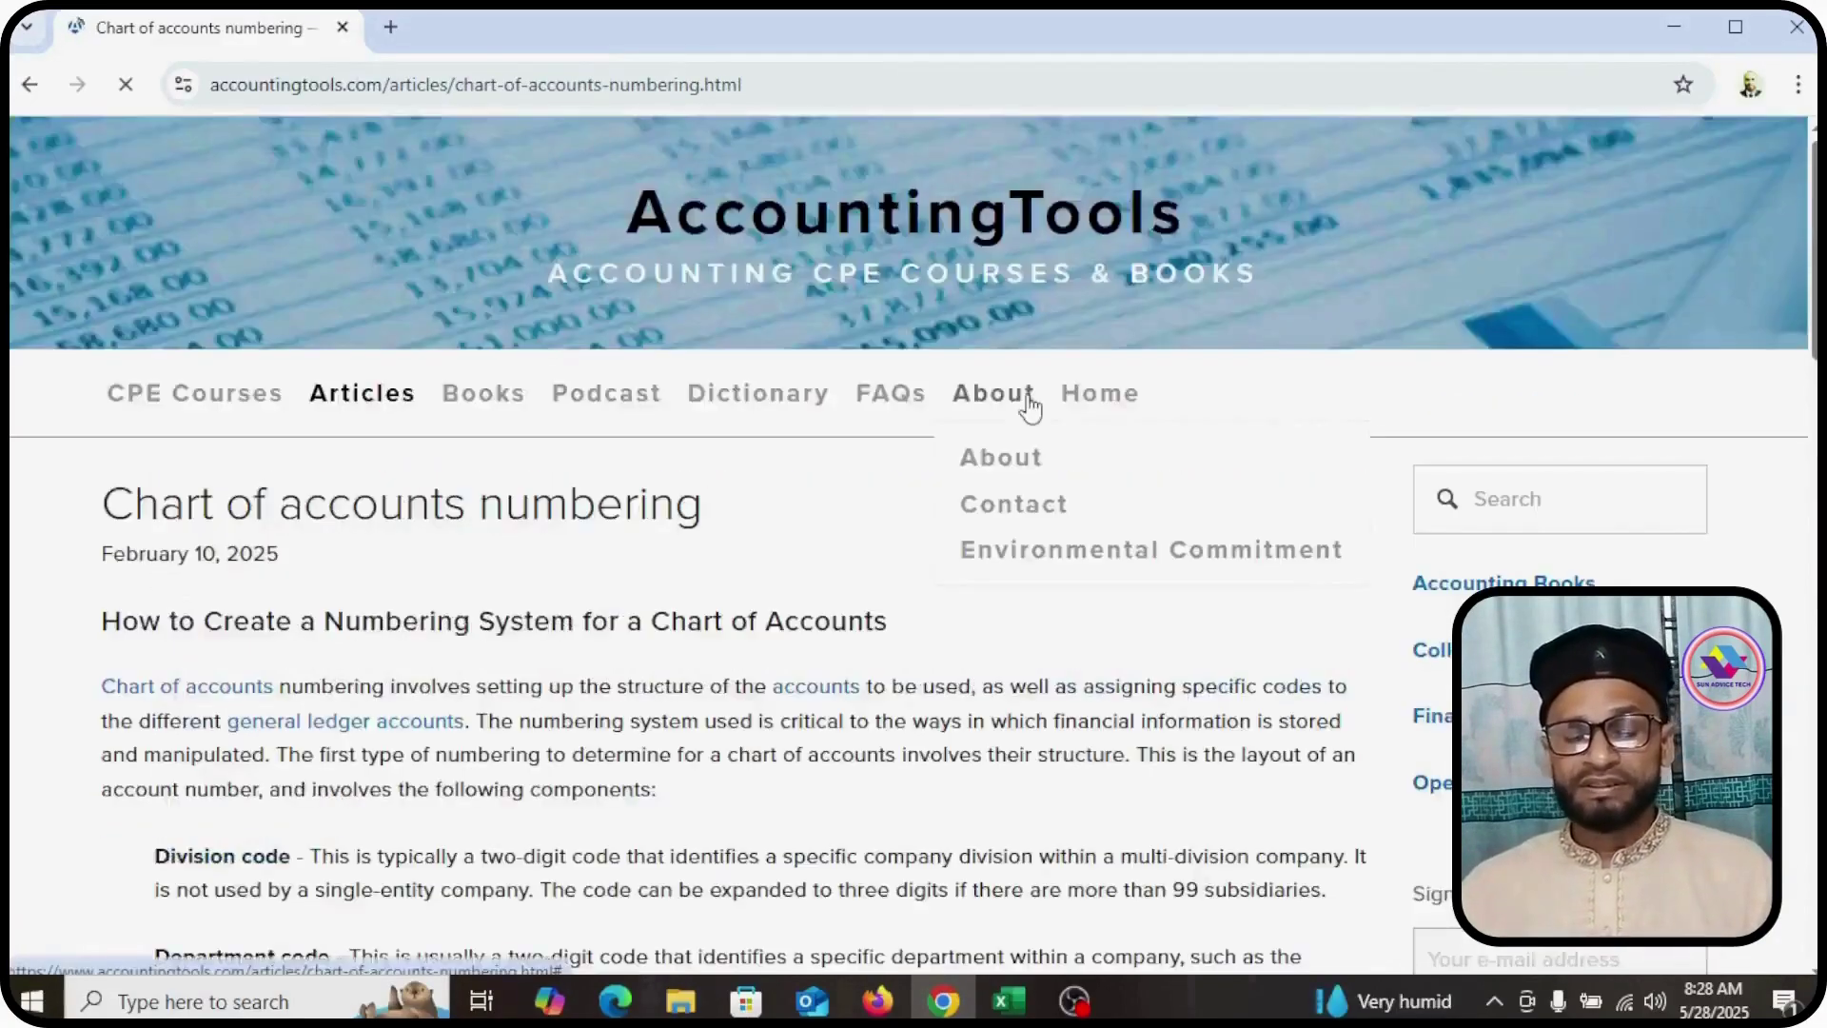
Step: Box the article's account-code ranges and draw arrows at the Assets and Revenues ranges
{"action": "scroll", "coordinate": [962, 436], "scroll_direction": "down", "scroll_amount": 10}
{"action": "scroll", "coordinate": [956, 439], "scroll_direction": "down", "scroll_amount": 8}
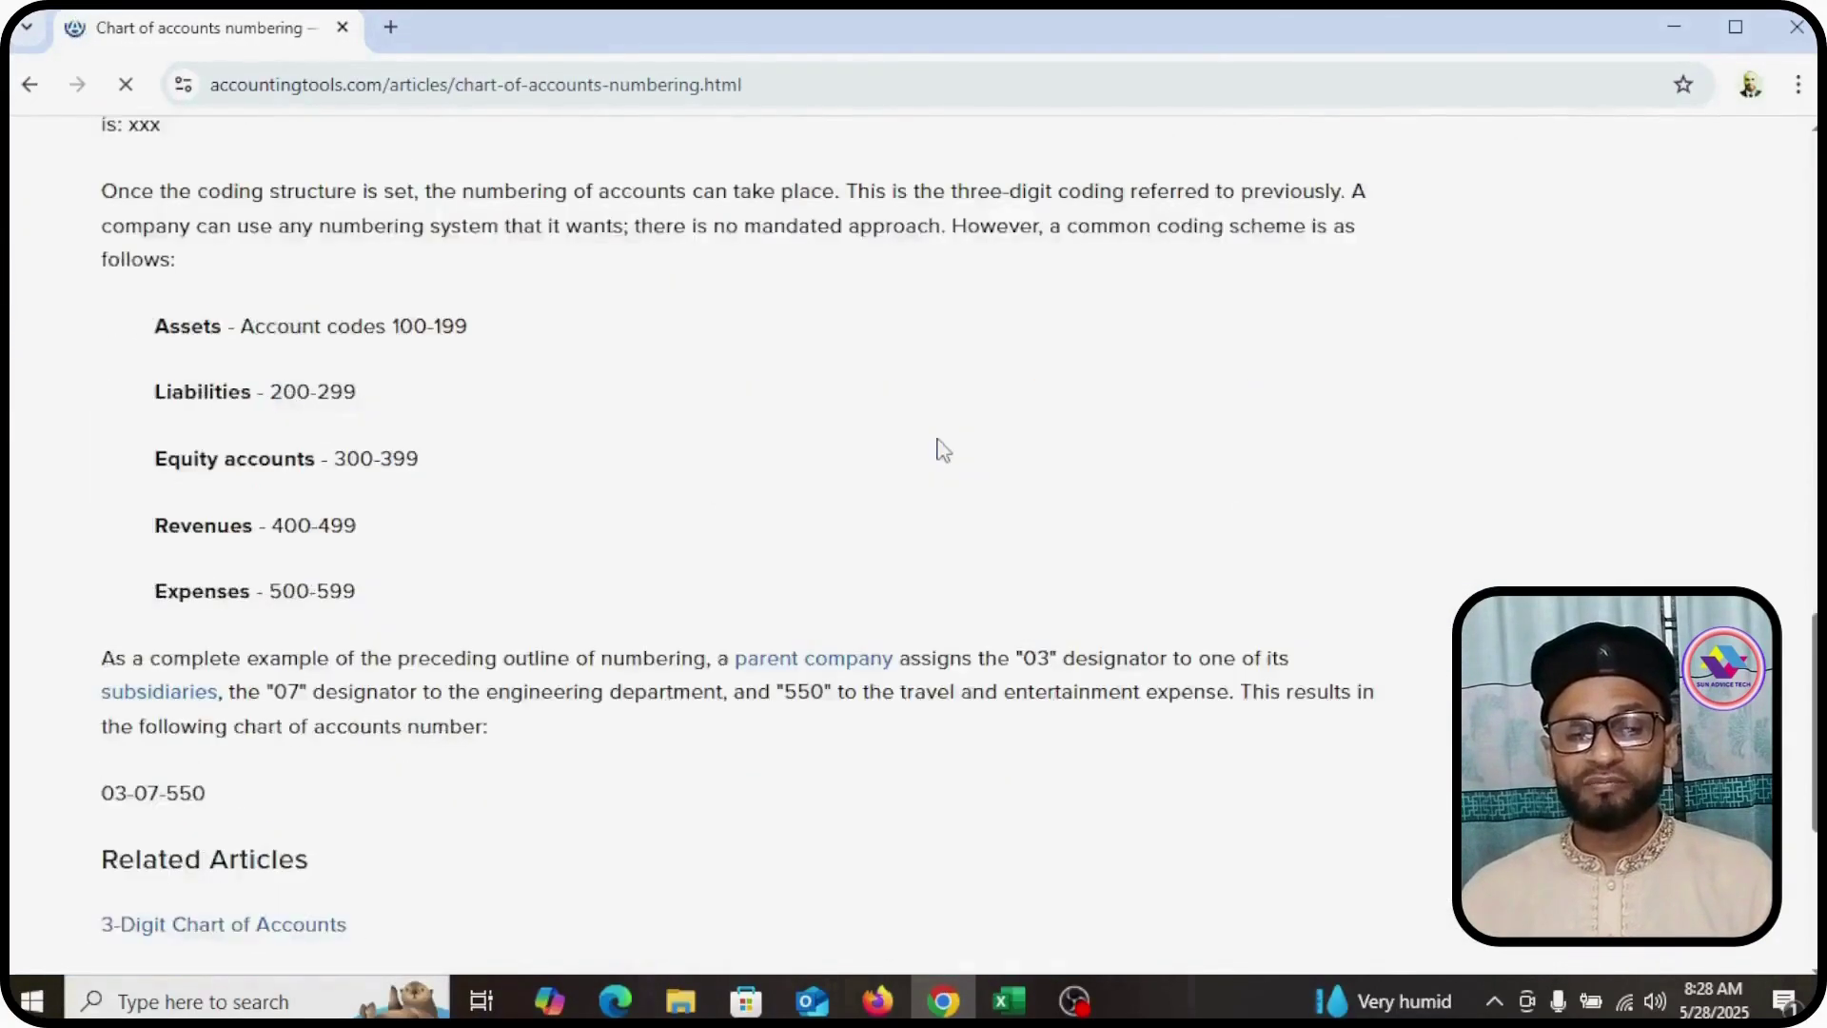
{"action": "mouse_move", "coordinate": [82, 282]}
{"action": "left_mouse_down"}
{"action": "mouse_move", "coordinate": [438, 631]}
{"action": "mouse_move", "coordinate": [526, 643]}
{"action": "left_mouse_up"}
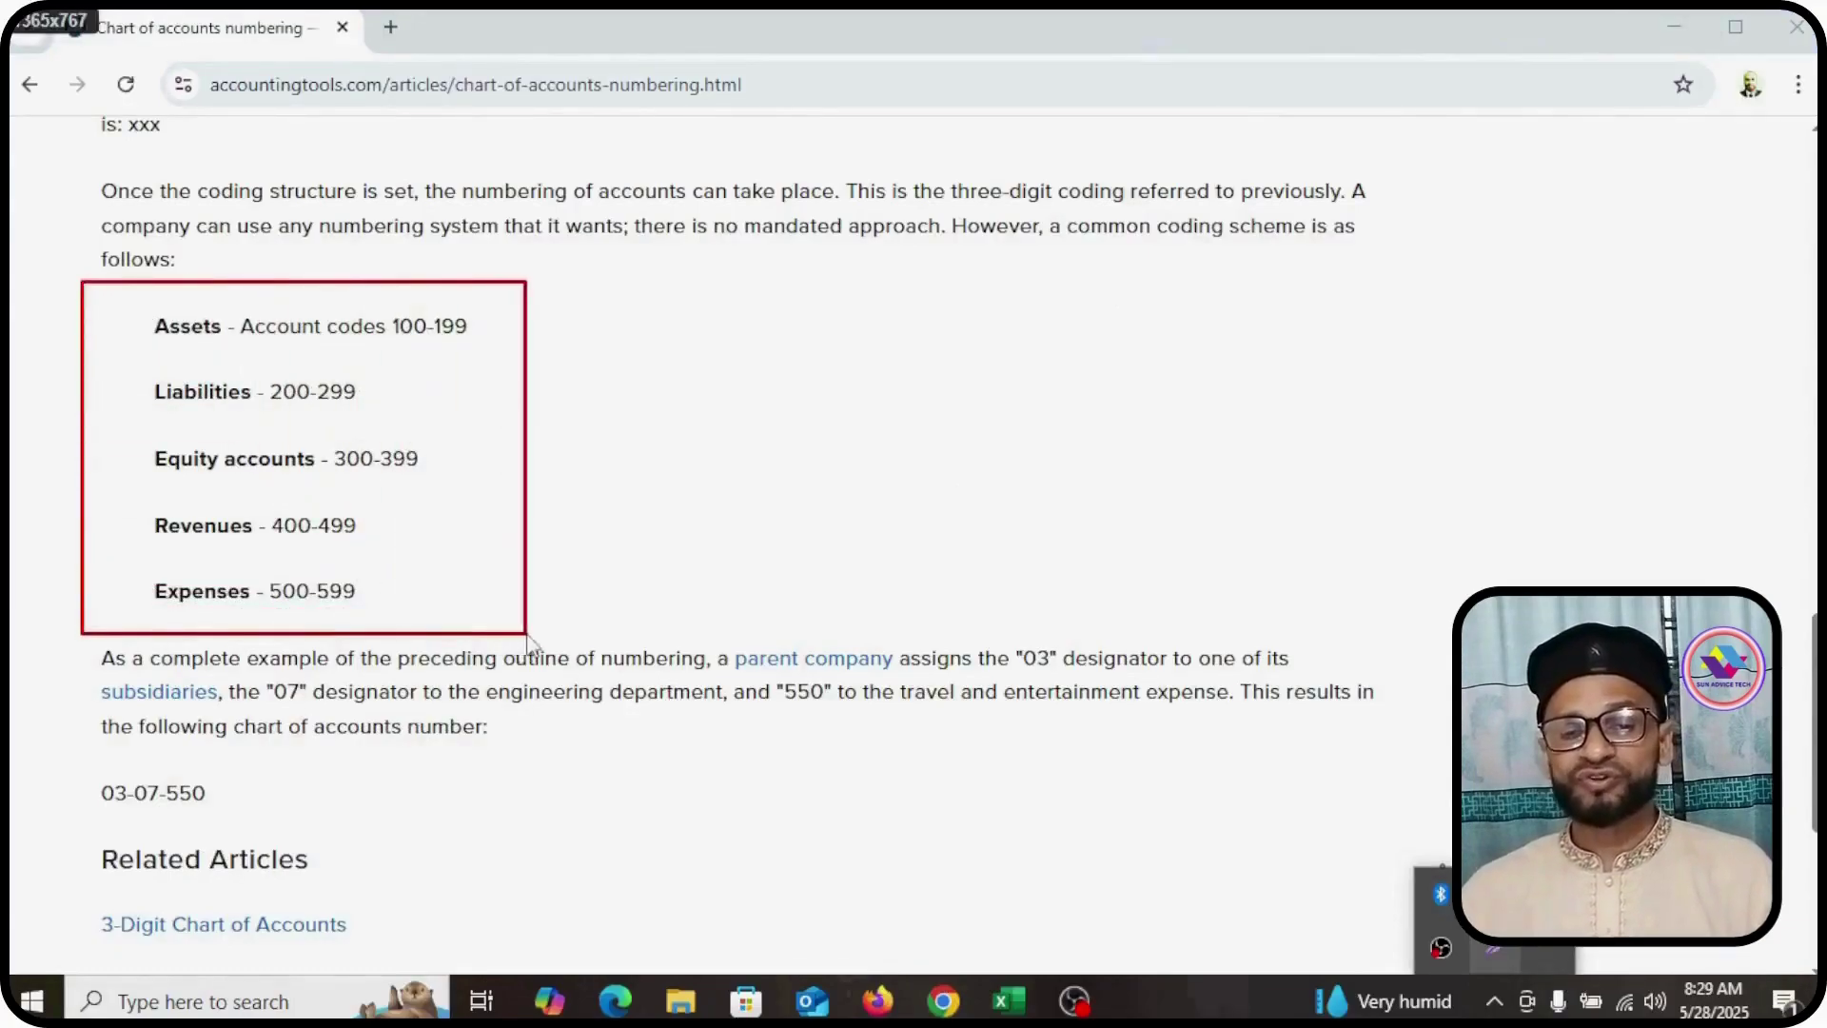
{"action": "left_click_drag", "start_coordinate": [116, 297], "coordinate": [135, 310]}
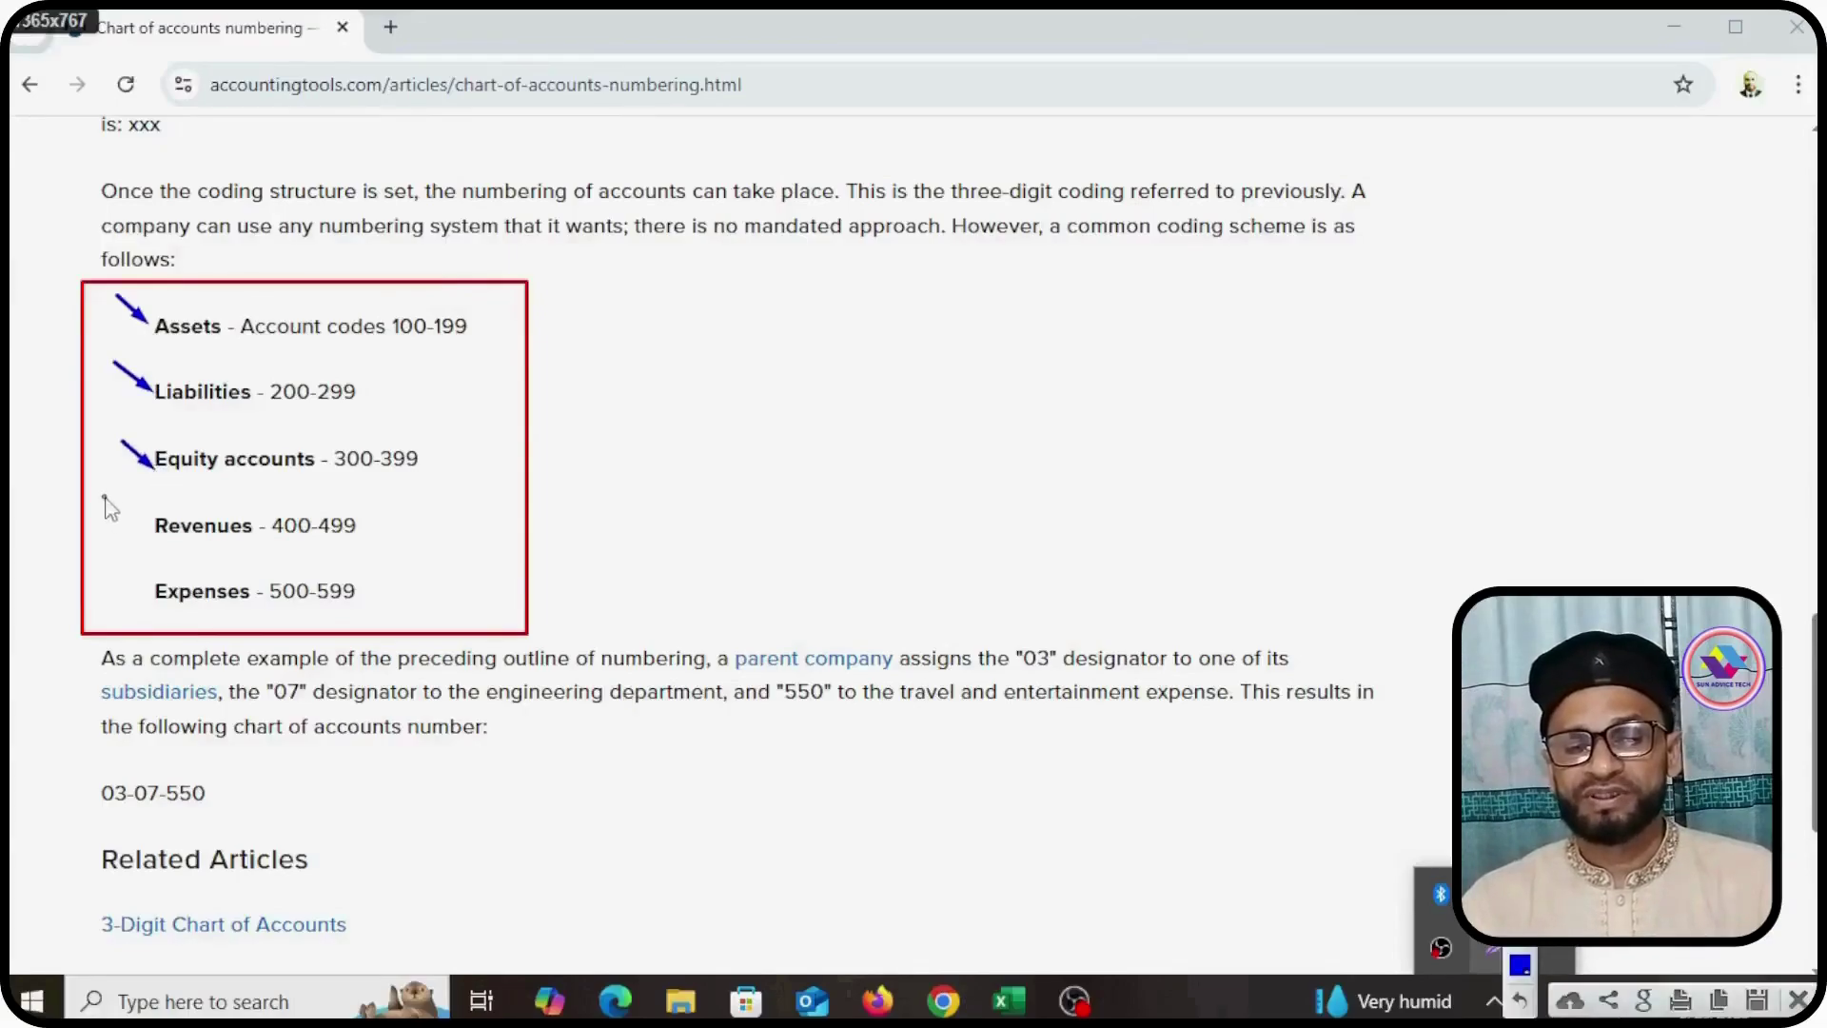
{"action": "left_click_drag", "start_coordinate": [105, 496], "coordinate": [130, 514]}
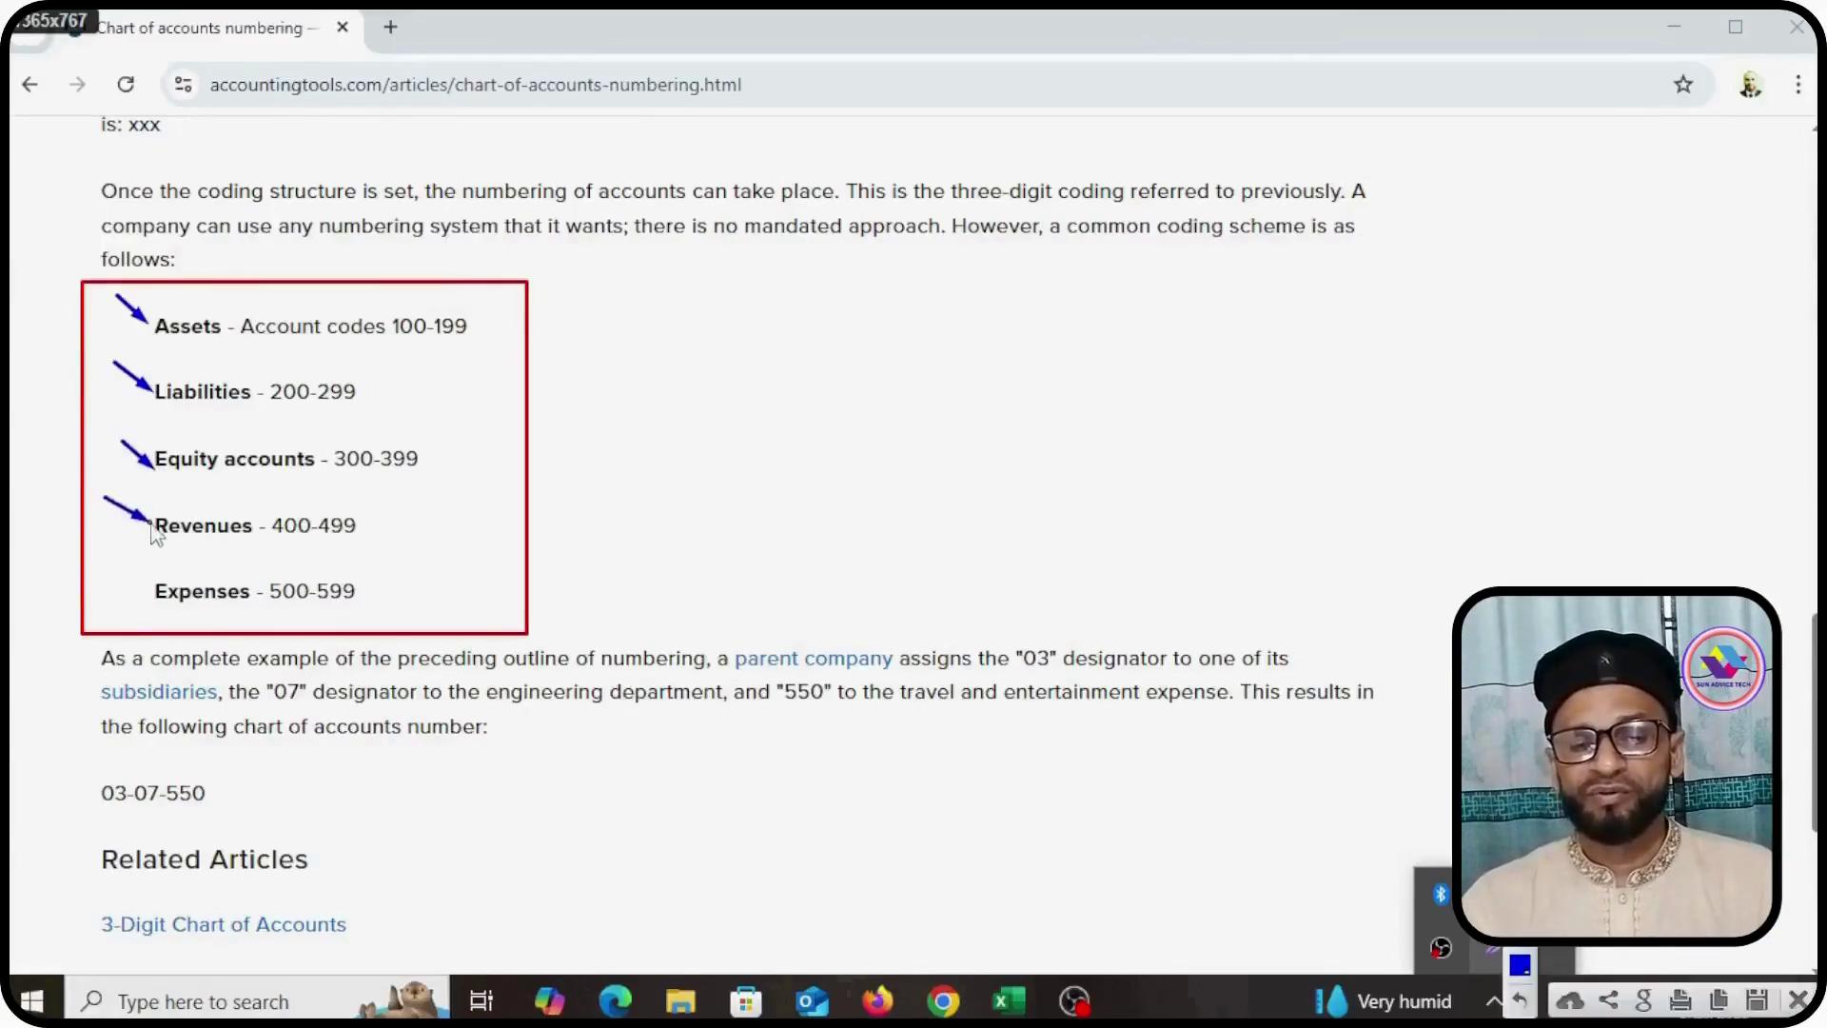
{"action": "left_click_drag", "start_coordinate": [108, 575], "coordinate": [130, 586]}
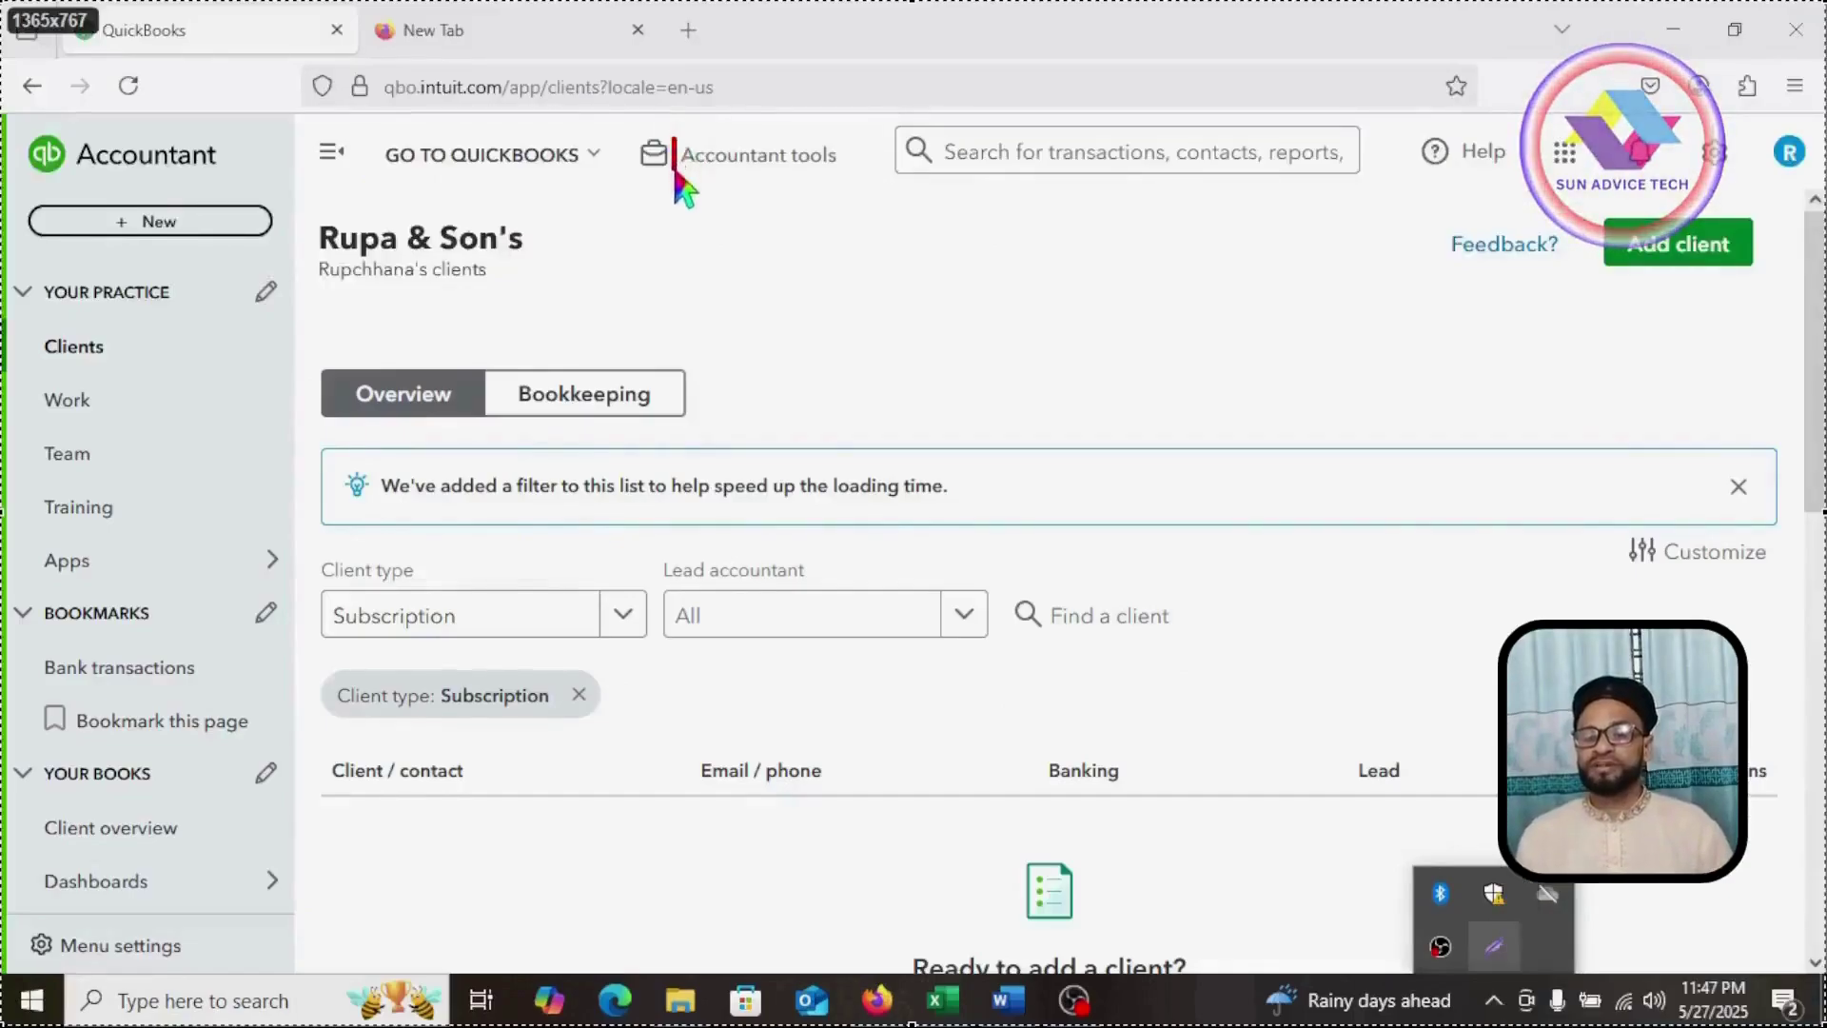
Step: Go to the client's Chart of accounts through Accountant tools
{"action": "left_click_drag", "start_coordinate": [714, 185], "coordinate": [854, 171]}
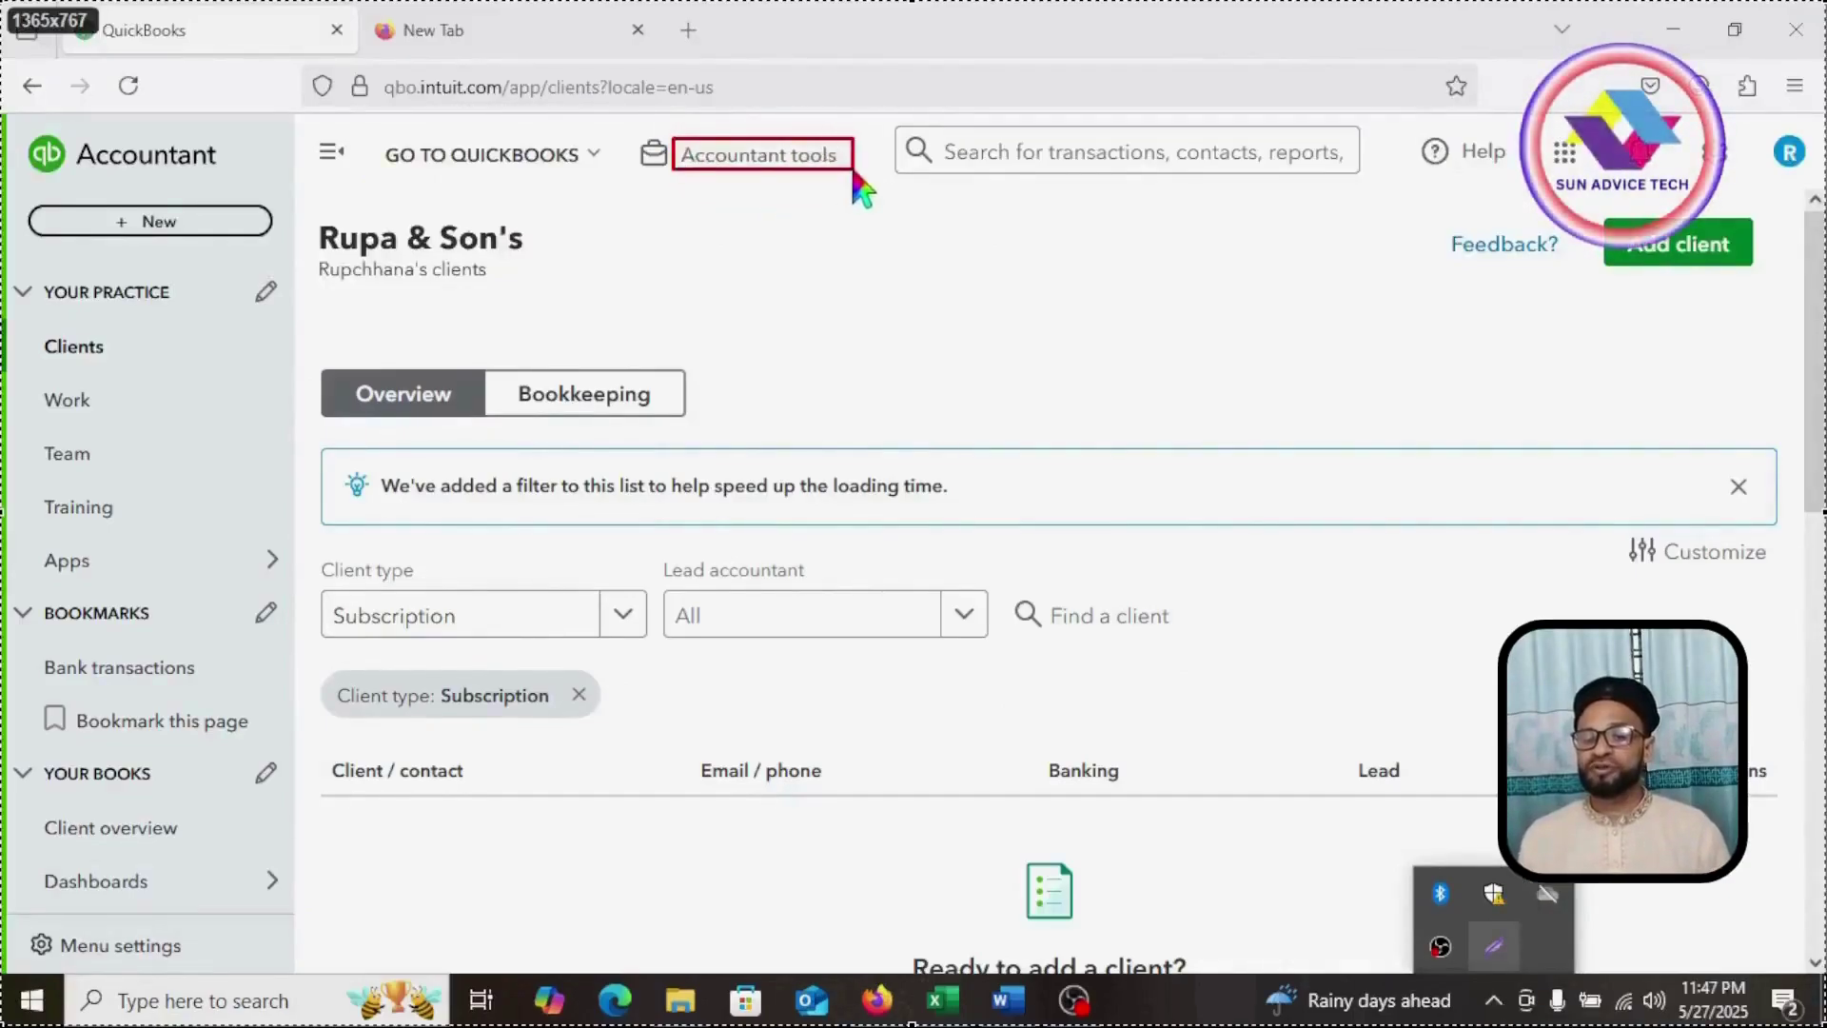
{"action": "left_click", "coordinate": [786, 161]}
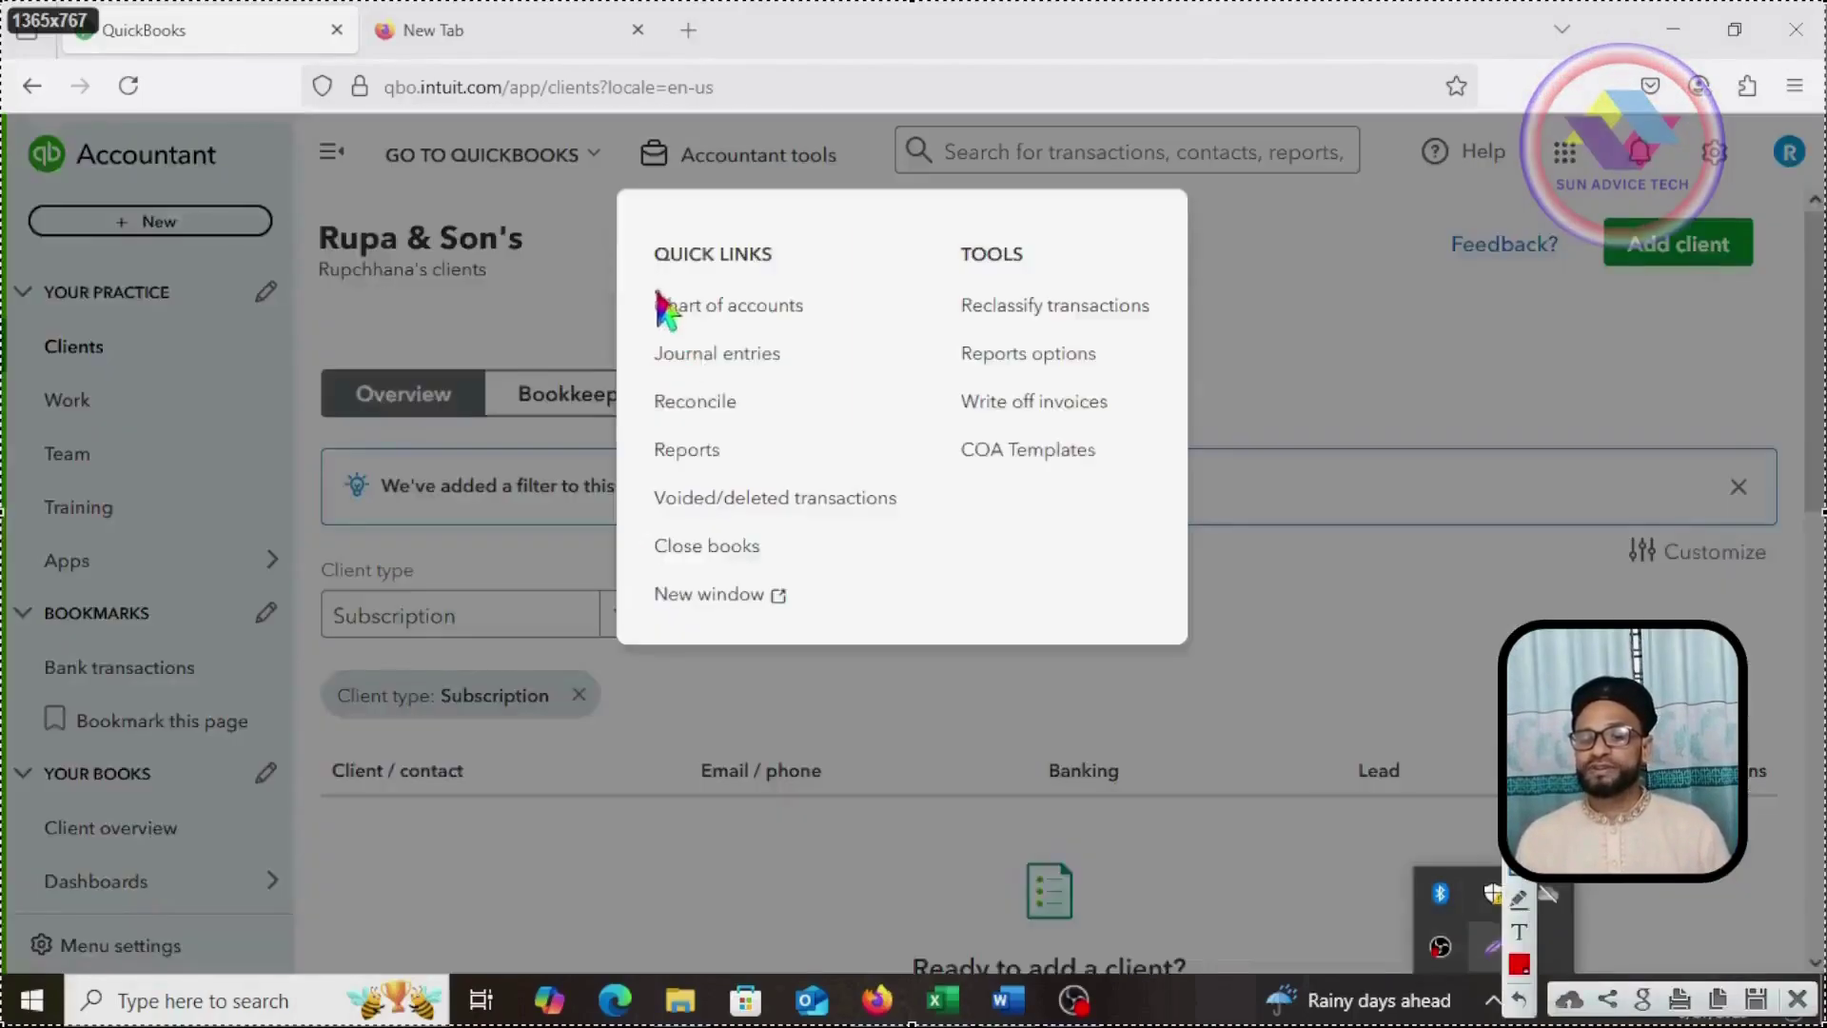
{"action": "mouse_move", "coordinate": [645, 287]}
{"action": "left_mouse_down"}
{"action": "mouse_move", "coordinate": [653, 308]}
{"action": "mouse_move", "coordinate": [818, 326]}
{"action": "left_mouse_up"}
{"action": "left_click", "coordinate": [766, 307]}
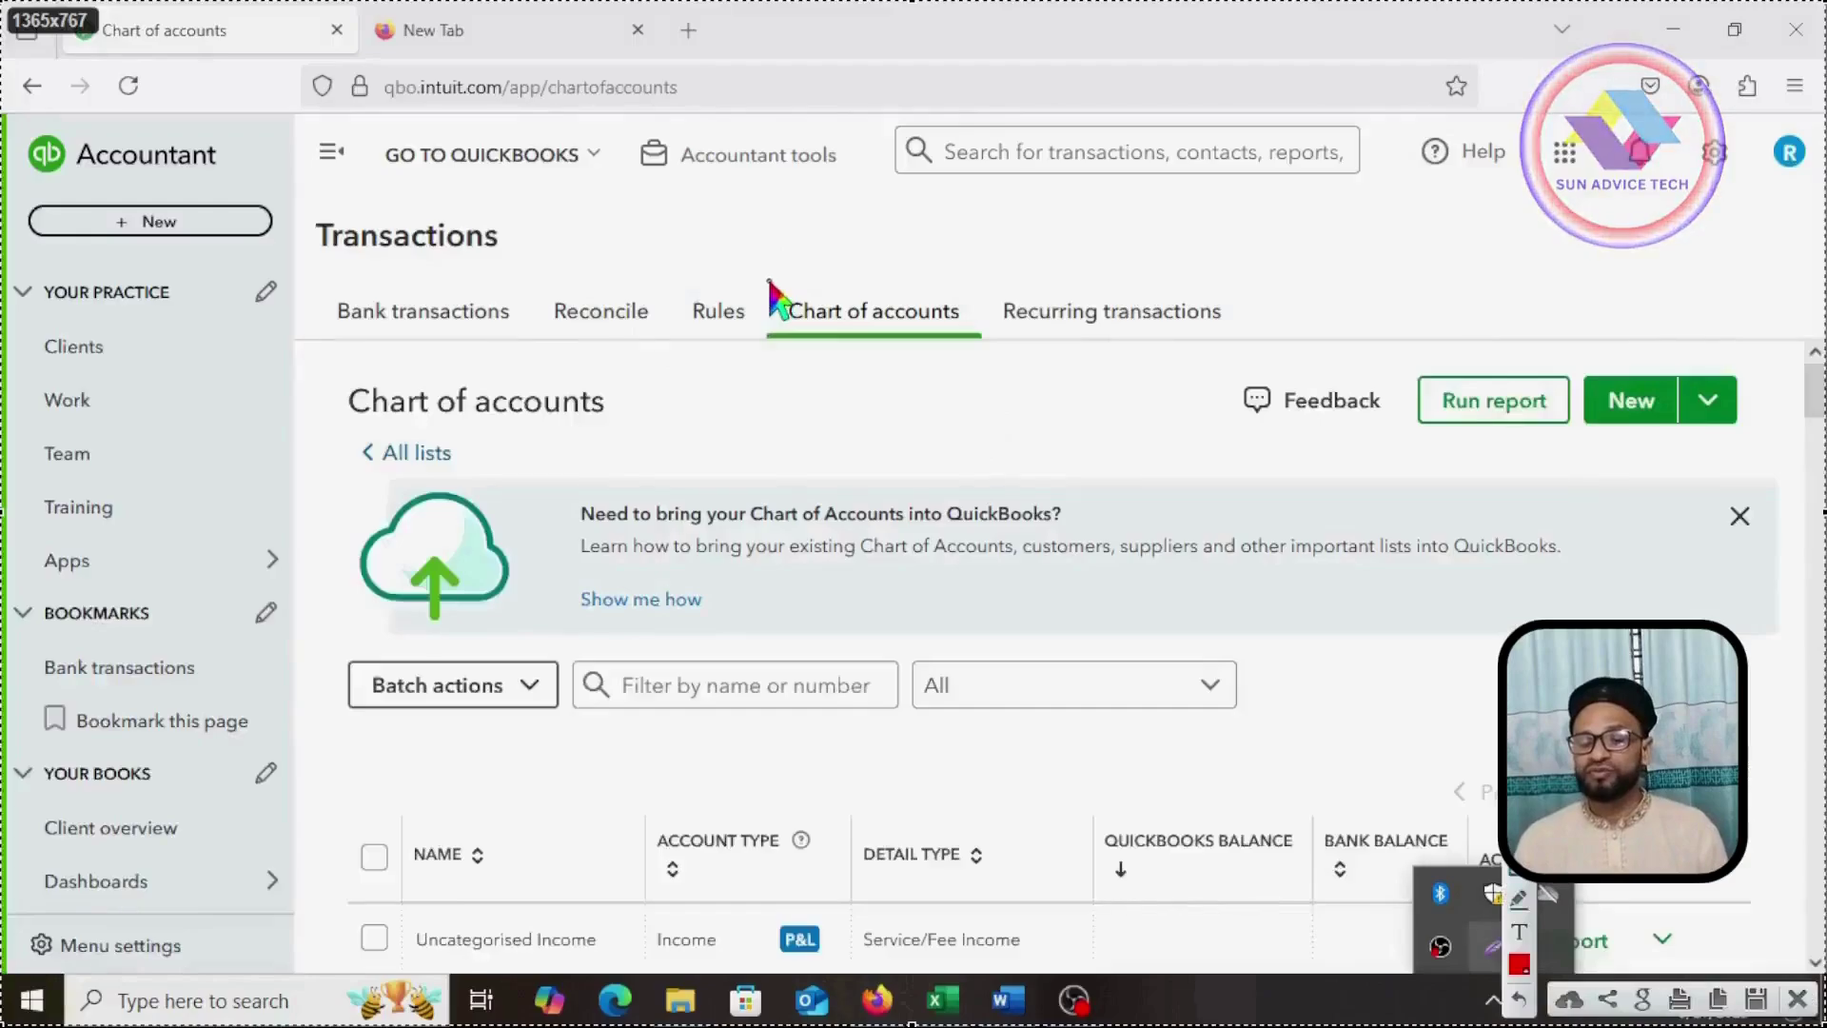
{"action": "mouse_move", "coordinate": [771, 282]}
{"action": "left_mouse_down"}
{"action": "mouse_move", "coordinate": [858, 351]}
{"action": "mouse_move", "coordinate": [977, 348]}
{"action": "left_mouse_up"}
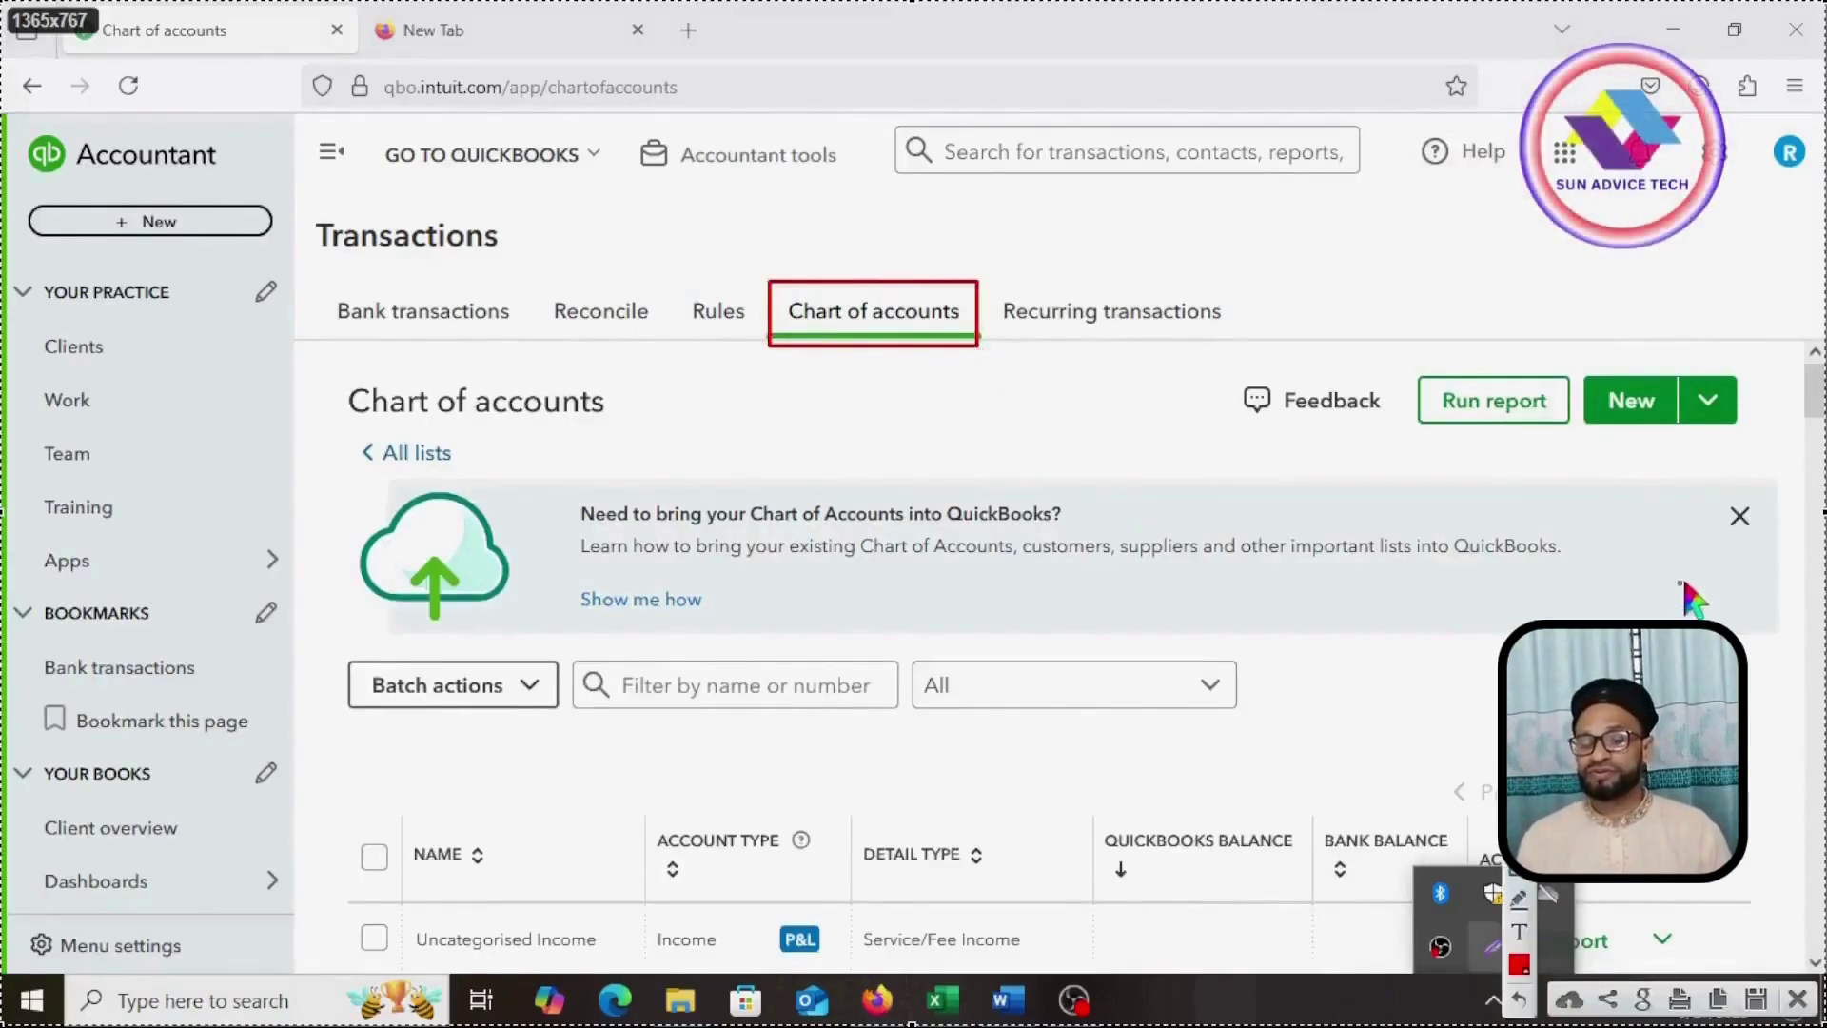
Step: Open a New account form, then discard it without saving
{"action": "mouse_move", "coordinate": [1573, 349]}
{"action": "left_mouse_down"}
{"action": "mouse_move", "coordinate": [1619, 457]}
{"action": "mouse_move", "coordinate": [1748, 426]}
{"action": "mouse_move", "coordinate": [1749, 445]}
{"action": "left_mouse_up"}
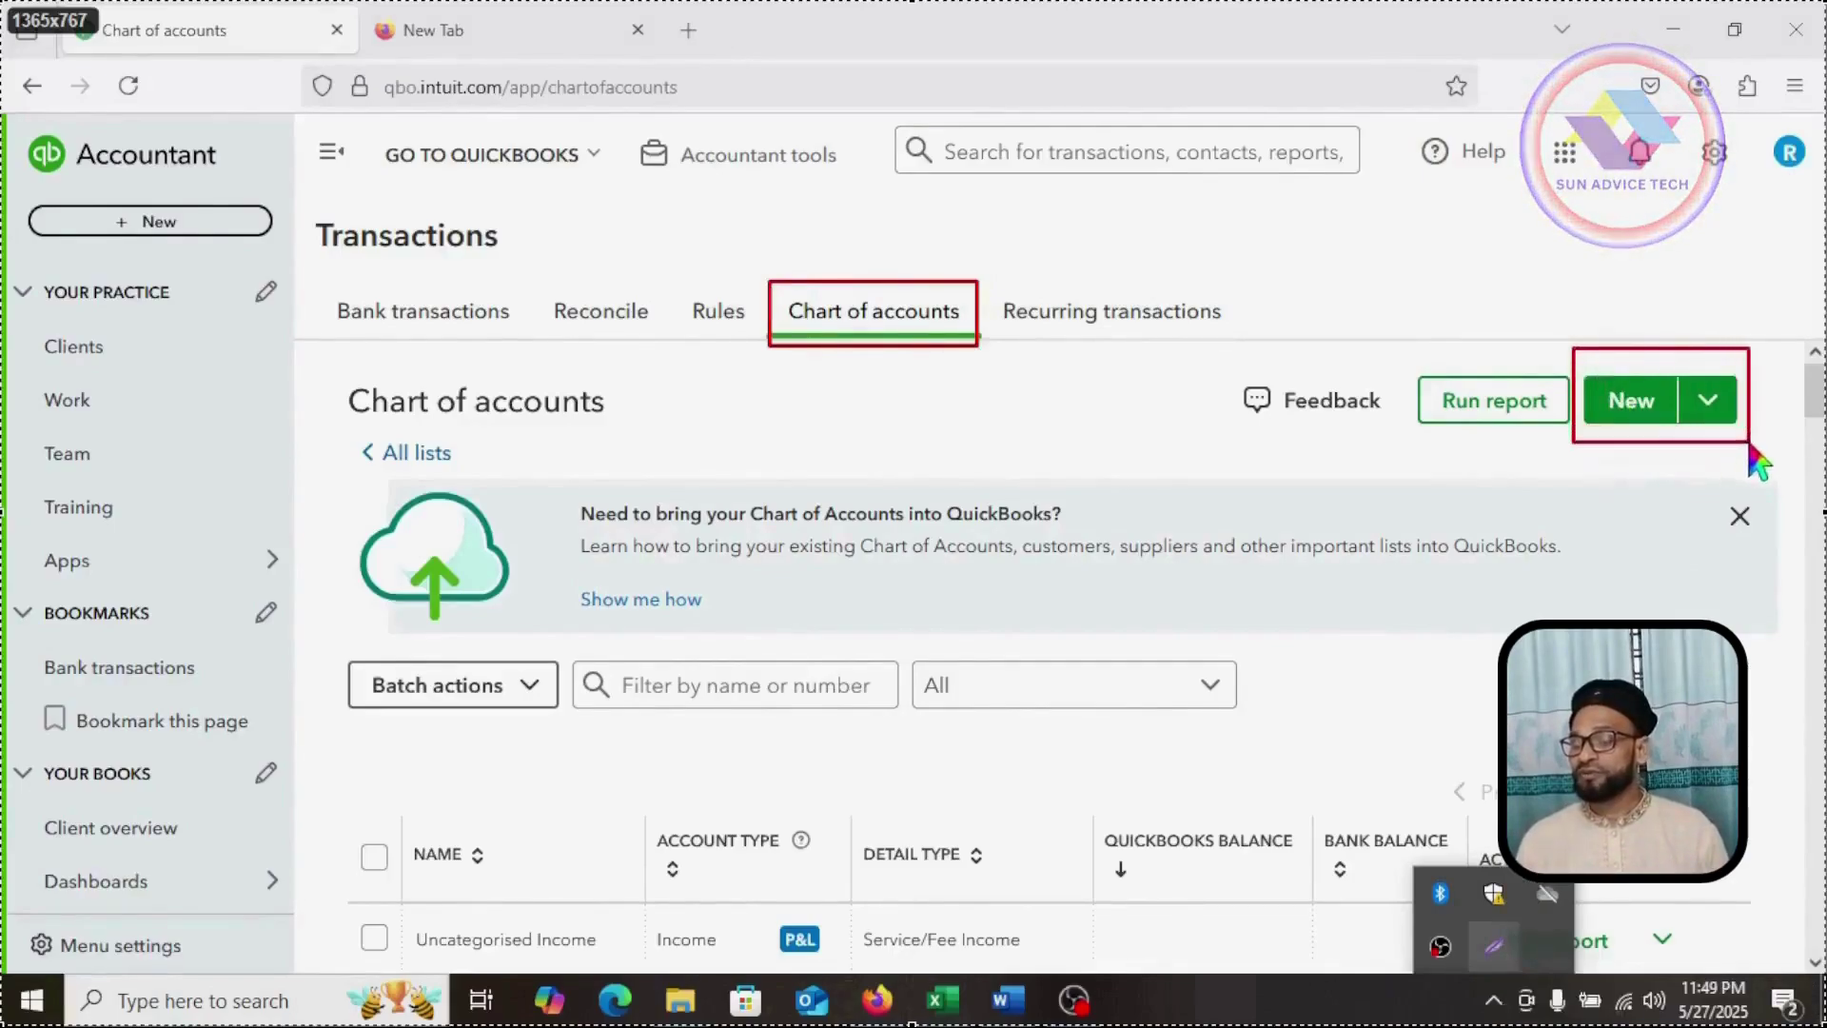
{"action": "left_click", "coordinate": [1629, 411]}
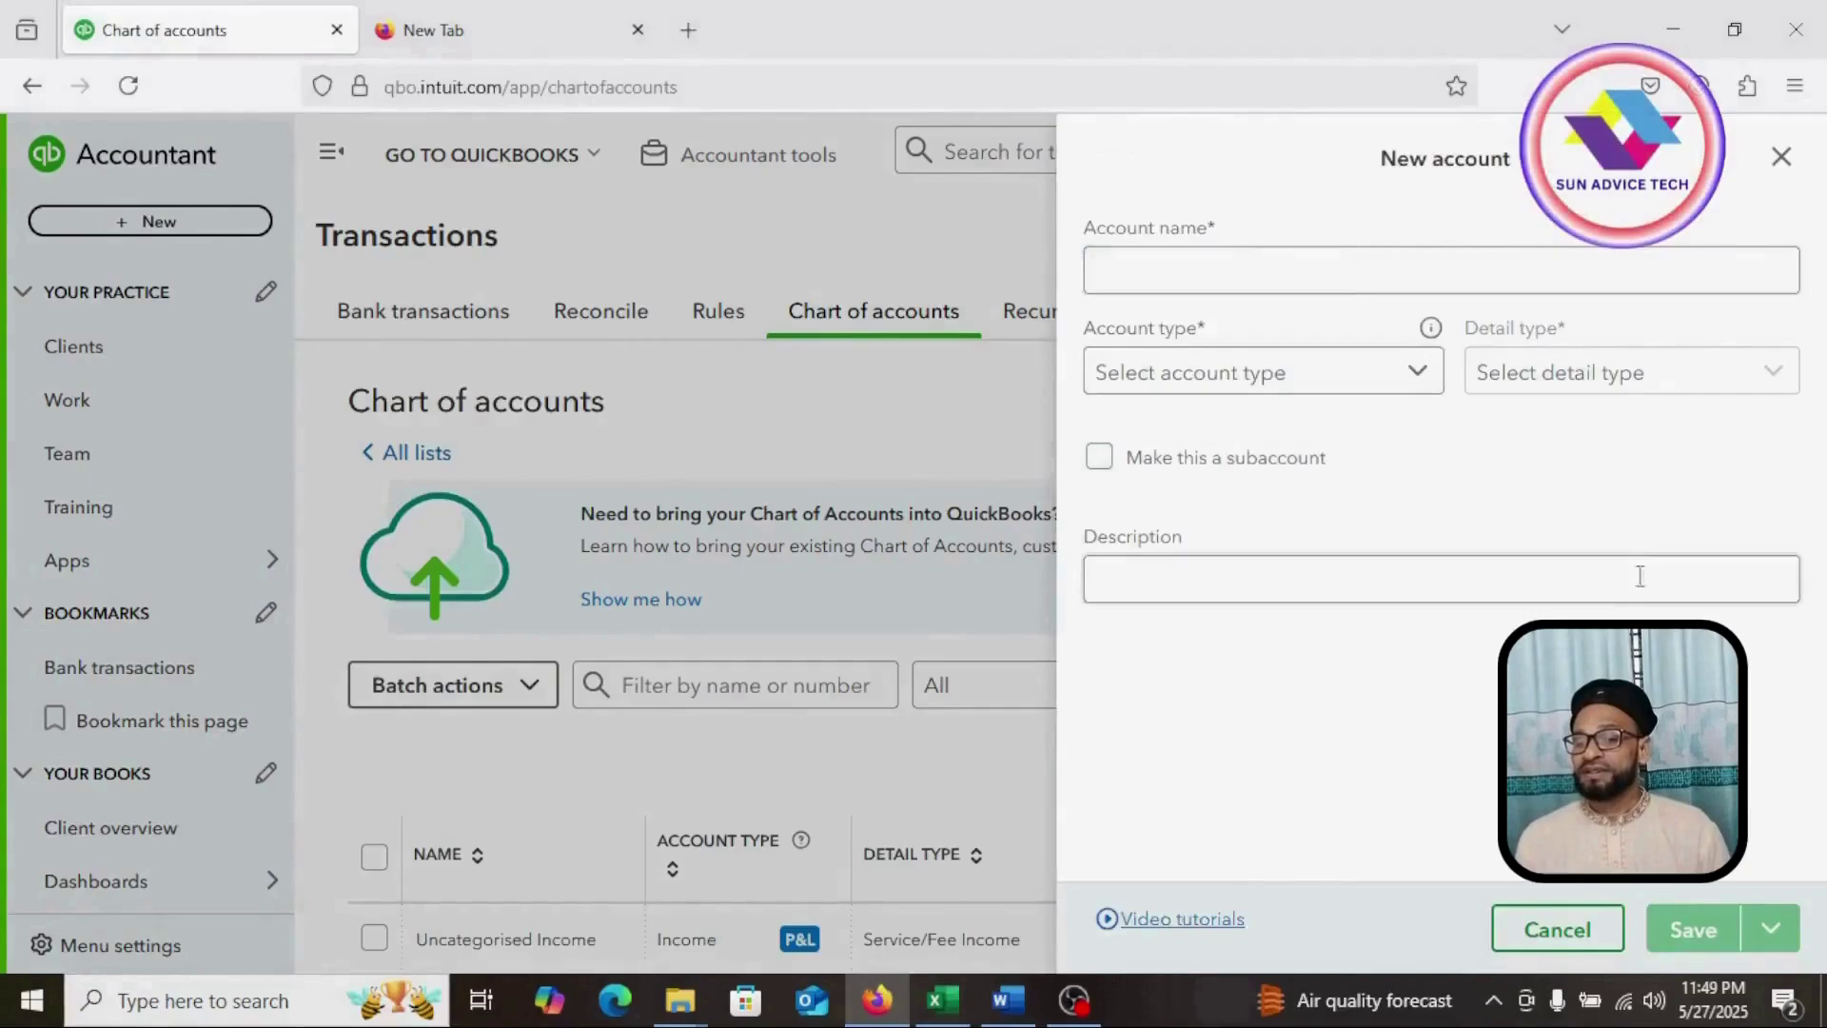
{"action": "left_click", "coordinate": [1419, 268]}
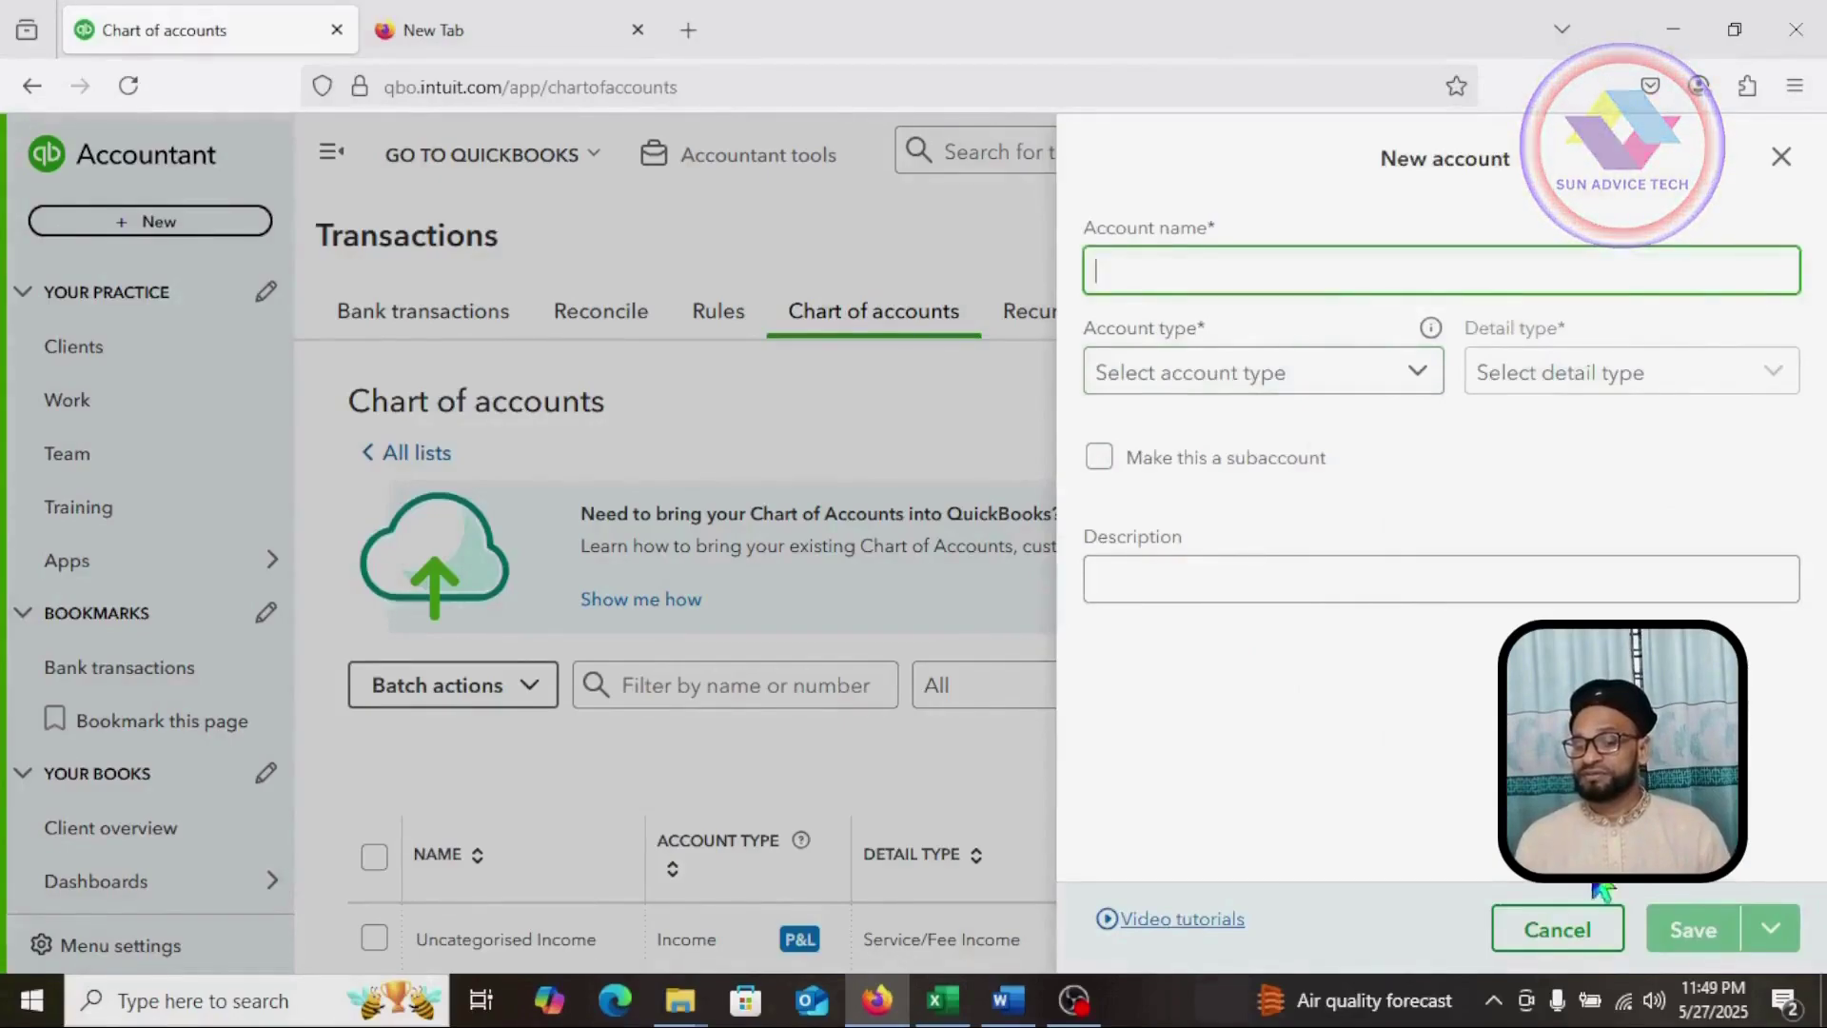
{"action": "left_click", "coordinate": [1583, 913]}
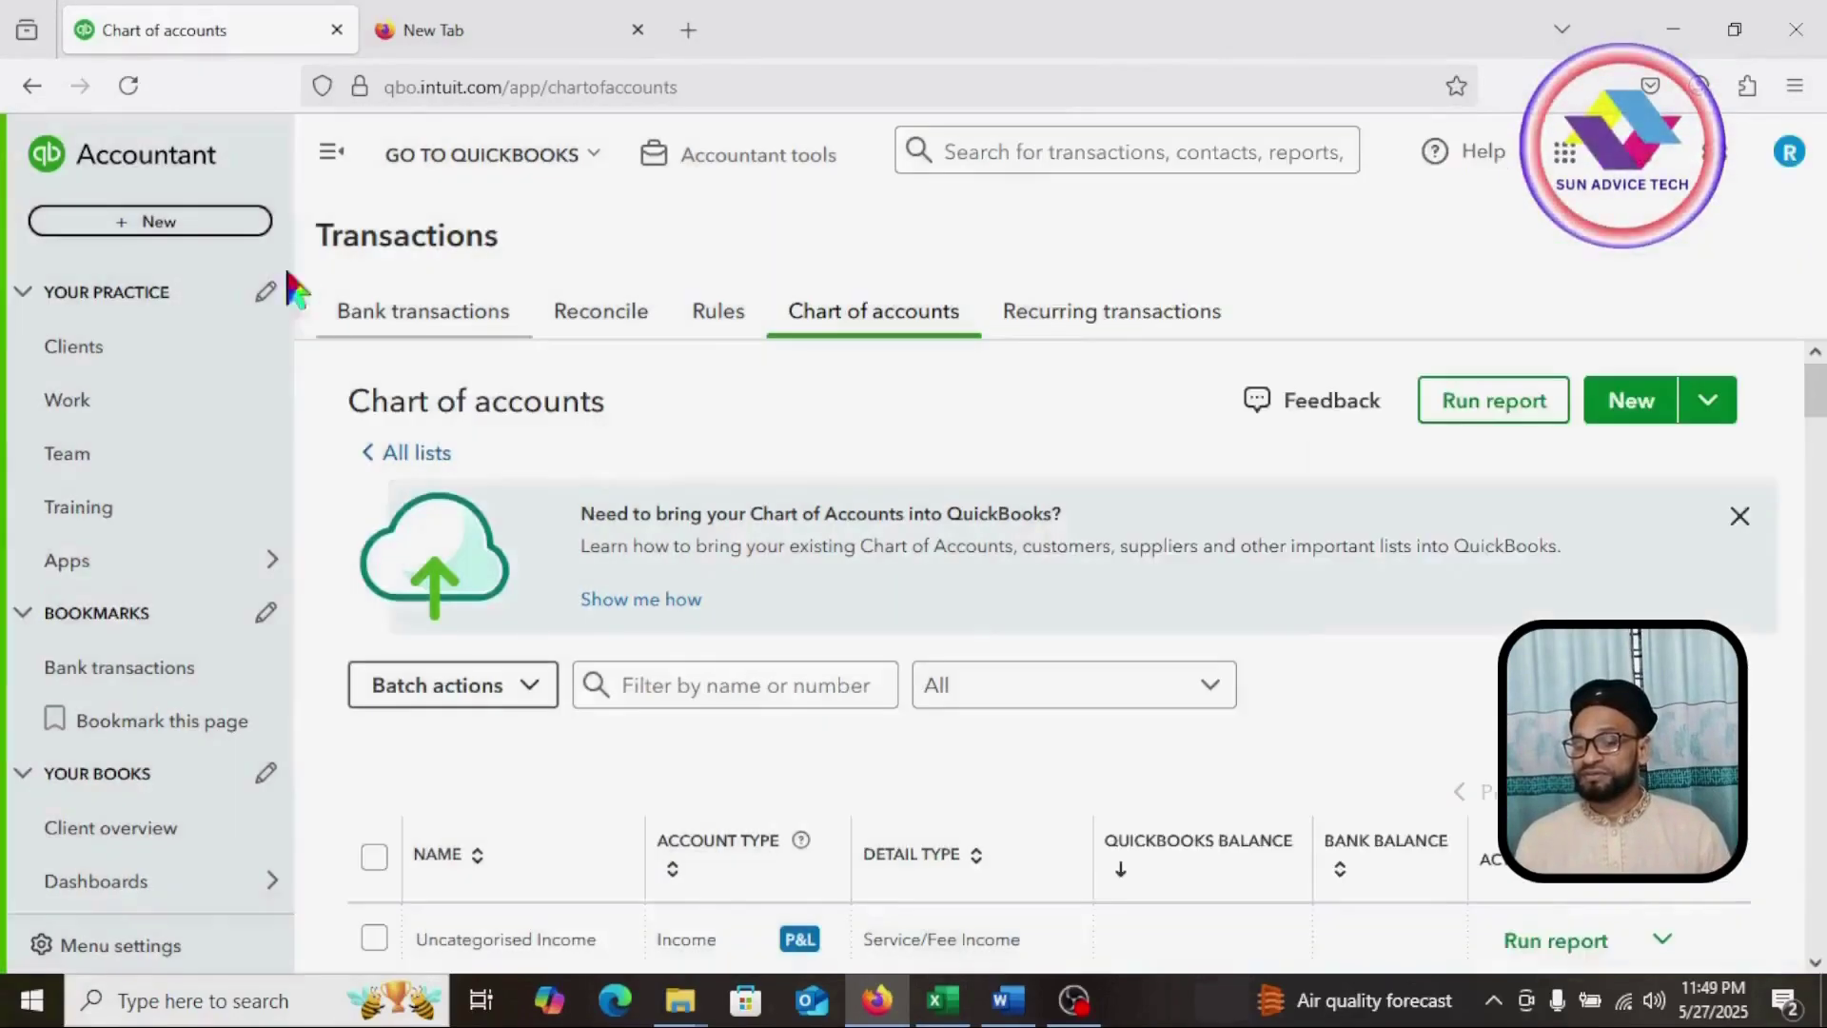
Step: Return to the client list and reach the books' Chart of accounts via Transactions
{"action": "left_click", "coordinate": [32, 86]}
{"action": "mouse_move", "coordinate": [16, 413]}
{"action": "left_mouse_down"}
{"action": "mouse_move", "coordinate": [43, 479]}
{"action": "mouse_move", "coordinate": [208, 478]}
{"action": "left_mouse_up"}
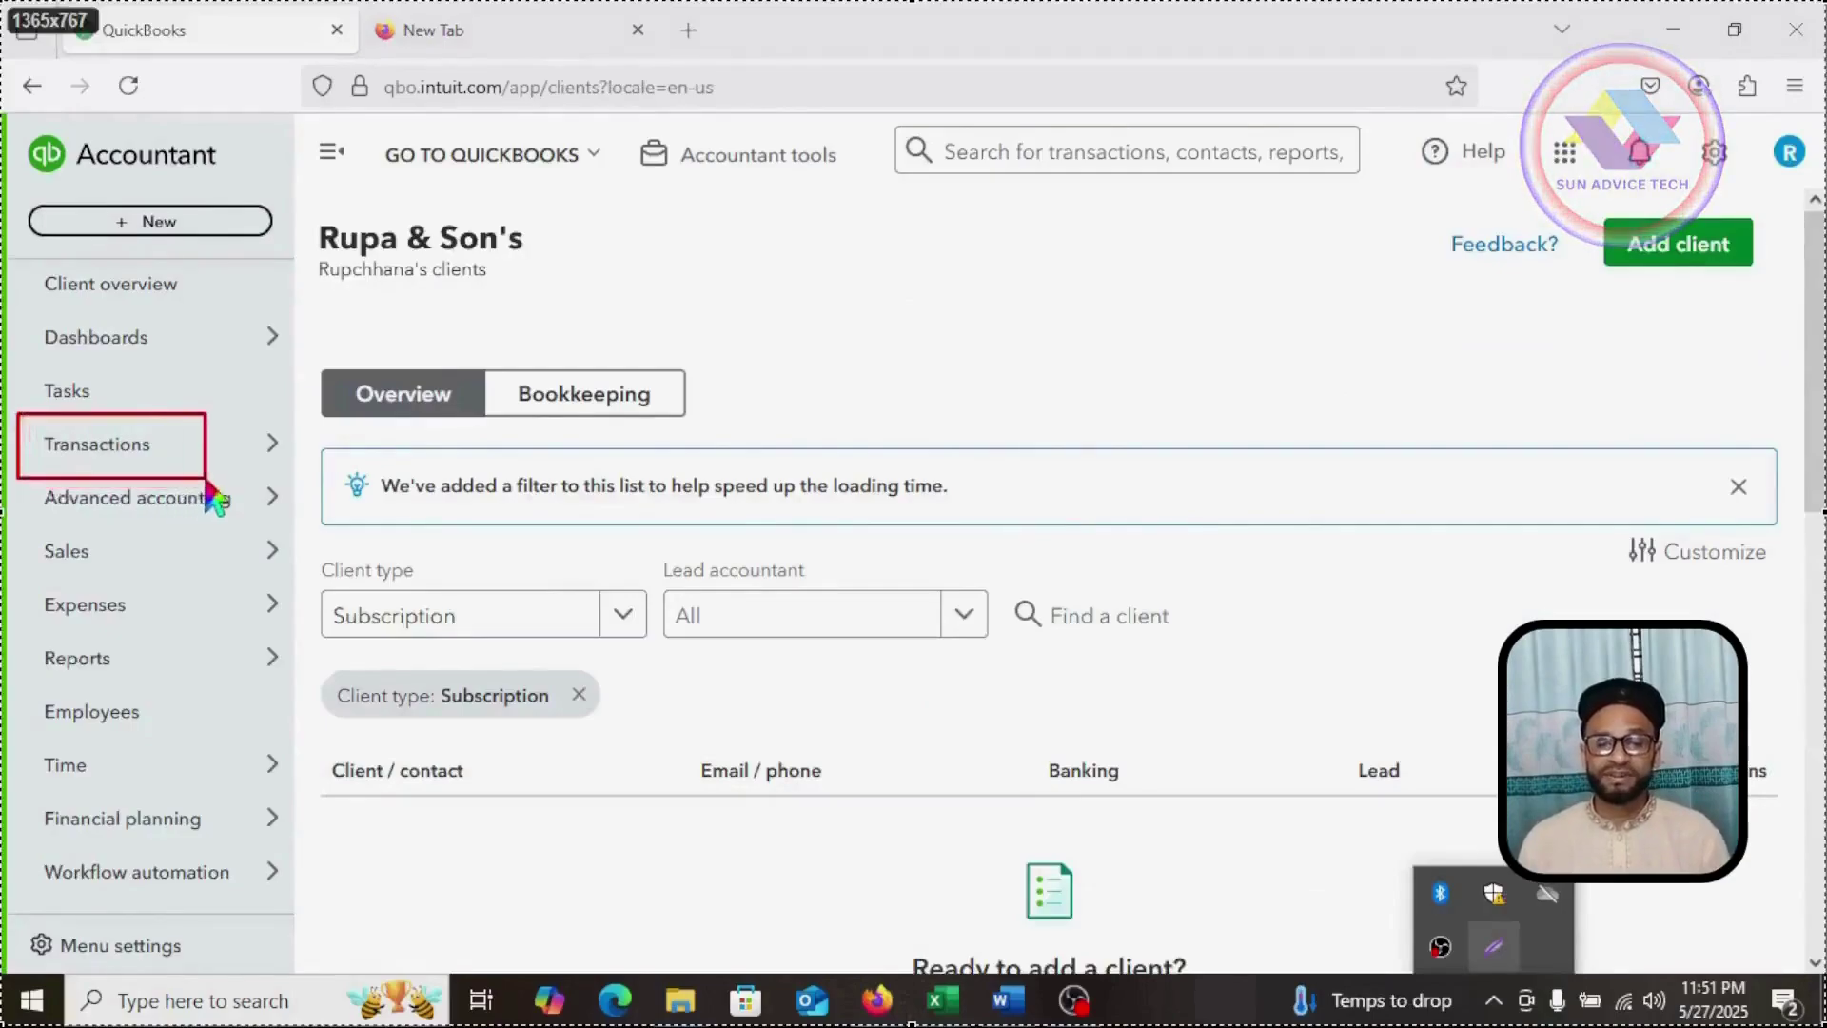
{"action": "left_click", "coordinate": [98, 445]}
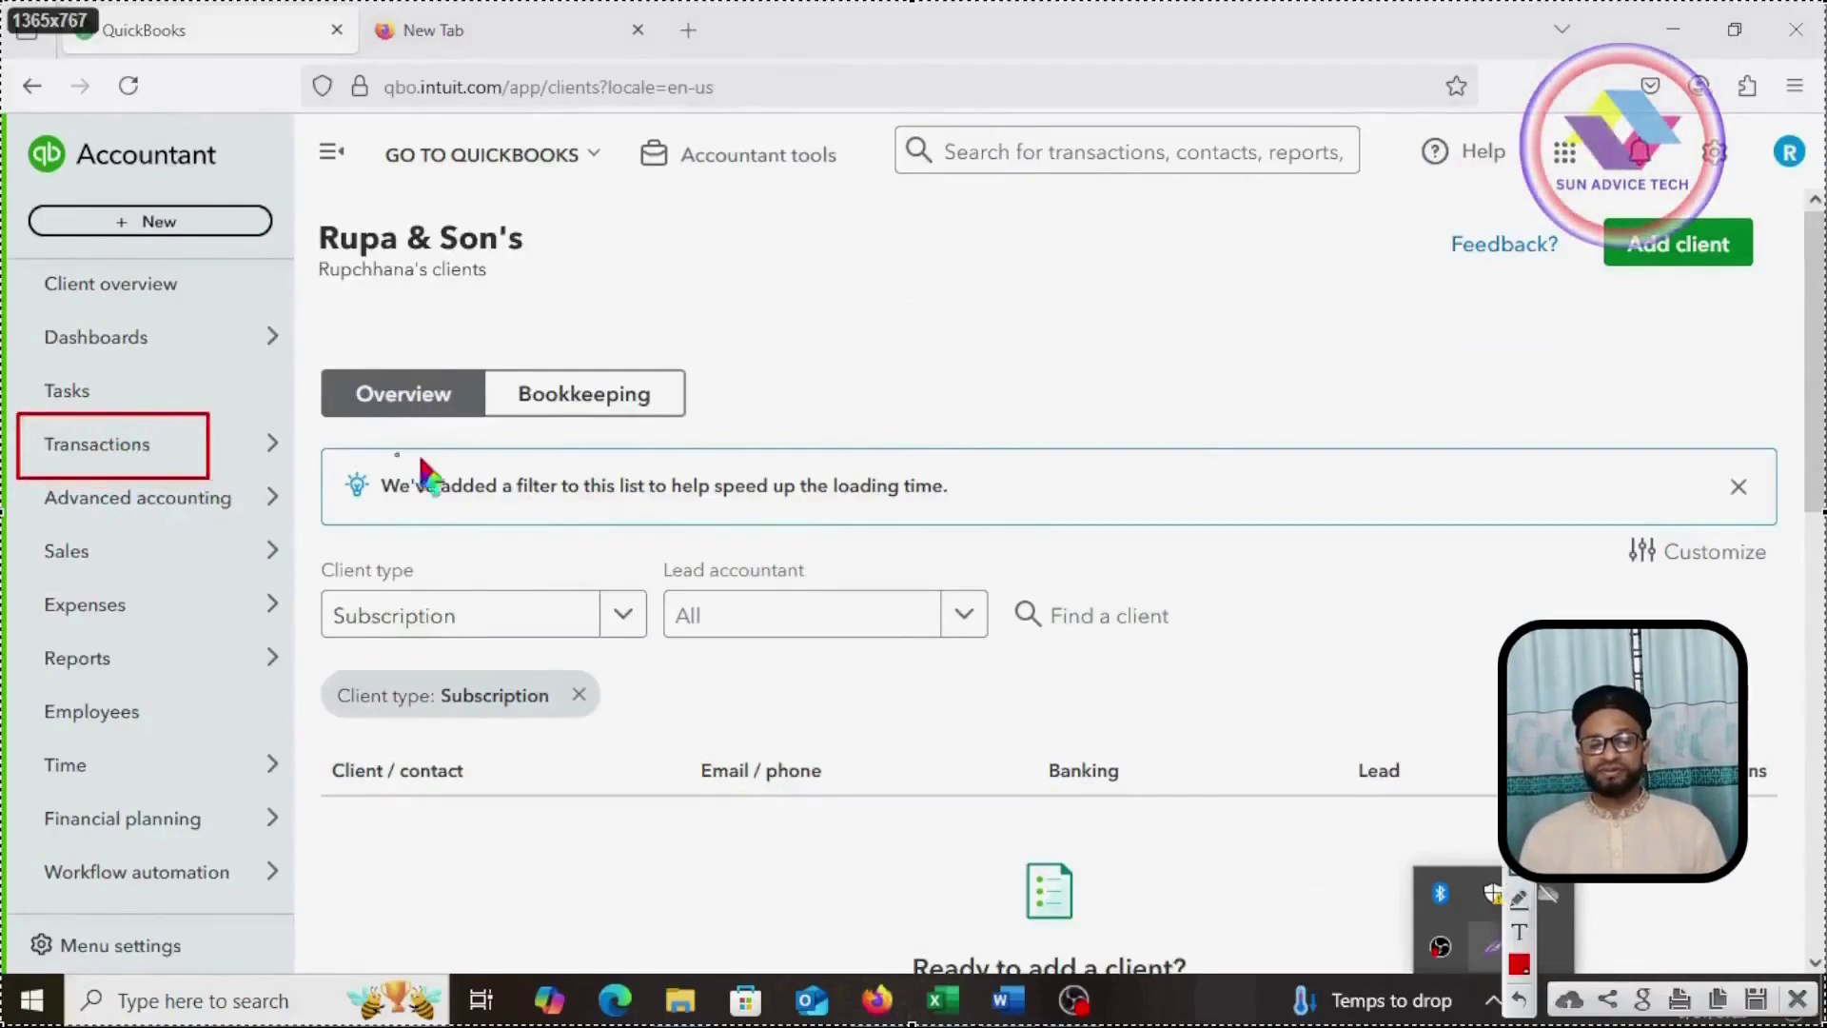
{"action": "left_click", "coordinate": [157, 449]}
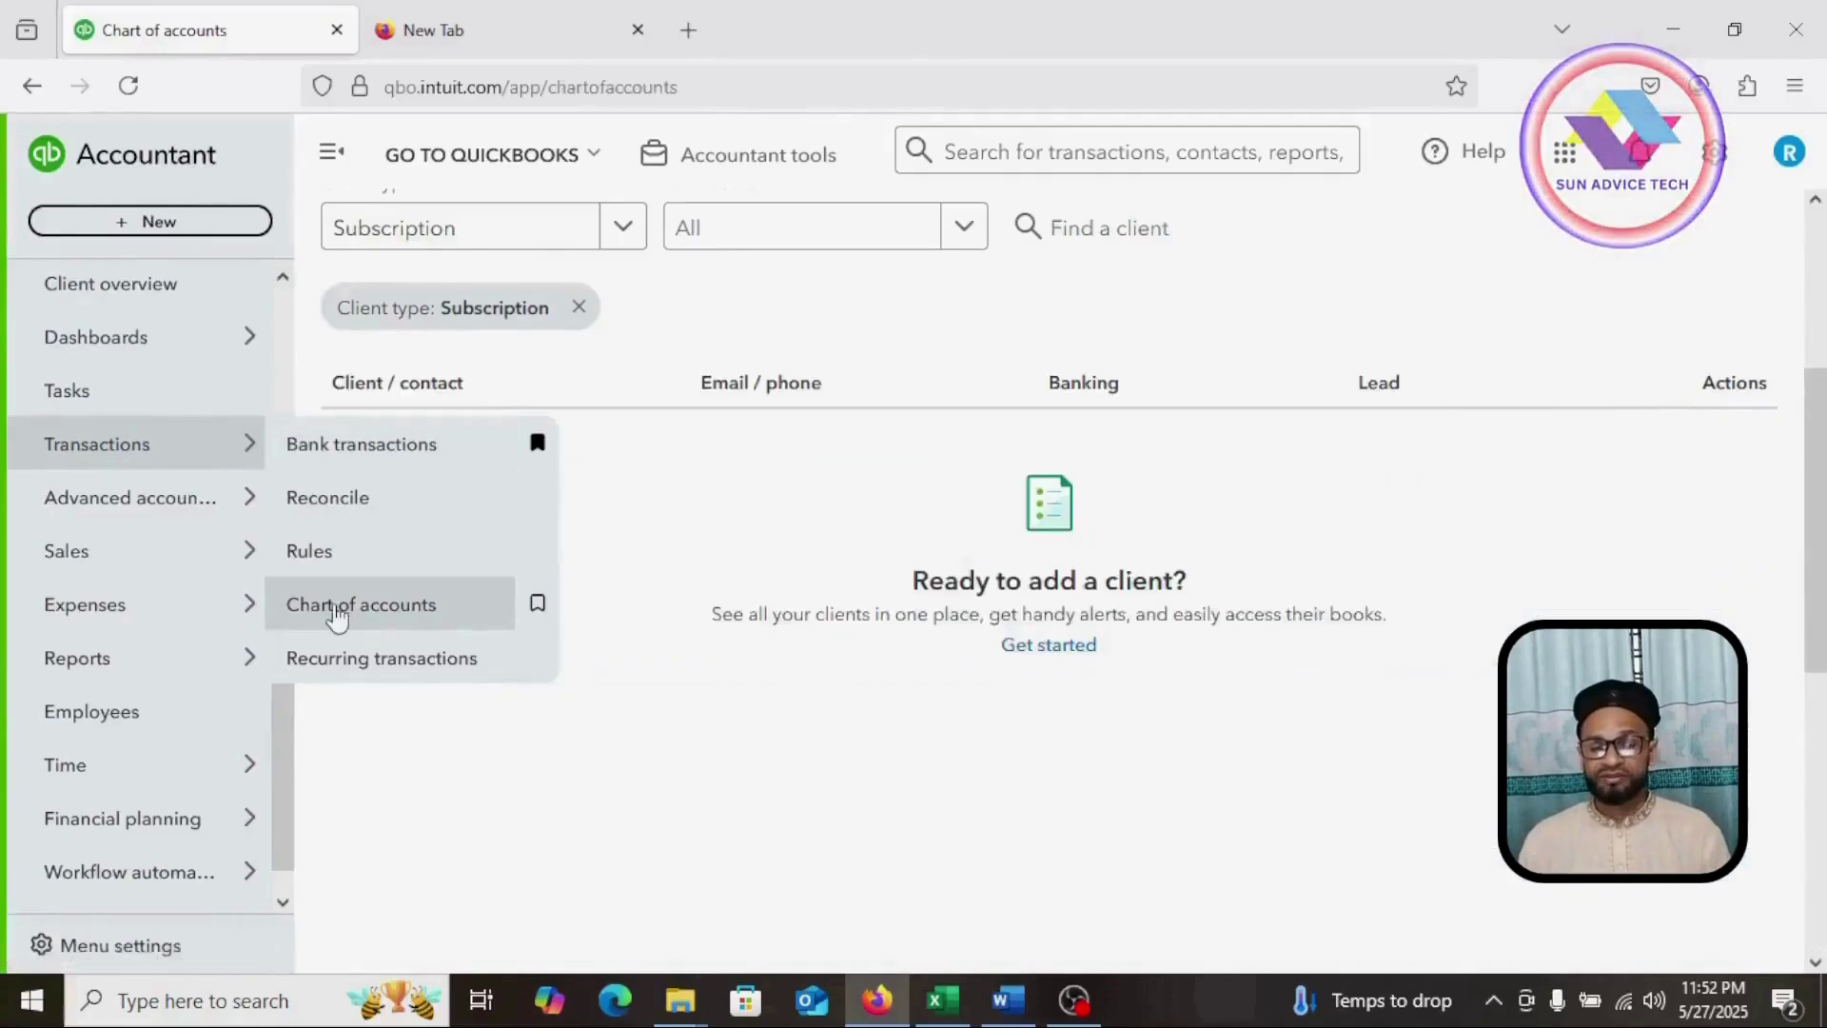
{"action": "left_click", "coordinate": [336, 609]}
Step: Open a New account form and close it without saving
{"action": "mouse_move", "coordinate": [766, 275]}
{"action": "left_mouse_down"}
{"action": "mouse_move", "coordinate": [771, 359]}
{"action": "mouse_move", "coordinate": [978, 362]}
{"action": "left_mouse_up"}
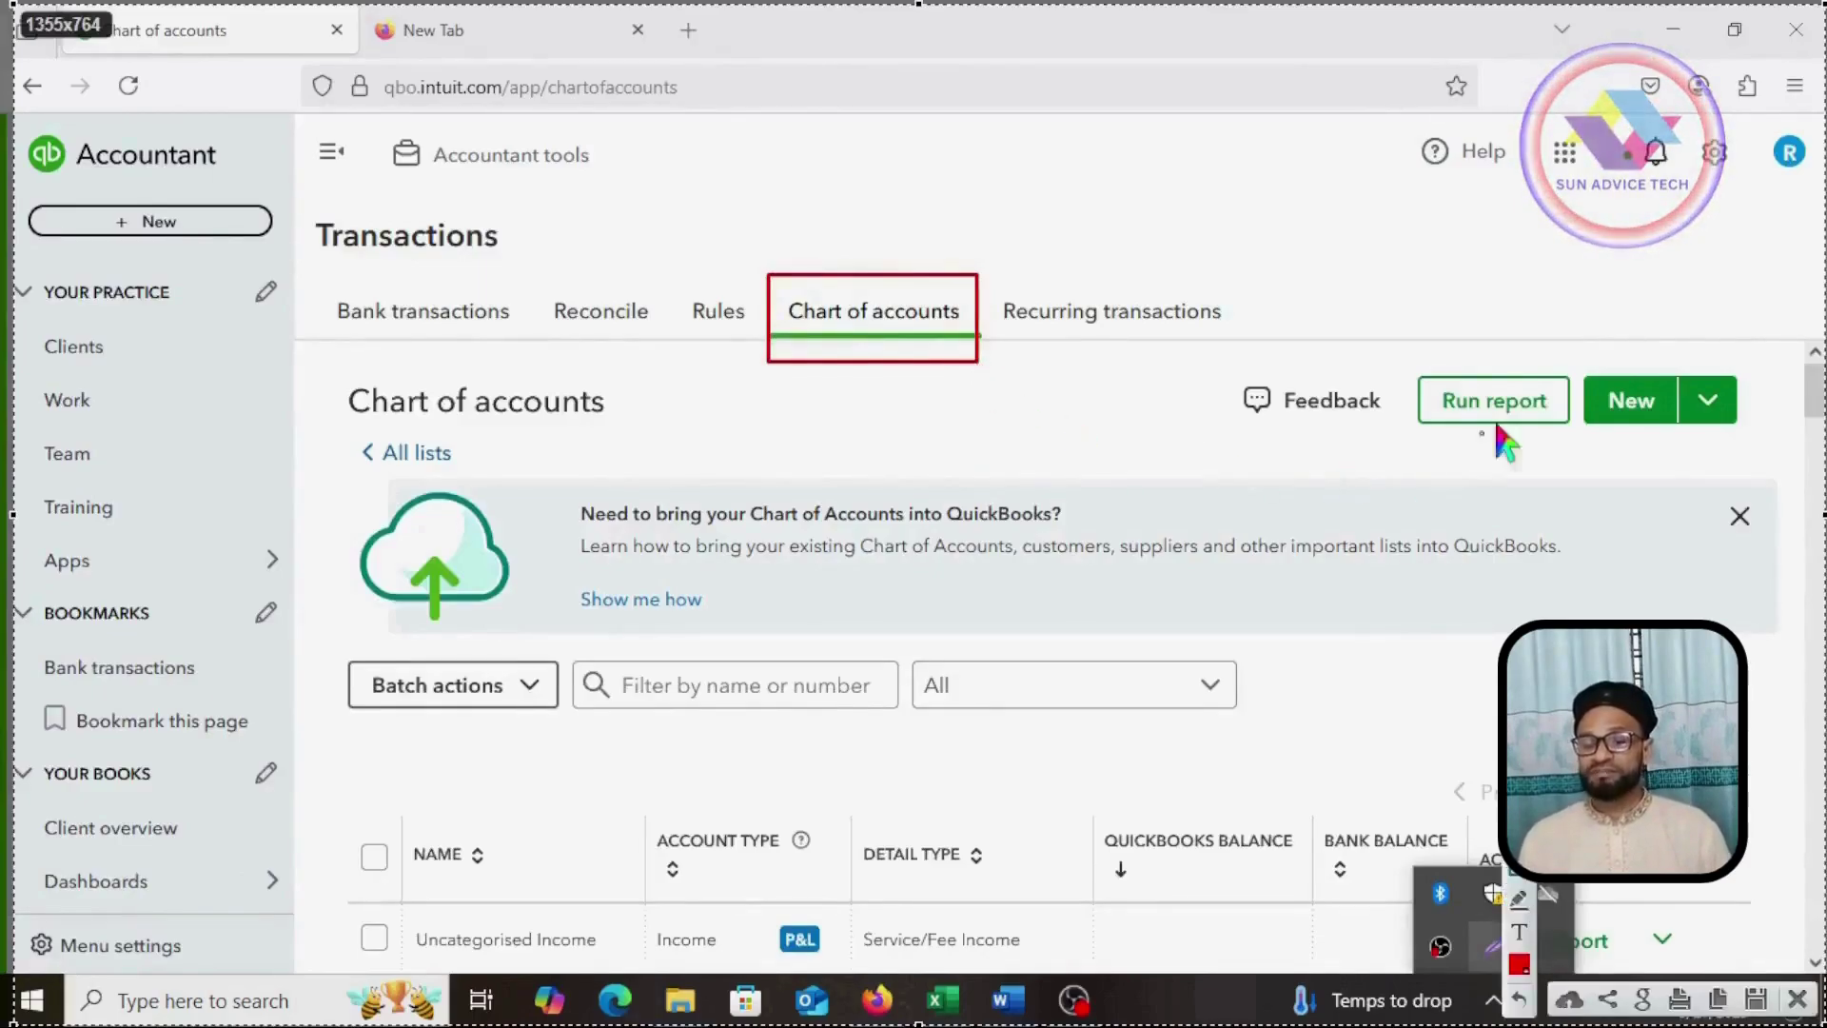
{"action": "mouse_move", "coordinate": [1577, 351]}
{"action": "left_mouse_down"}
{"action": "mouse_move", "coordinate": [1582, 445]}
{"action": "mouse_move", "coordinate": [1760, 440]}
{"action": "left_mouse_up"}
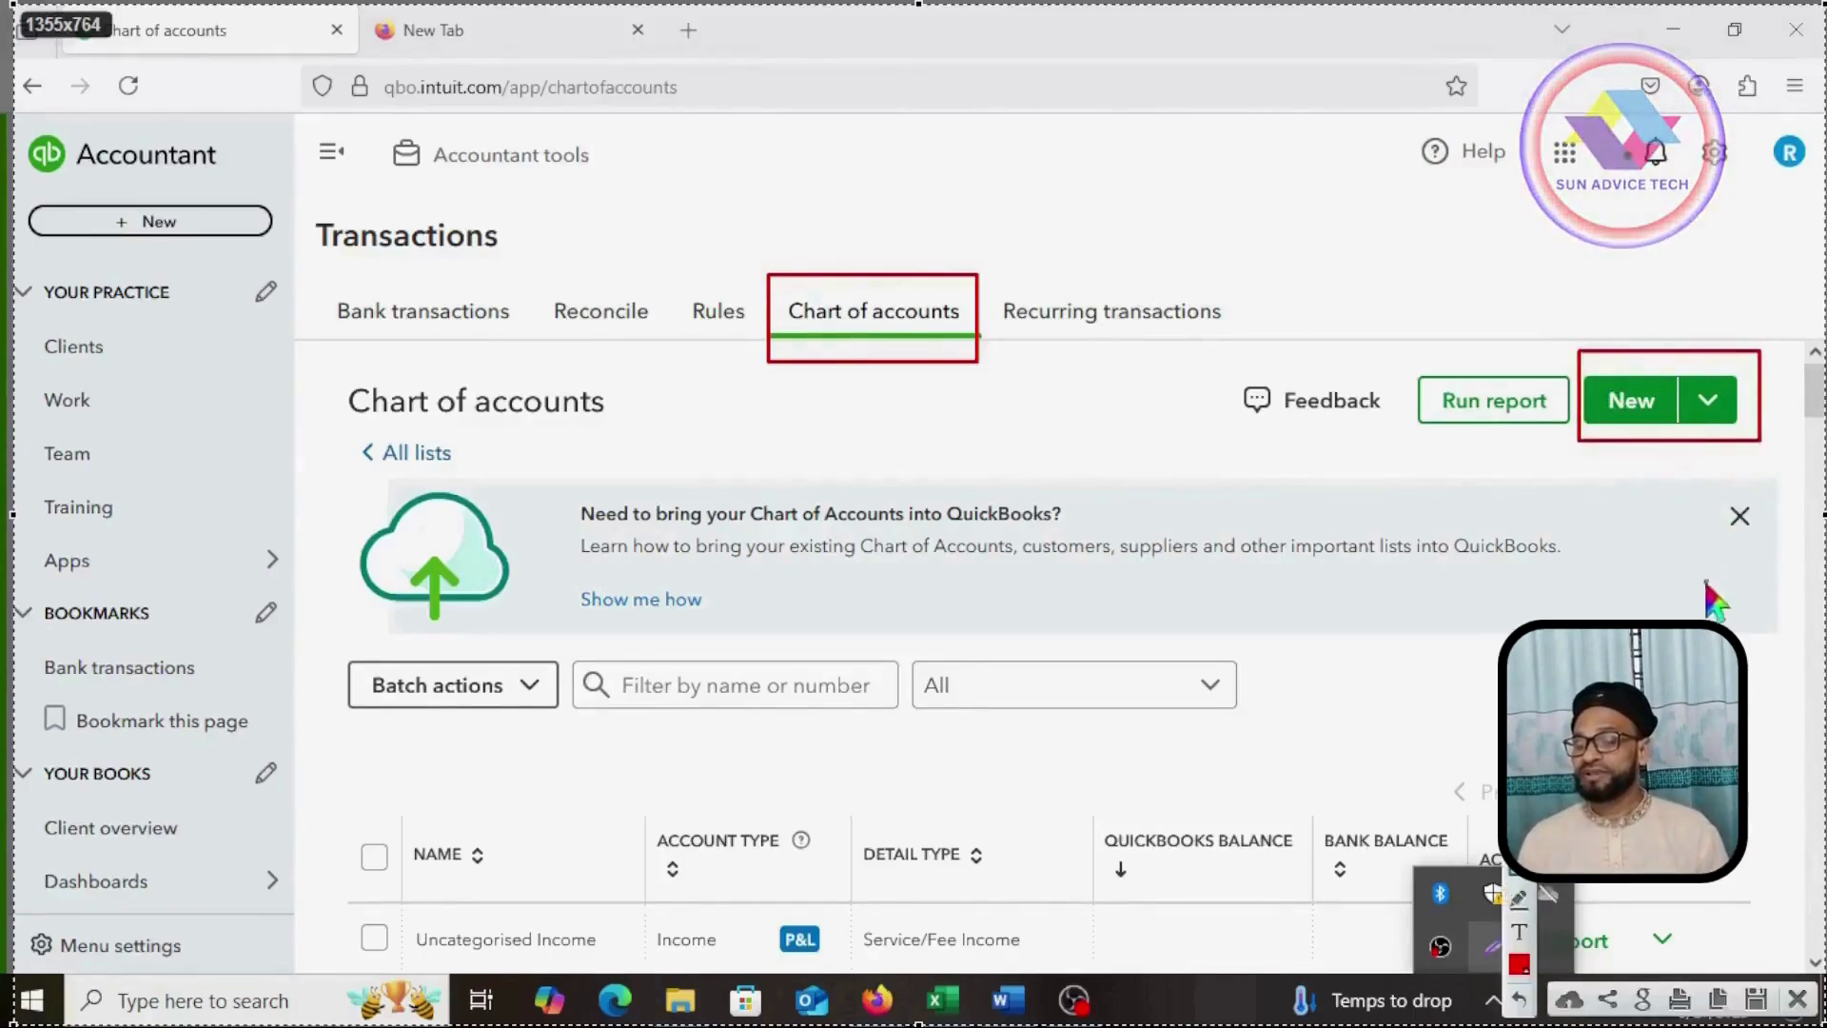
{"action": "left_click", "coordinate": [1633, 407]}
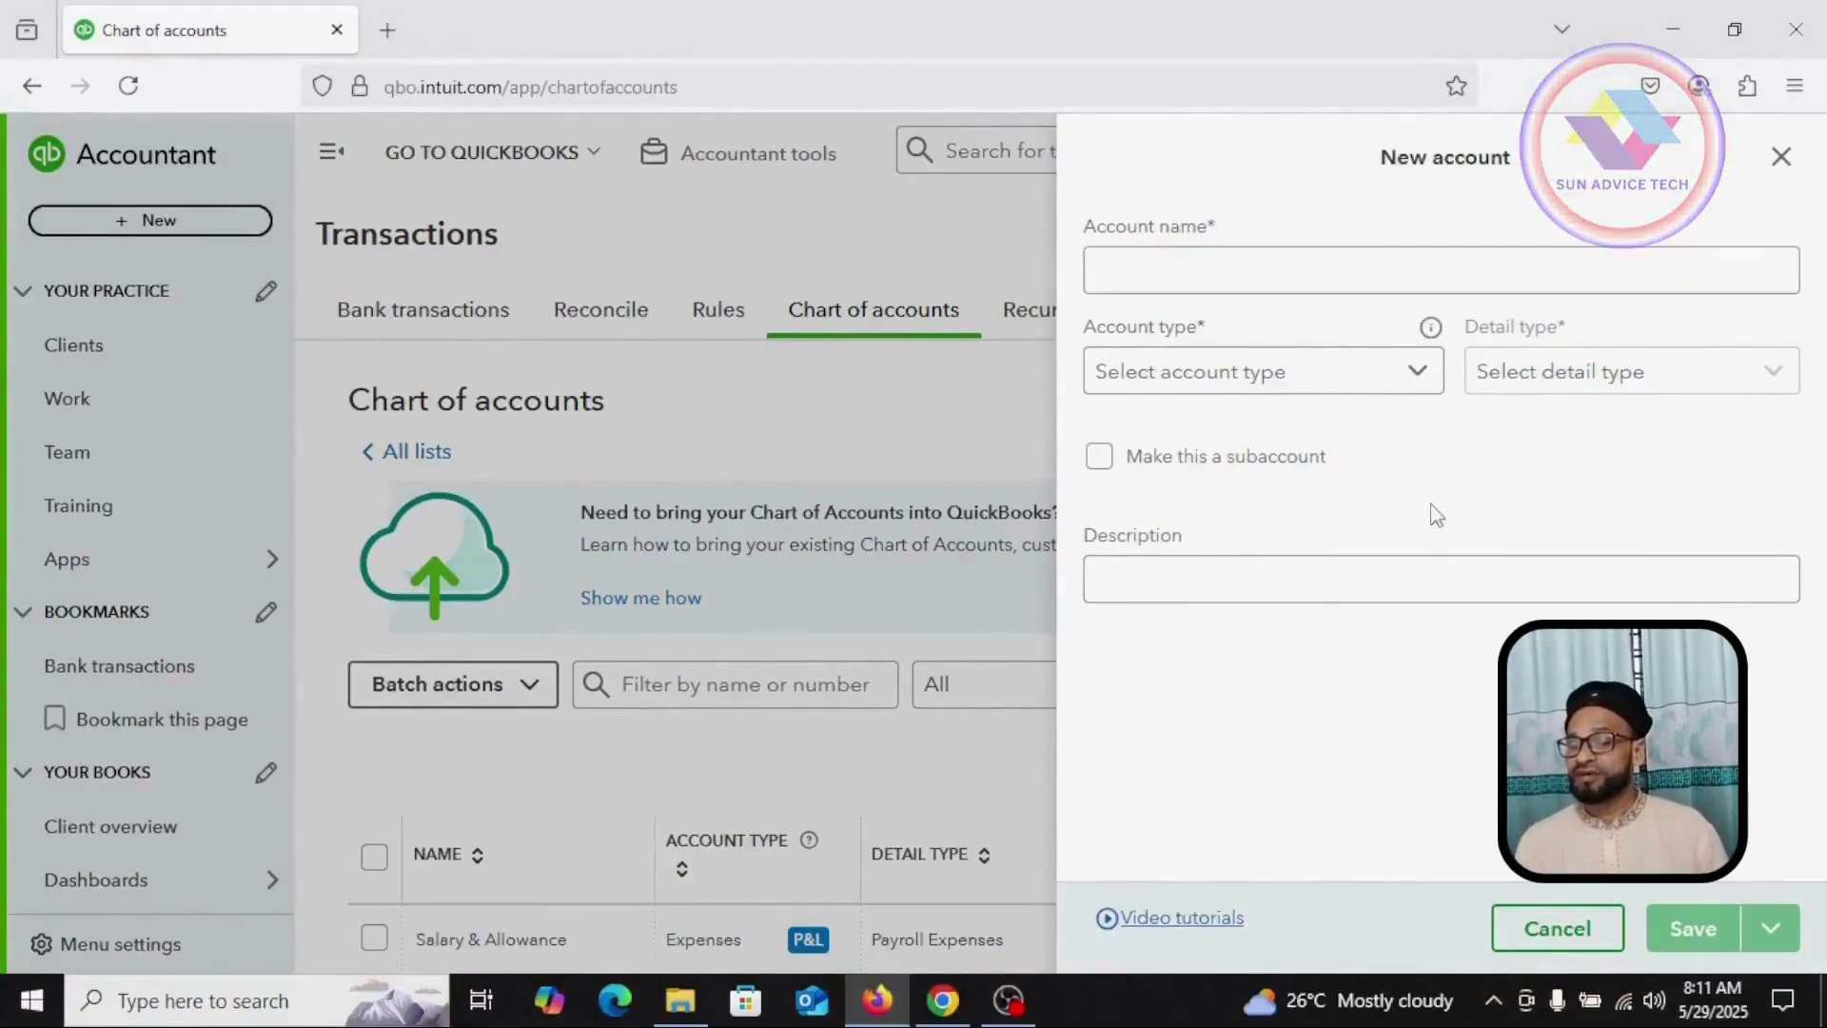
{"action": "left_click", "coordinate": [1780, 156]}
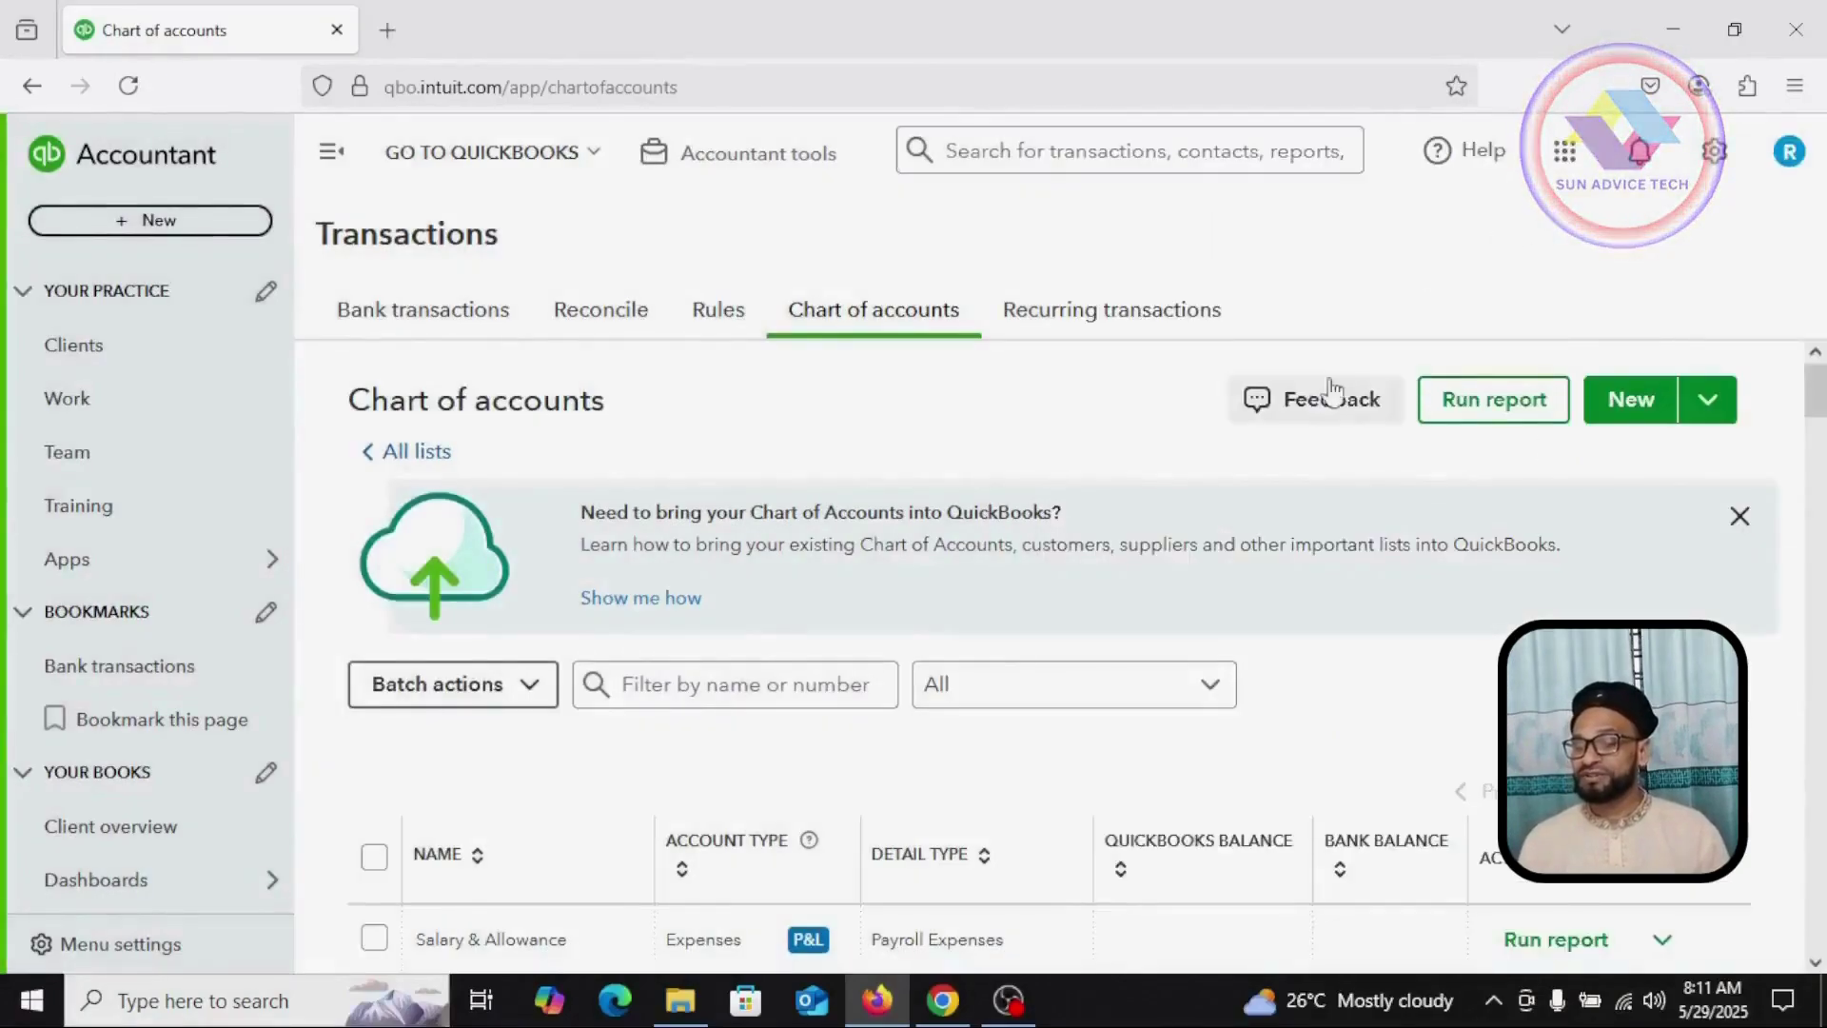
Step: Turn on Enable account numbers in the Advanced company settings' Chart of accounts section, save, and close
{"action": "left_click", "coordinate": [1720, 163]}
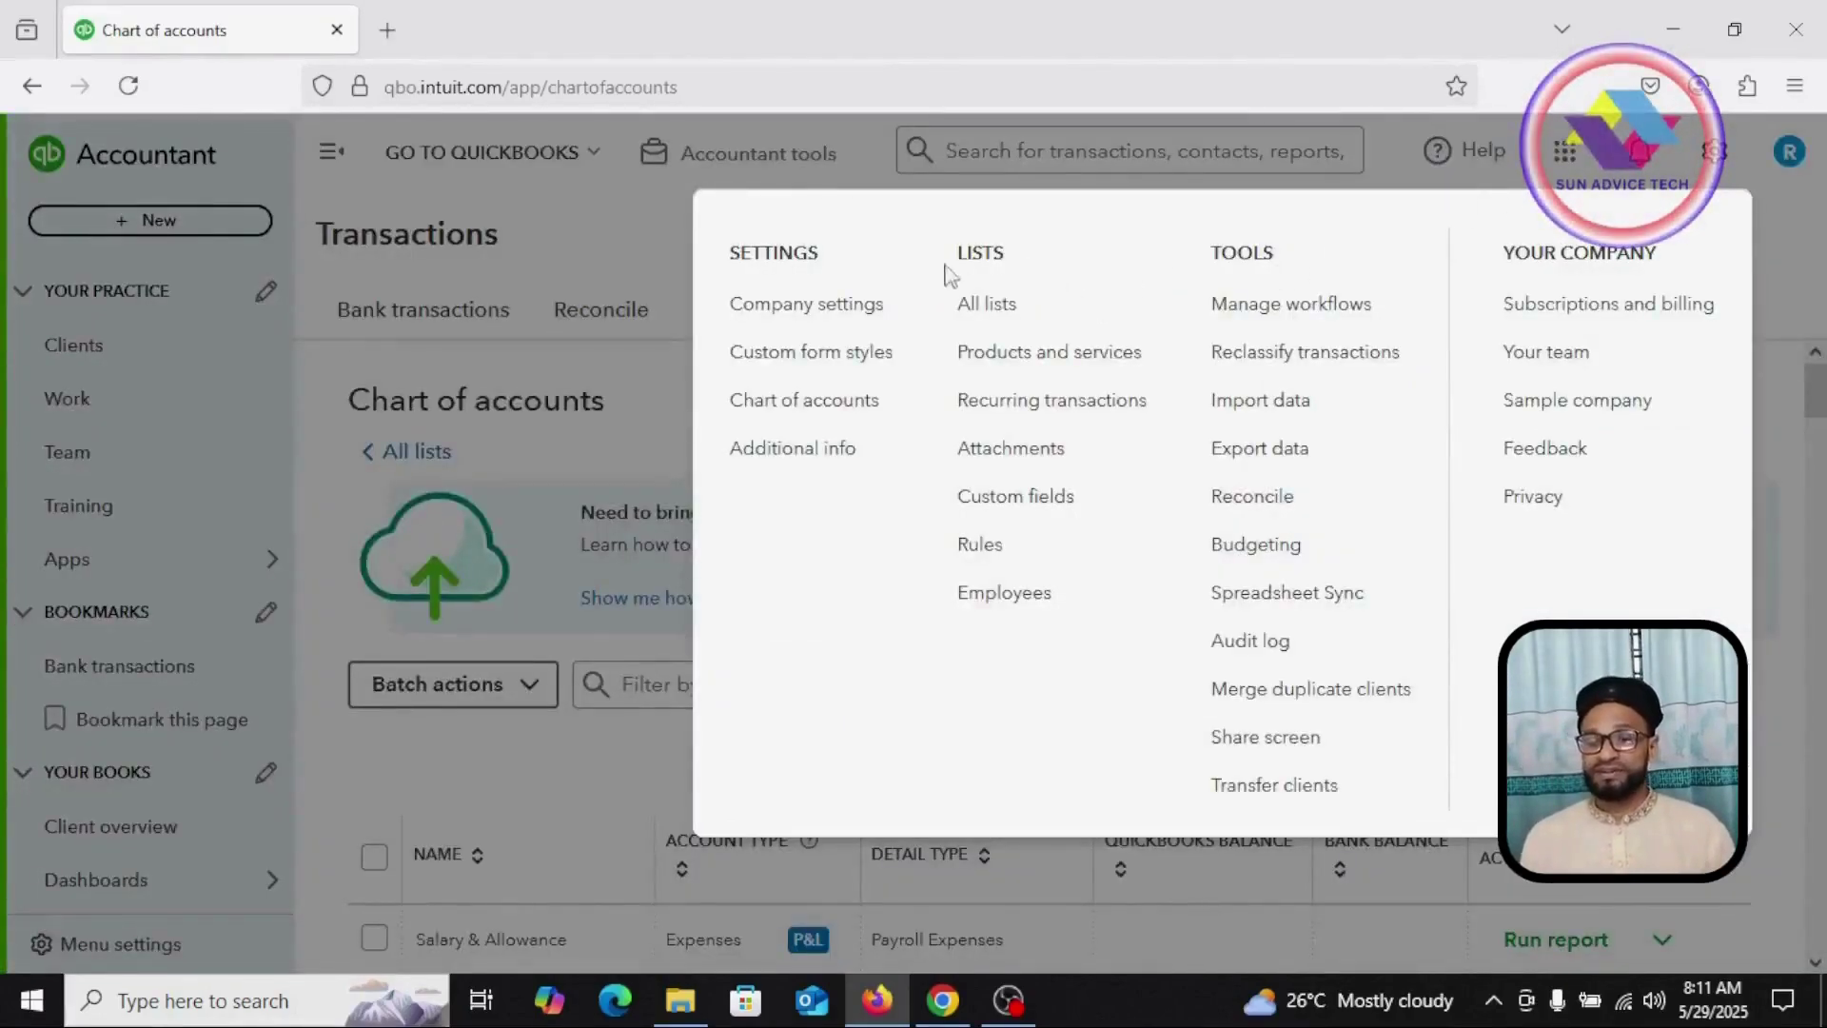
{"action": "left_click", "coordinate": [804, 307]}
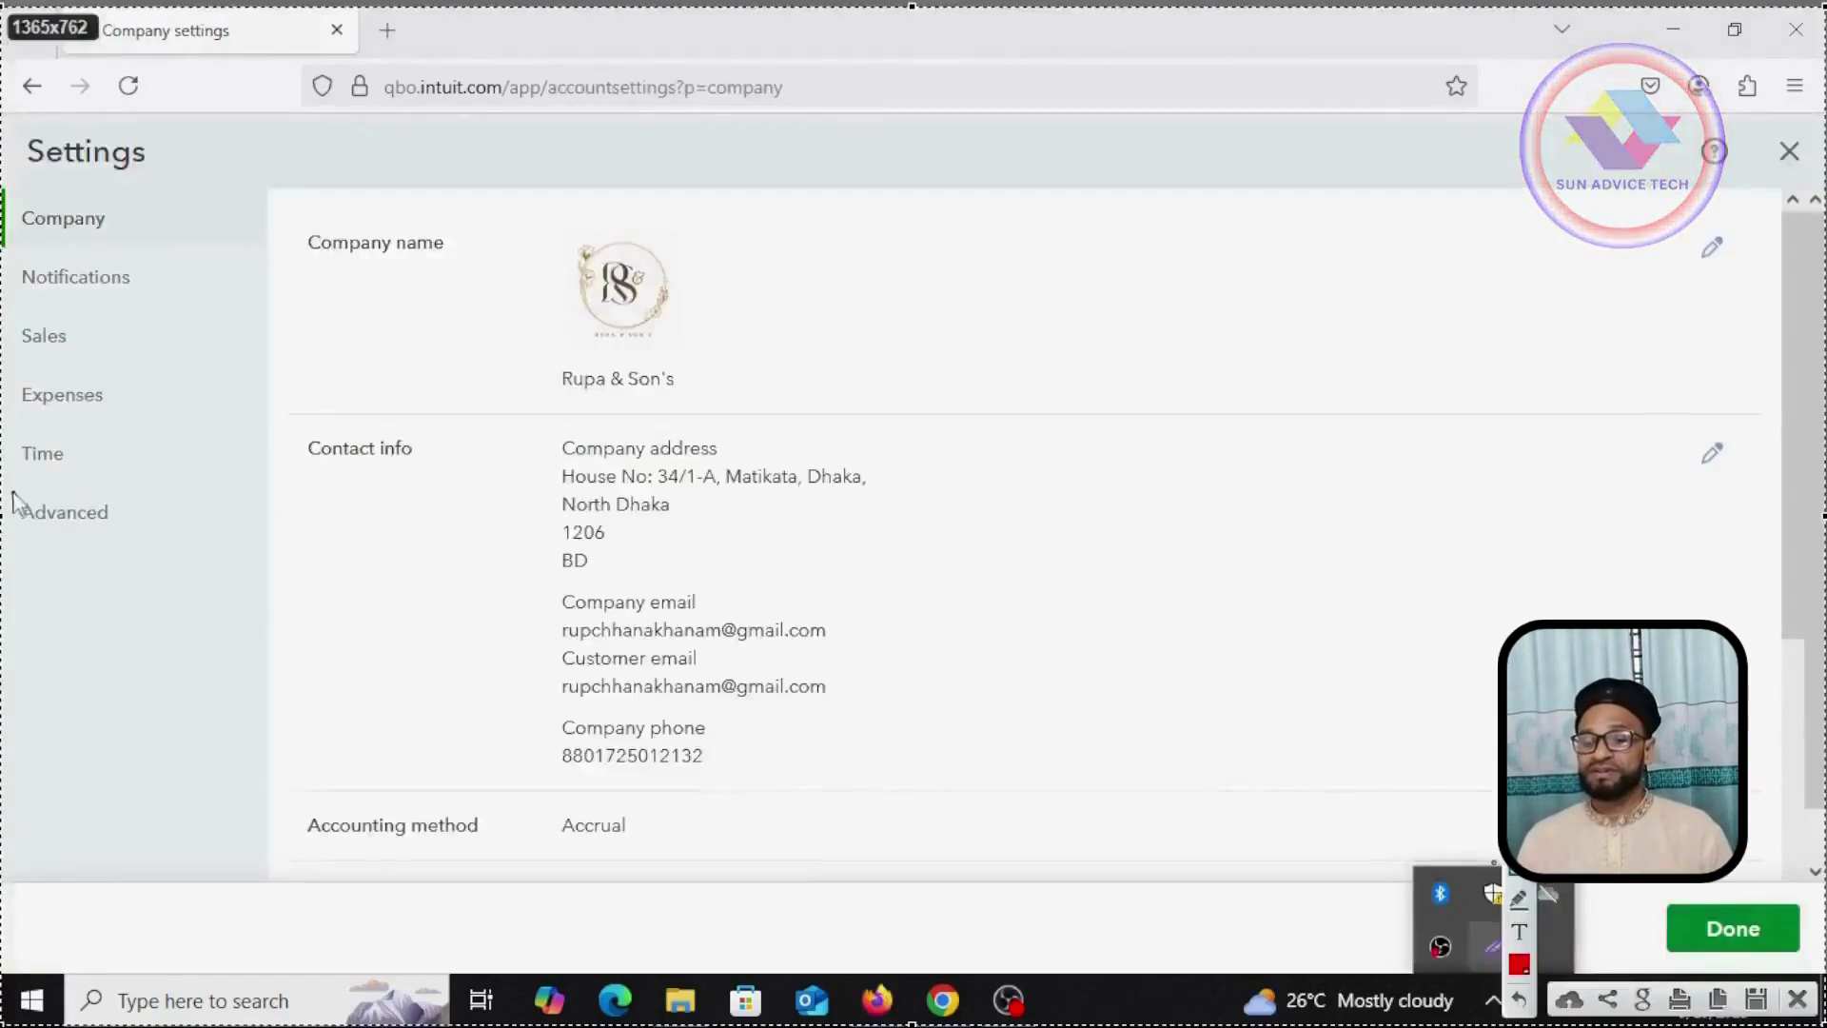
{"action": "mouse_move", "coordinate": [11, 486]}
{"action": "left_mouse_down"}
{"action": "mouse_move", "coordinate": [96, 566]}
{"action": "mouse_move", "coordinate": [130, 560]}
{"action": "mouse_move", "coordinate": [126, 535]}
{"action": "mouse_move", "coordinate": [124, 550]}
{"action": "left_mouse_up"}
{"action": "left_click", "coordinate": [94, 521]}
{"action": "mouse_move", "coordinate": [279, 428]}
{"action": "left_mouse_down"}
{"action": "mouse_move", "coordinate": [363, 493]}
{"action": "mouse_move", "coordinate": [477, 495]}
{"action": "left_mouse_up"}
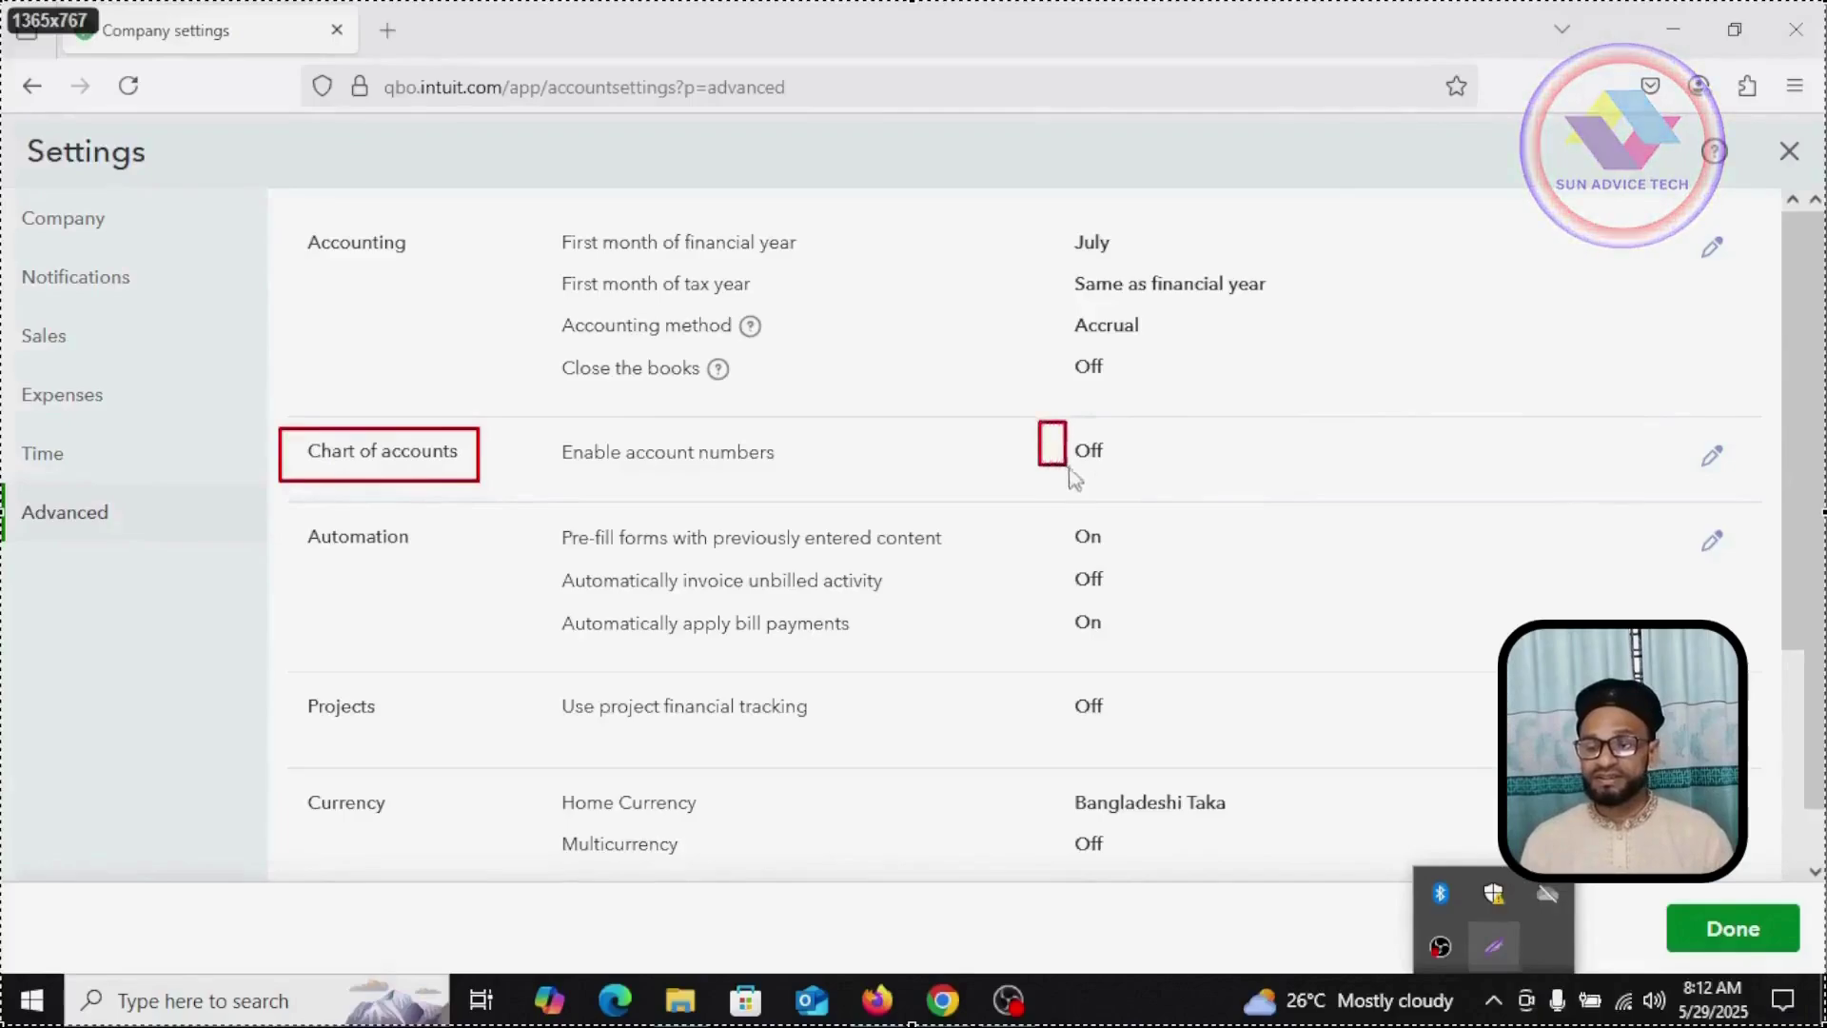
{"action": "left_click_drag", "start_coordinate": [1184, 493], "coordinate": [1186, 493]}
{"action": "key", "text": "Escape"}
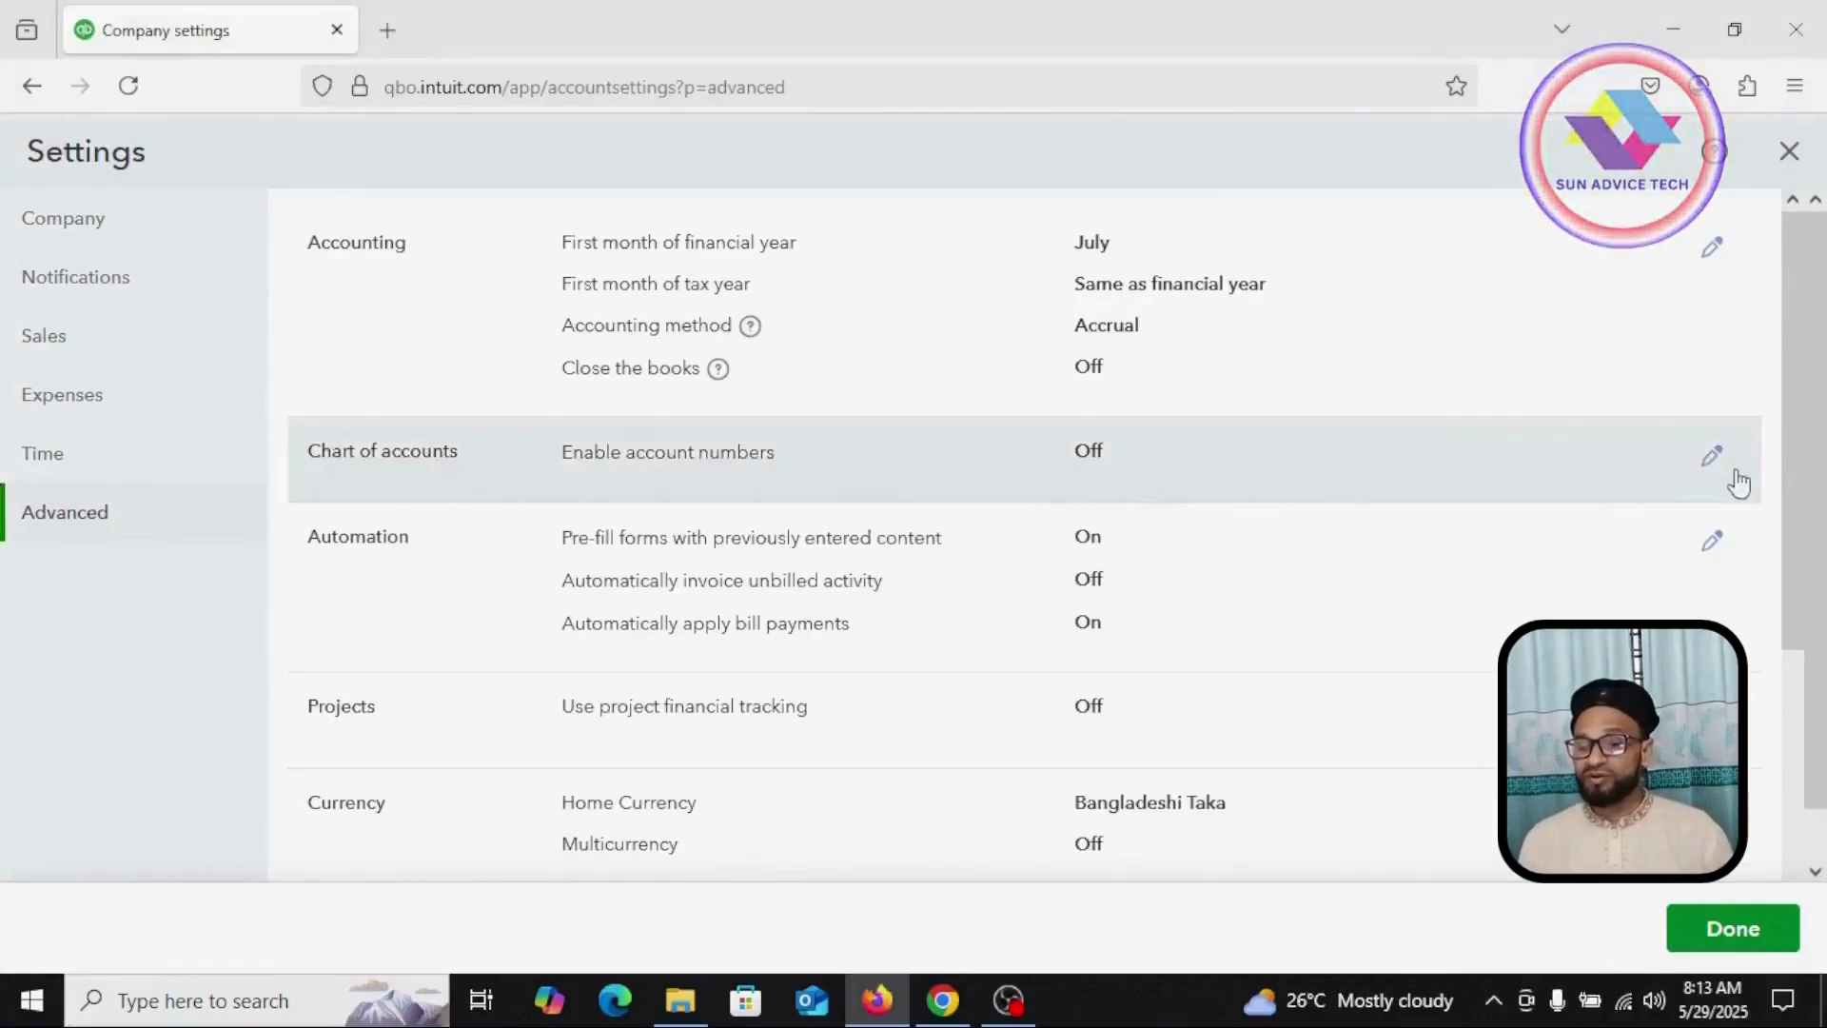
{"action": "left_click", "coordinate": [1713, 458]}
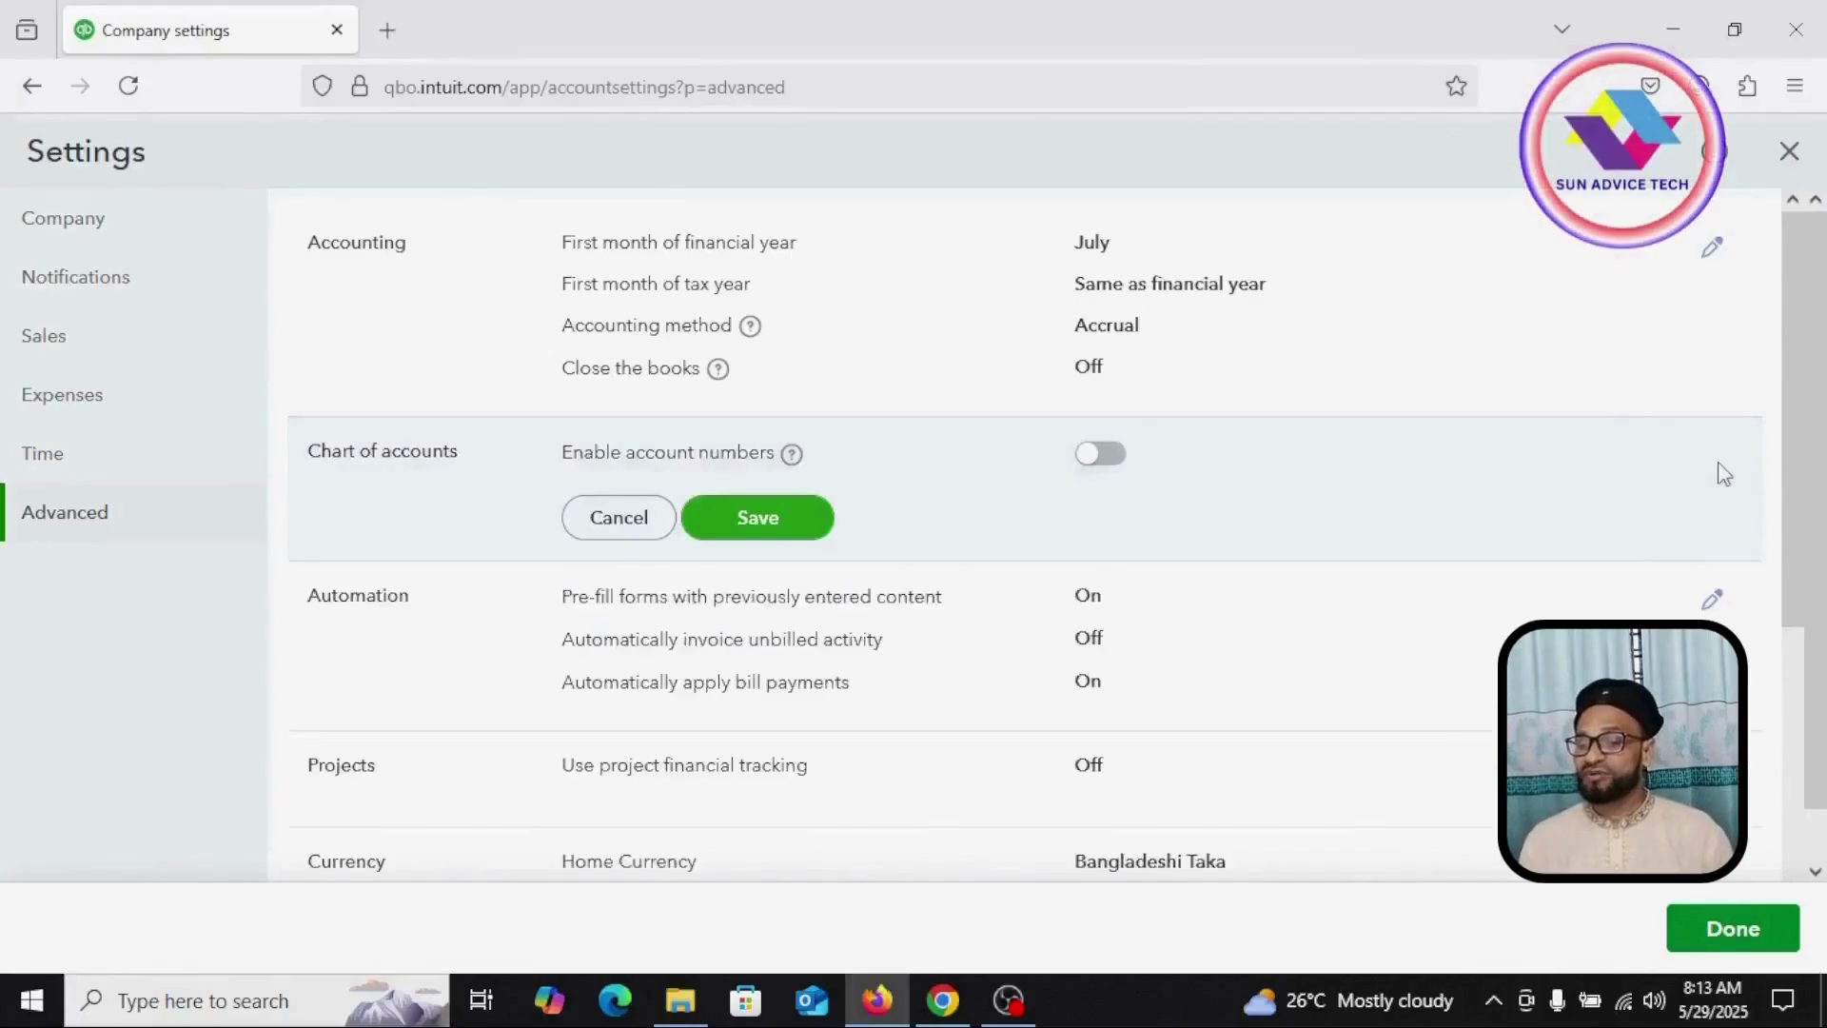
{"action": "left_click", "coordinate": [1091, 457]}
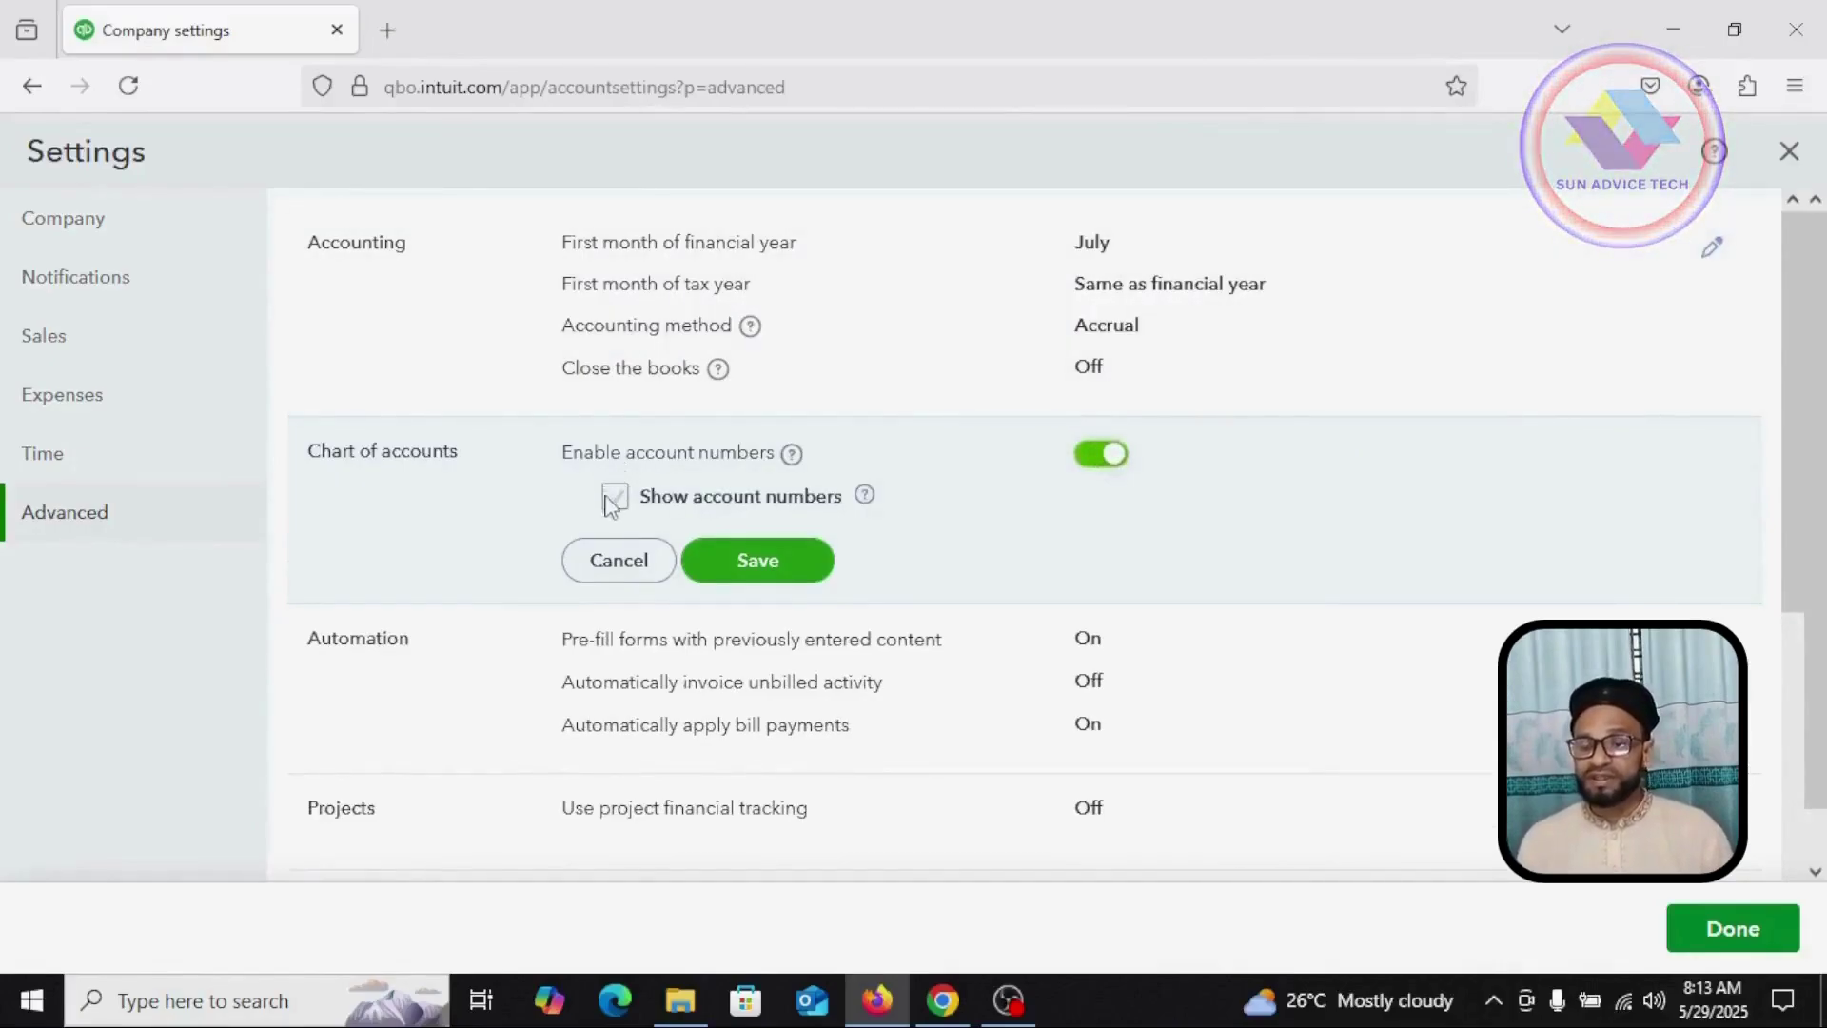
{"action": "left_click", "coordinate": [782, 567]}
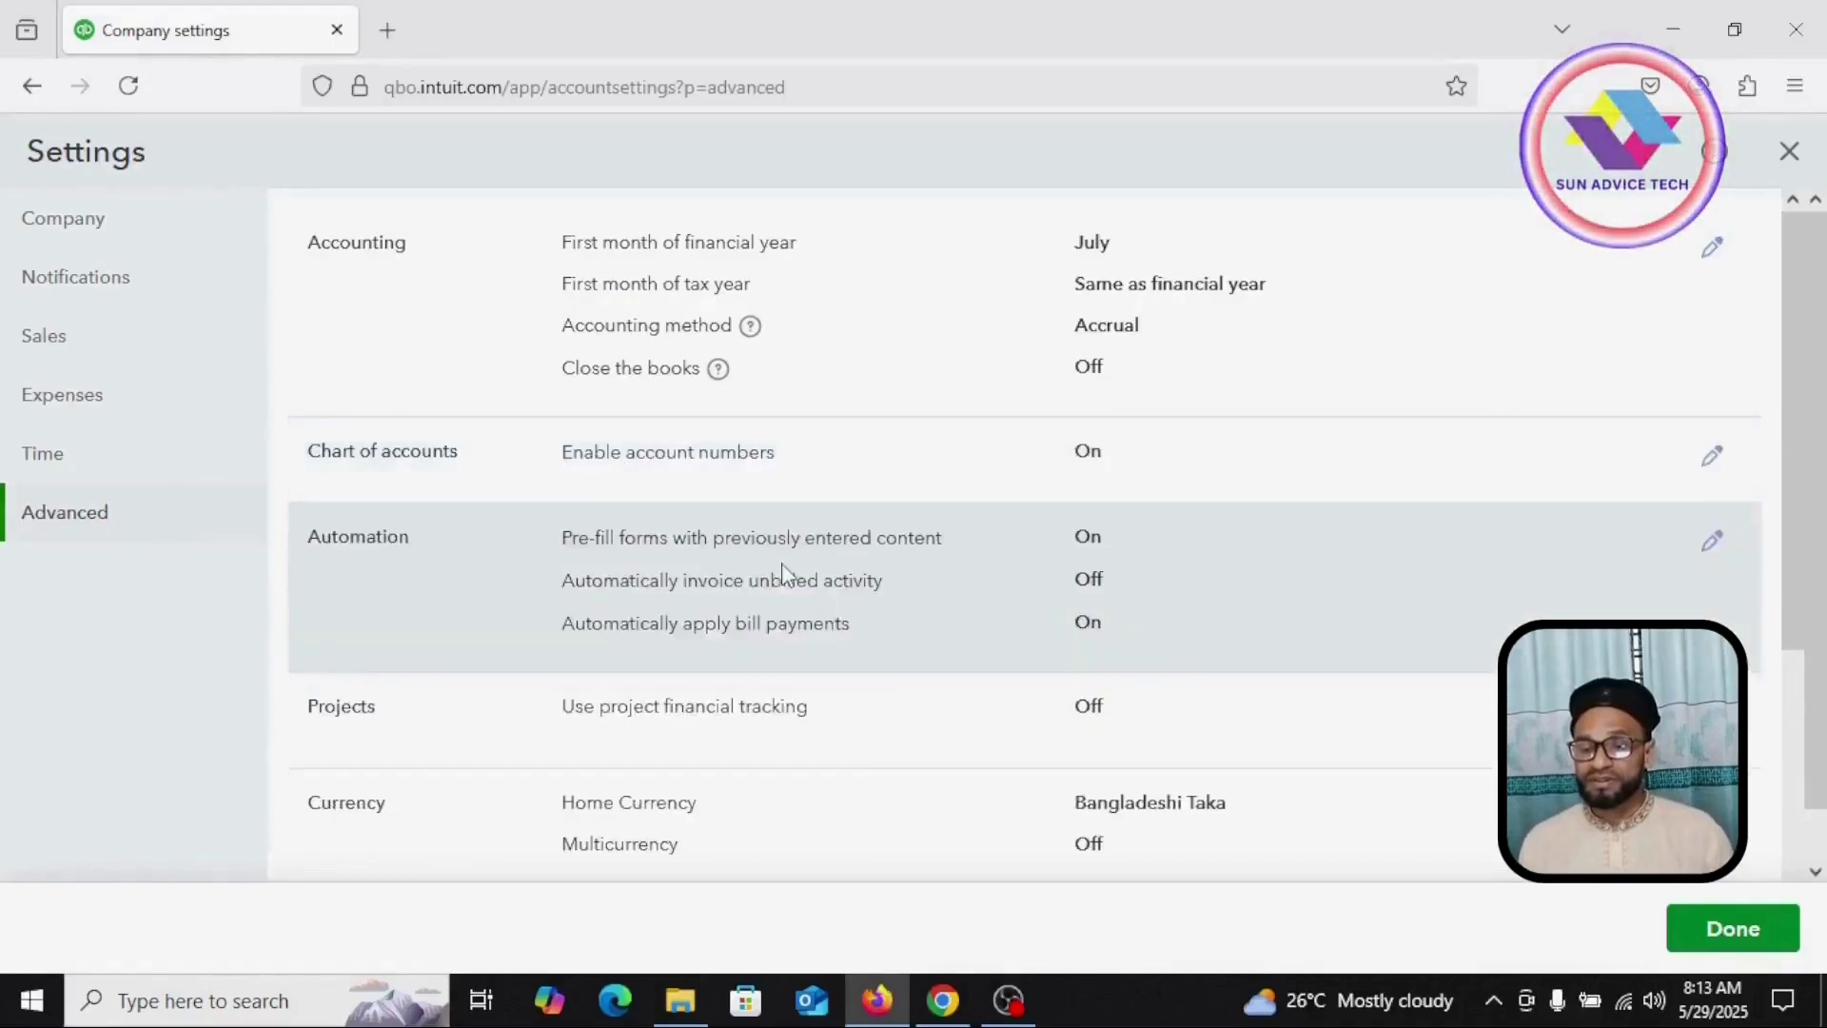
{"action": "left_click", "coordinate": [1727, 938]}
{"action": "mouse_move", "coordinate": [145, 738]}
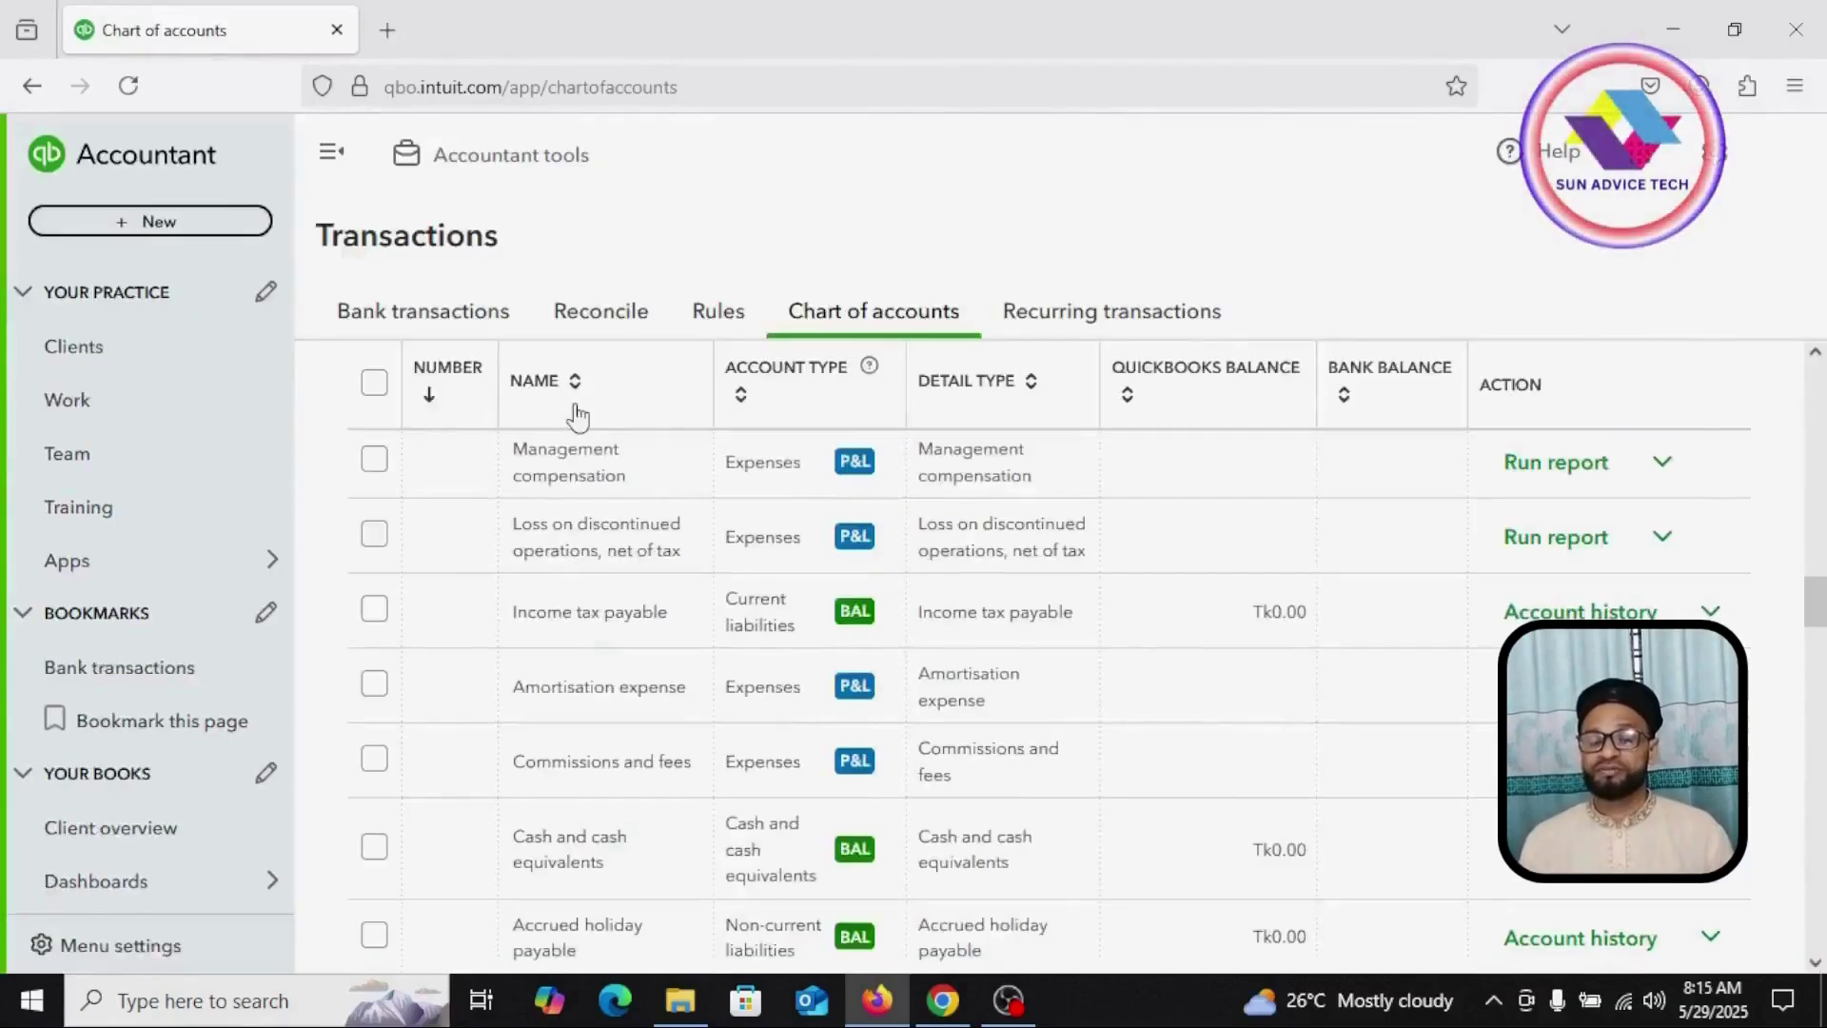
Step: Review the numbered chart of accounts, with Salary & Allowance as 504, then start a new account
{"action": "scroll", "coordinate": [576, 416], "scroll_direction": "down", "scroll_amount": 3}
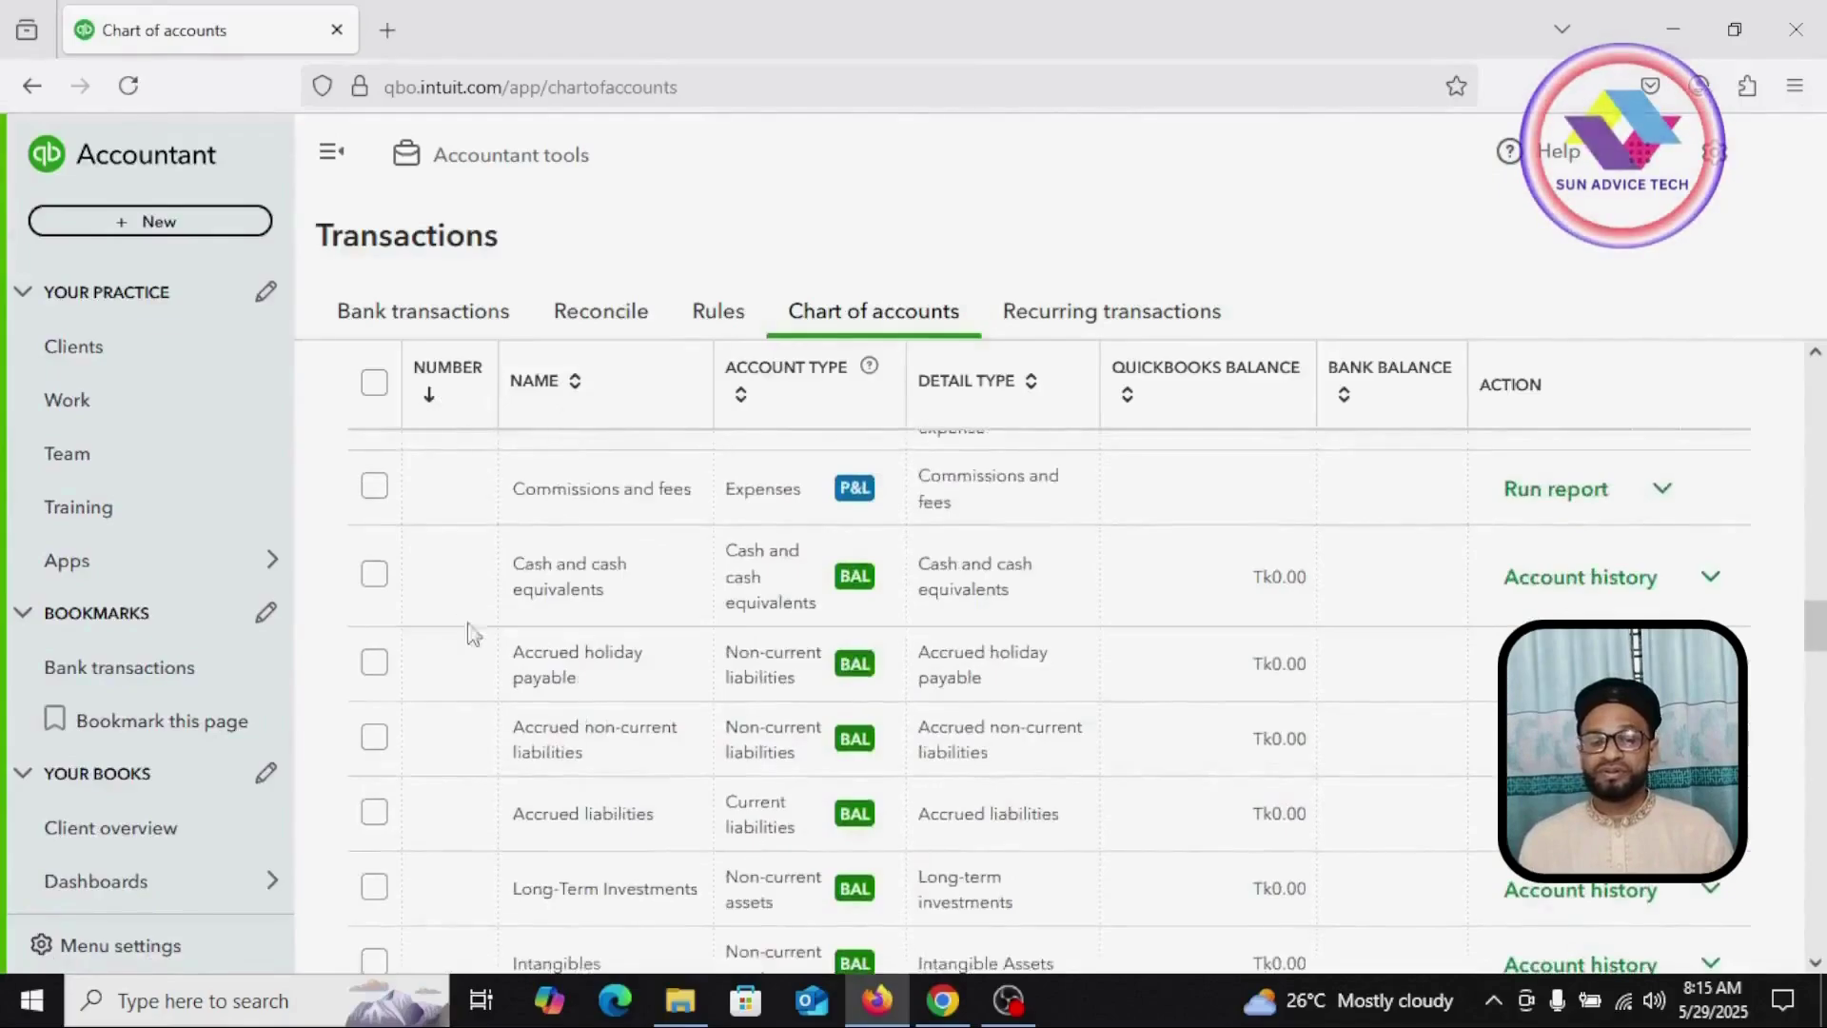
{"action": "scroll", "coordinate": [433, 718], "scroll_direction": "down", "scroll_amount": 6}
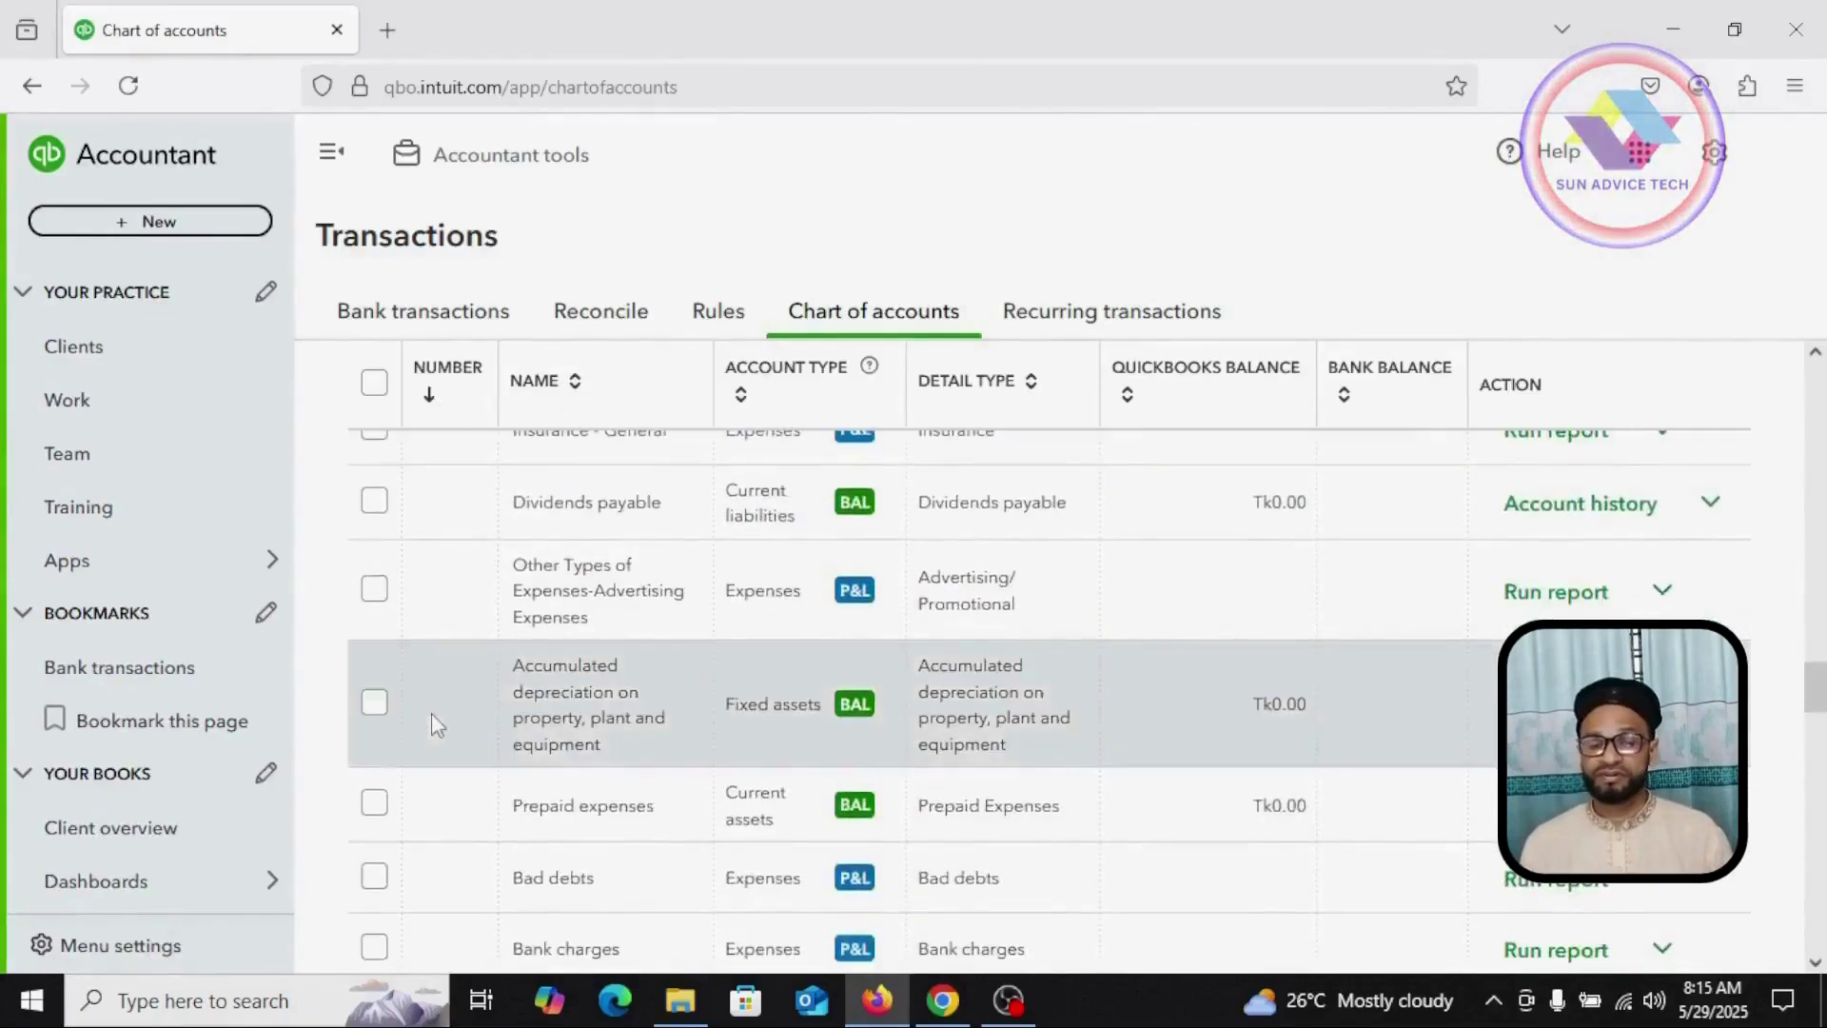
{"action": "scroll", "coordinate": [431, 718], "scroll_direction": "down", "scroll_amount": 4}
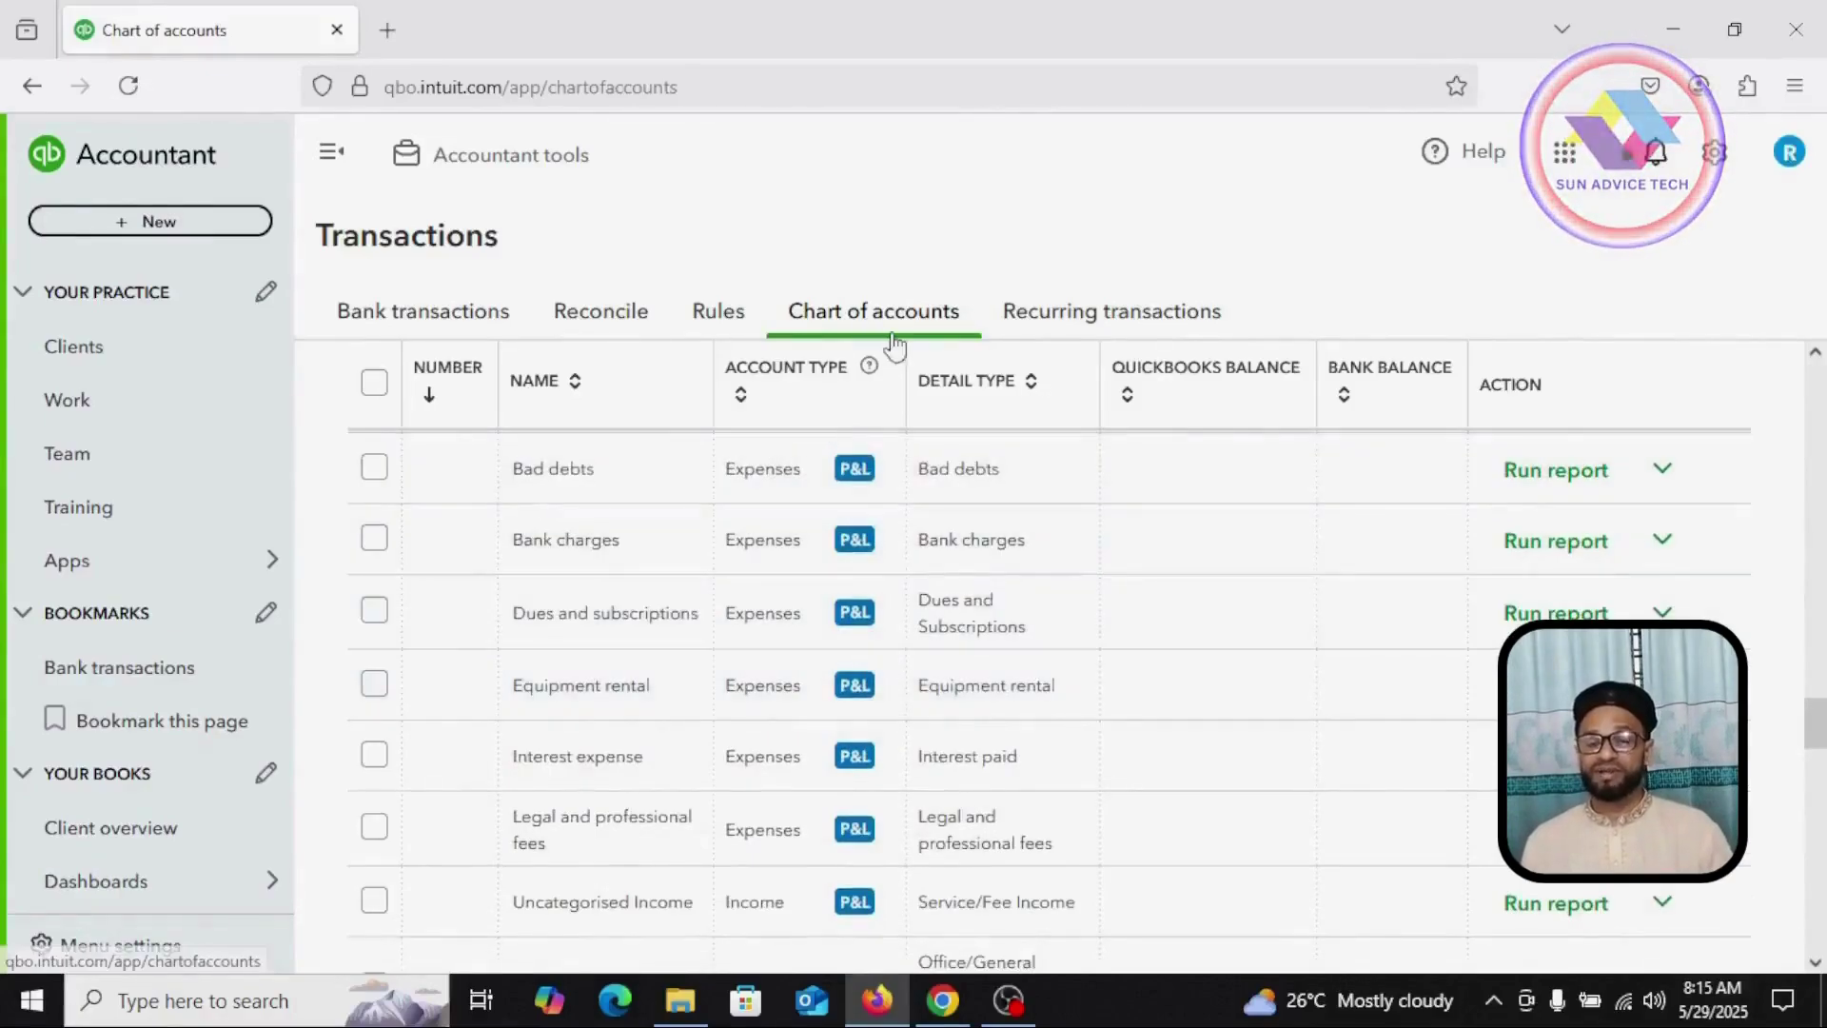
{"action": "scroll", "coordinate": [436, 714], "scroll_direction": "down", "scroll_amount": 8}
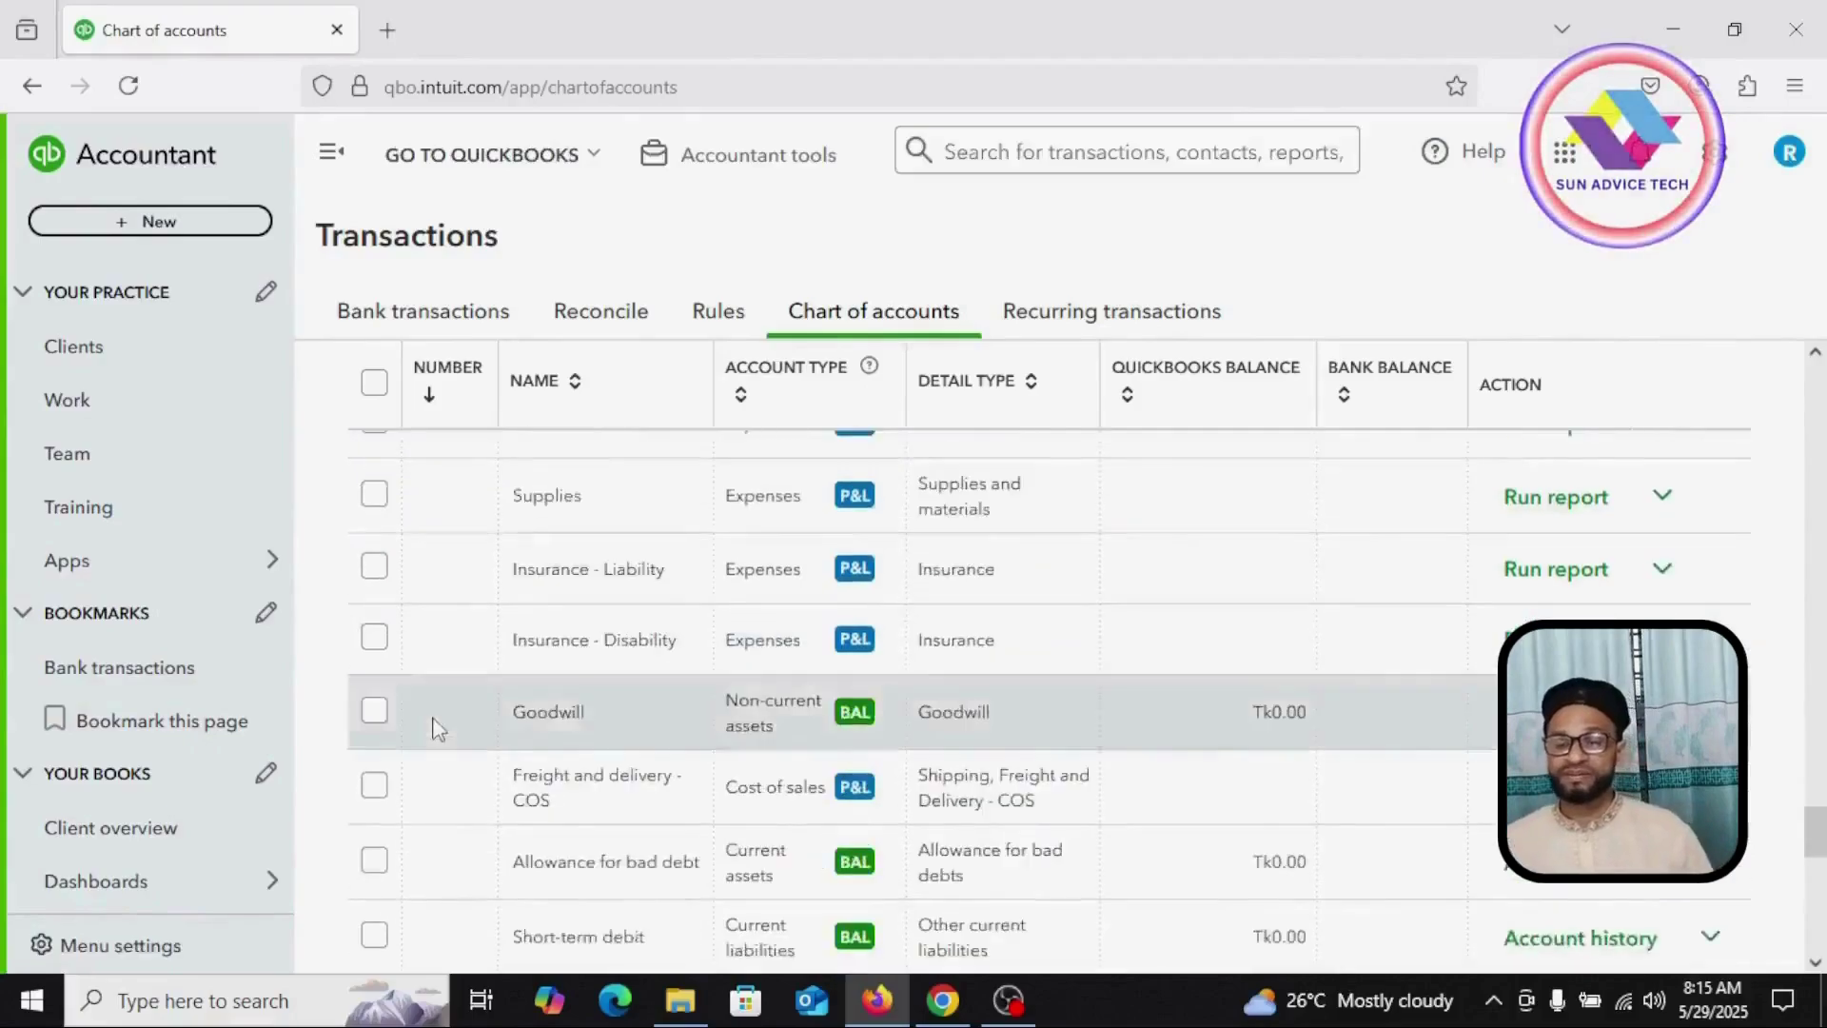
{"action": "scroll", "coordinate": [437, 728], "scroll_direction": "down", "scroll_amount": 5}
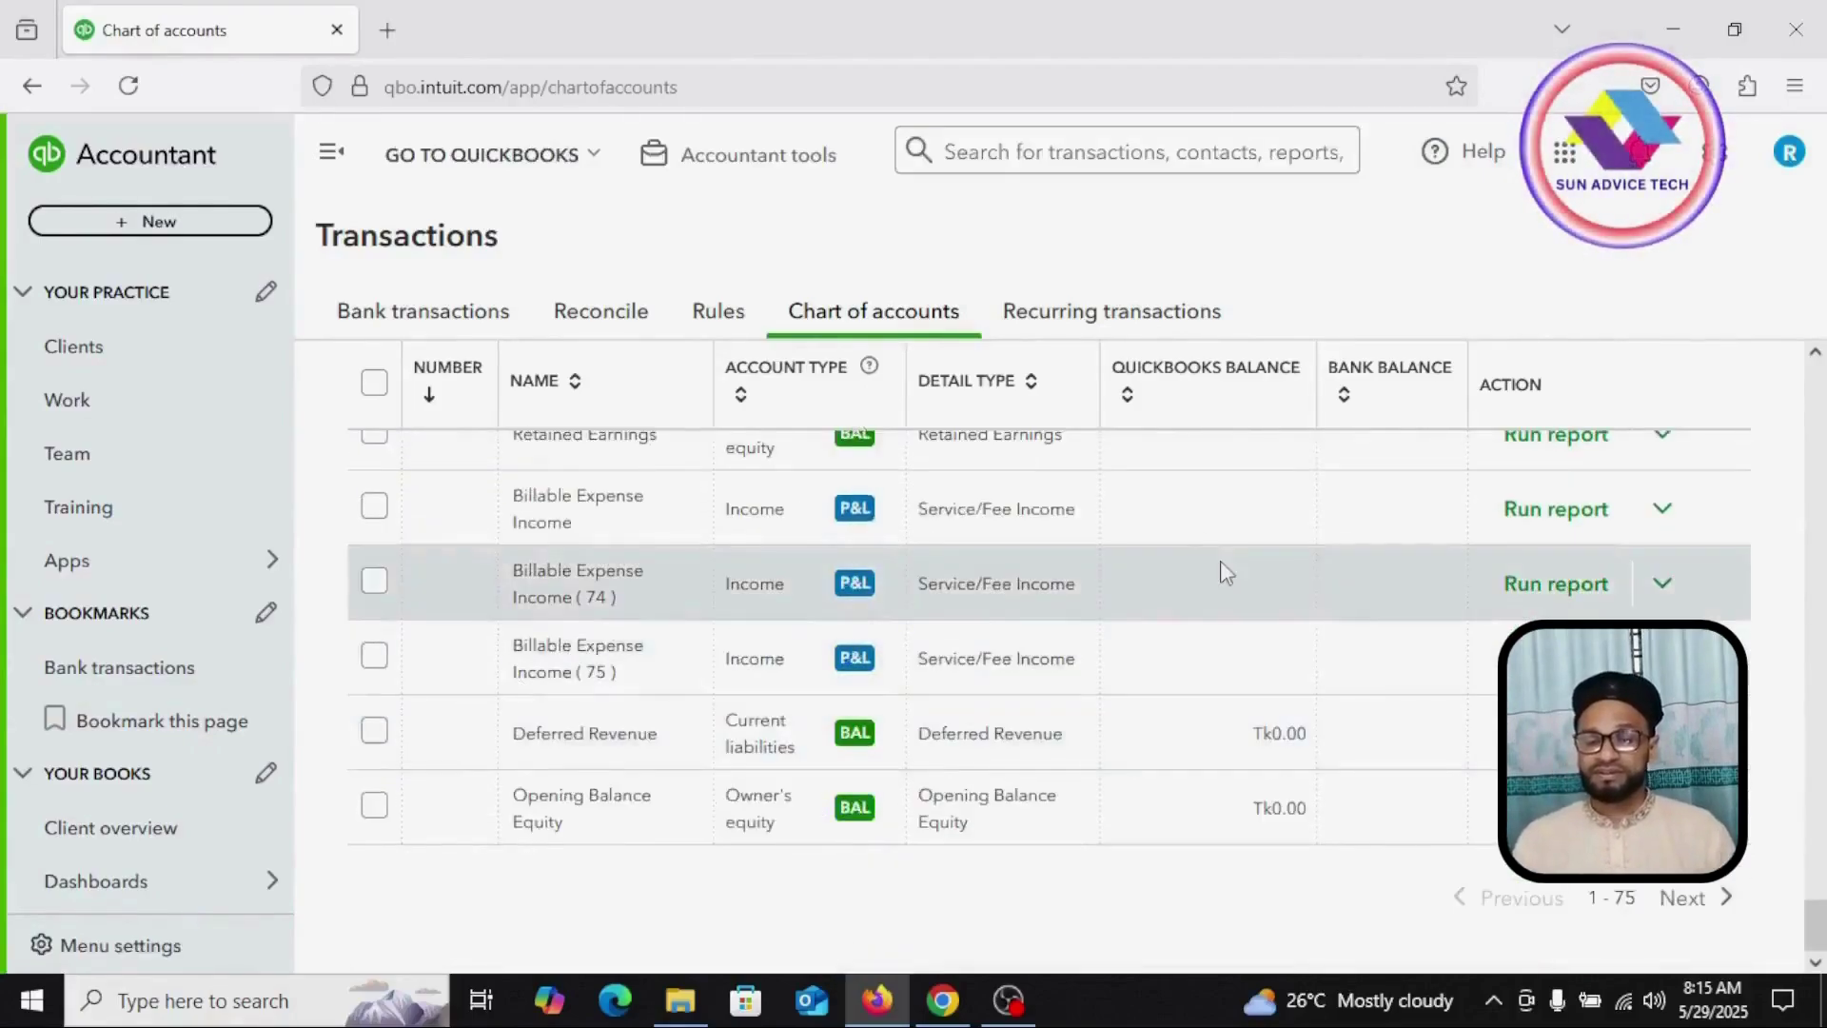
{"action": "scroll", "coordinate": [1031, 603], "scroll_direction": "up", "scroll_amount": 15}
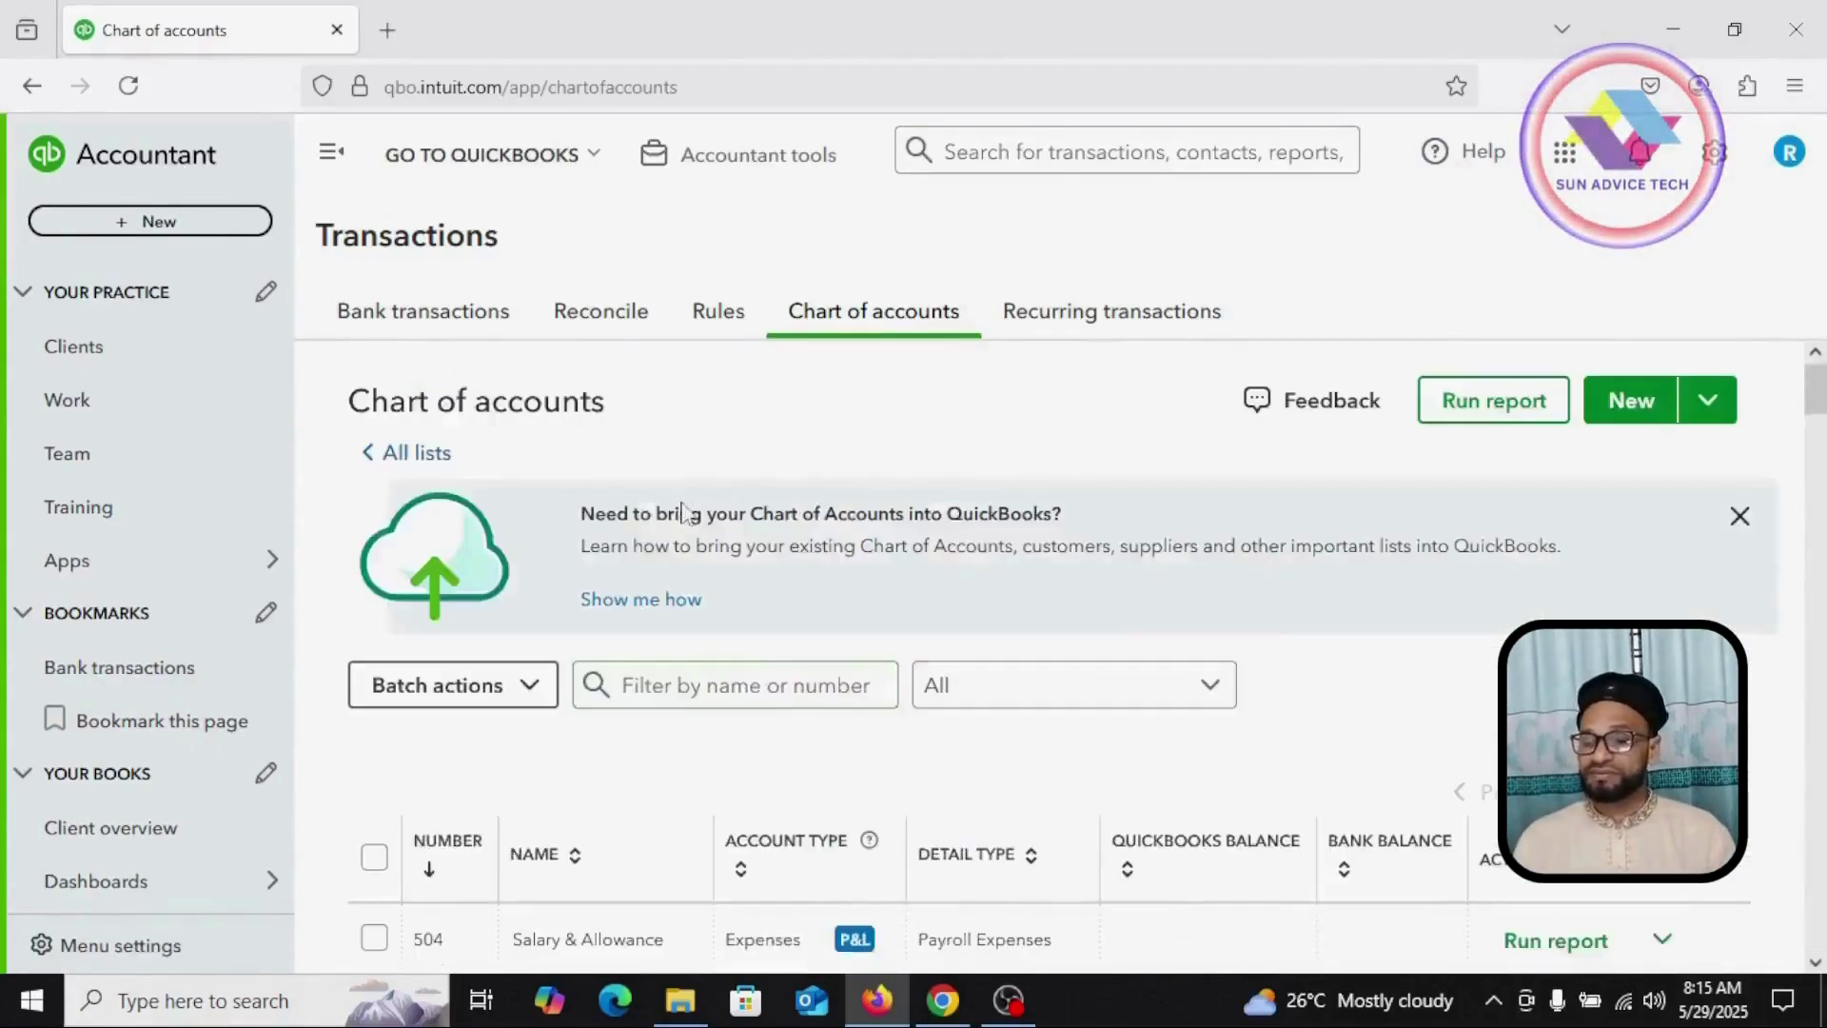
{"action": "left_click", "coordinate": [1643, 415]}
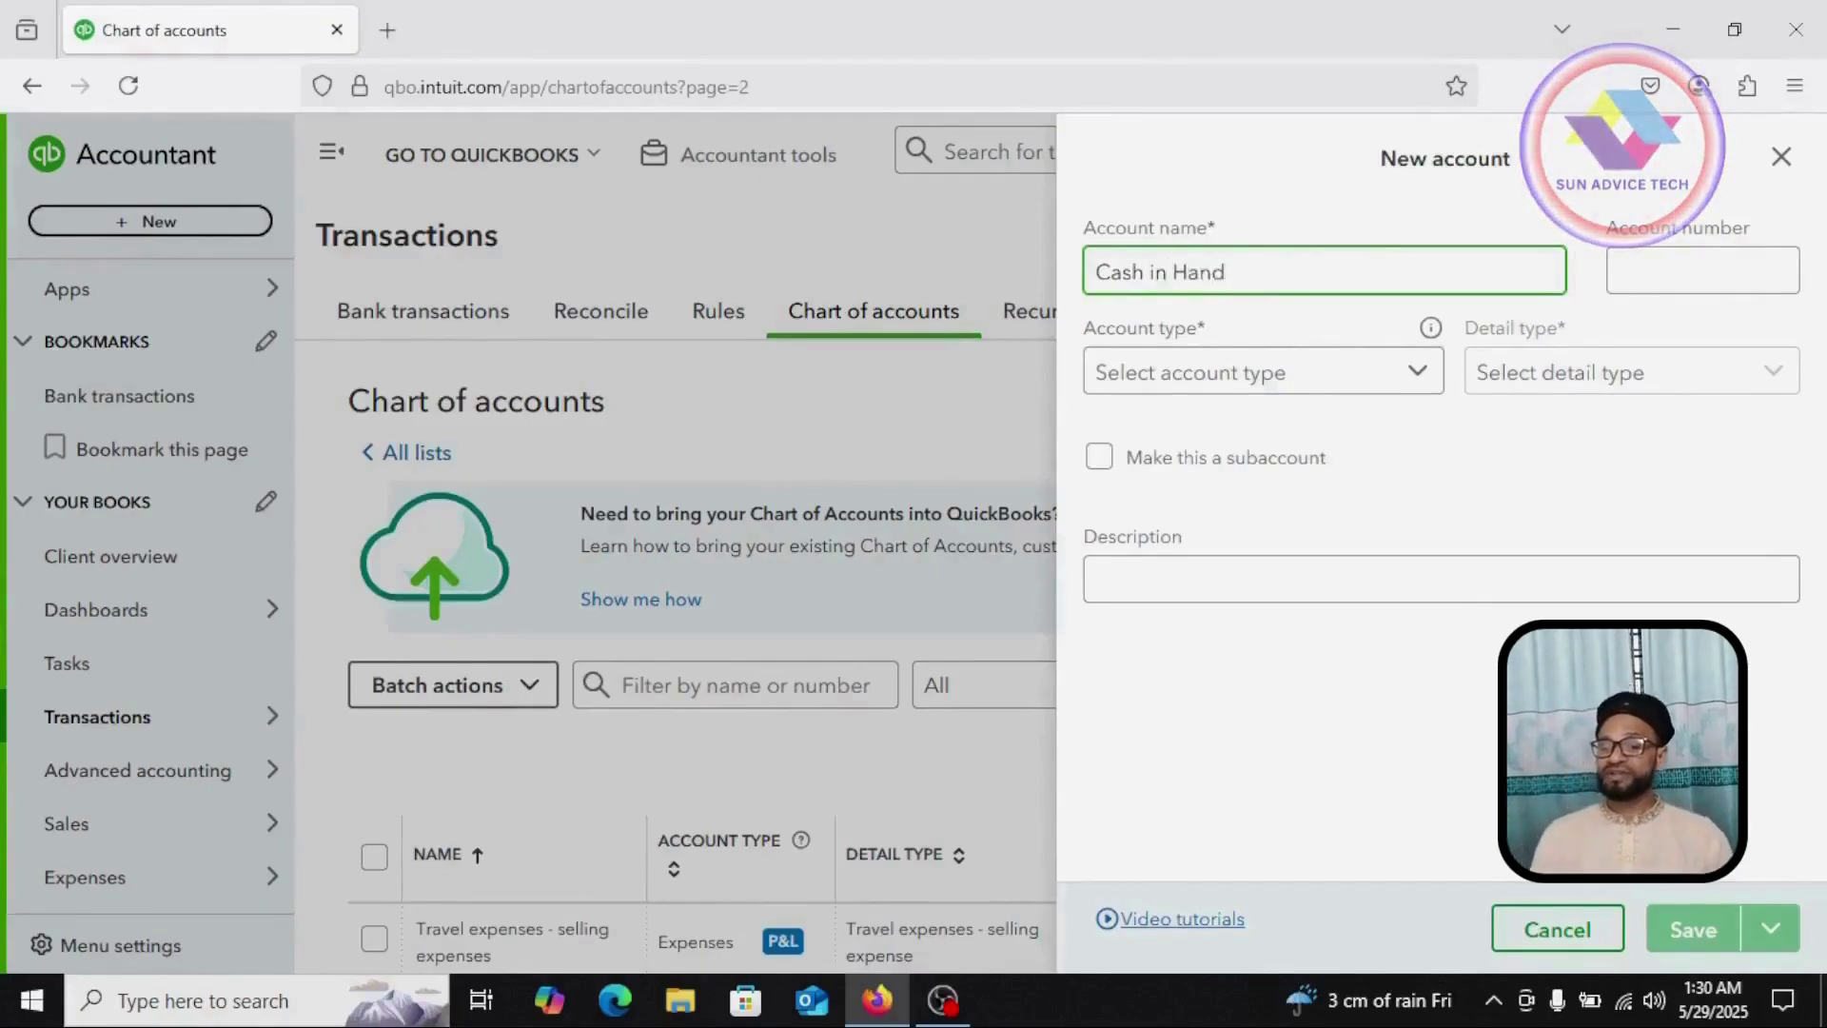
Step: Give Cash in Hand number 101, type Cash and cash equivalents, and detail type Cash on hand
{"action": "key", "text": "Tab"}
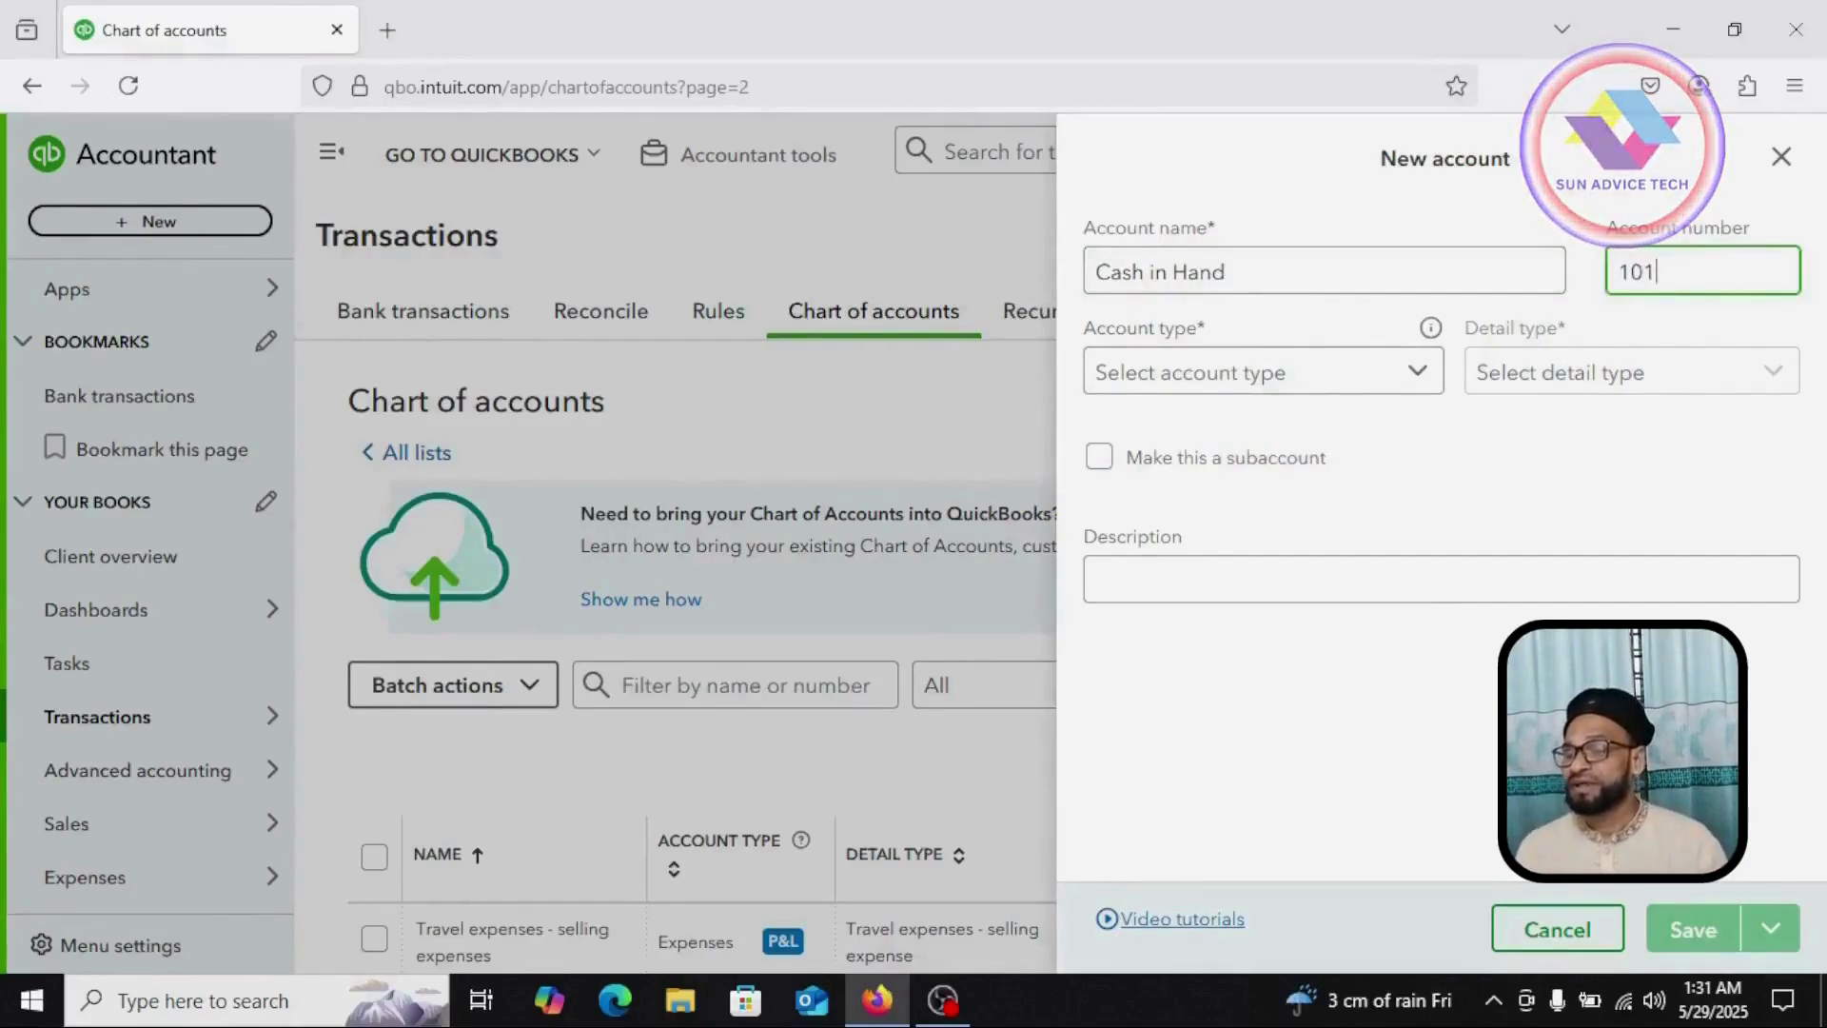
{"action": "left_click", "coordinate": [1417, 379]}
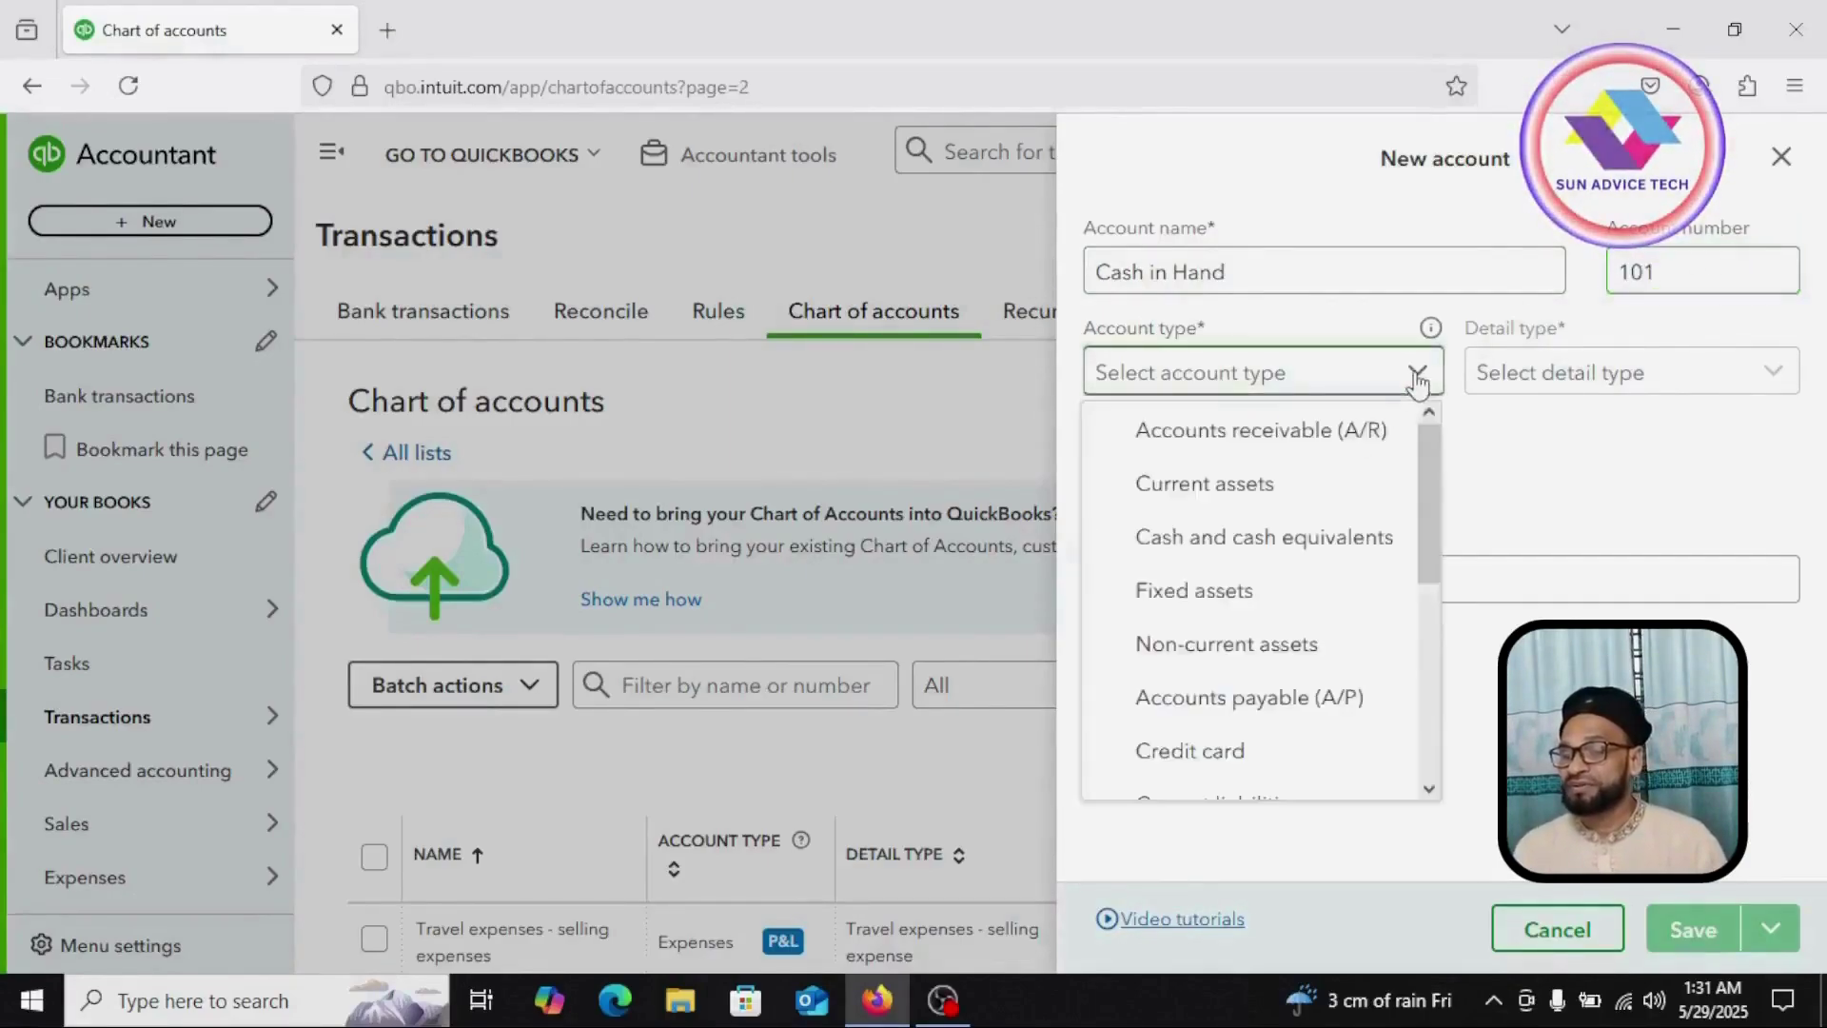
{"action": "left_click", "coordinate": [1308, 554]}
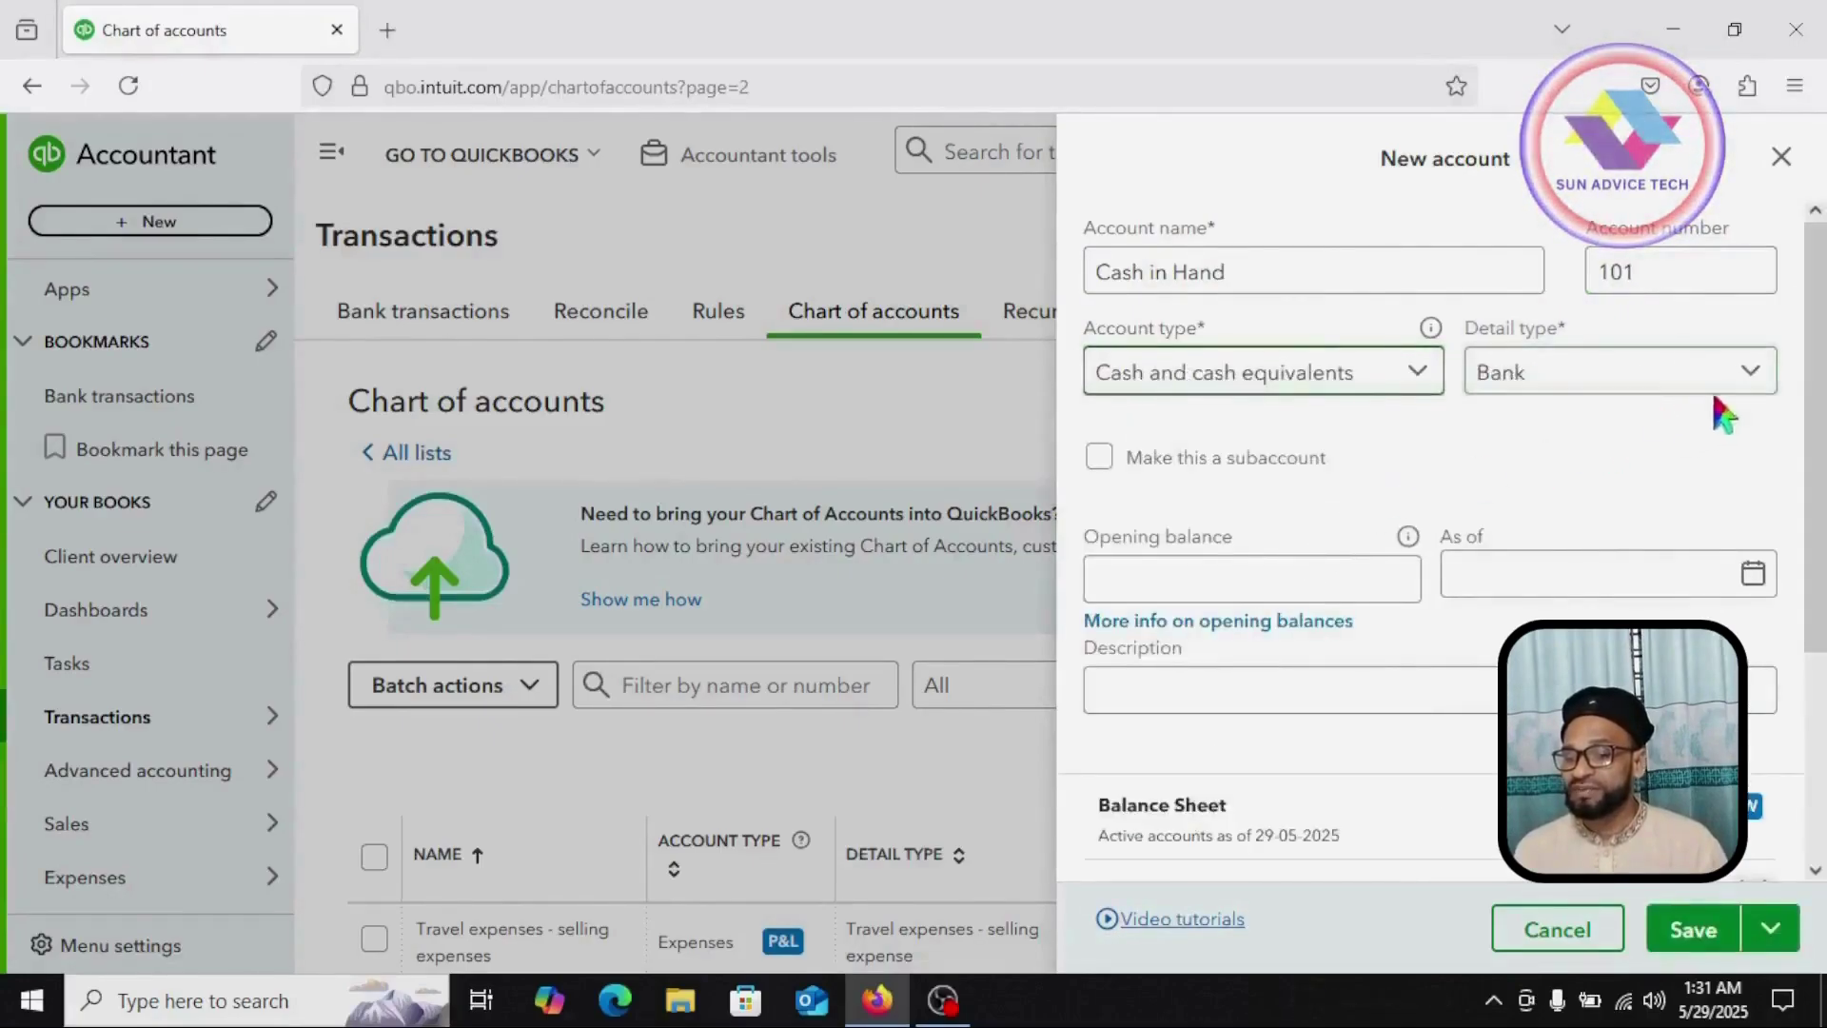
{"action": "left_click", "coordinate": [1748, 373]}
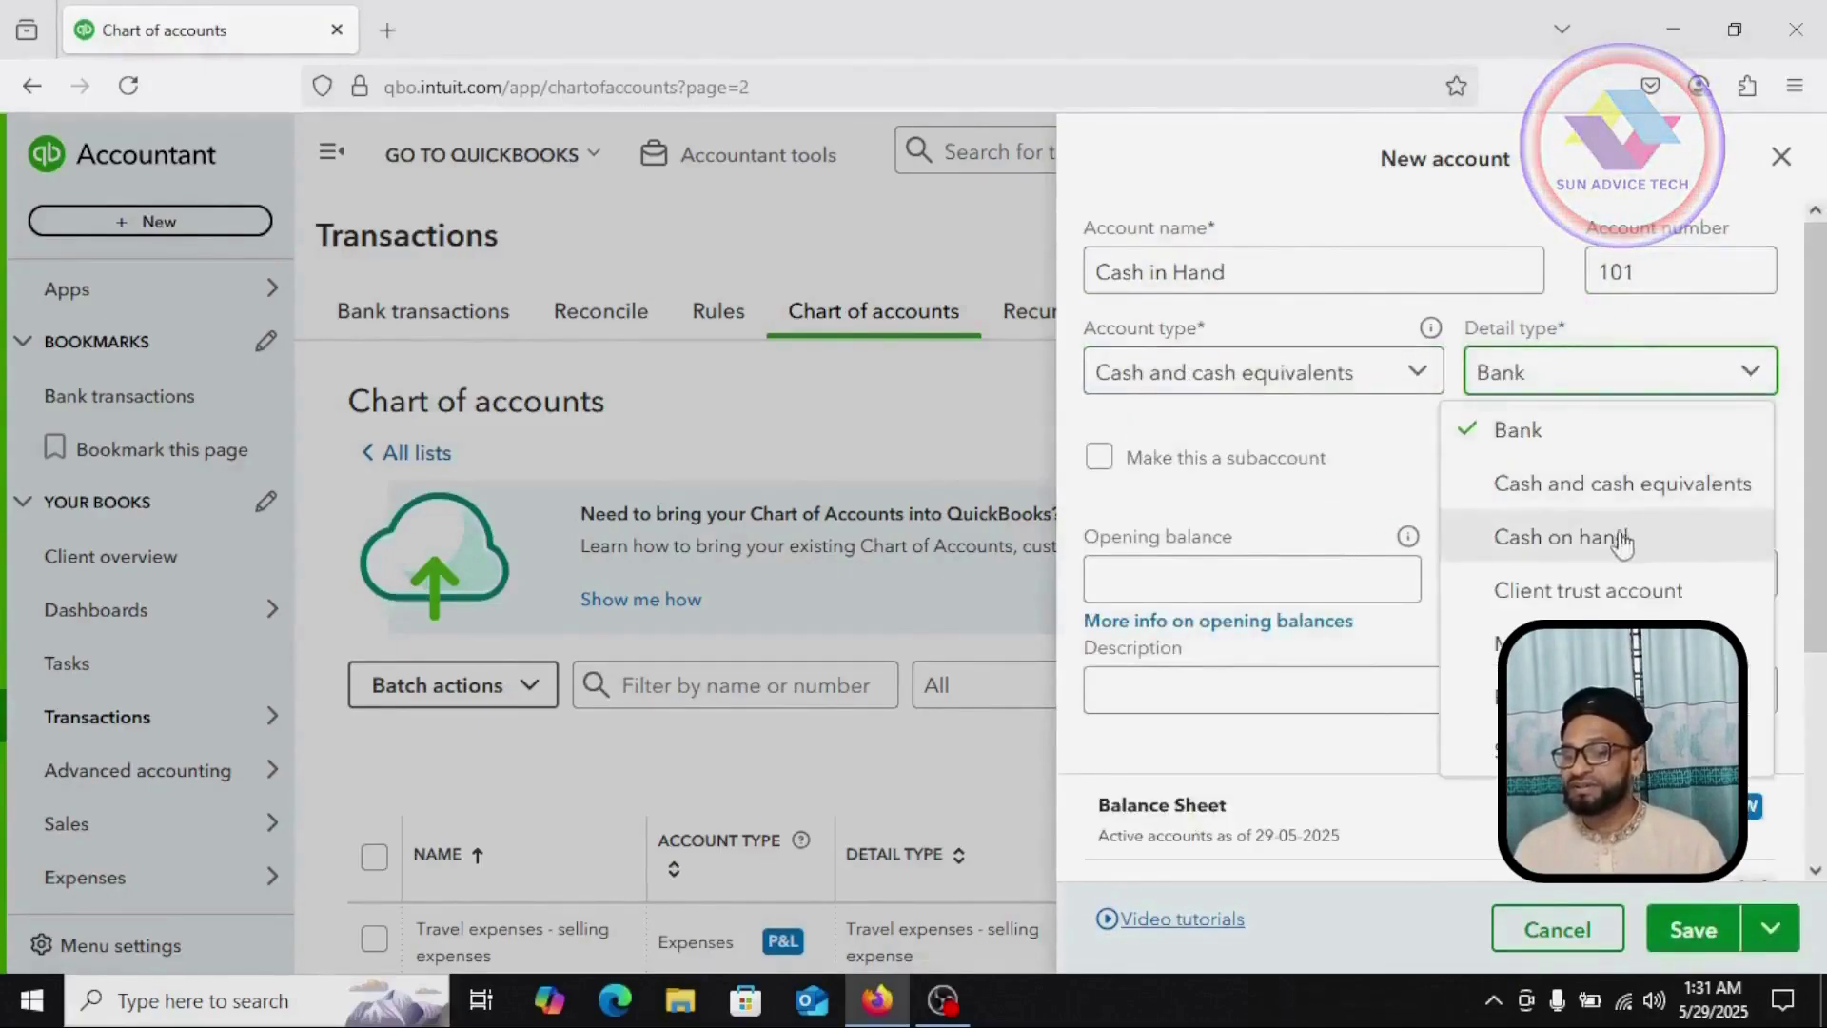
{"action": "left_click", "coordinate": [1587, 535]}
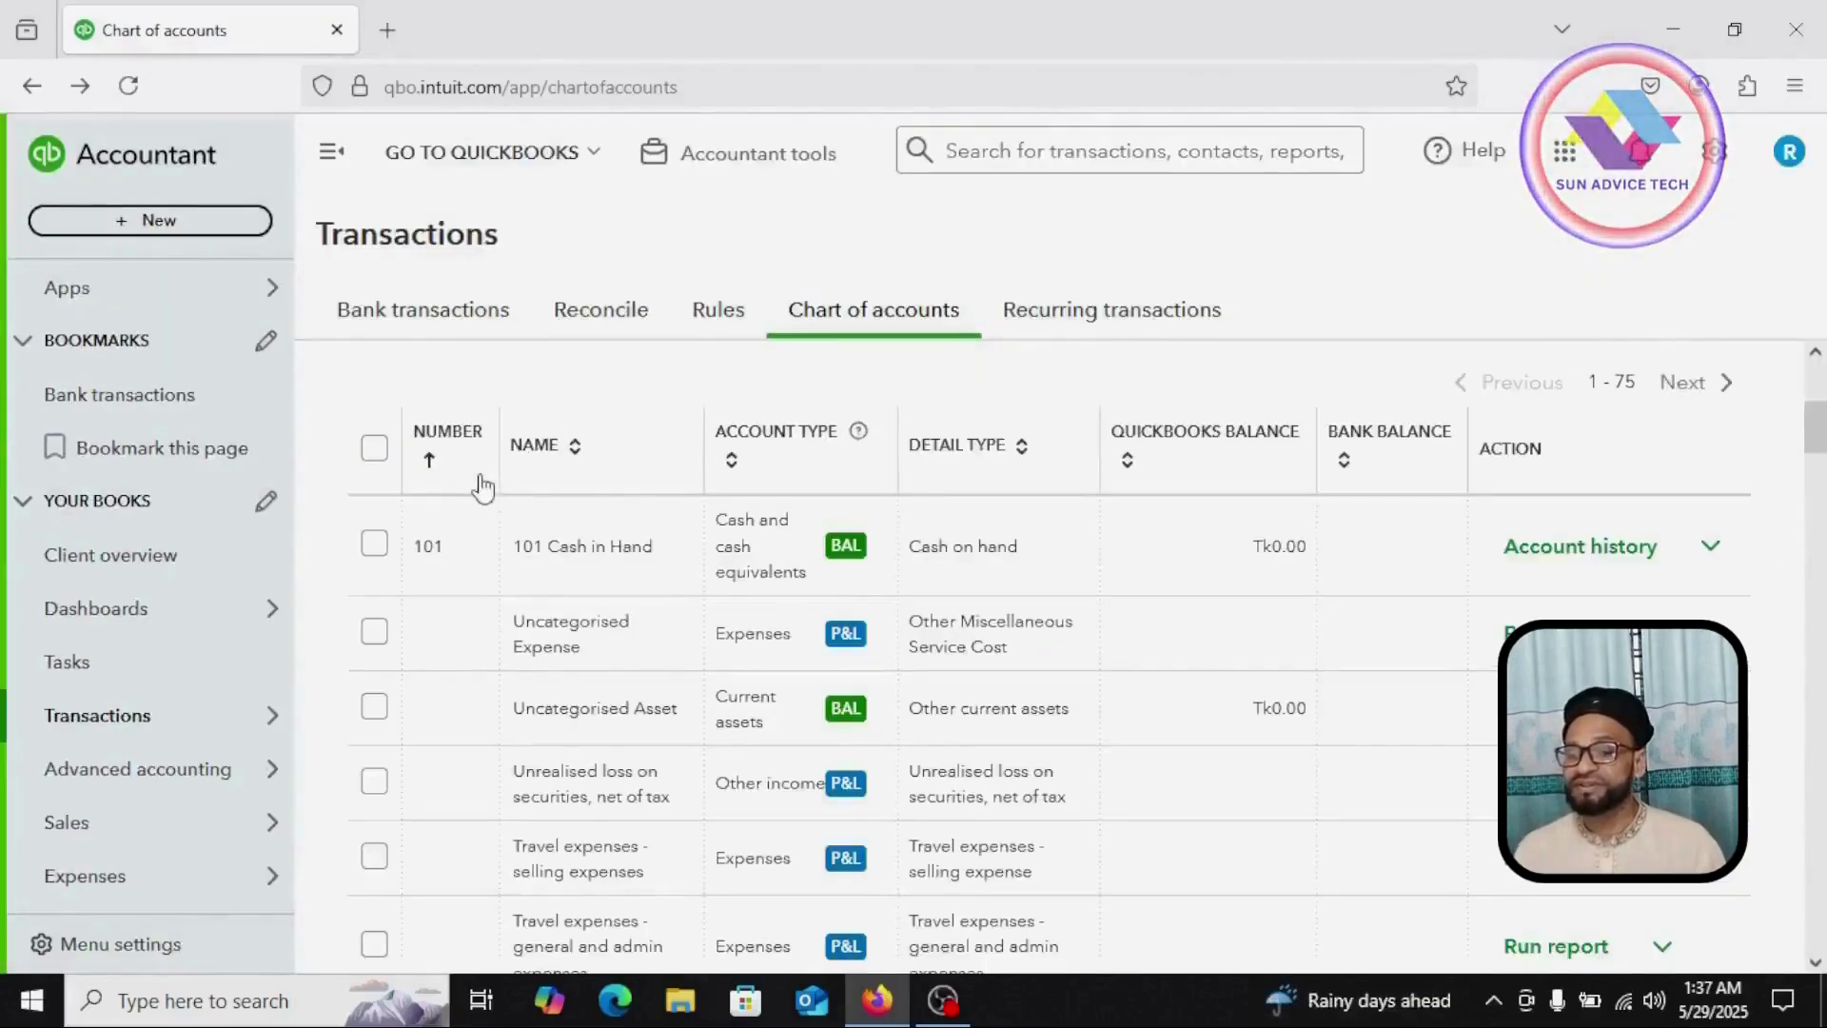
{"action": "scroll", "coordinate": [466, 476], "scroll_direction": "up", "scroll_amount": 5}
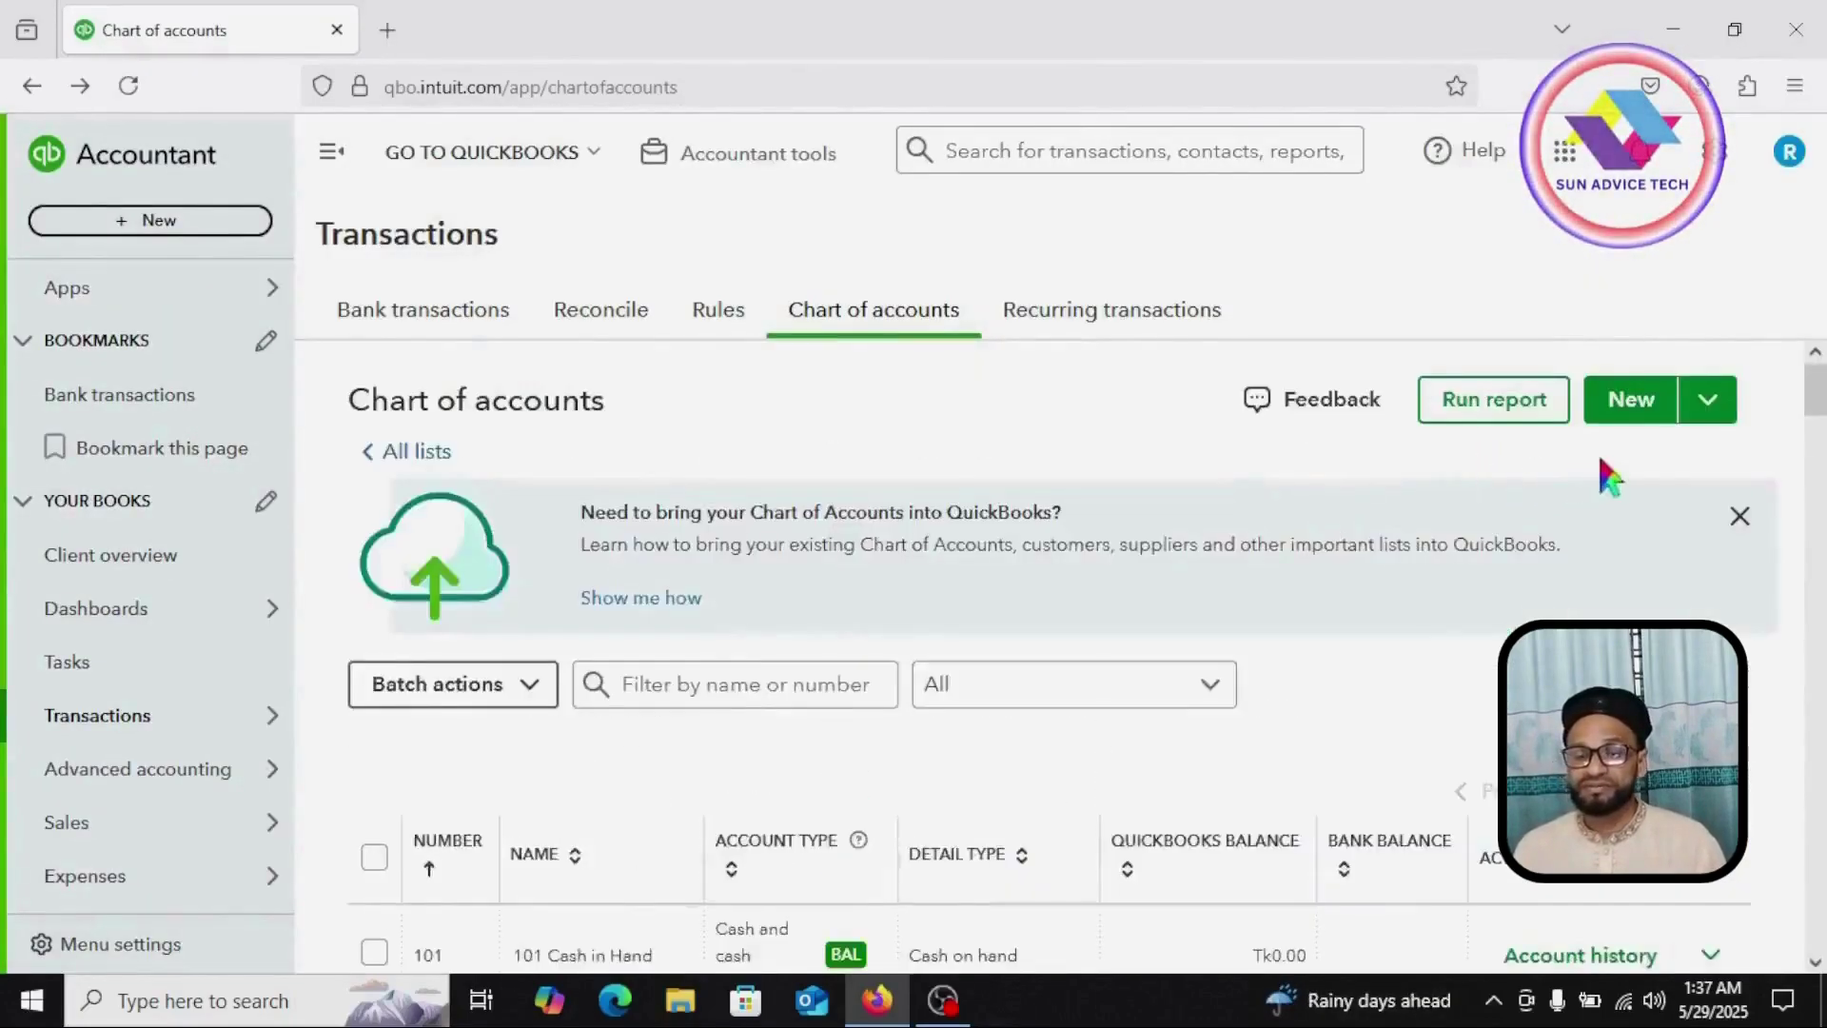
Step: Save account 102 Cash at Bank as Cash and cash equivalents with Bank detail
{"action": "left_click", "coordinate": [1632, 400]}
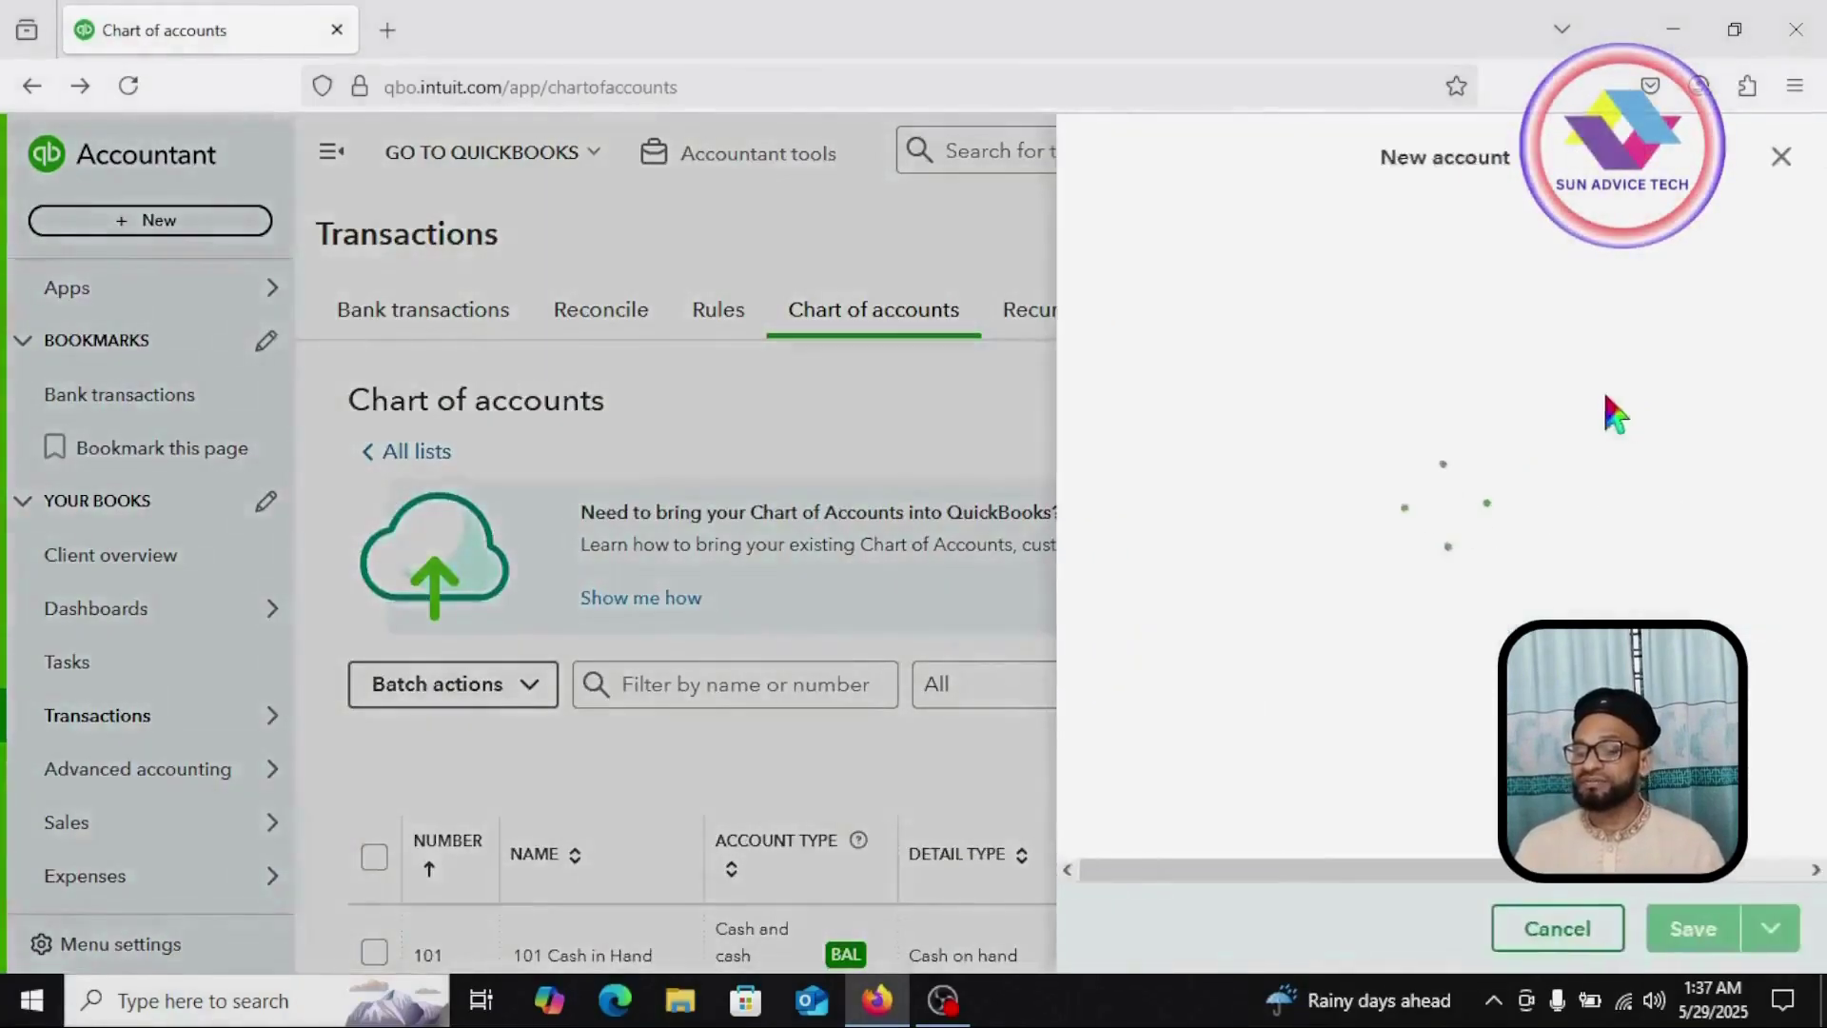
{"action": "left_click", "coordinate": [1197, 275]}
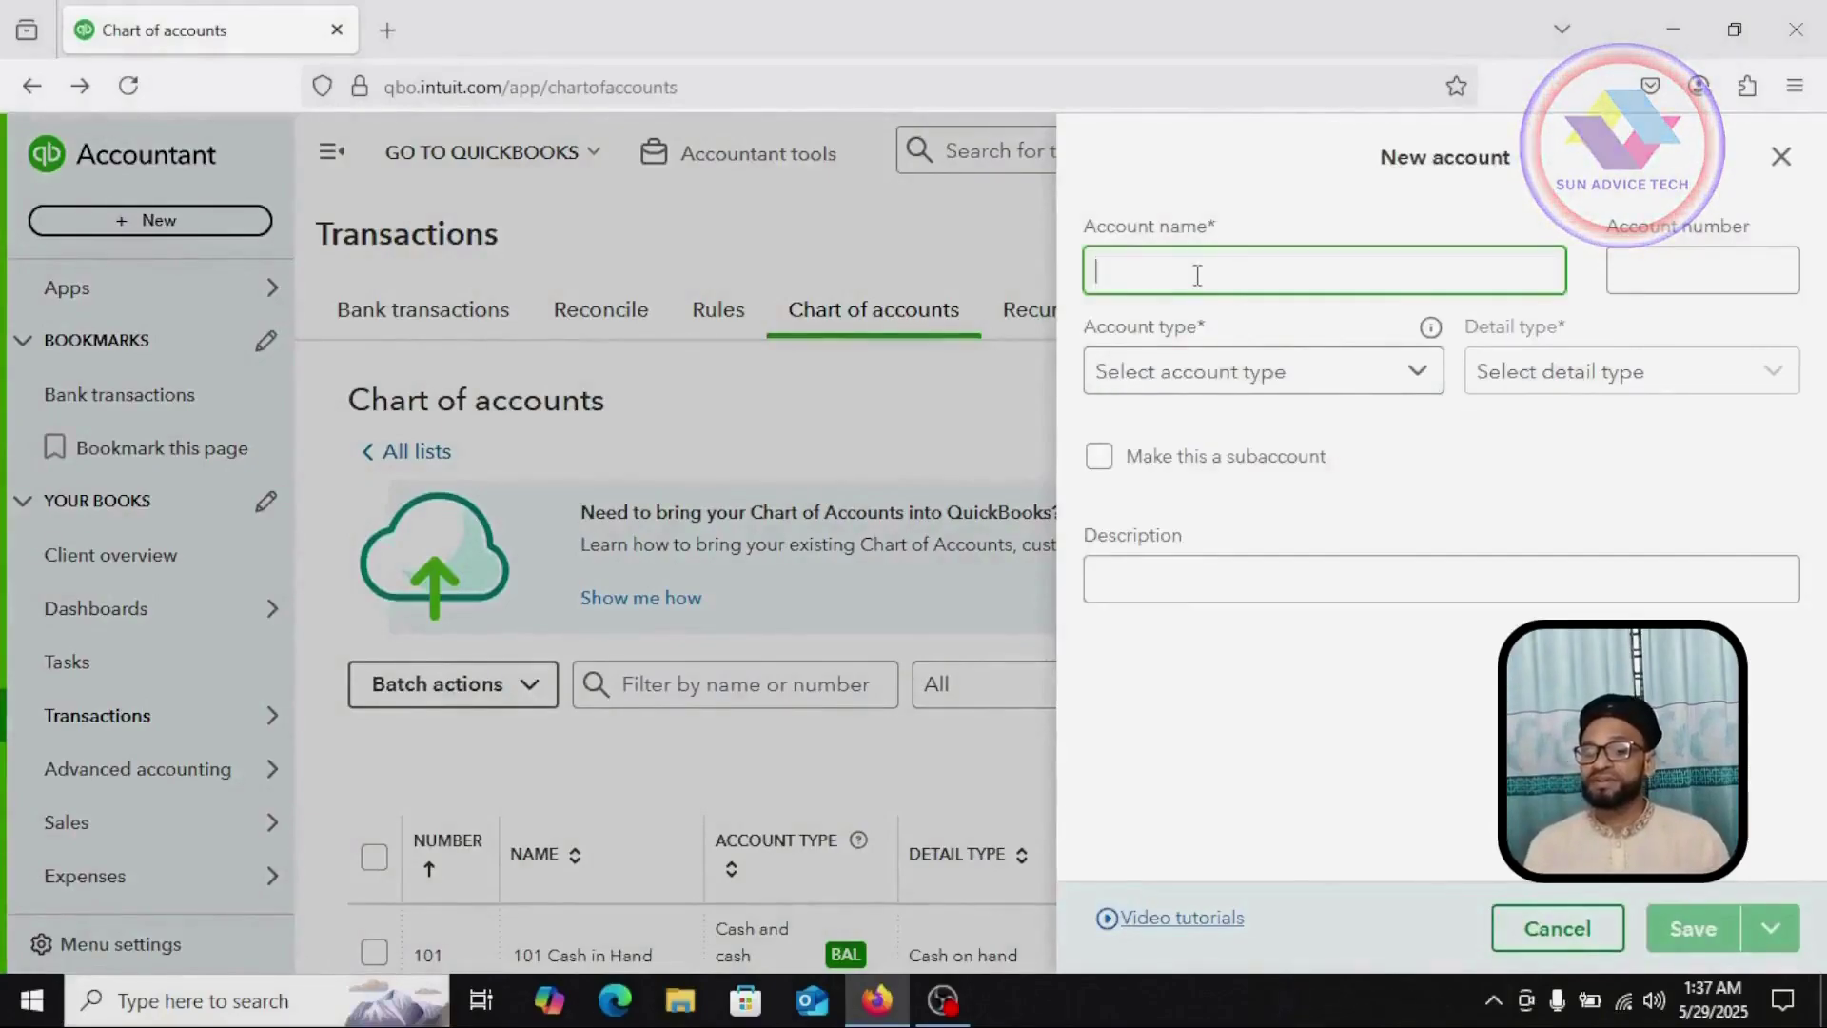
{"action": "type", "text": "Cash at Bank"}
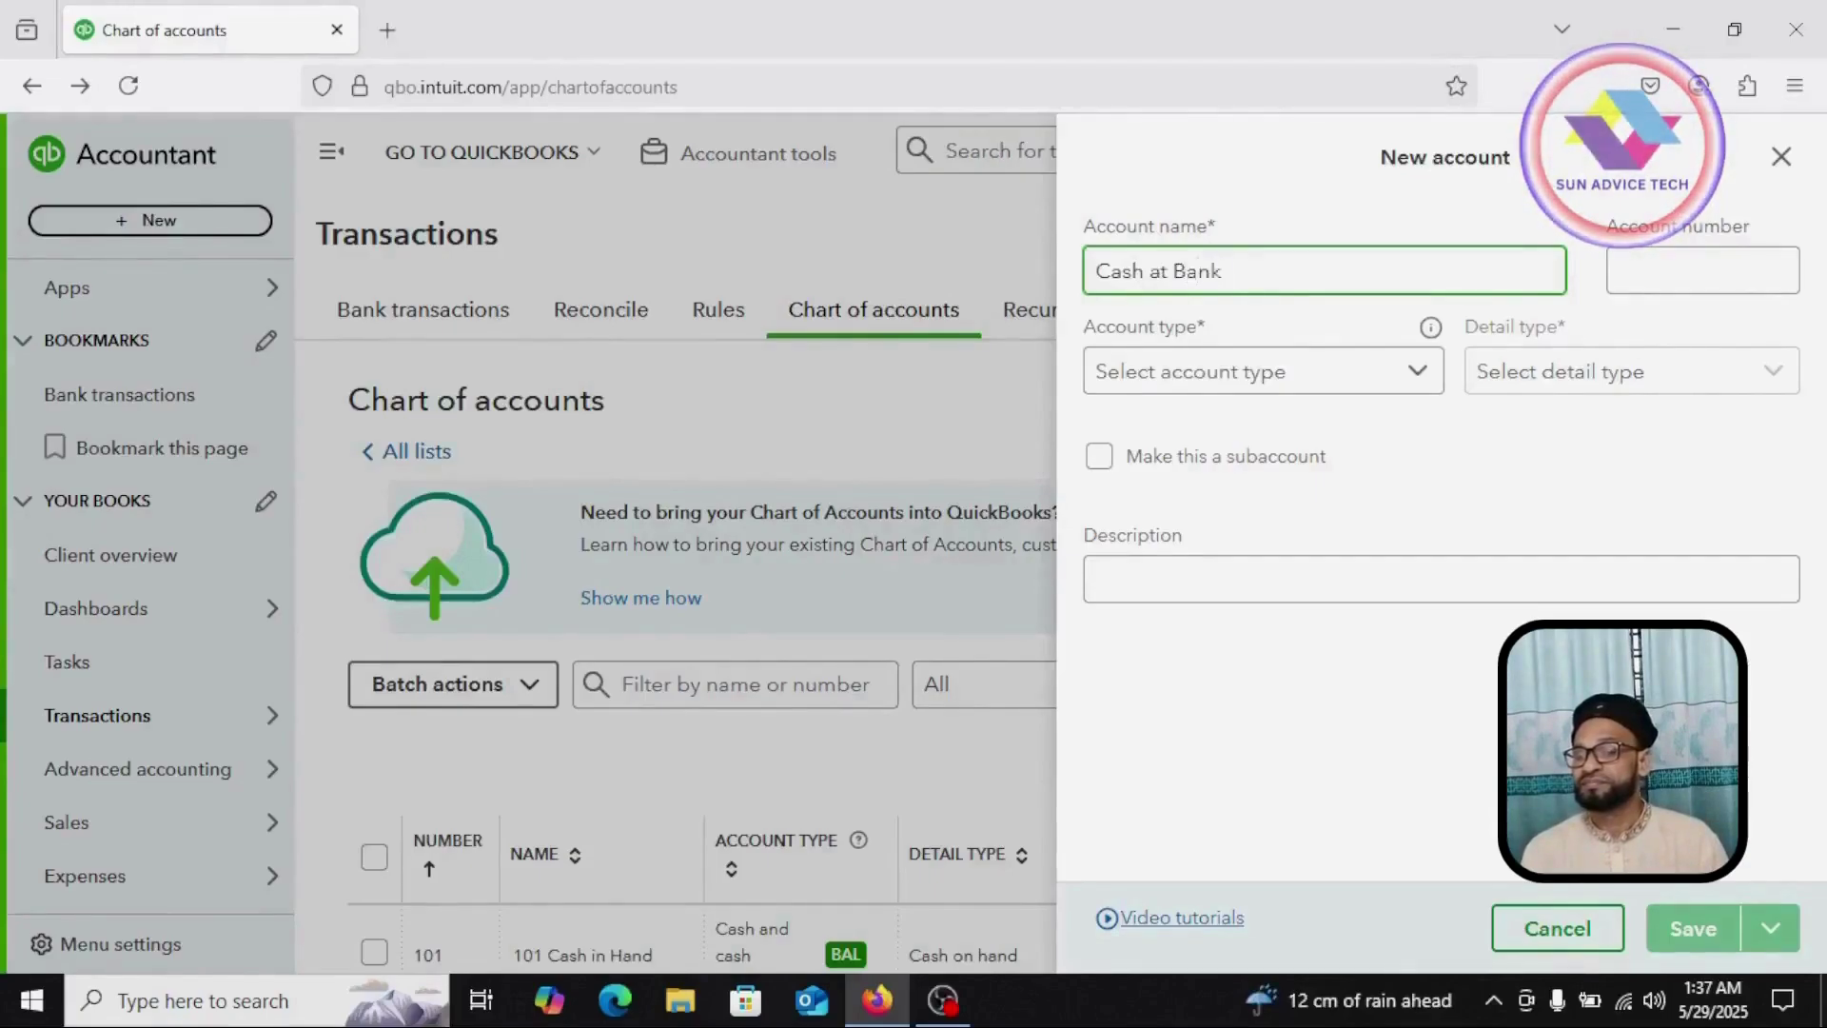
{"action": "left_click", "coordinate": [1702, 270]}
{"action": "type", "text": "102"}
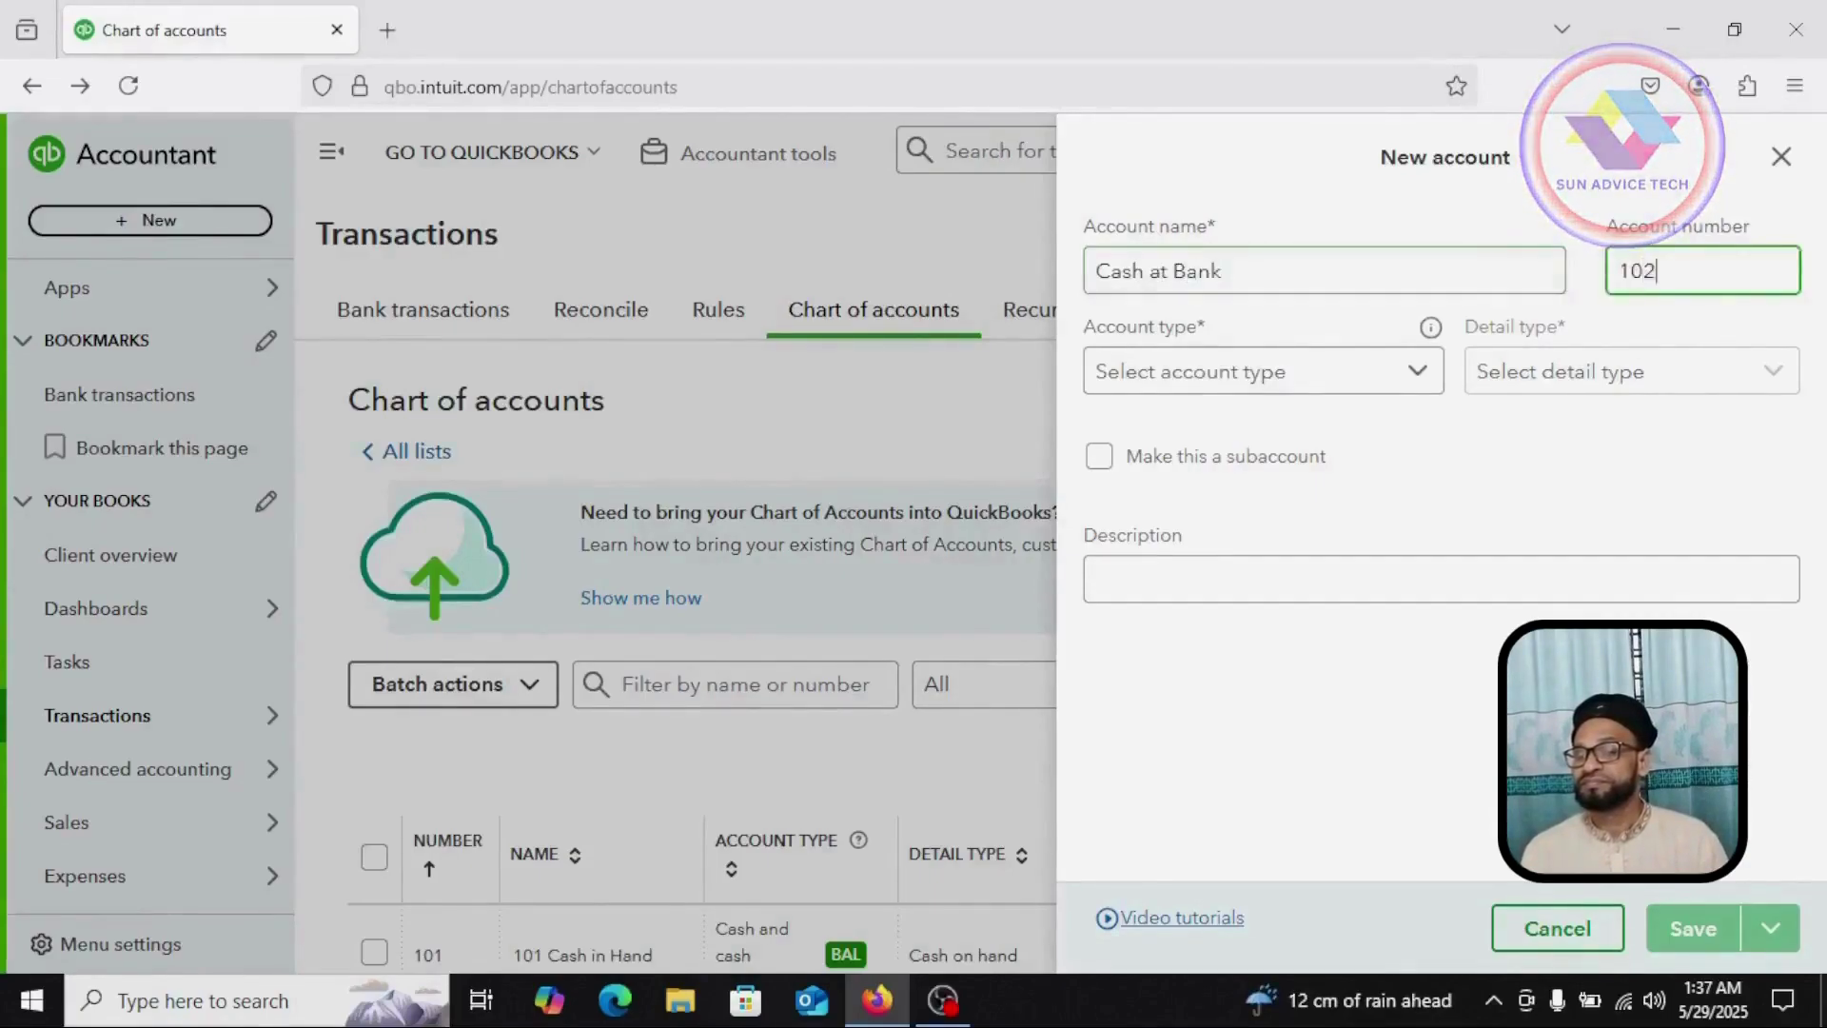
{"action": "left_click", "coordinate": [1420, 376]}
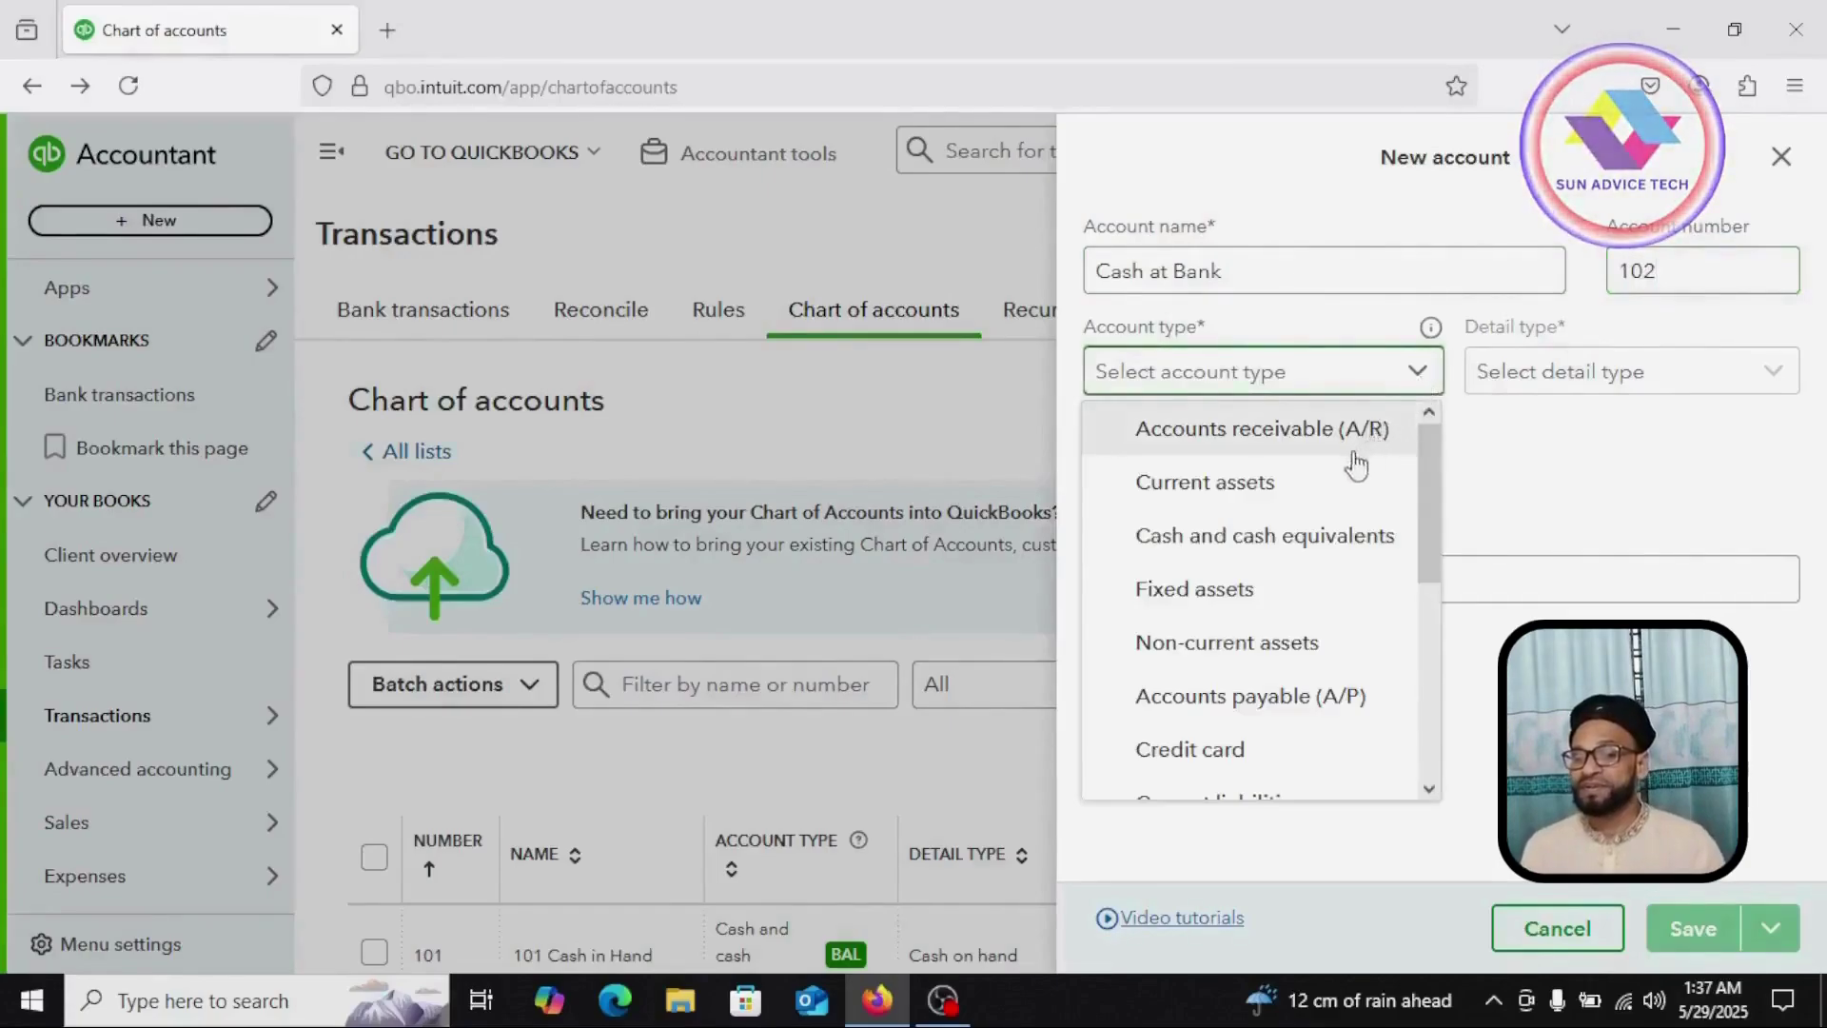
{"action": "left_click", "coordinate": [1273, 548]}
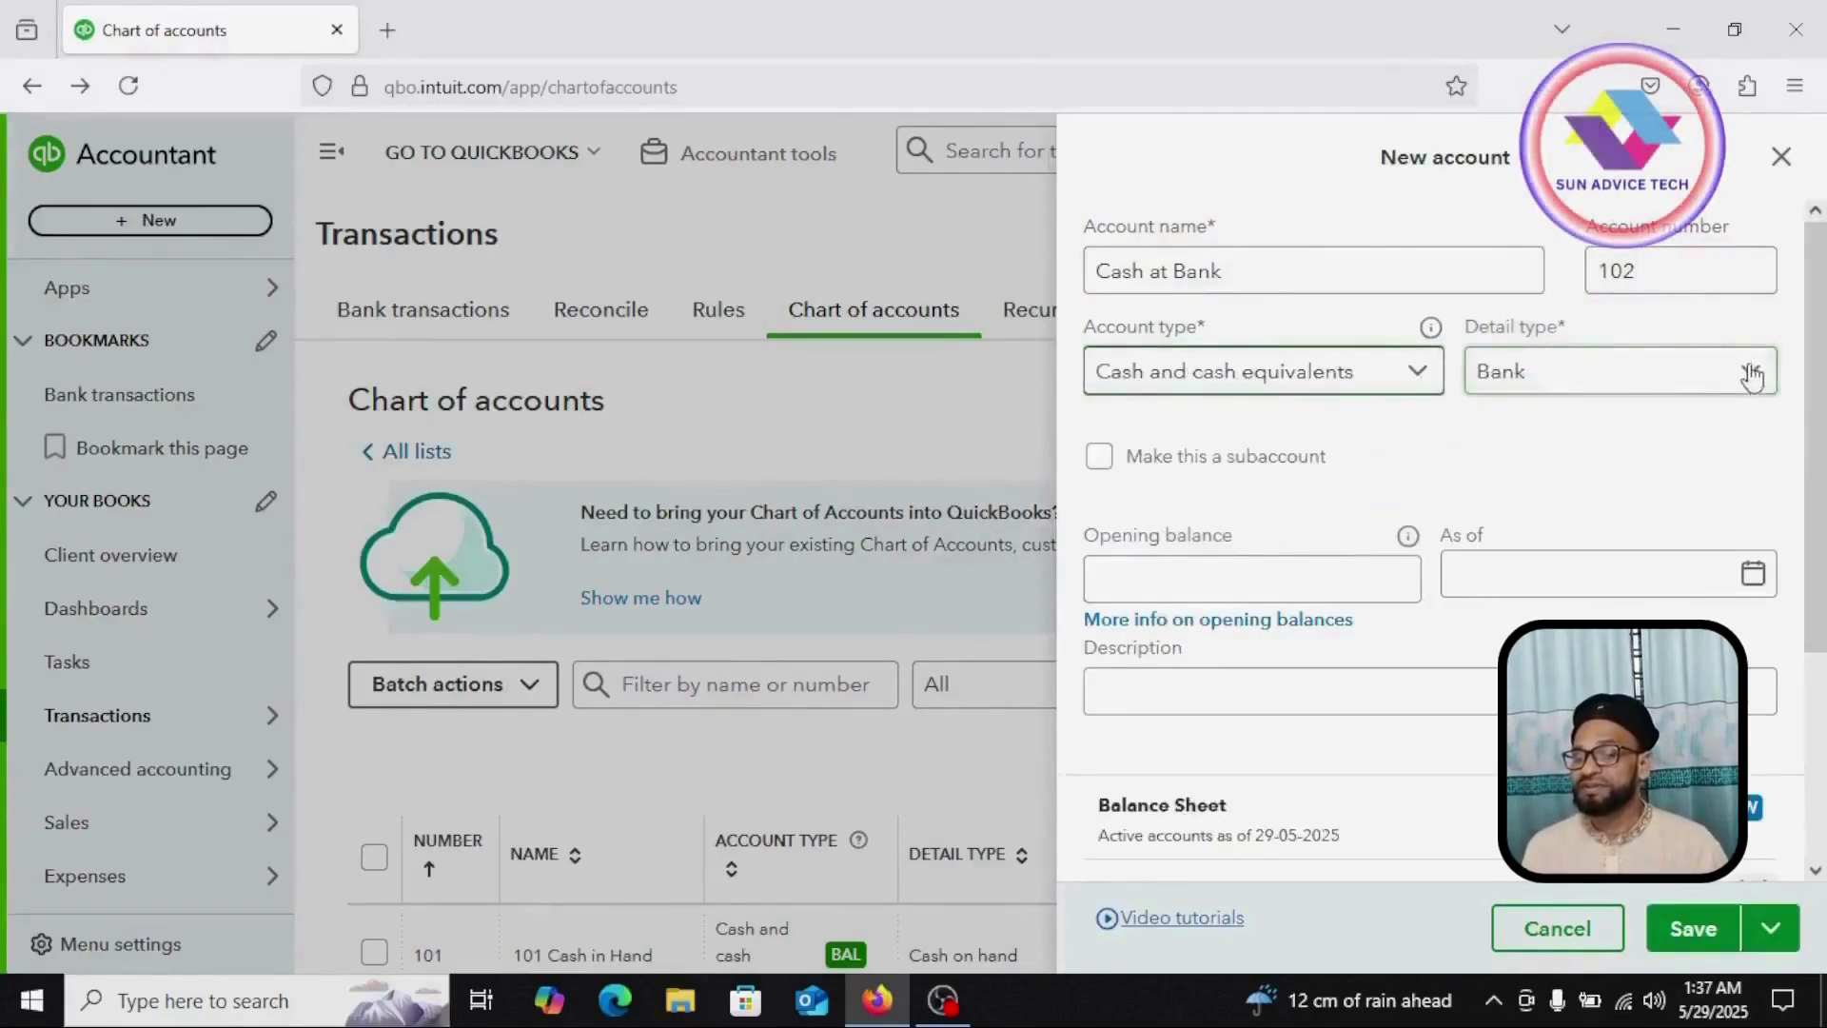
{"action": "scroll", "coordinate": [1484, 533], "scroll_direction": "down", "scroll_amount": 5}
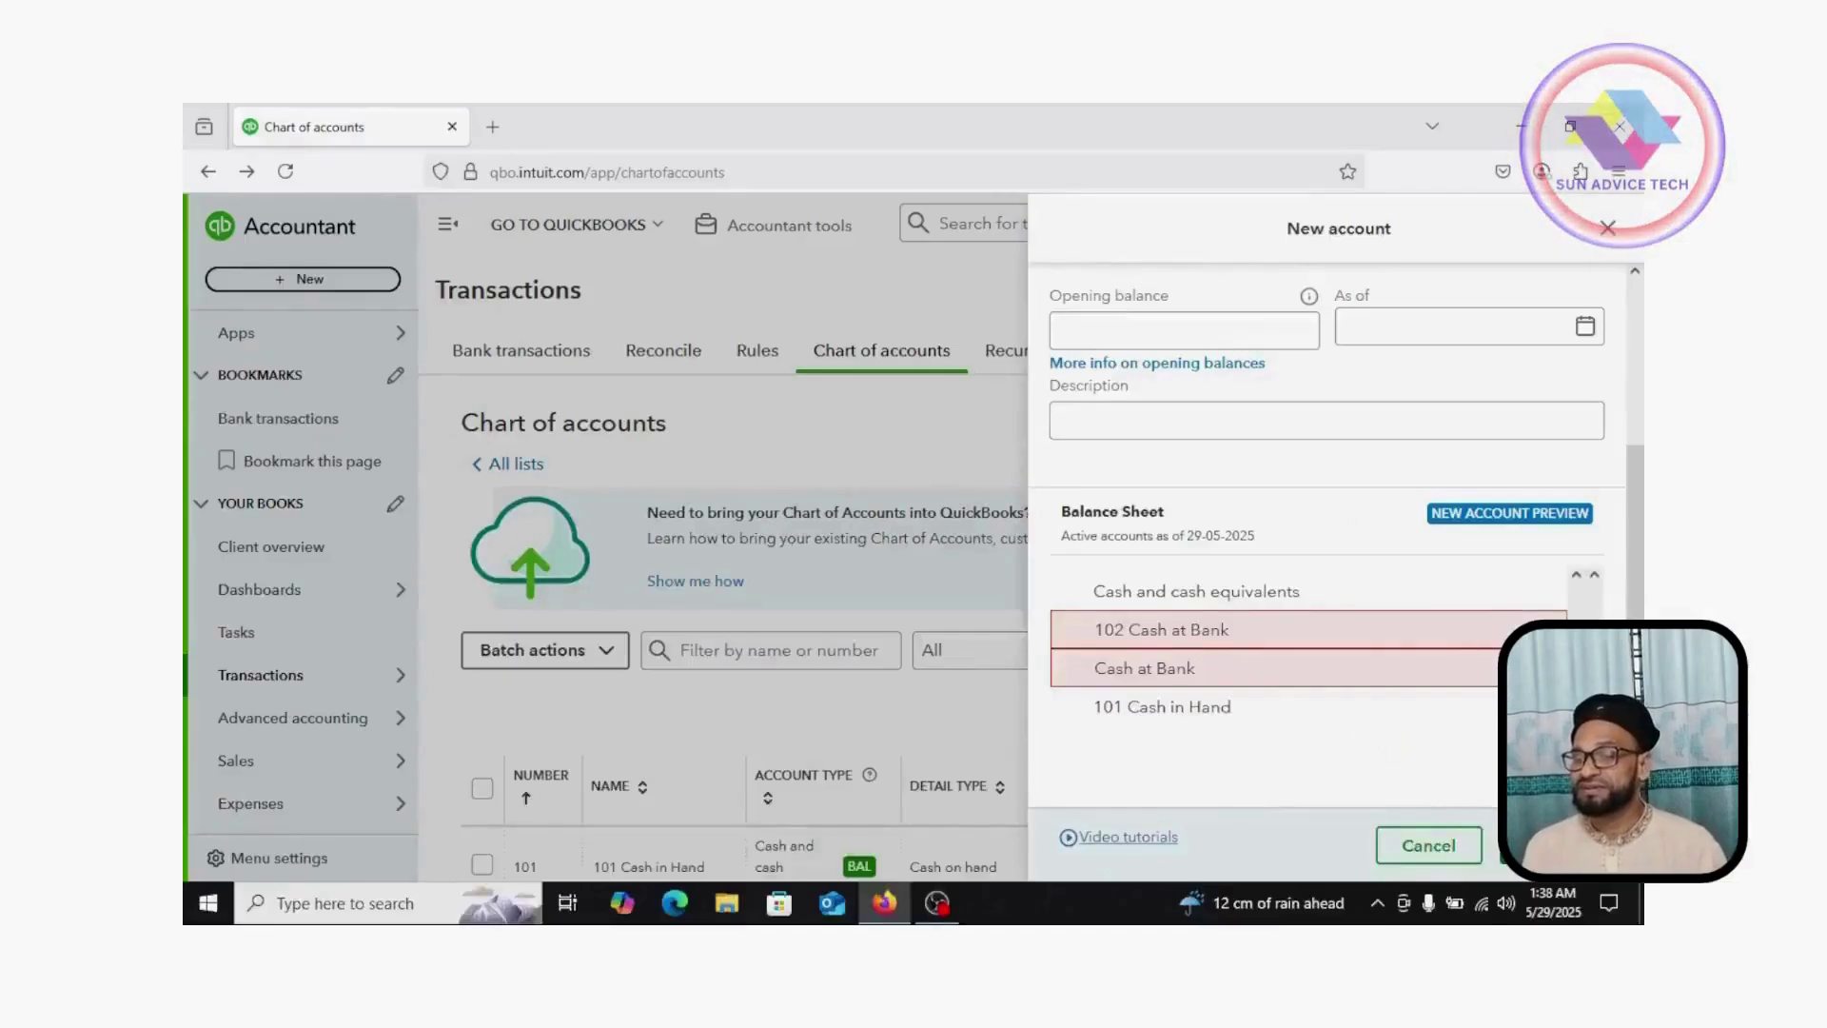
{"action": "left_click", "coordinate": [1532, 845]}
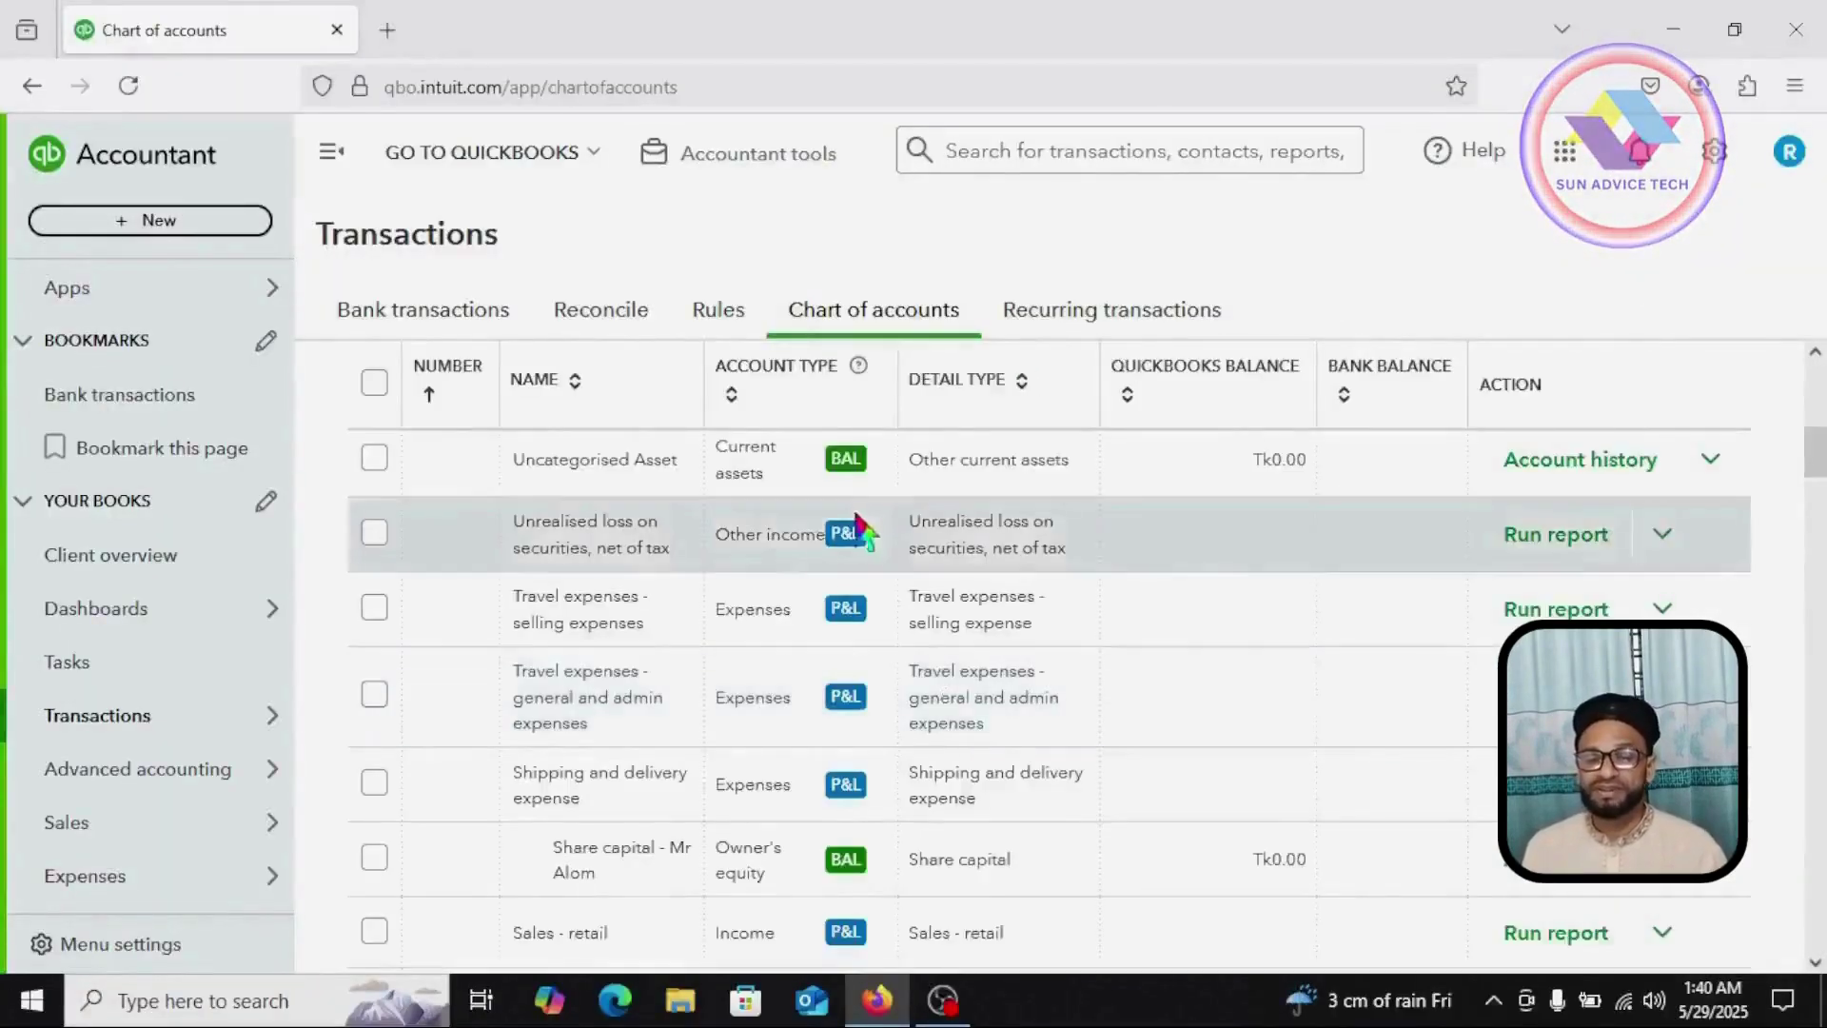
{"action": "scroll", "coordinate": [785, 599], "scroll_direction": "up", "scroll_amount": 3}
{"action": "scroll", "coordinate": [666, 618], "scroll_direction": "down", "scroll_amount": 3}
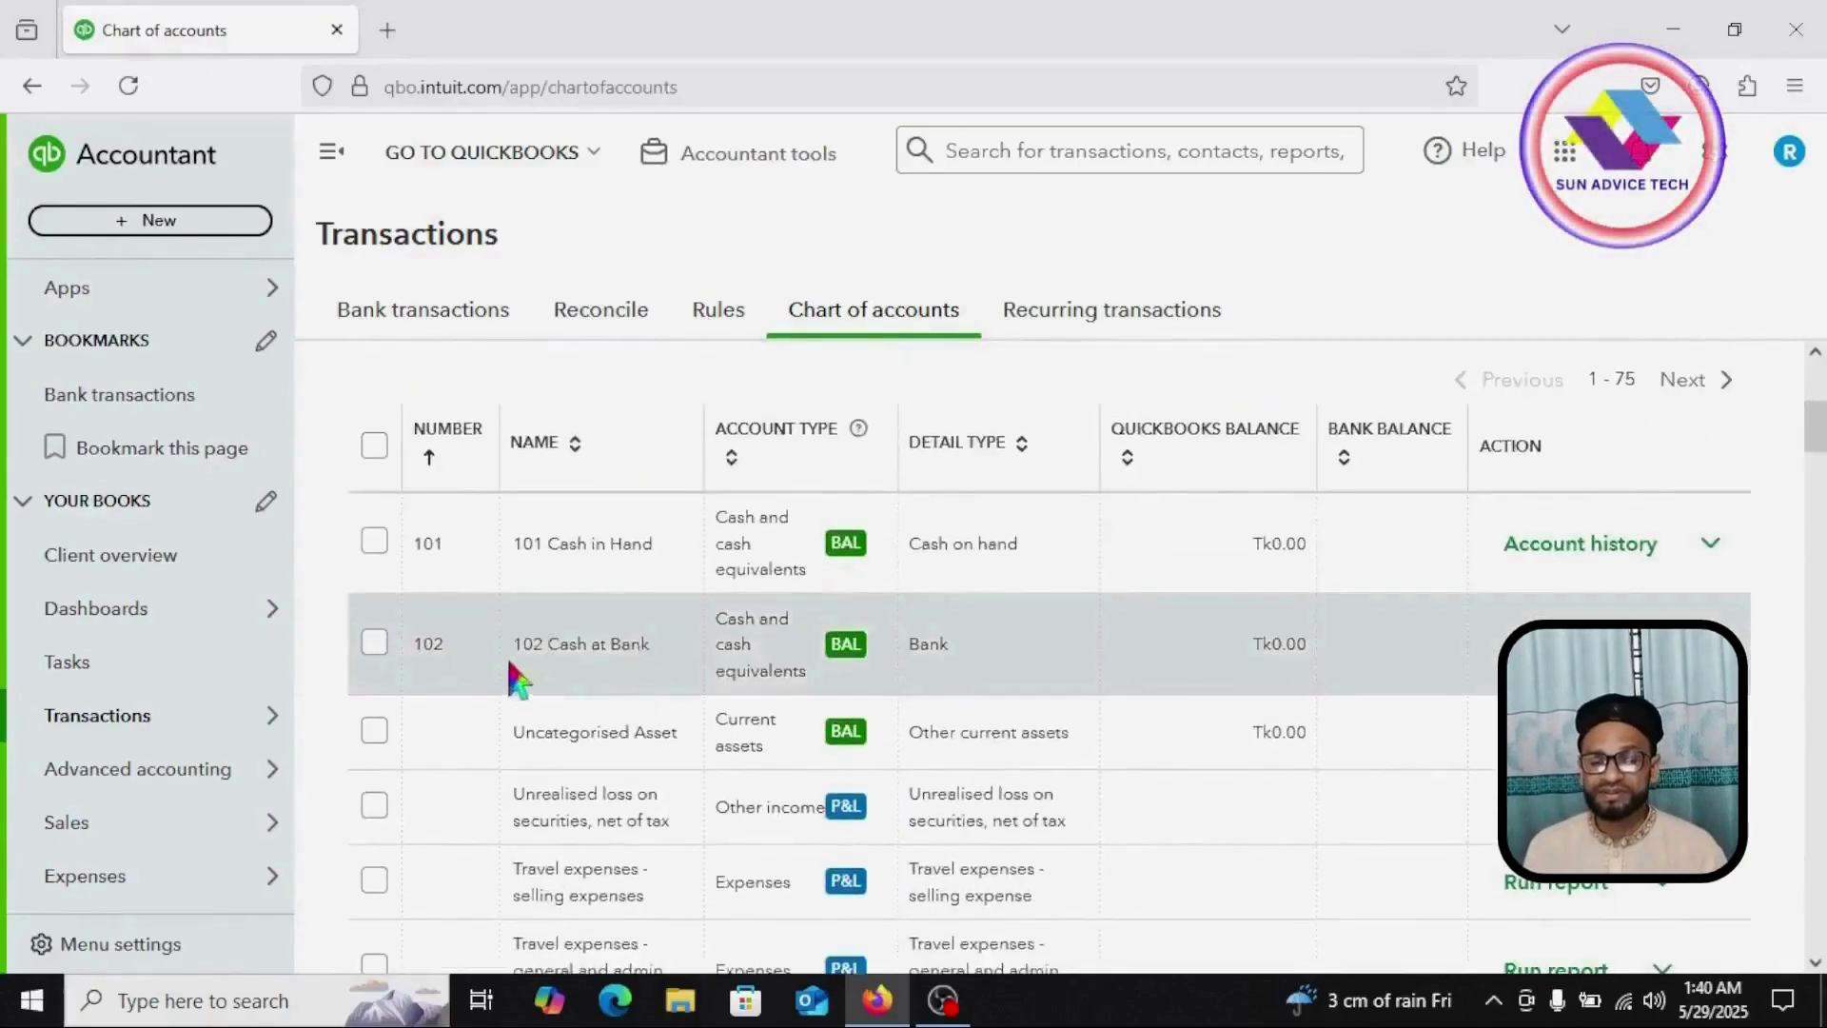
{"action": "scroll", "coordinate": [579, 683], "scroll_direction": "up", "scroll_amount": 4}
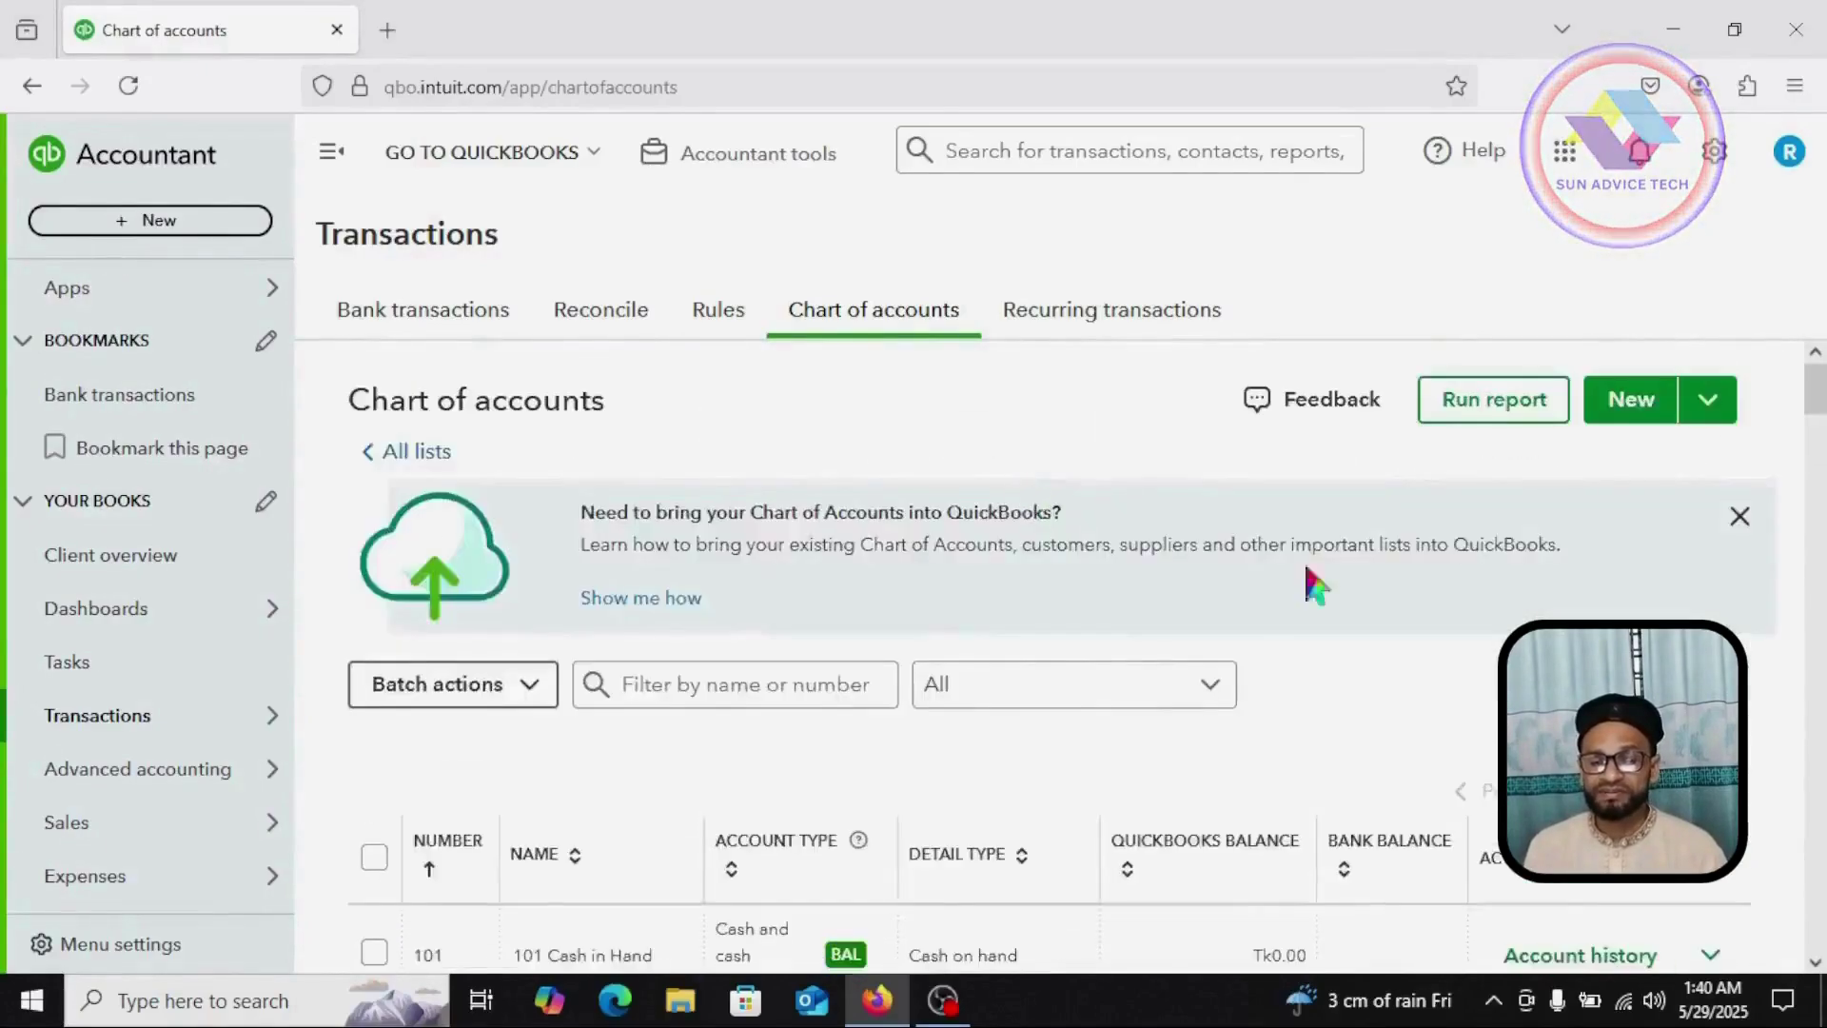
Step: Save account 103 Inventory as Current assets with Inventory detail, then sort the list by number
{"action": "left_click", "coordinate": [1628, 416]}
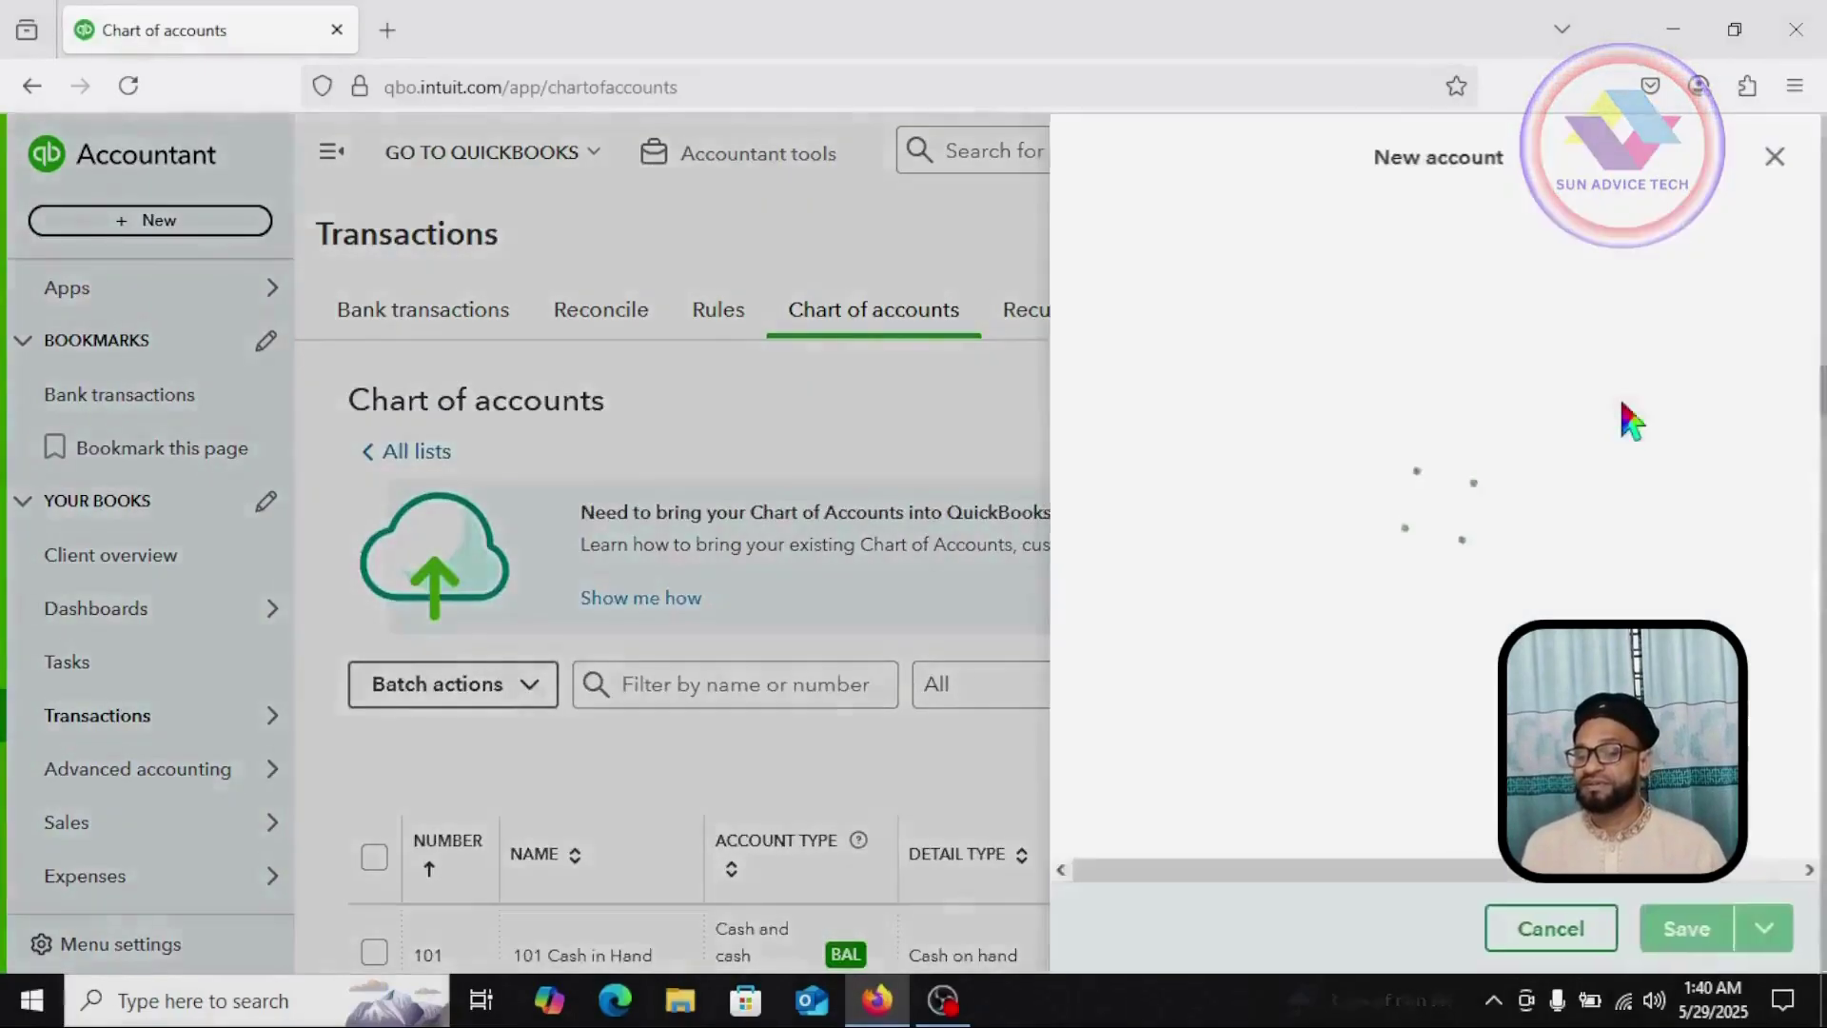
{"action": "left_click", "coordinate": [1153, 269]}
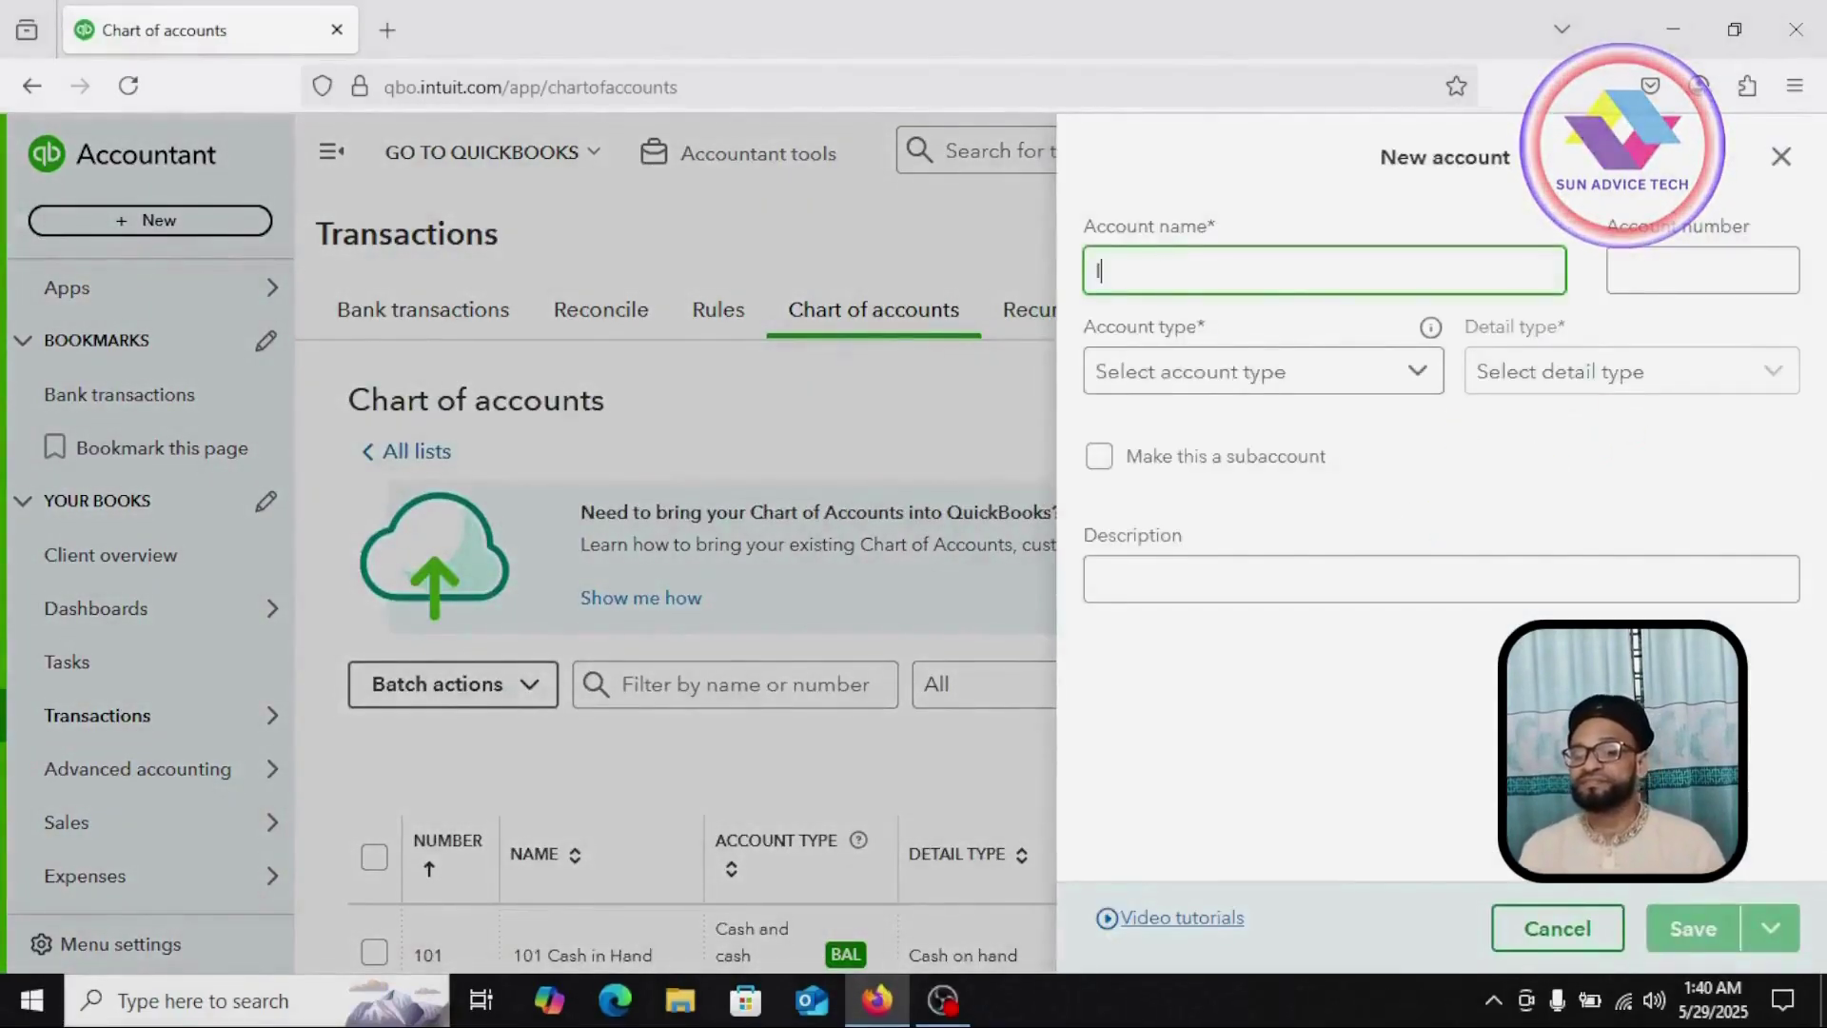
{"action": "type", "text": "Inv"}
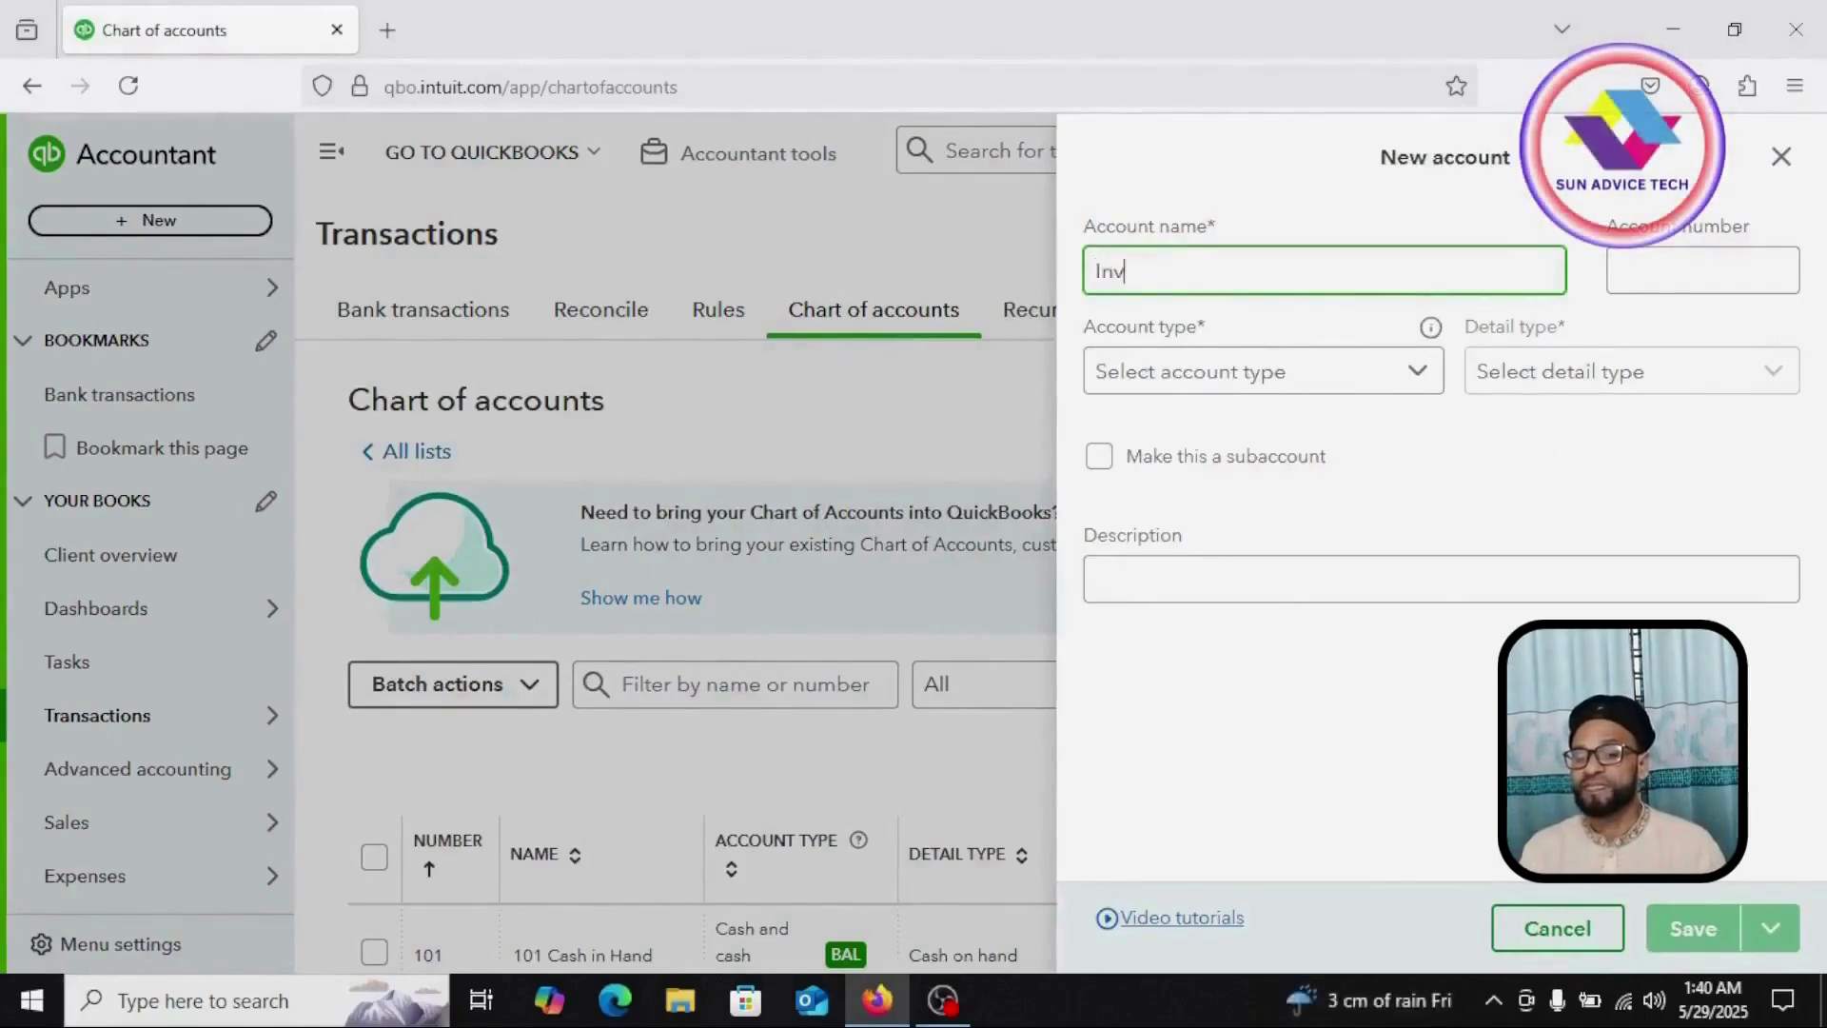
{"action": "type", "text": "entory"}
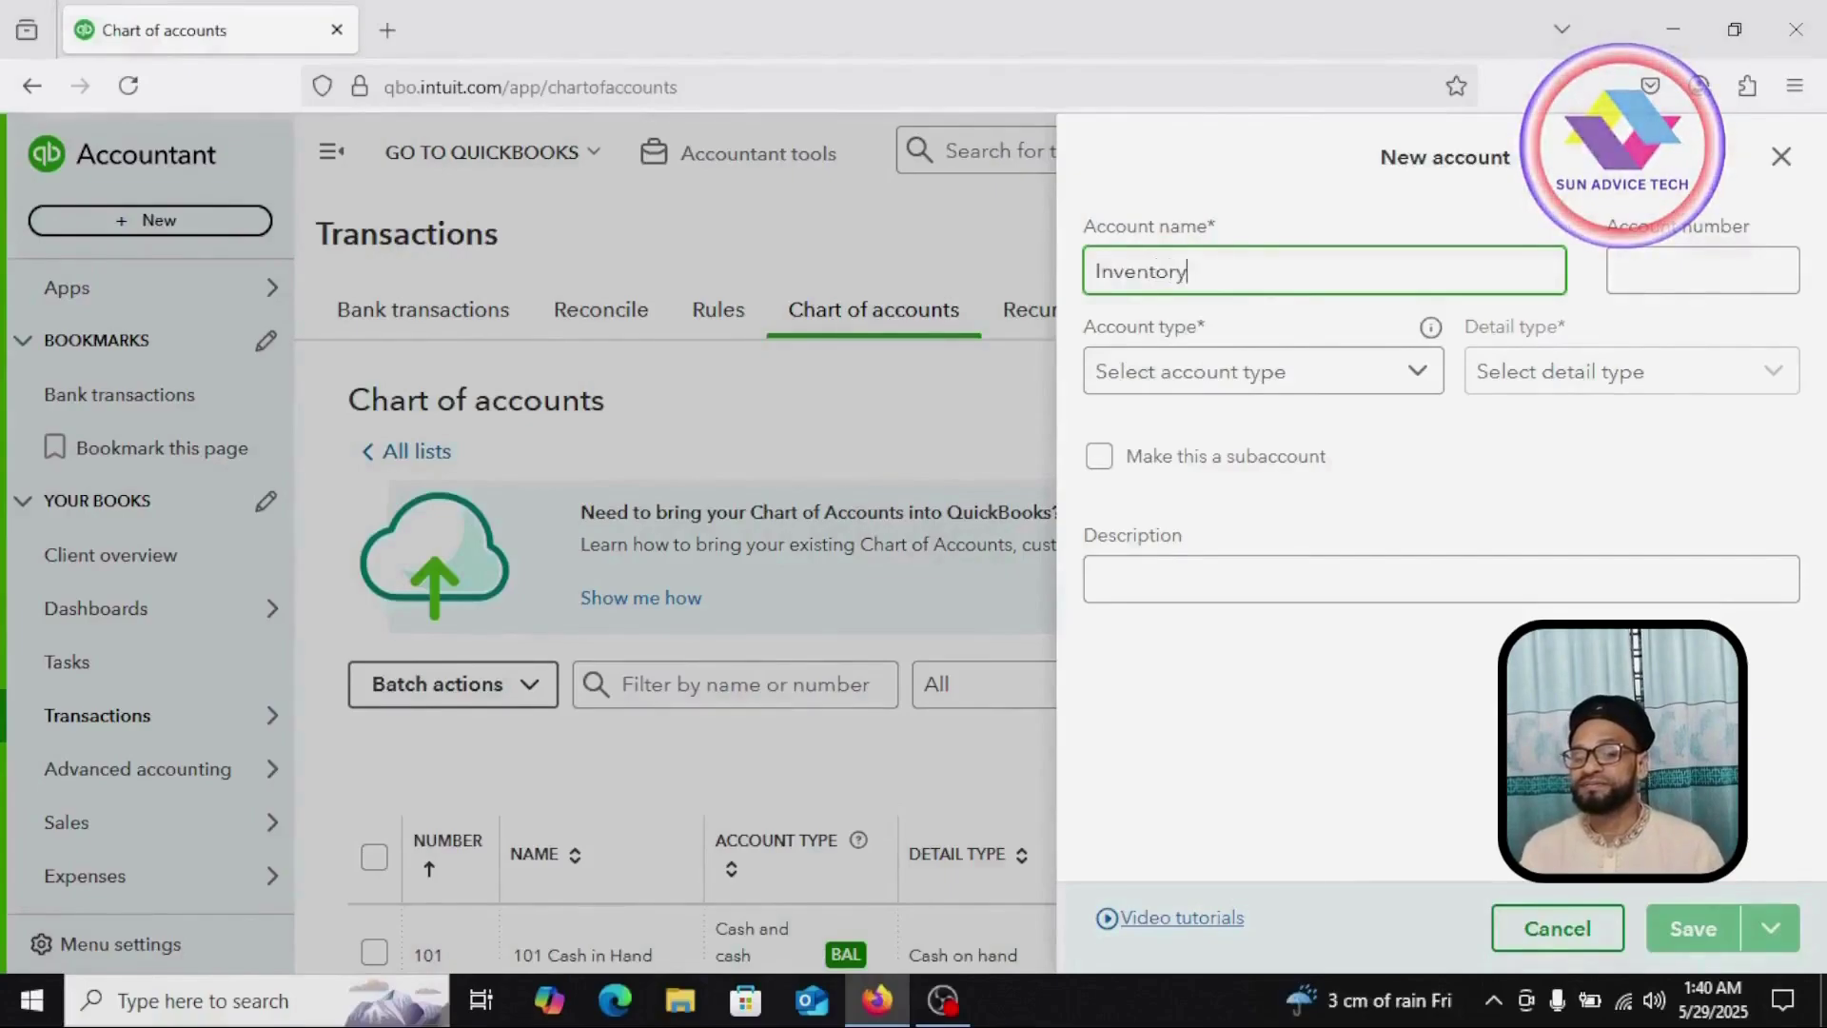
{"action": "left_click", "coordinate": [1712, 270]}
{"action": "type", "text": "103"}
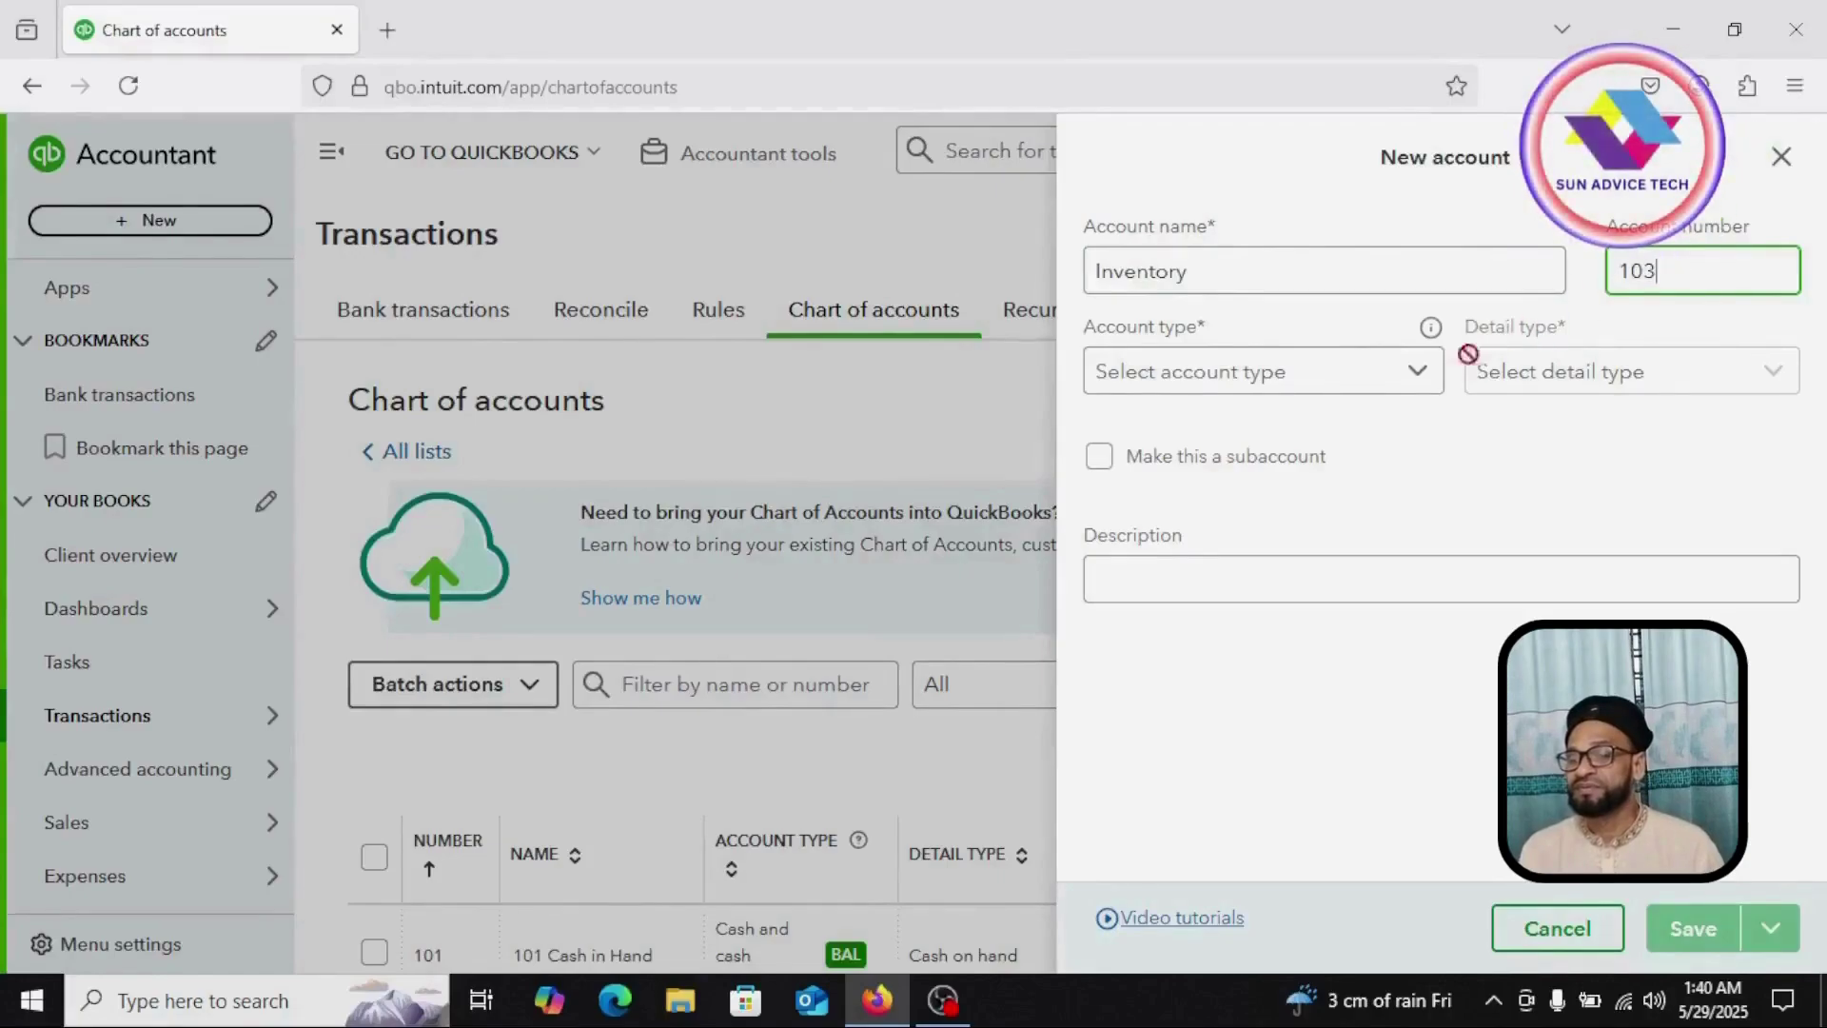
{"action": "left_click", "coordinate": [1418, 374]}
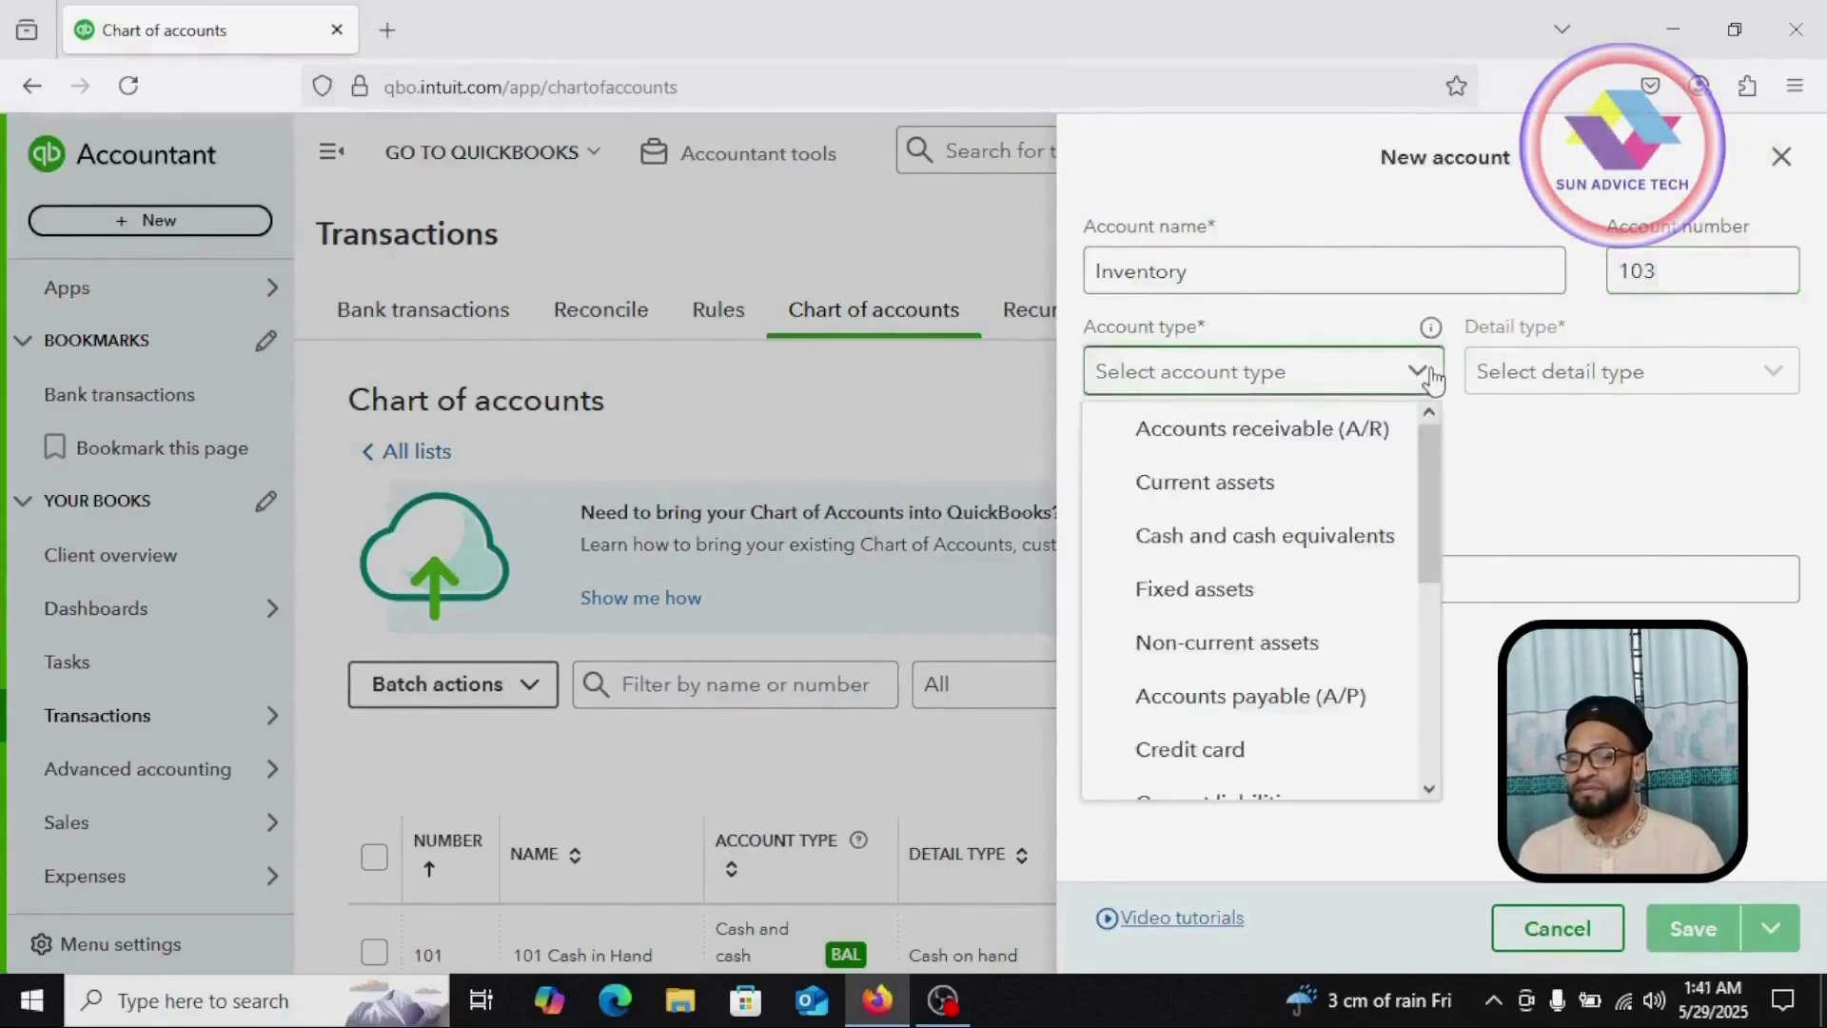
{"action": "left_click", "coordinate": [1230, 502]}
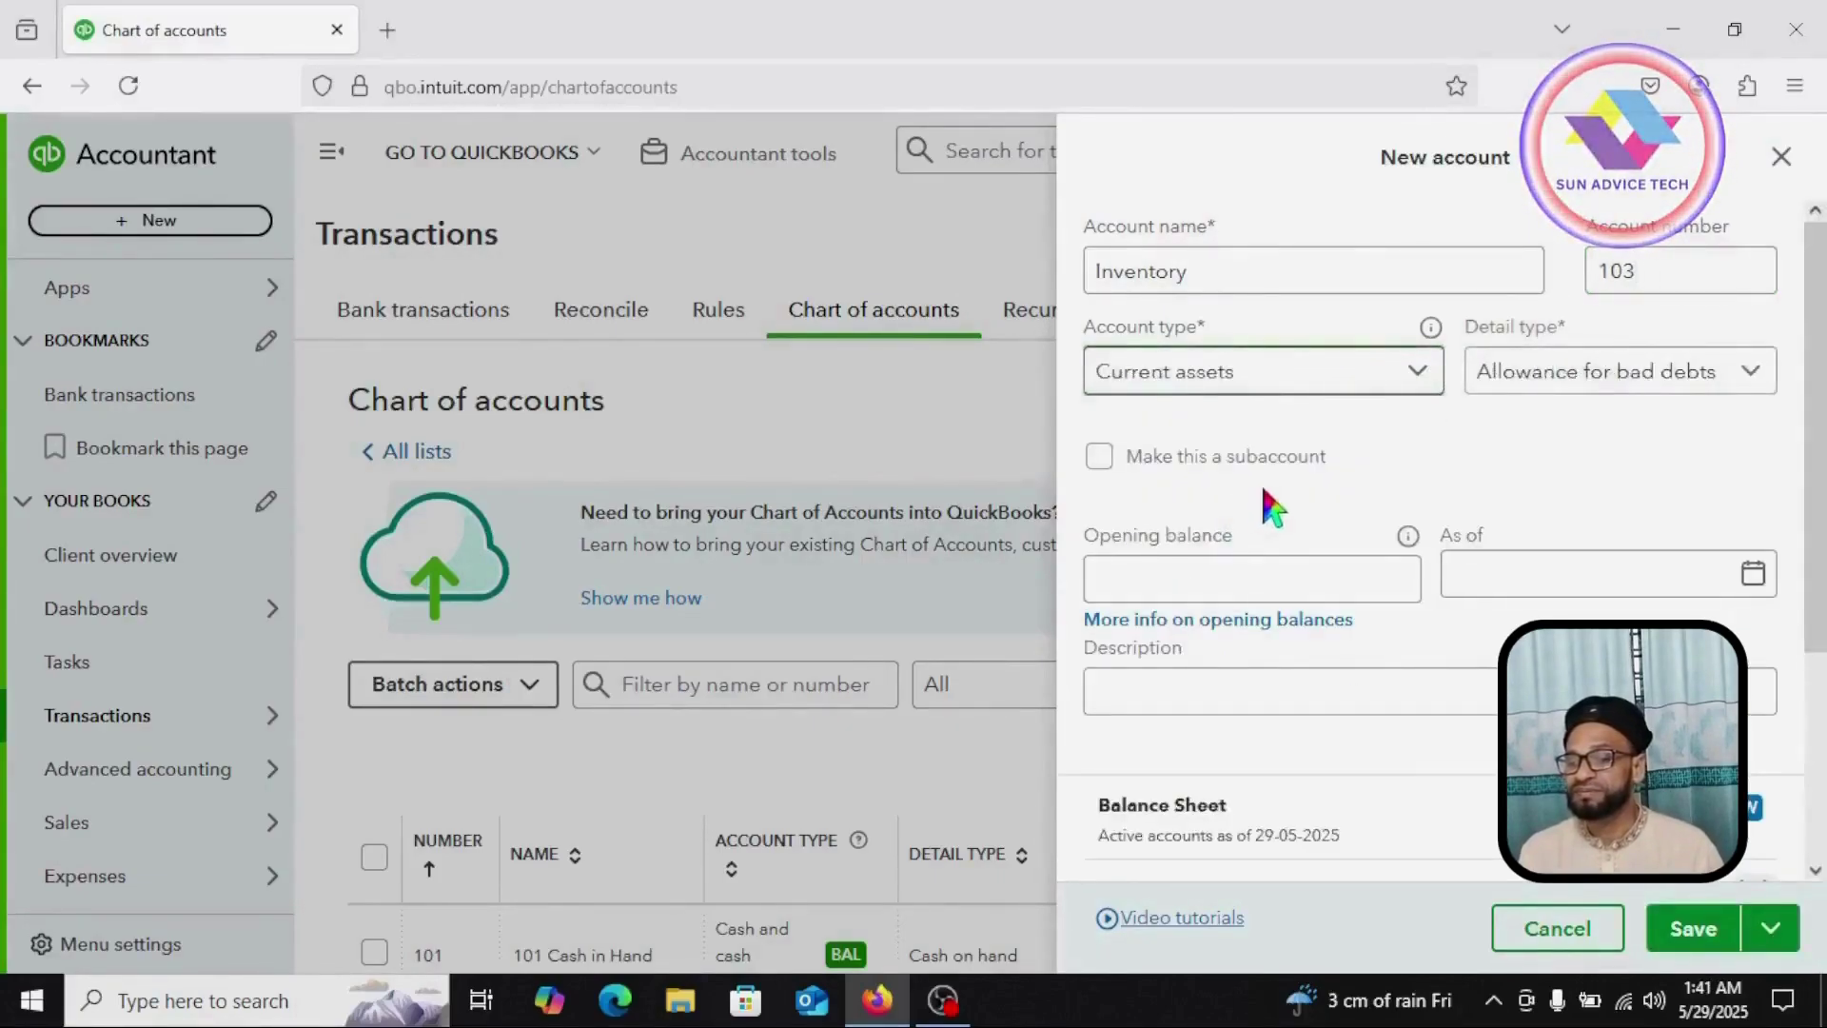
{"action": "left_click", "coordinate": [1749, 385]}
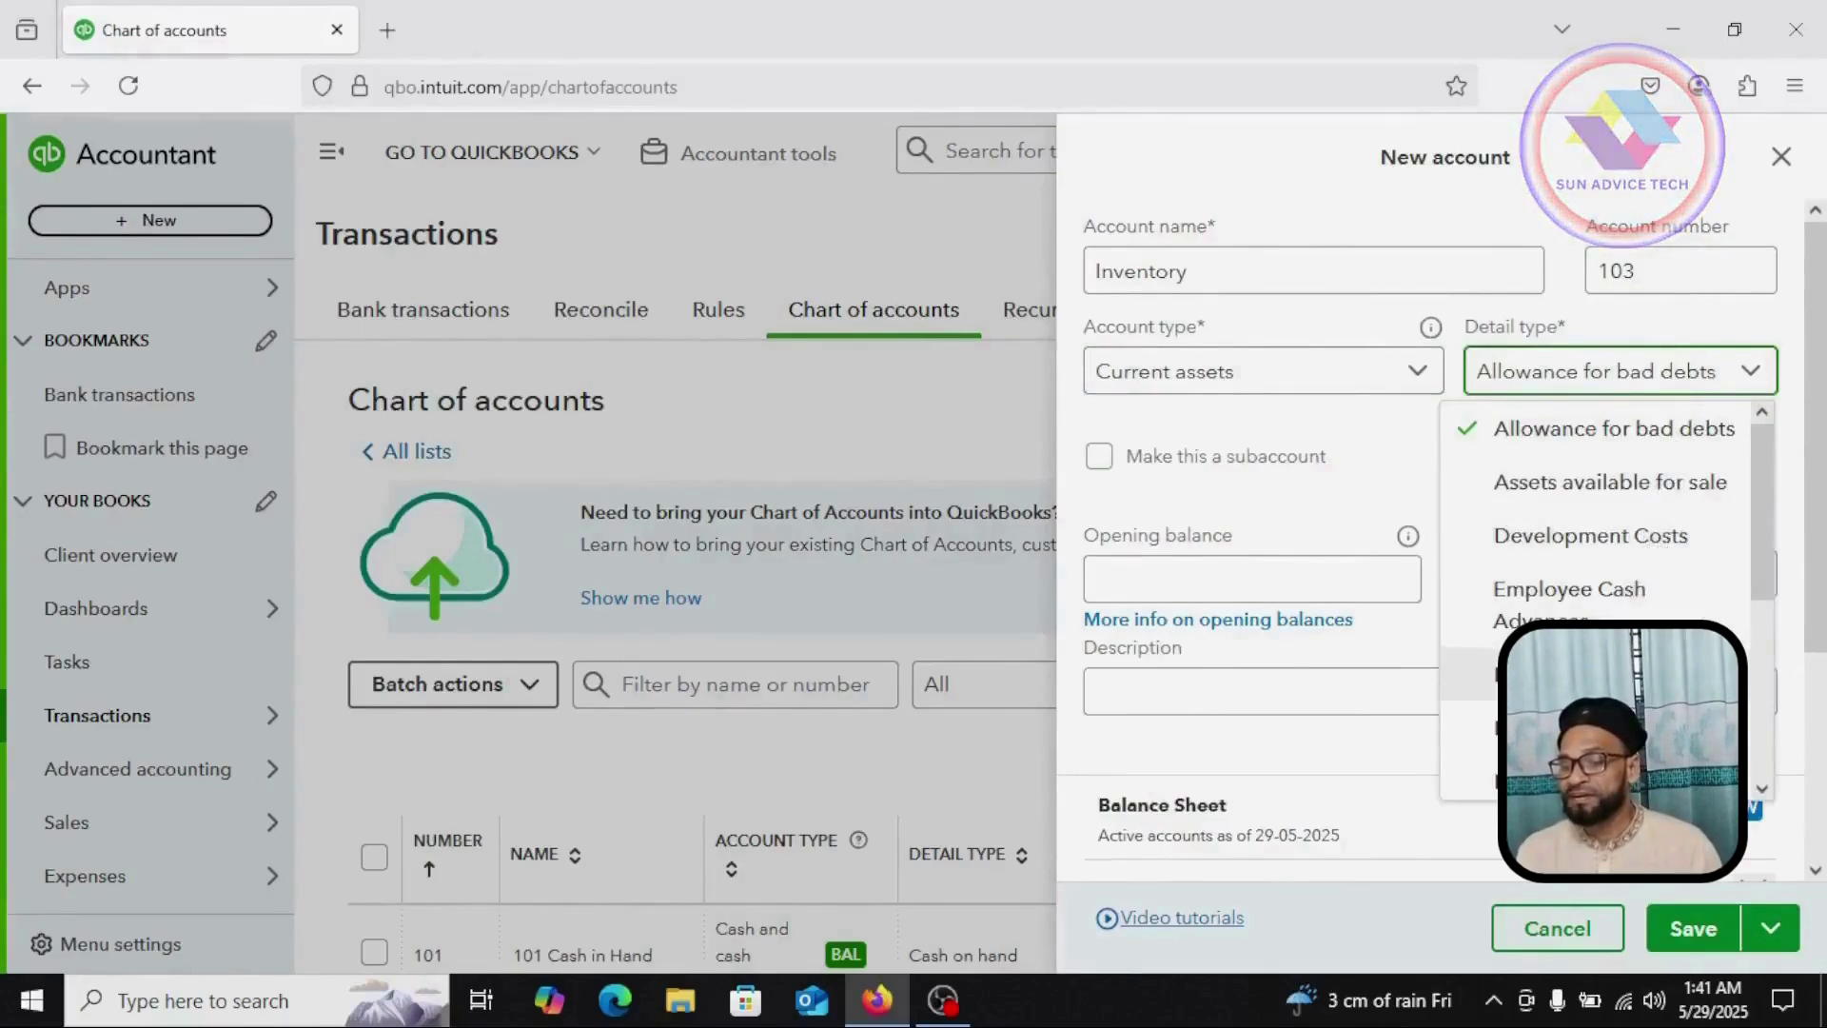
{"action": "left_click", "coordinate": [1470, 674]}
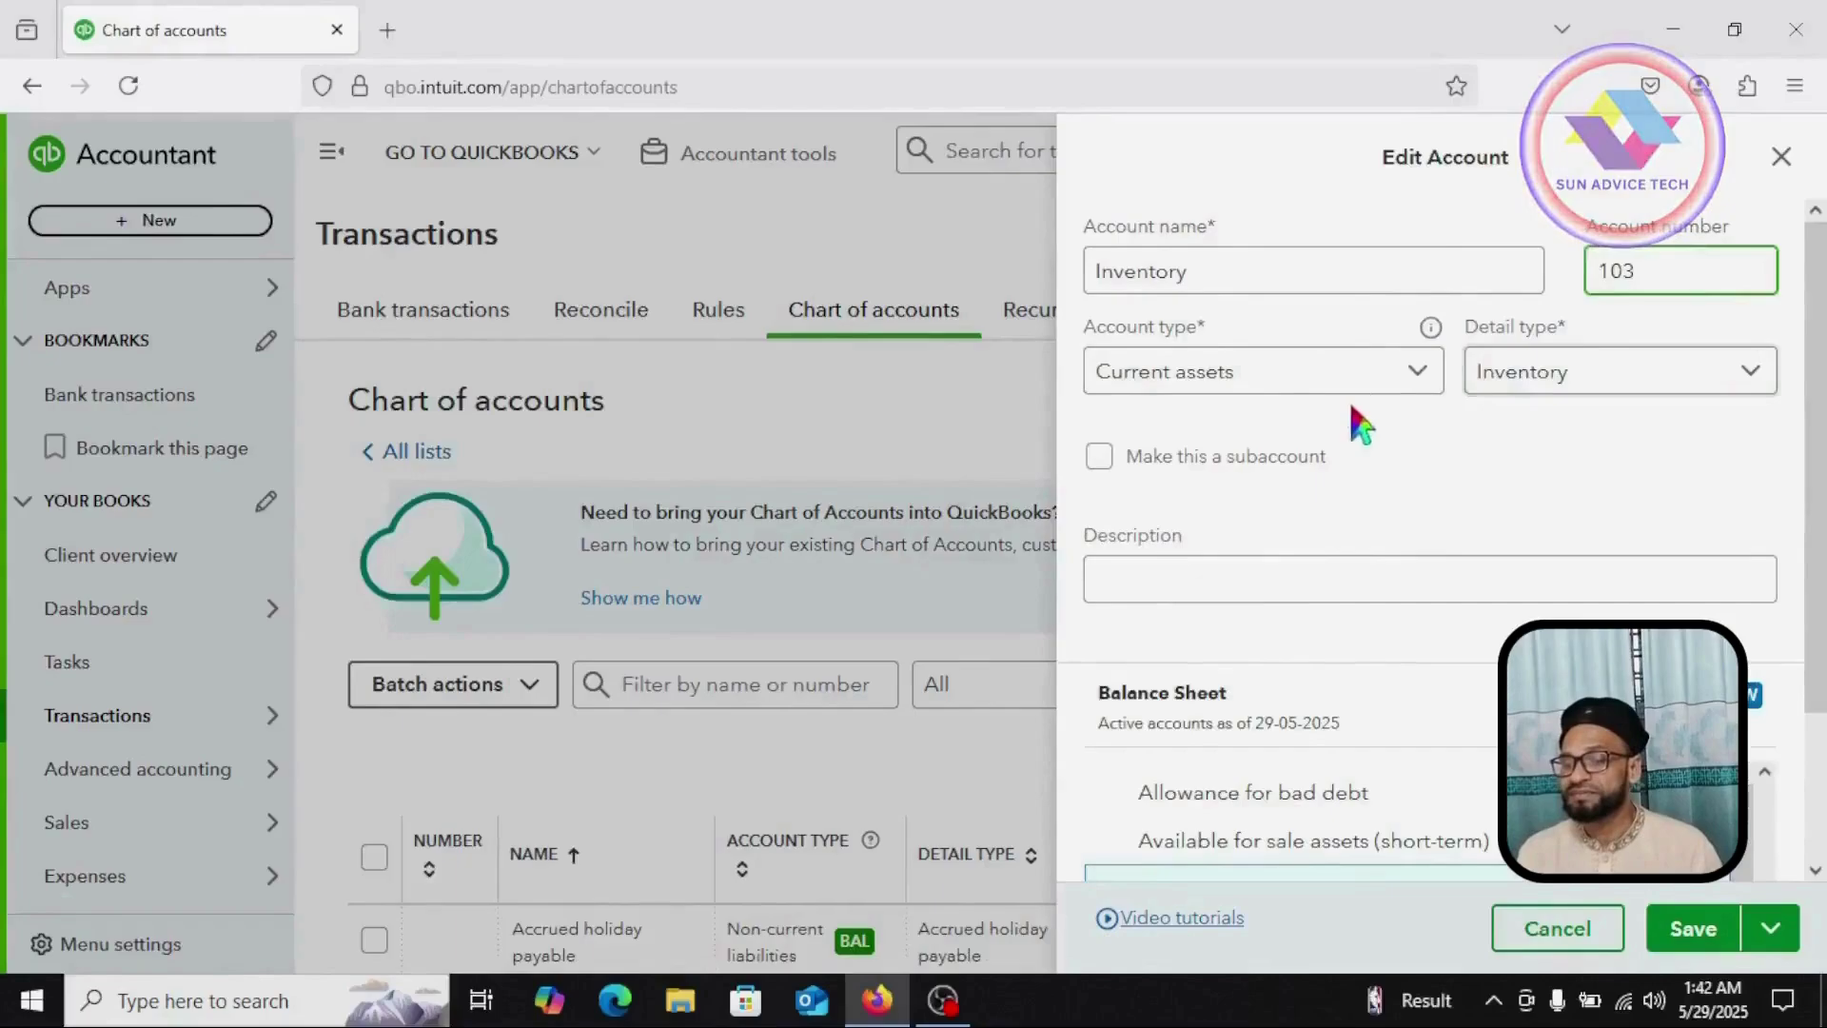
{"action": "scroll", "coordinate": [1240, 514], "scroll_direction": "down", "scroll_amount": 2}
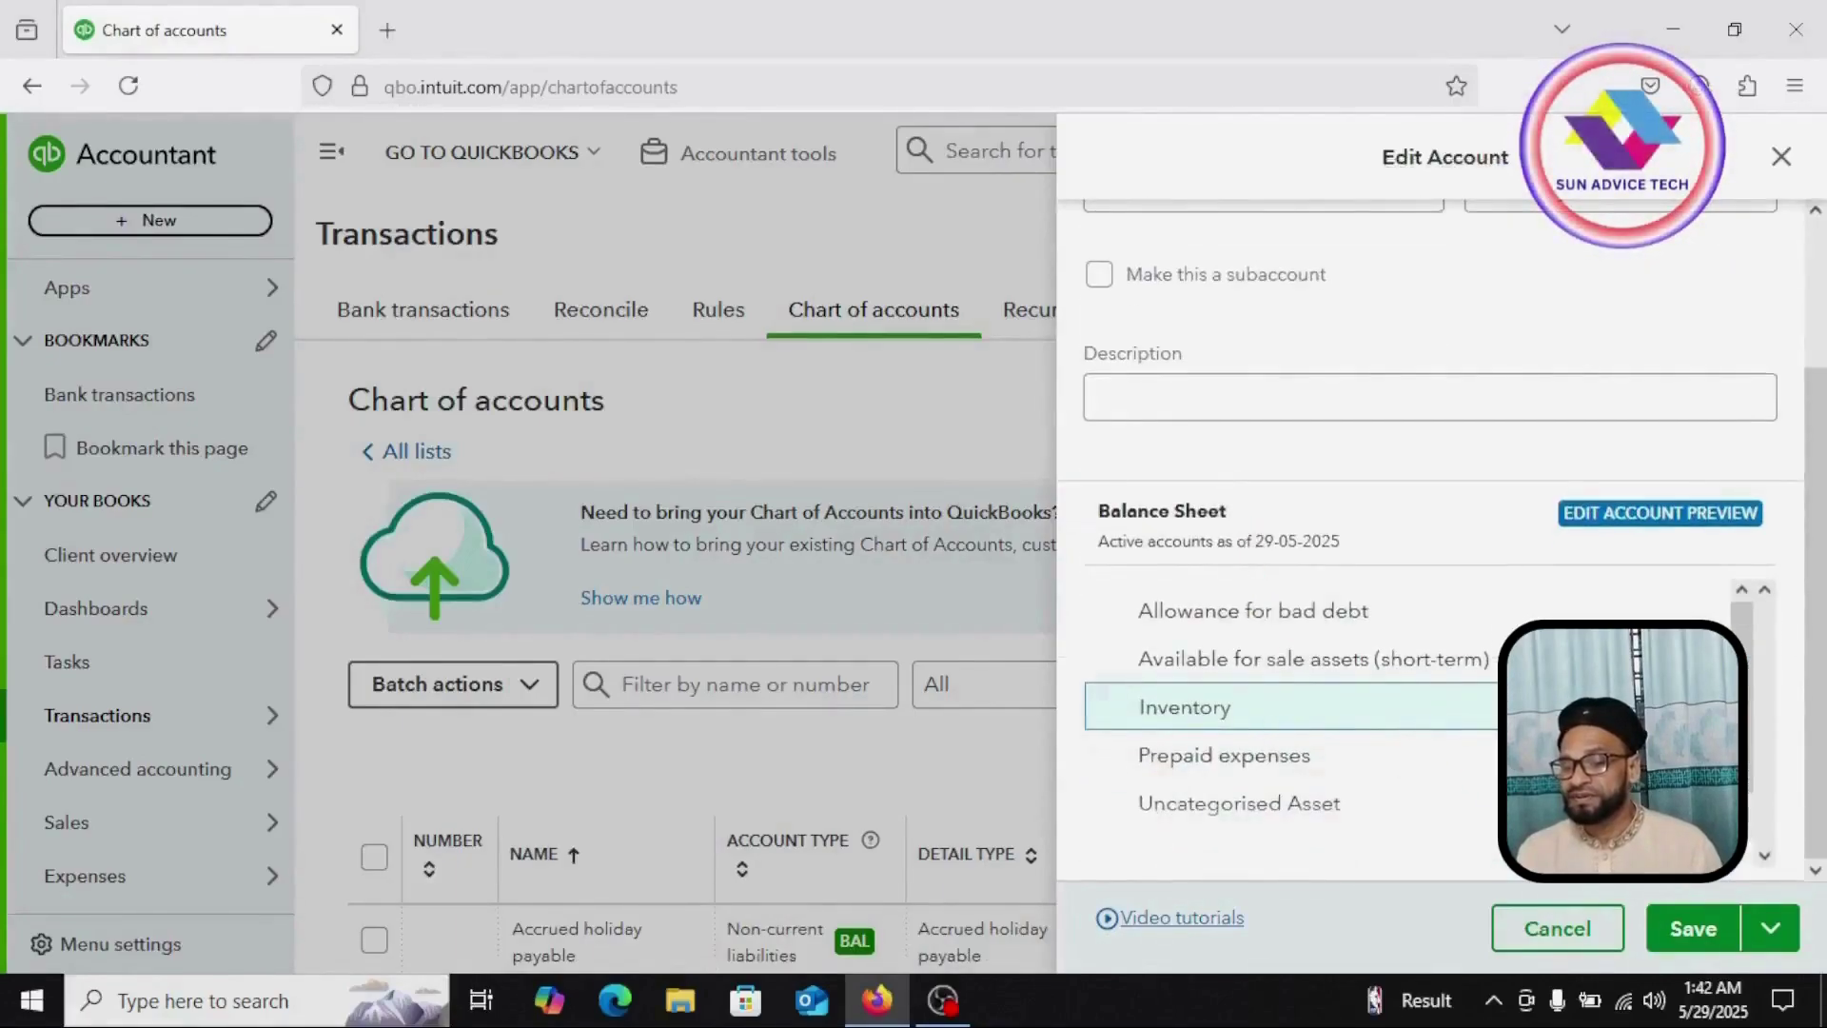
{"action": "left_click", "coordinate": [1693, 932]}
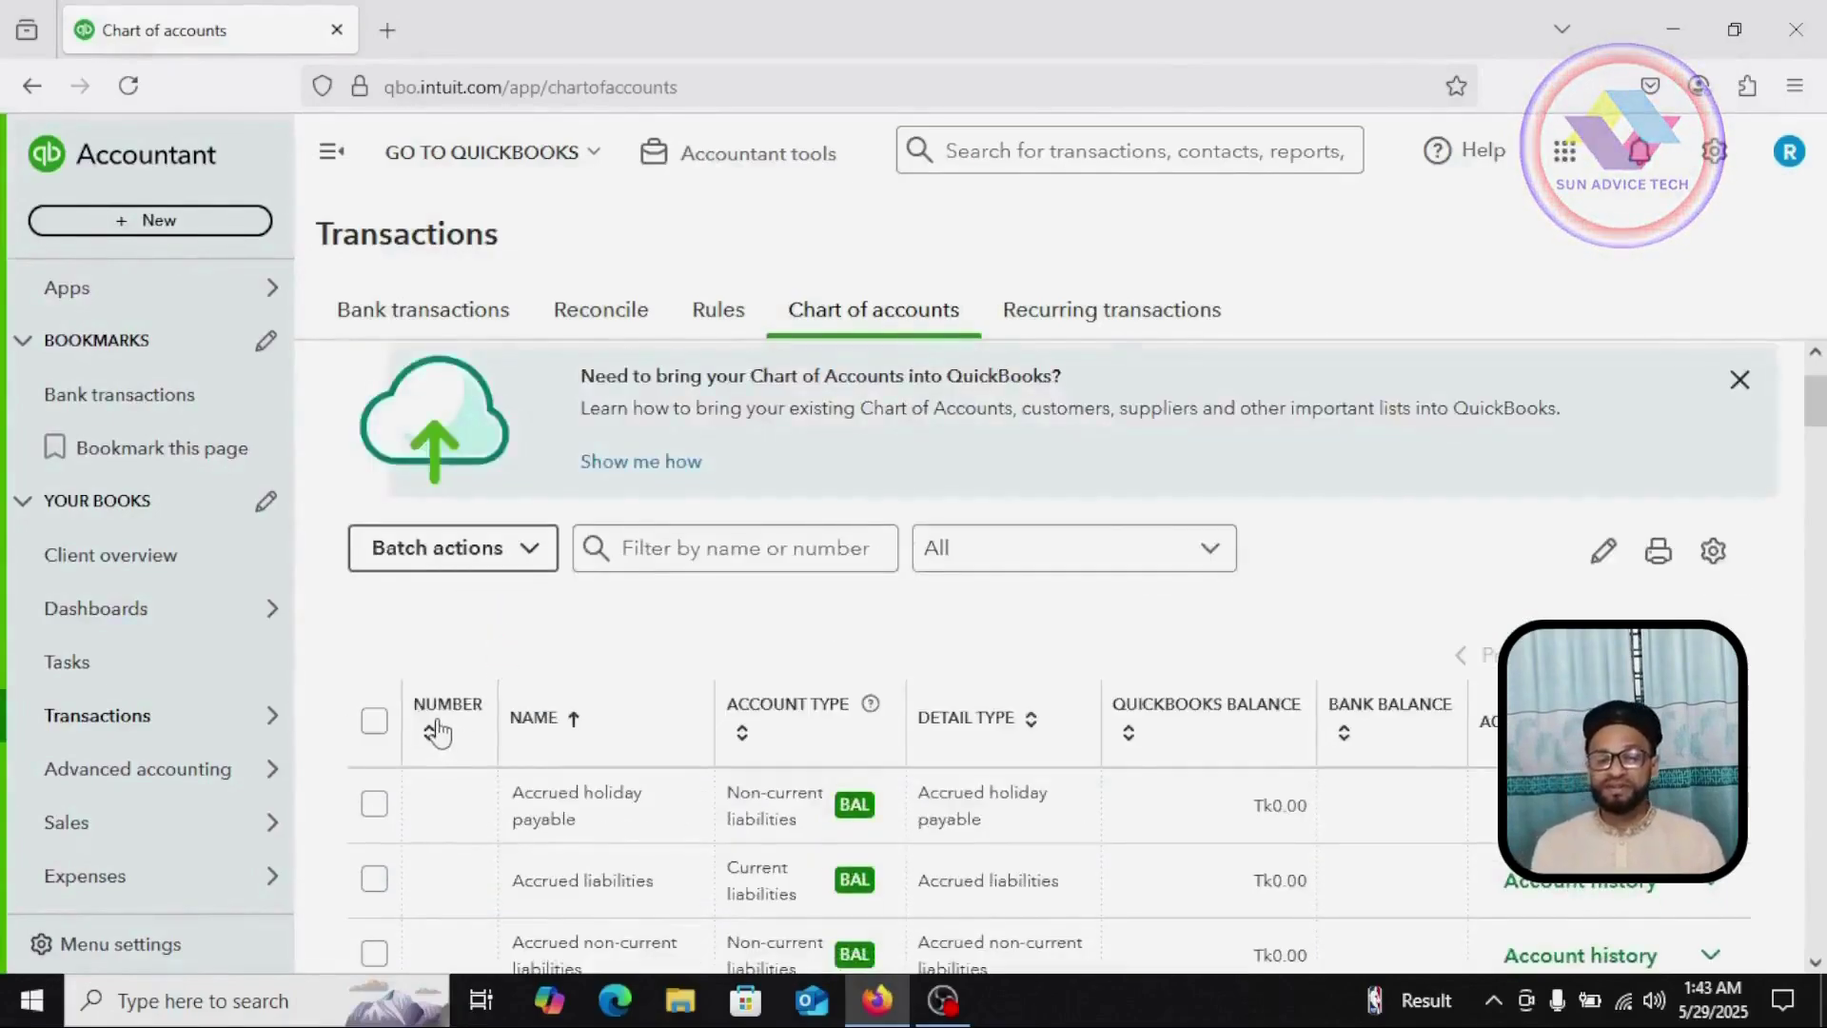
{"action": "left_click", "coordinate": [438, 733]}
Step: Start a new account and complete its name as Furniture & Fixture
{"action": "scroll", "coordinate": [675, 619], "scroll_direction": "down", "scroll_amount": 3}
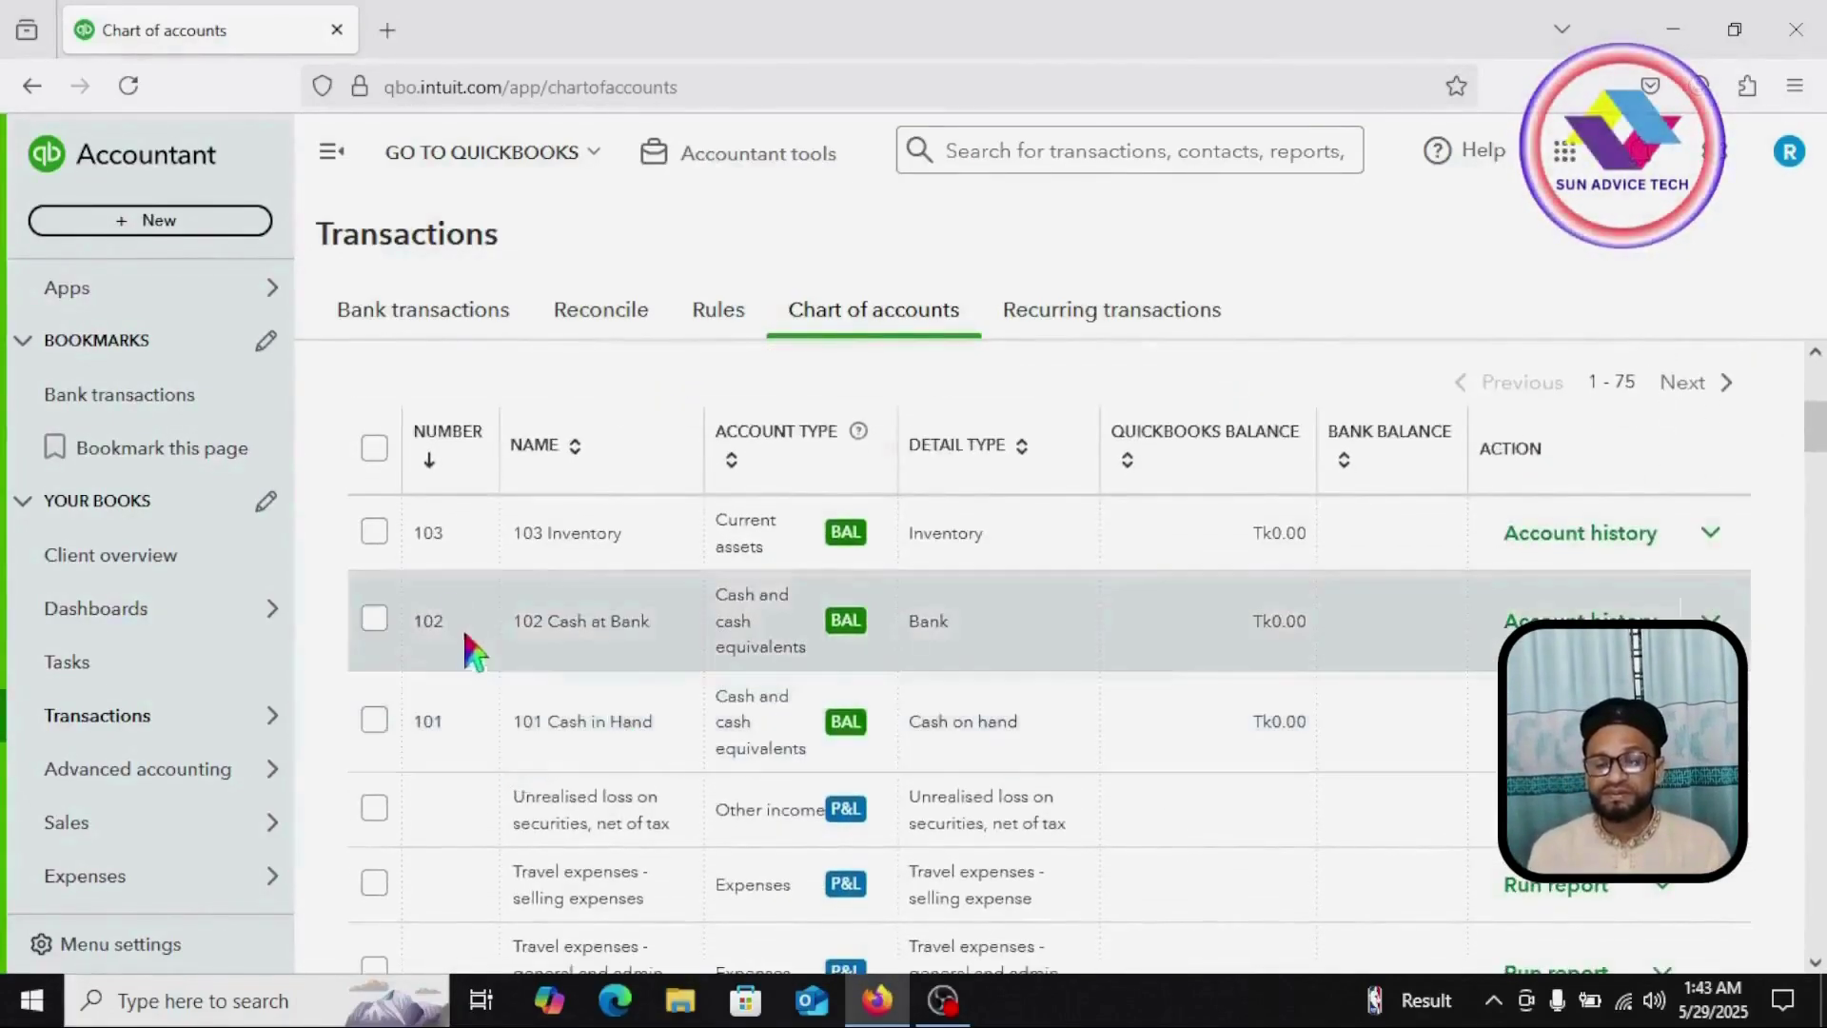
{"action": "scroll", "coordinate": [476, 655], "scroll_direction": "up", "scroll_amount": 3}
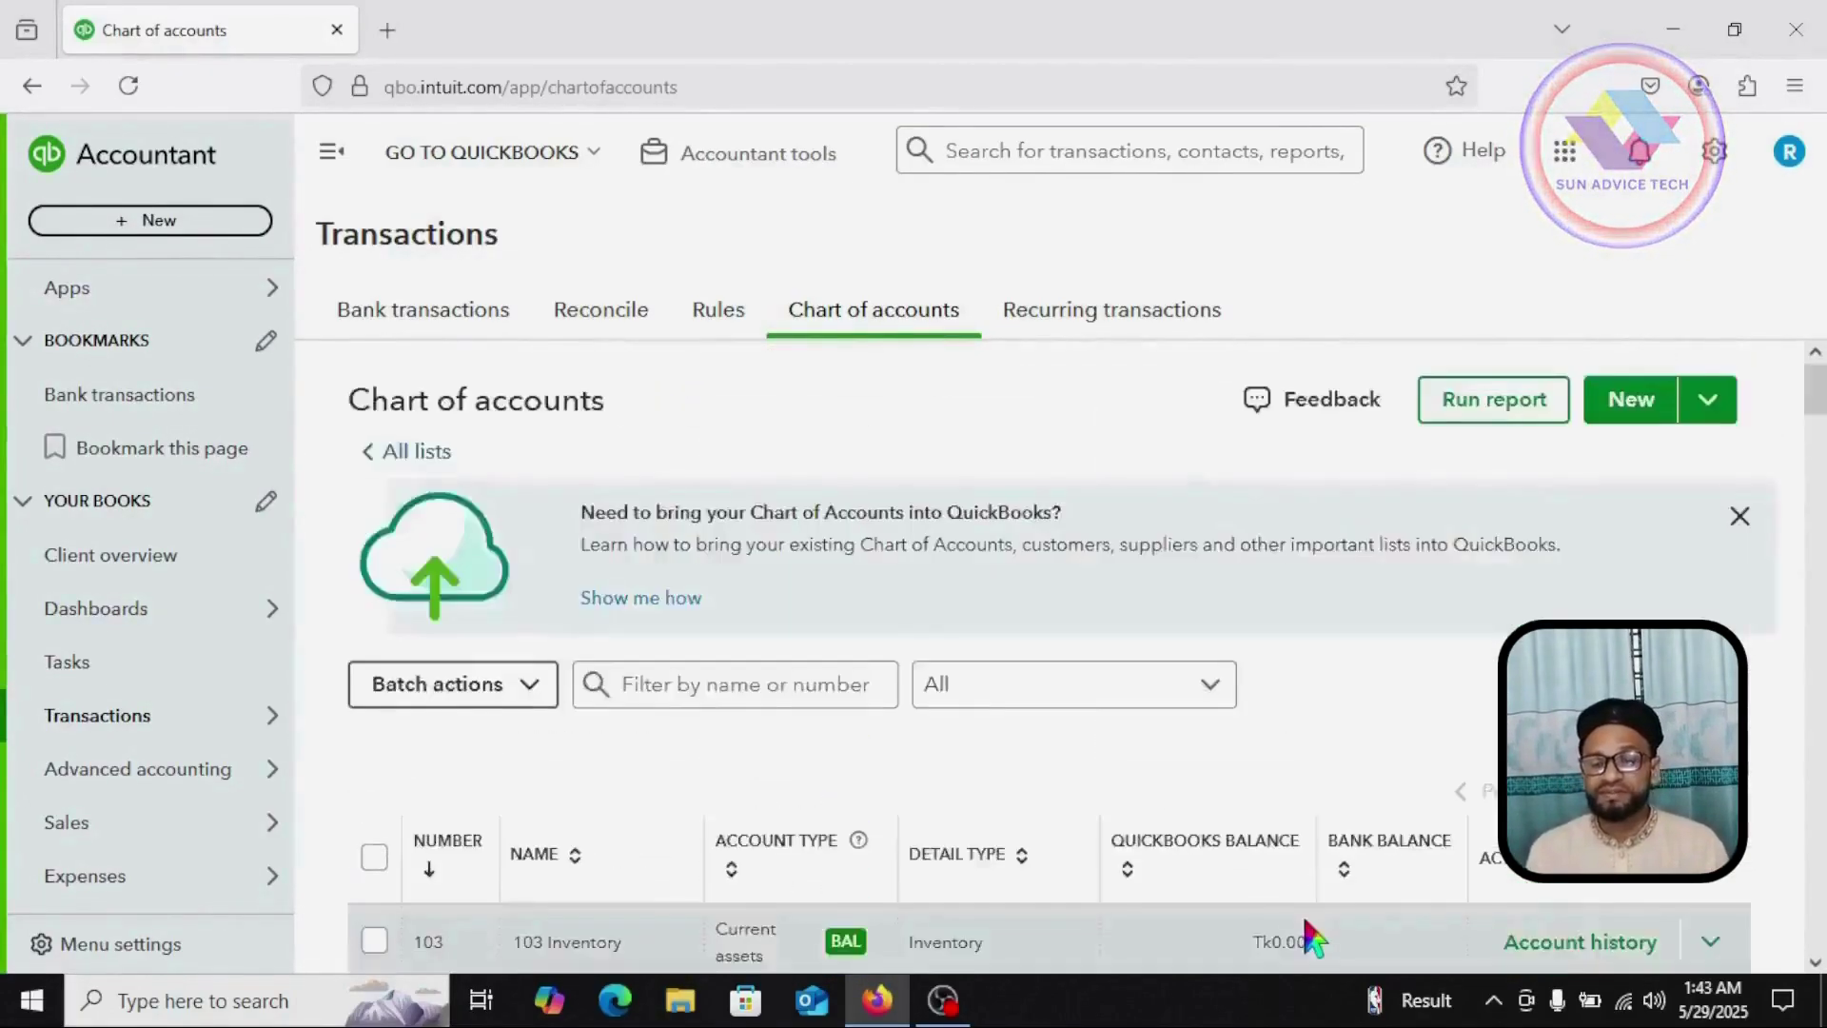
{"action": "left_click", "coordinate": [1638, 400]}
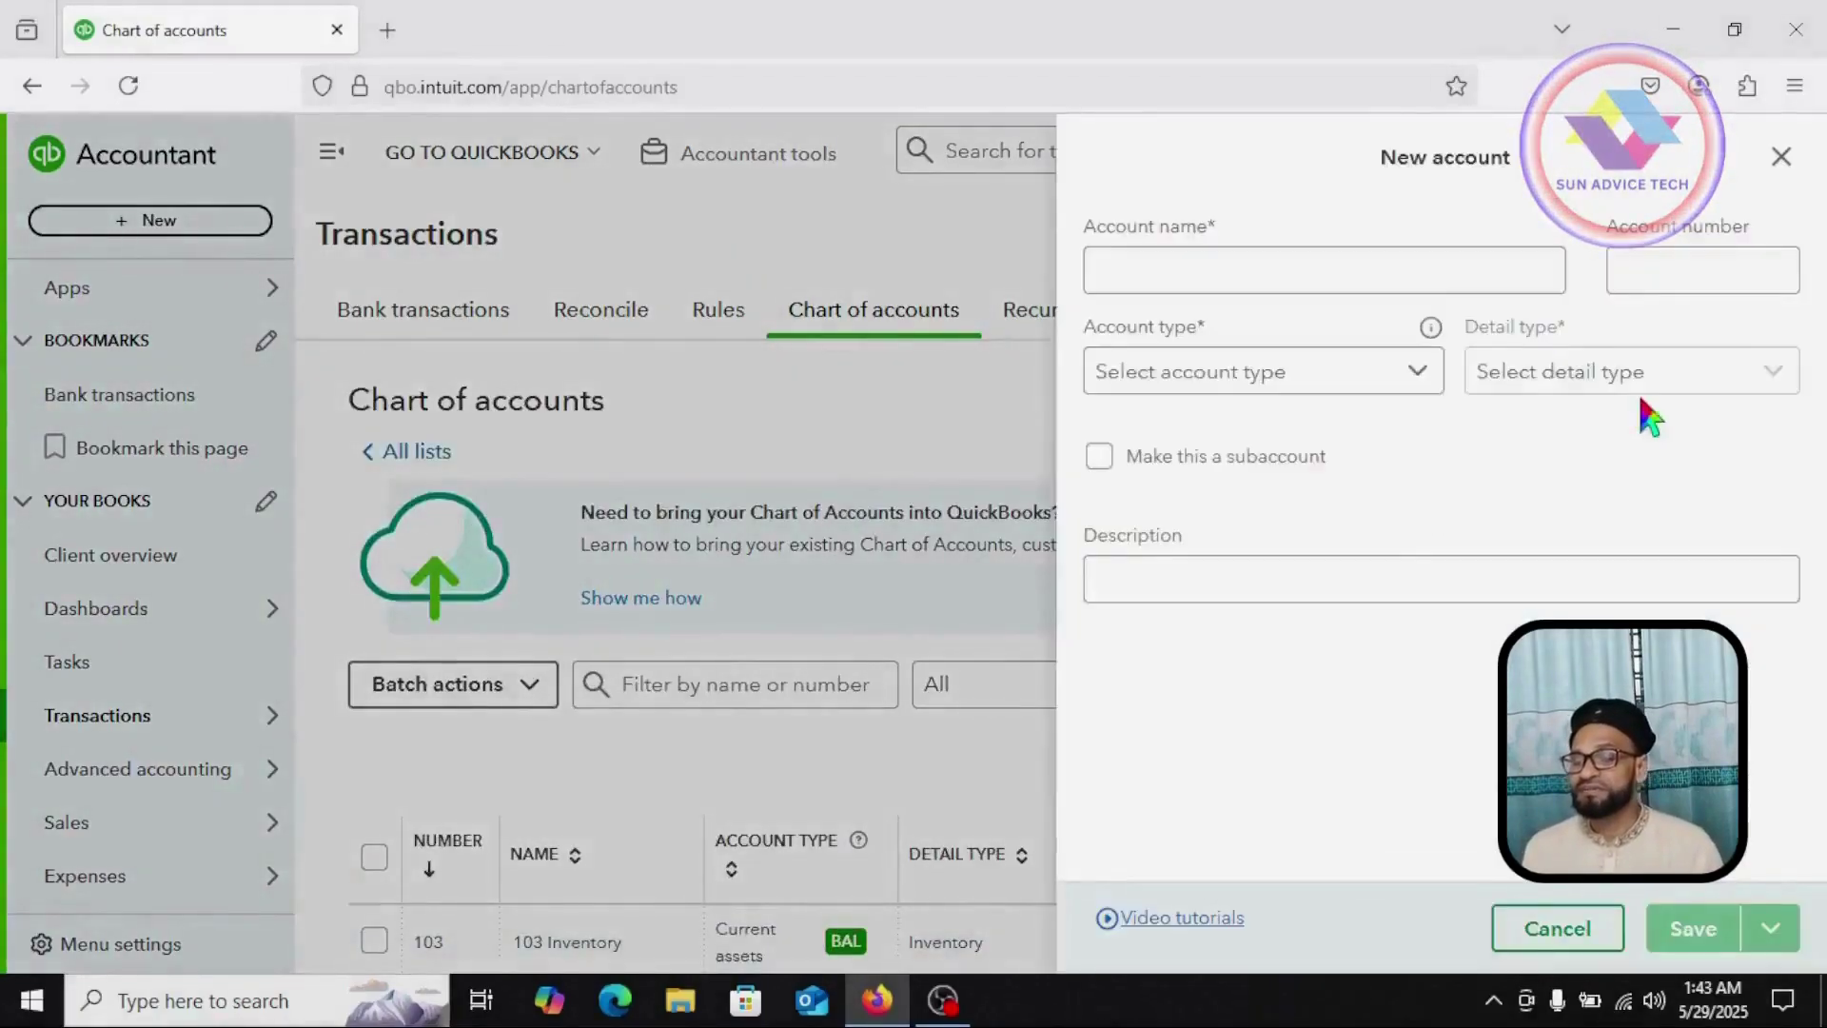
{"action": "left_click", "coordinate": [1109, 252]}
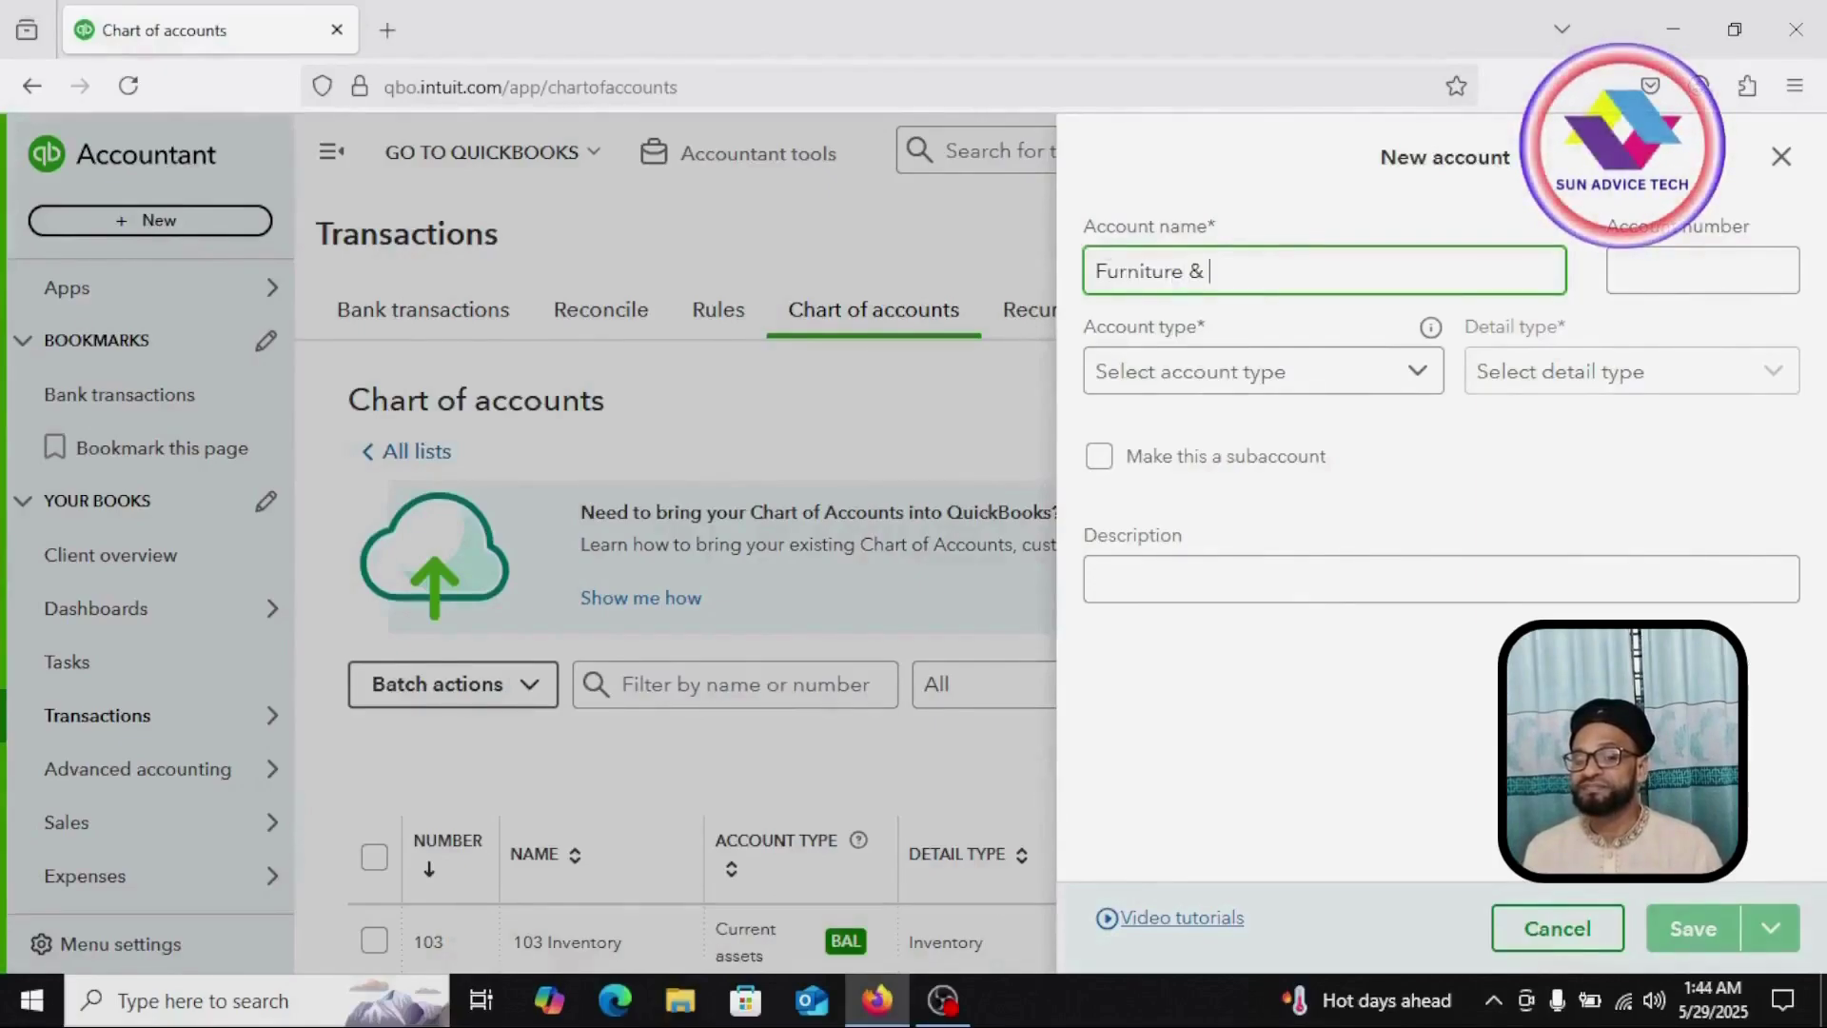
{"action": "type", "text": "x"}
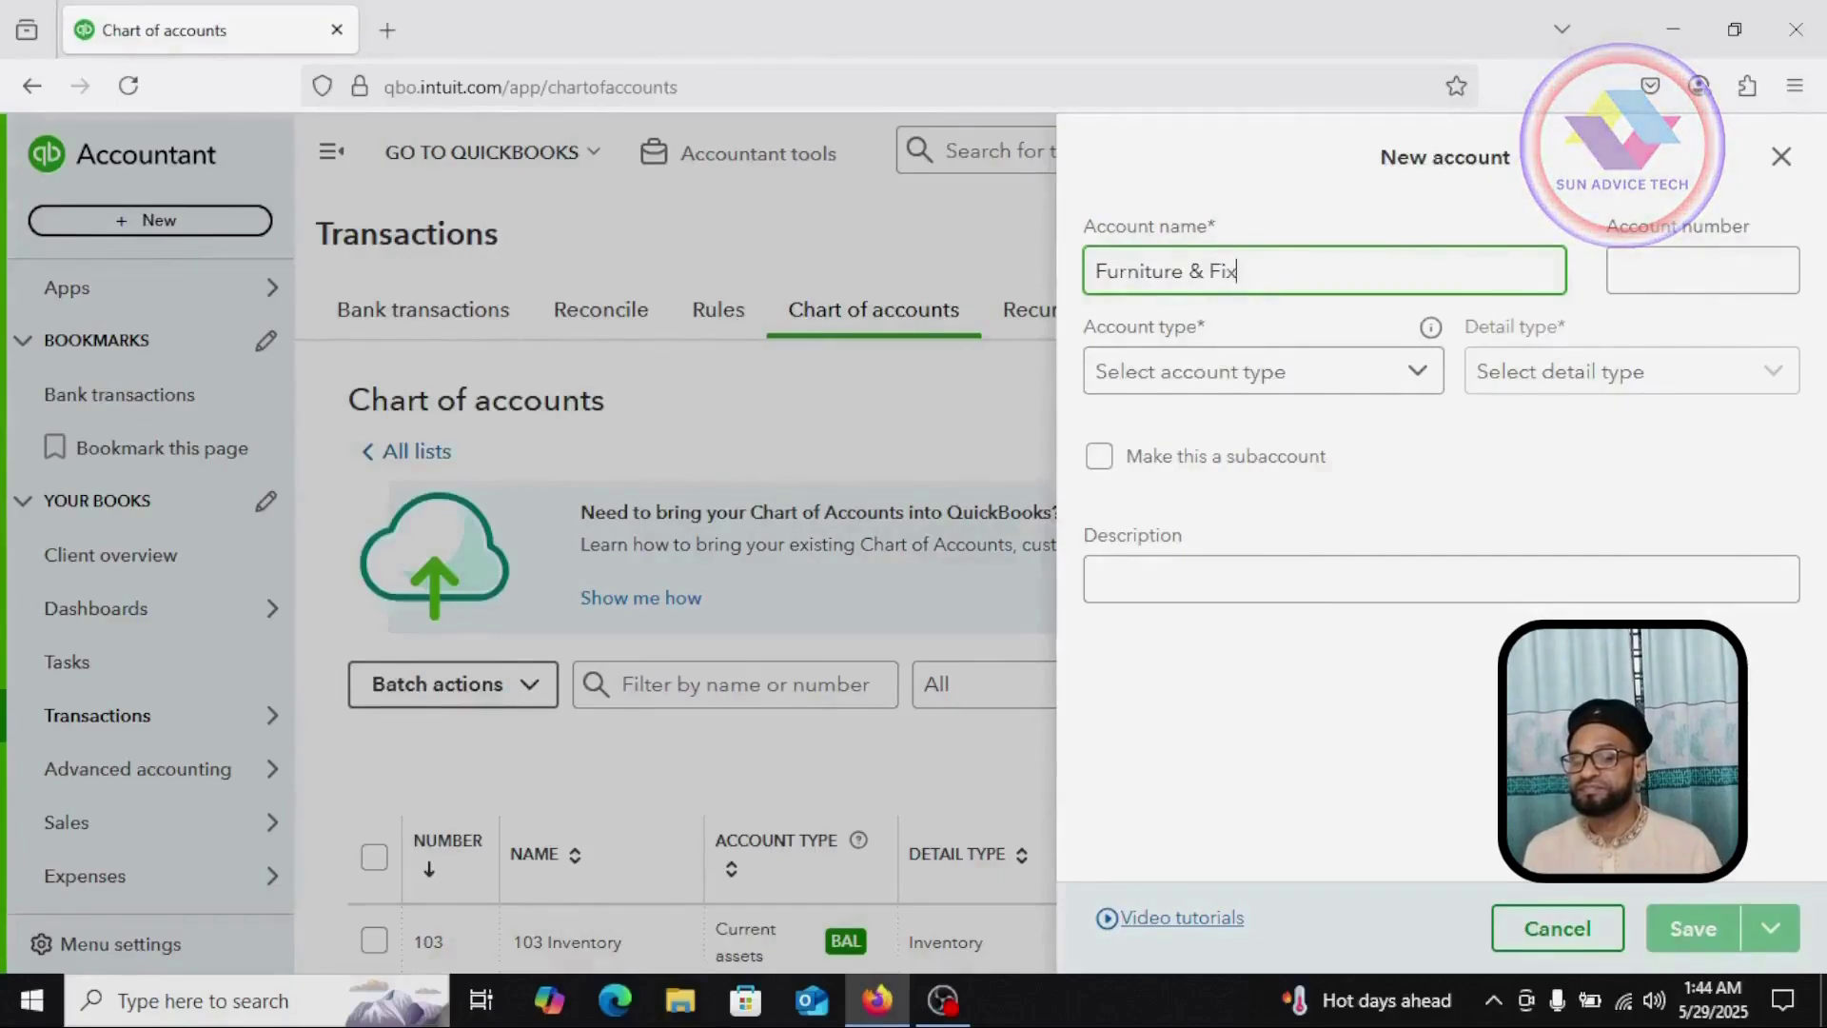
{"action": "type", "text": "ture"}
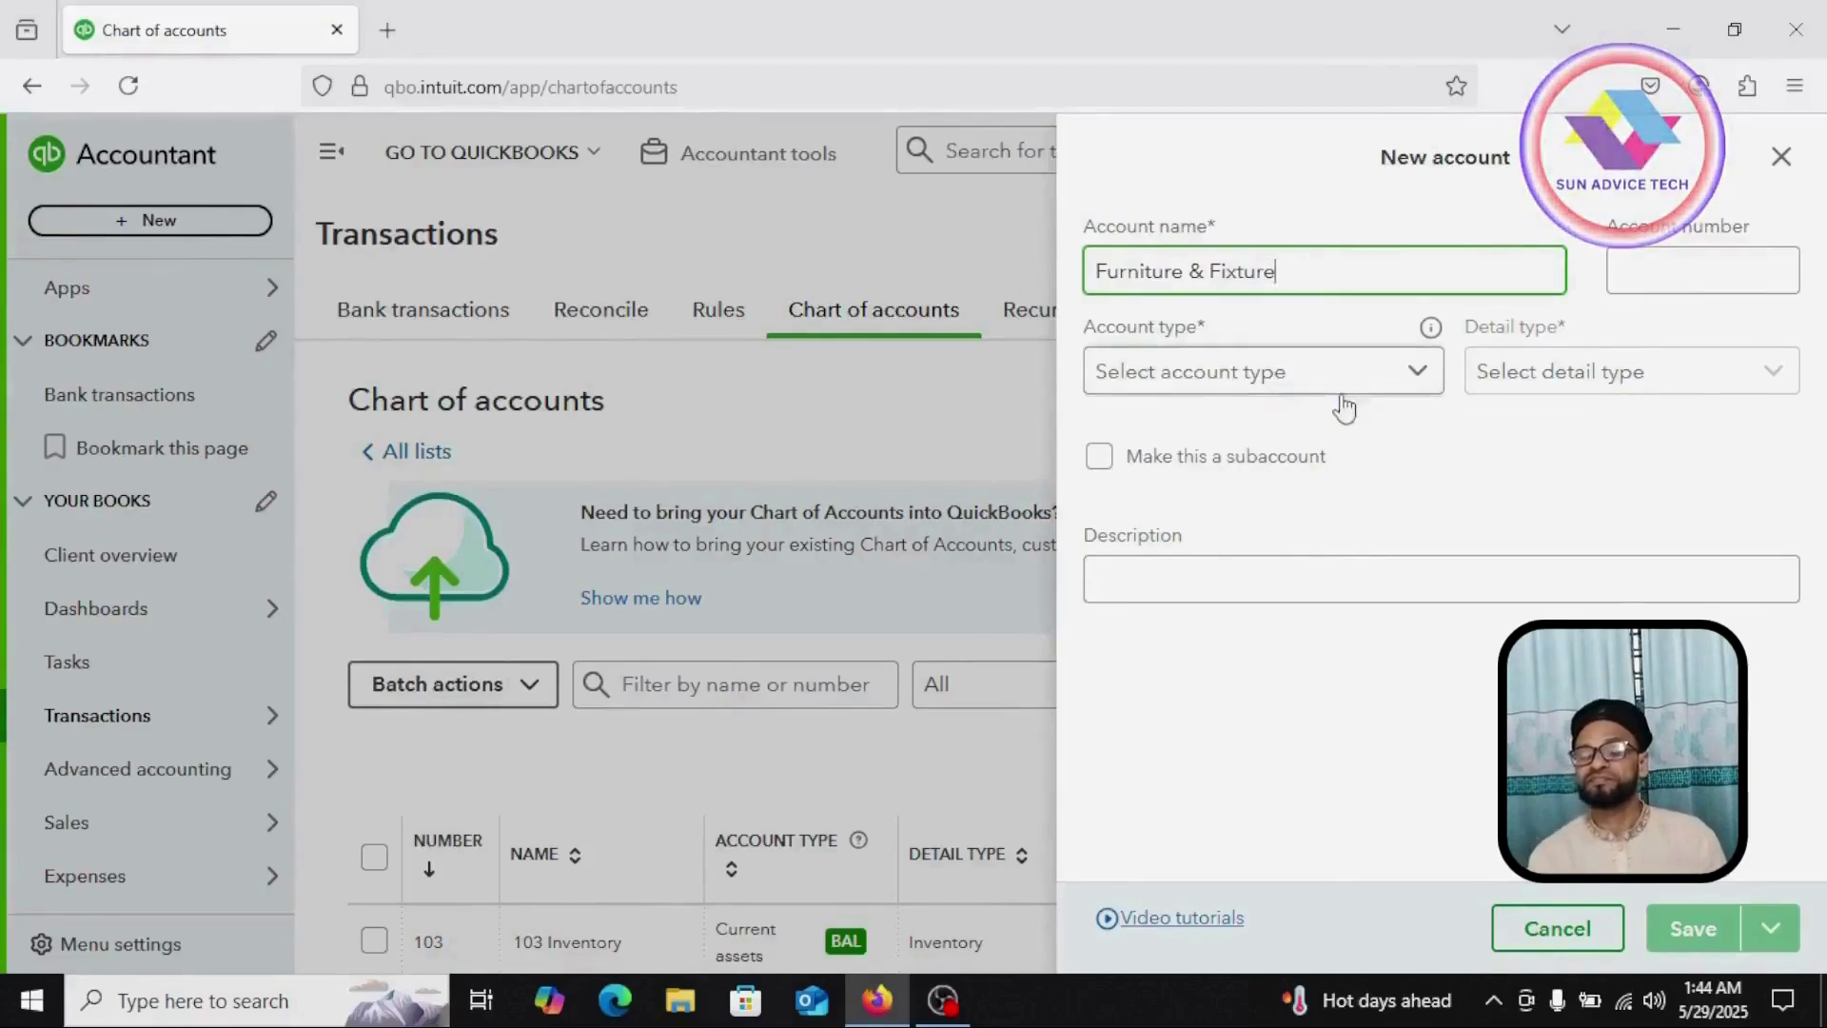
Step: Make it a Fixed assets account with Furniture and Fixtures detail and number 151, then save
{"action": "left_click", "coordinate": [1380, 373]}
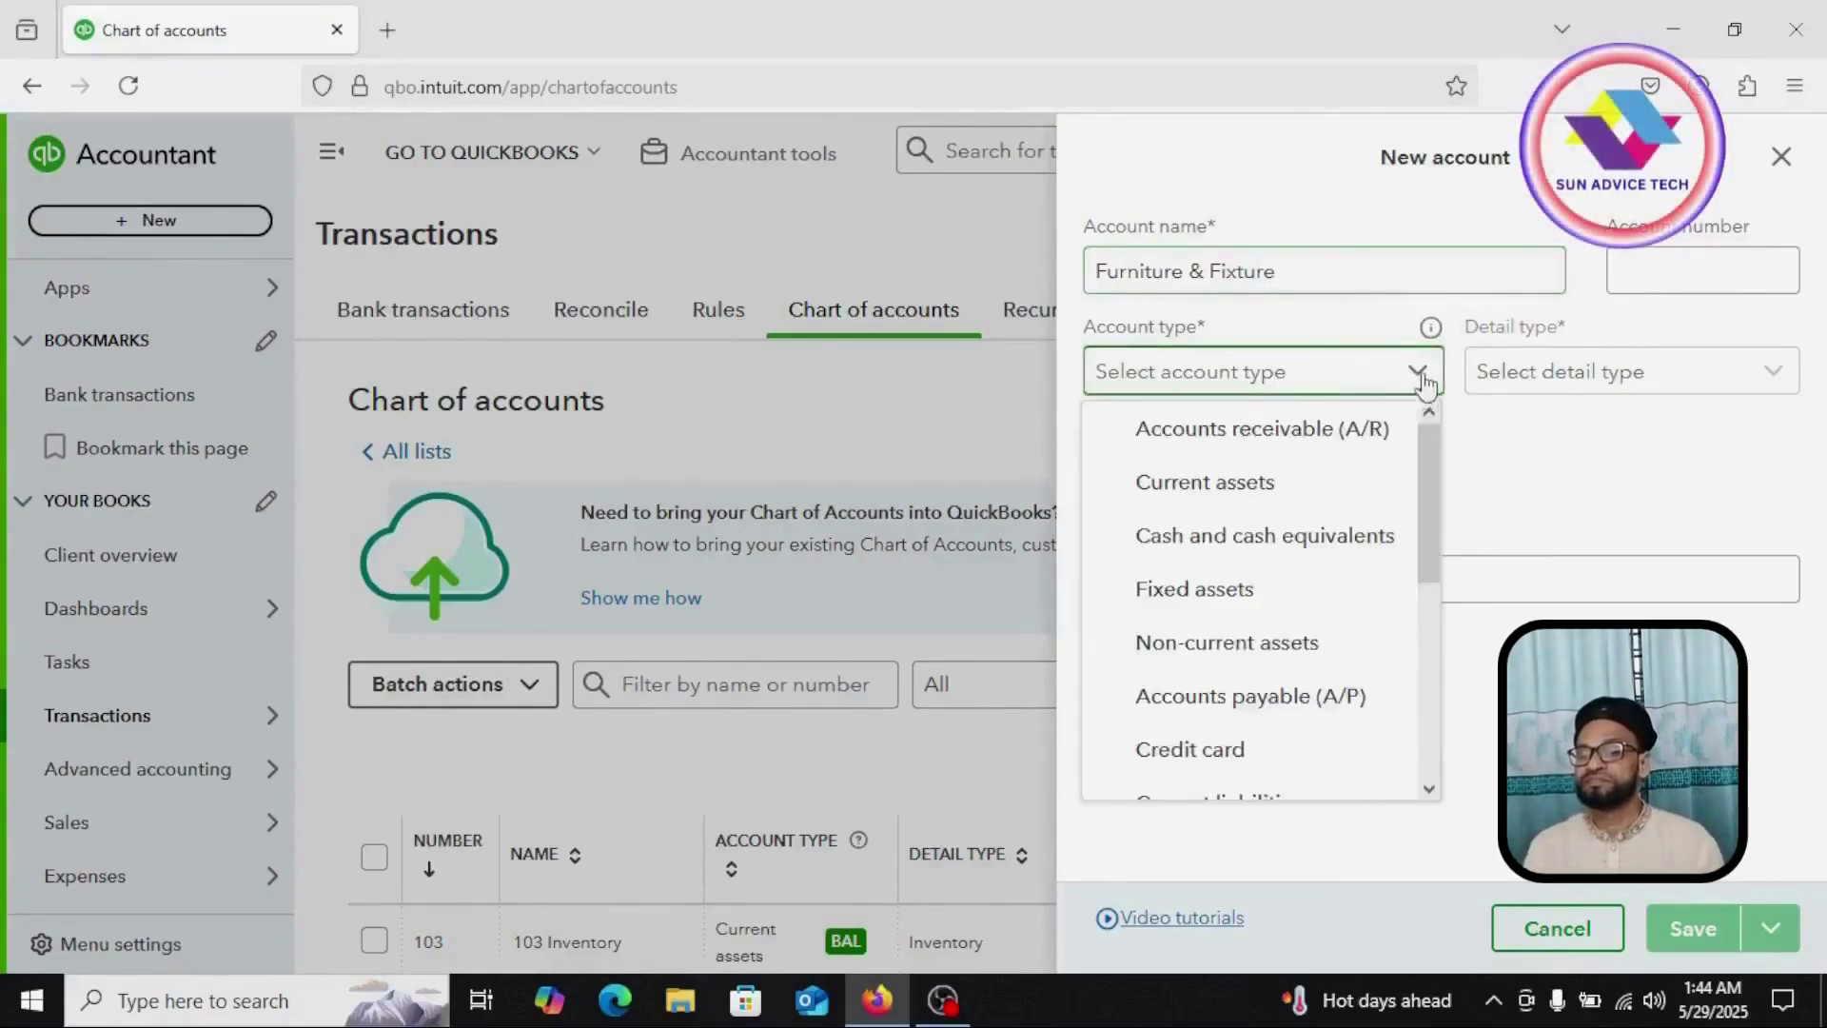
{"action": "left_click", "coordinate": [1417, 378]}
{"action": "left_click", "coordinate": [1424, 380]}
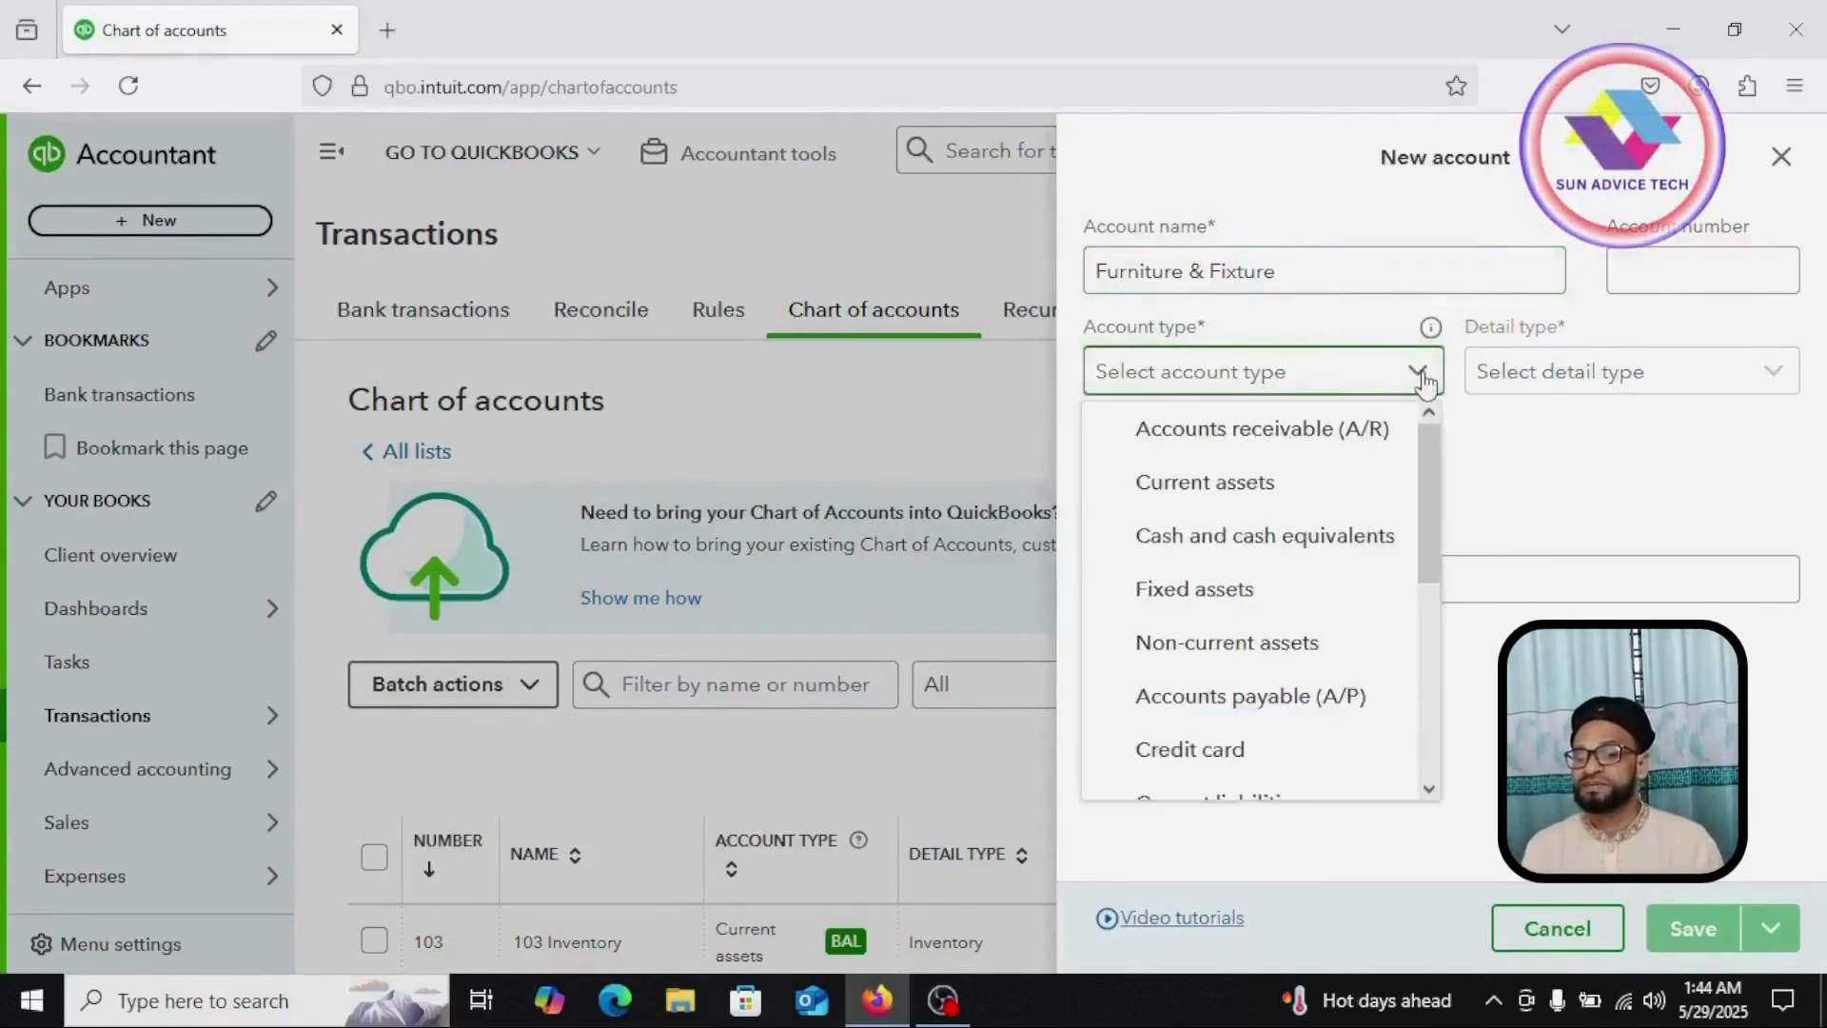
{"action": "left_click", "coordinate": [1211, 609]}
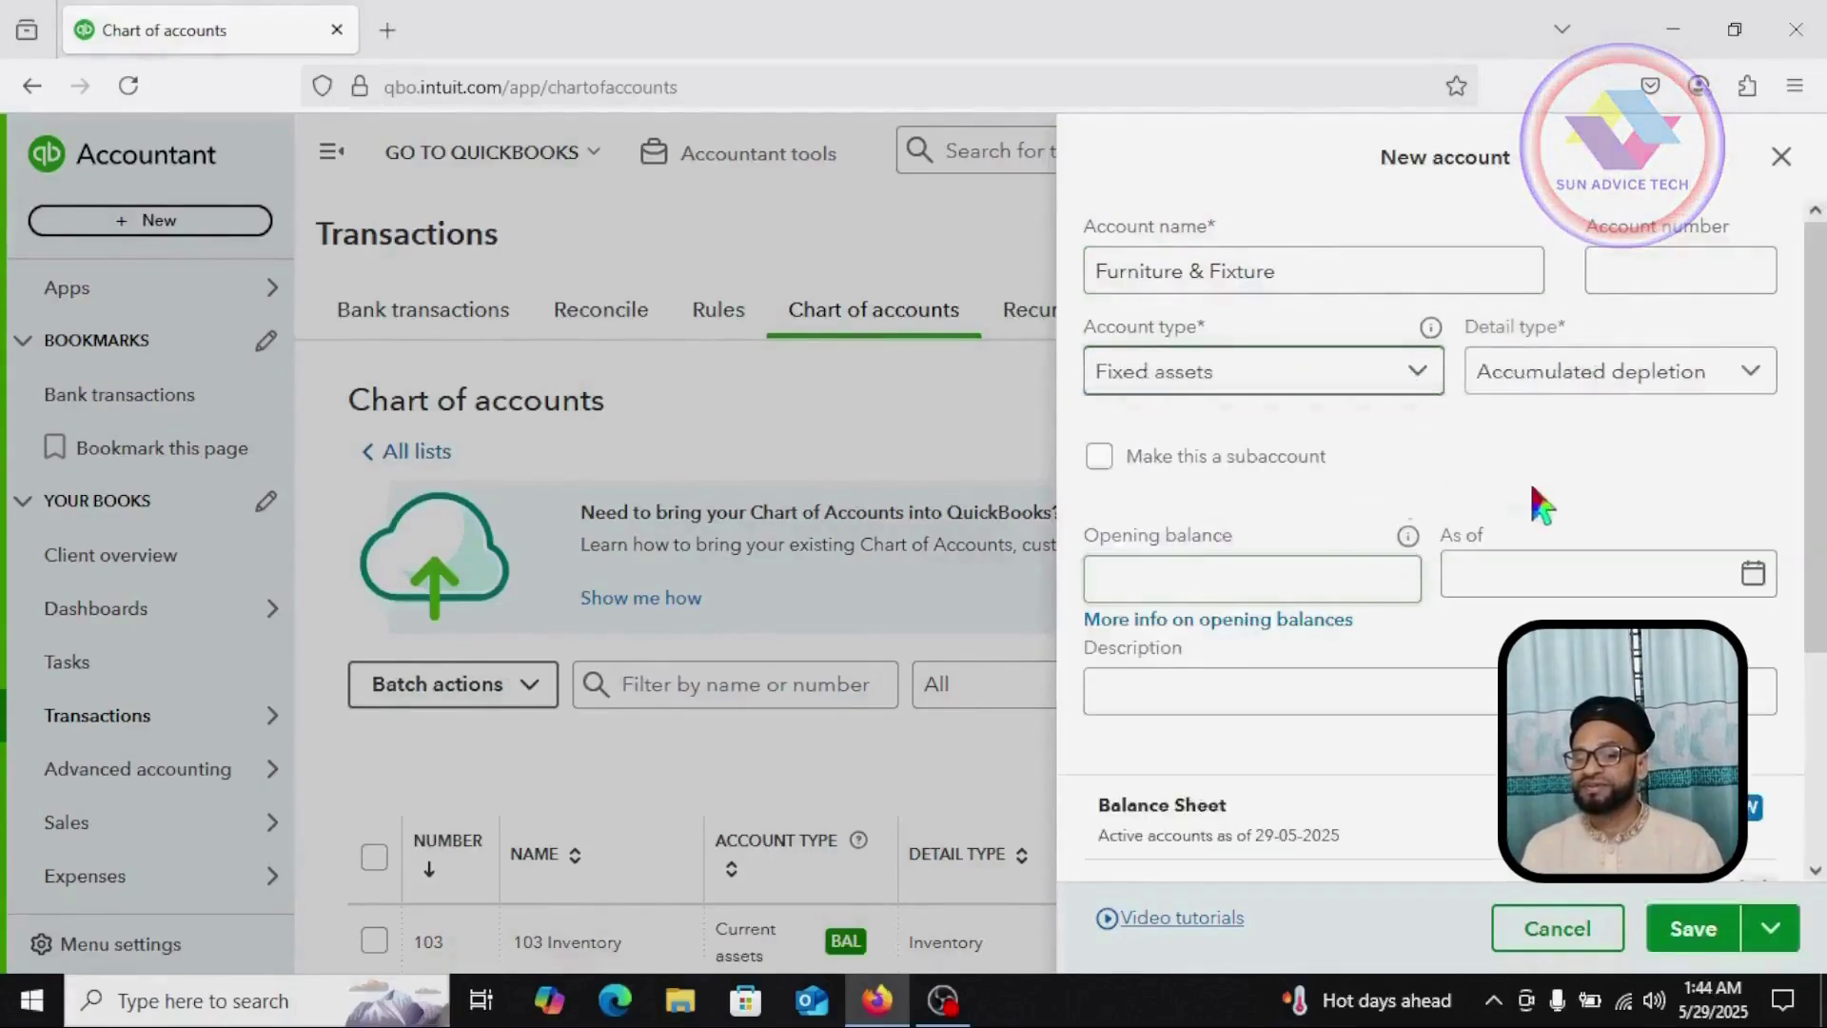
{"action": "left_click", "coordinate": [1751, 379]}
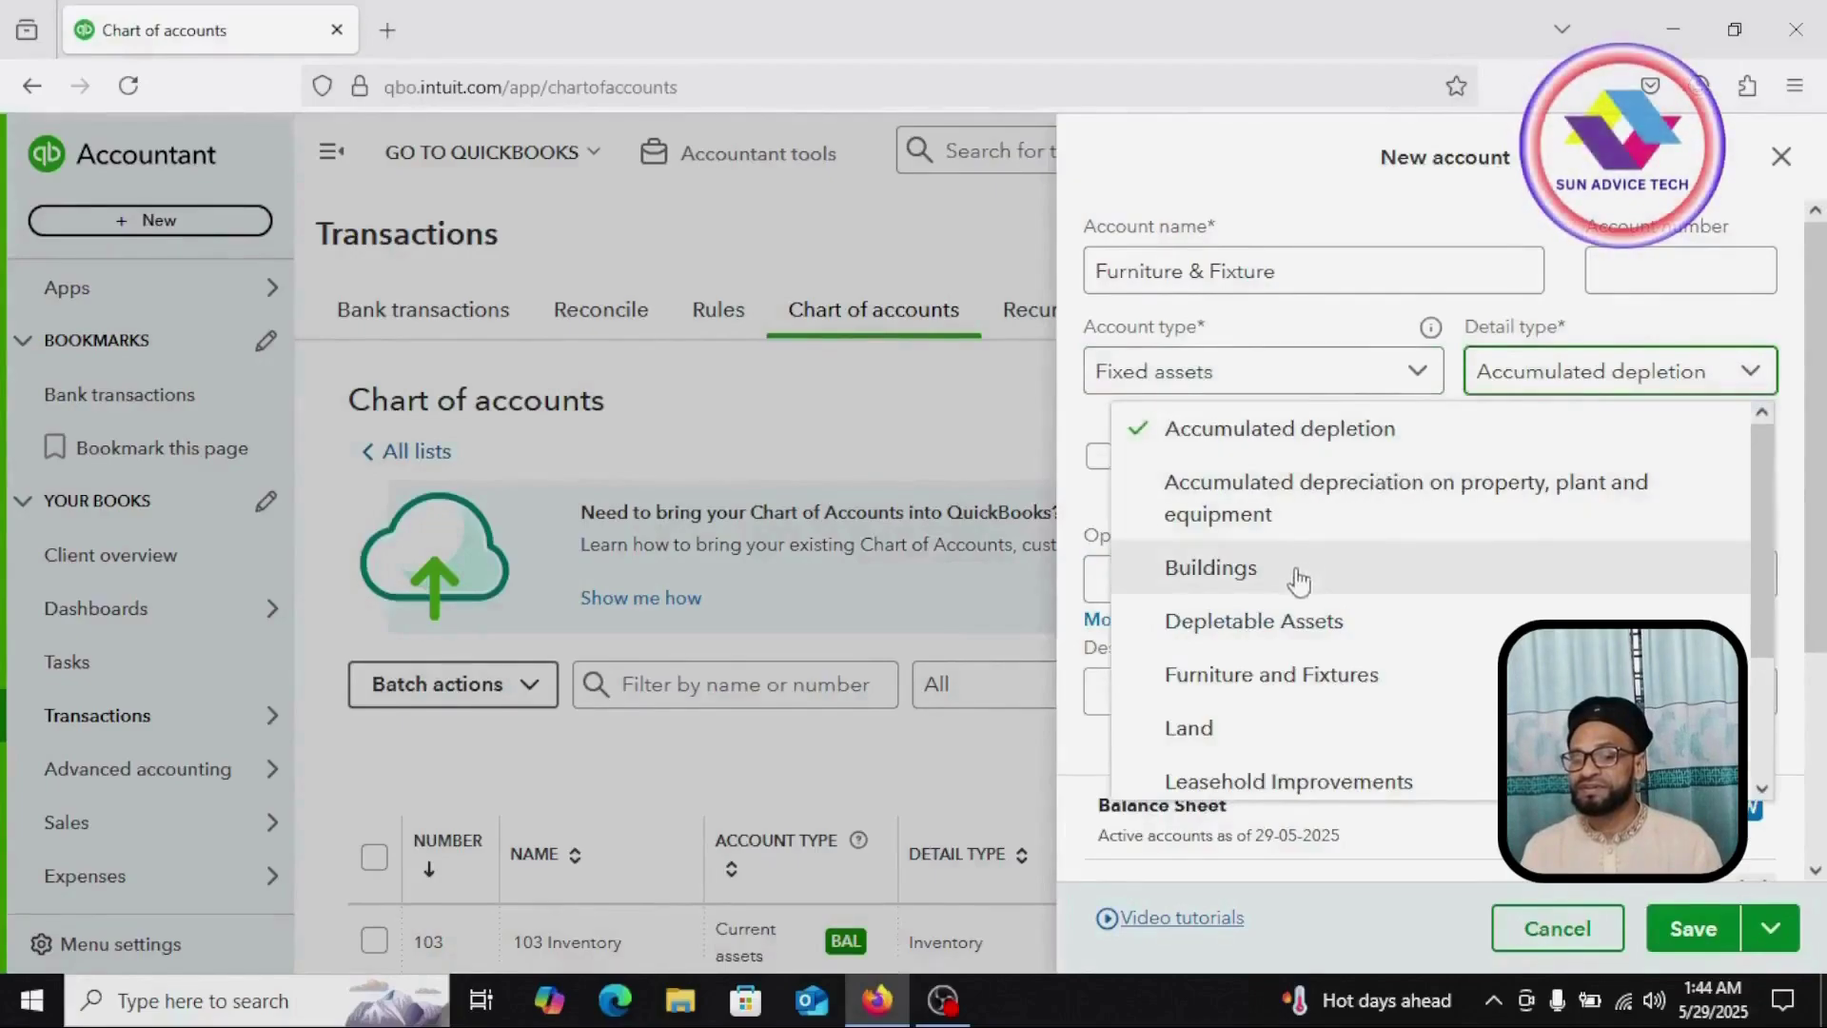
{"action": "left_click", "coordinate": [1294, 685]}
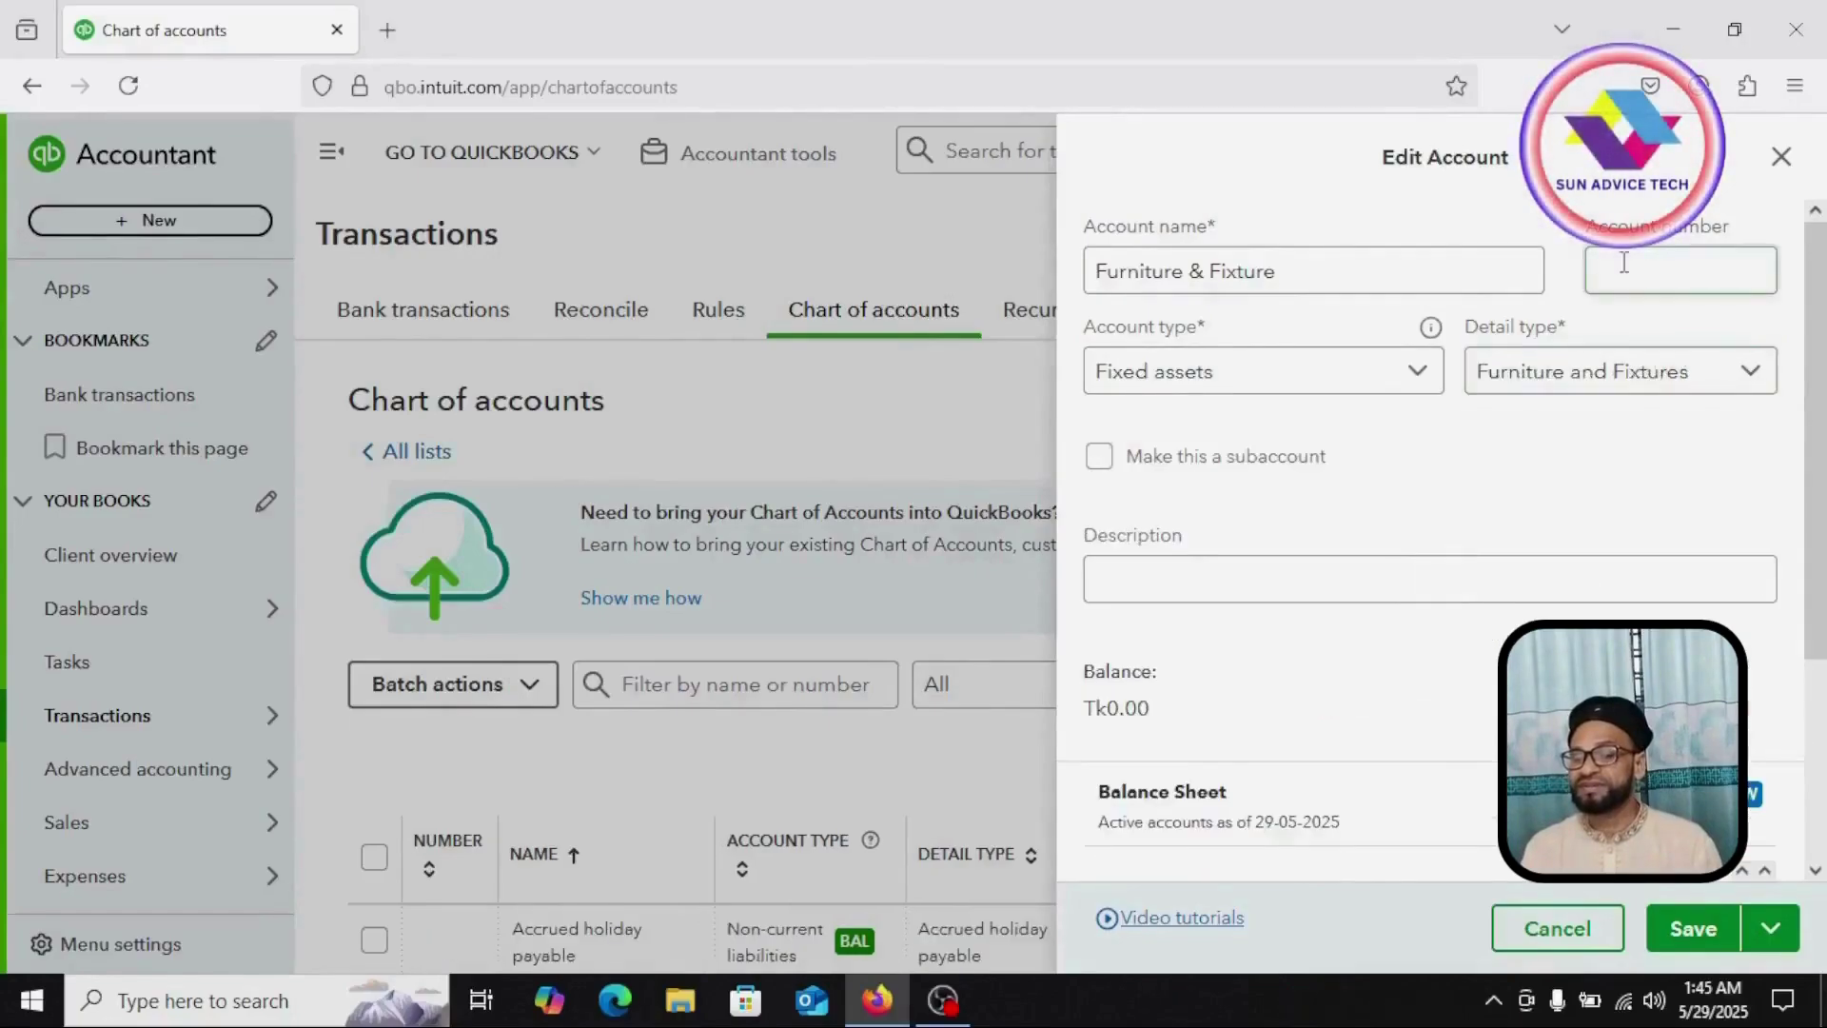
{"action": "left_click", "coordinate": [1628, 267]}
{"action": "type", "text": "151"}
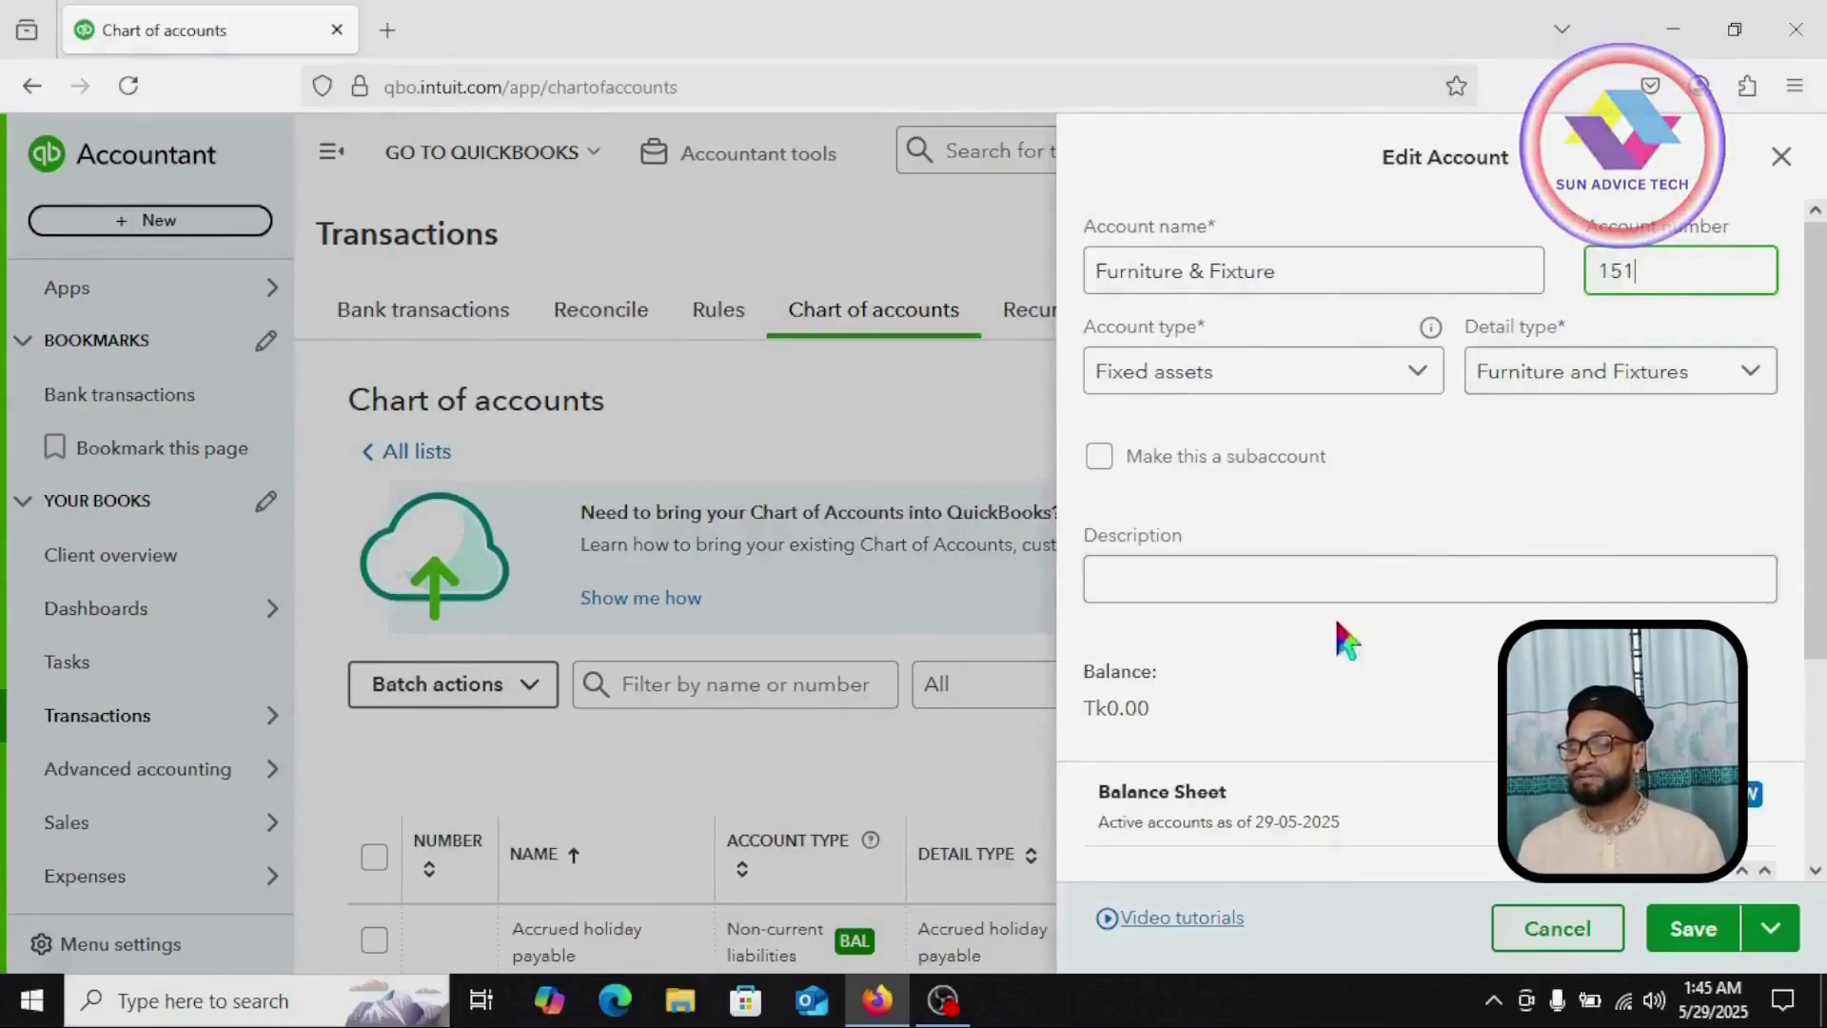
{"action": "left_click", "coordinate": [1699, 937]}
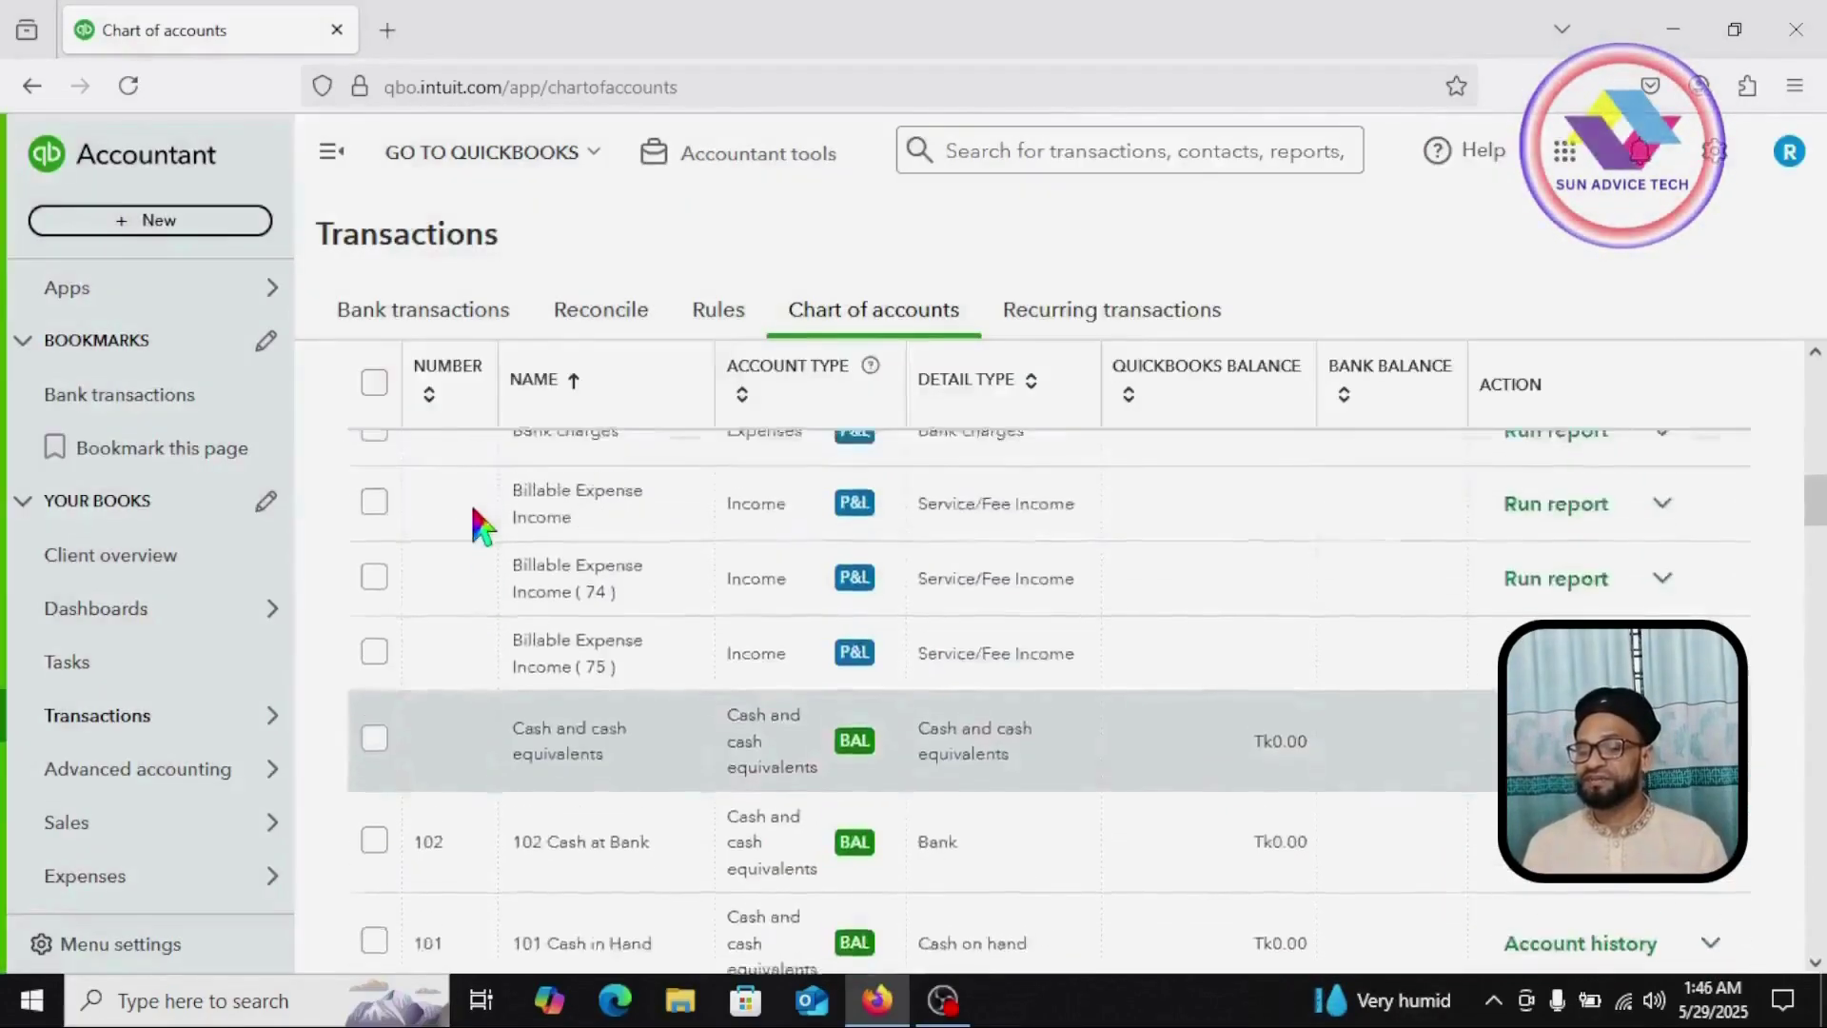
Step: Return to the top of the chart of accounts and begin a new account
{"action": "scroll", "coordinate": [470, 501], "scroll_direction": "up", "scroll_amount": 10}
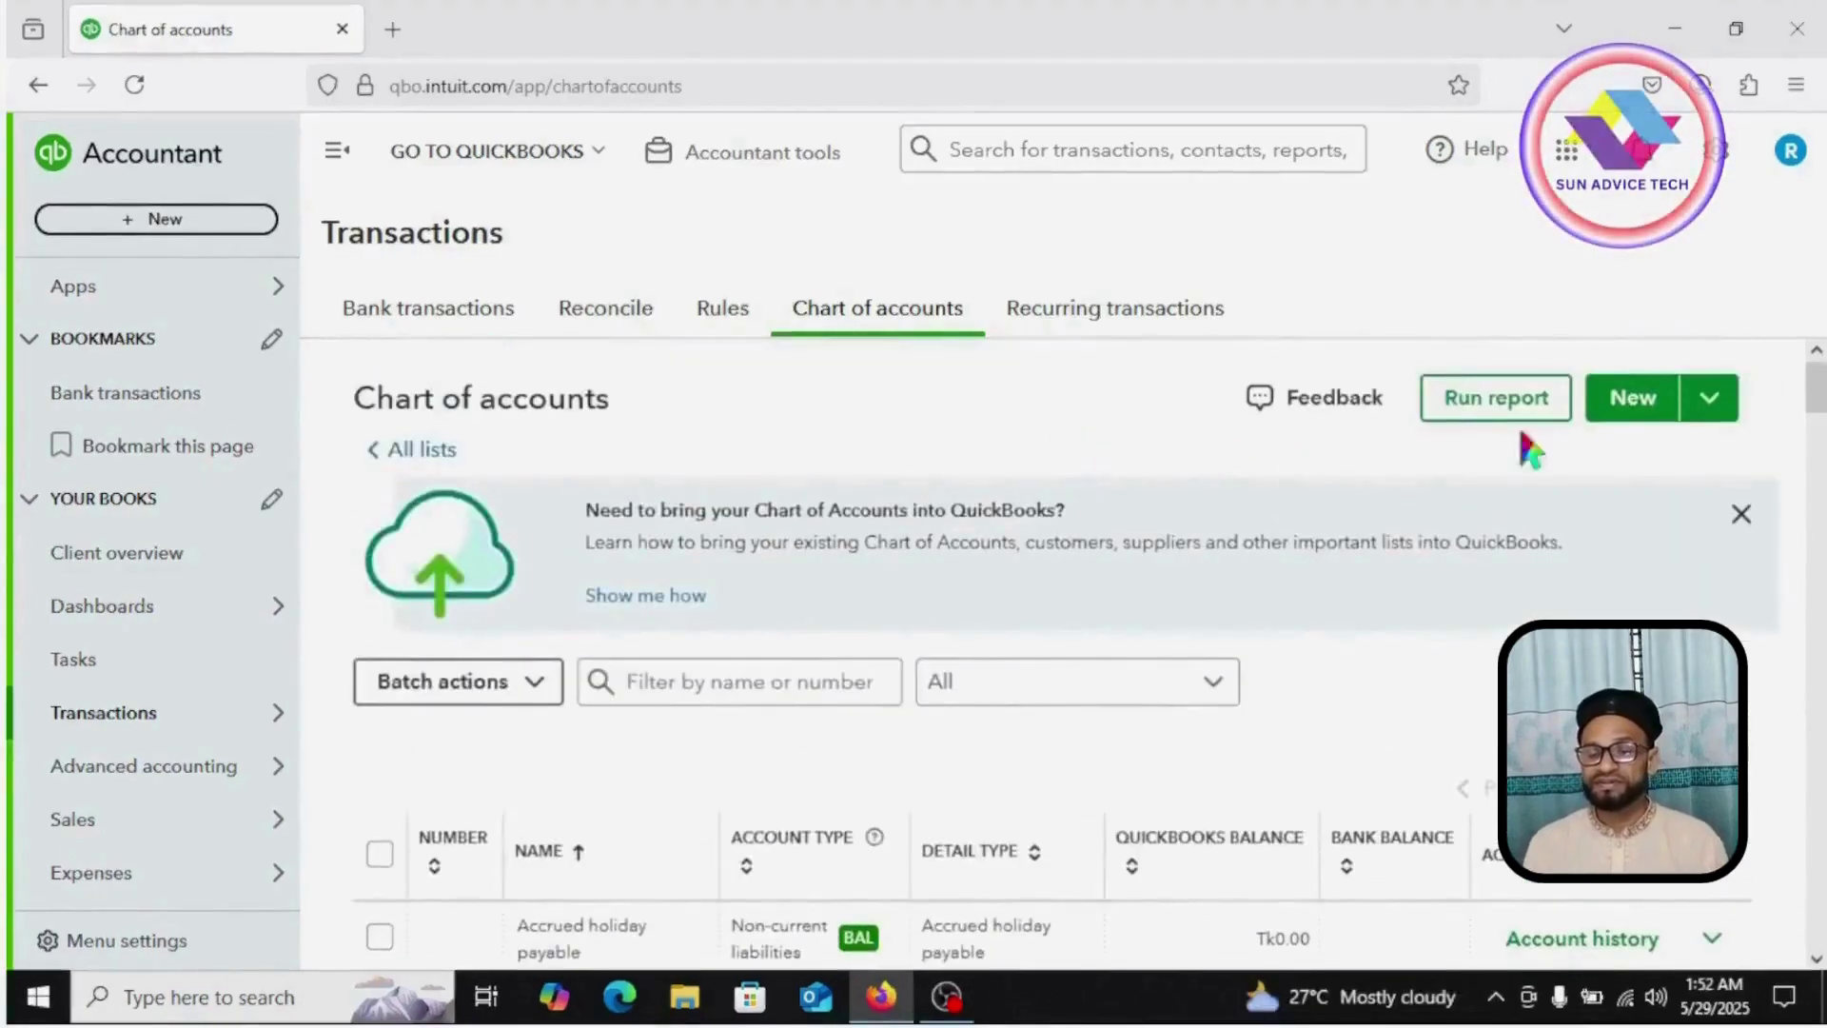
{"action": "left_click", "coordinate": [1615, 407]}
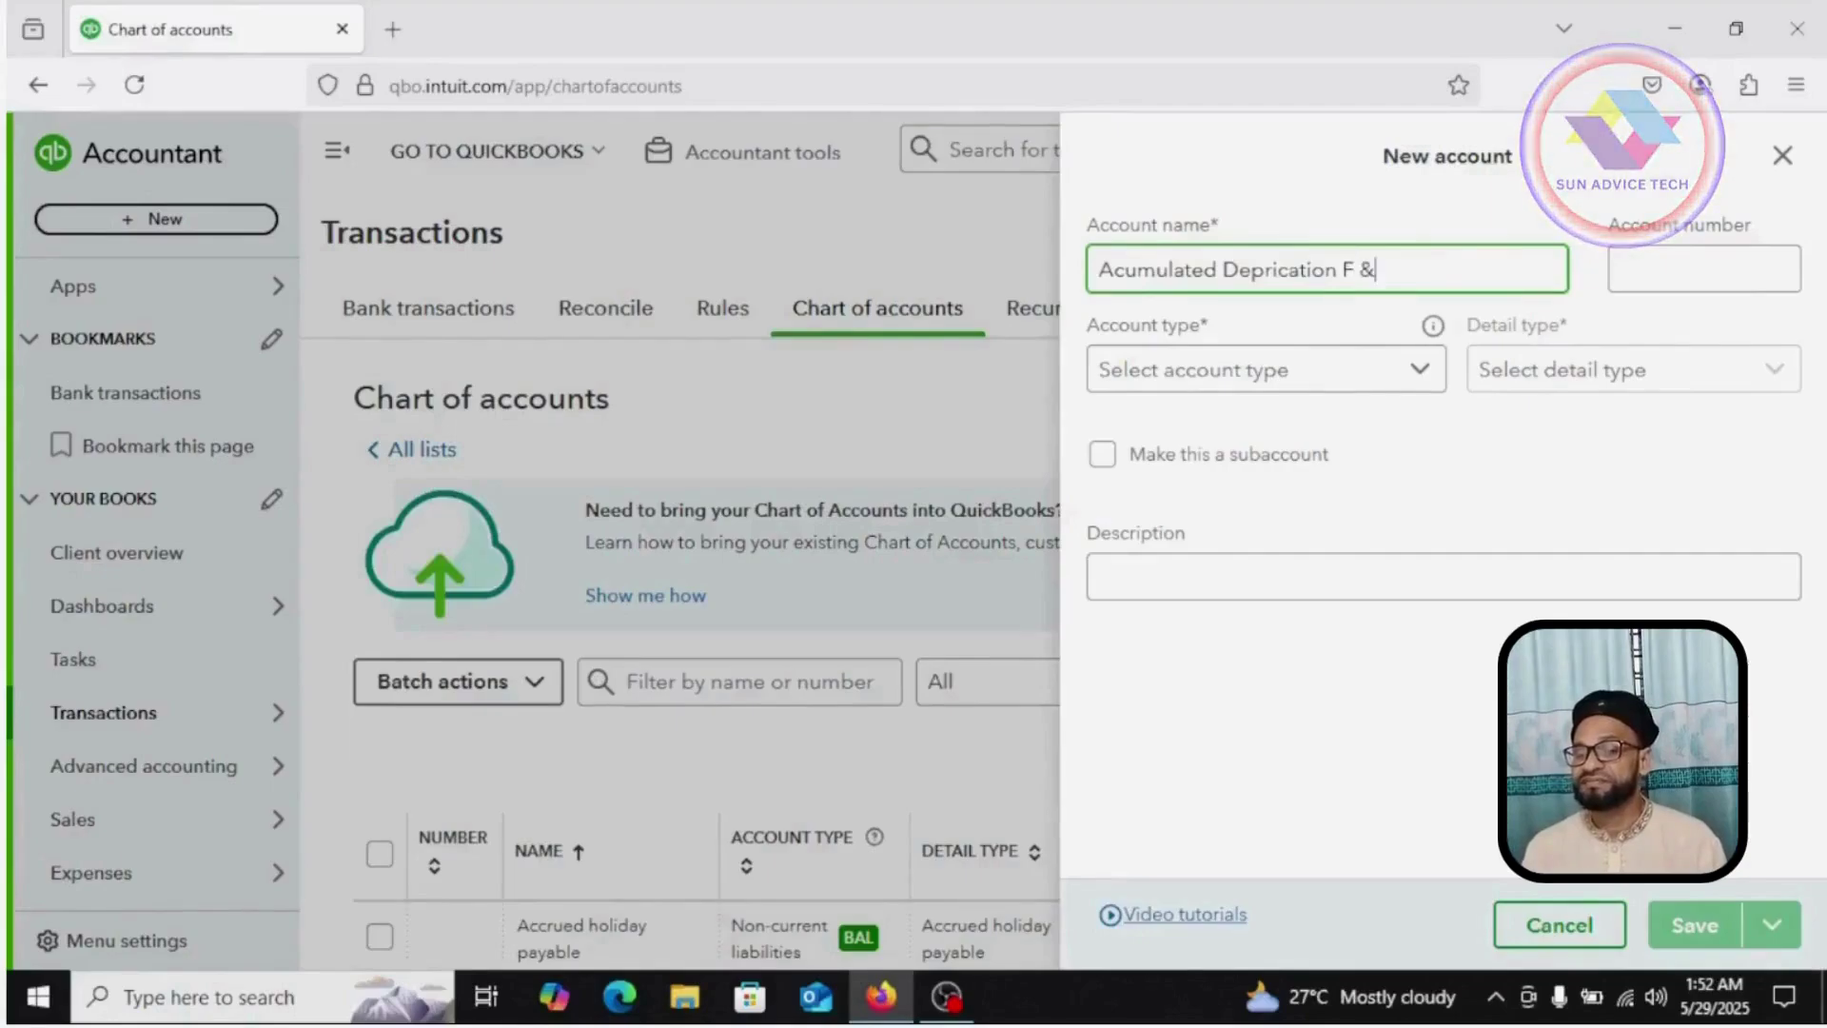
Step: Save it as number 152, Fixed assets, accumulated depreciation detail, subaccount of 151 Furniture & Fixture
{"action": "left_click", "coordinate": [1725, 272]}
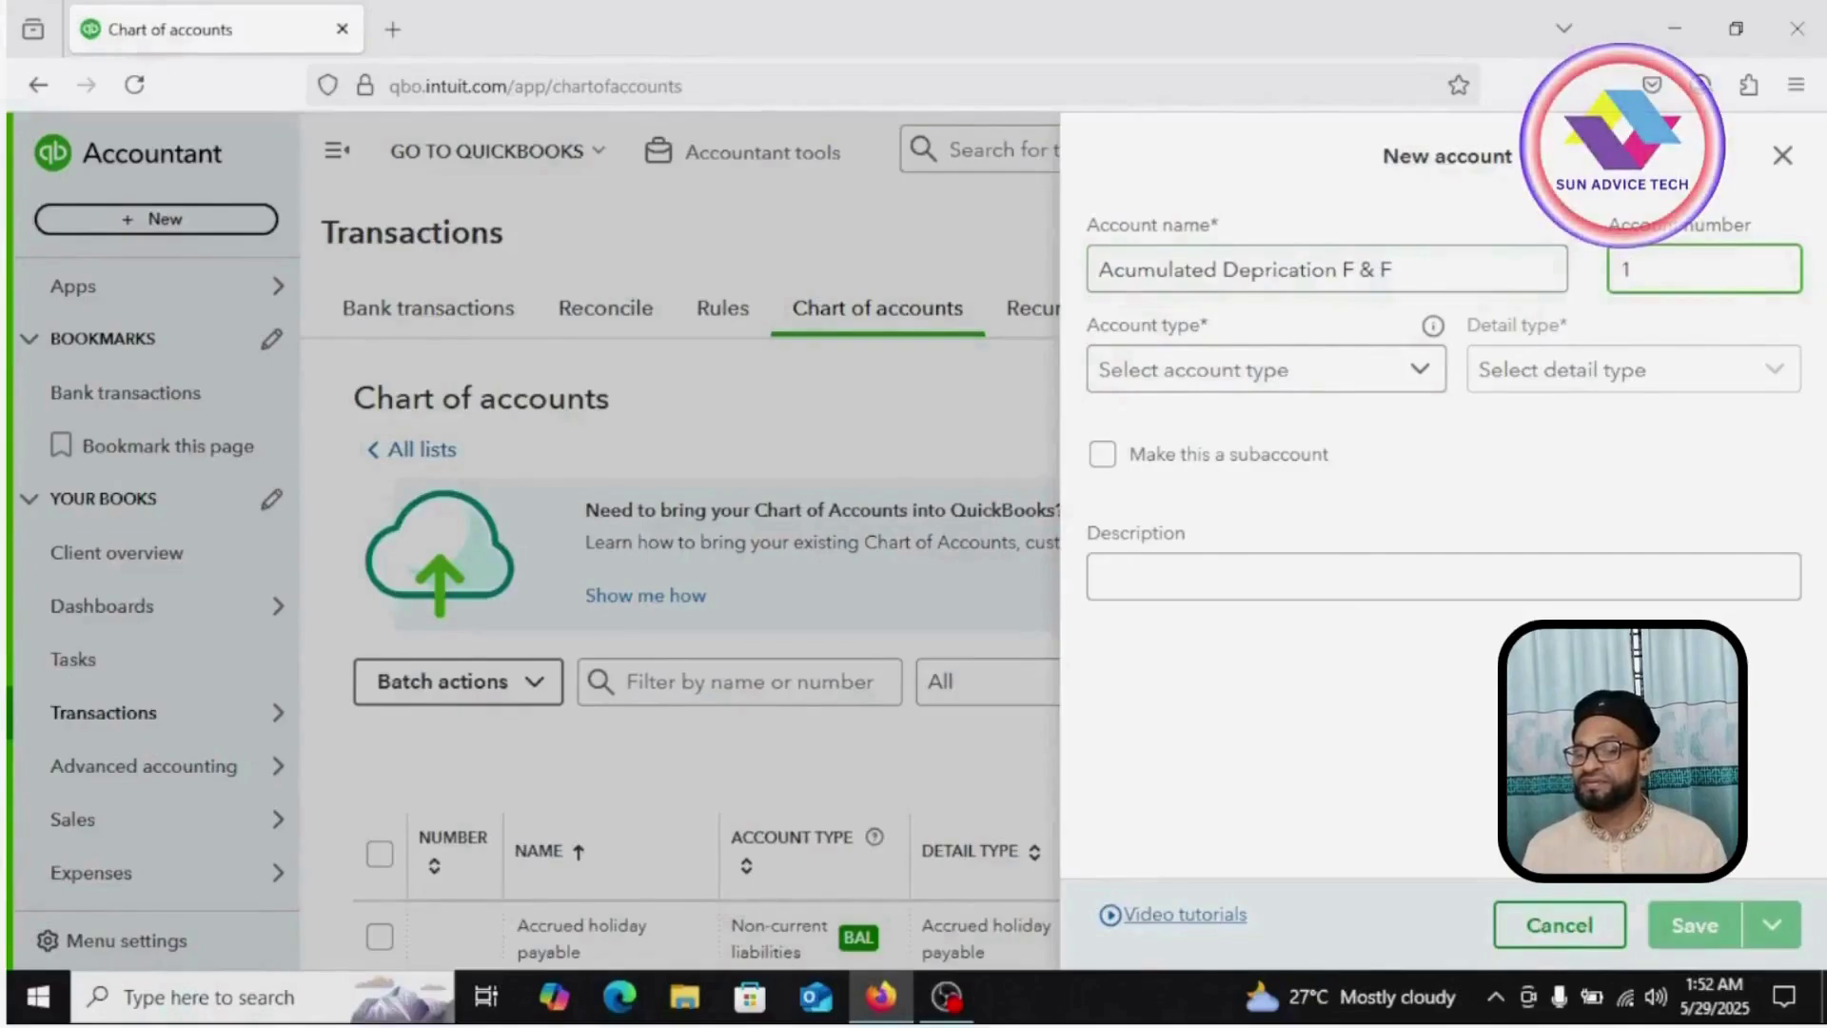
{"action": "type", "text": "152"}
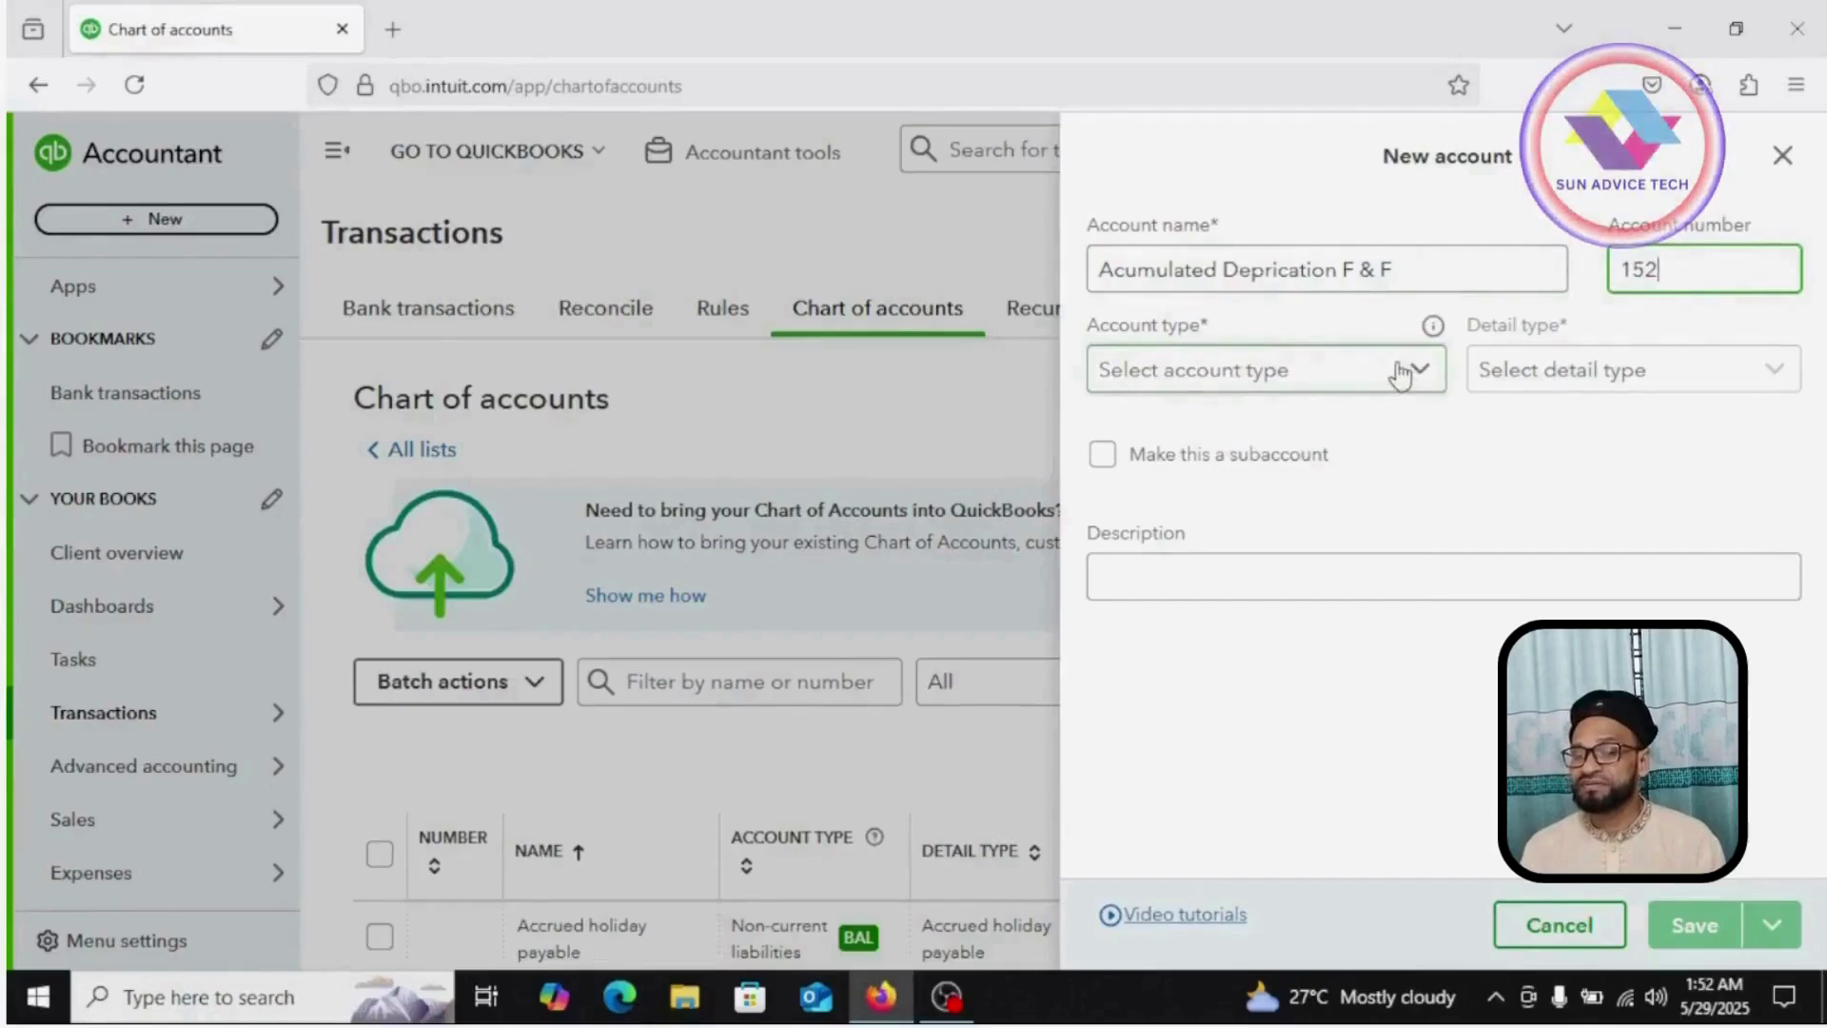
{"action": "left_click", "coordinate": [1400, 374]}
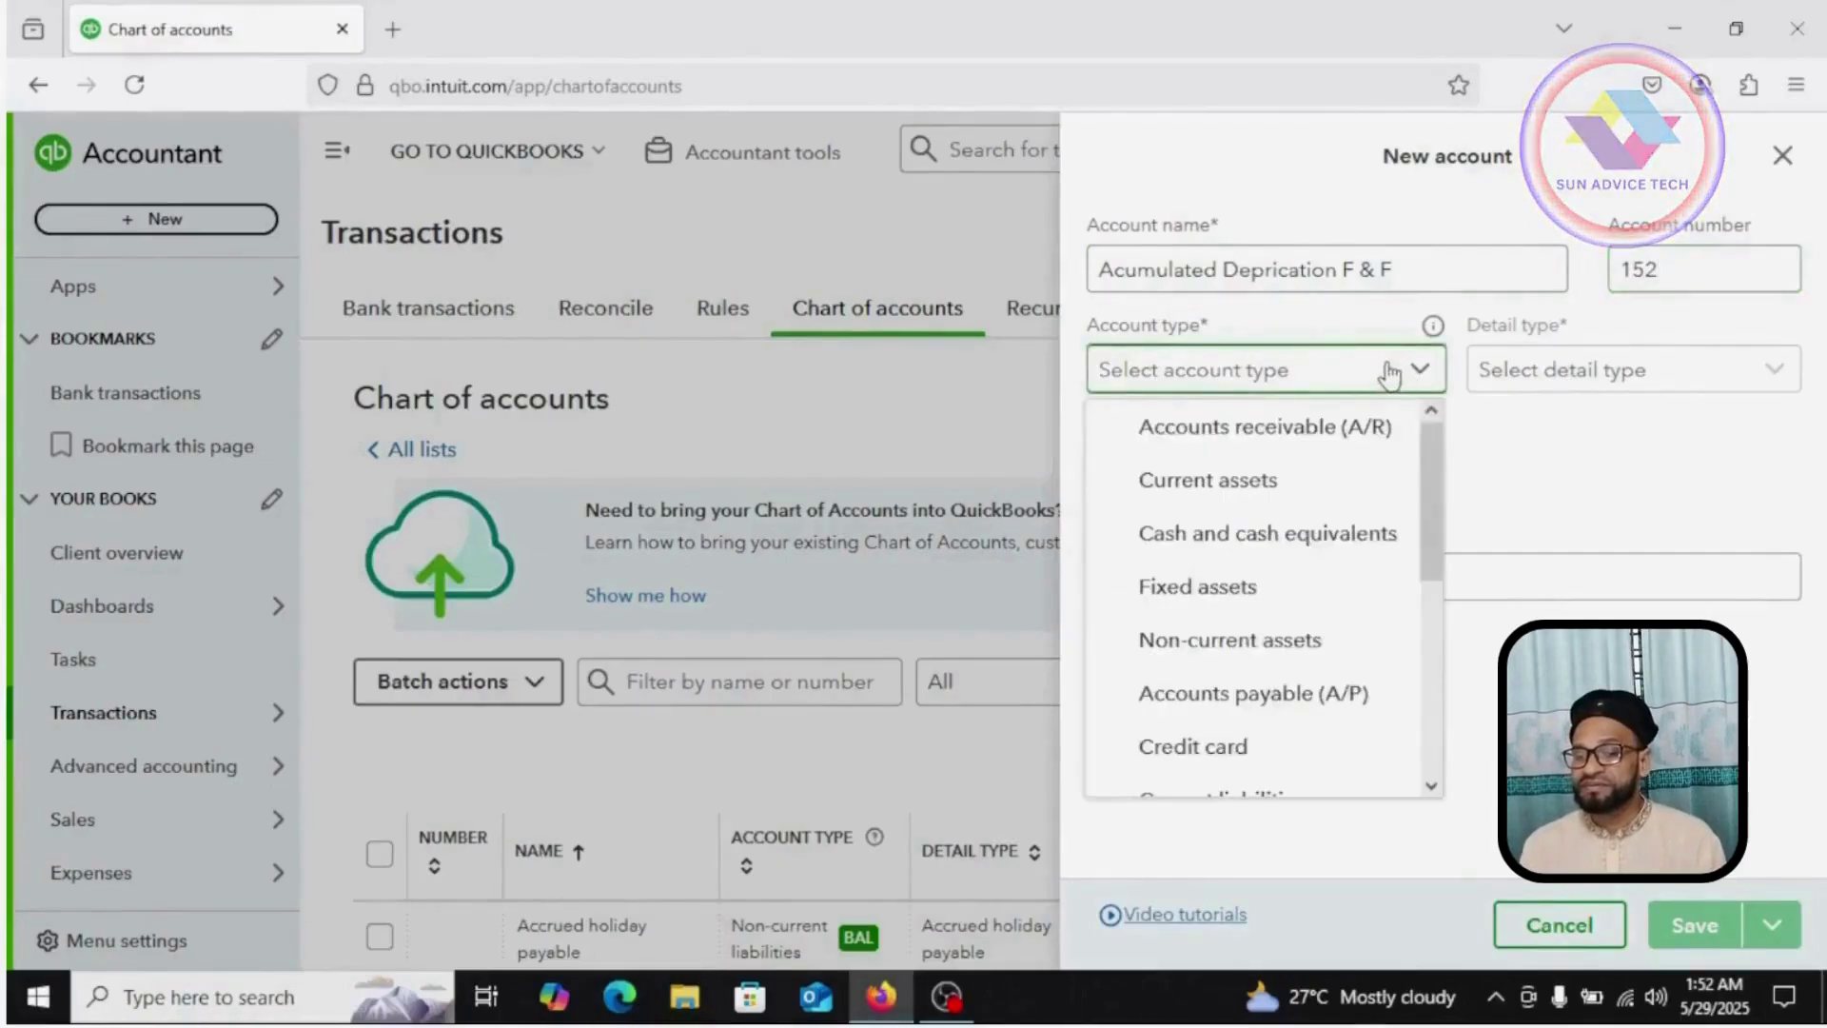
{"action": "left_click", "coordinate": [1227, 588]}
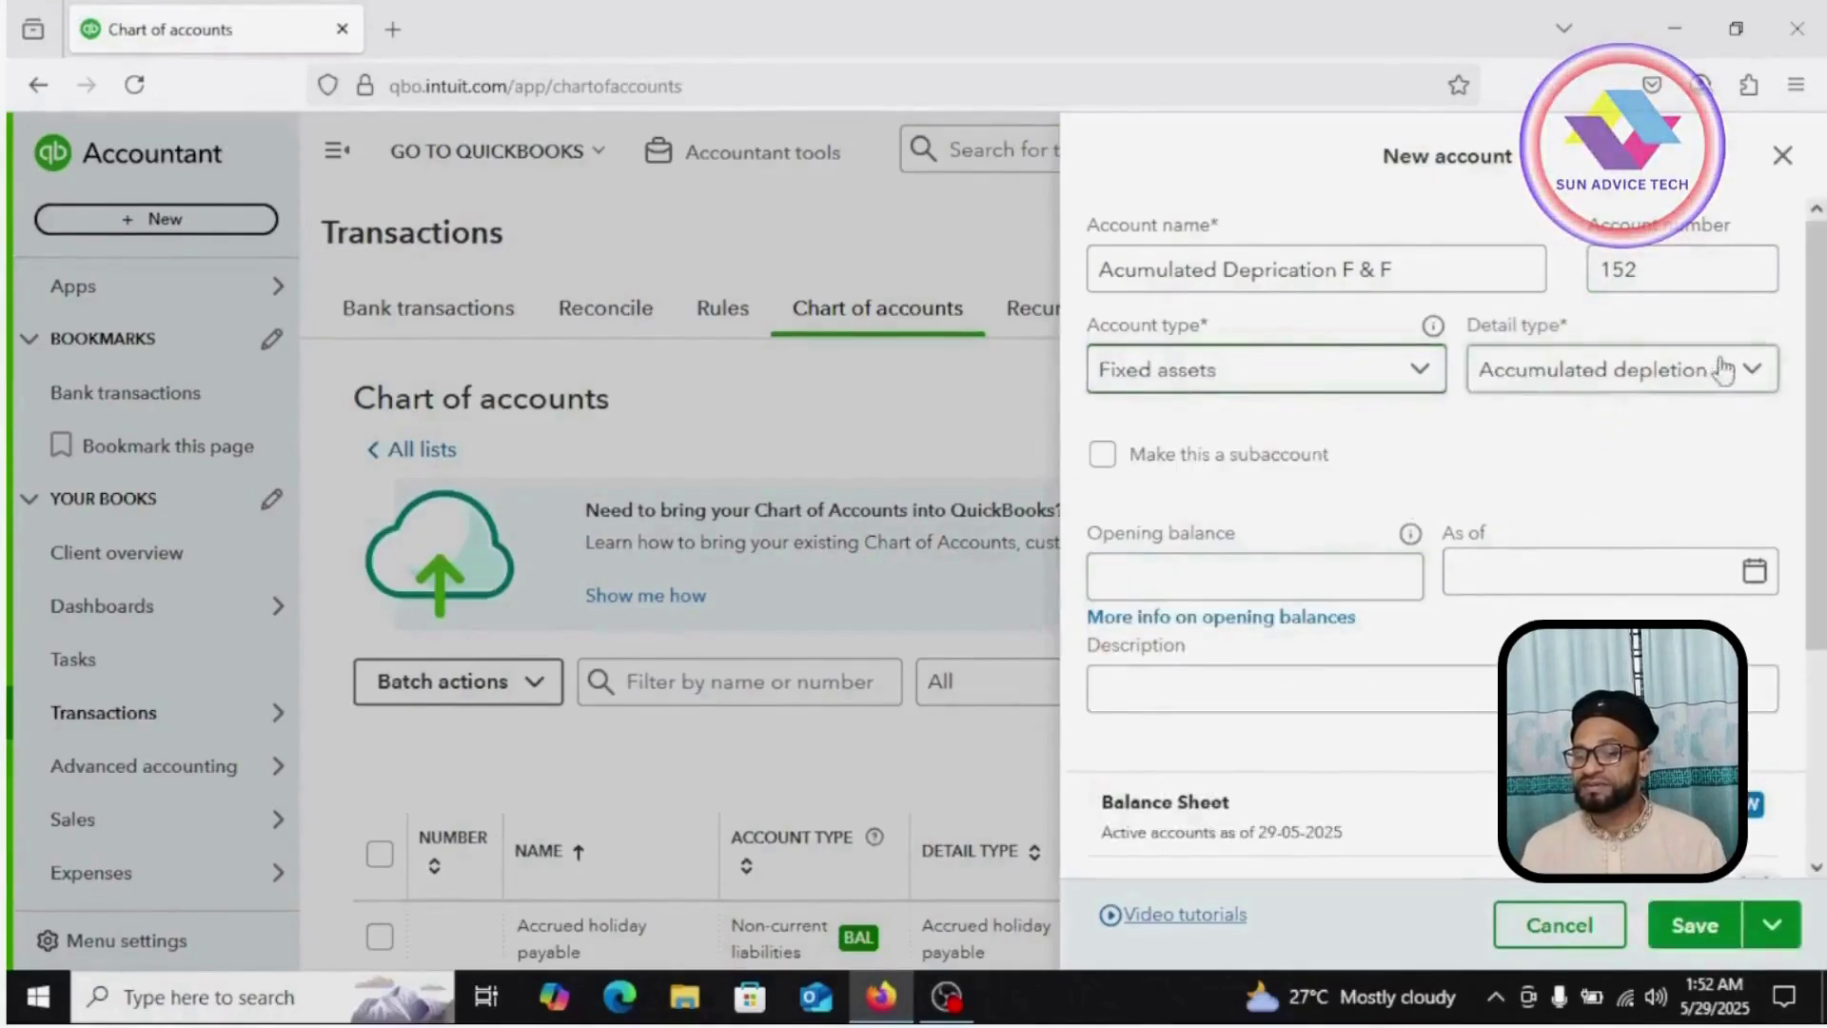
{"action": "left_click", "coordinate": [1751, 369]}
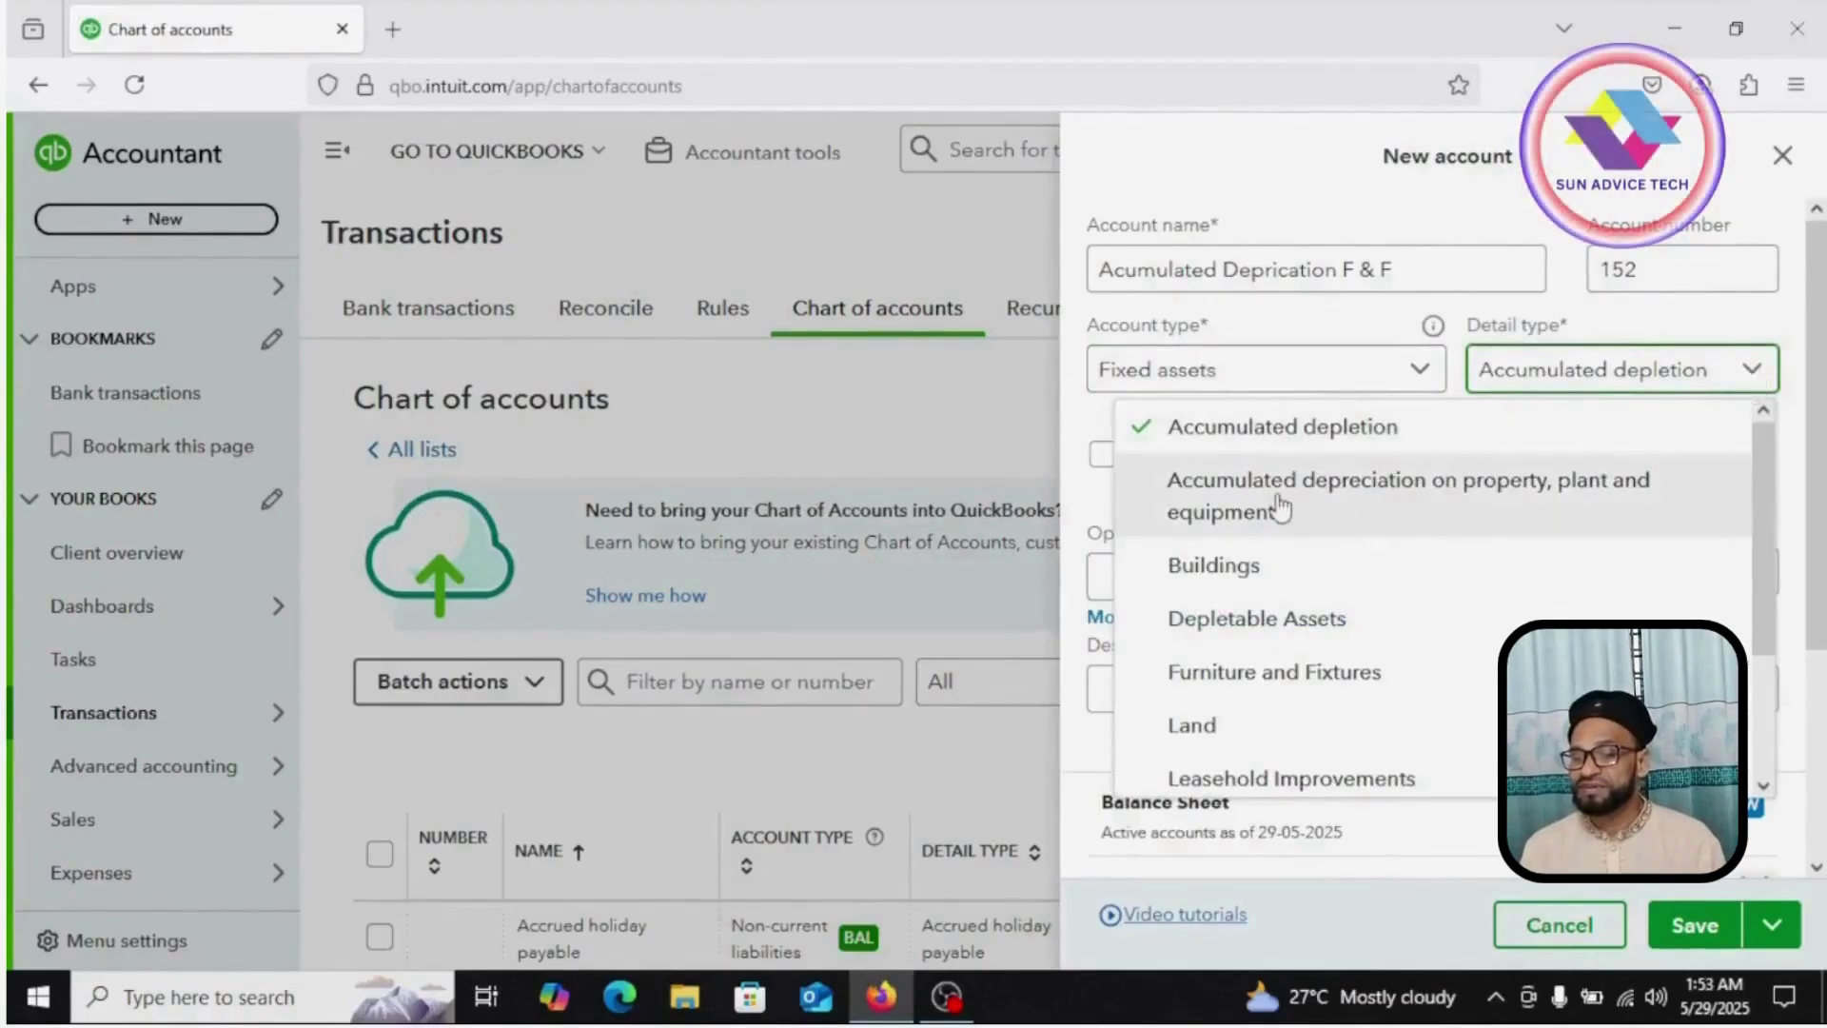
{"action": "left_click", "coordinate": [1546, 509]}
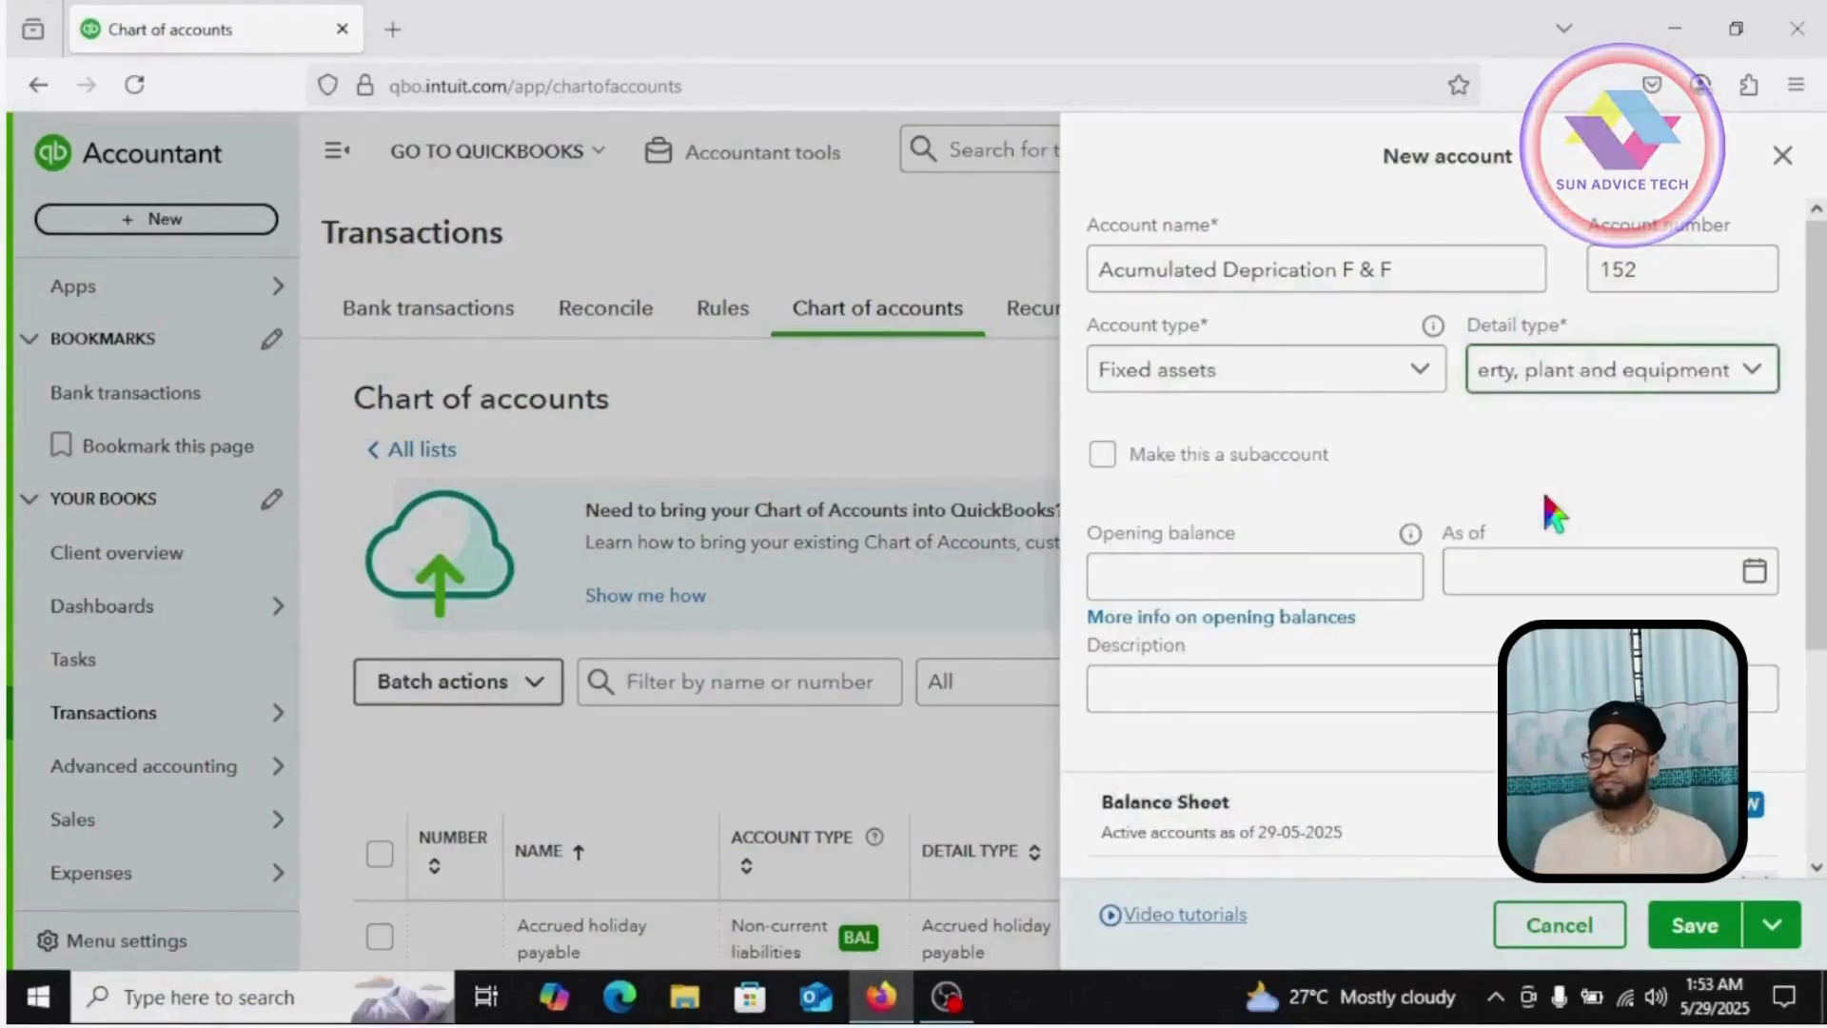
{"action": "left_click", "coordinate": [1100, 459]}
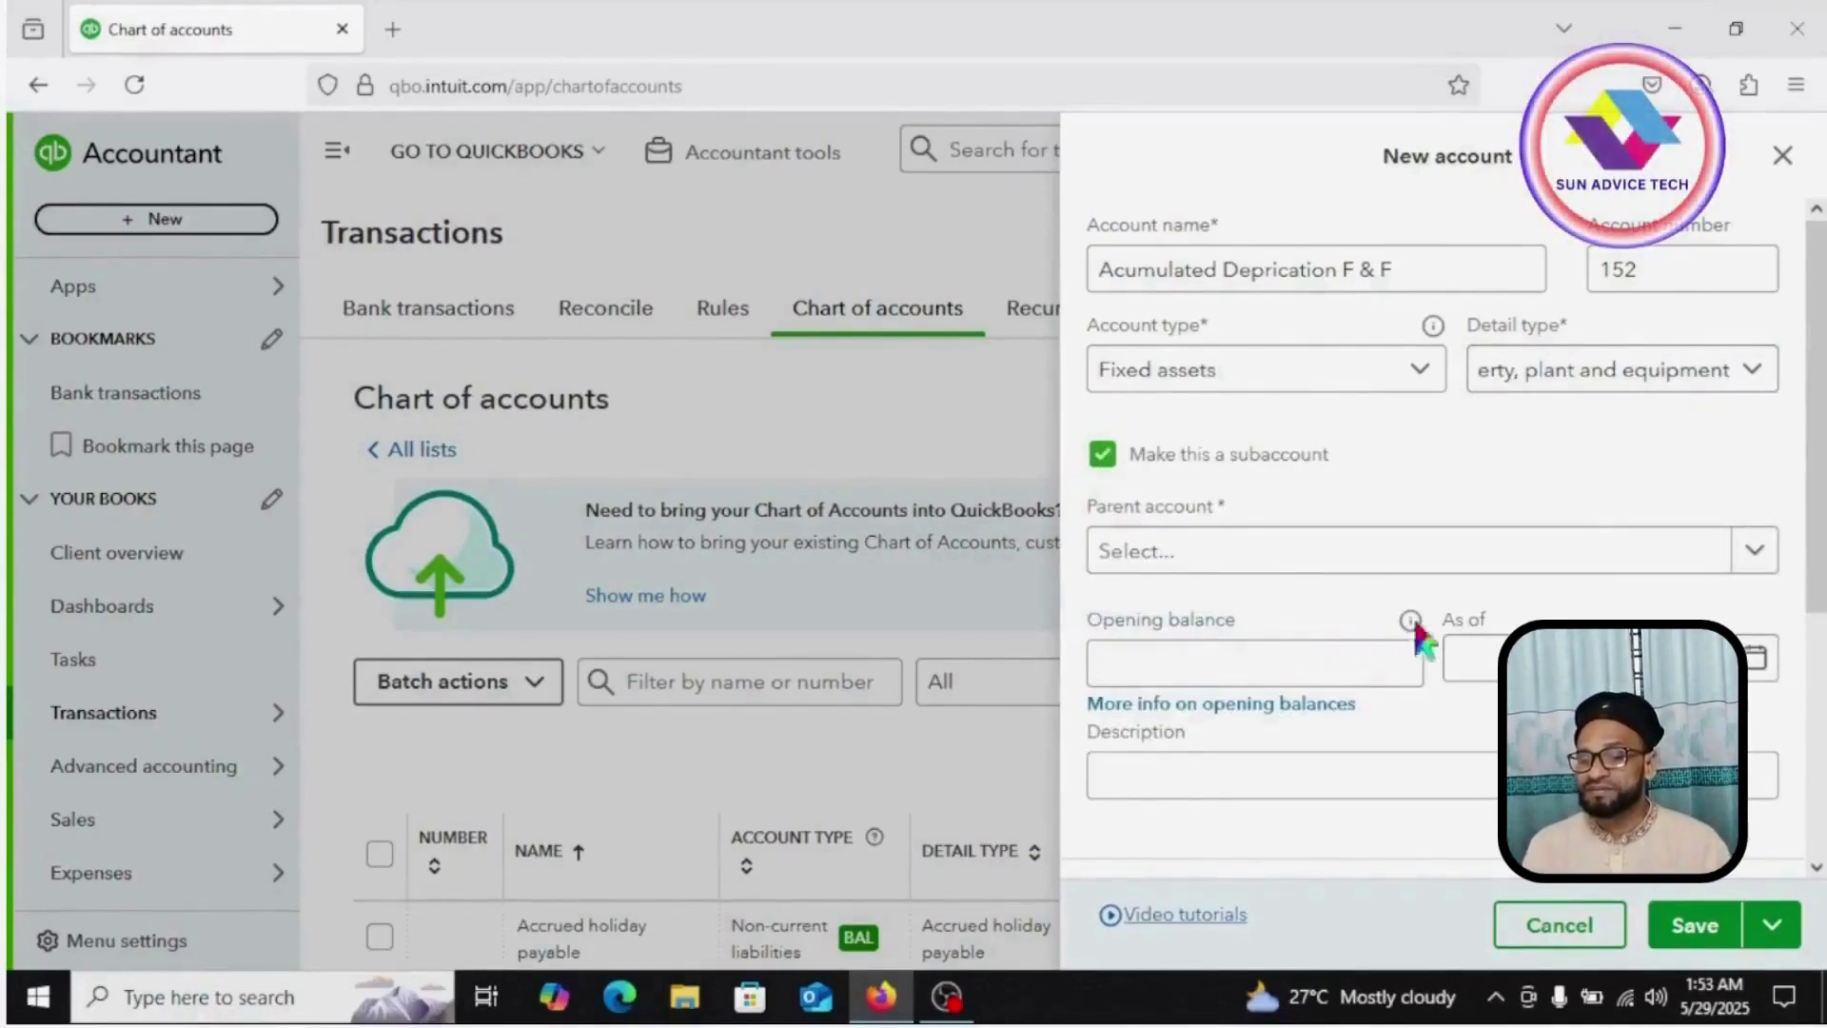
{"action": "left_click", "coordinate": [1752, 552]}
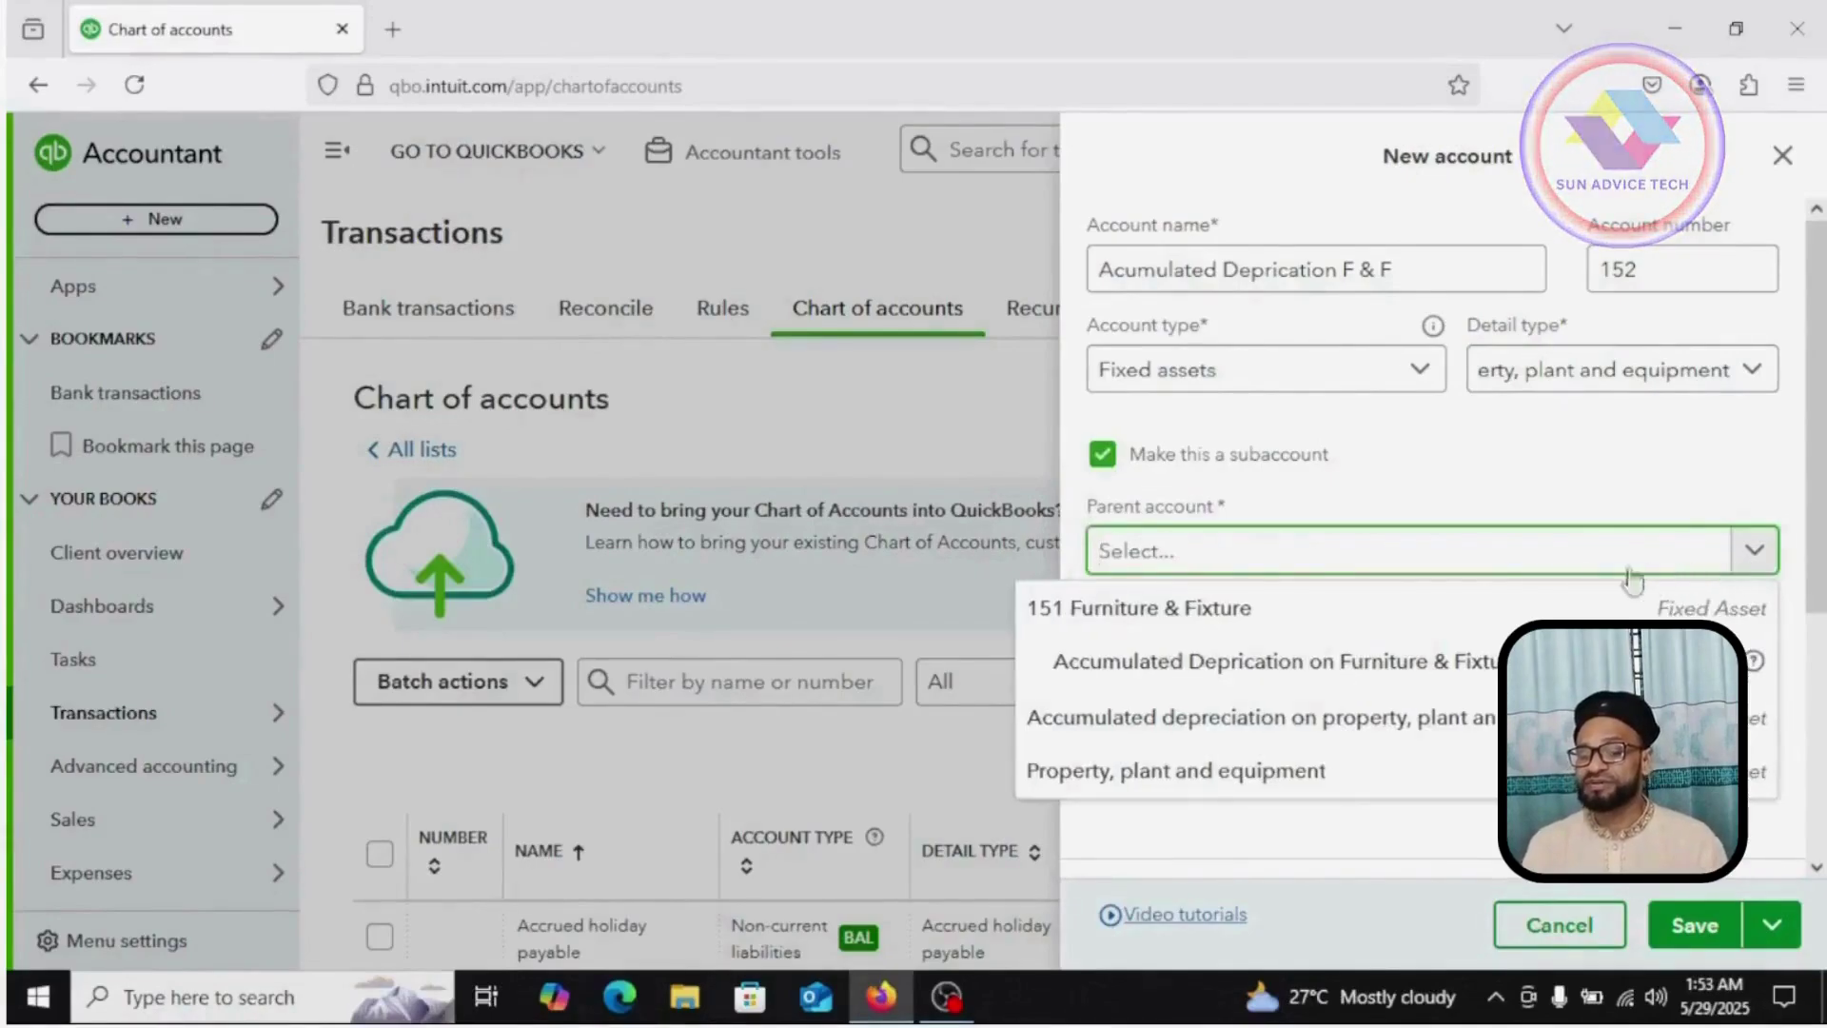
{"action": "left_click", "coordinate": [1115, 611]}
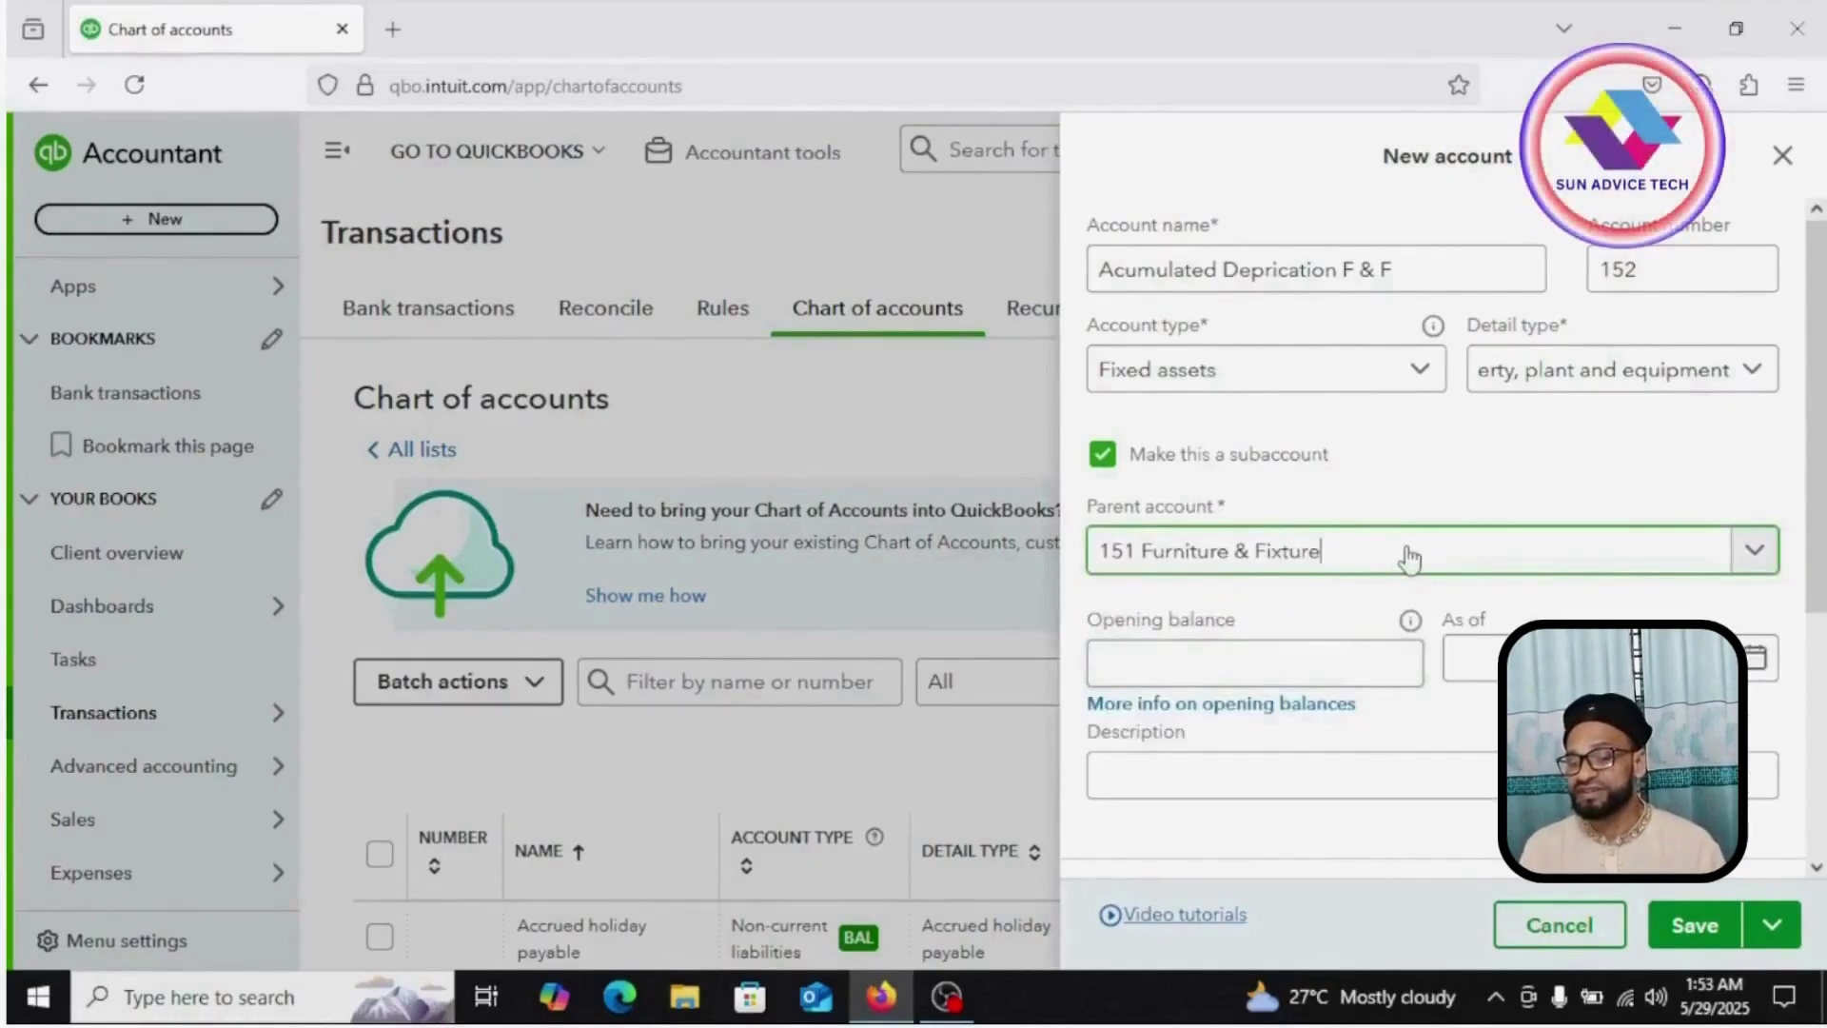
{"action": "left_click", "coordinate": [1732, 919]}
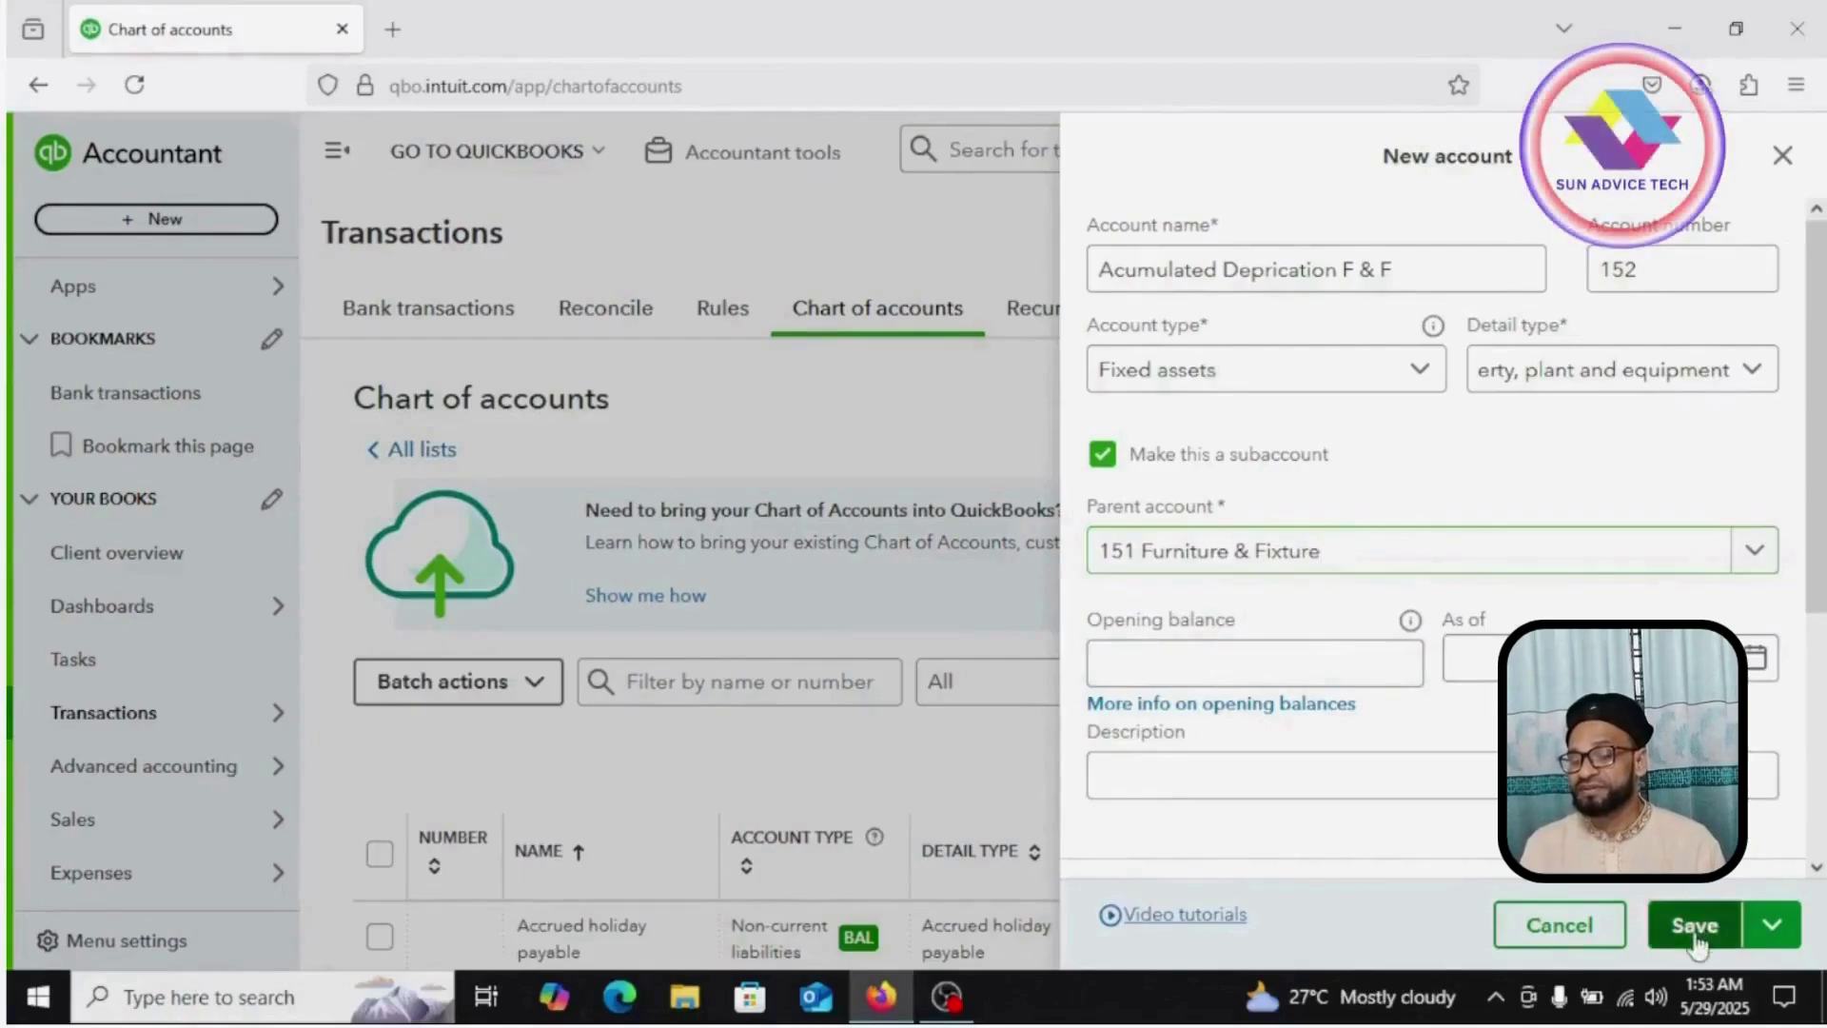
Step: Scroll the chart of accounts to check the new accounts 151 and 152, then return to the top
{"action": "scroll", "coordinate": [645, 595], "scroll_direction": "down", "scroll_amount": 1}
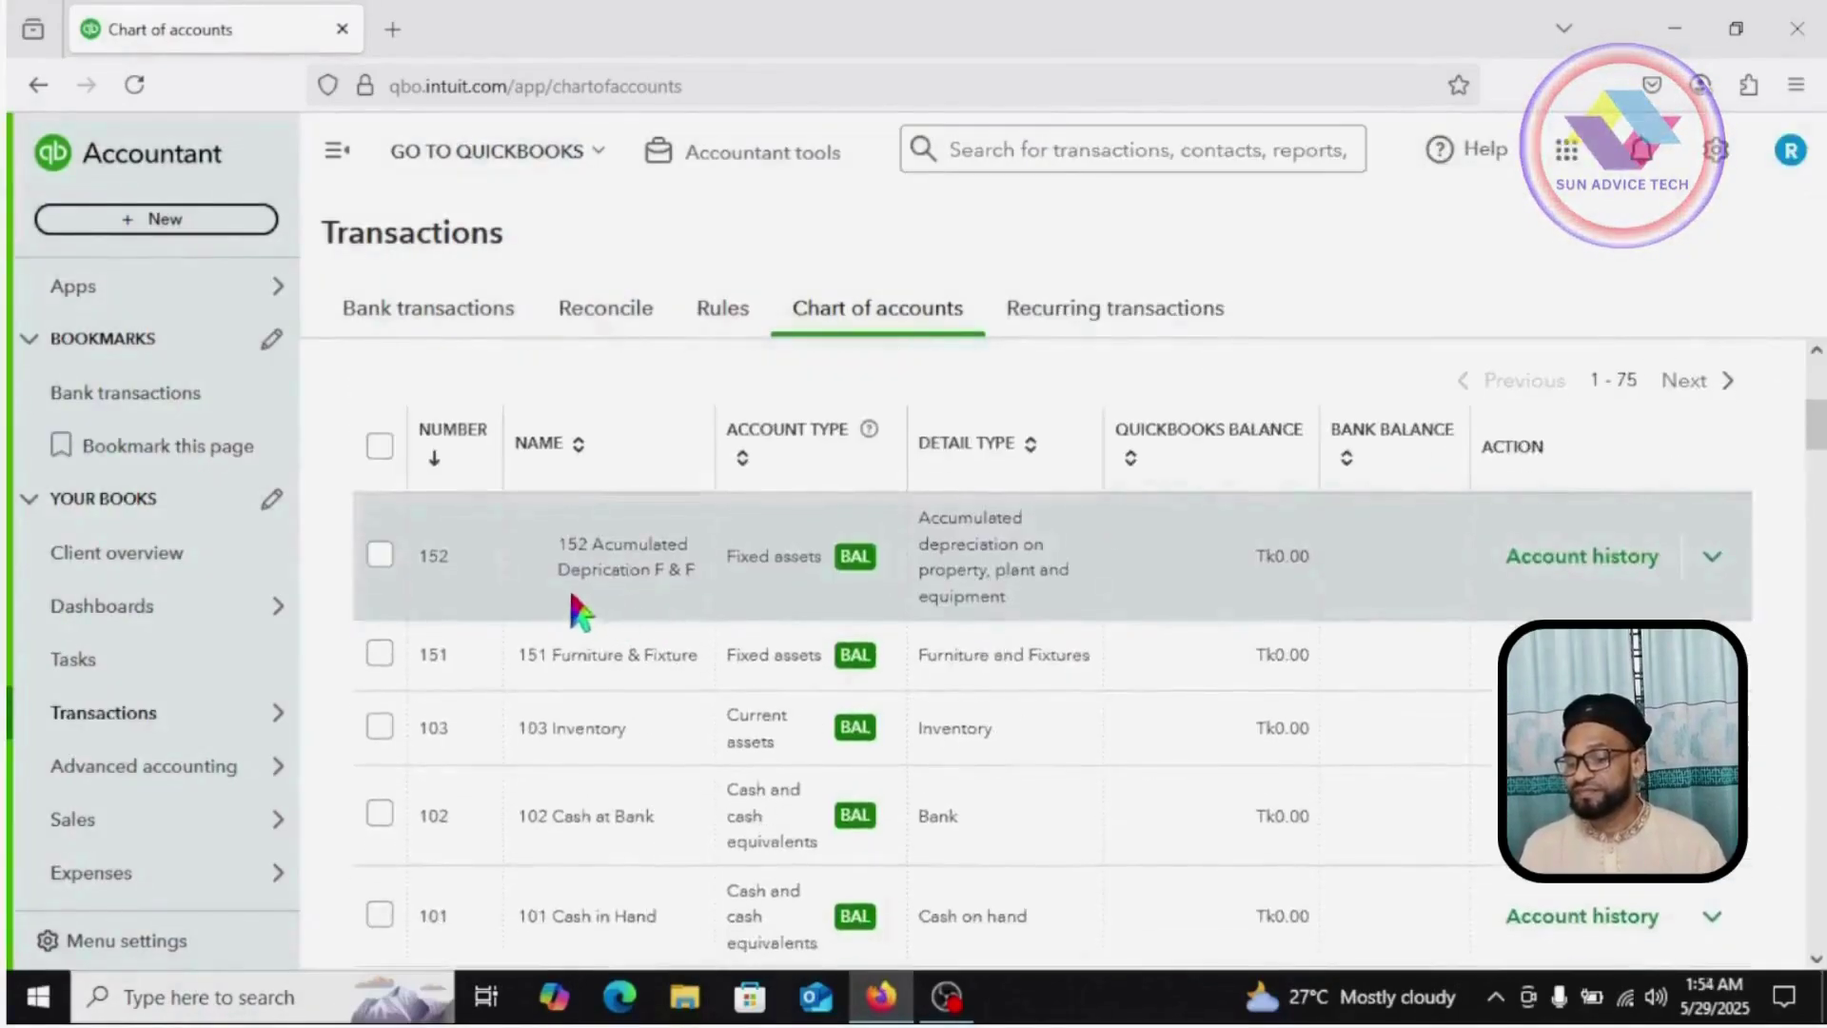
{"action": "scroll", "coordinate": [642, 774], "scroll_direction": "down", "scroll_amount": 1}
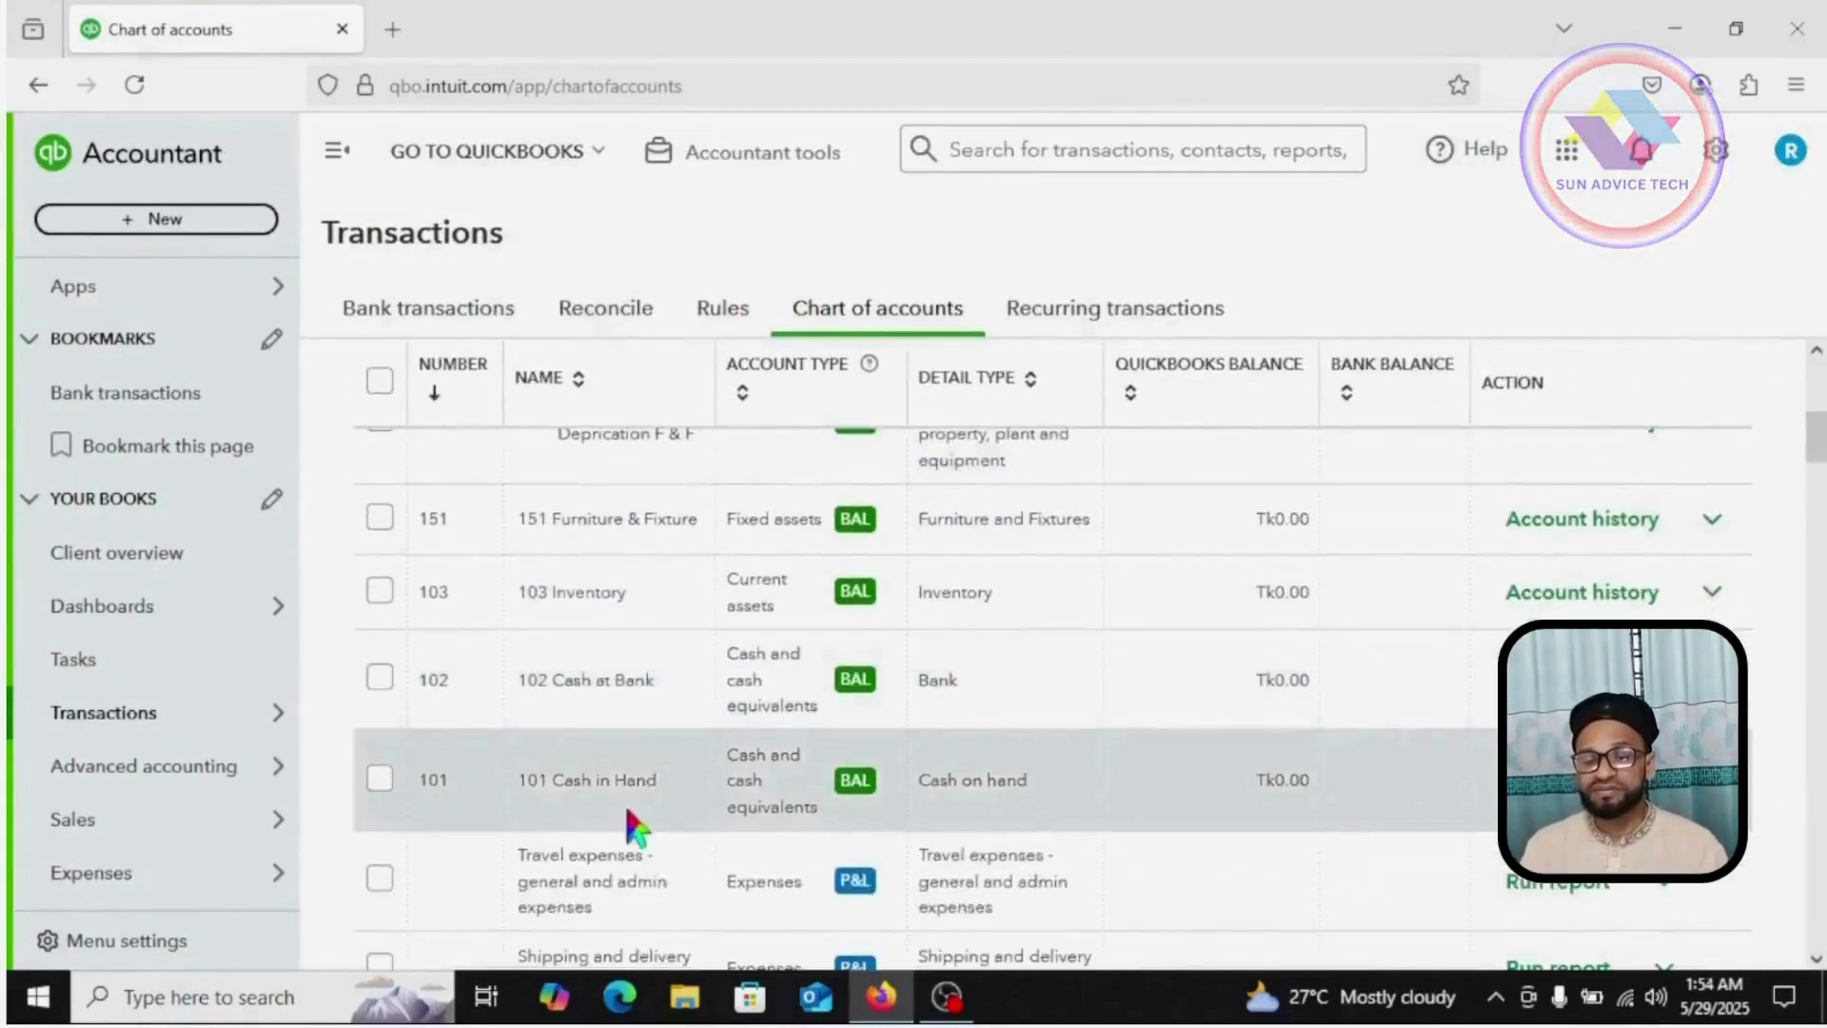
{"action": "scroll", "coordinate": [666, 523], "scroll_direction": "up", "scroll_amount": 4}
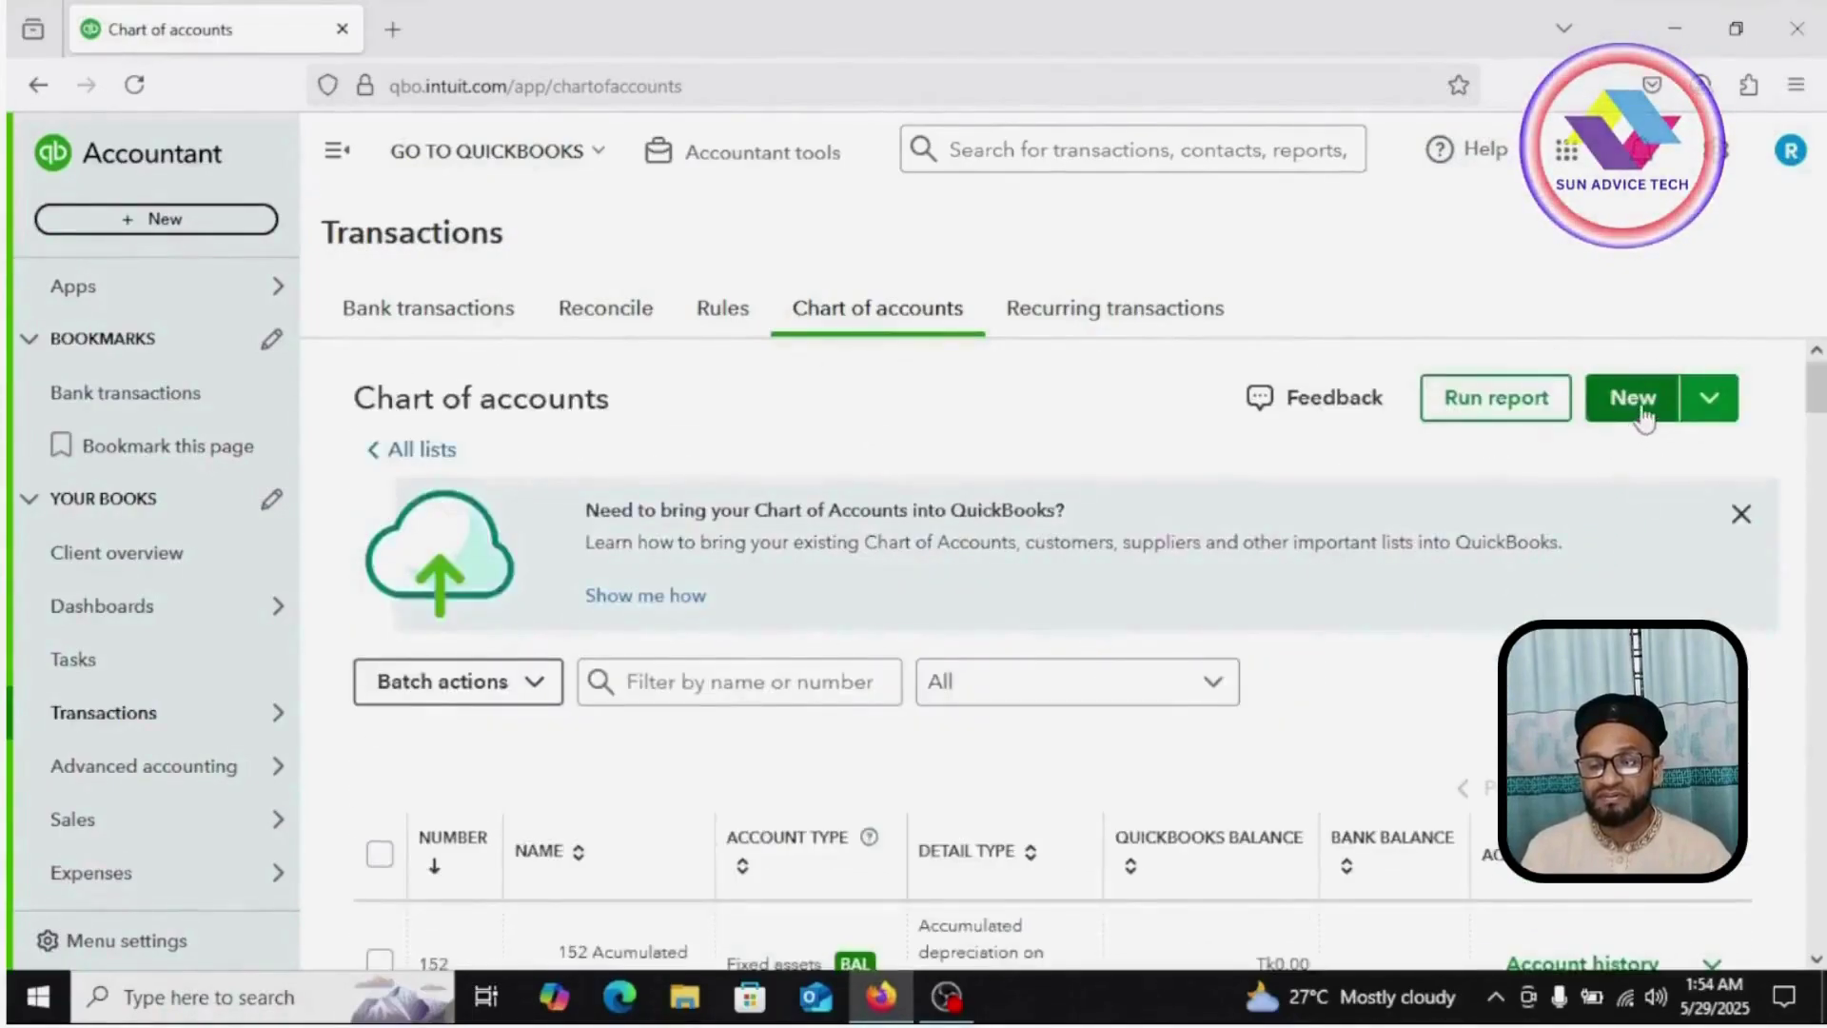
Step: Start a new account named 'Plant & Machinery' with account number 153
{"action": "left_click", "coordinate": [1641, 408]}
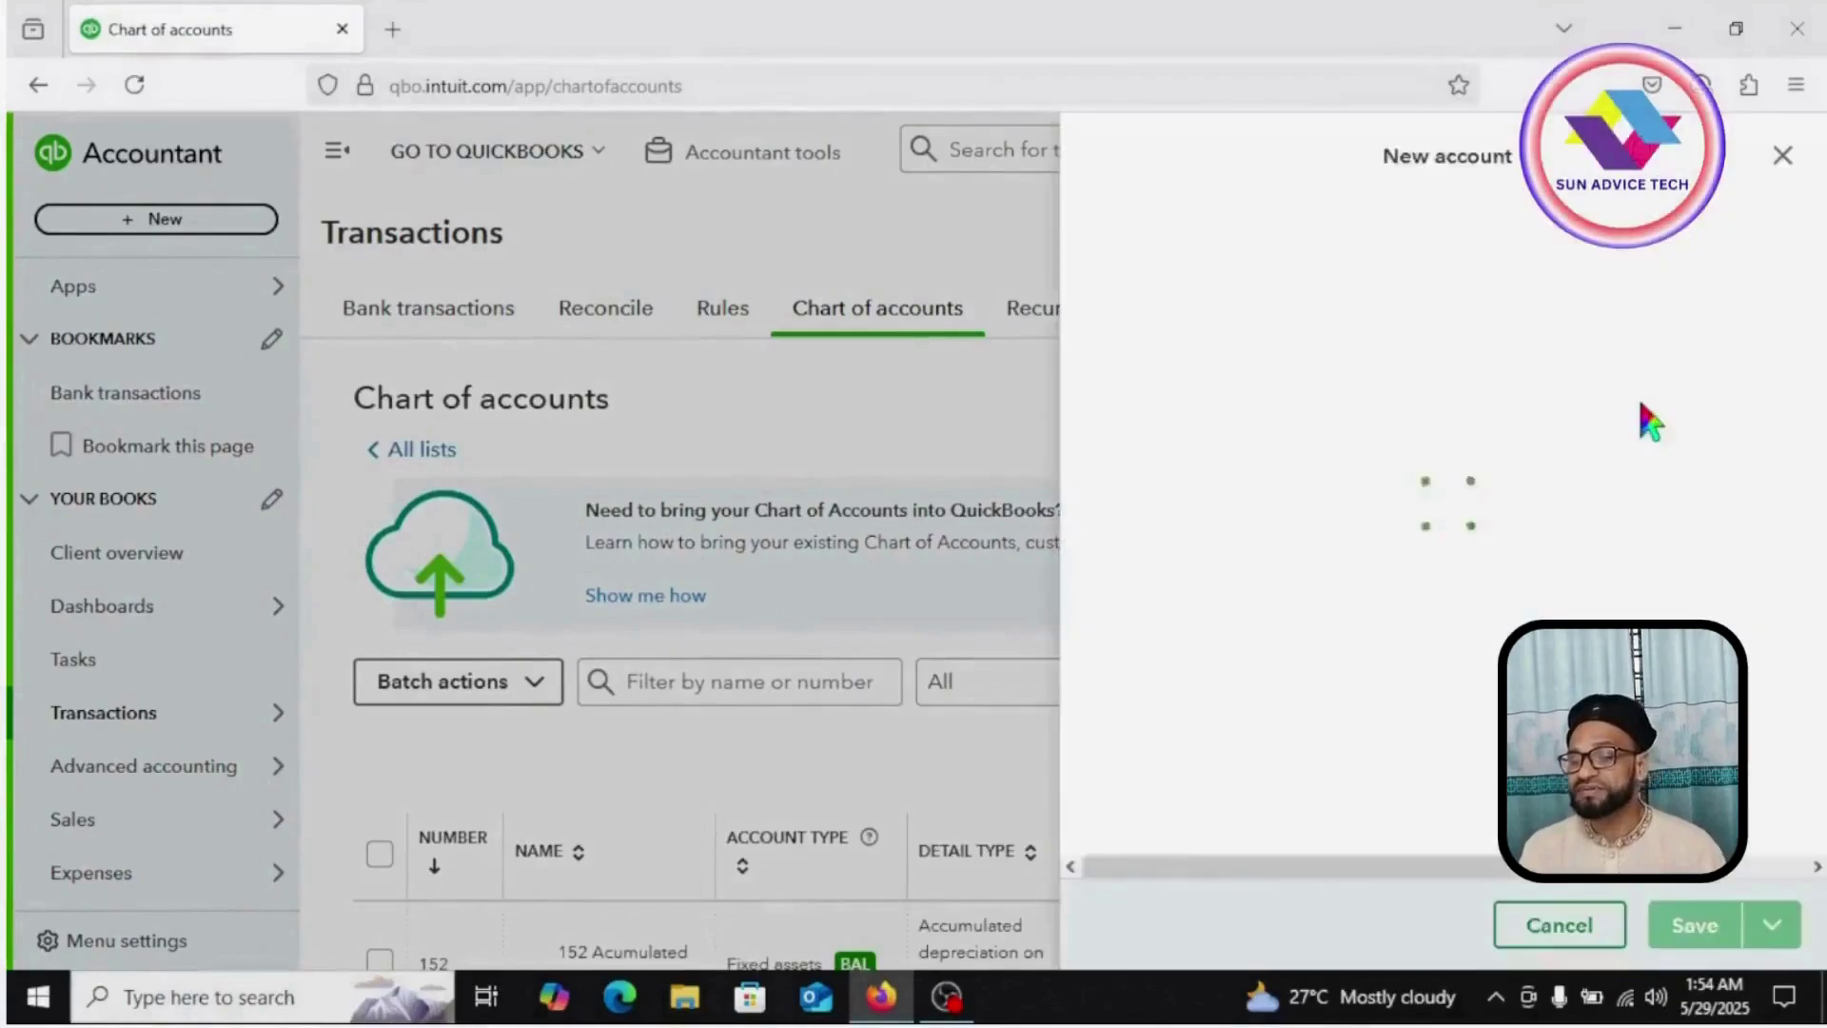
{"action": "left_click", "coordinate": [1150, 238]}
{"action": "type", "text": "P"}
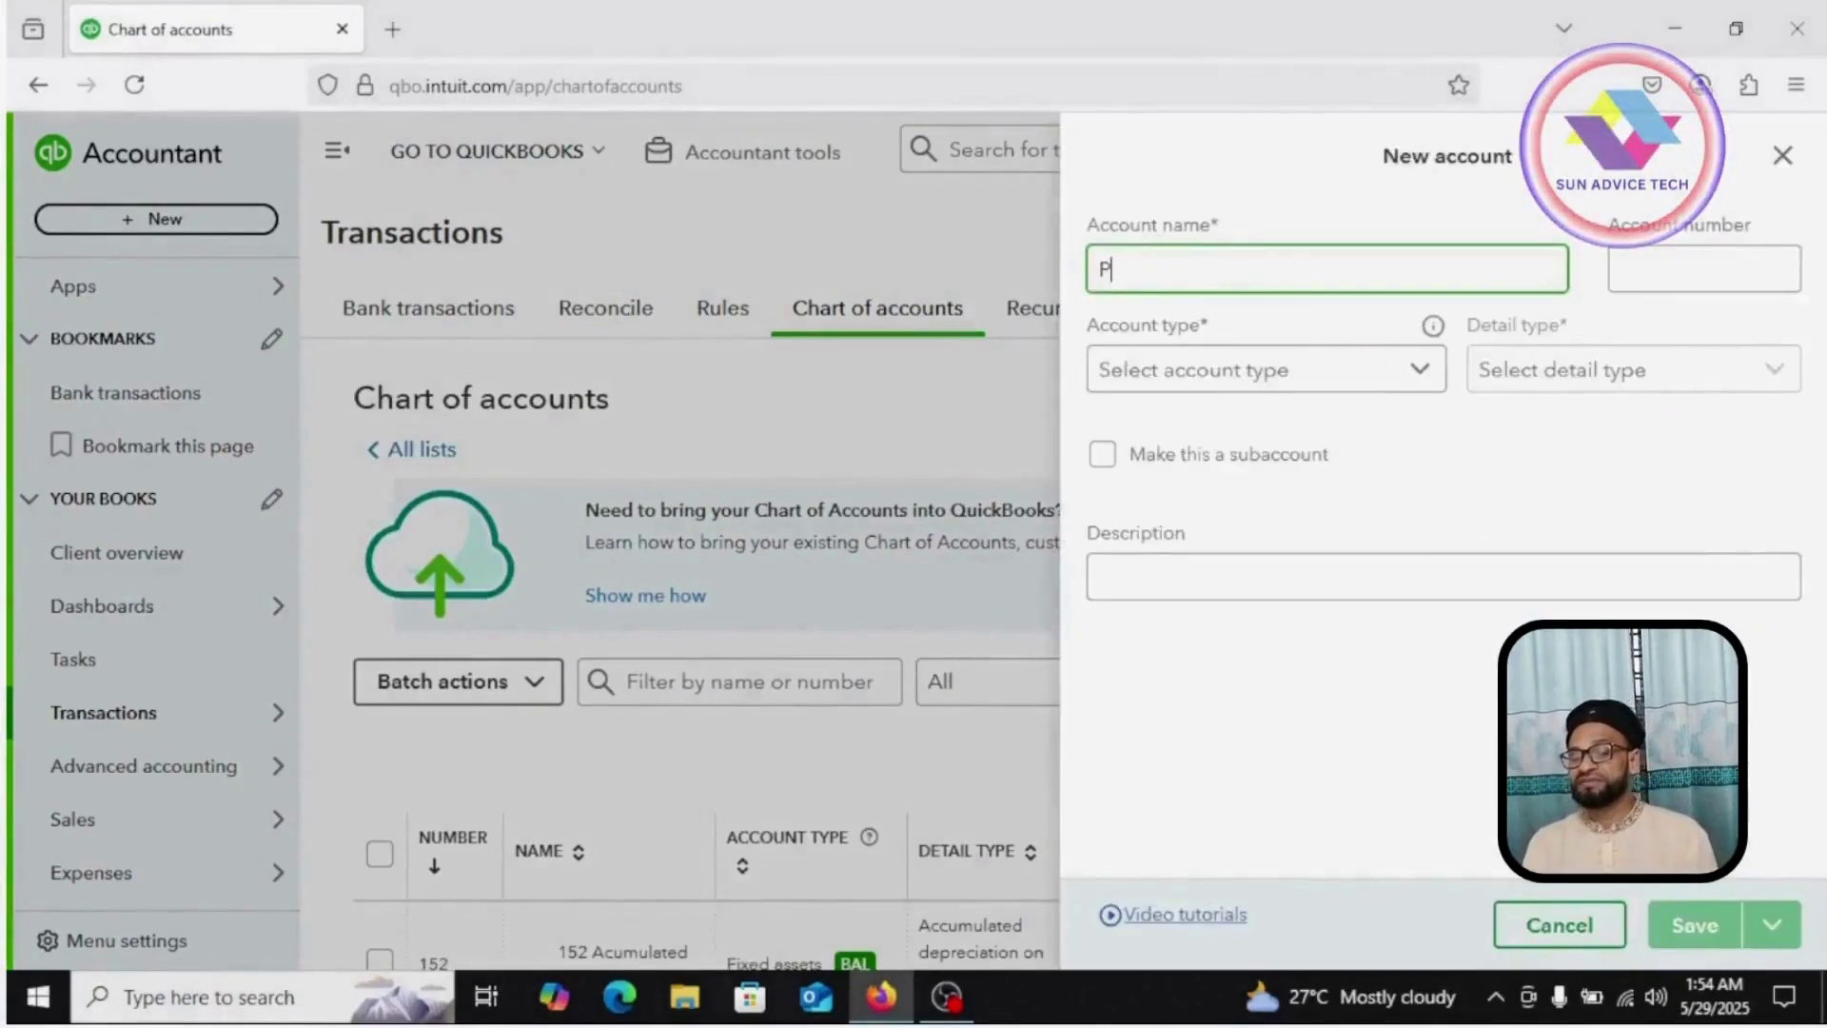
{"action": "type", "text": "lant "}
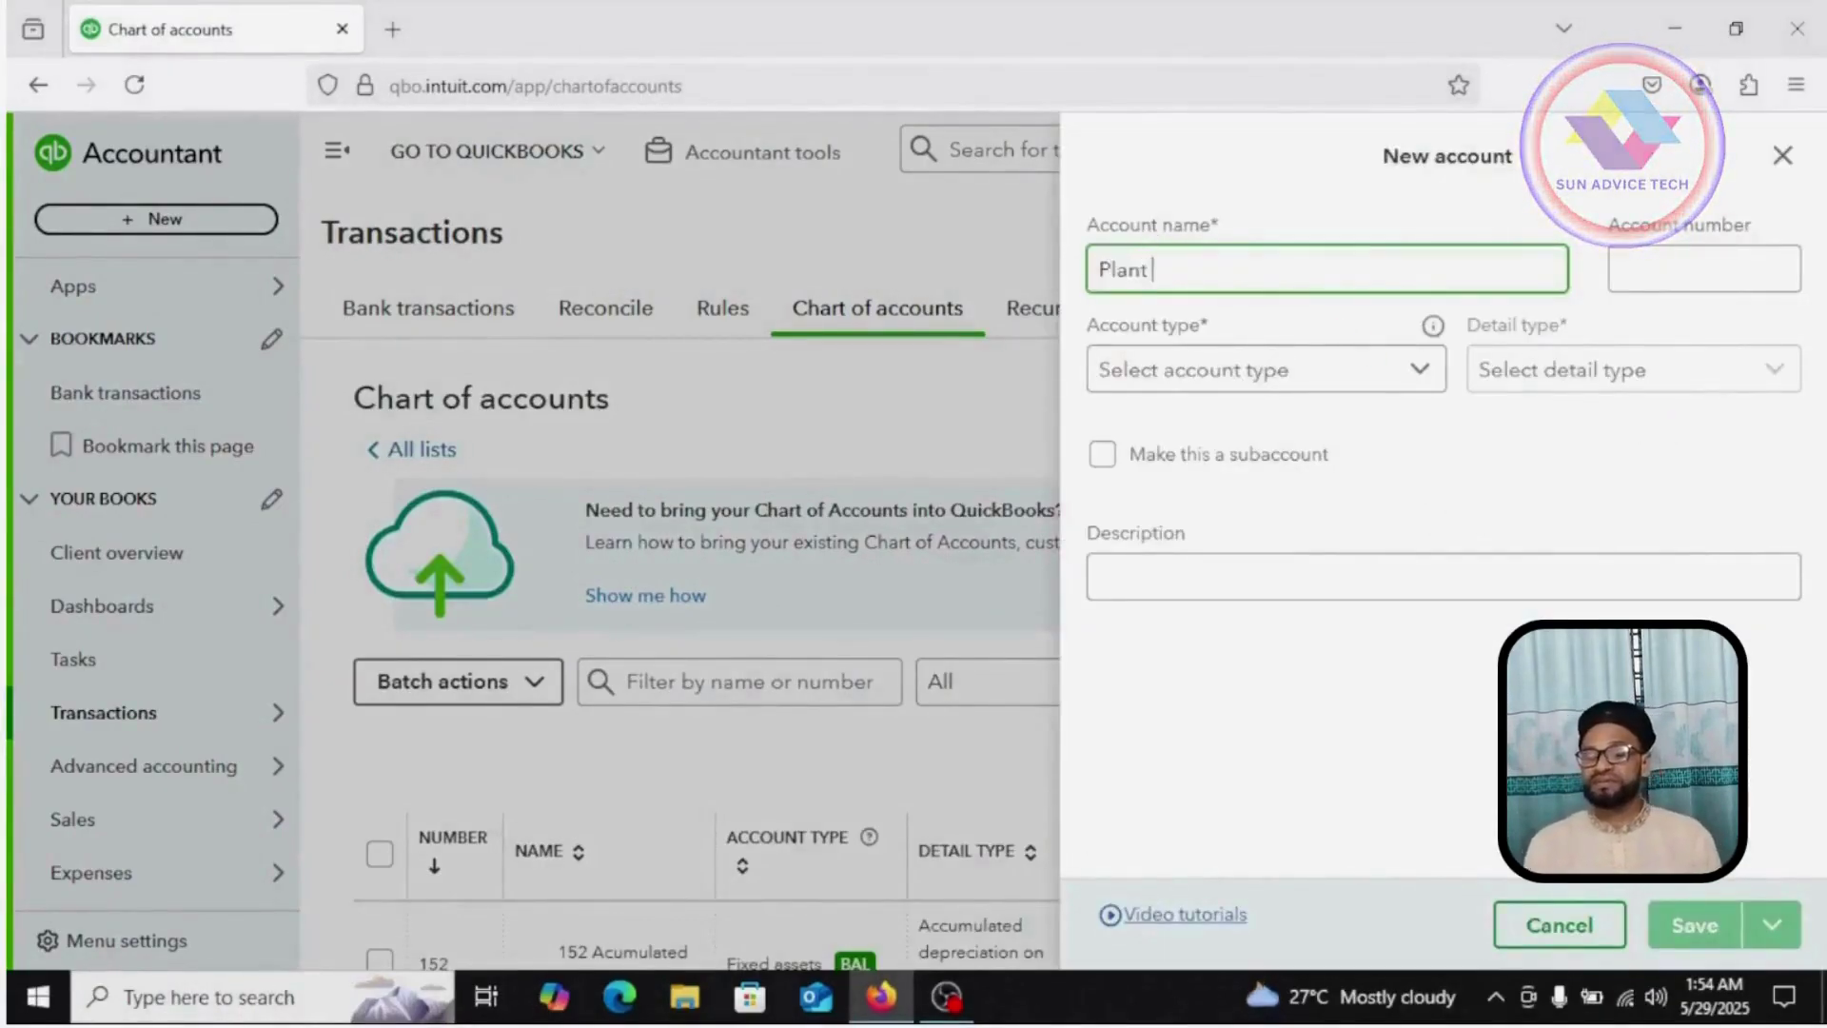
{"action": "type", "text": "& Mach"}
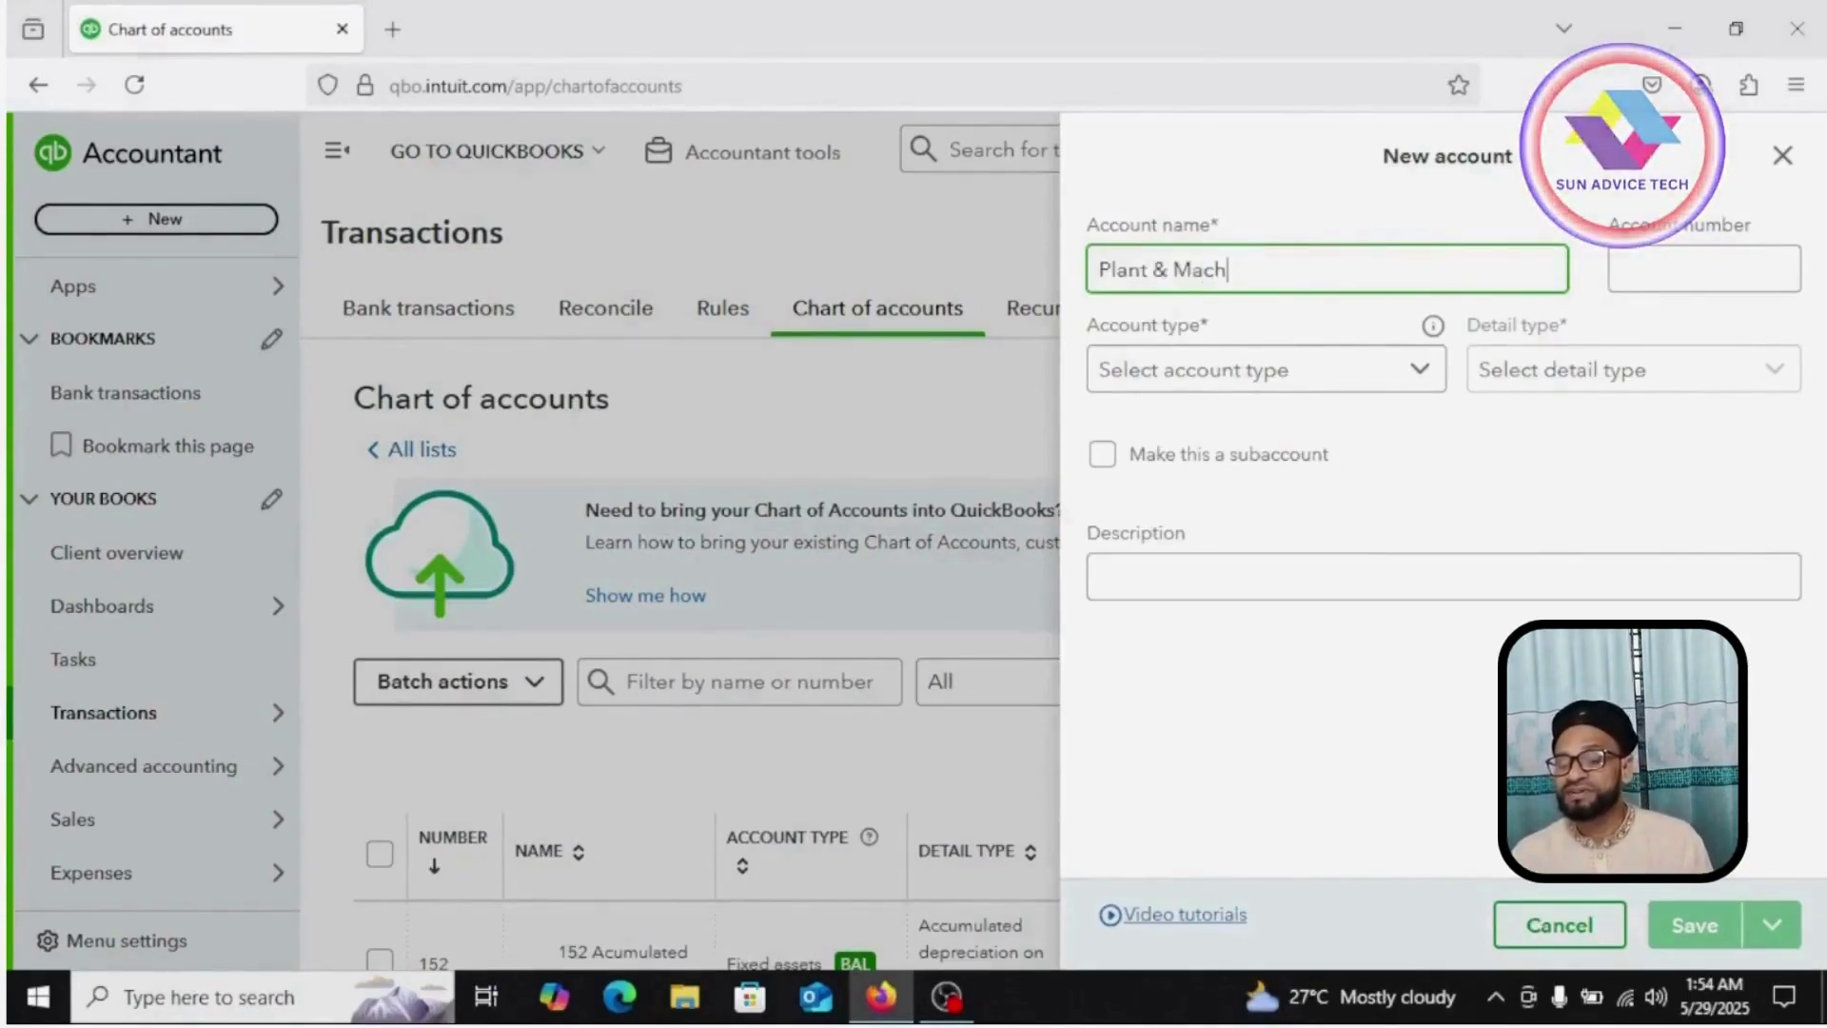
{"action": "type", "text": "inery"}
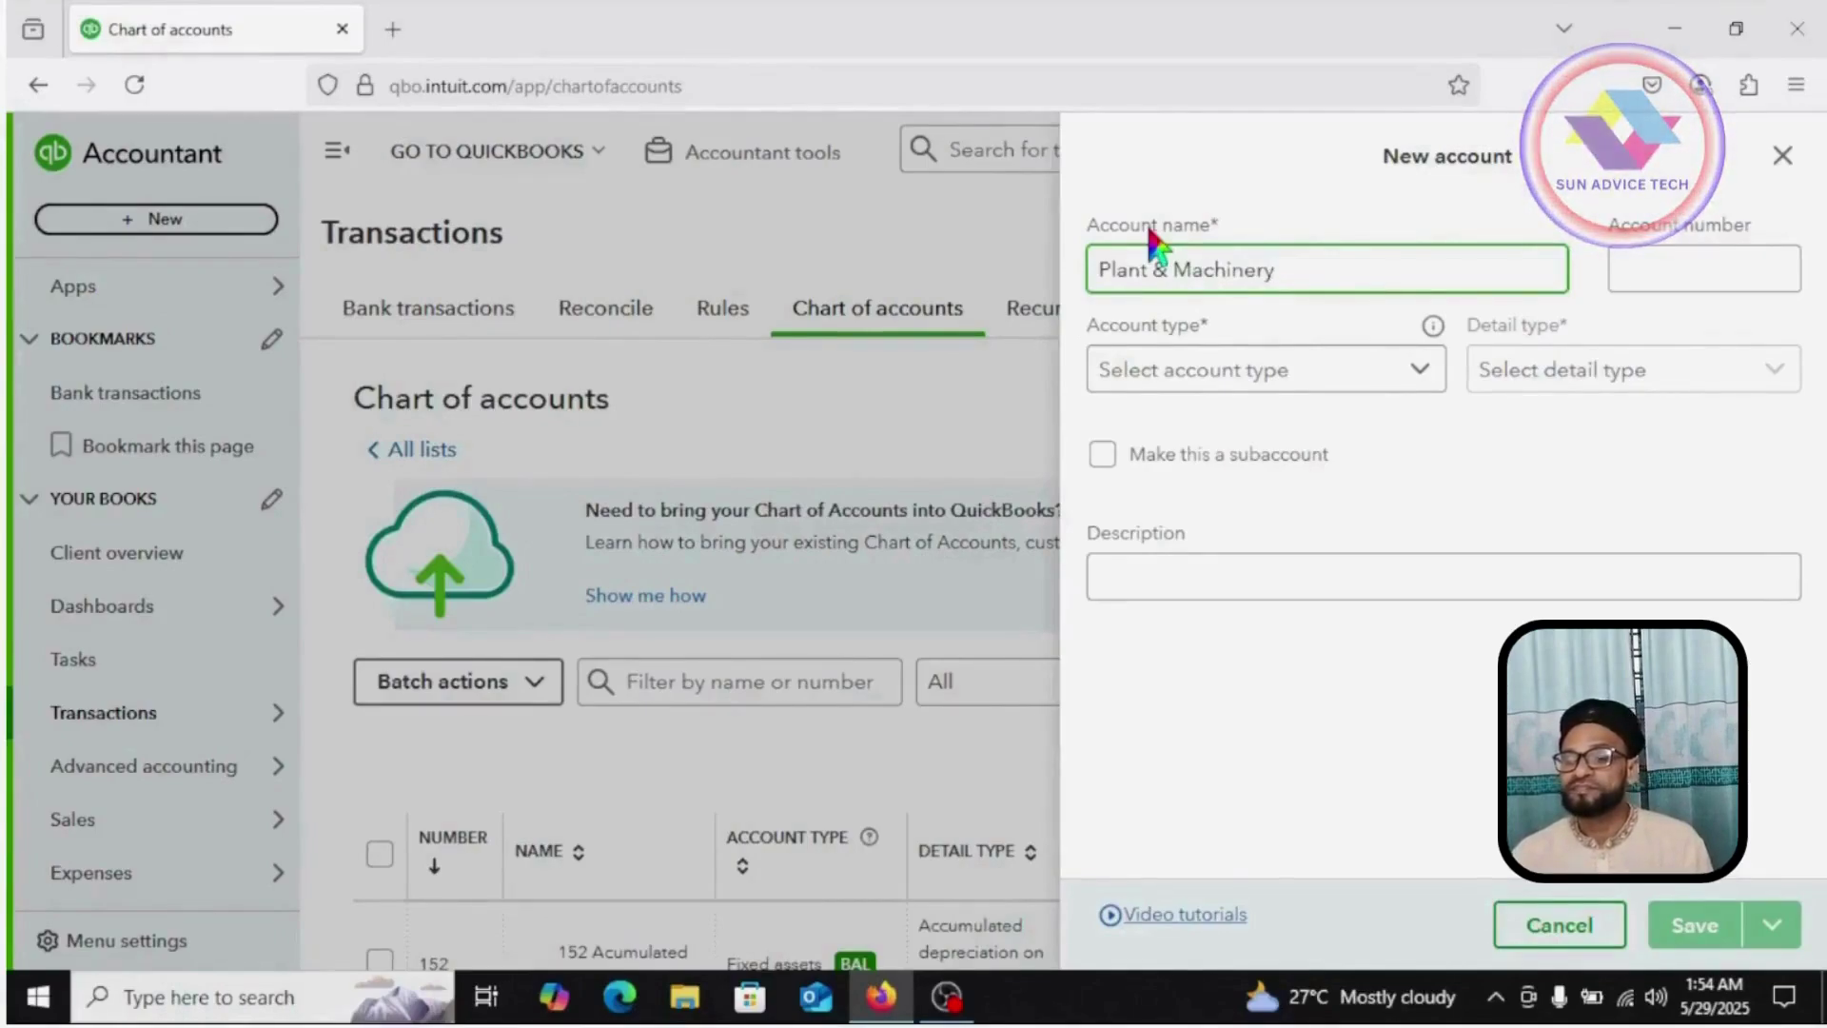
{"action": "left_click", "coordinate": [1709, 267]}
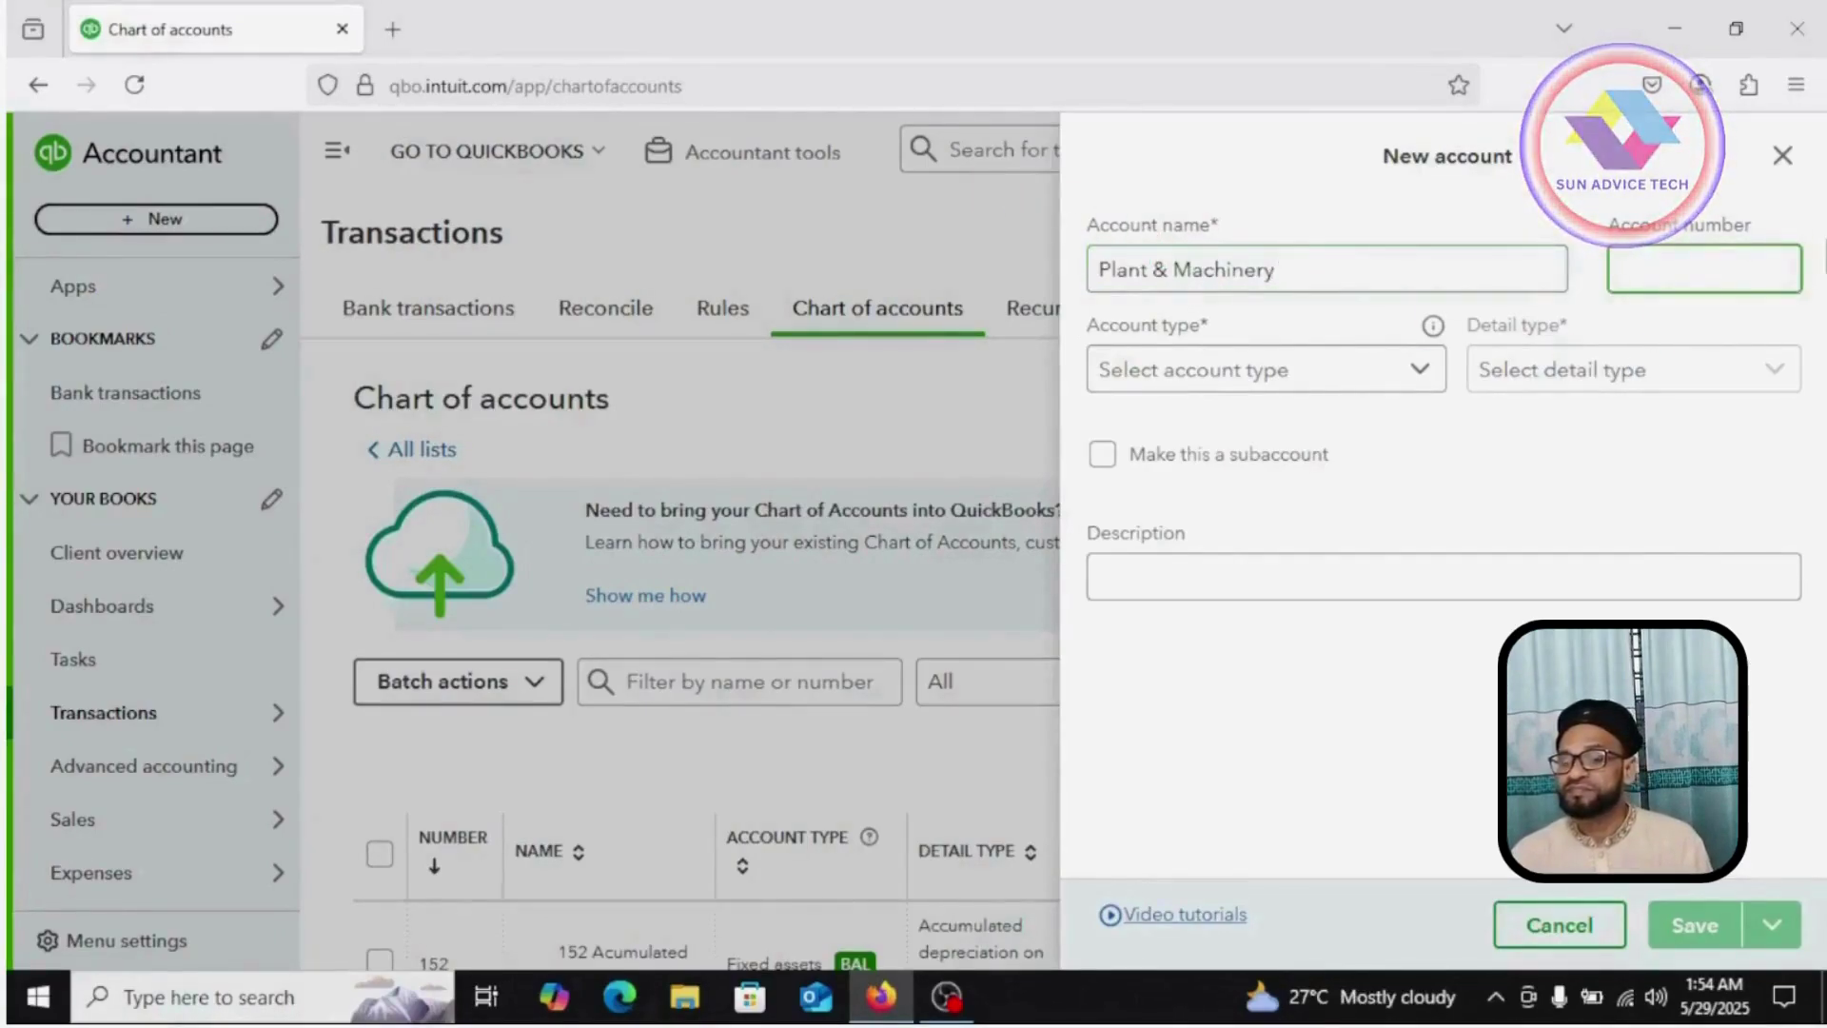
{"action": "type", "text": "153"}
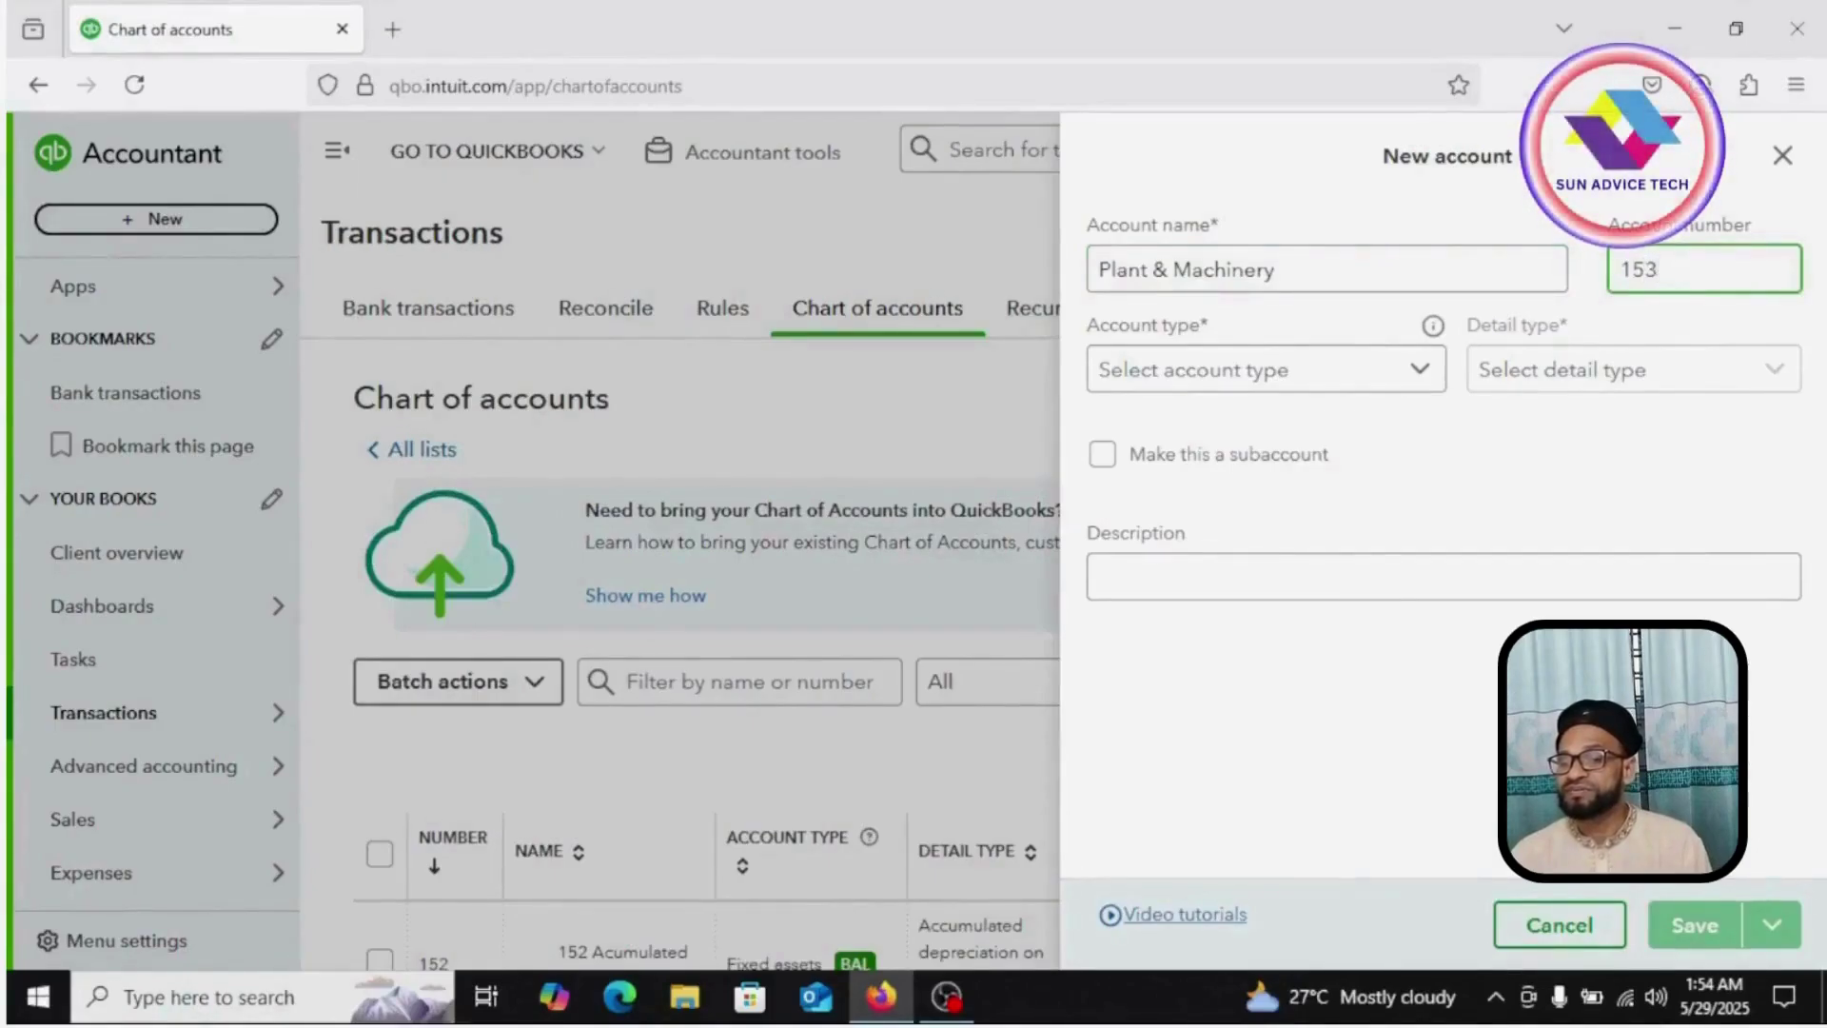
Step: Set its type to Fixed assets with detail type Machinery and equipment, and save it
{"action": "left_click", "coordinate": [1418, 371]}
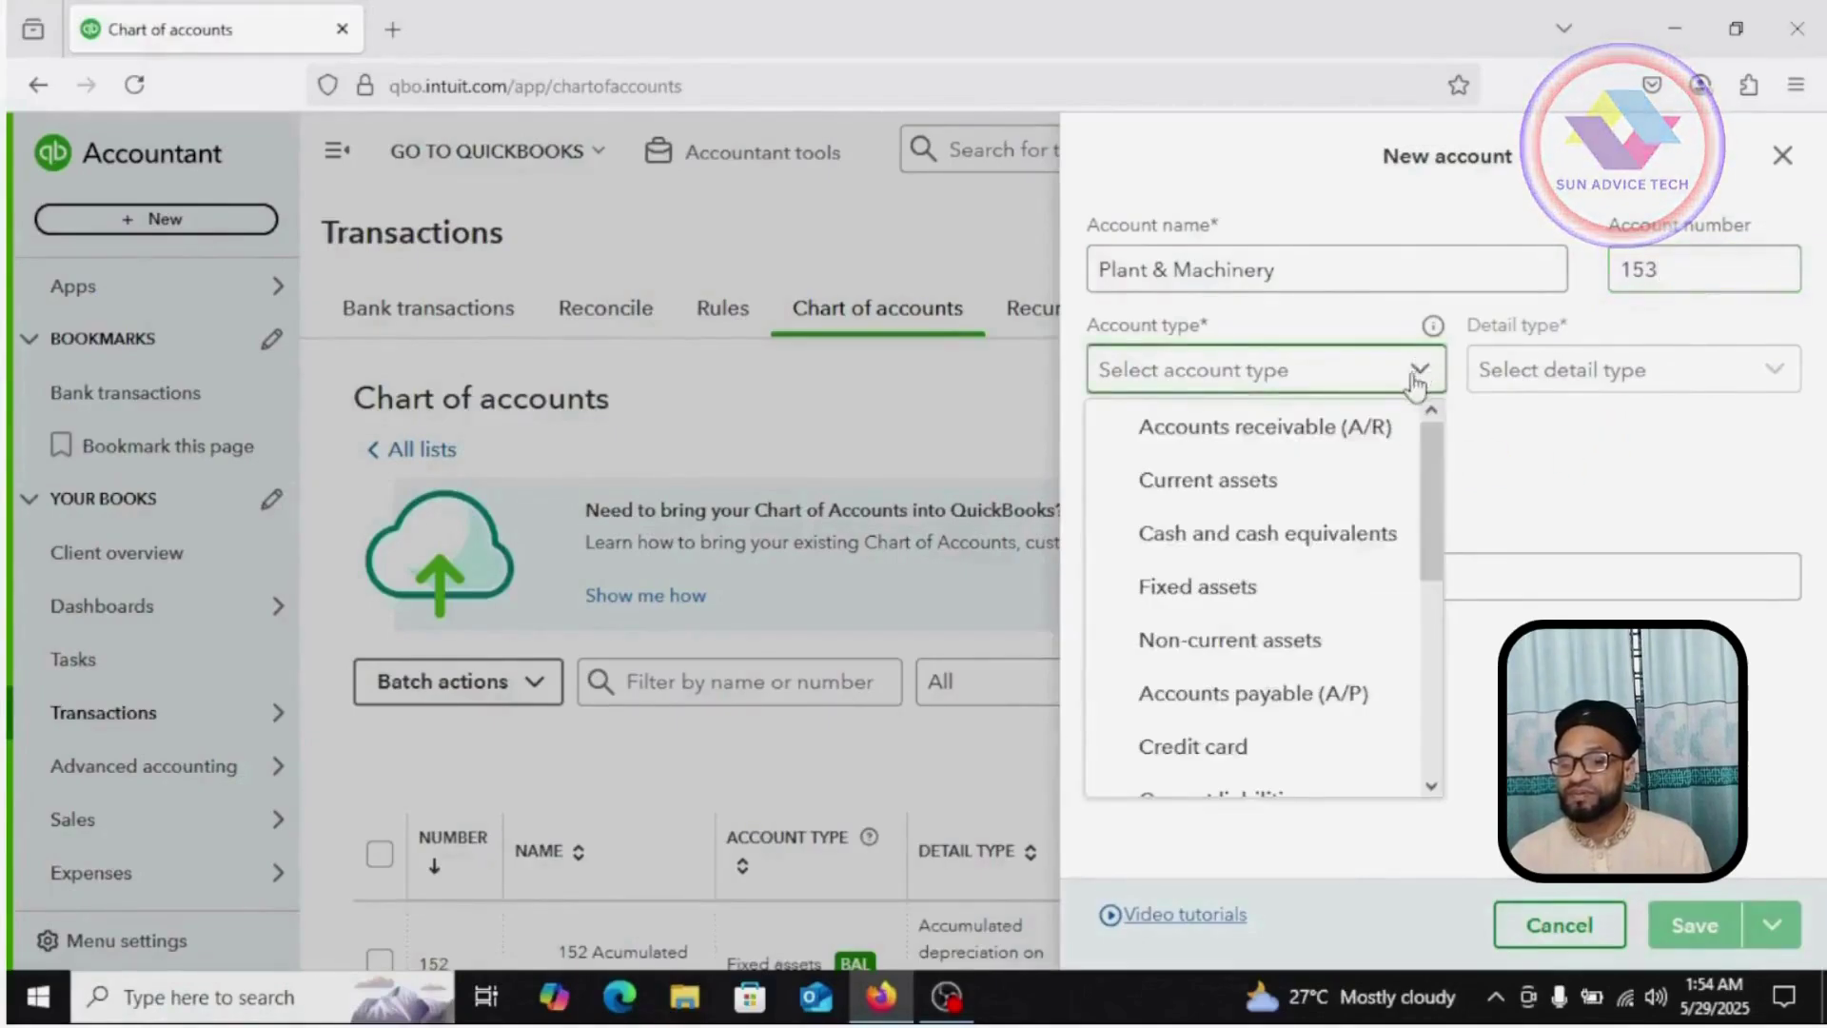
{"action": "left_click", "coordinate": [1225, 602]}
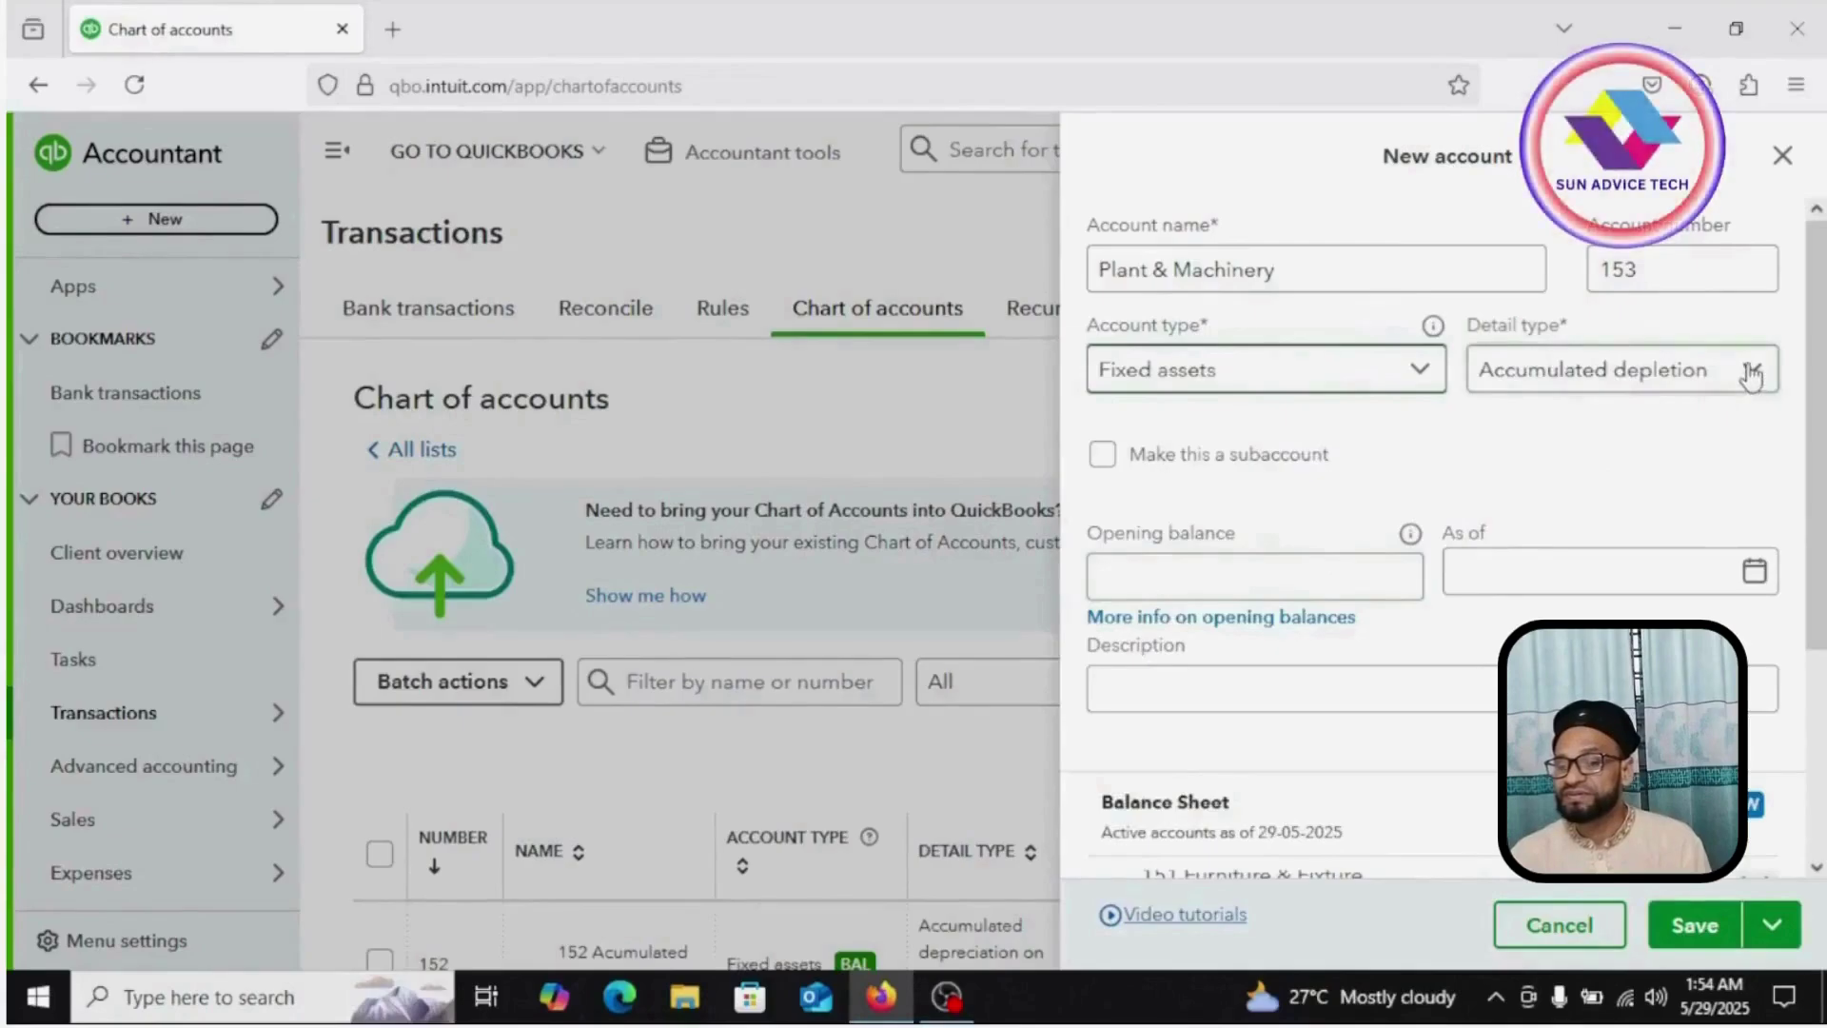
{"action": "left_click", "coordinate": [1751, 376]}
{"action": "scroll", "coordinate": [1407, 653], "scroll_direction": "down", "scroll_amount": 2}
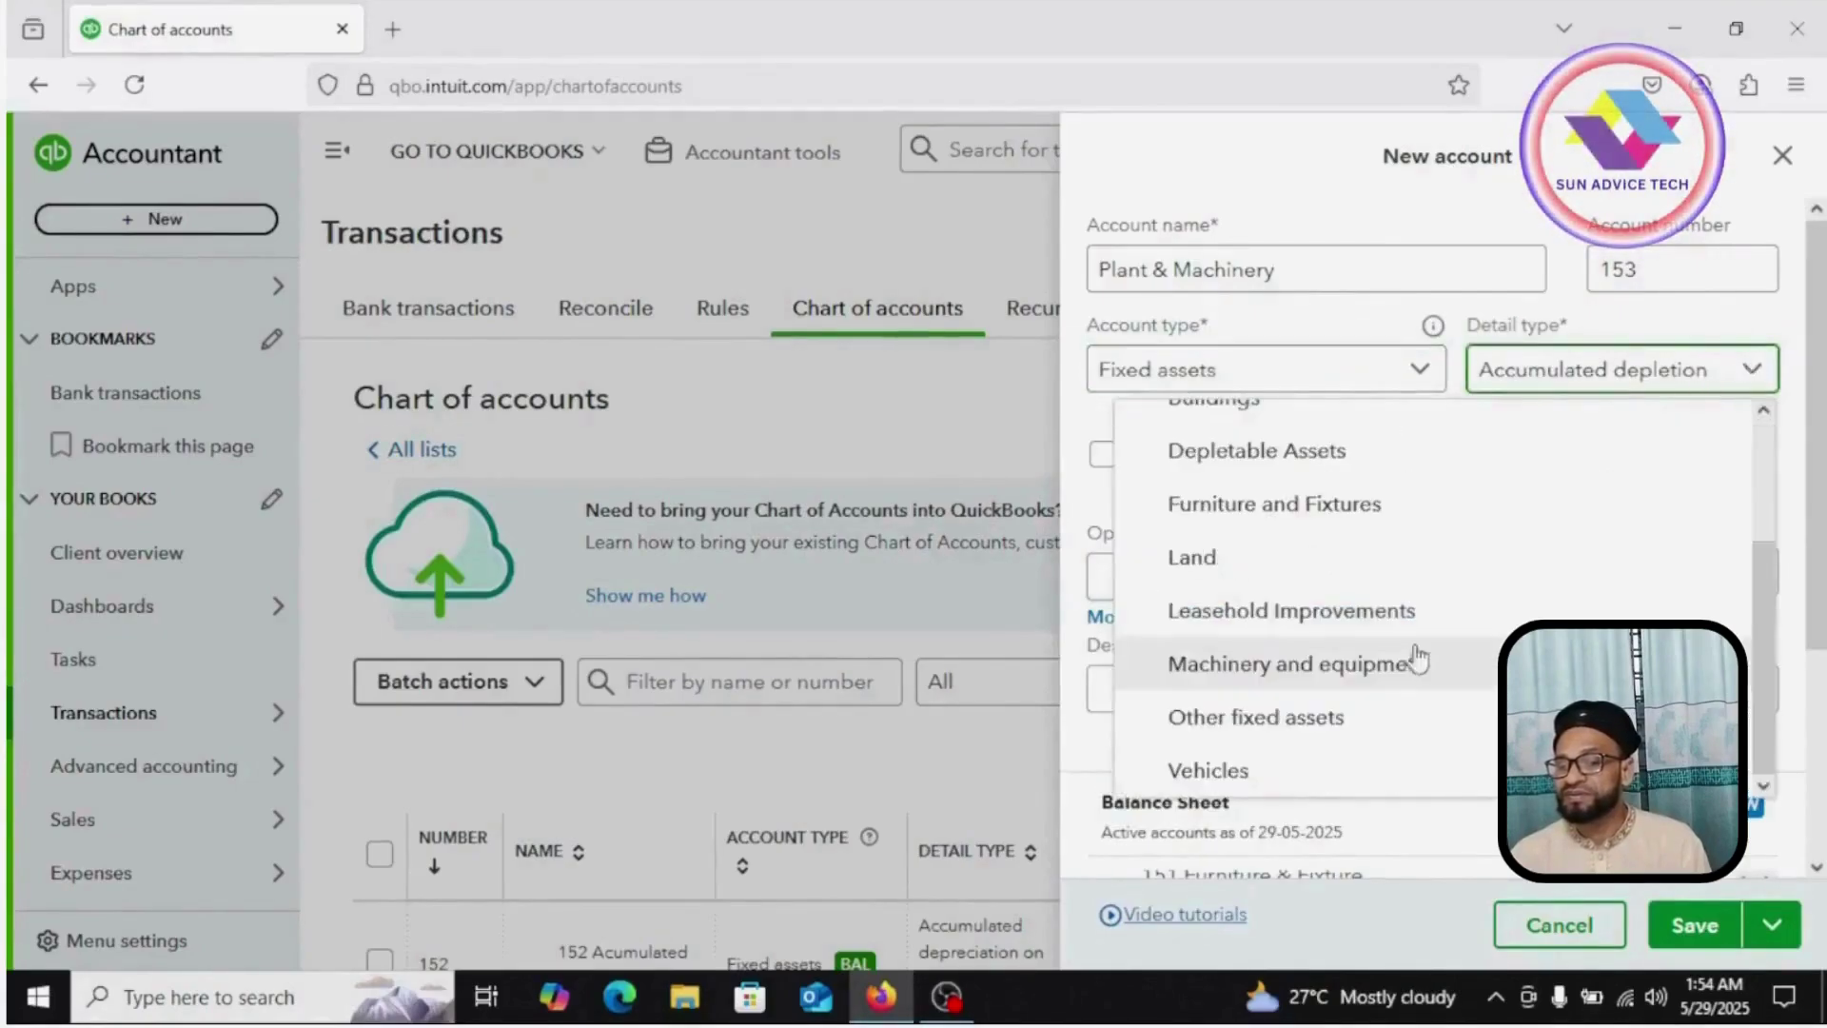
{"action": "left_click", "coordinate": [1329, 678]}
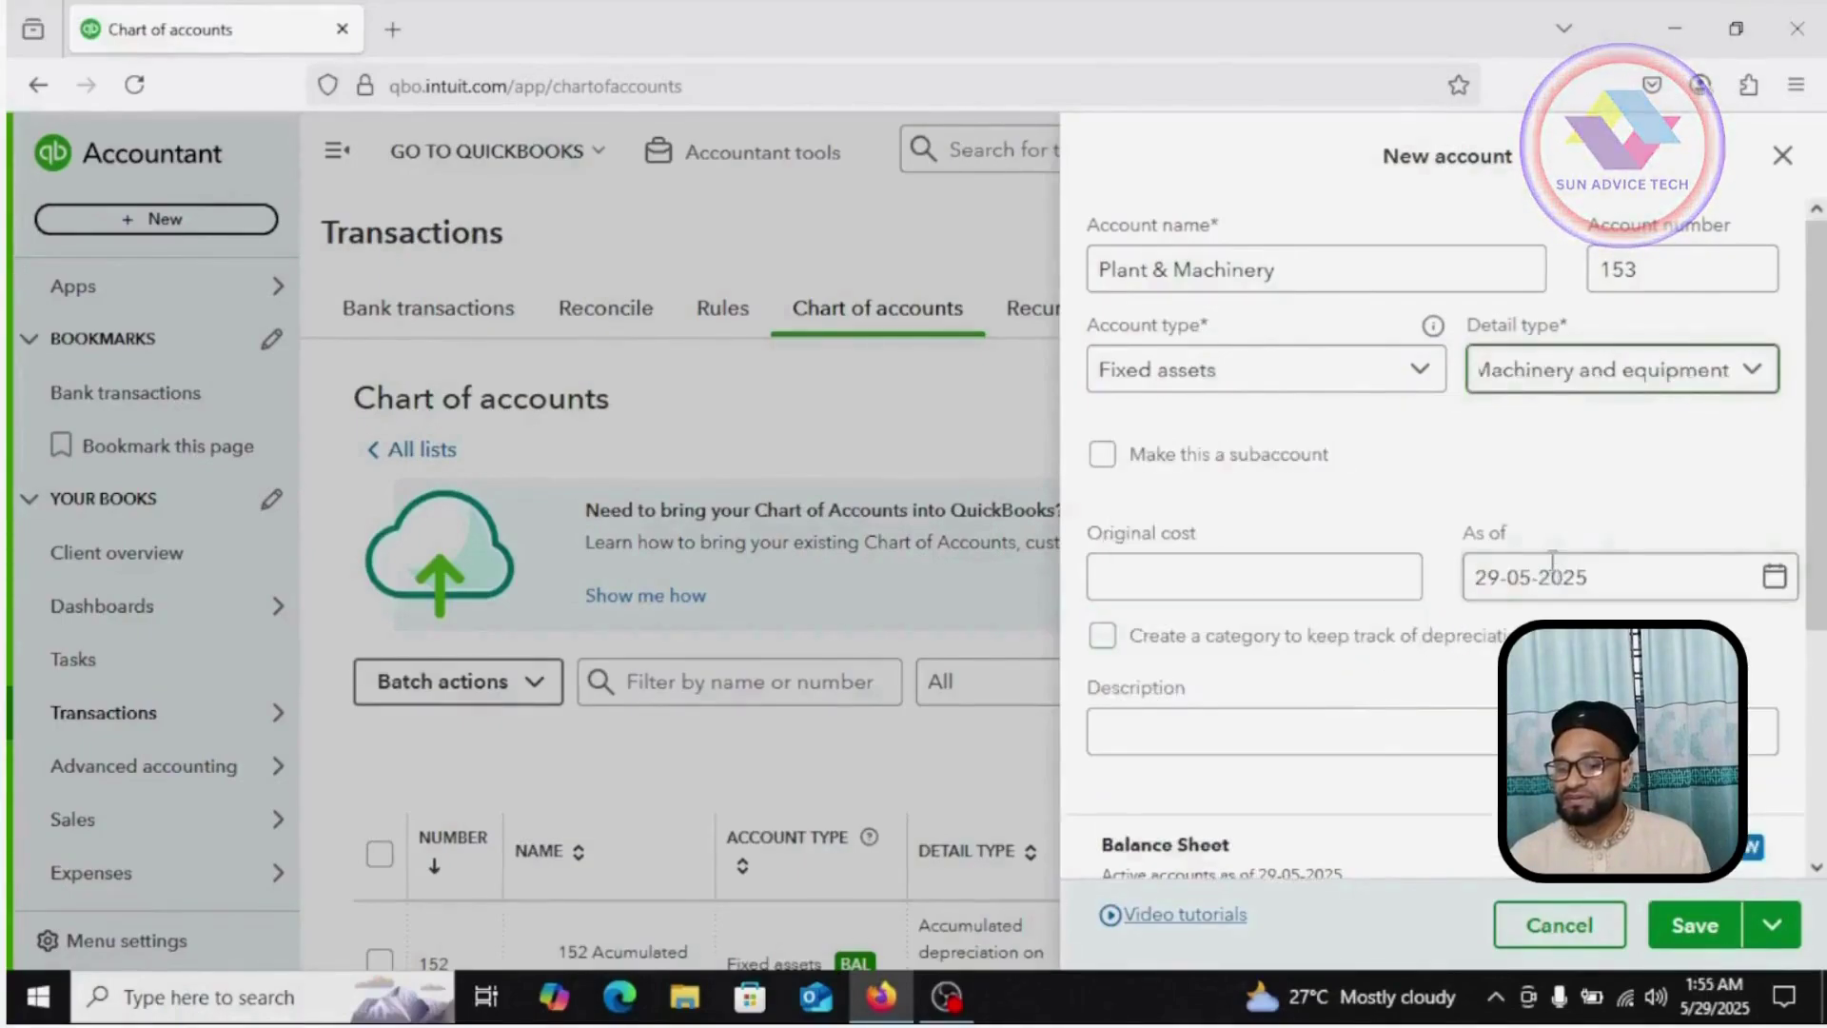
{"action": "scroll", "coordinate": [1552, 562], "scroll_direction": "down", "scroll_amount": 4}
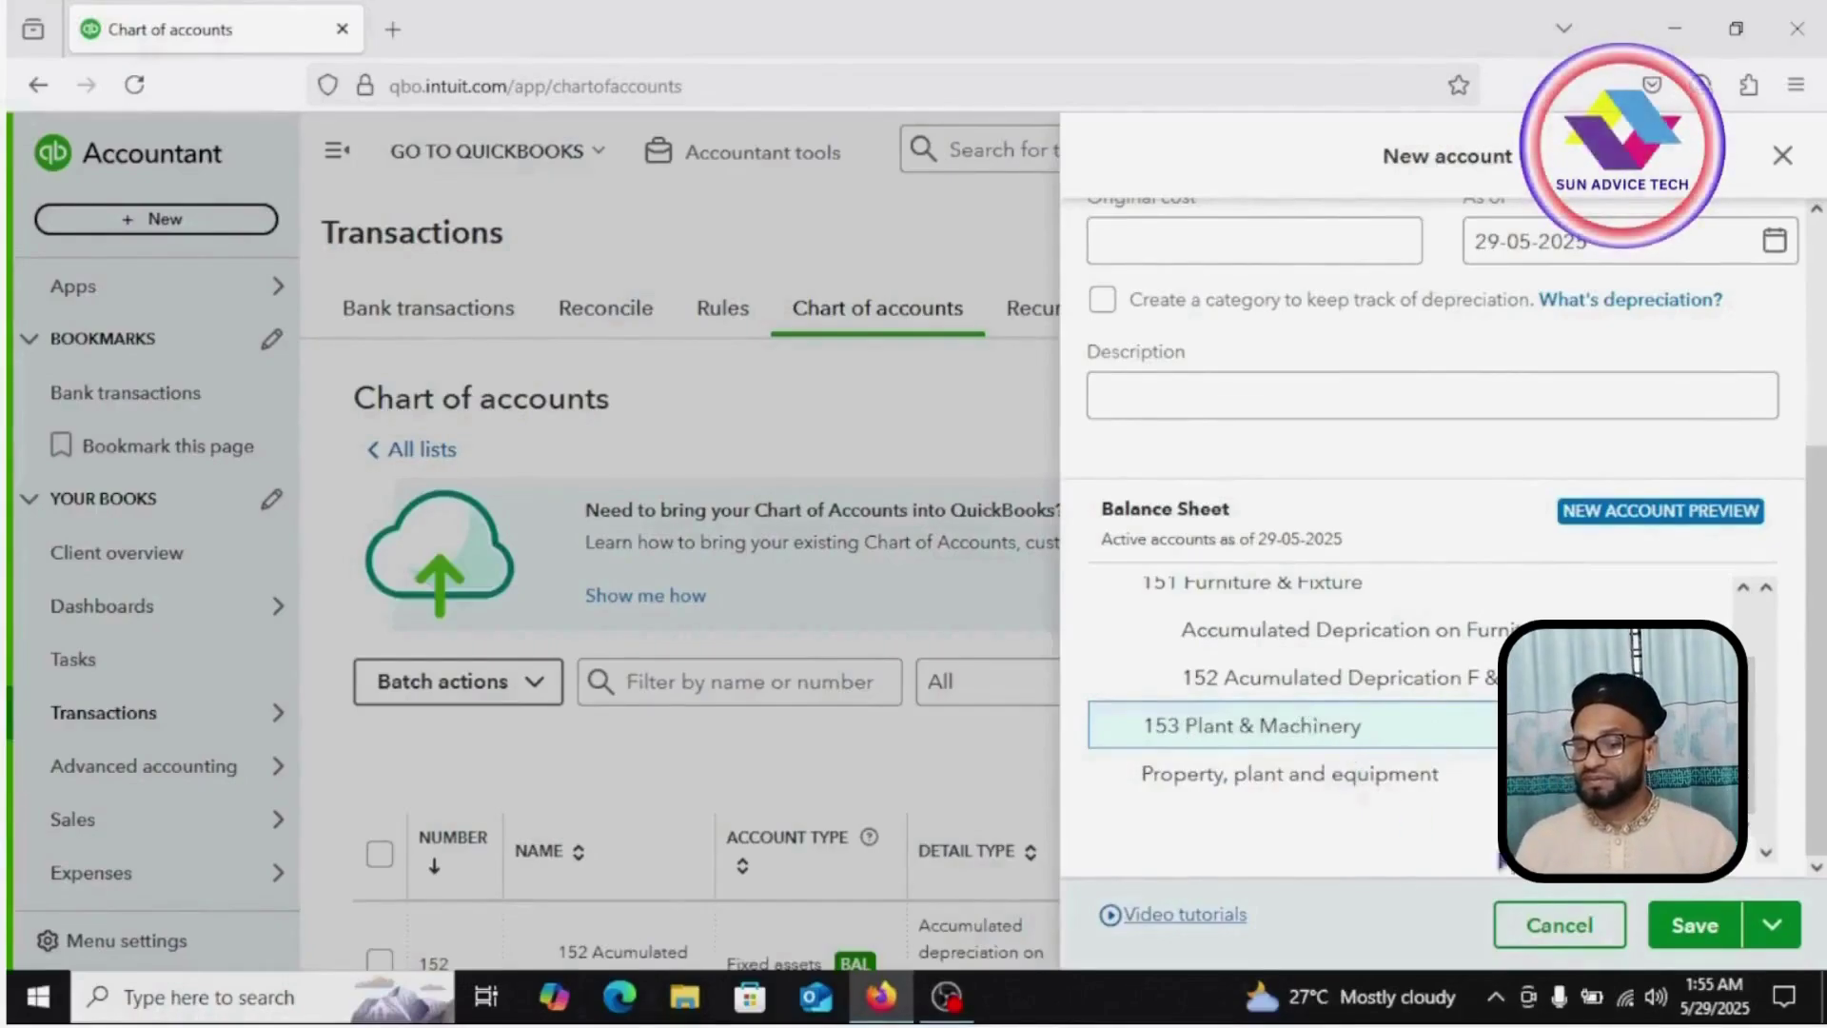
{"action": "left_click", "coordinate": [1714, 936]}
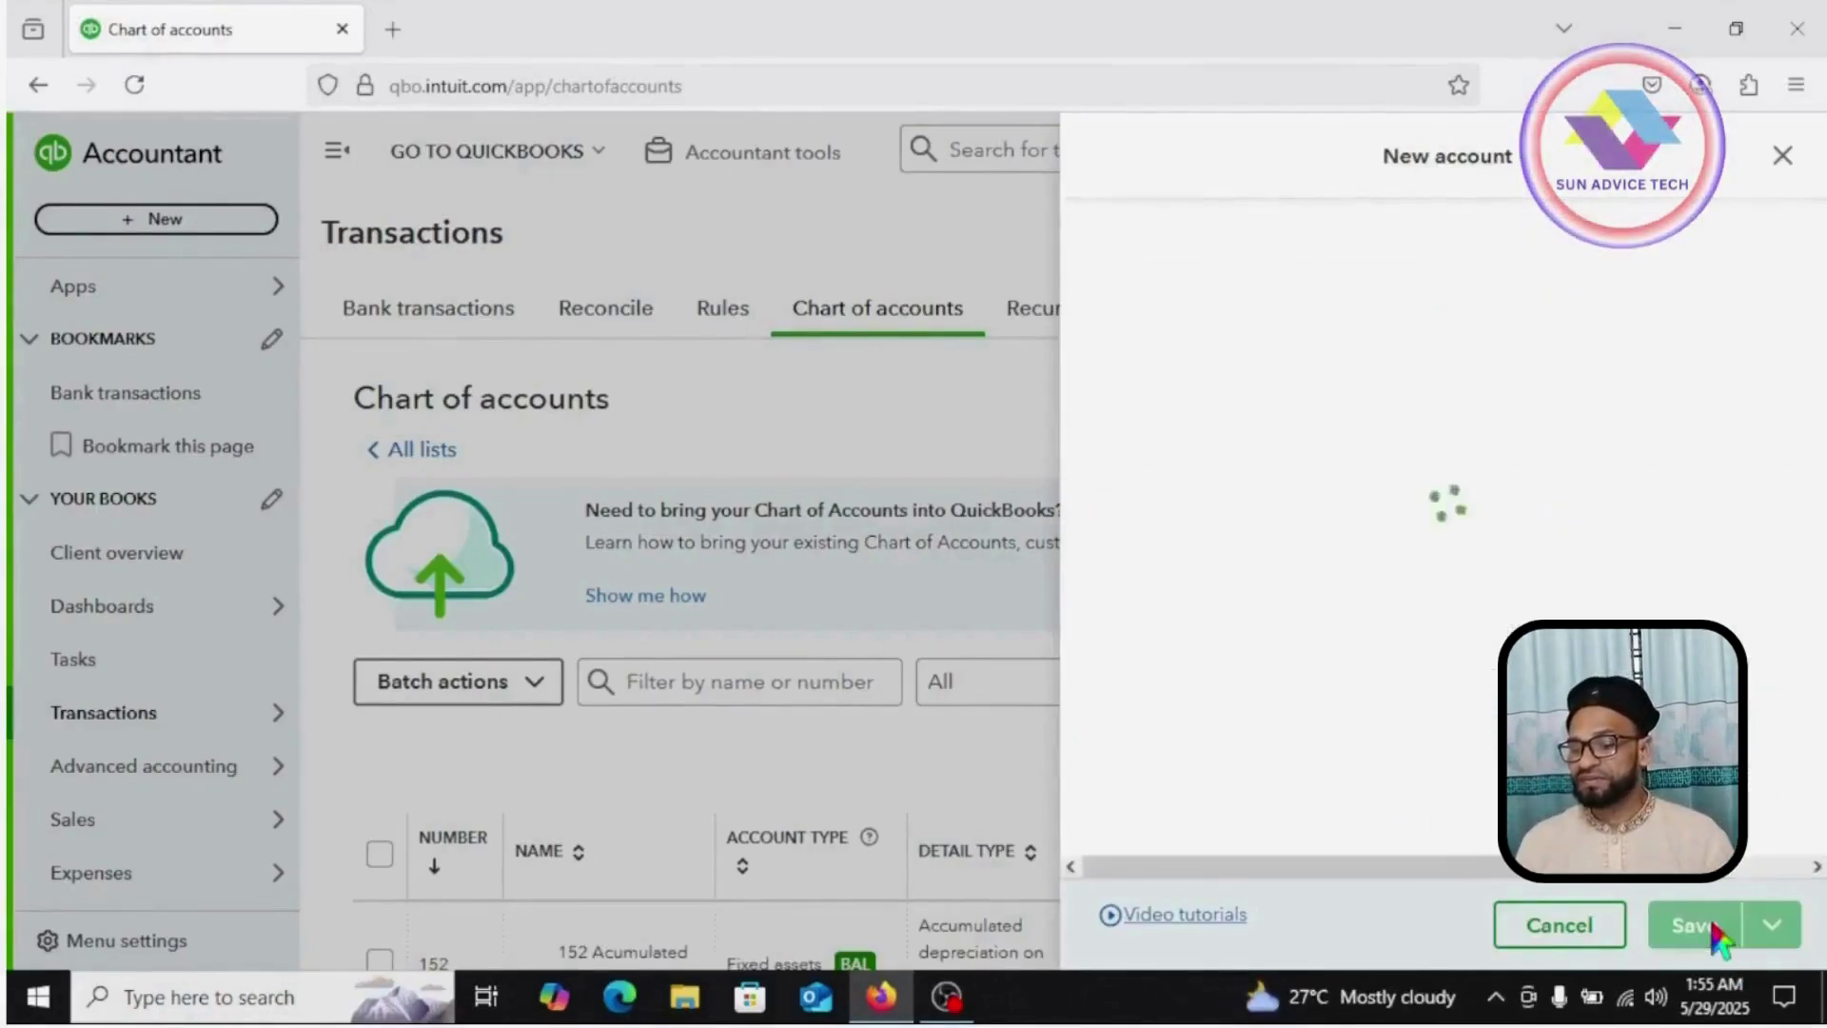
Step: Confirm 153 Plant & Machinery is listed, then start another new account
{"action": "scroll", "coordinate": [584, 681], "scroll_direction": "down", "scroll_amount": 3}
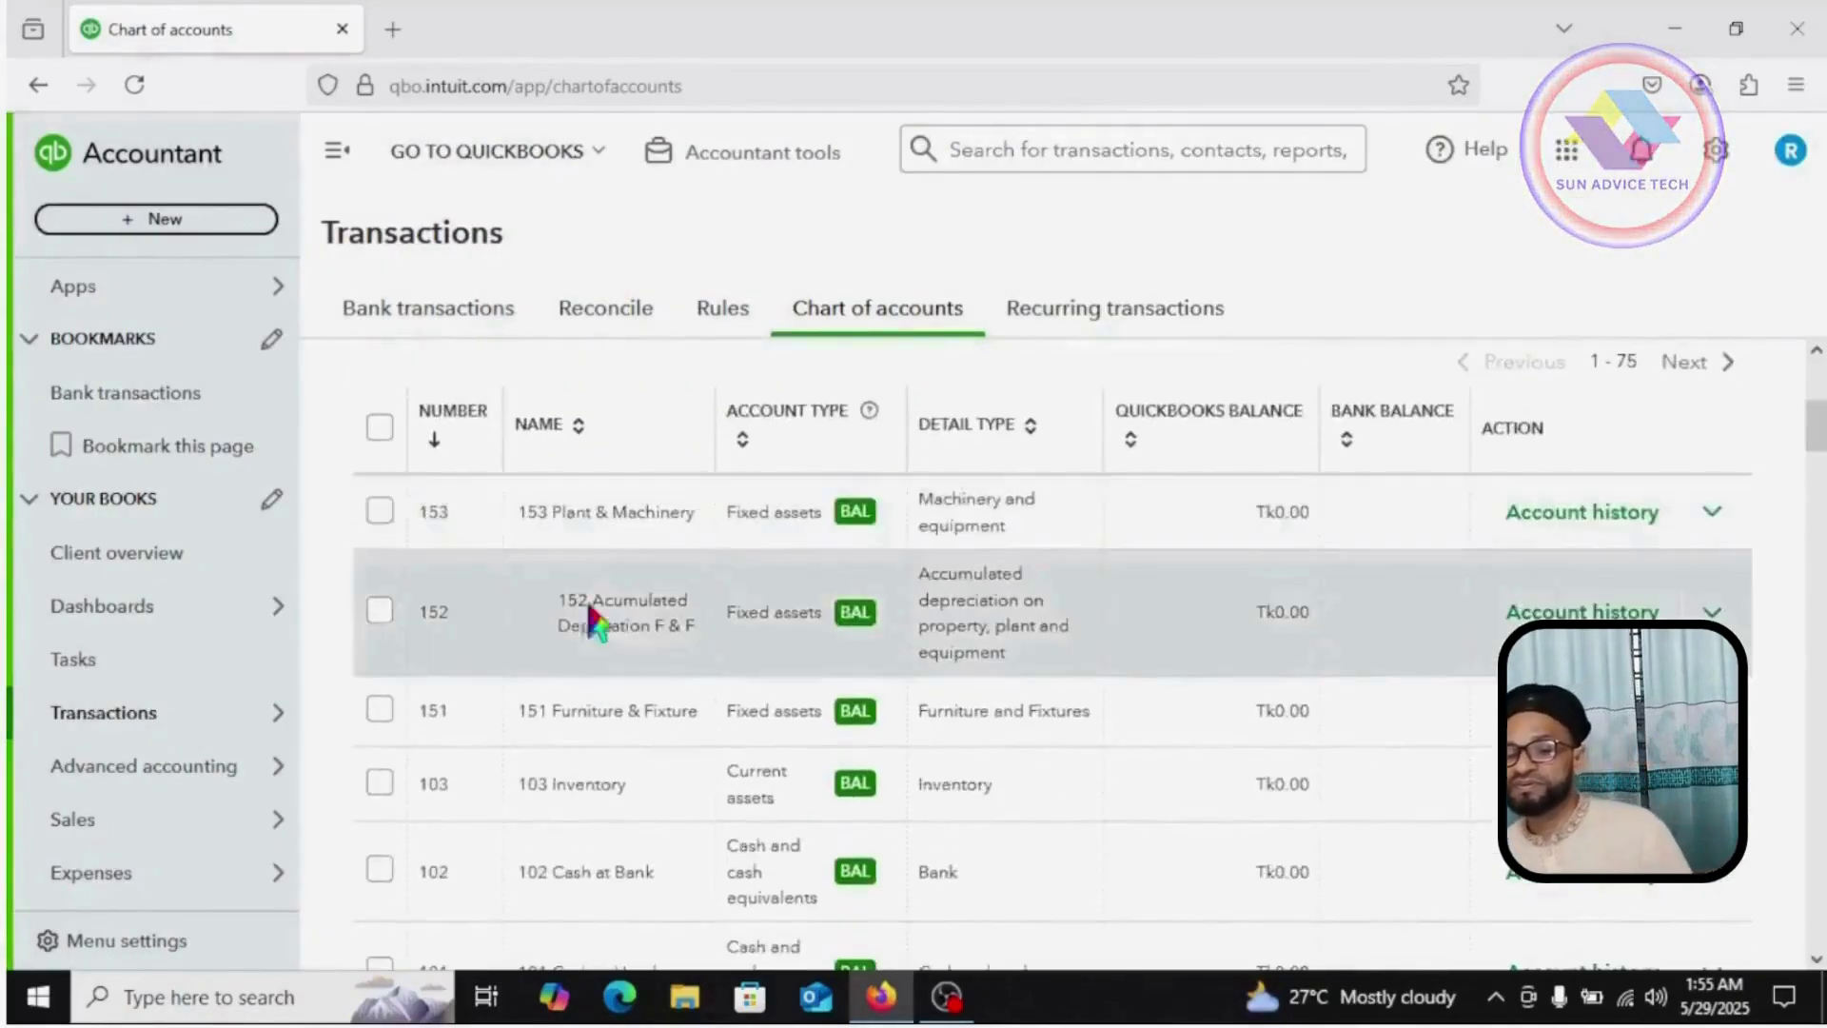
{"action": "scroll", "coordinate": [835, 671], "scroll_direction": "up", "scroll_amount": 4}
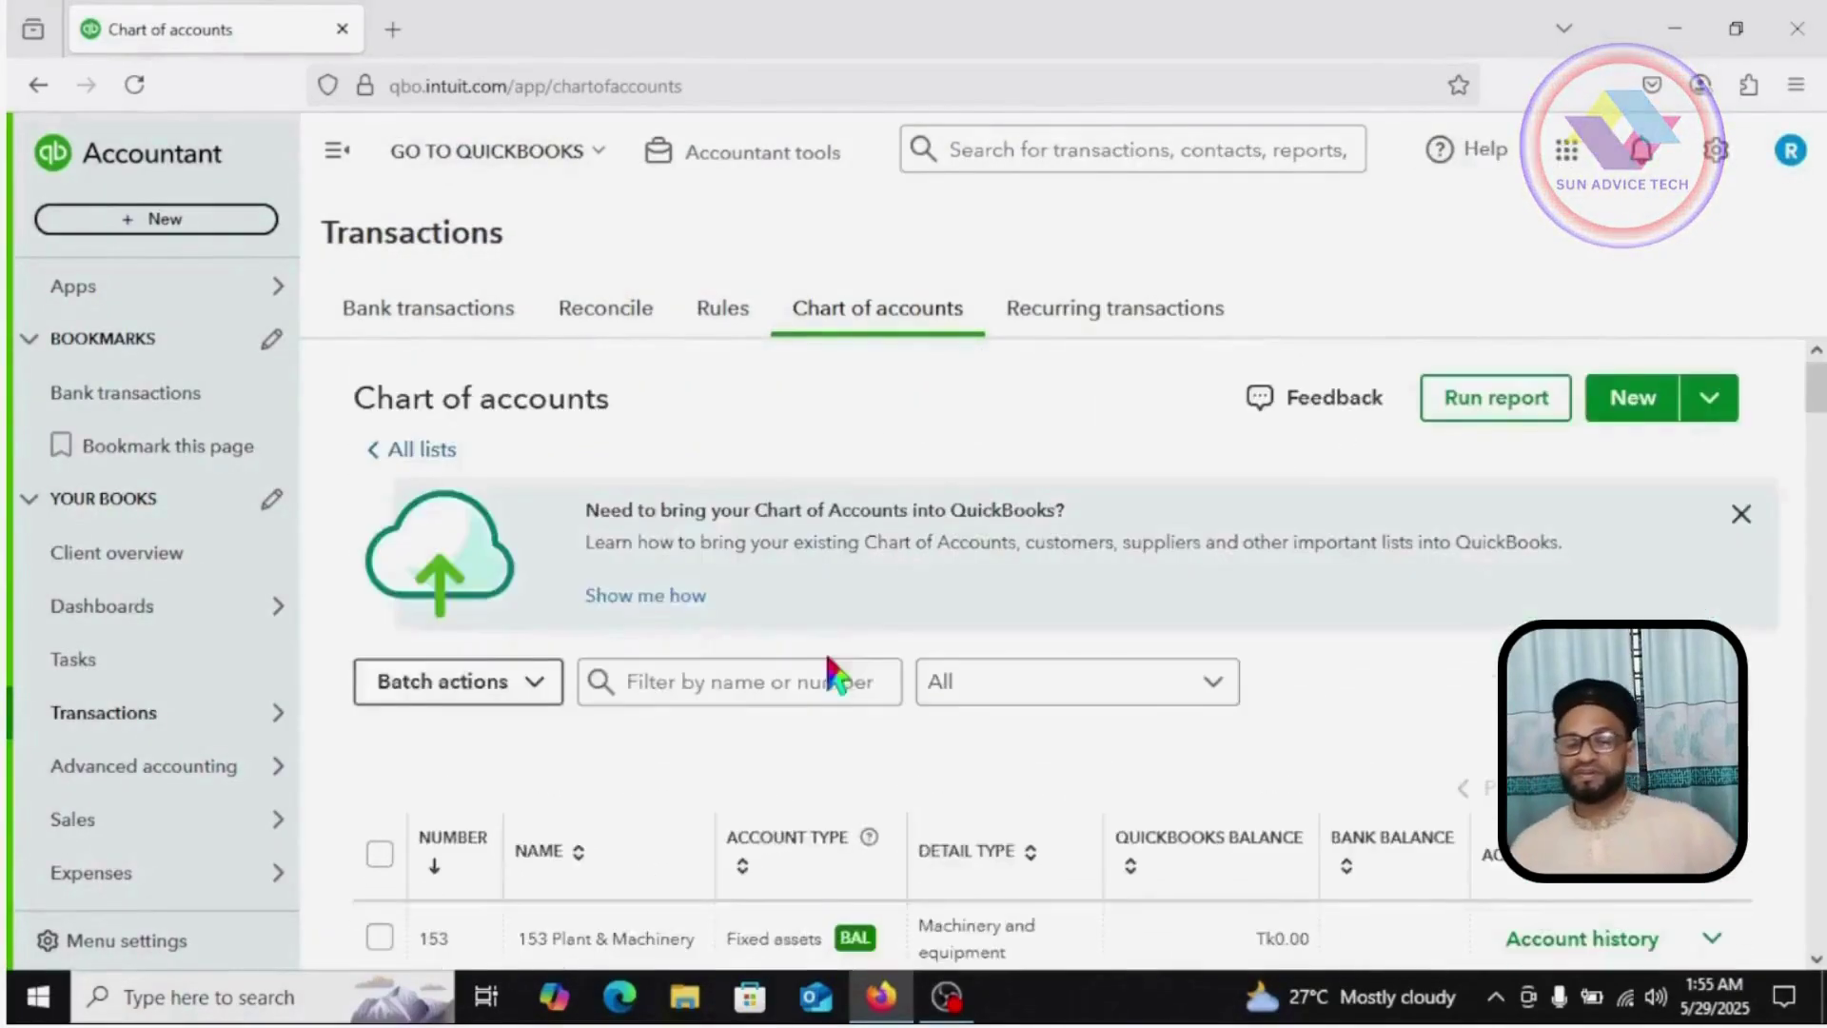
{"action": "left_click", "coordinate": [1618, 412]}
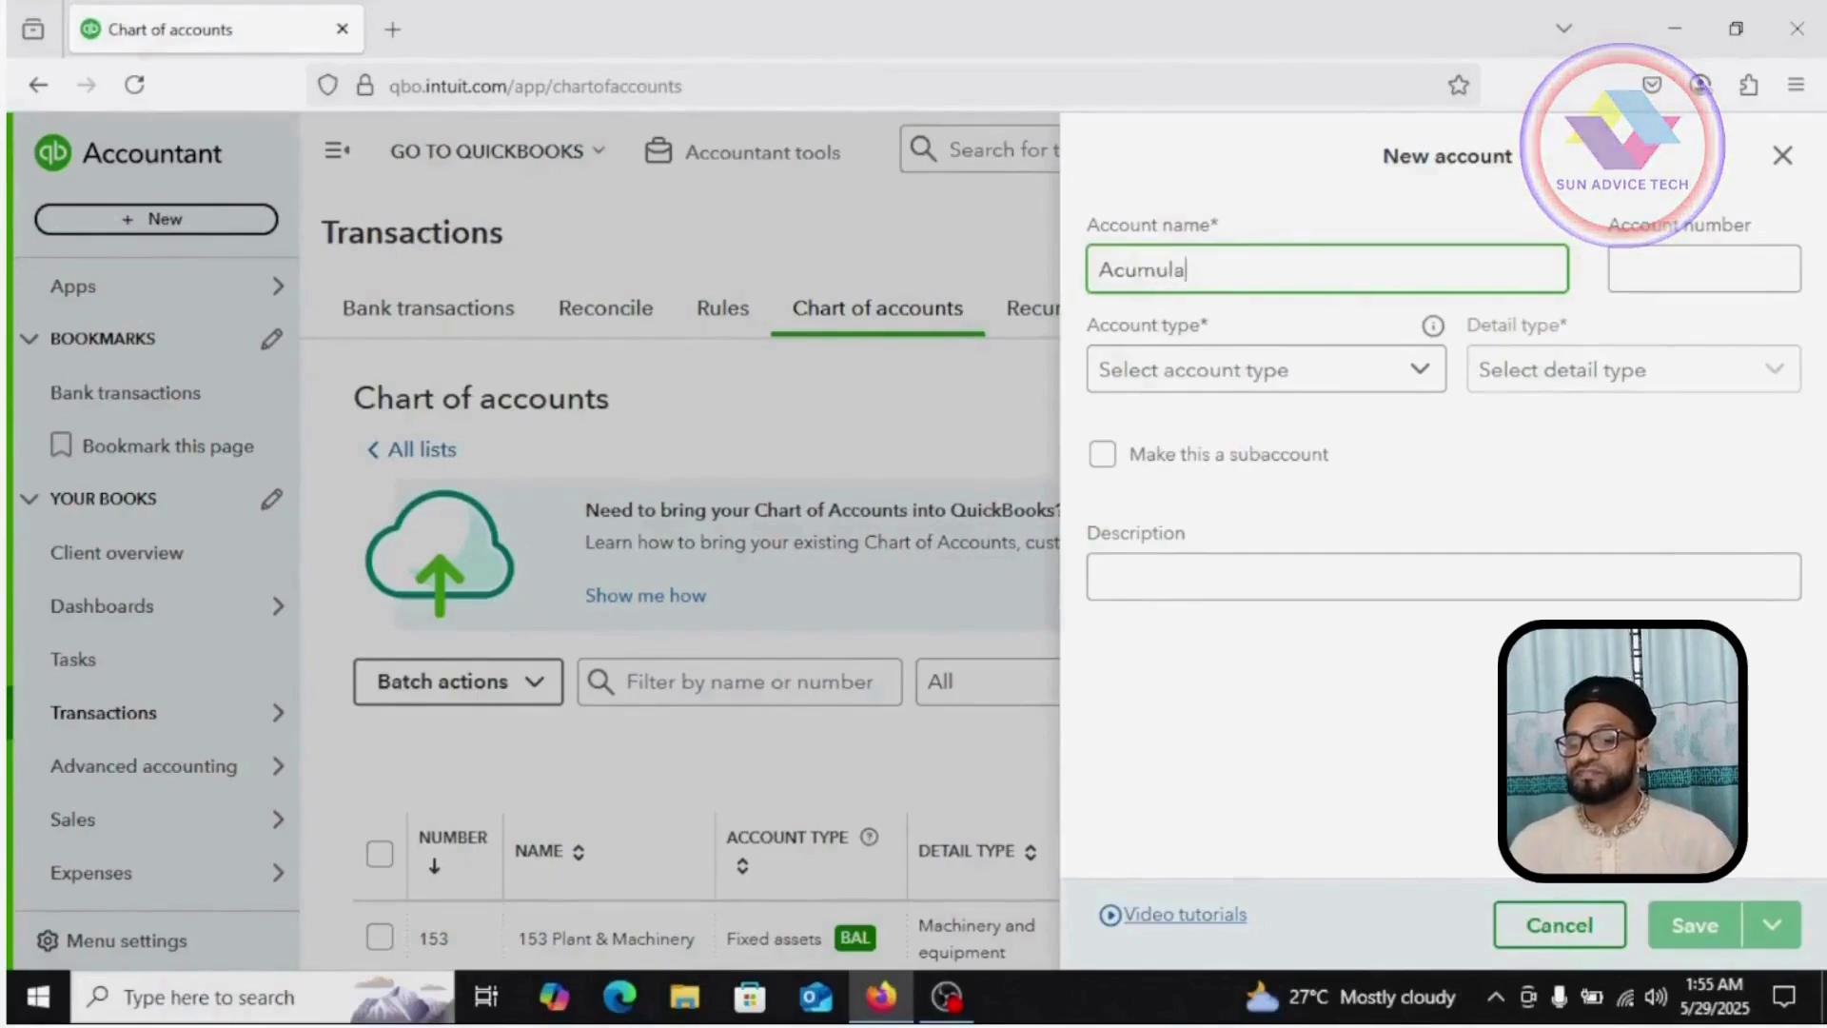
Step: Name the account 'Acumulated Deprication P & M', number 154, Fixed assets with accumulated depreciation detail
{"action": "type", "text": "Depri"}
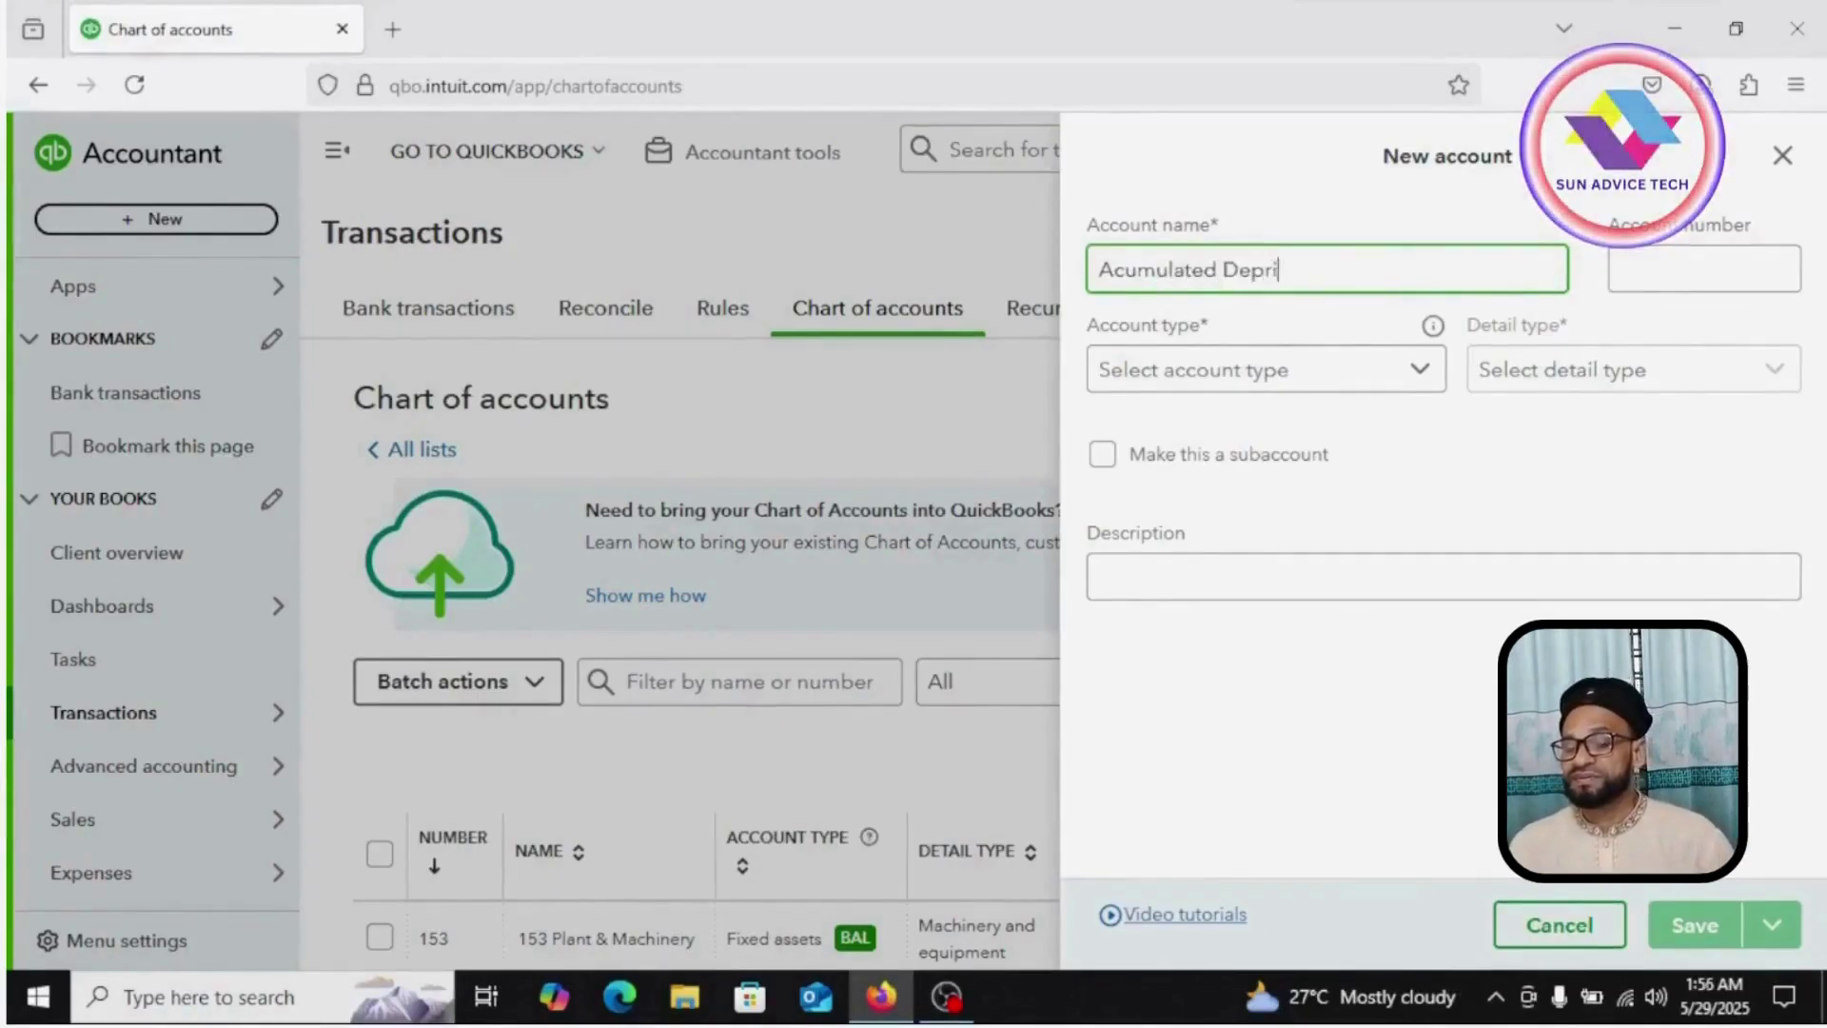
{"action": "type", "text": "ca"}
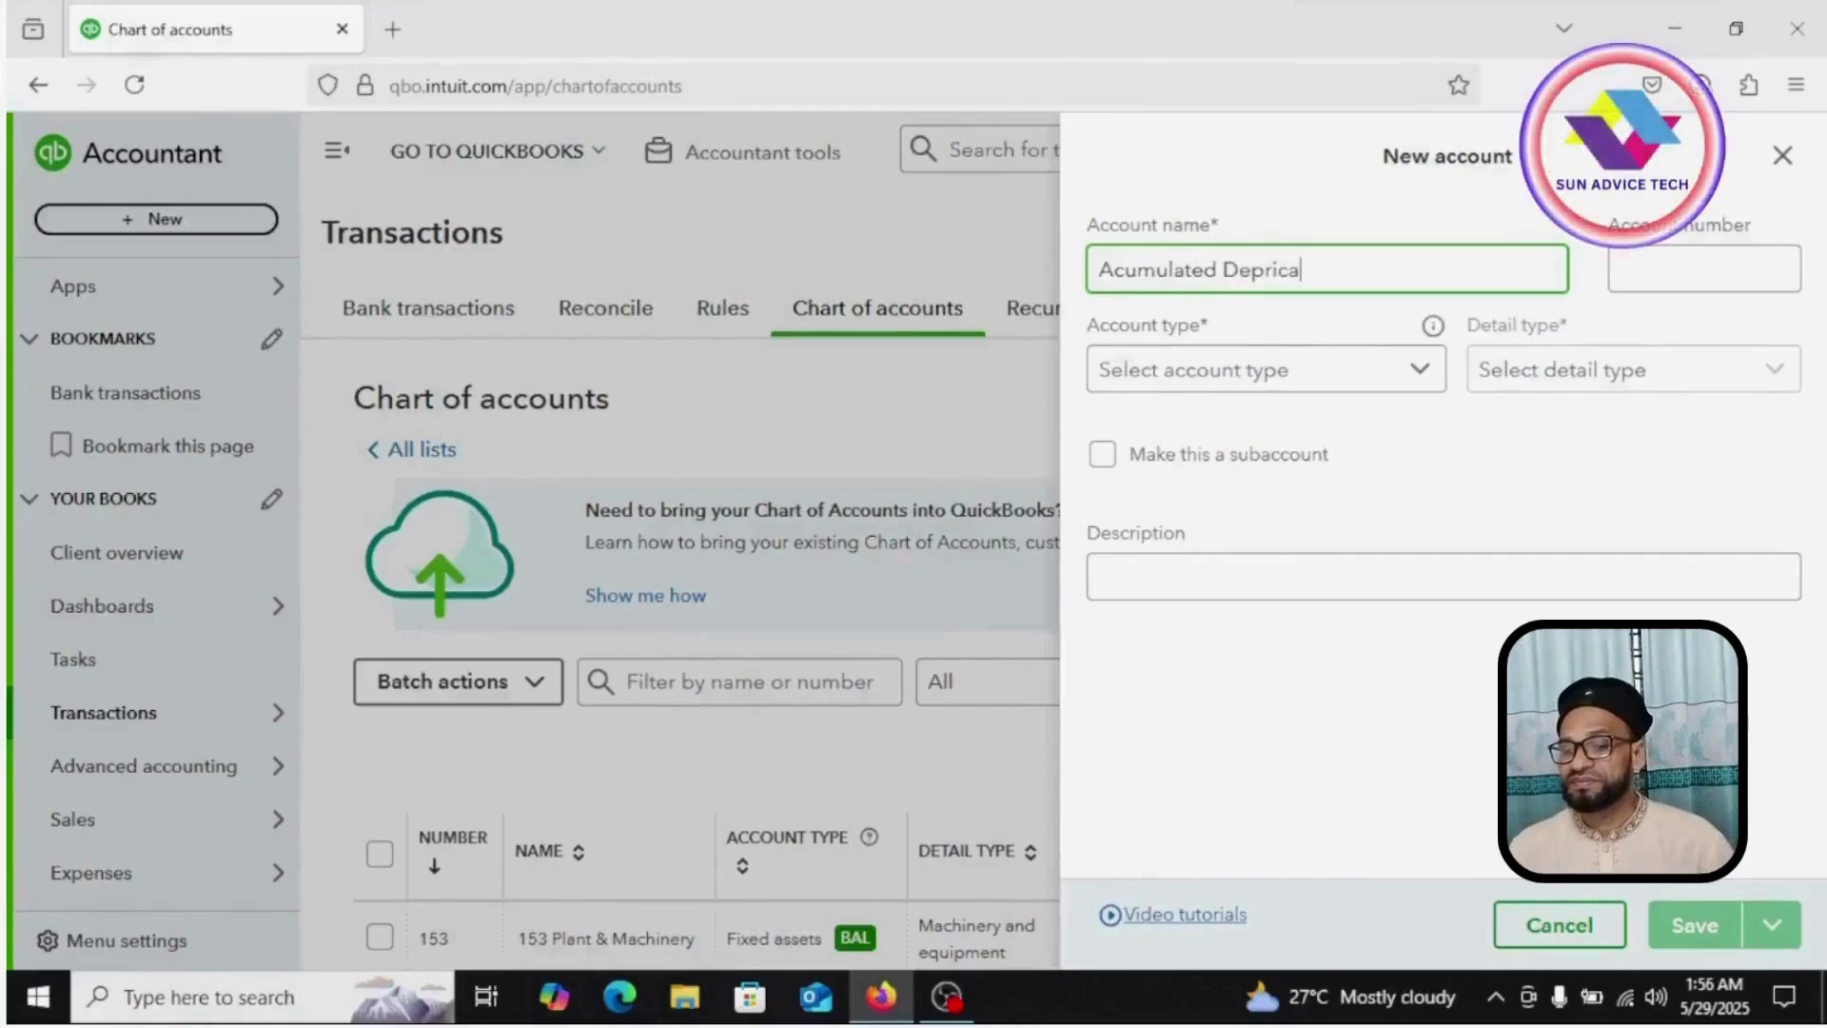
{"action": "type", "text": "tion "}
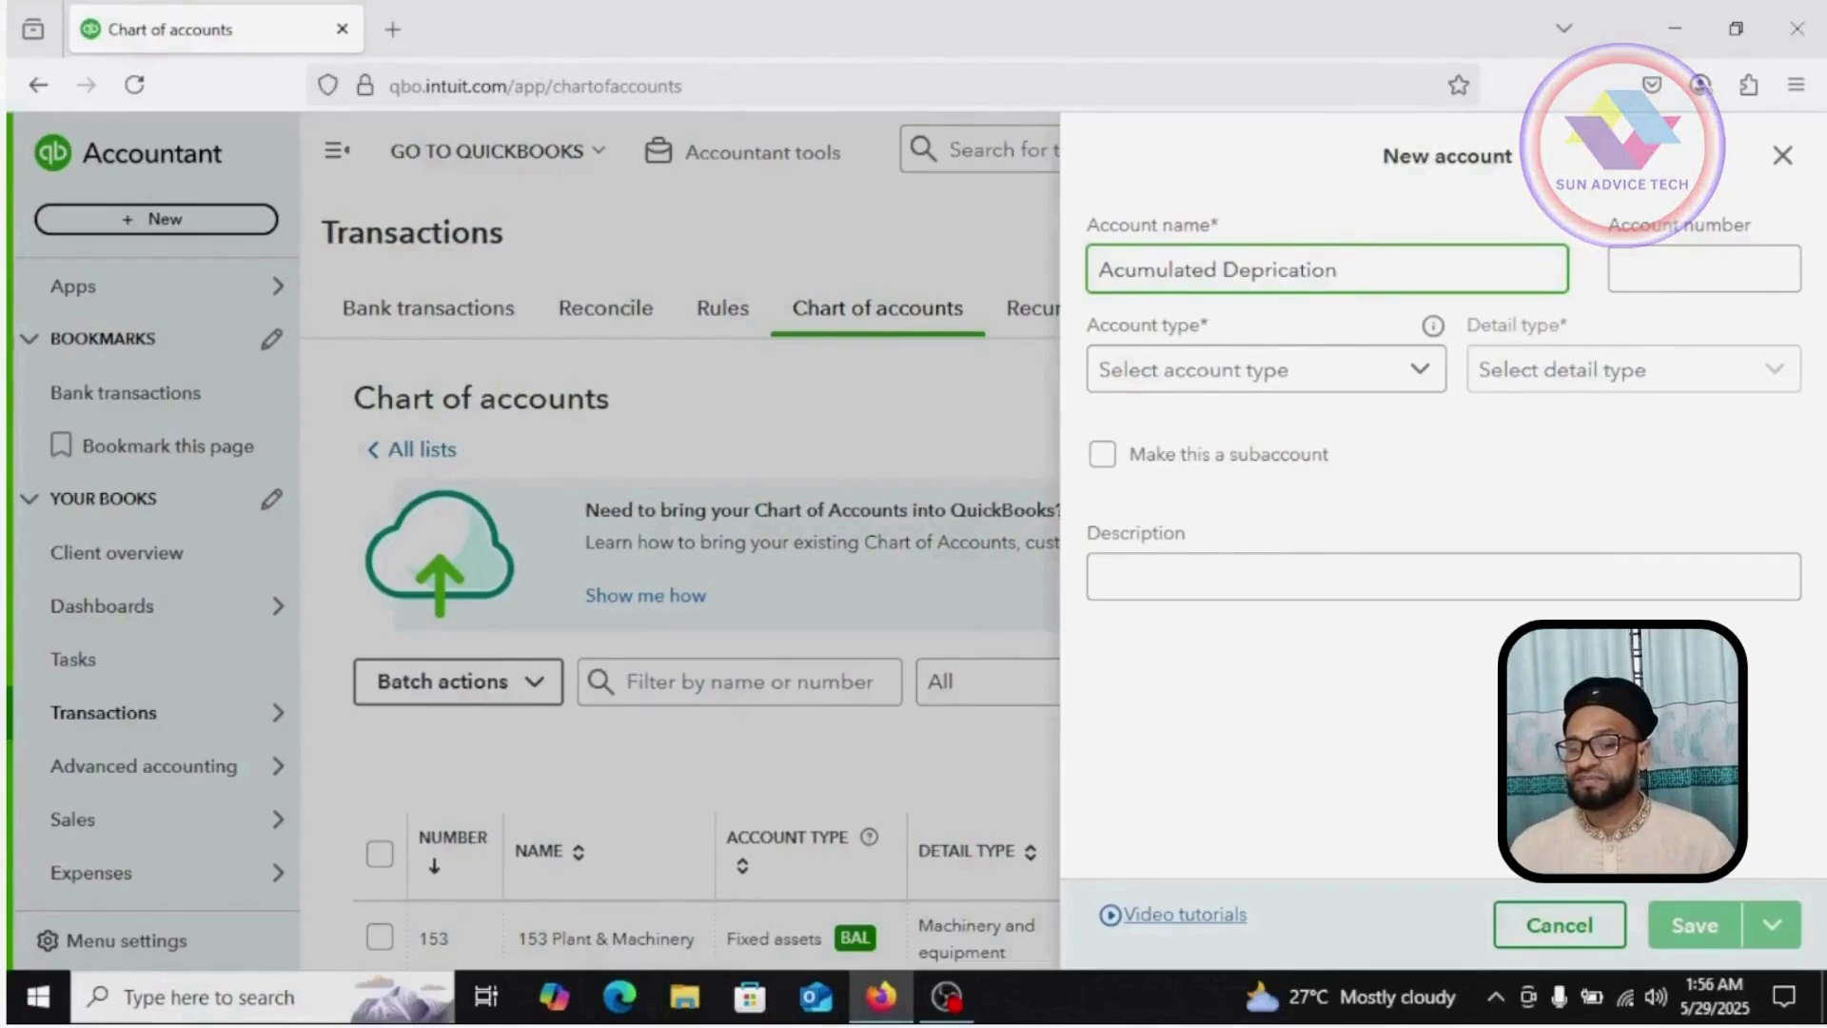
{"action": "type", "text": "P & M"}
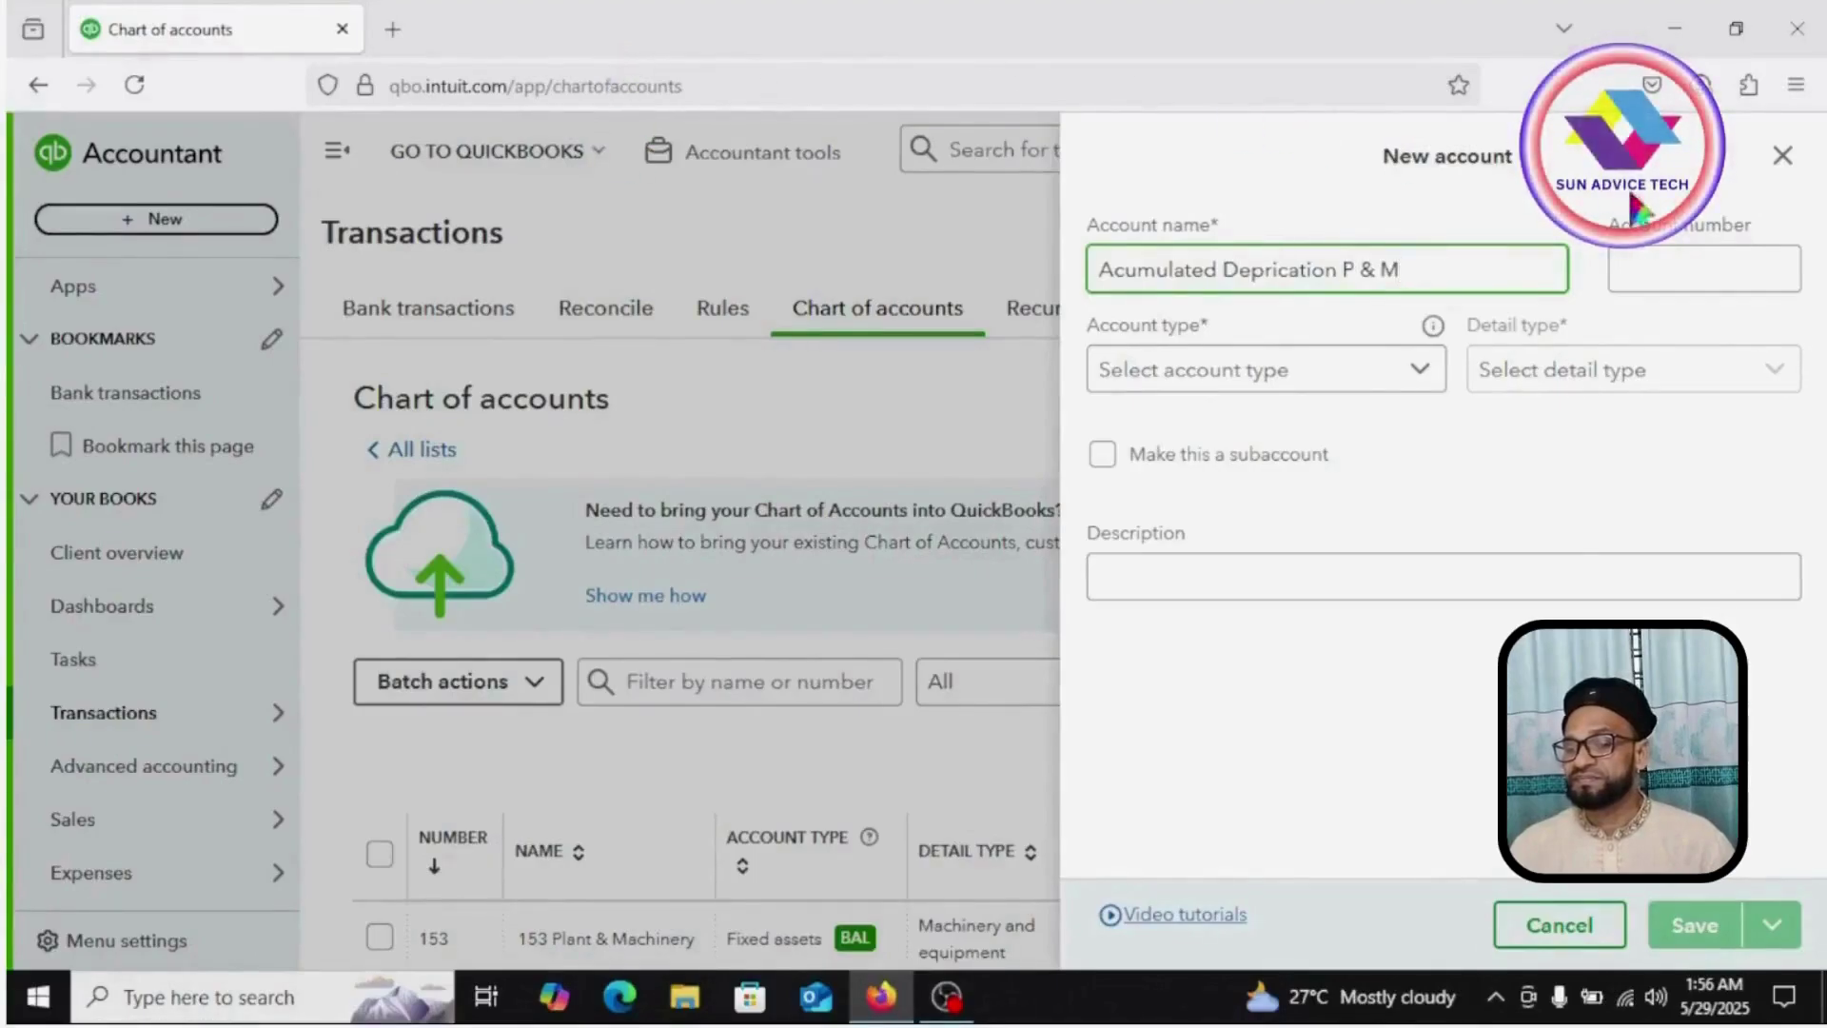
{"action": "left_click", "coordinate": [1667, 252]}
{"action": "type", "text": "154"}
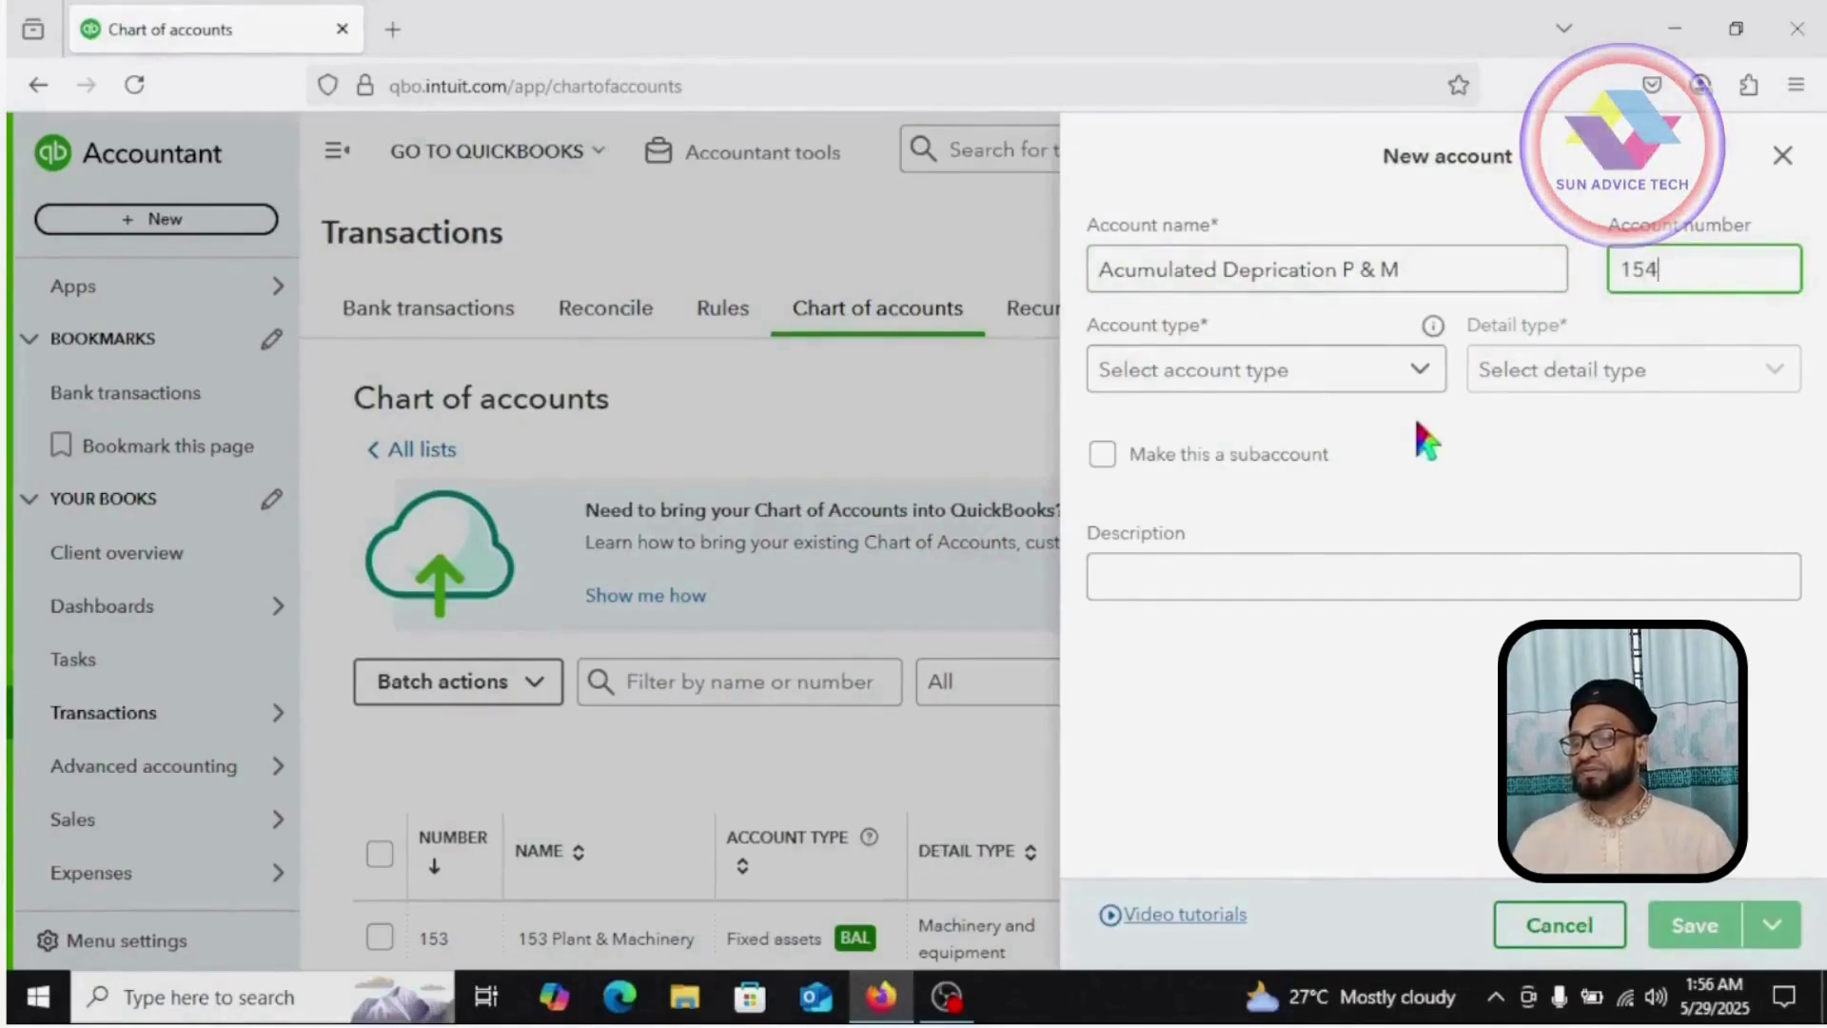
{"action": "left_click", "coordinate": [1420, 370]}
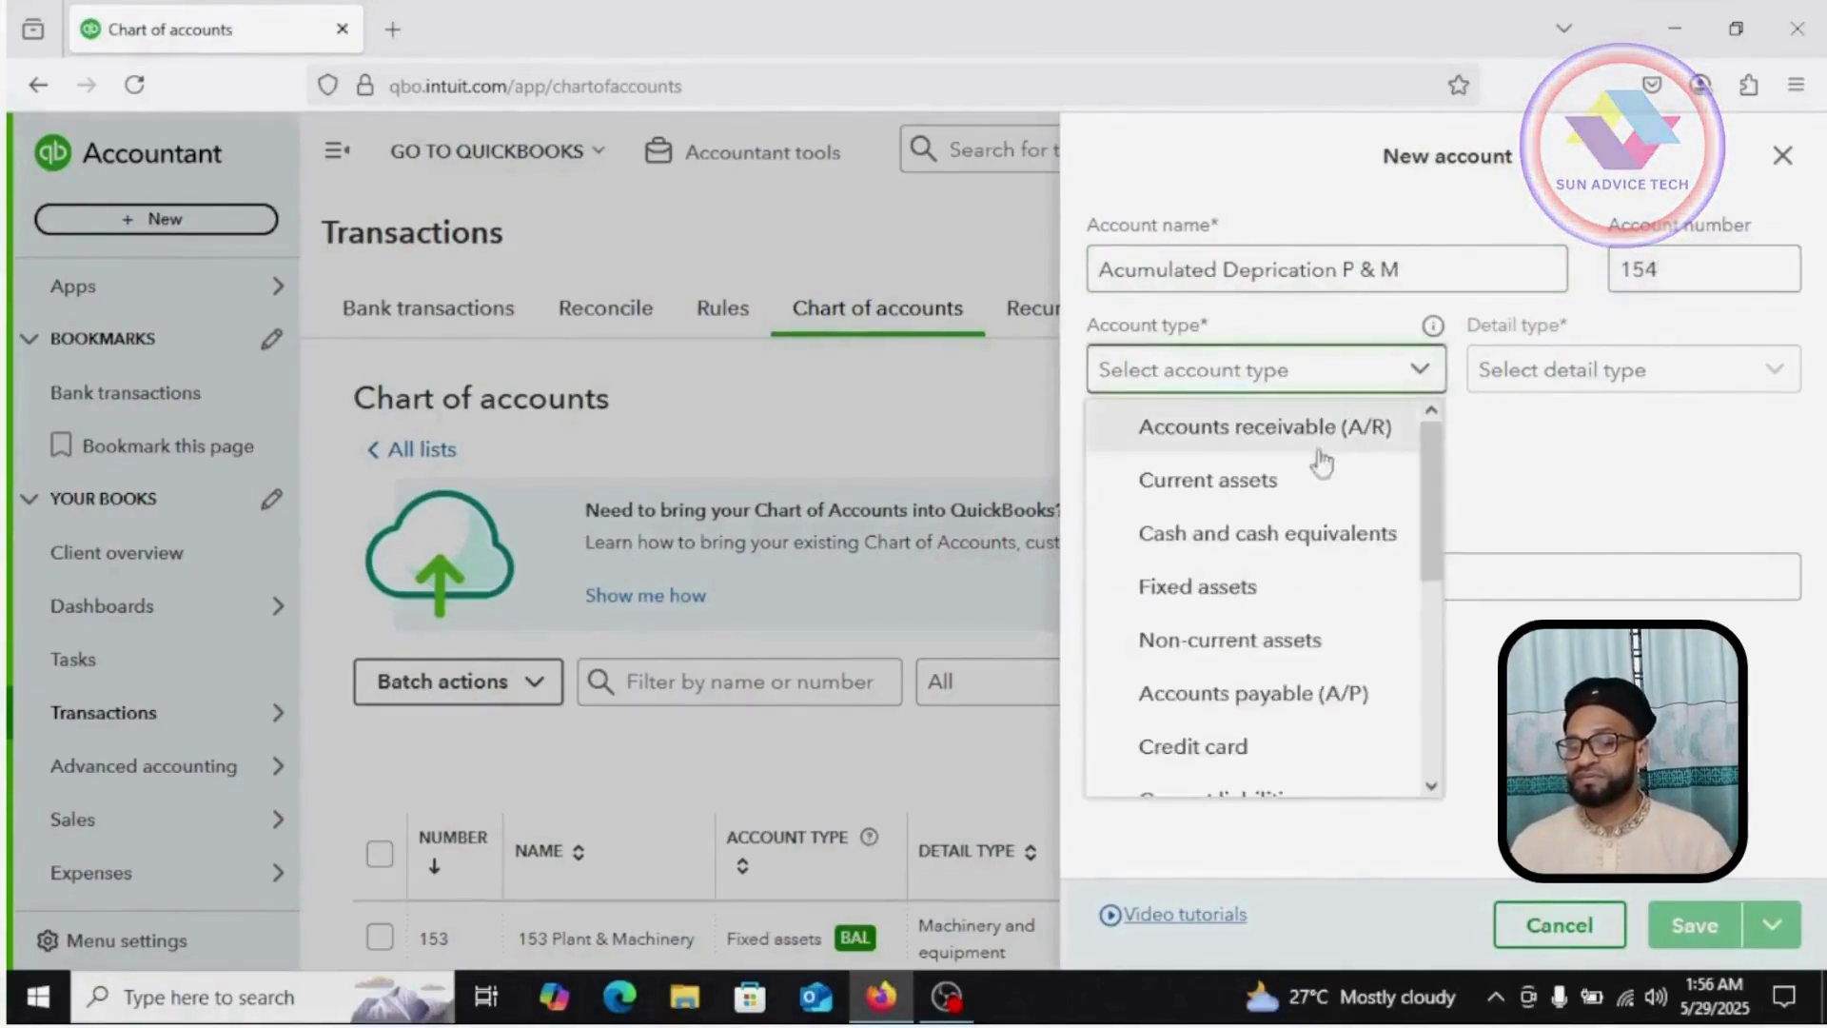
{"action": "left_click", "coordinate": [1205, 590]}
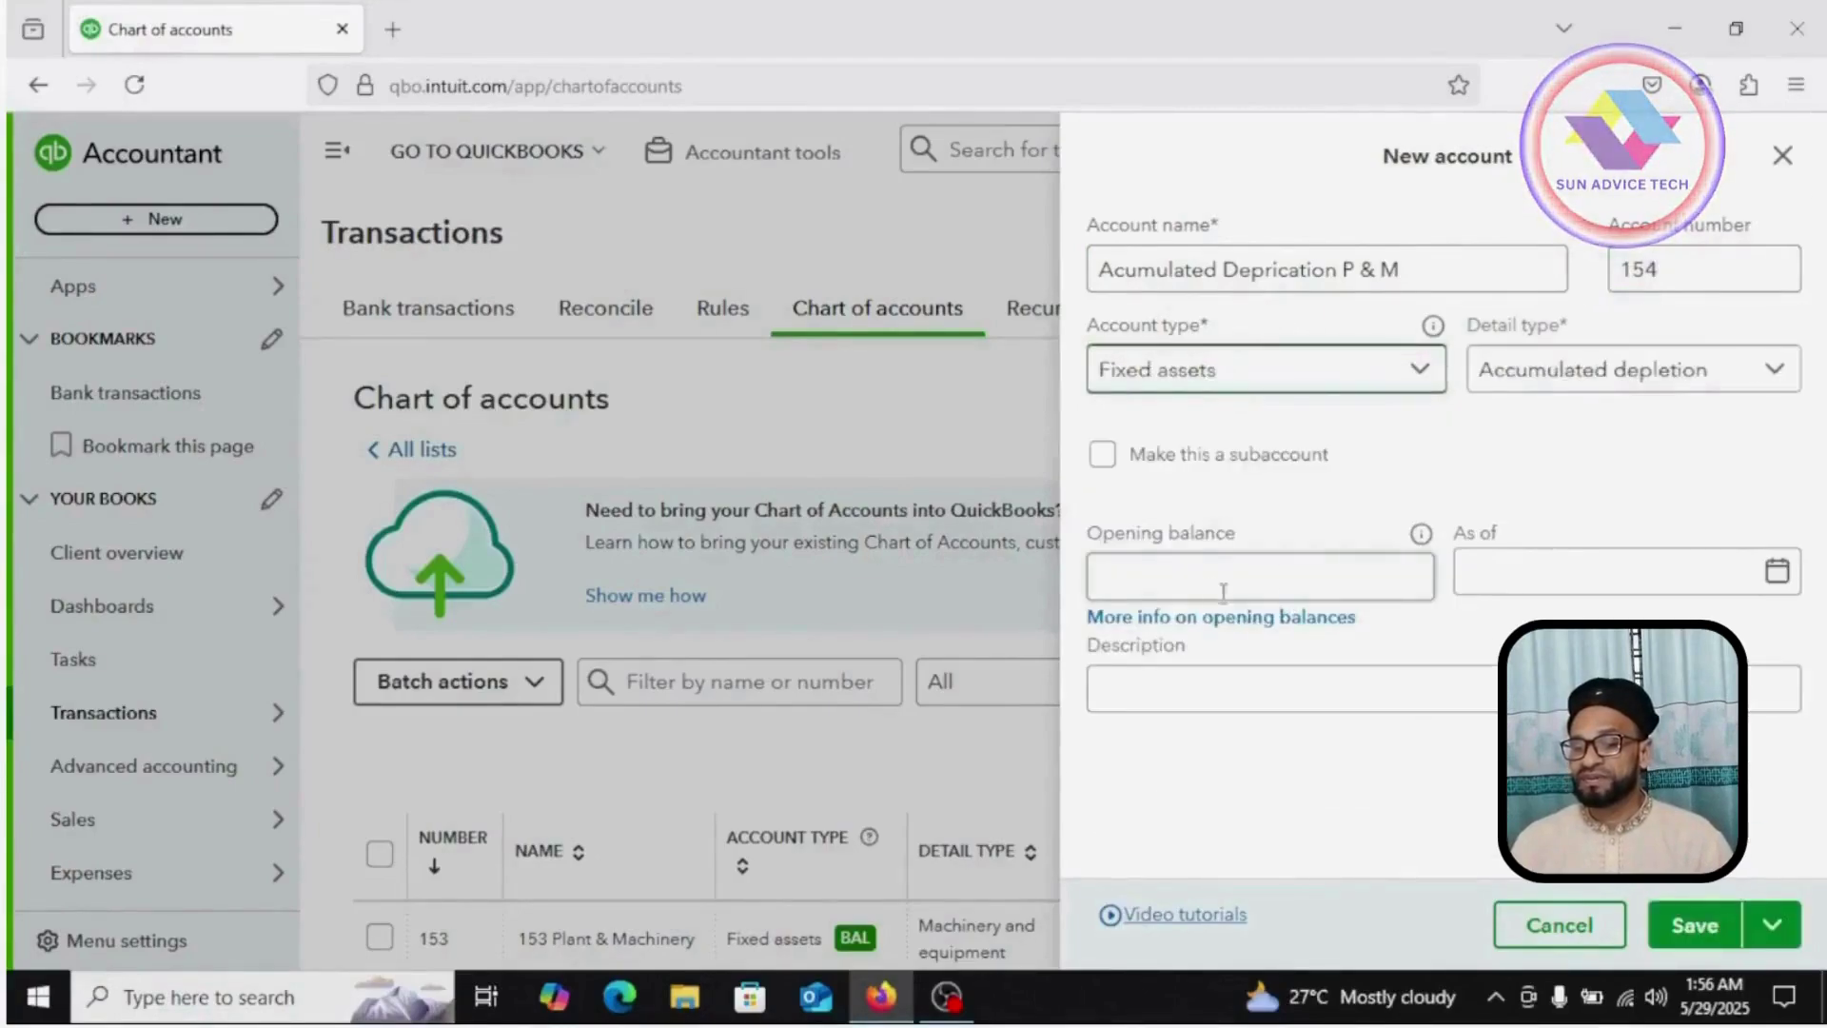
{"action": "left_click", "coordinate": [1752, 369]}
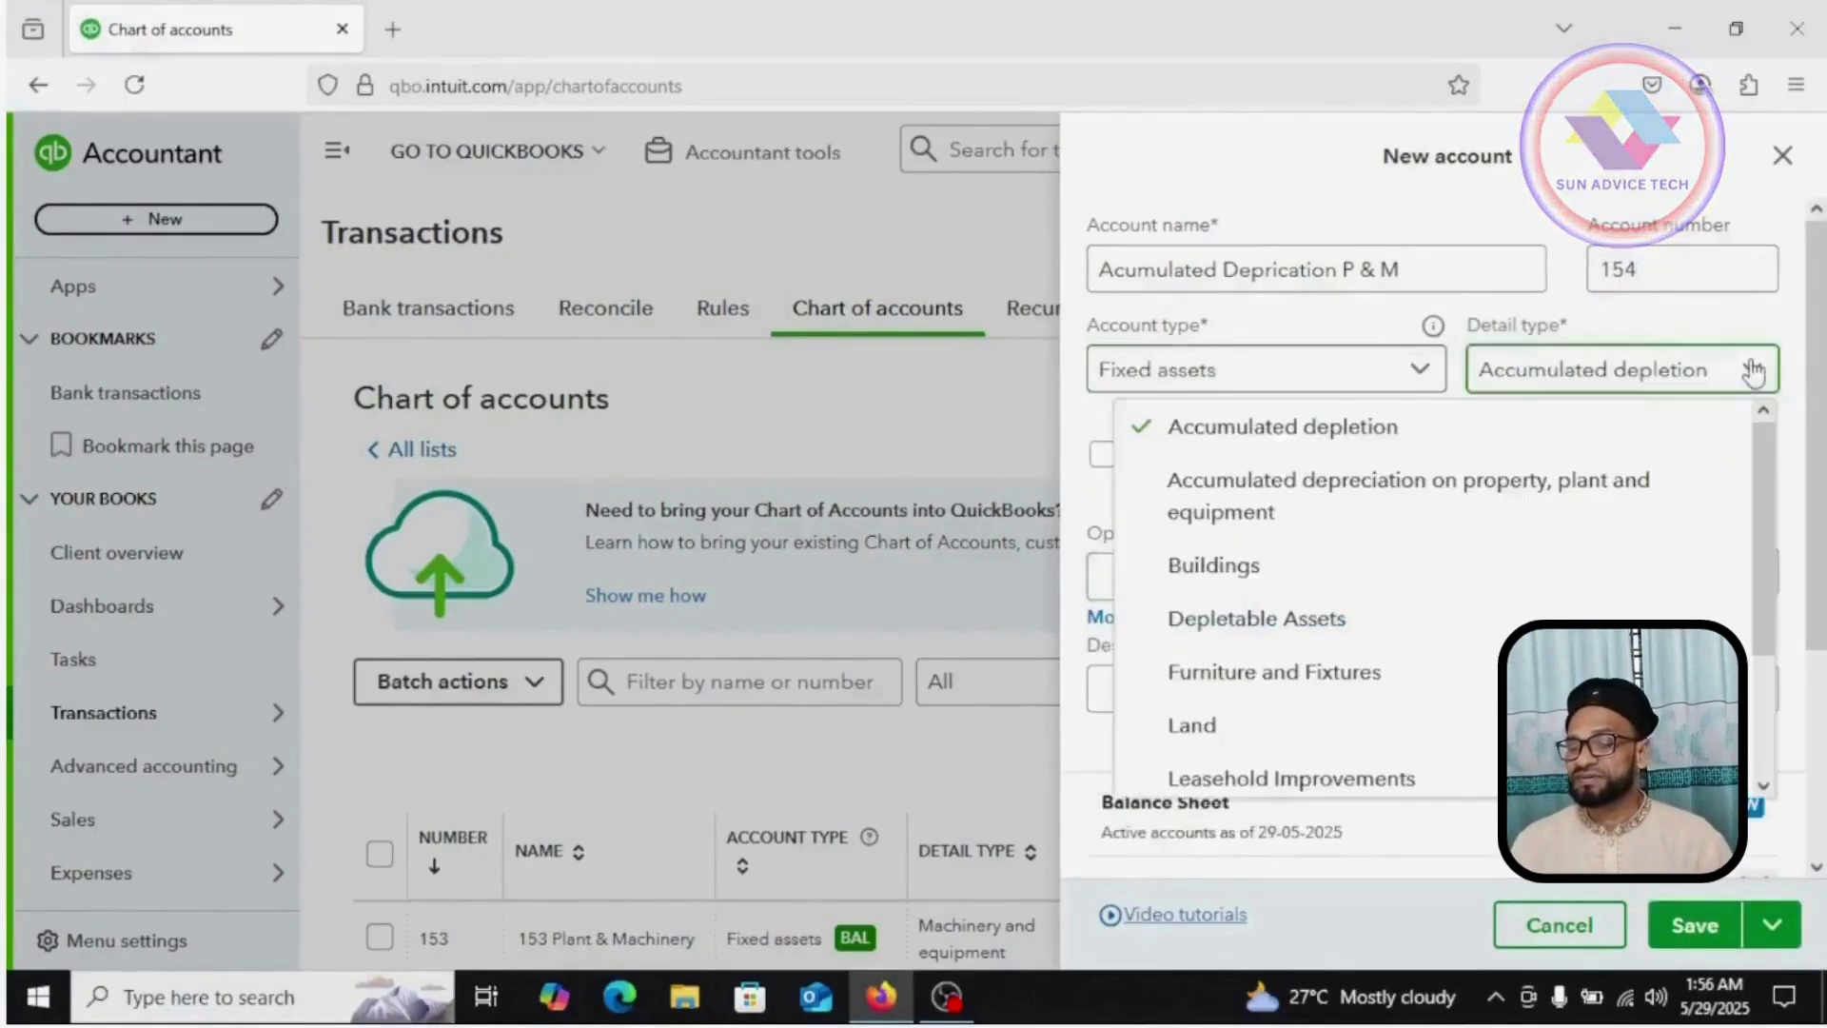
{"action": "left_click", "coordinate": [1405, 490]}
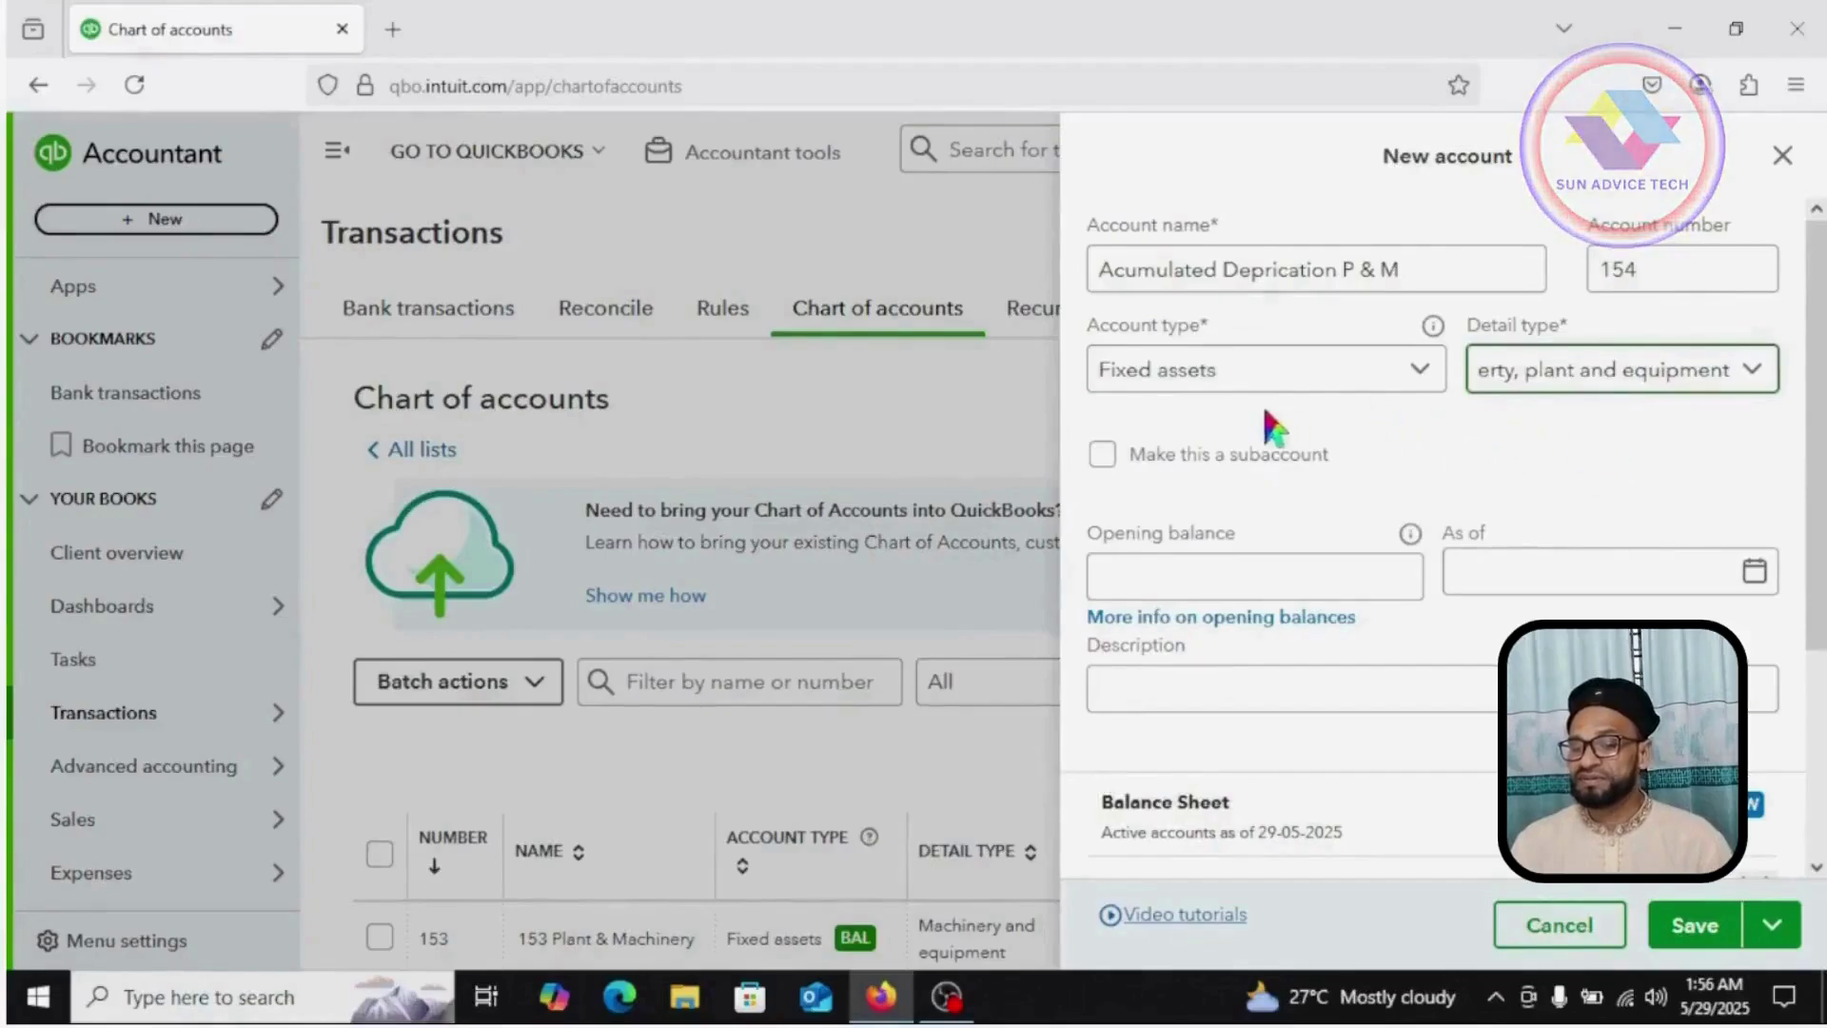
Step: Make it a subaccount of 153 Plant & Machinery and save it
{"action": "left_click", "coordinate": [1101, 457]}
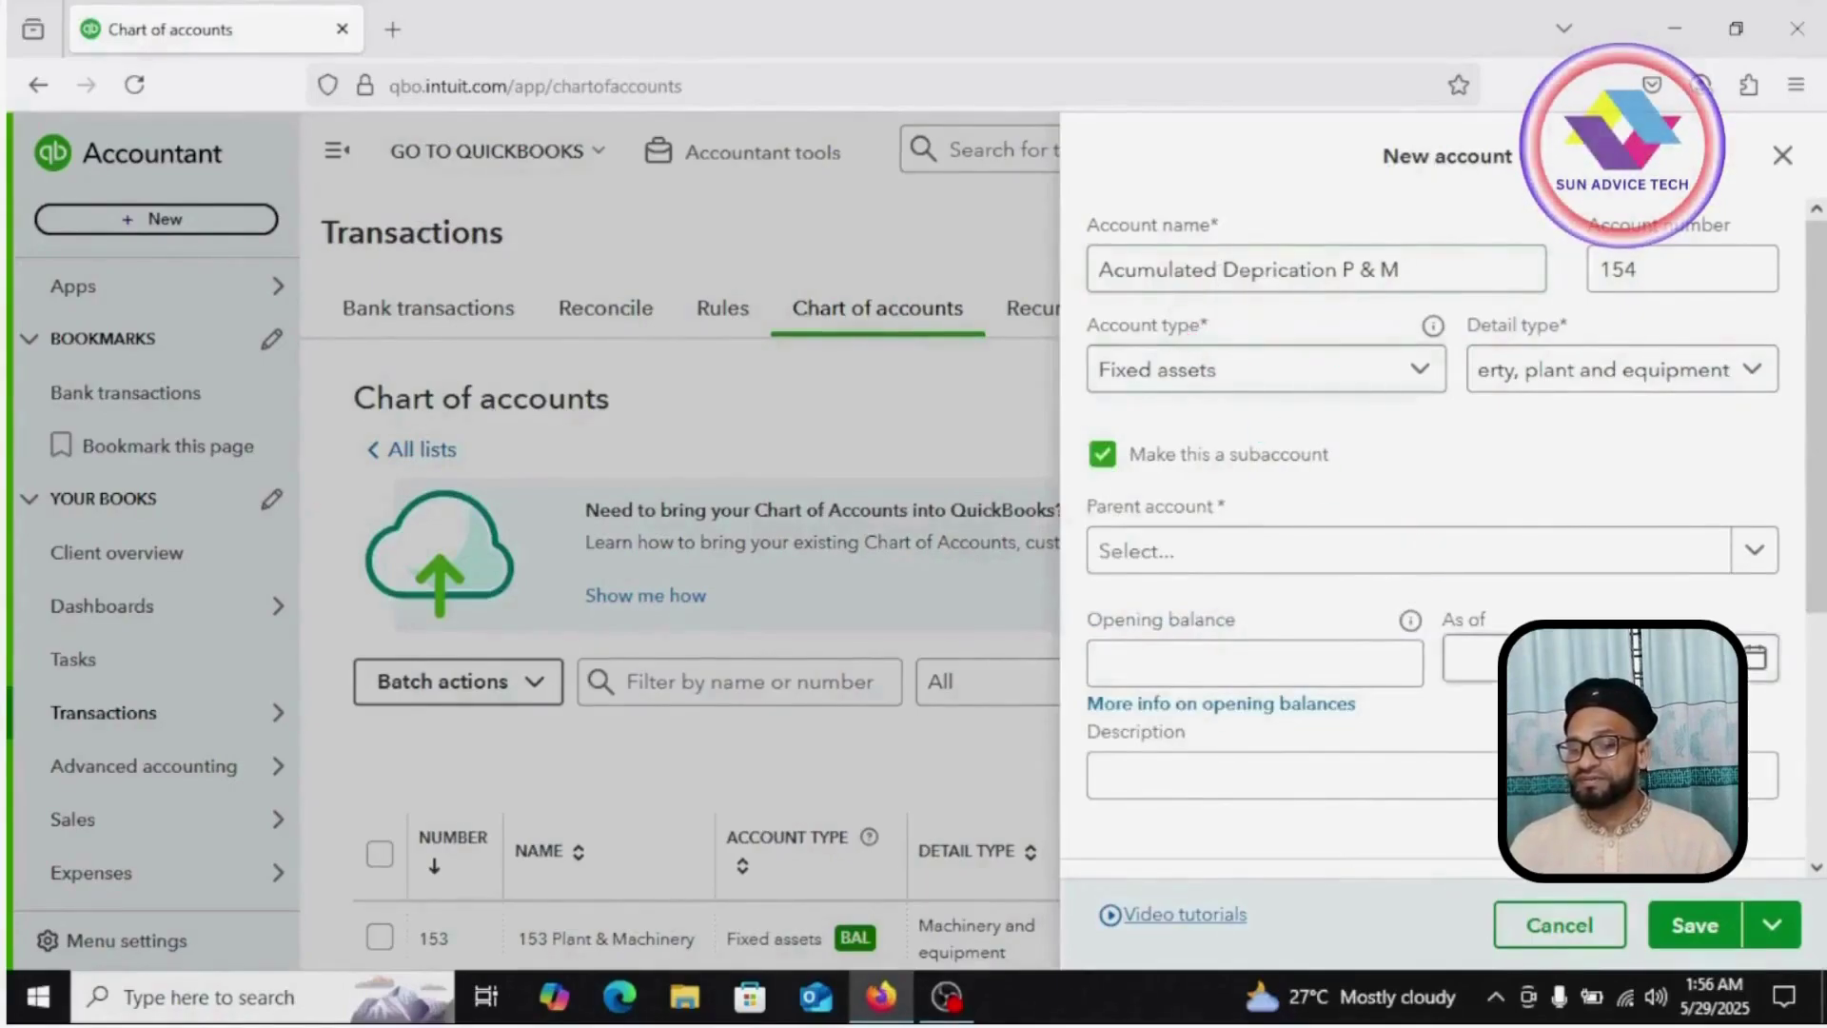
{"action": "left_click", "coordinate": [1756, 555]}
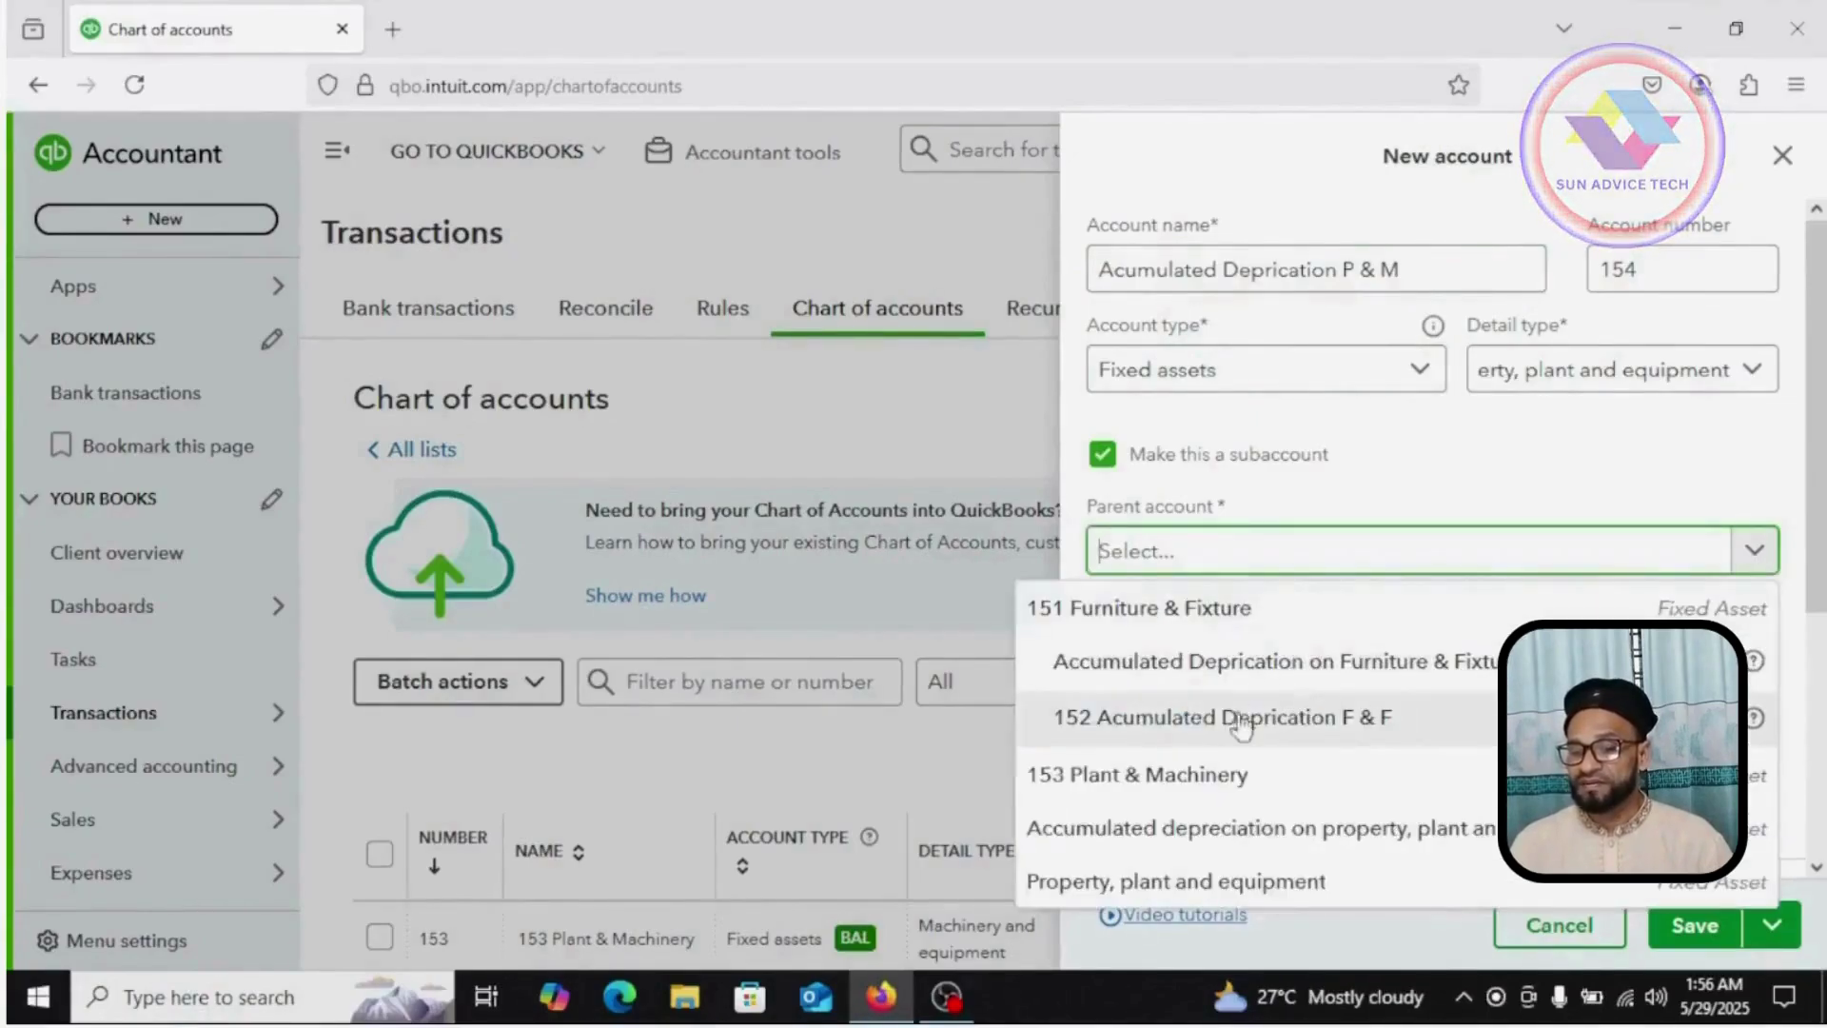
{"action": "left_click", "coordinate": [1166, 790]}
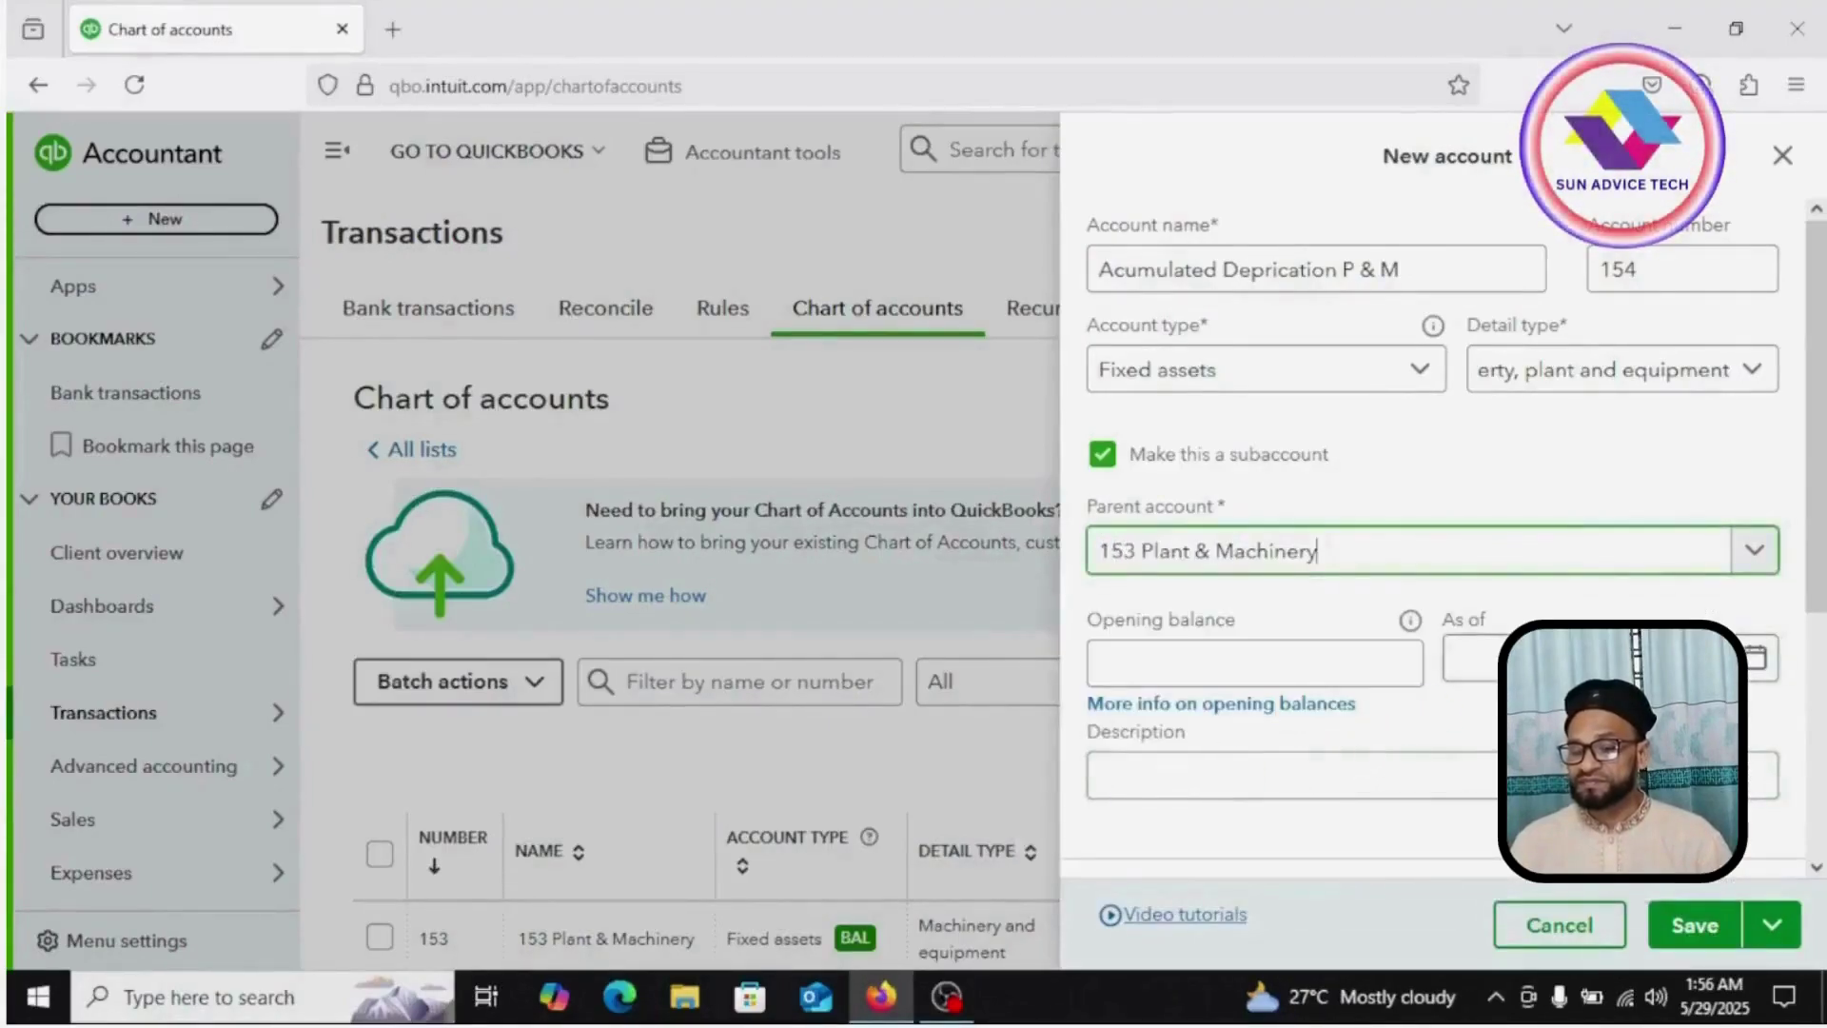
{"action": "scroll", "coordinate": [1270, 523], "scroll_direction": "down", "scroll_amount": 2}
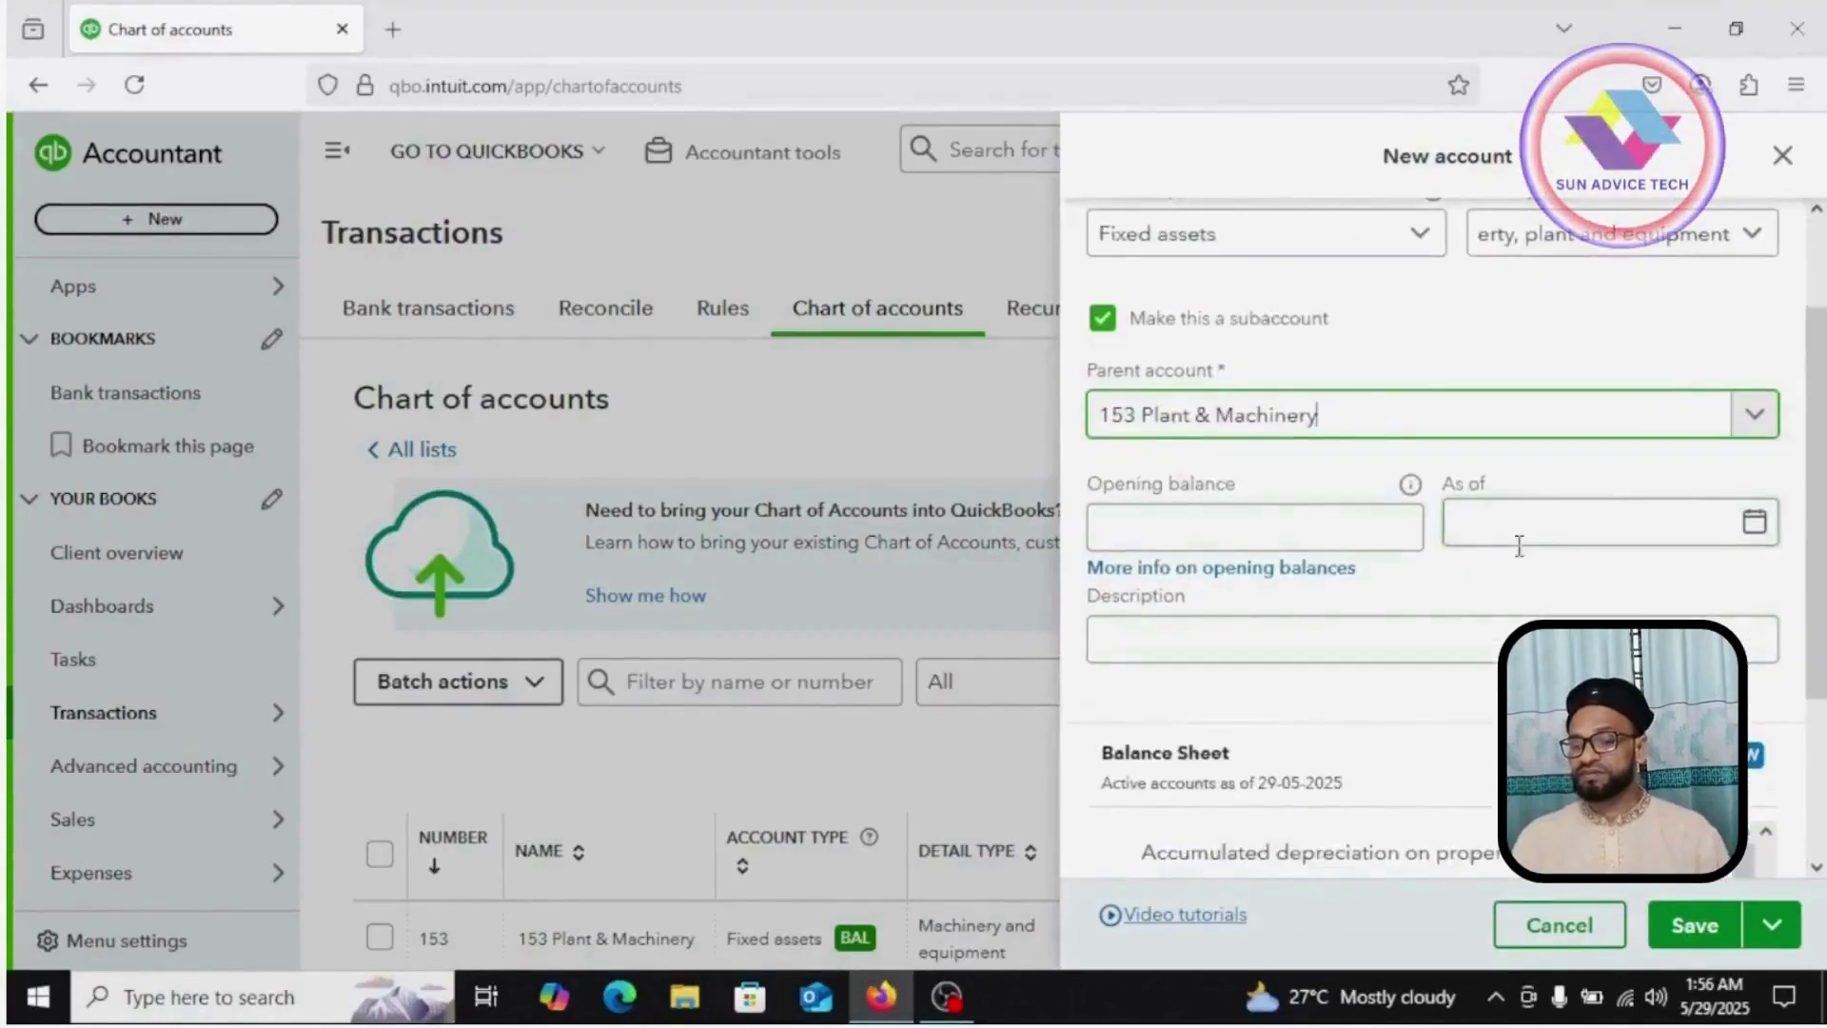
{"action": "scroll", "coordinate": [1201, 609], "scroll_direction": "down", "scroll_amount": 3}
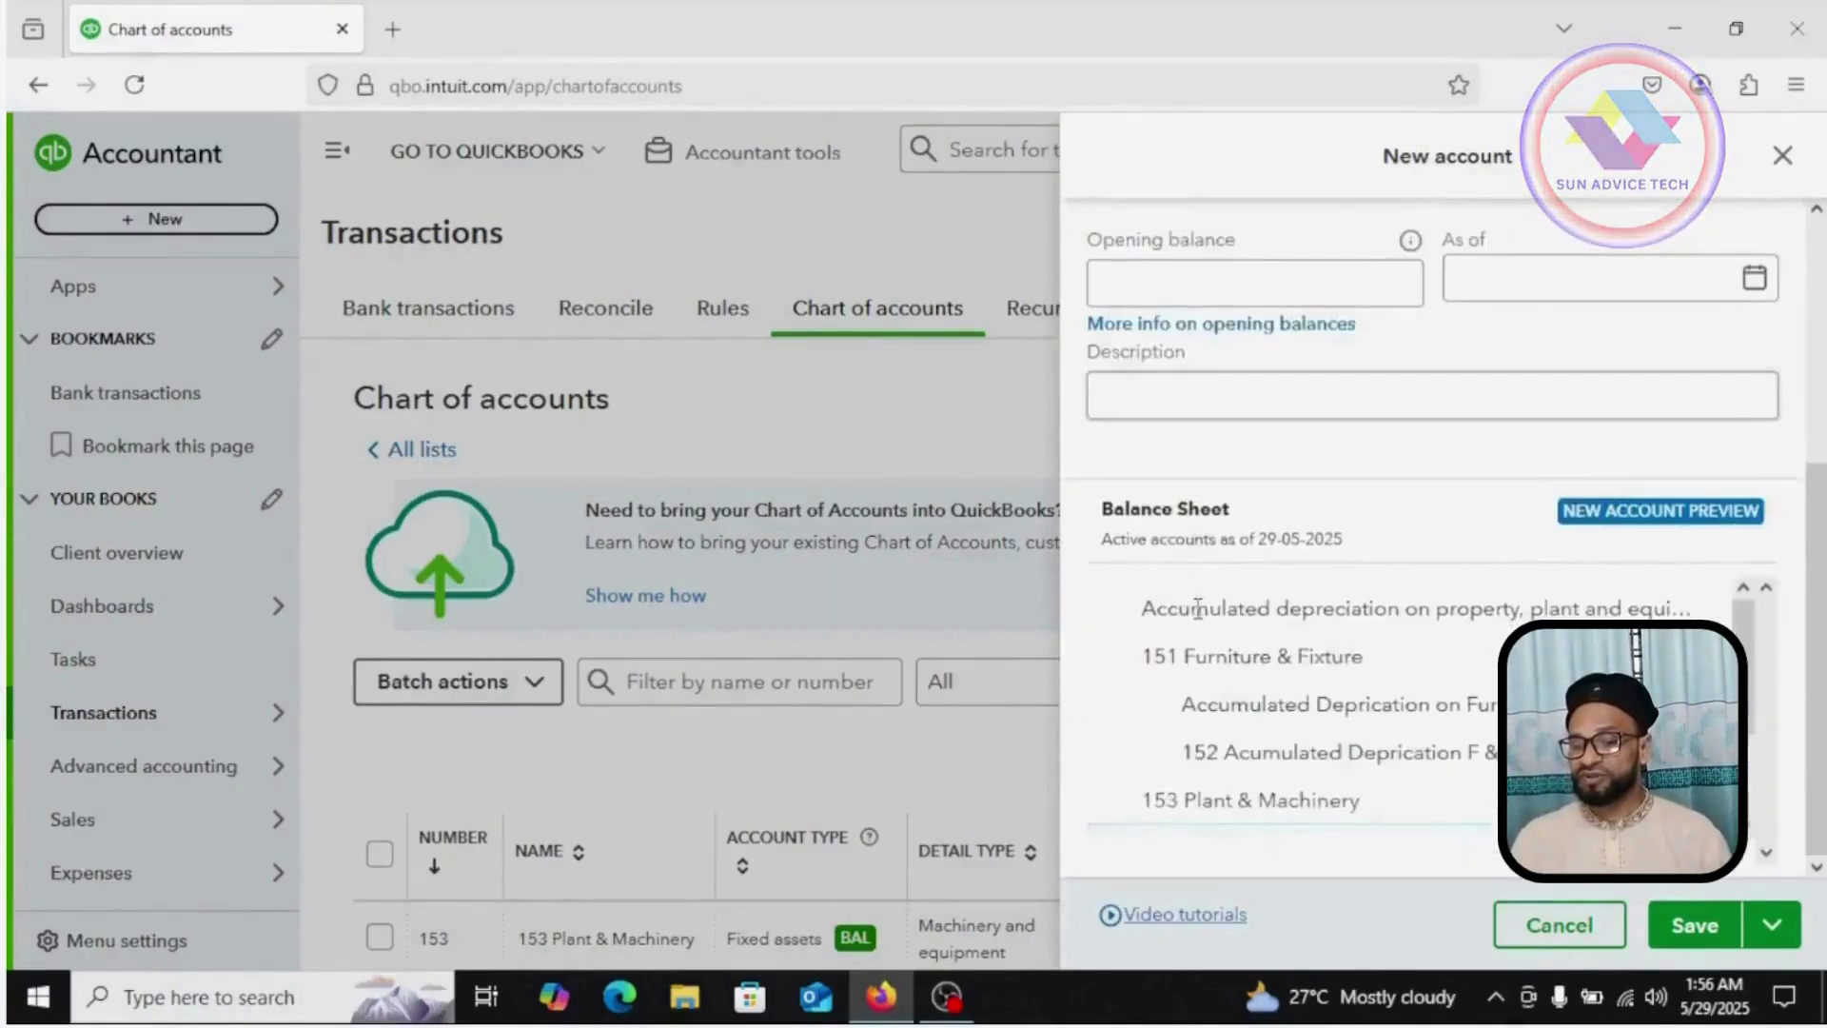
{"action": "left_click", "coordinate": [1698, 927]}
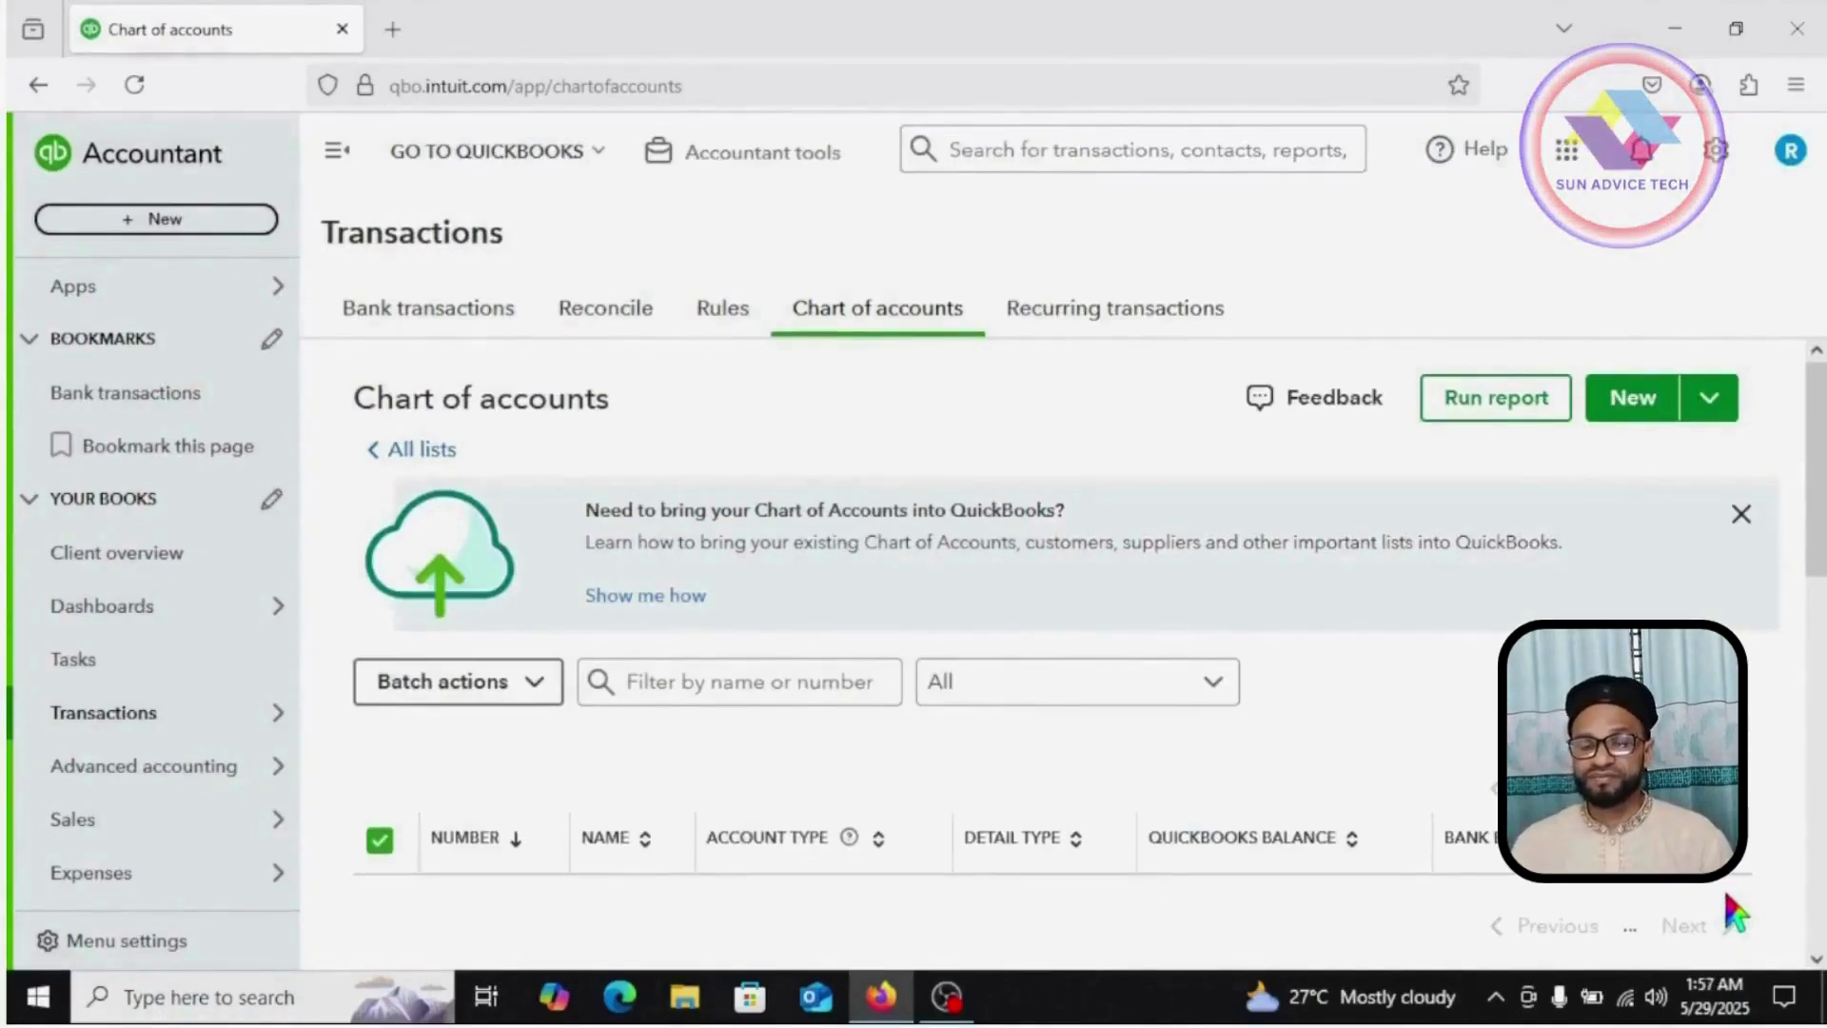
Step: Scroll the chart of accounts to confirm 154 Acumulated Deprication P & M is listed at Tk0.00
{"action": "scroll", "coordinate": [1733, 913], "scroll_direction": "down", "scroll_amount": 5}
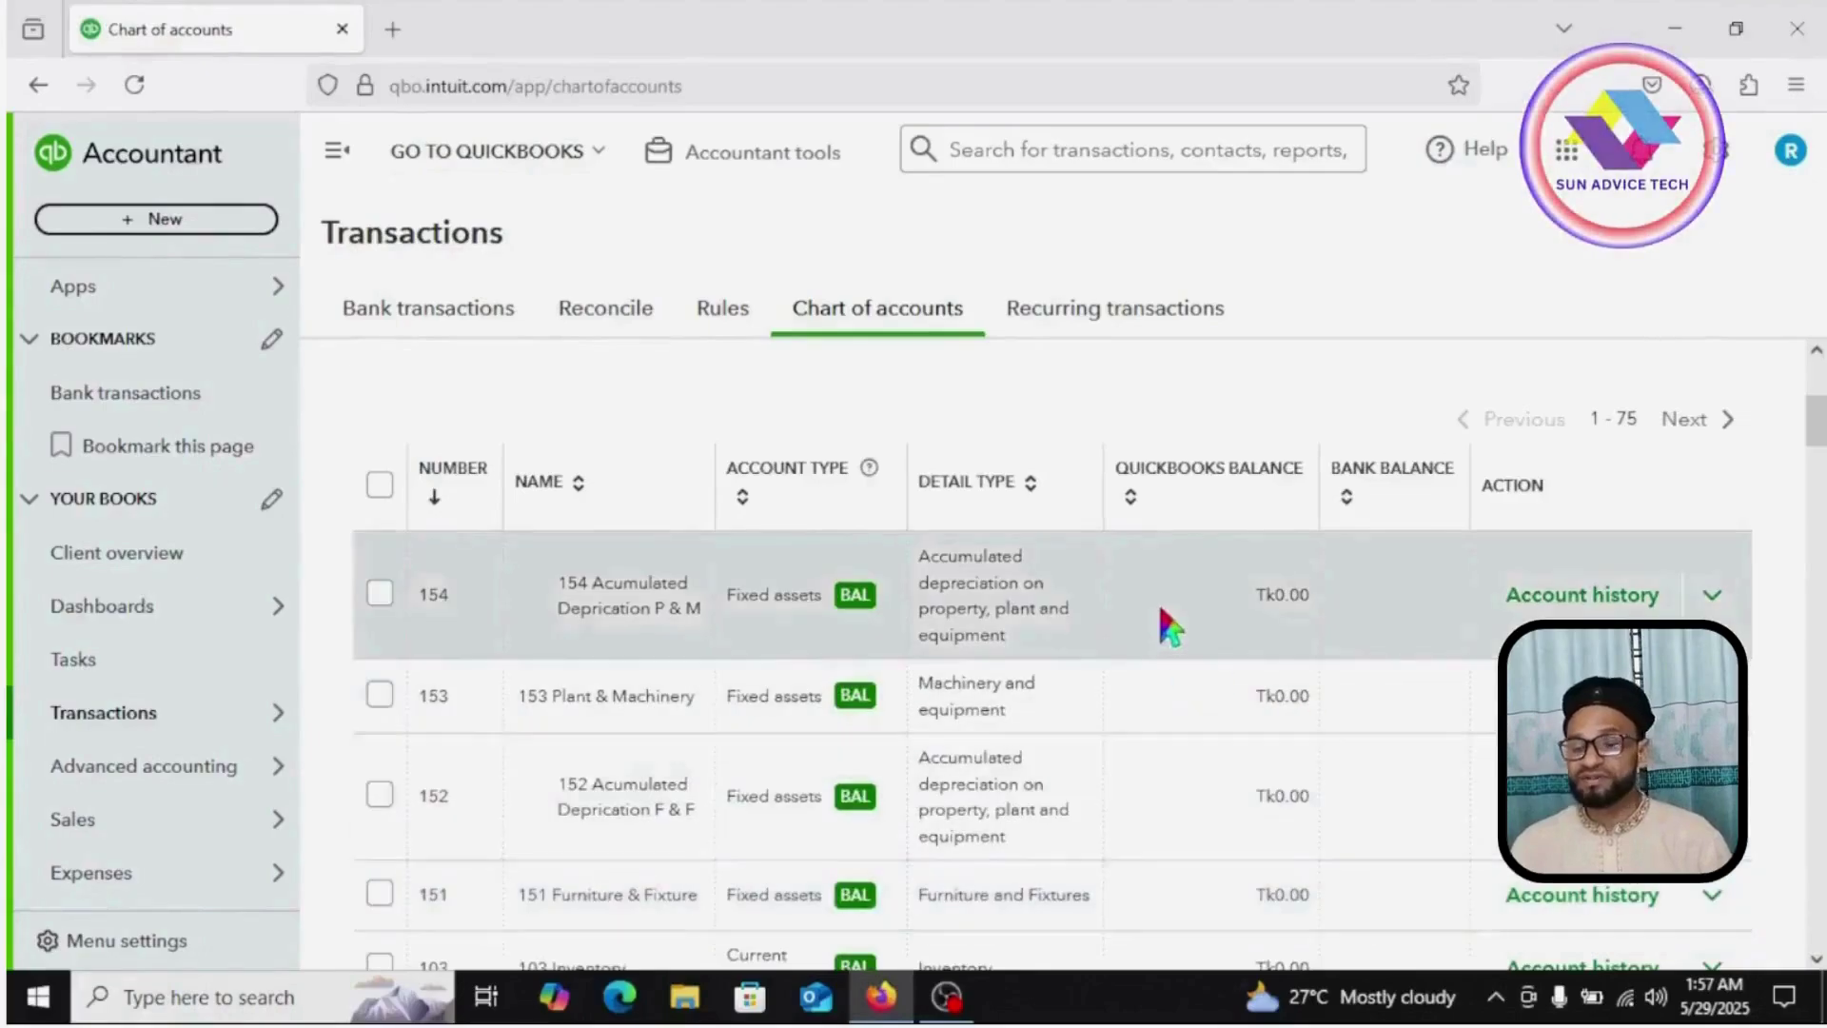
{"action": "scroll", "coordinate": [521, 729], "scroll_direction": "down", "scroll_amount": 5}
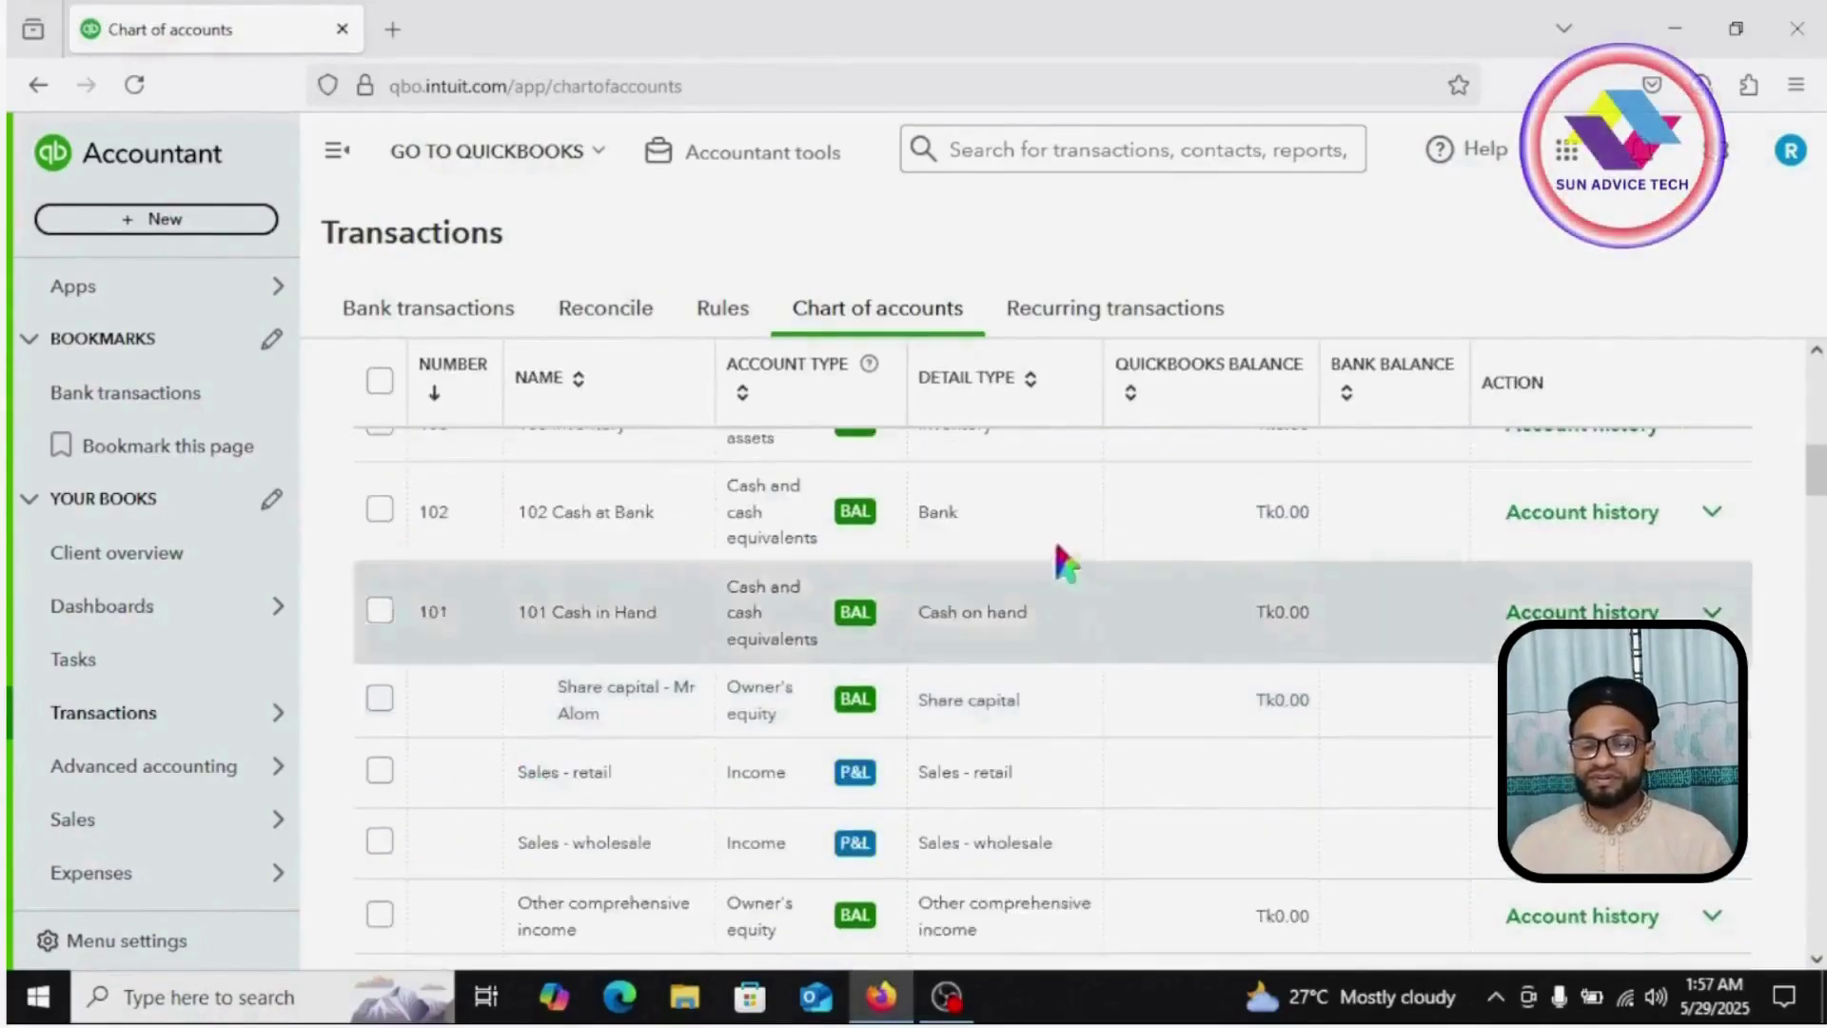
{"action": "scroll", "coordinate": [657, 522], "scroll_direction": "up", "scroll_amount": 10}
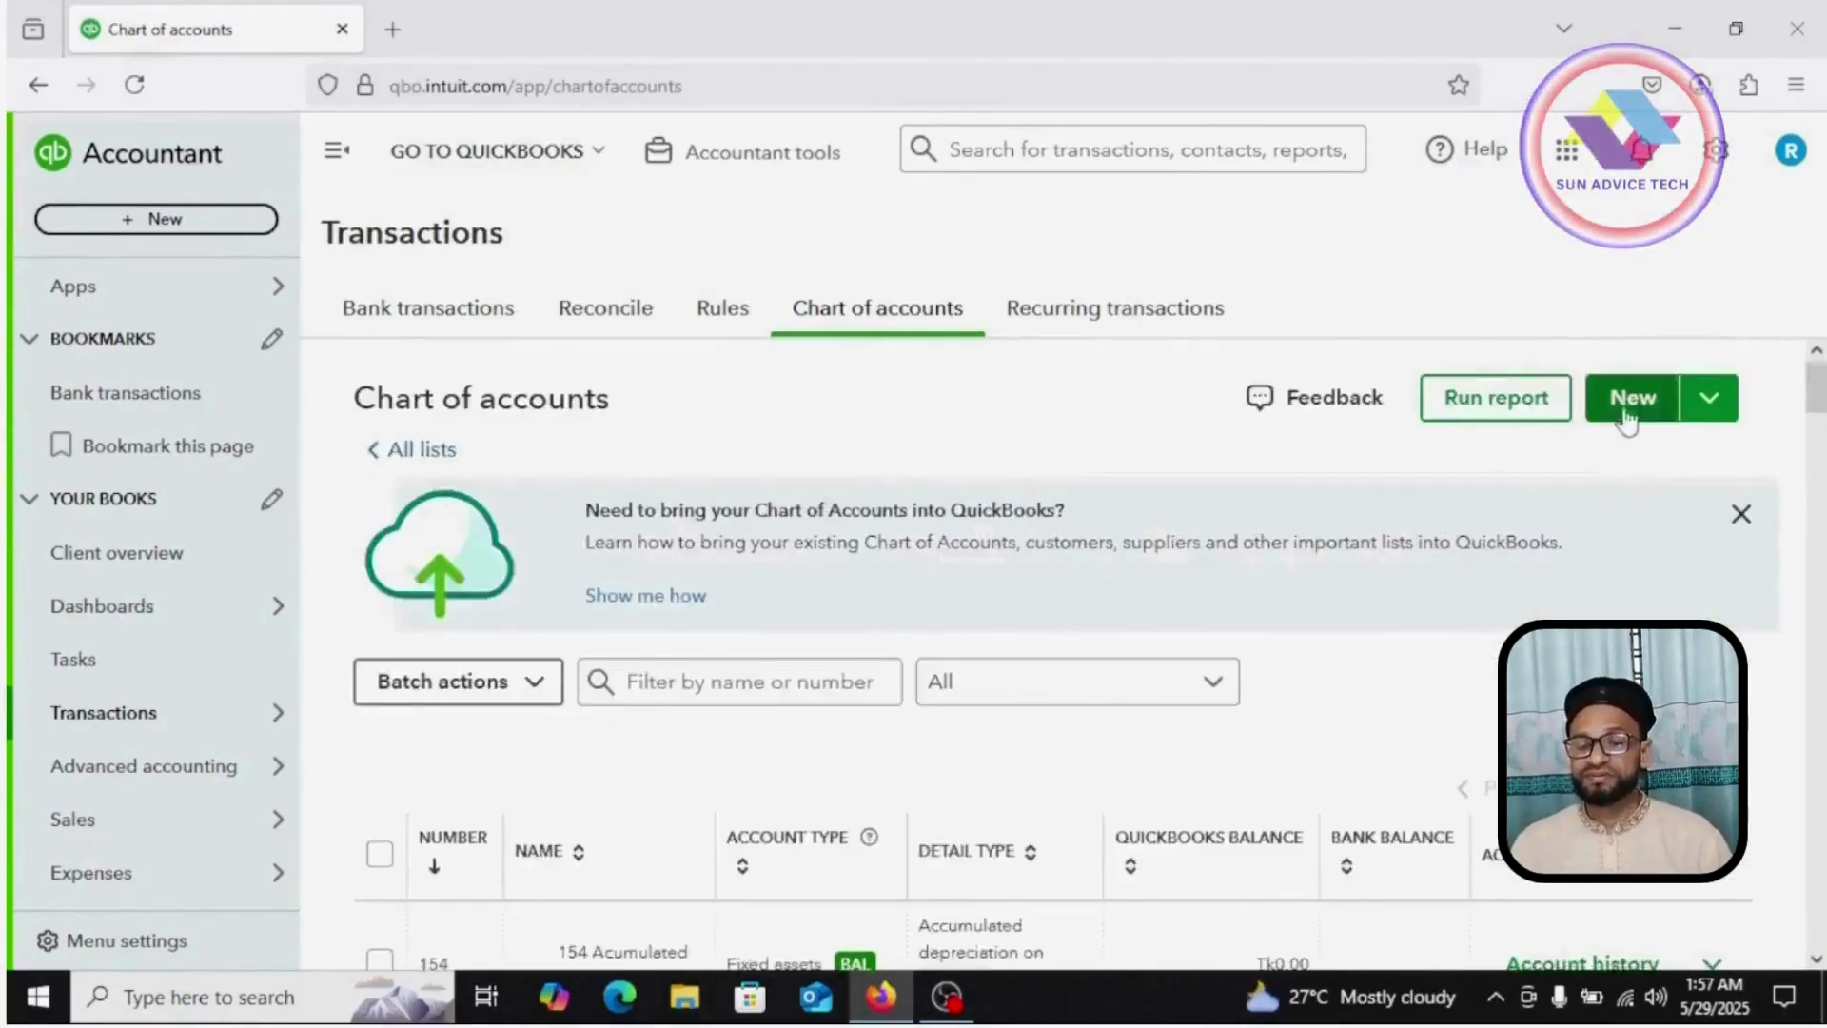
Step: Create account 401 'Sales' as Income with detail type Sales of Product Income, and save it
{"action": "left_click", "coordinate": [1629, 405]}
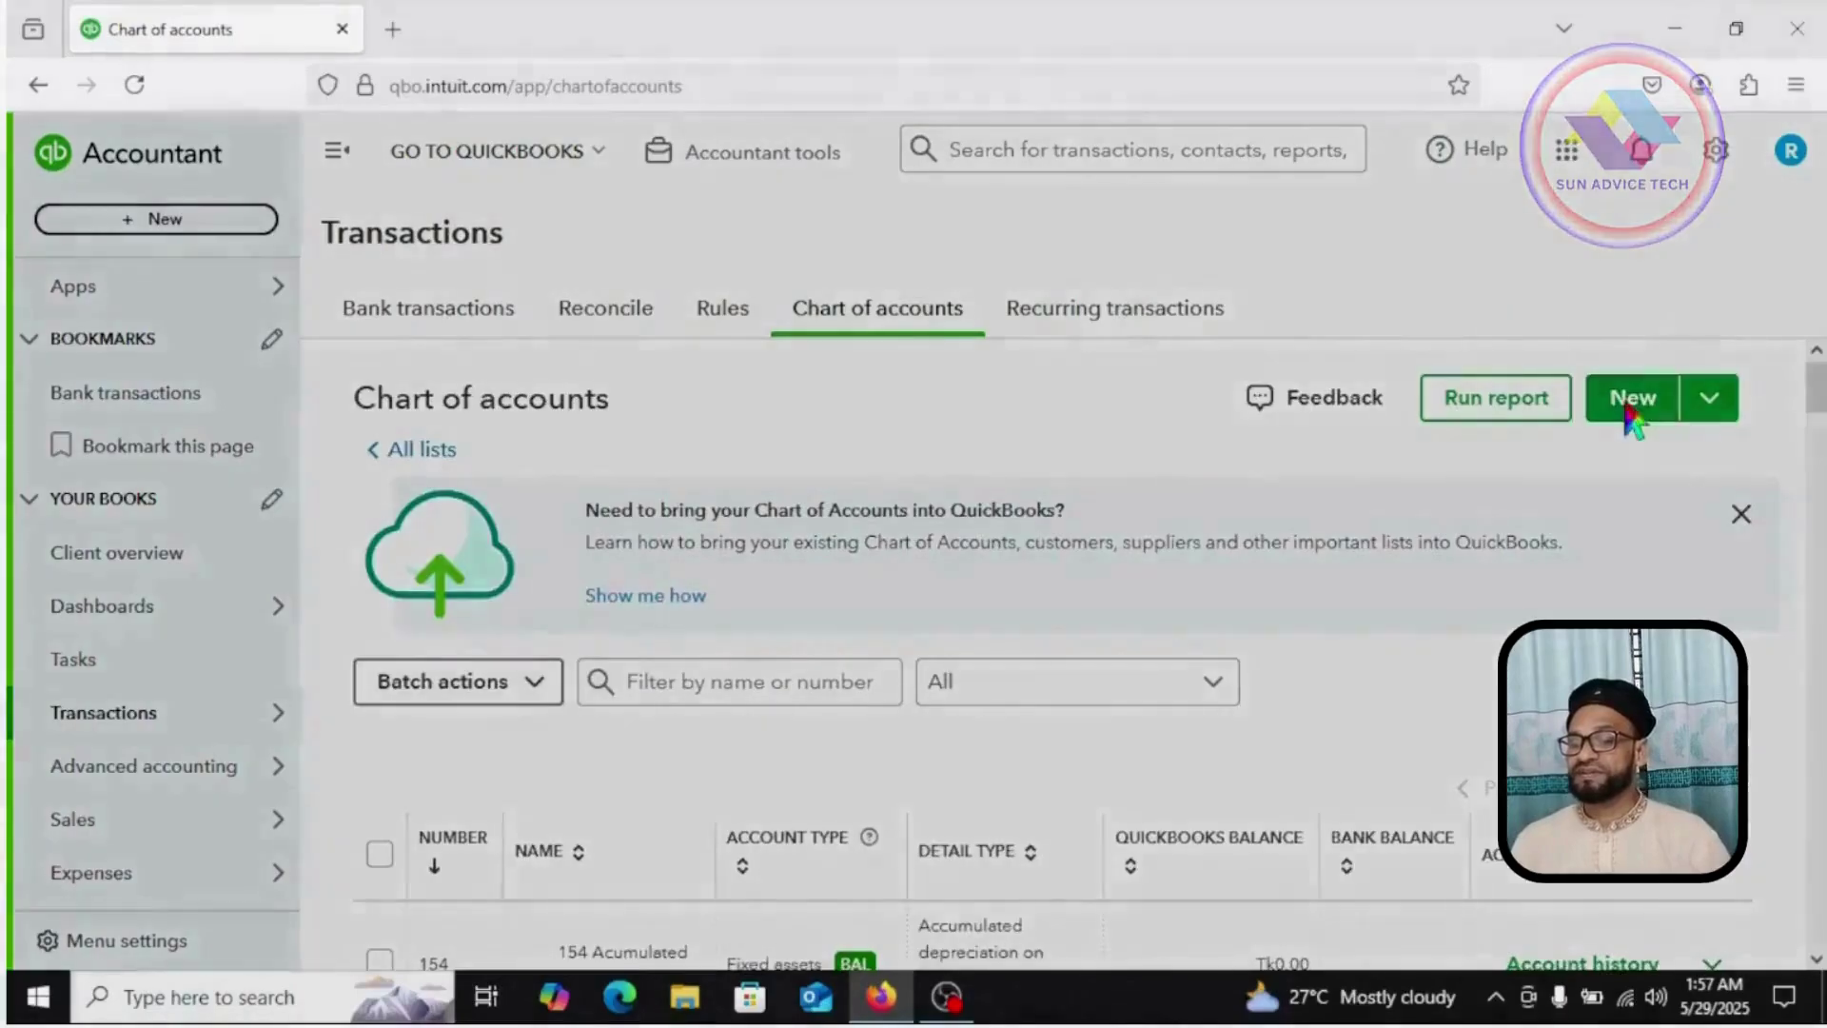
{"action": "type", "text": "S"}
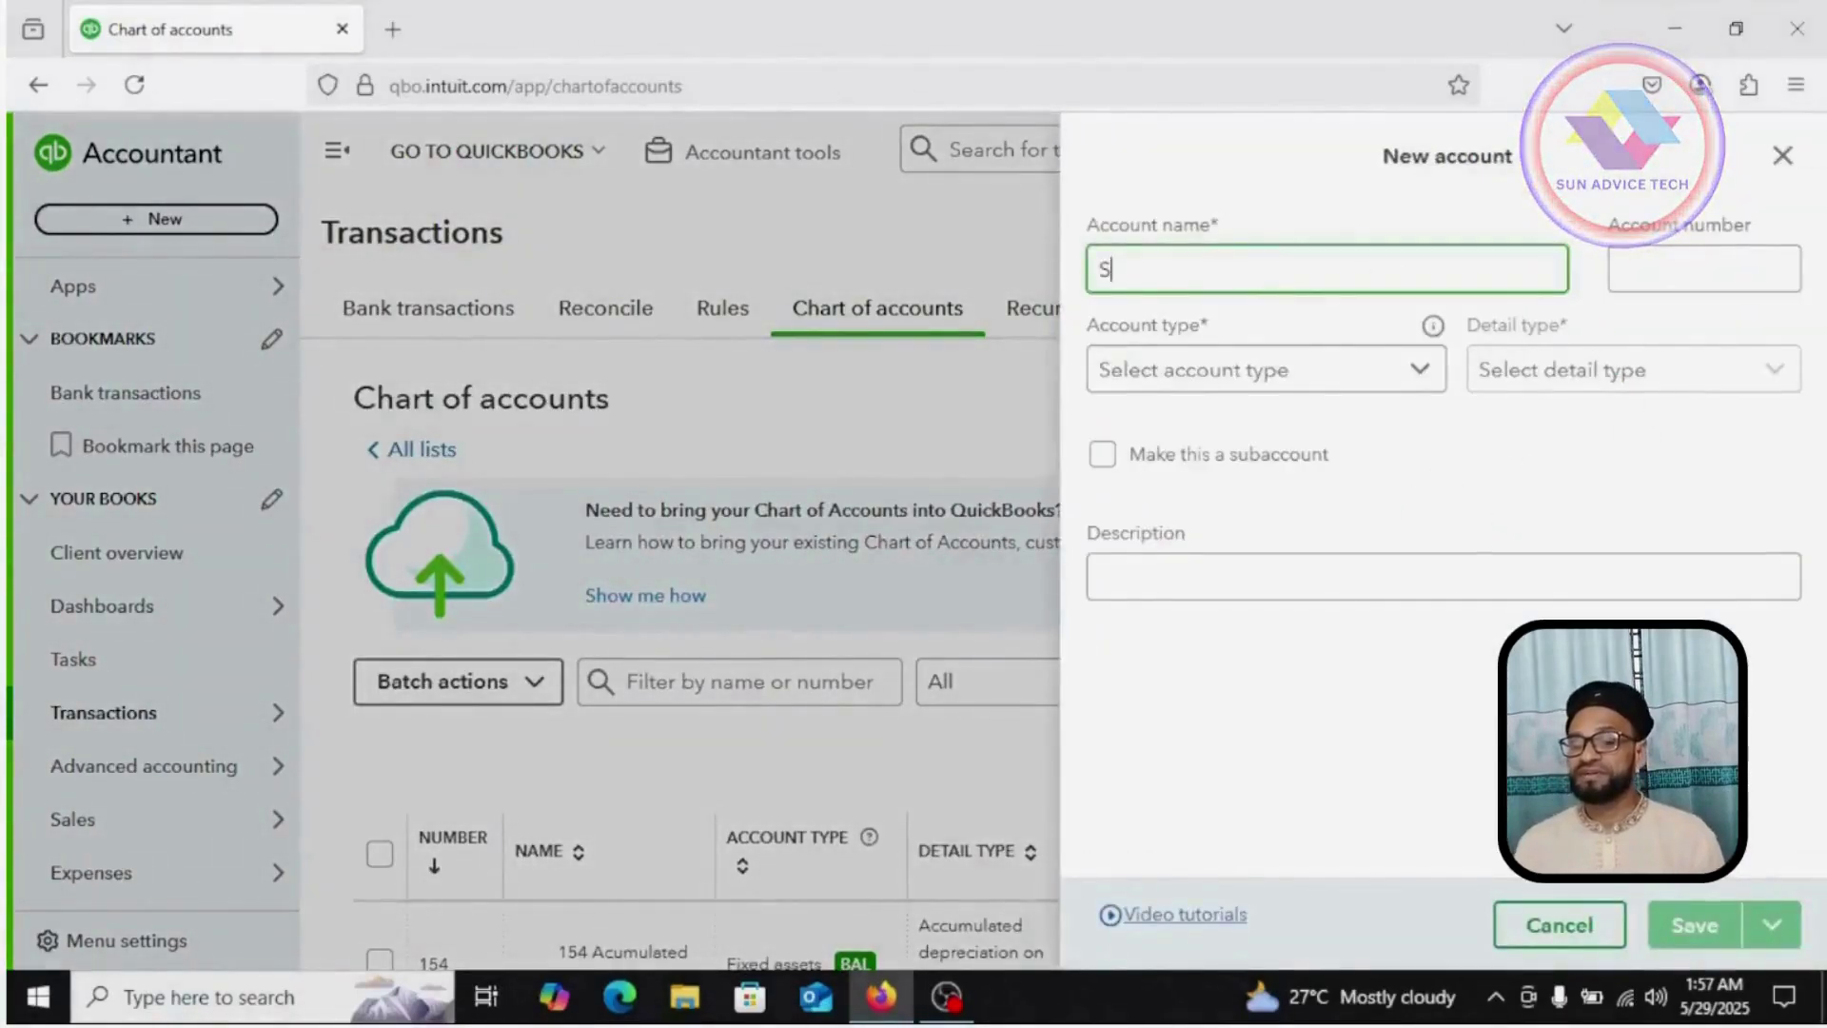
{"action": "type", "text": "ales"}
{"action": "left_click", "coordinate": [1711, 265]}
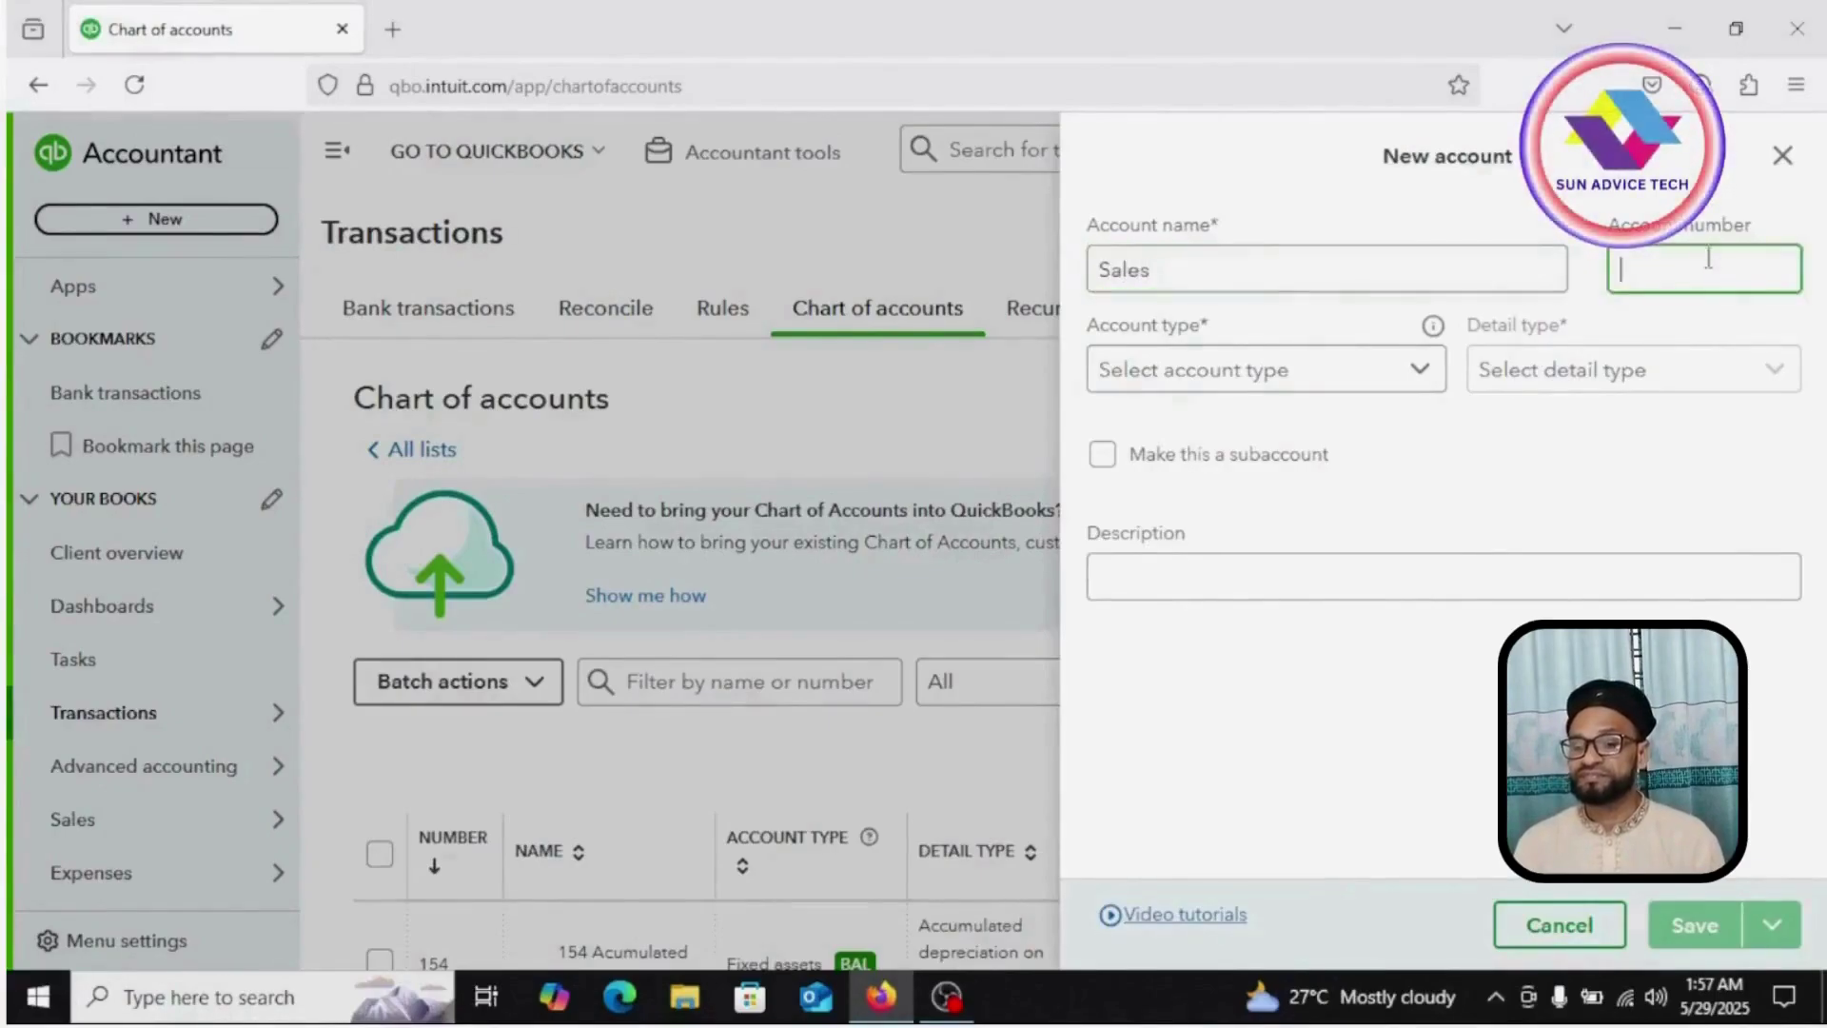
{"action": "type", "text": "401"}
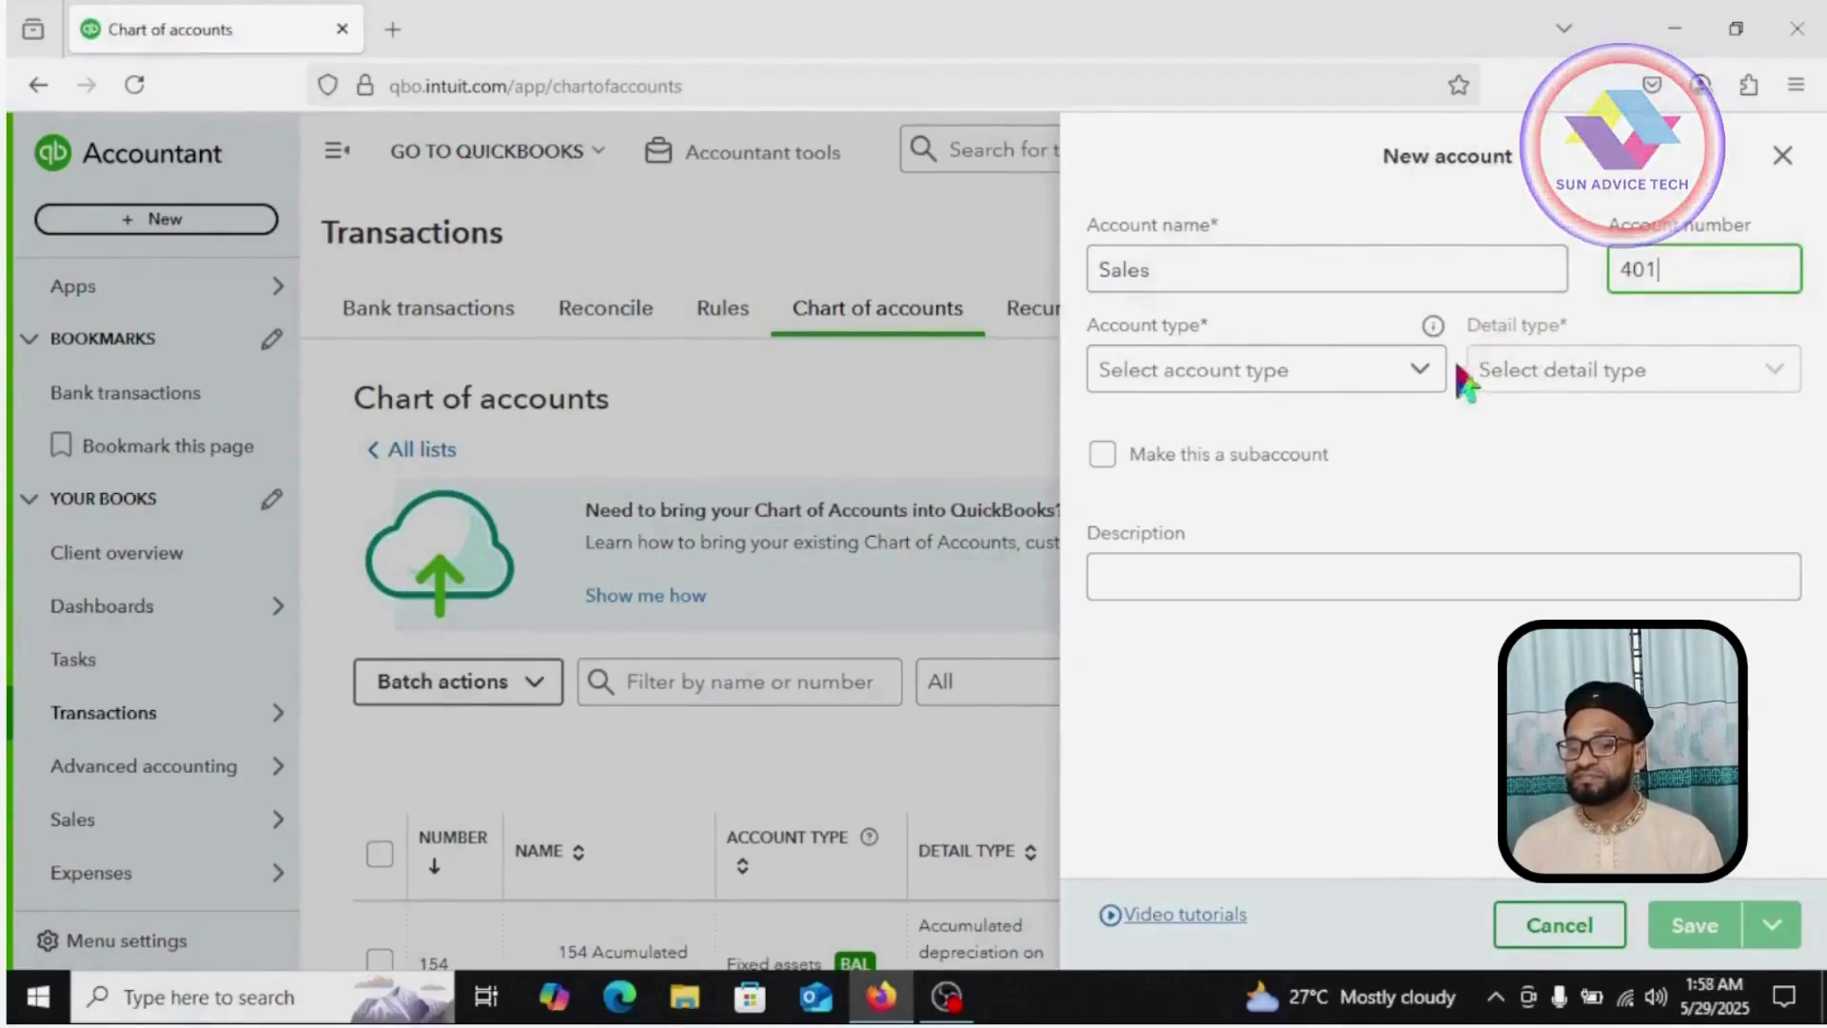
{"action": "left_click", "coordinate": [1429, 373]}
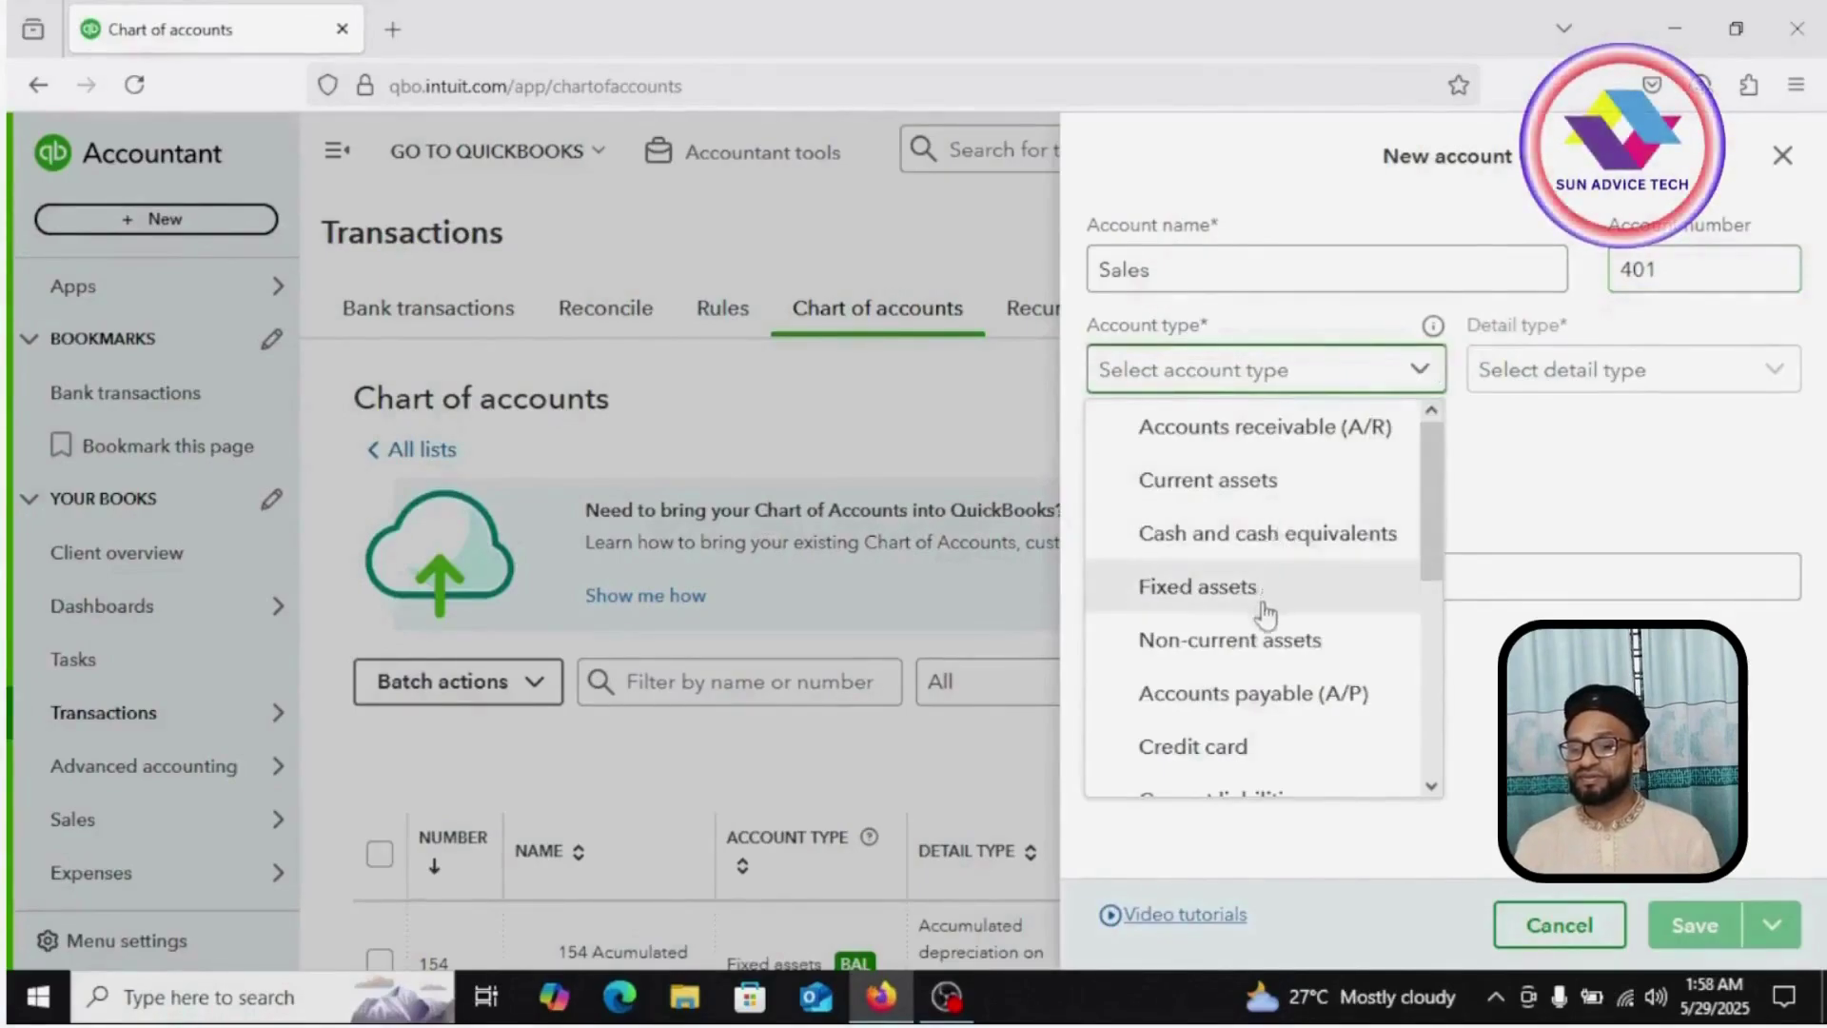
{"action": "scroll", "coordinate": [1263, 614], "scroll_direction": "down", "scroll_amount": 3}
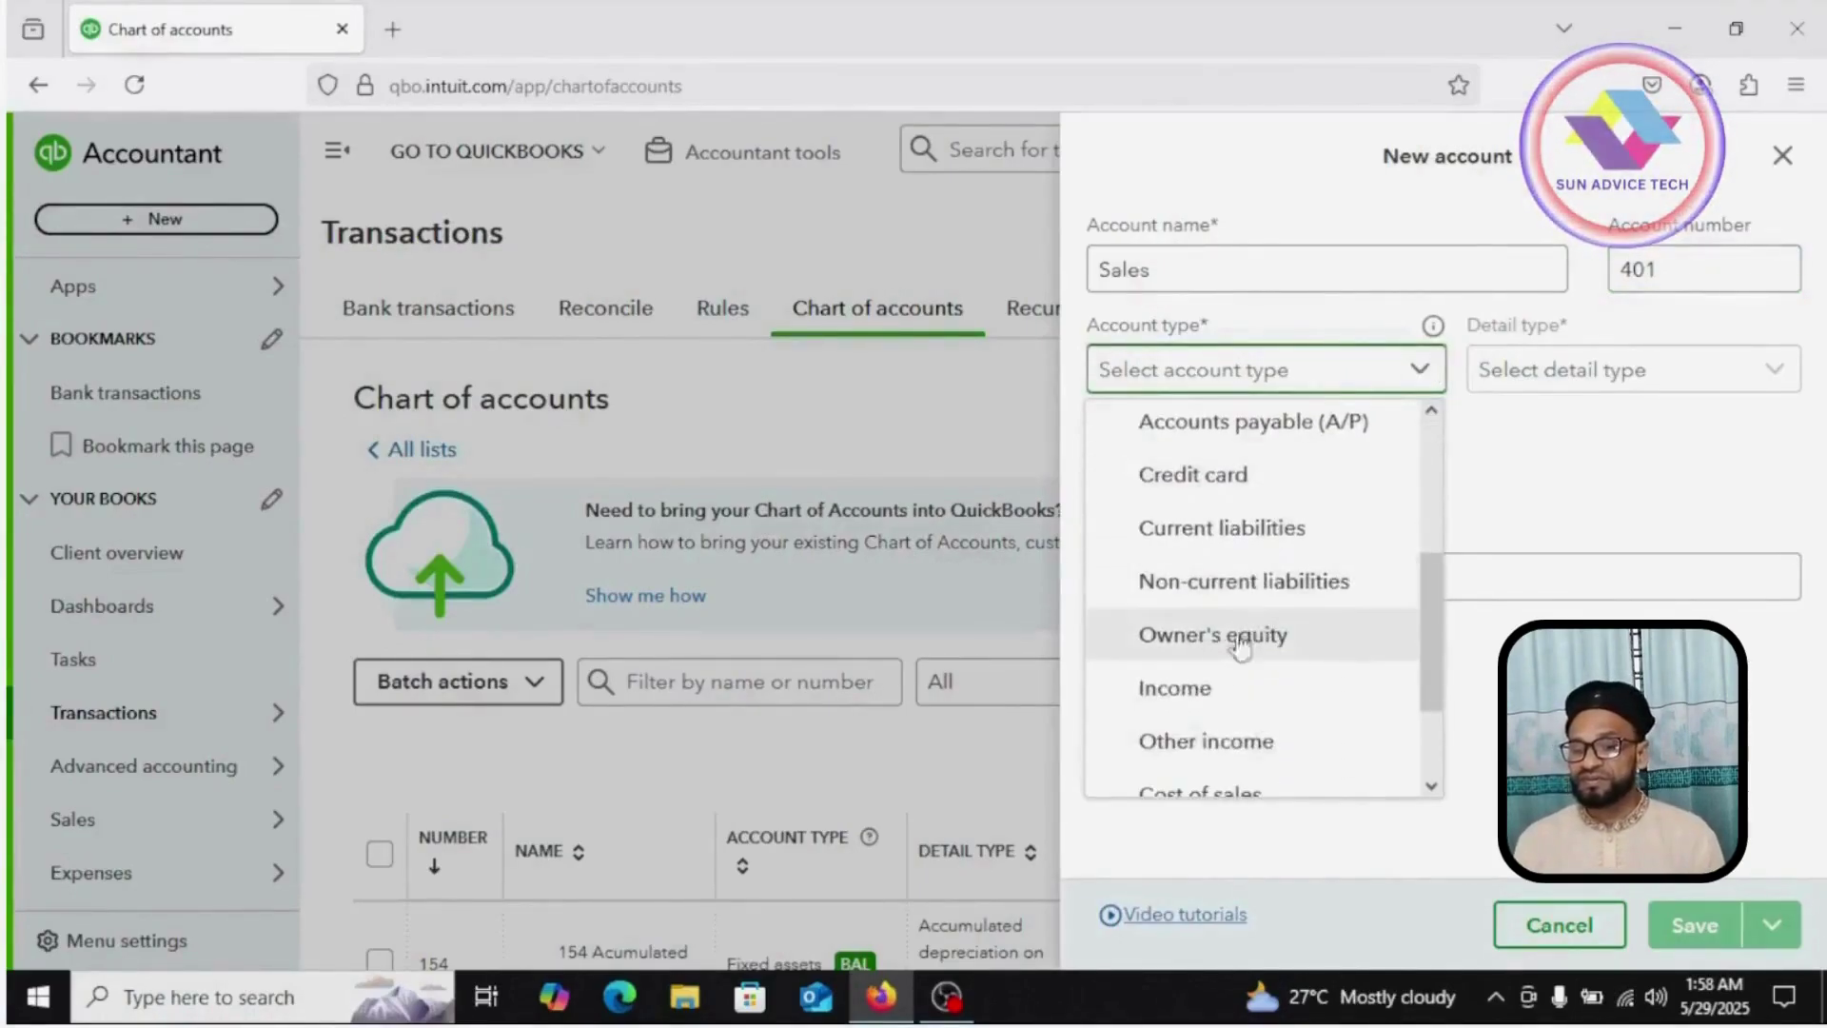
{"action": "left_click", "coordinate": [1185, 687]}
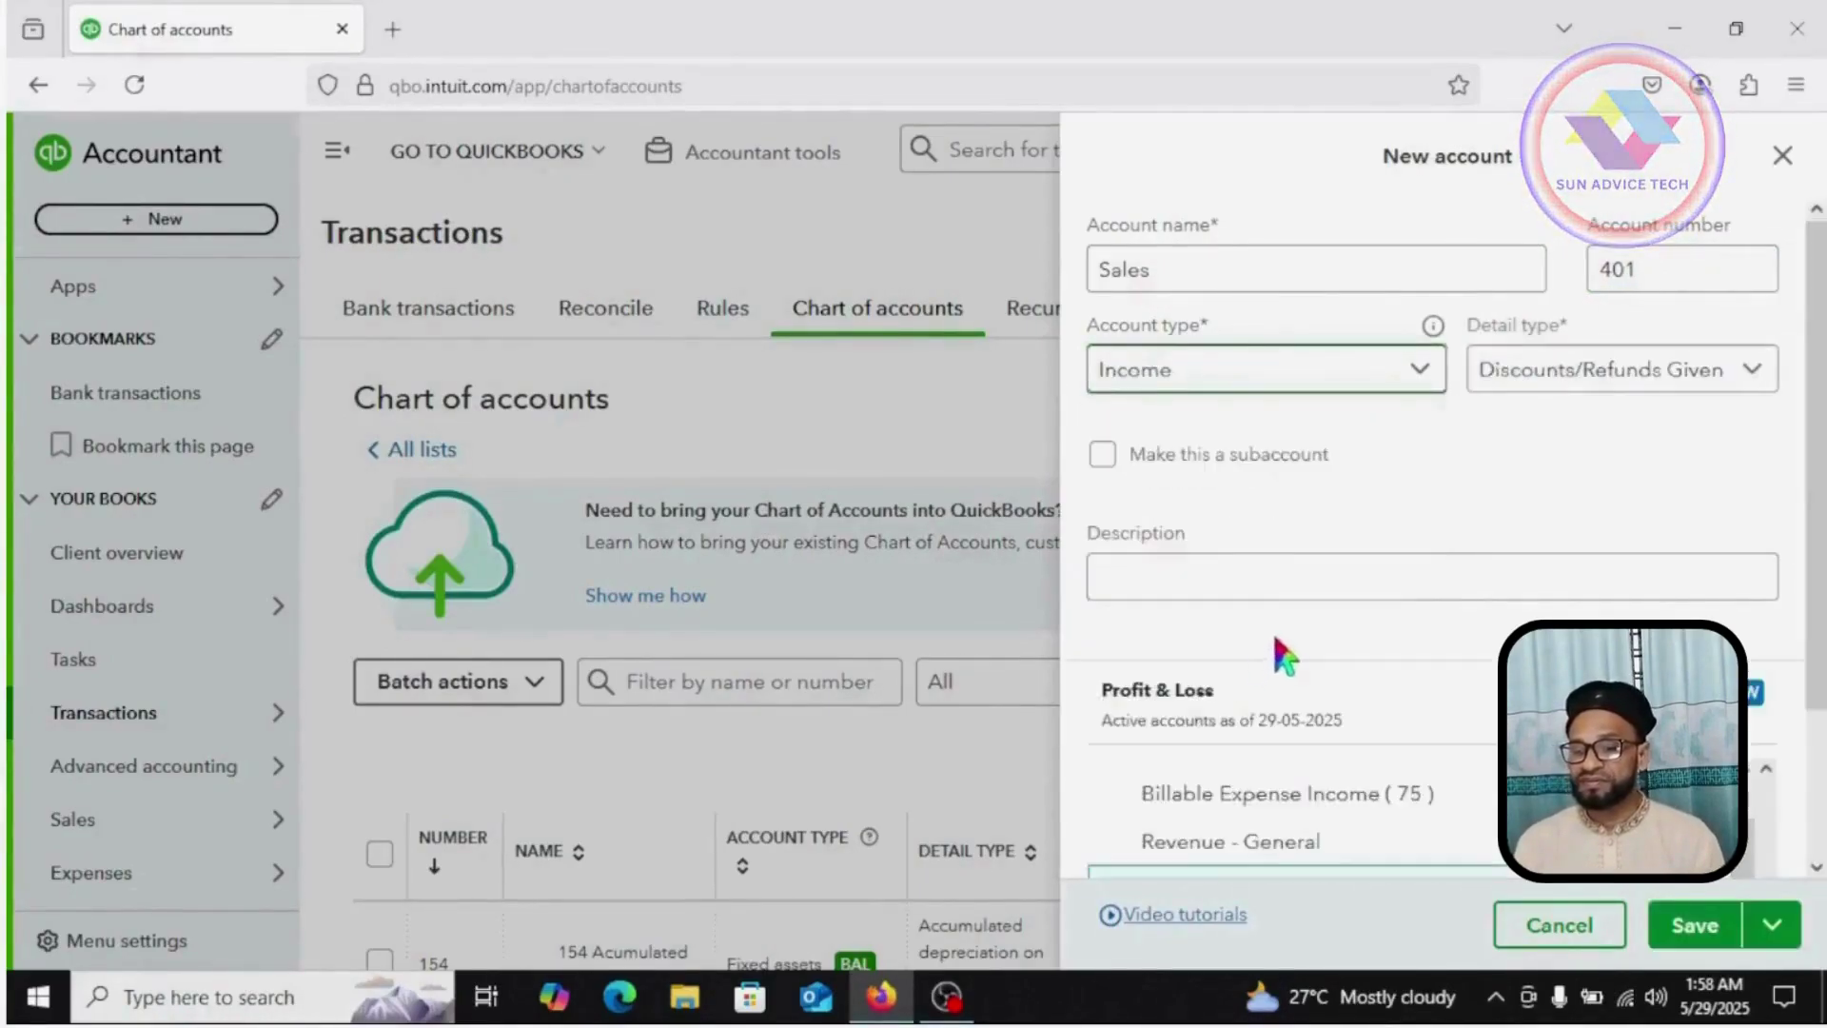
{"action": "left_click", "coordinate": [1752, 371]}
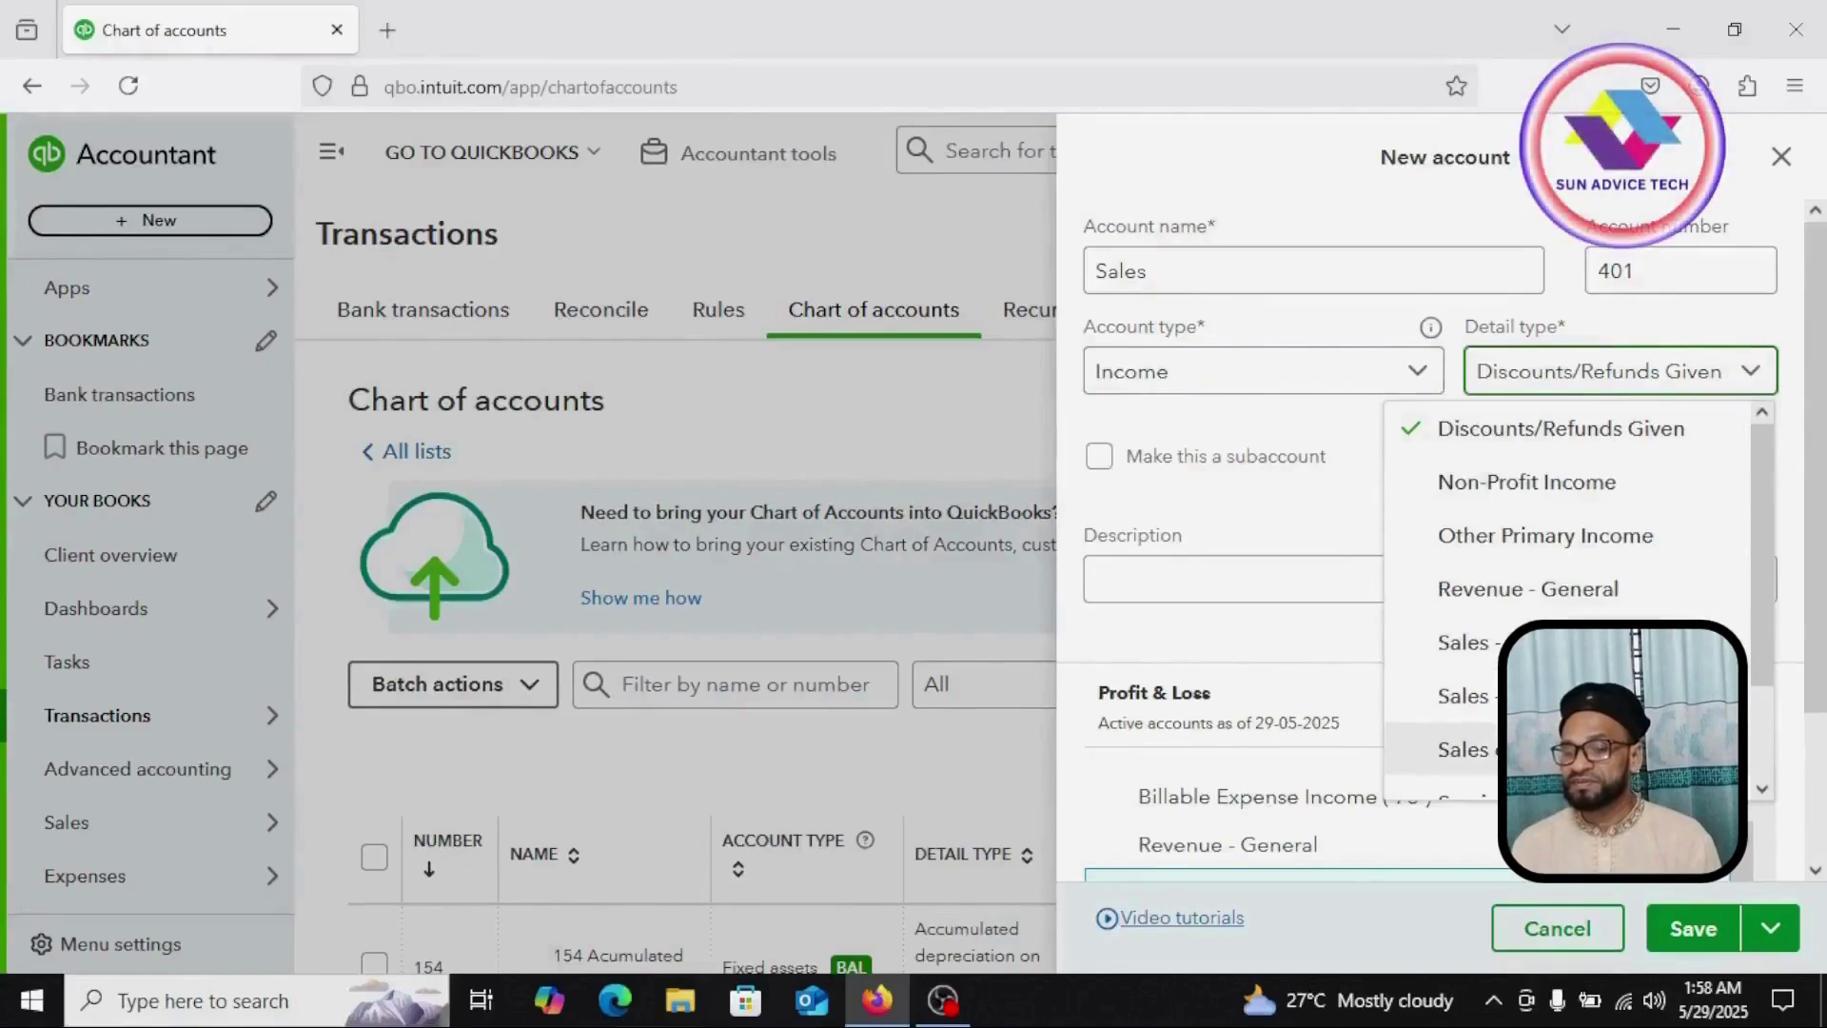
{"action": "left_click", "coordinate": [1466, 749]}
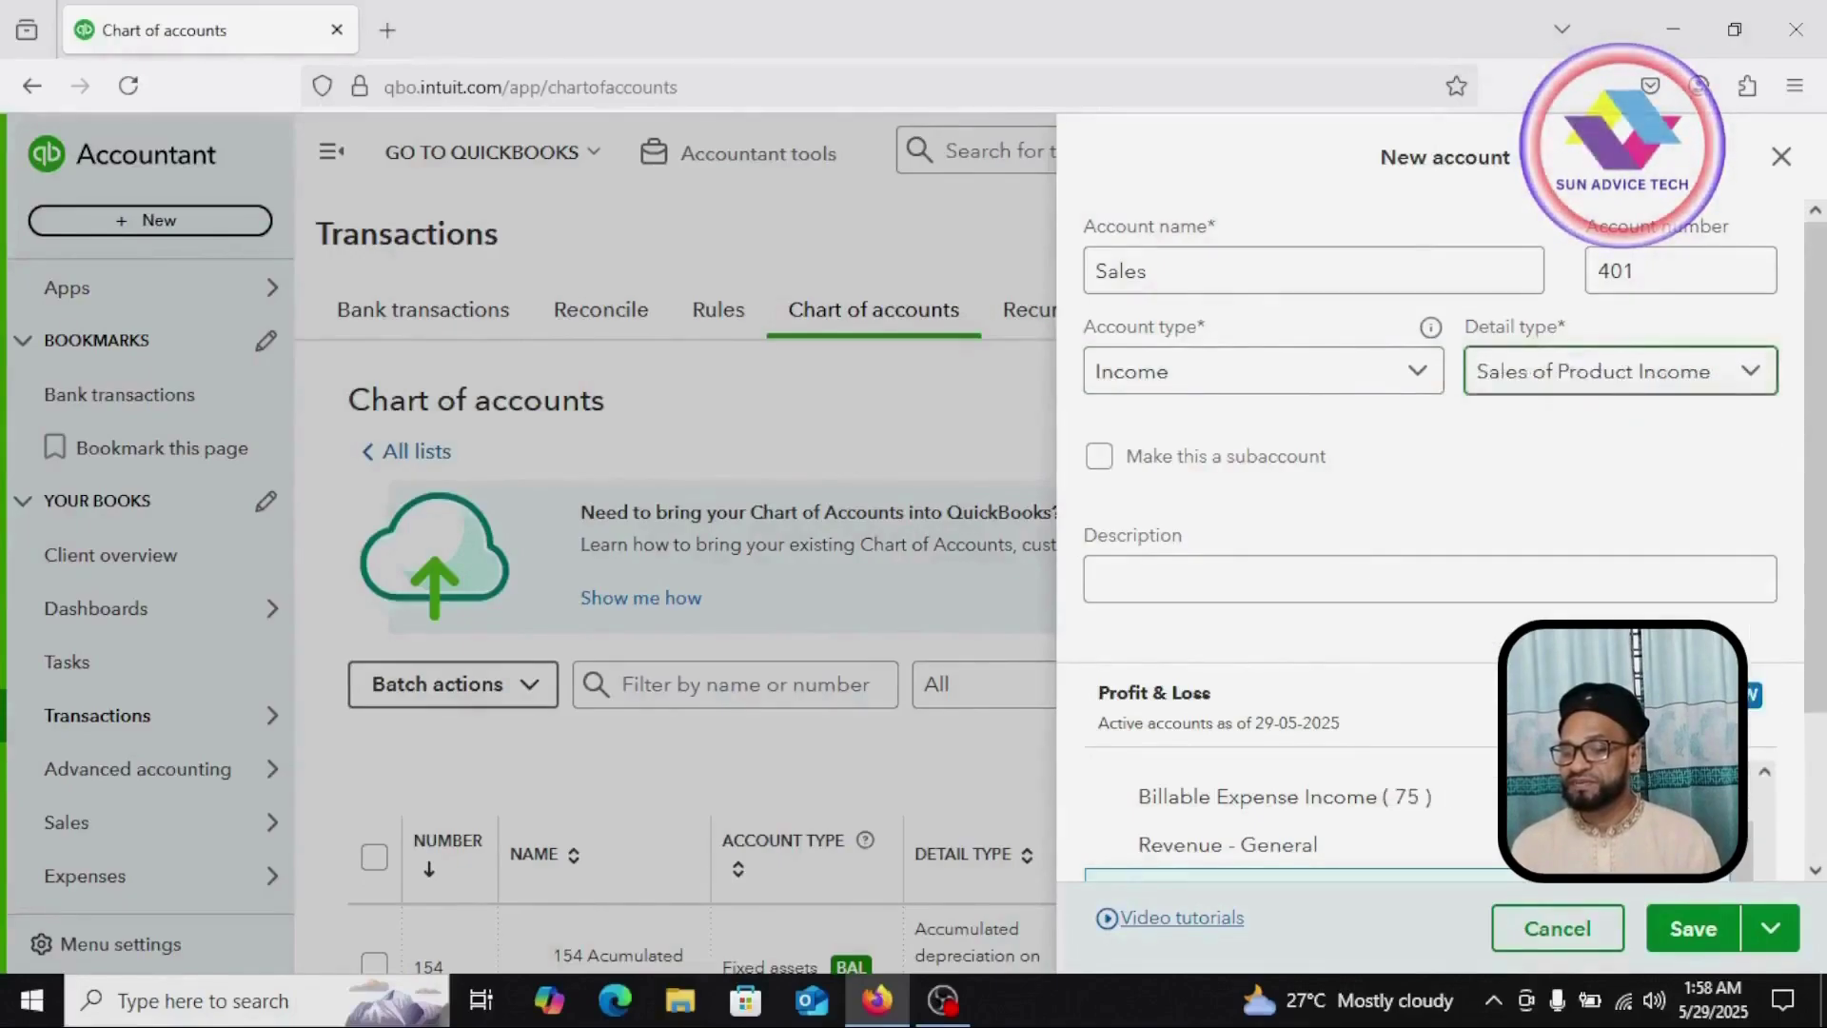
{"action": "left_click", "coordinate": [1713, 940]}
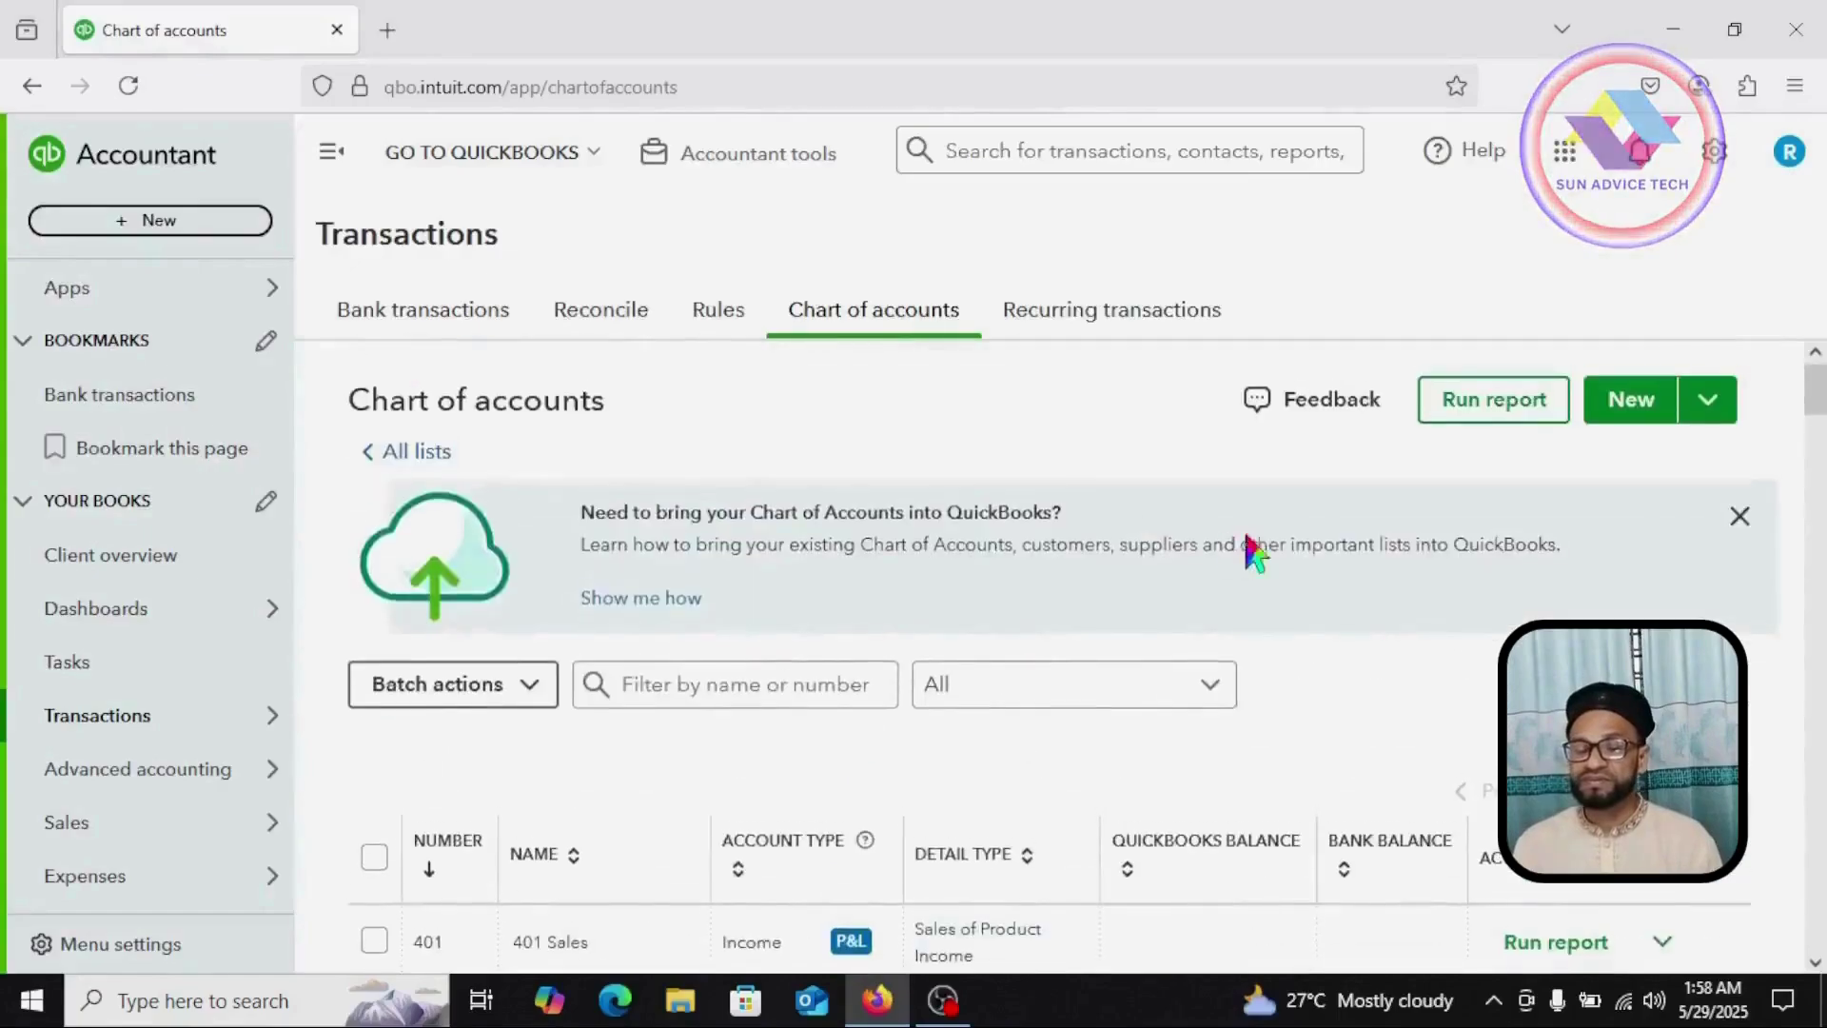
Step: Start a new account named 'Sales Return' with account number 402
{"action": "left_click", "coordinate": [1644, 409]}
{"action": "left_click", "coordinate": [1296, 288]}
{"action": "type", "text": "Sales R"}
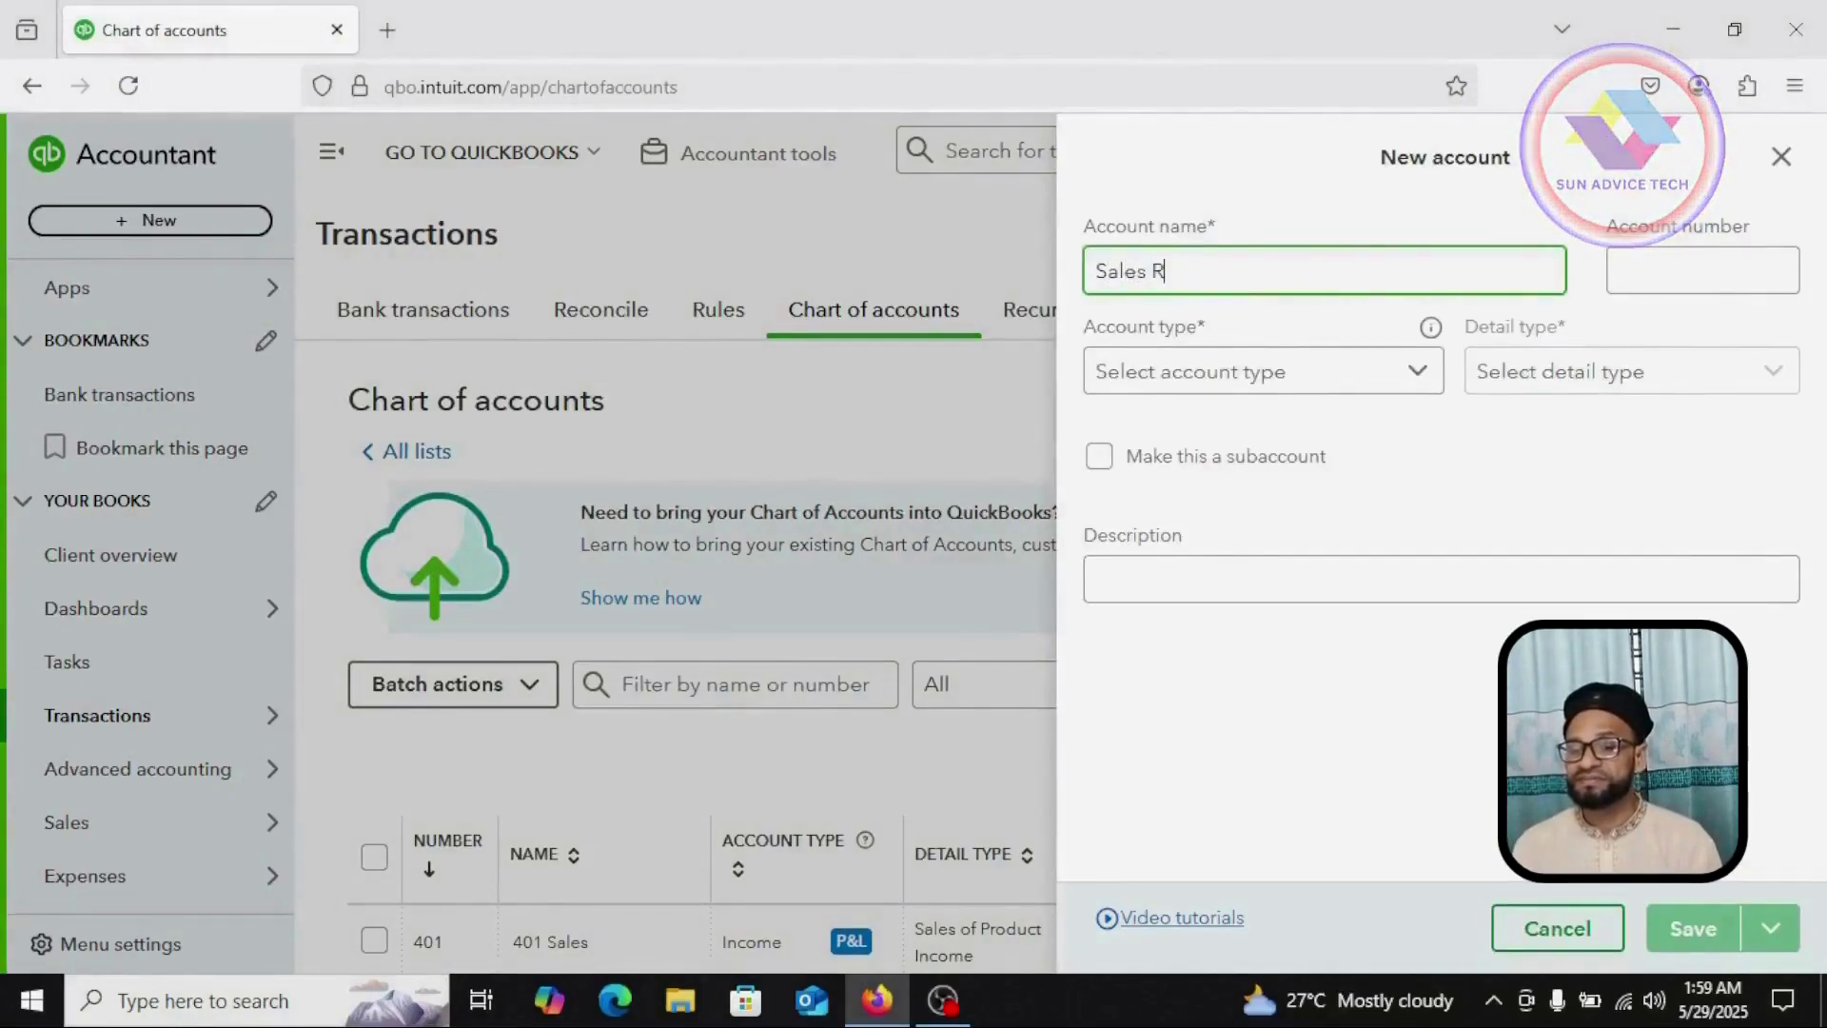
{"action": "type", "text": "turn"}
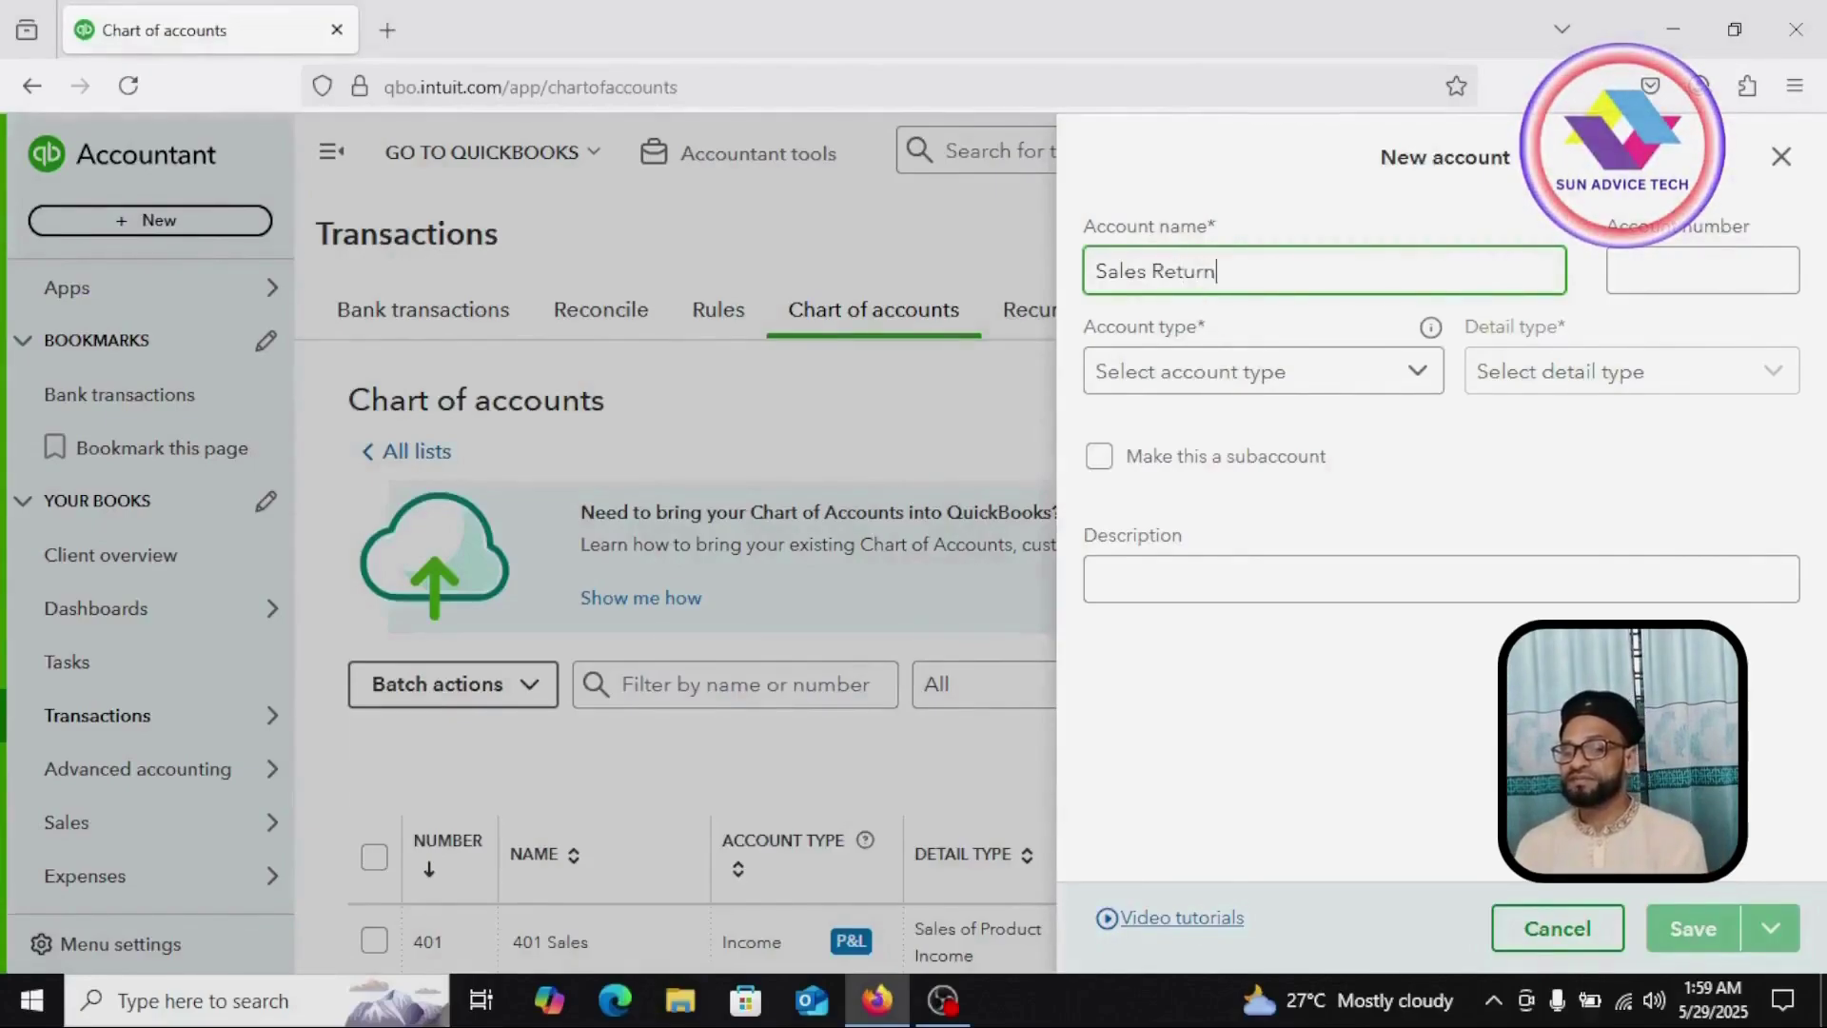
{"action": "key", "text": "Tab"}
{"action": "type", "text": "402"}
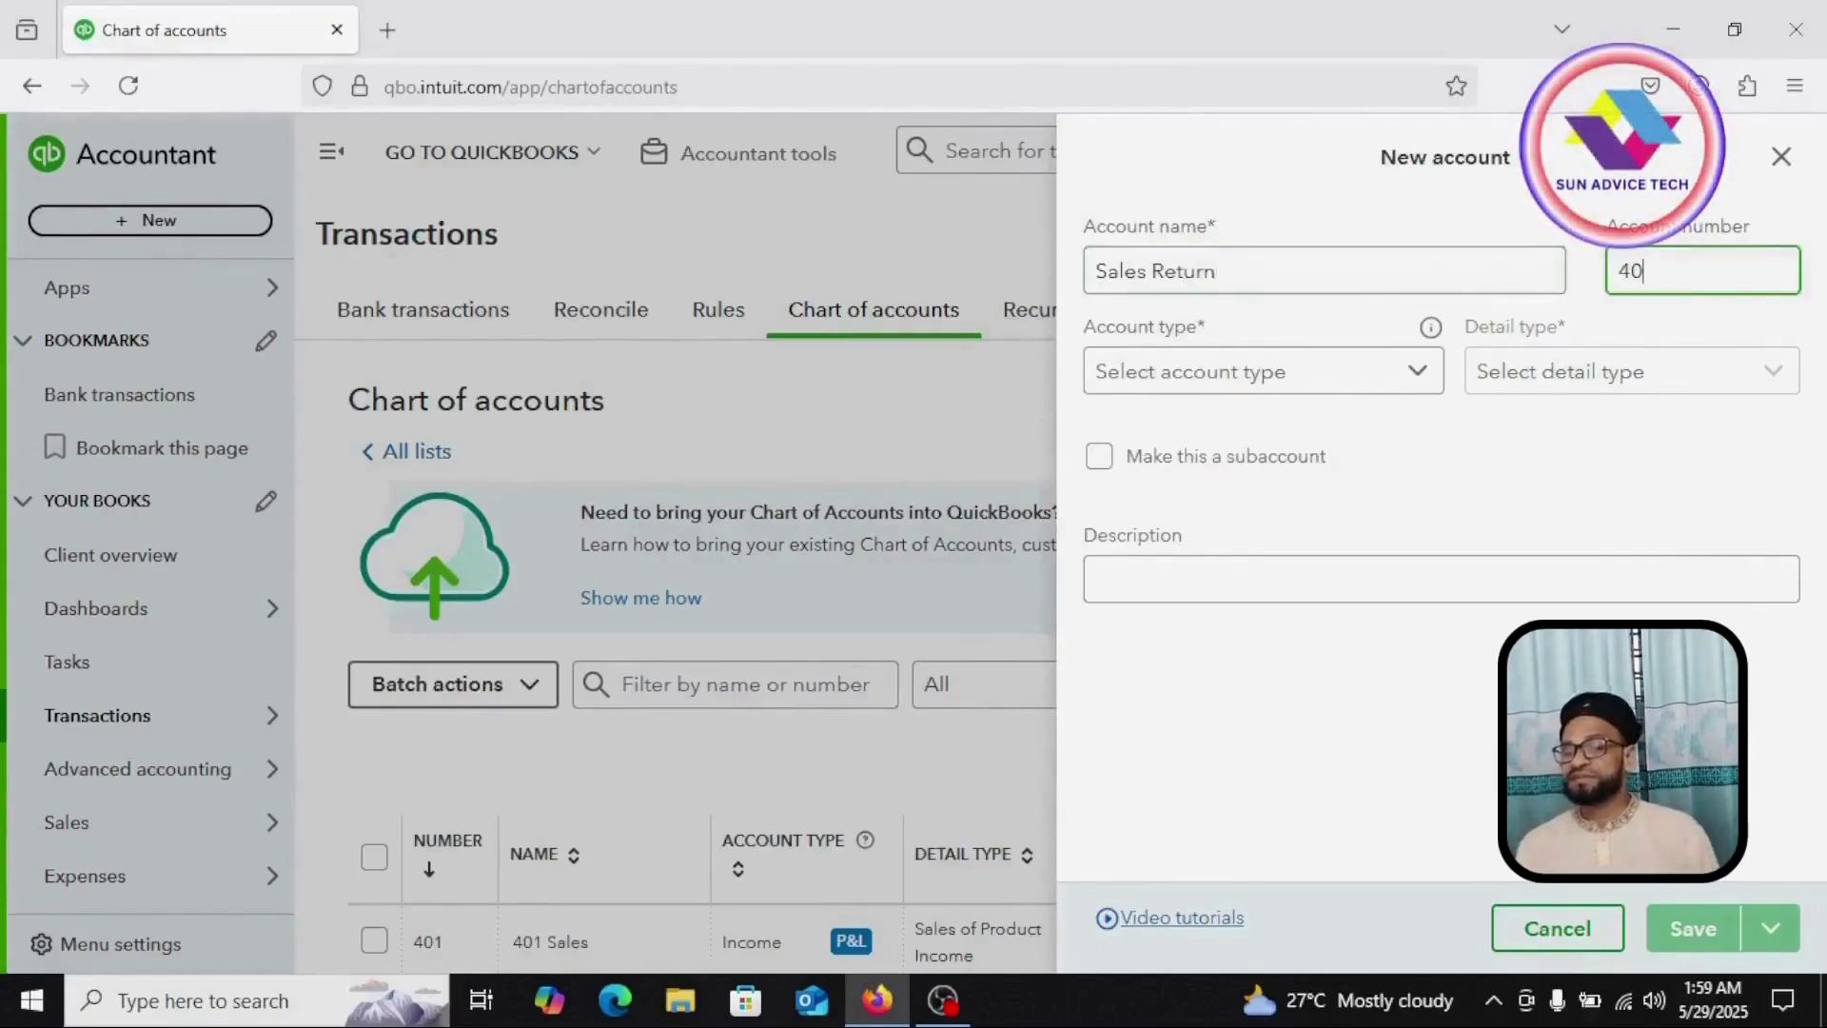
Step: Set its type to Income with detail type Sales of Product Income
{"action": "left_click", "coordinate": [1430, 383]}
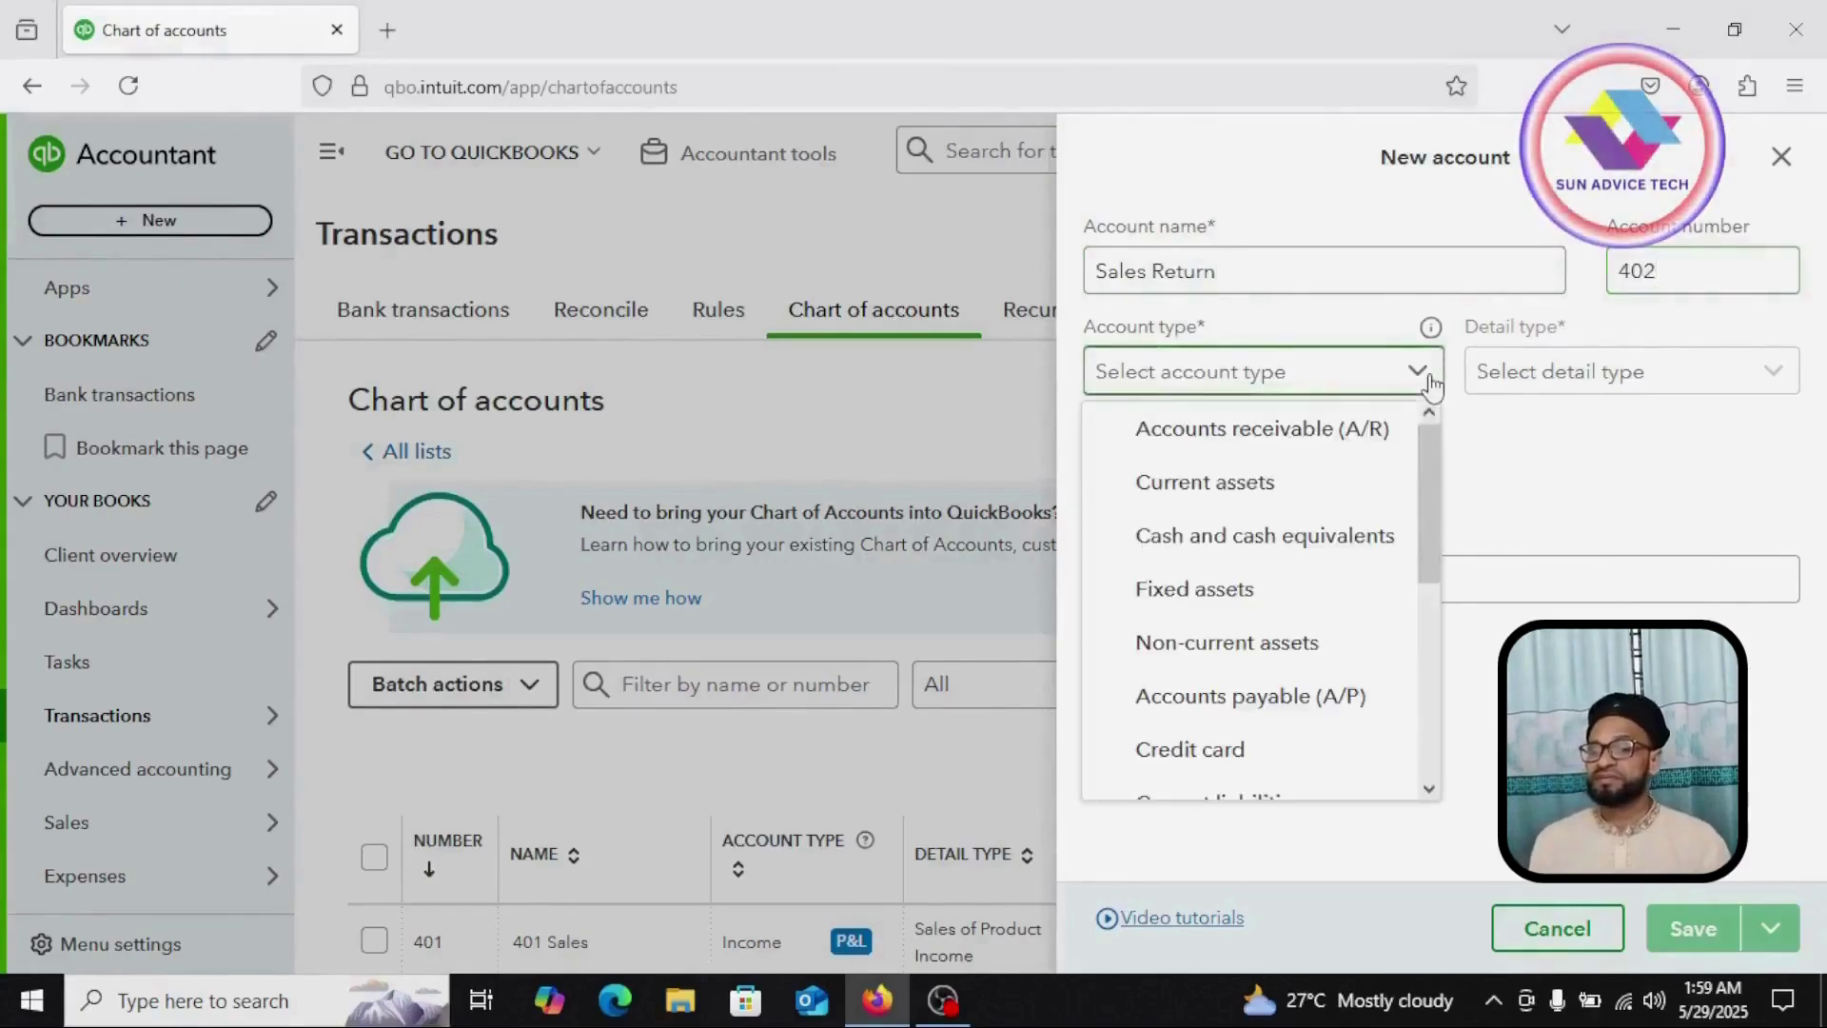
{"action": "scroll", "coordinate": [1380, 732], "scroll_direction": "down", "scroll_amount": 4}
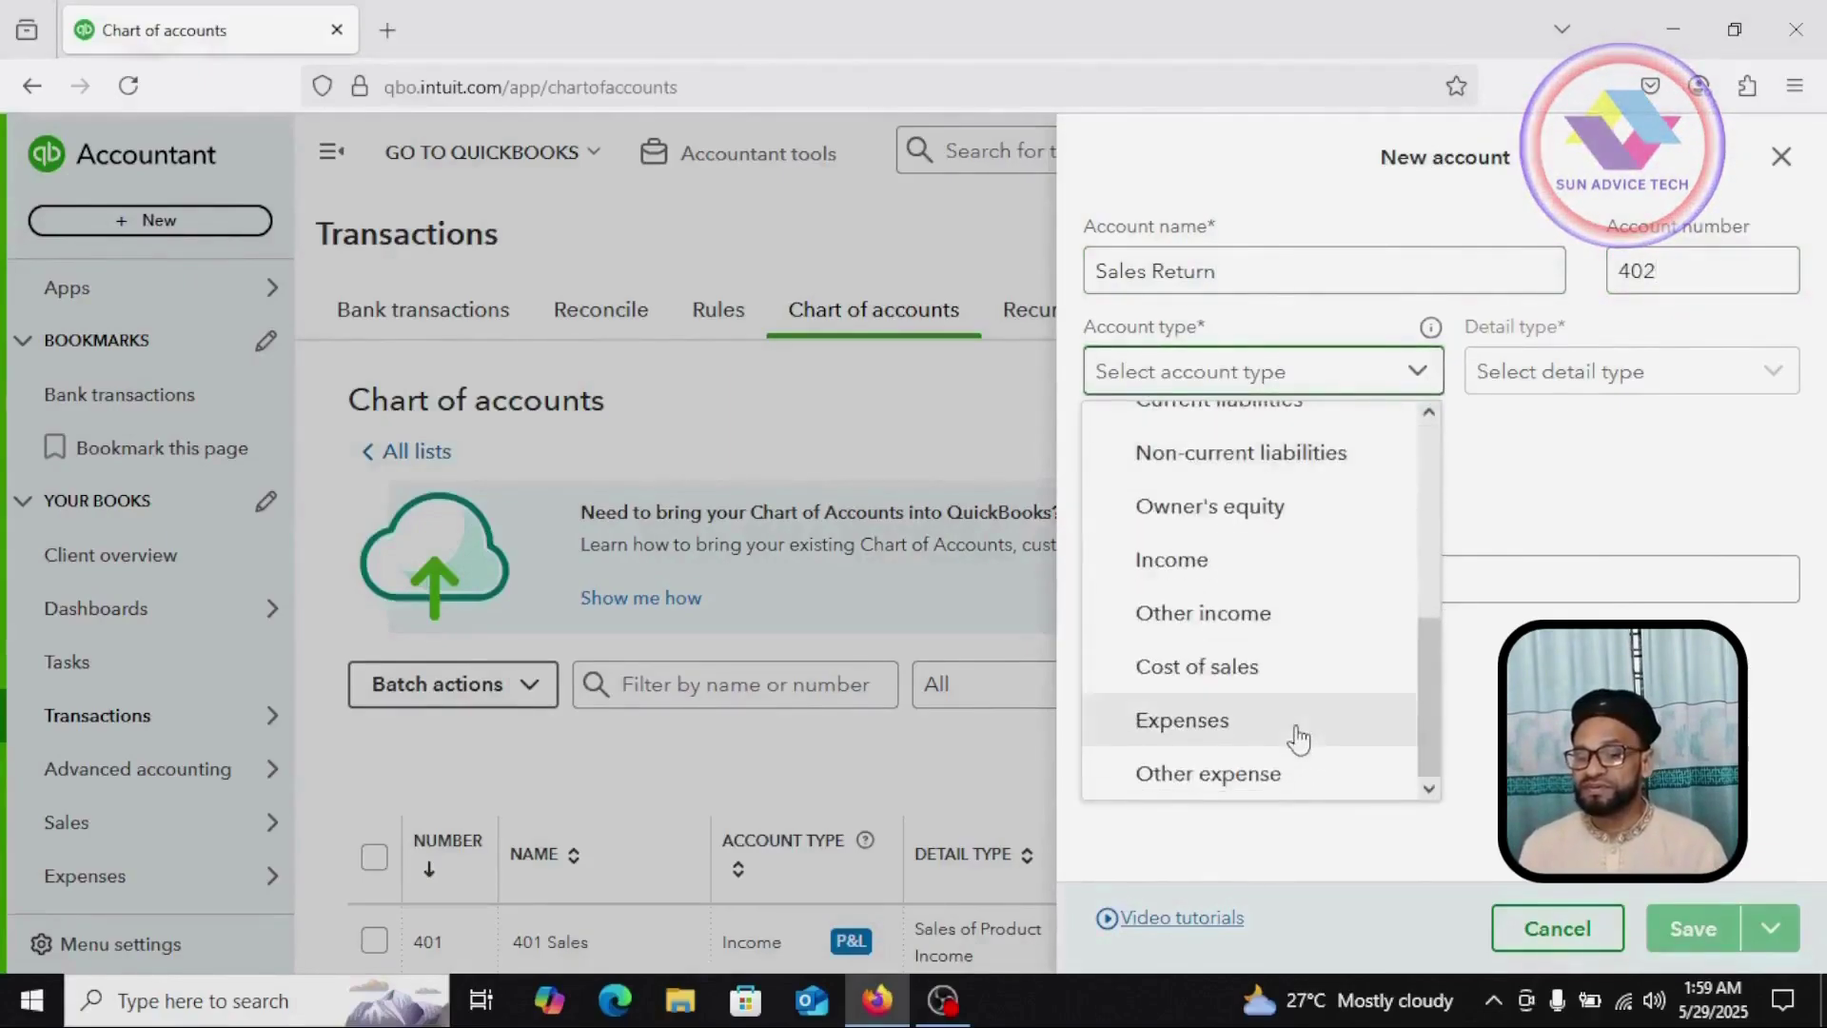
{"action": "left_click", "coordinate": [1189, 561]}
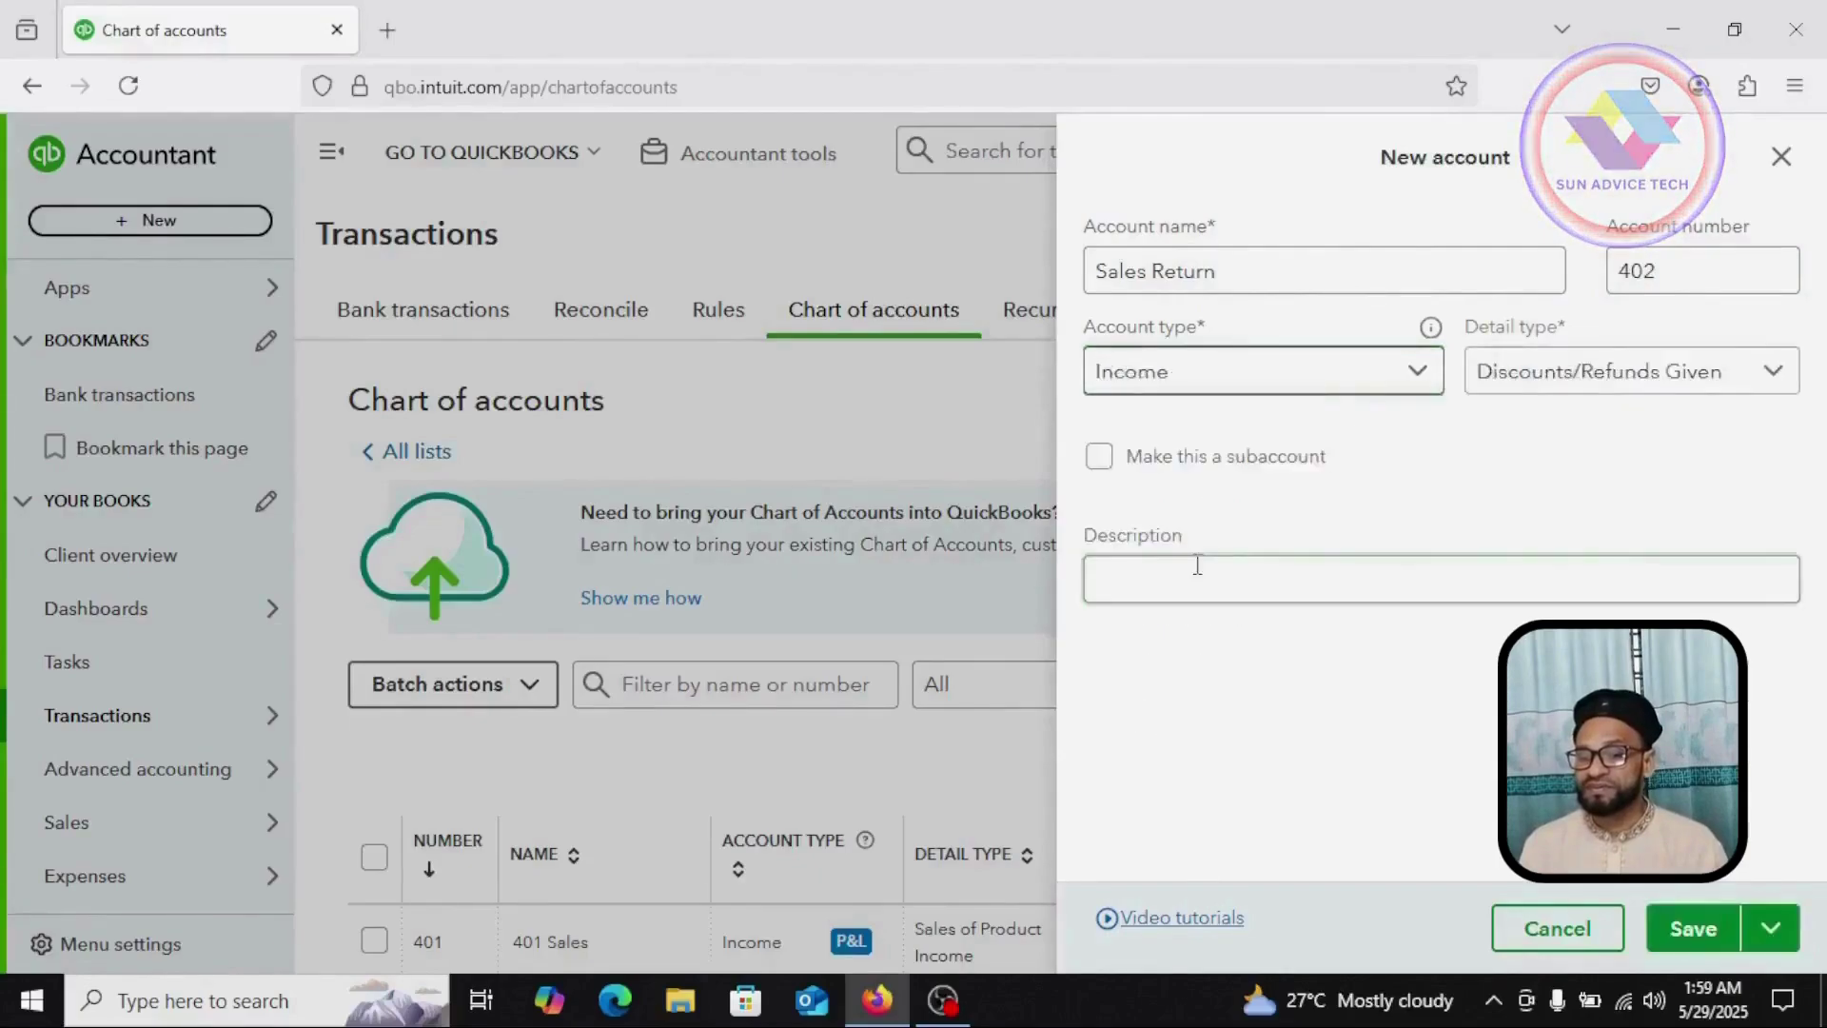
{"action": "left_click", "coordinate": [1751, 373]}
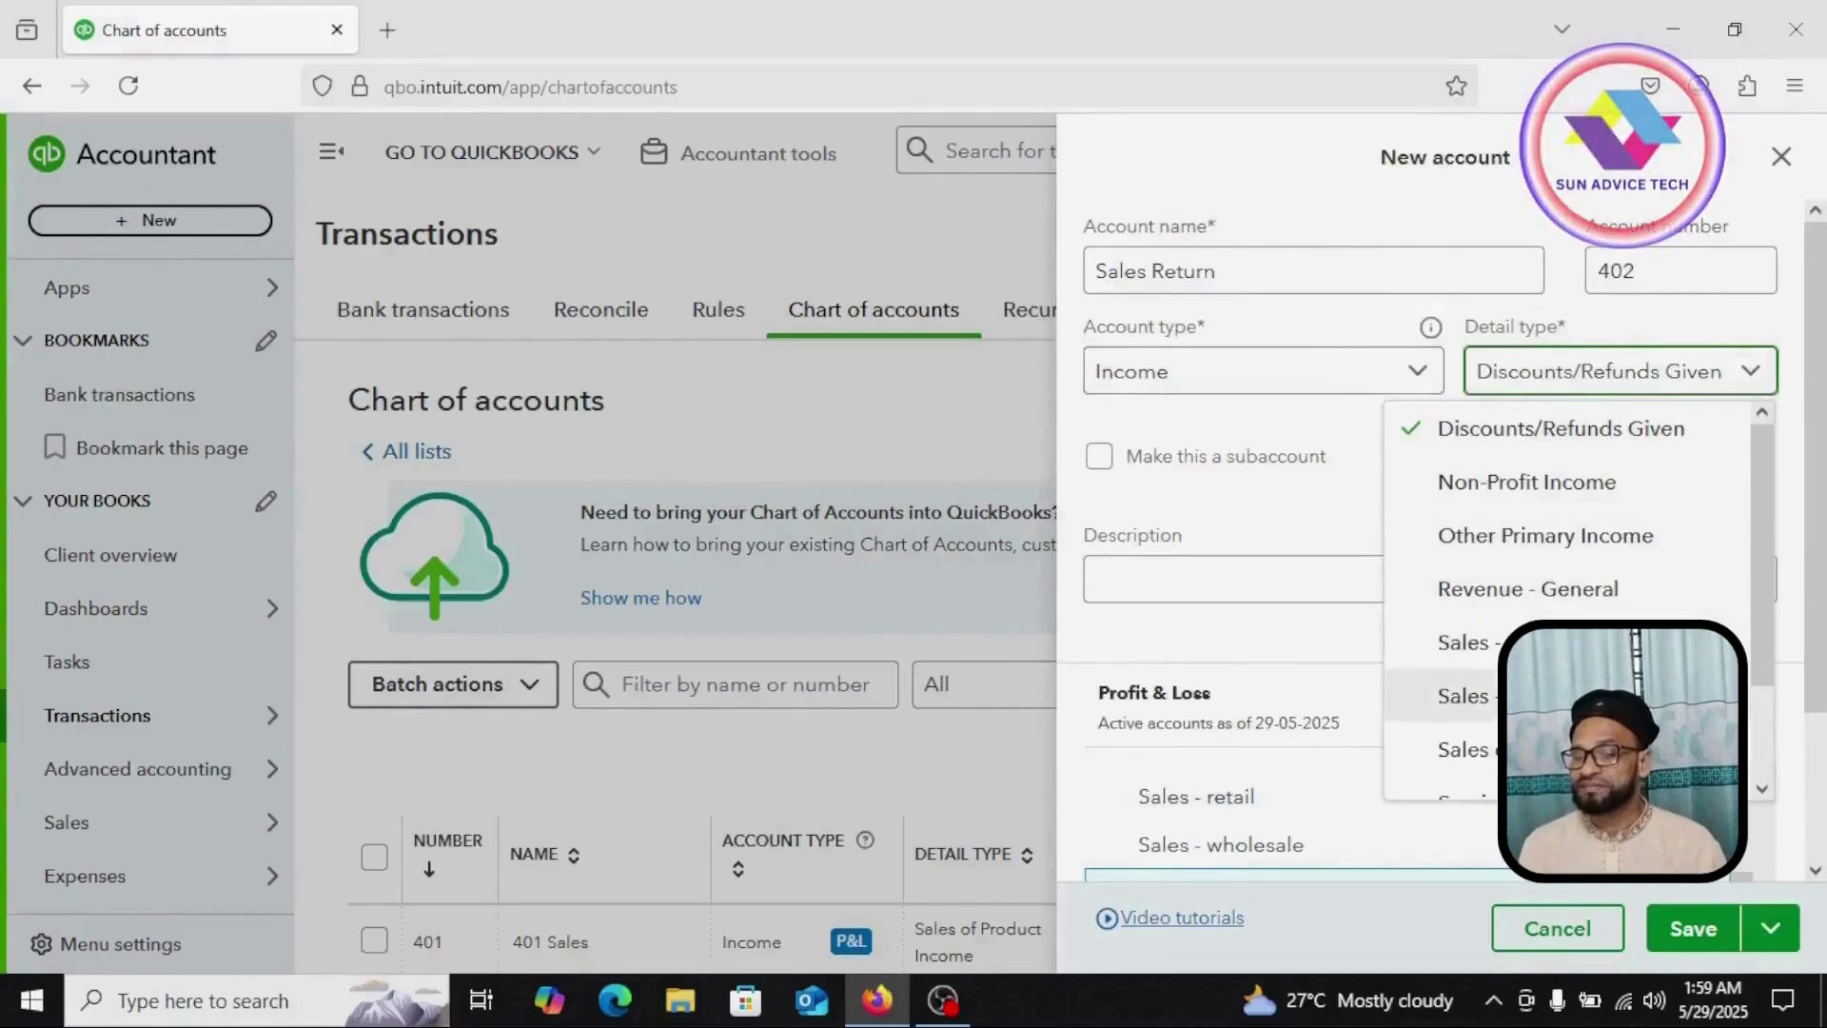
{"action": "left_click", "coordinate": [1541, 749]}
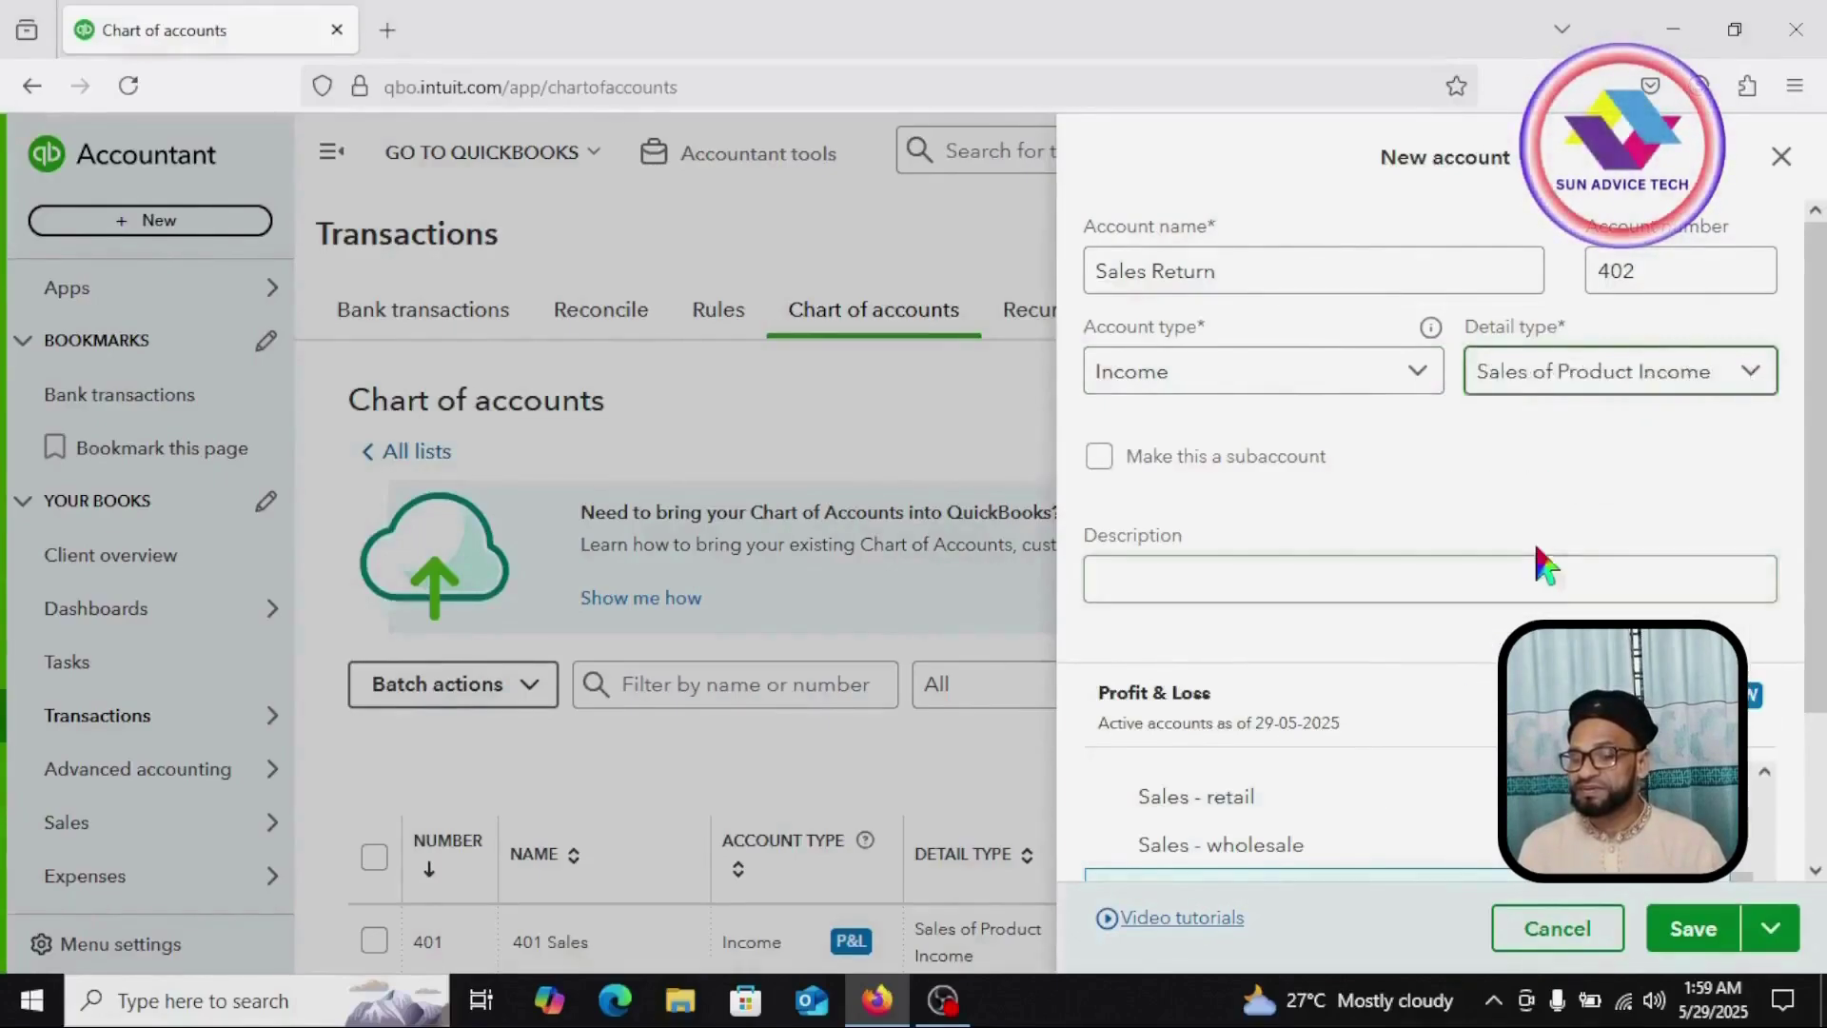
Step: Make Sales Return a subaccount of 401 Sales and save it
{"action": "scroll", "coordinate": [1103, 335], "scroll_direction": "down", "scroll_amount": 2}
{"action": "left_click", "coordinate": [1101, 324]}
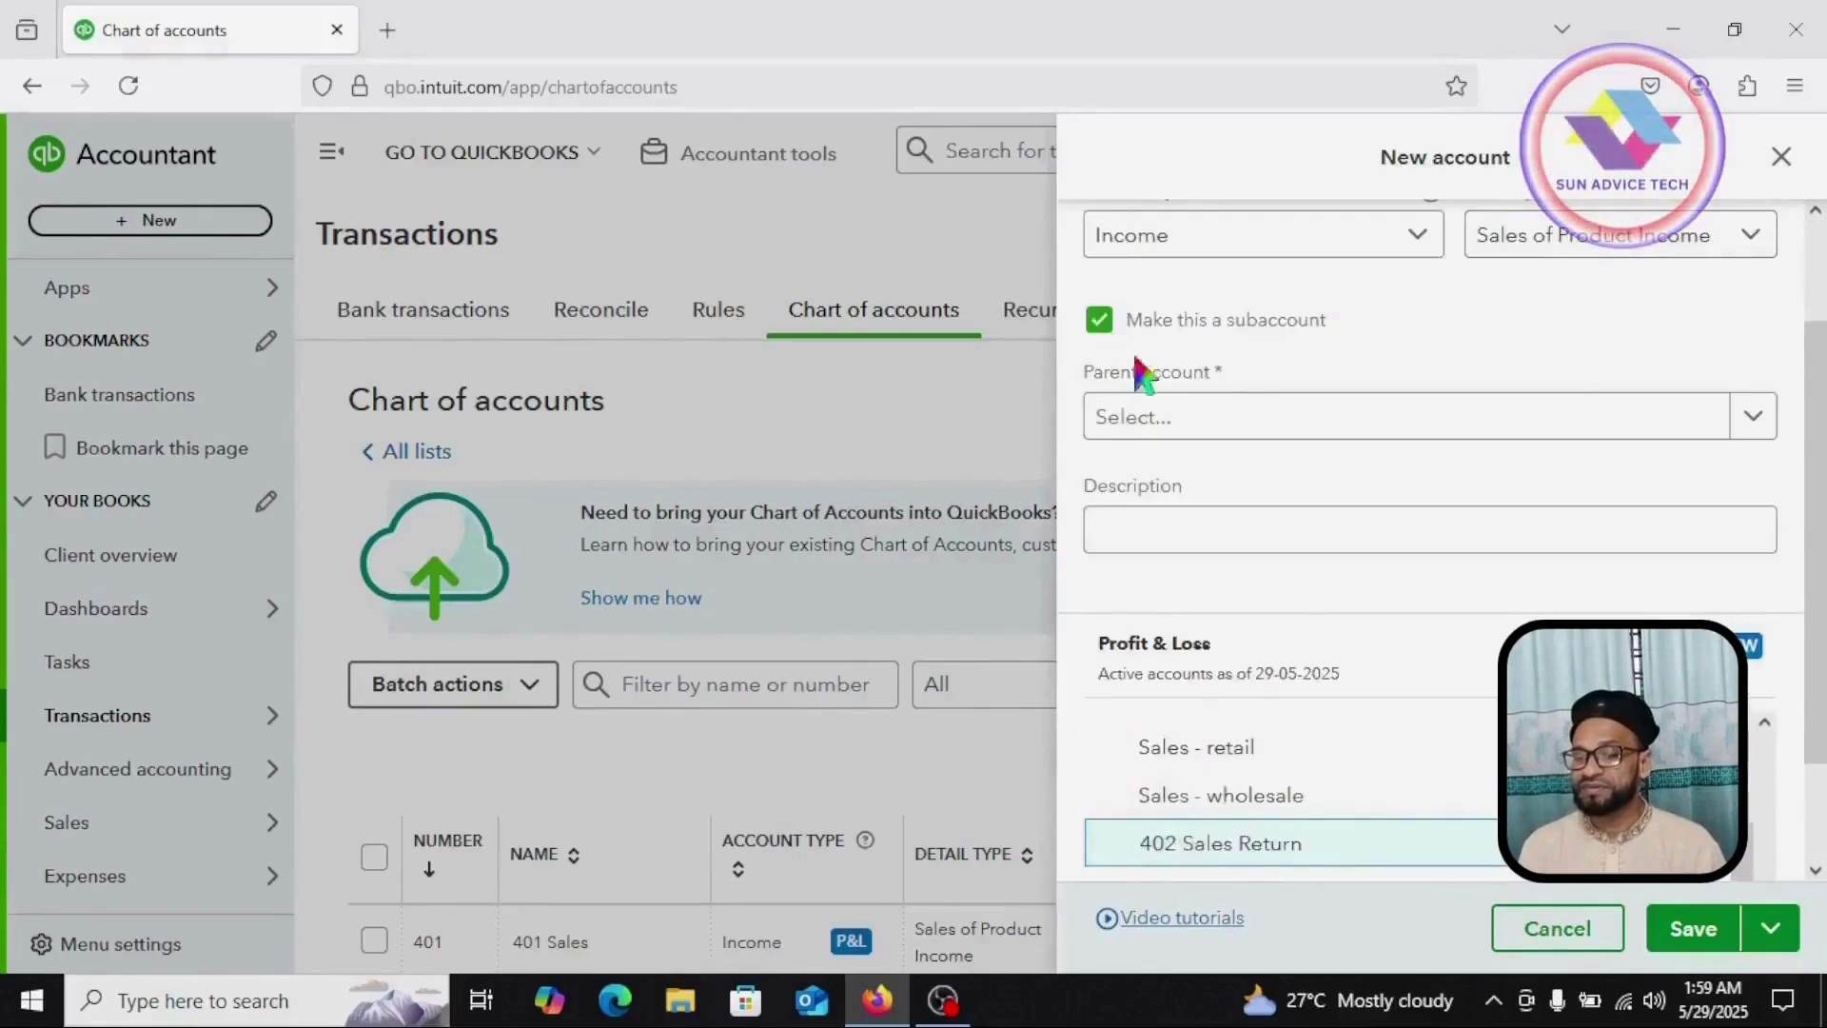
{"action": "left_click", "coordinate": [1754, 418]}
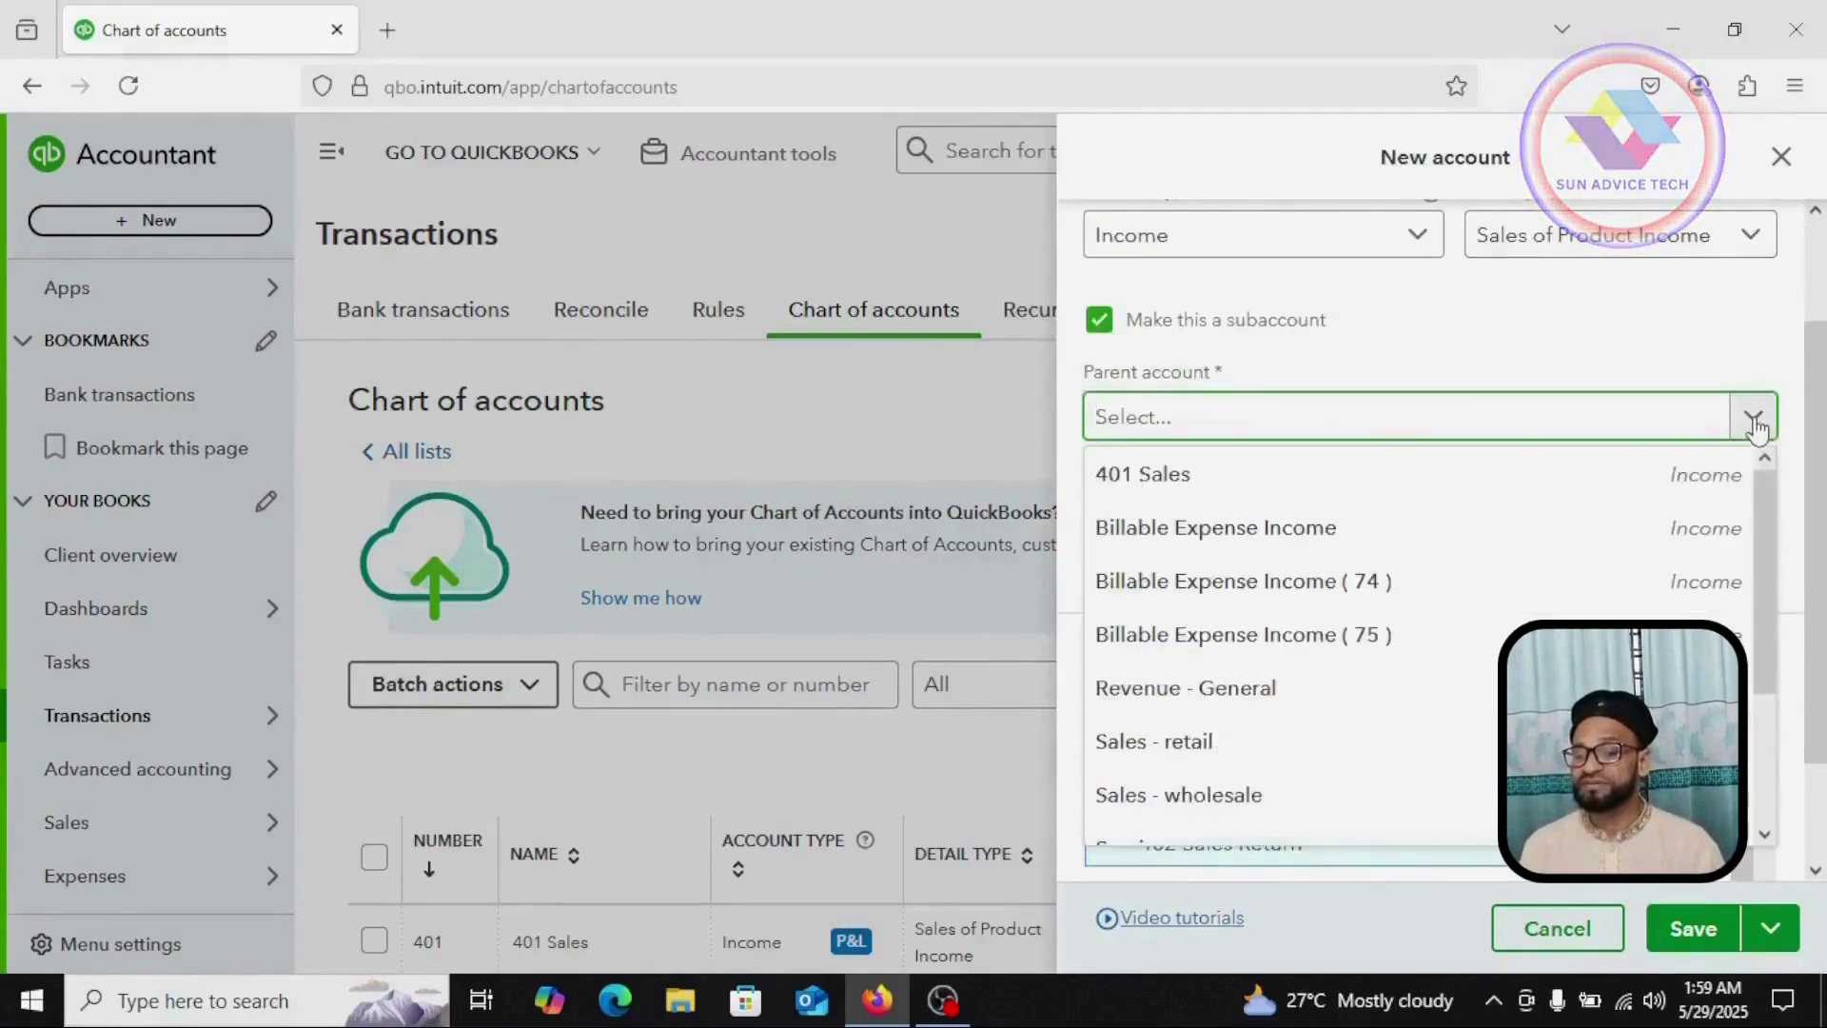
{"action": "left_click", "coordinate": [1148, 476]}
{"action": "scroll", "coordinate": [1237, 654], "scroll_direction": "down", "scroll_amount": 2}
{"action": "scroll", "coordinate": [1319, 652], "scroll_direction": "down", "scroll_amount": 2}
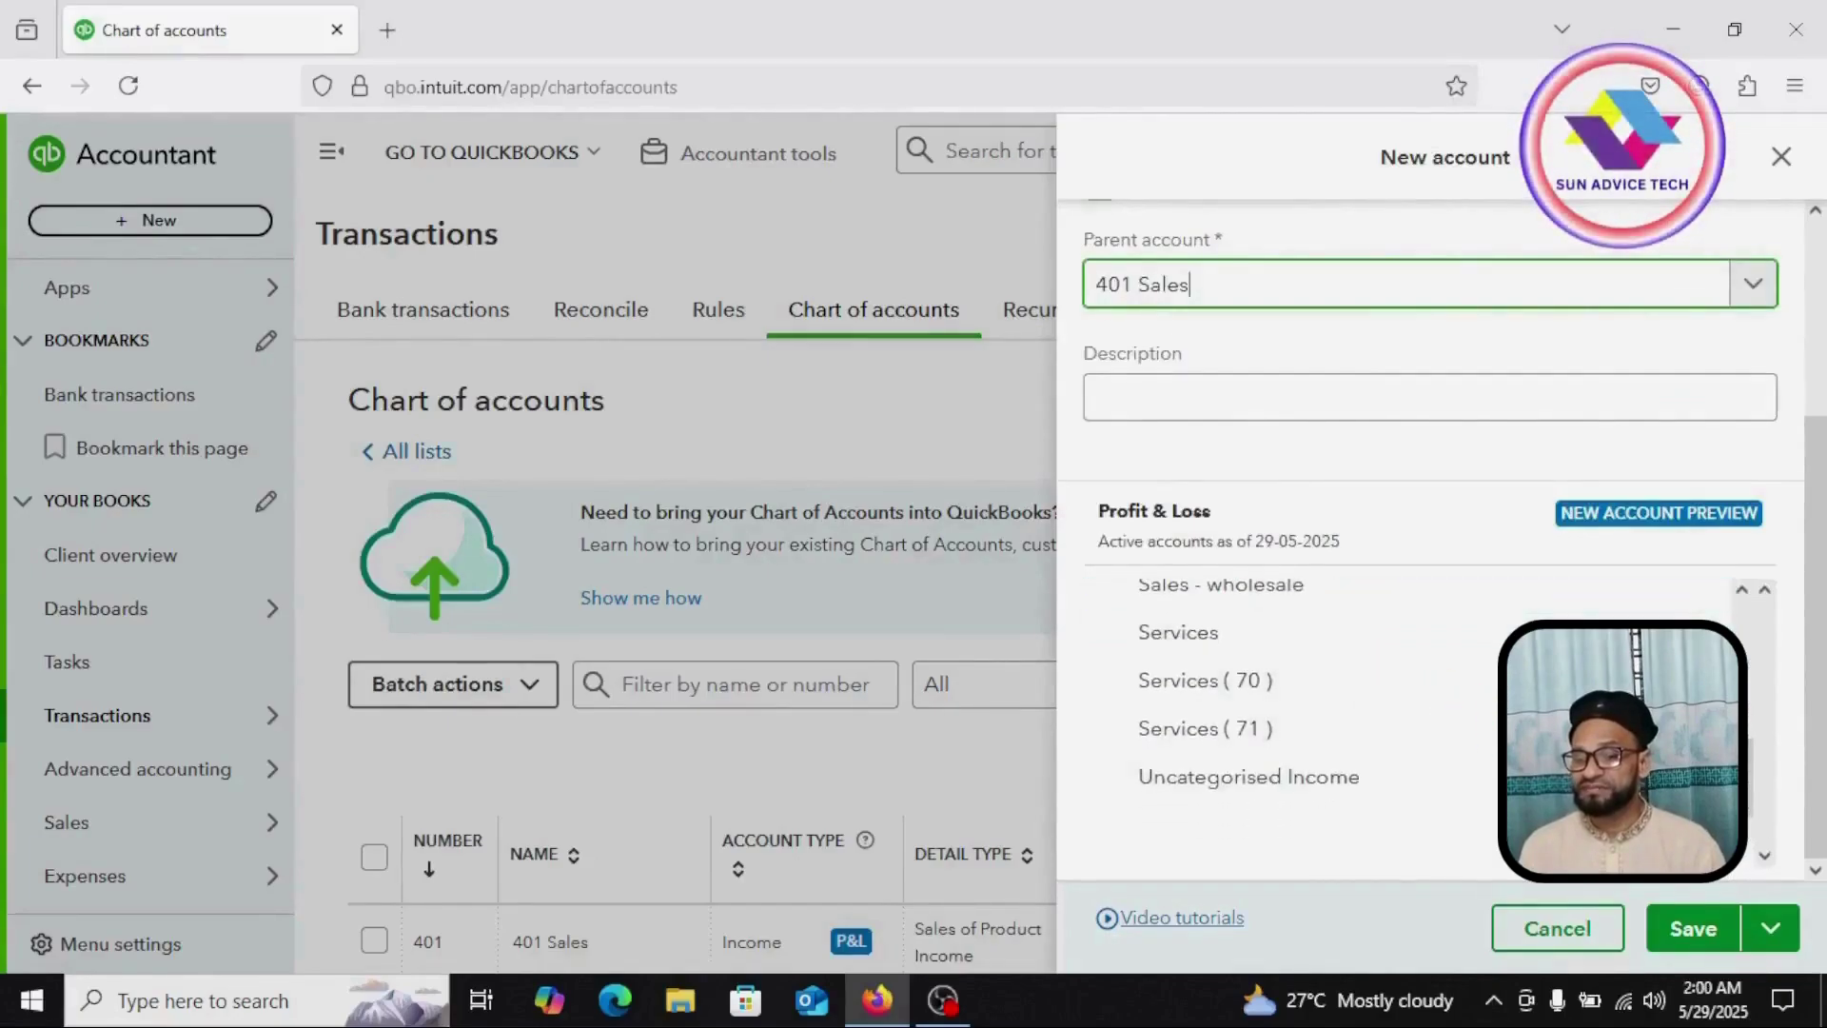
{"action": "left_click", "coordinate": [1690, 929]}
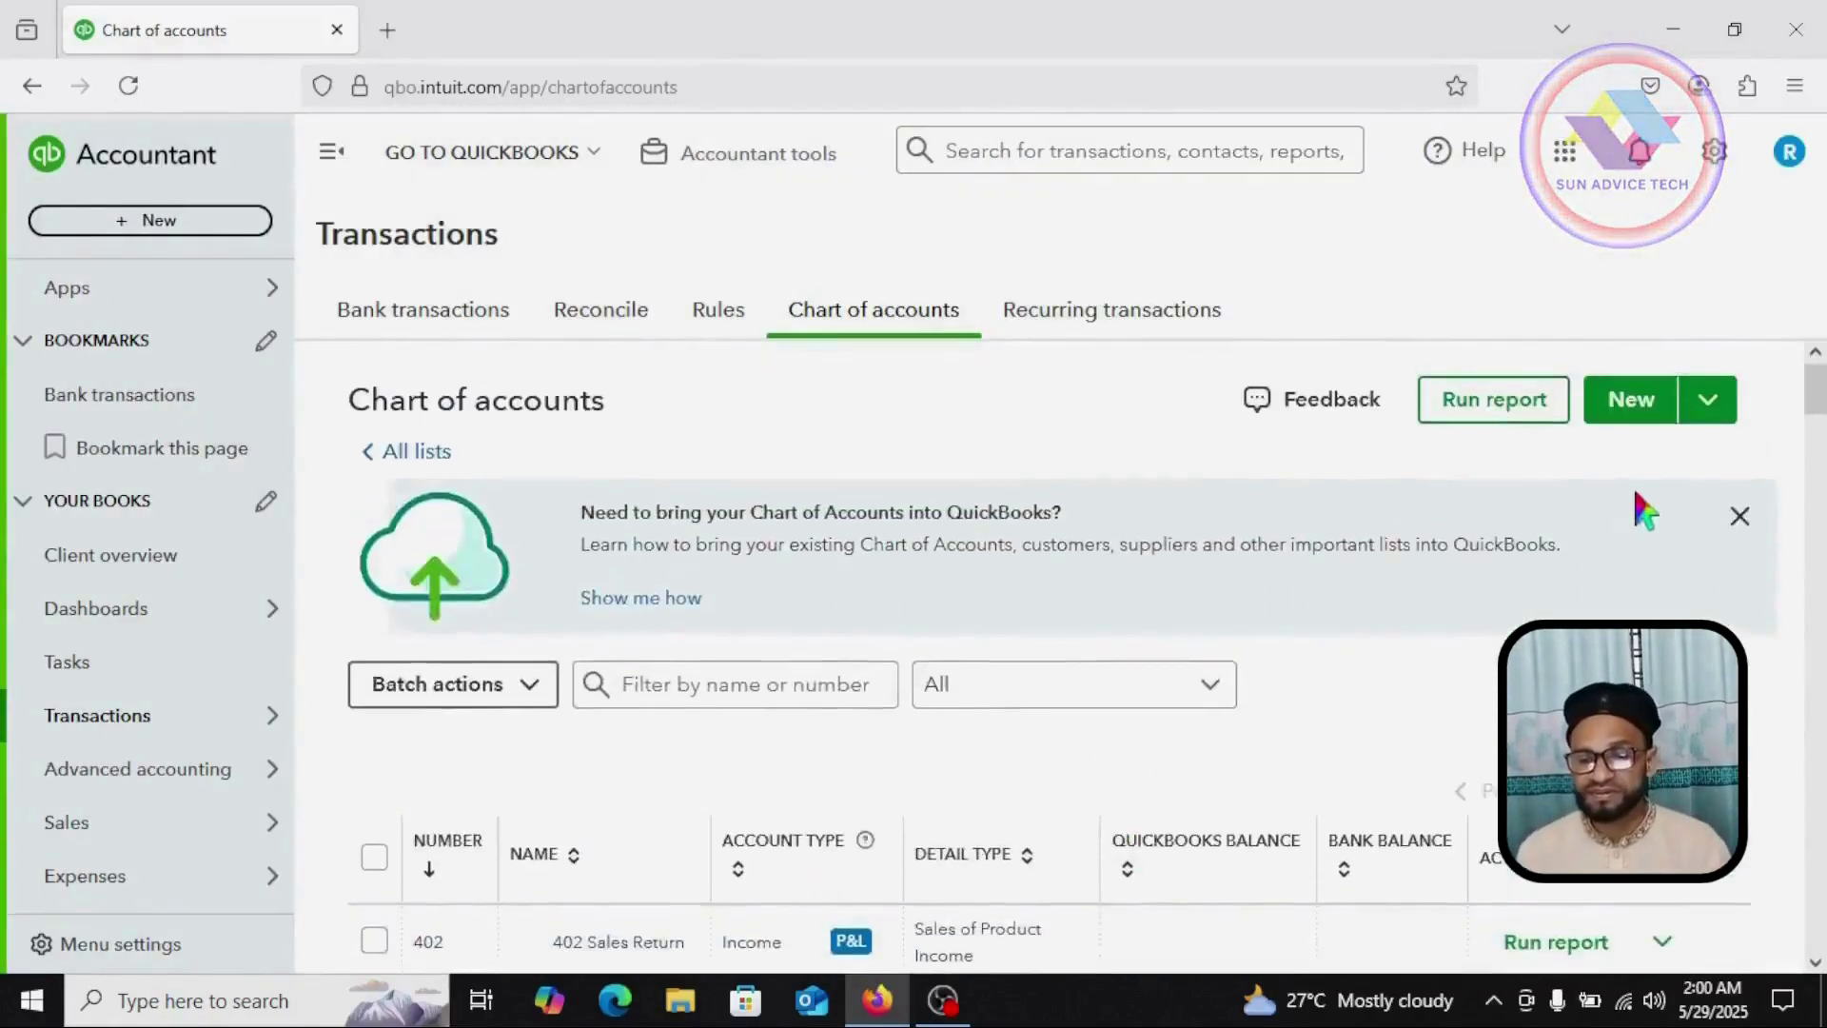
{"action": "left_click", "coordinate": [1629, 400]}
Step: Begin naming the new account 'Purchase', with 'Pur' entered so far
{"action": "left_click", "coordinate": [1190, 264]}
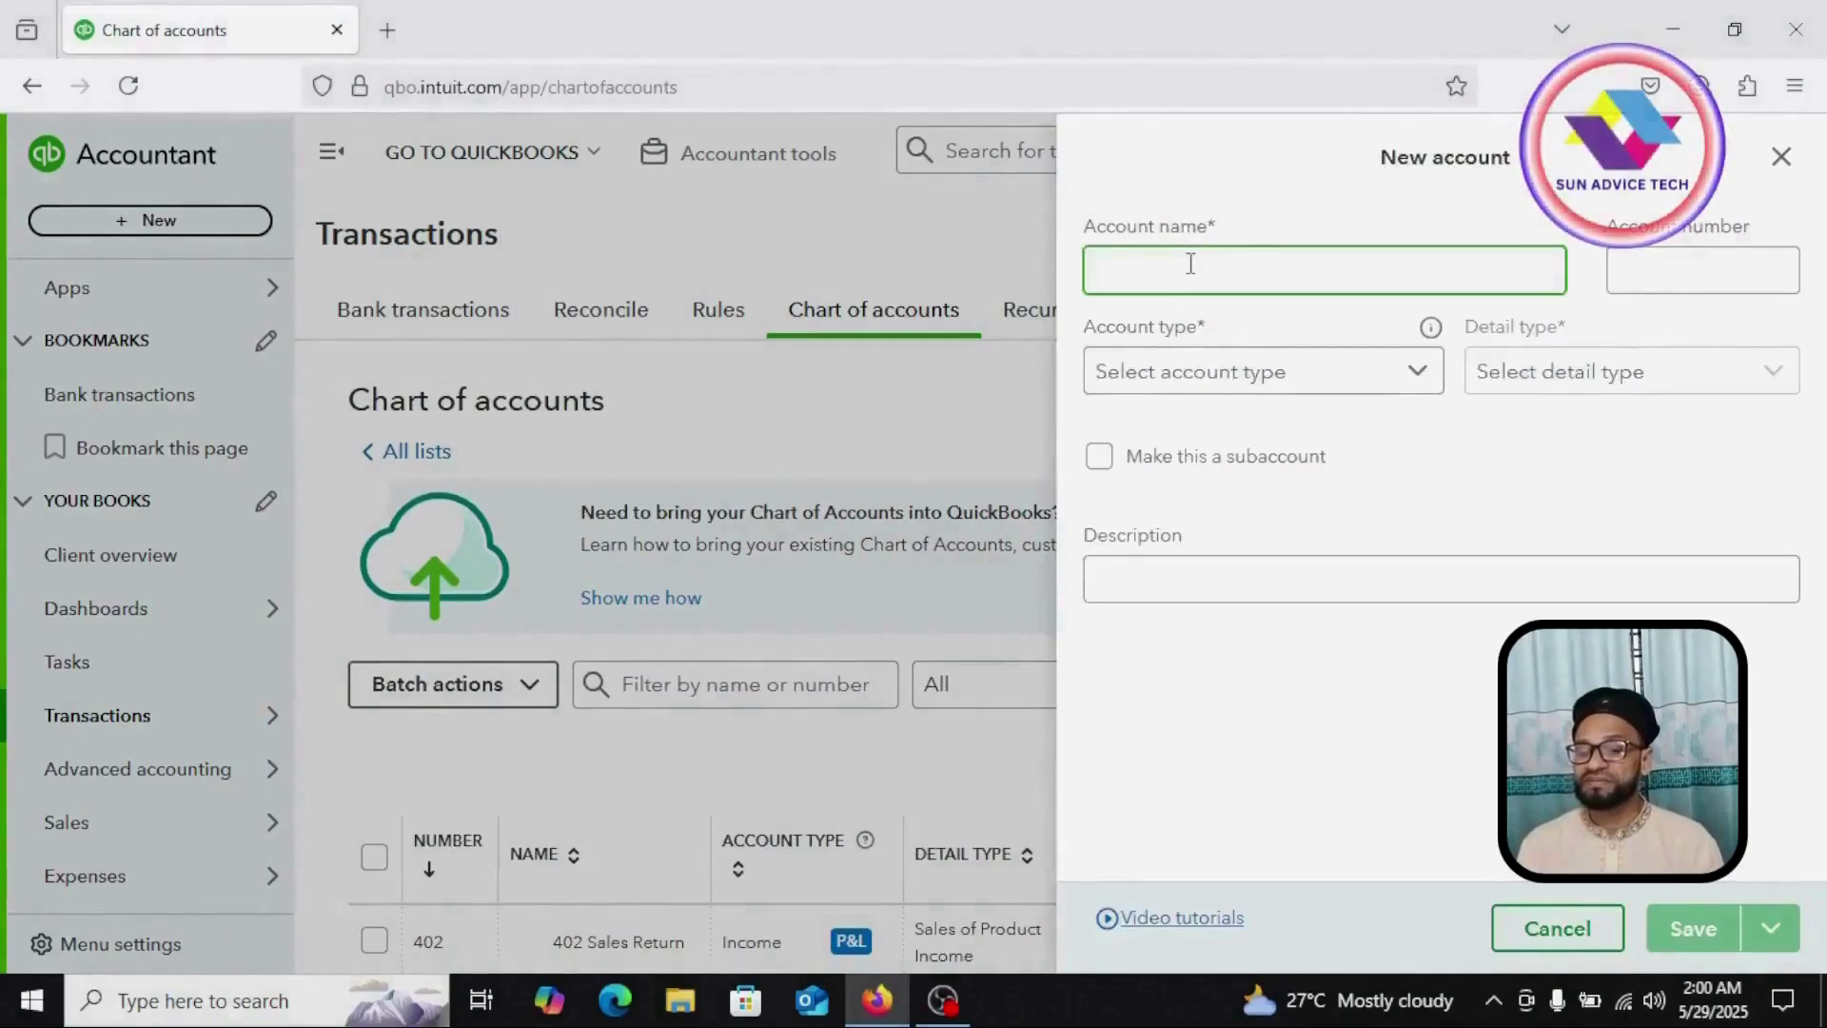
{"action": "type", "text": "Purchases"}
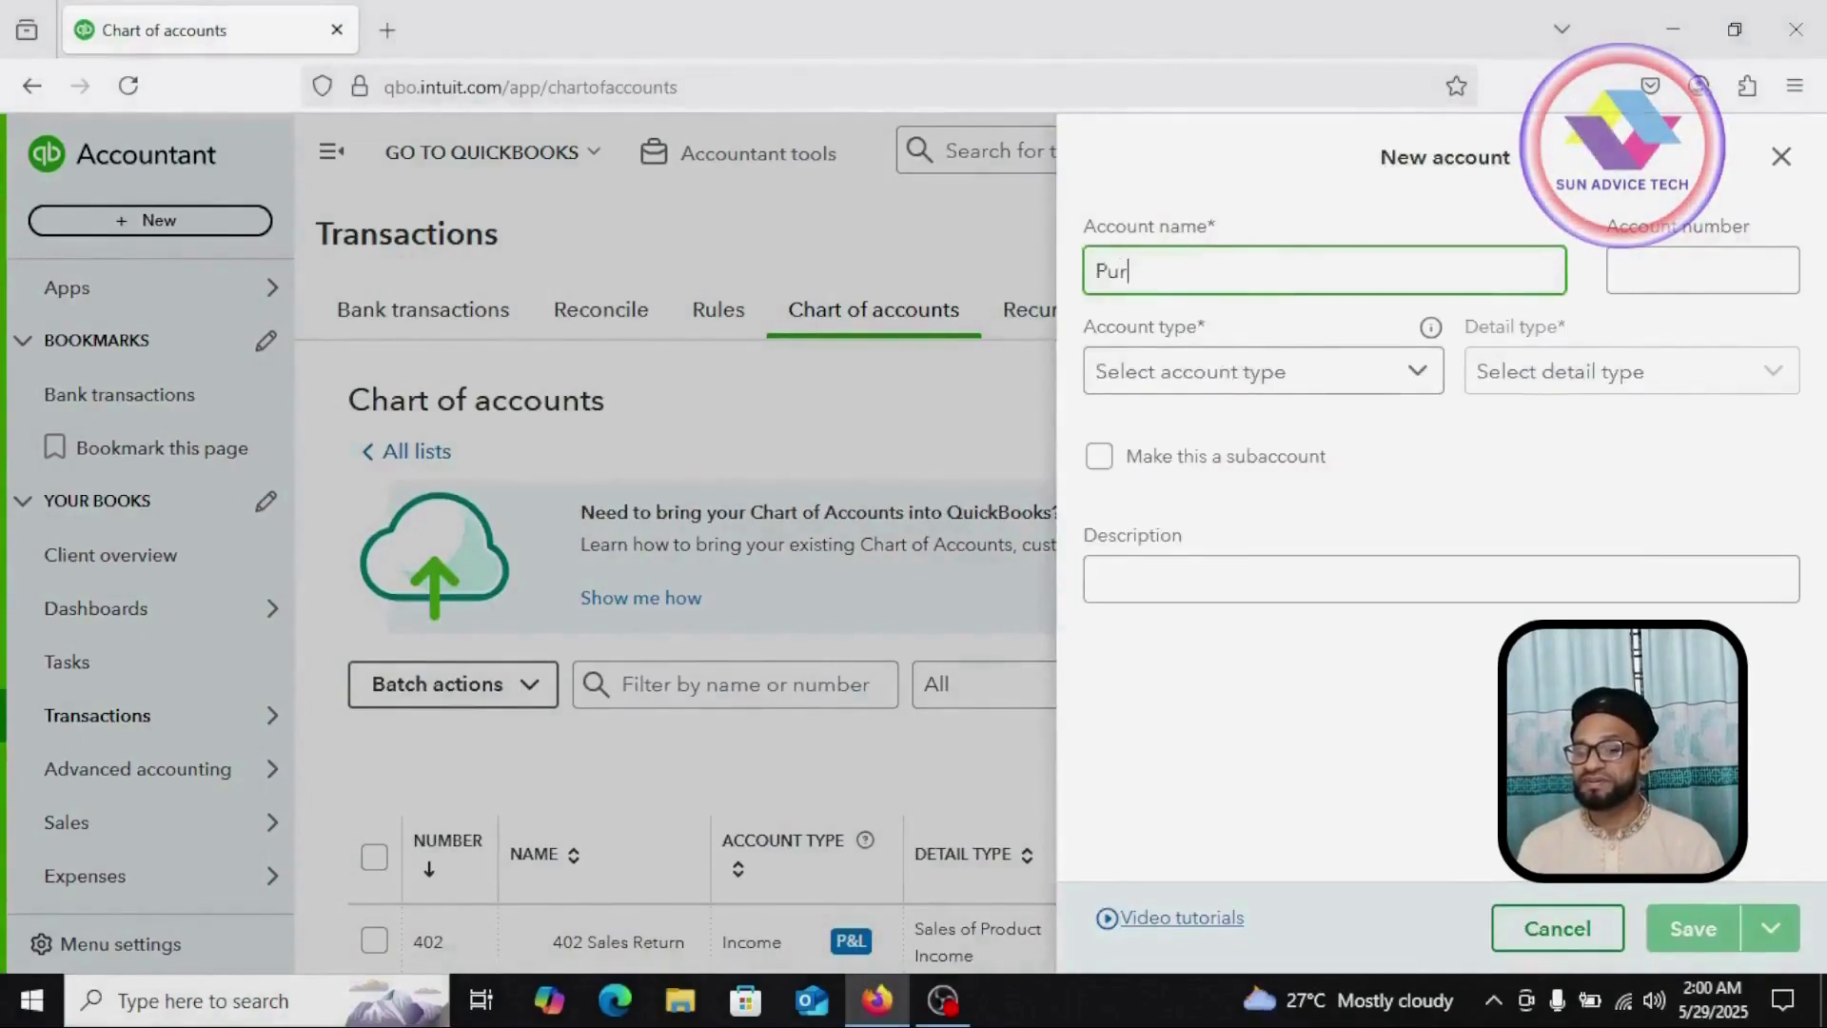
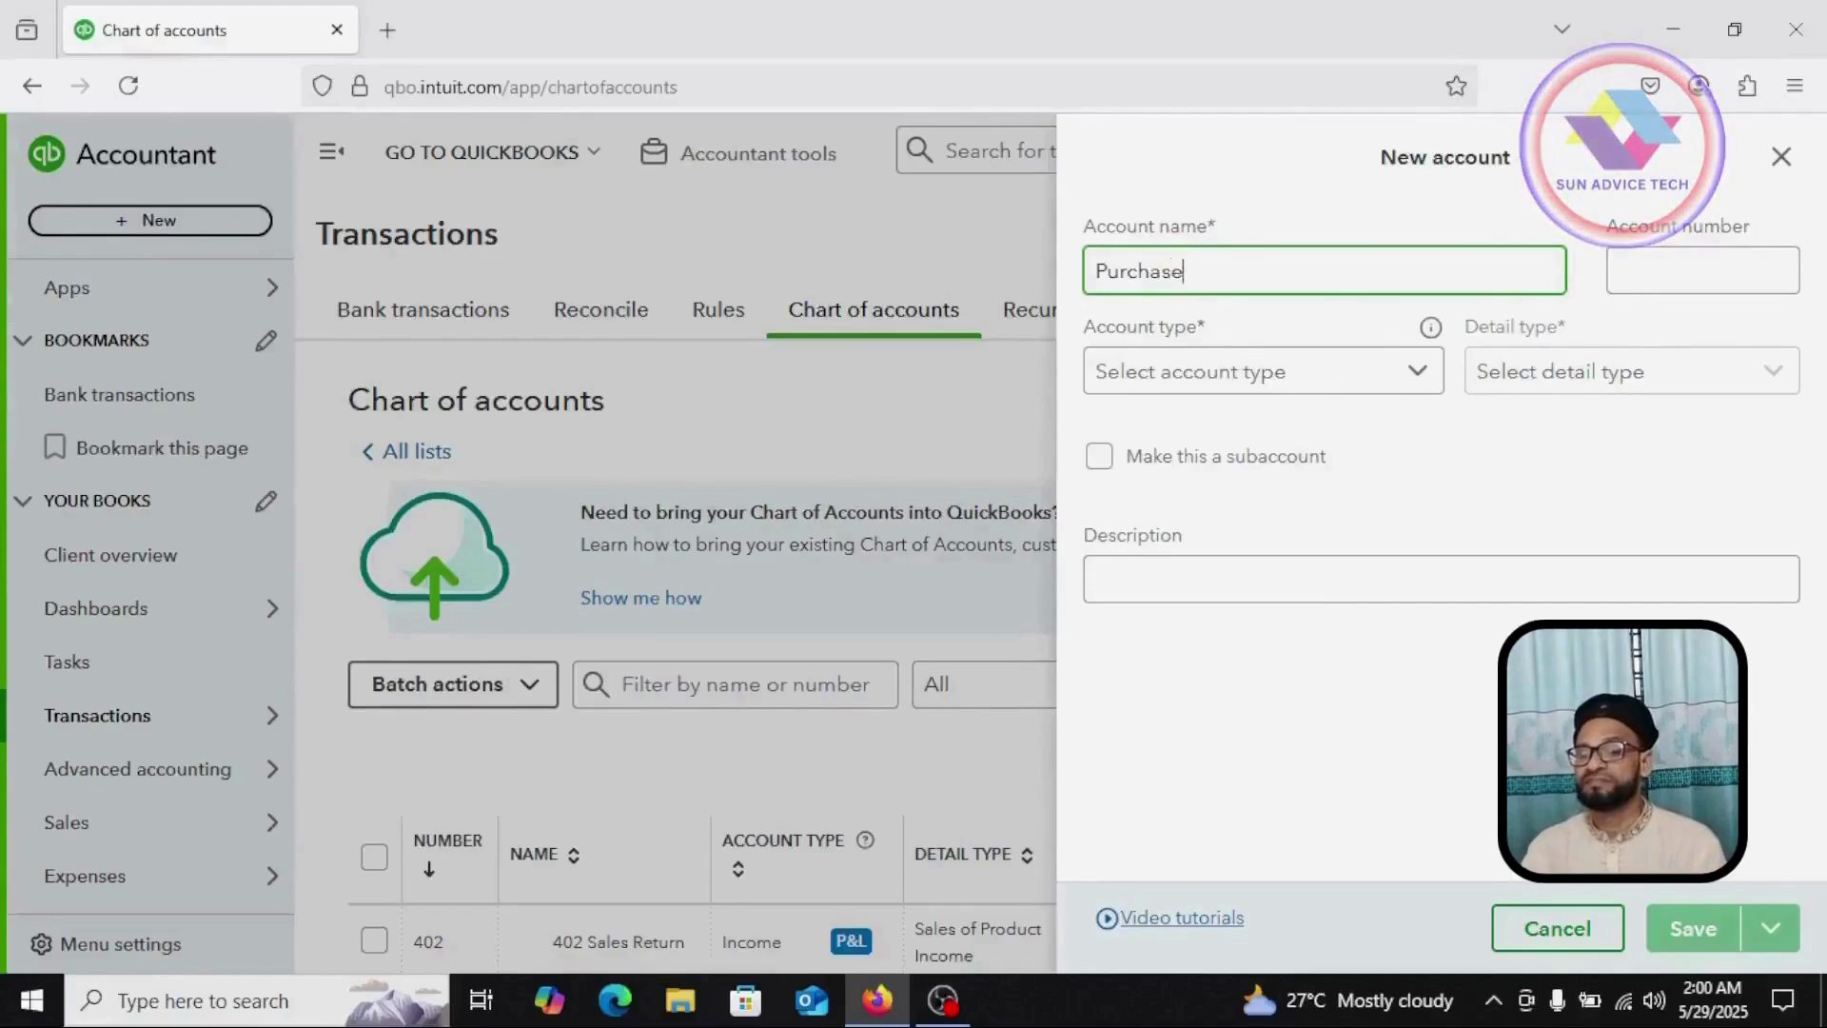
Step: Number the Purchases account 501 and make it a Cost of sales account
{"action": "left_click", "coordinate": [1702, 270]}
{"action": "type", "text": "501"}
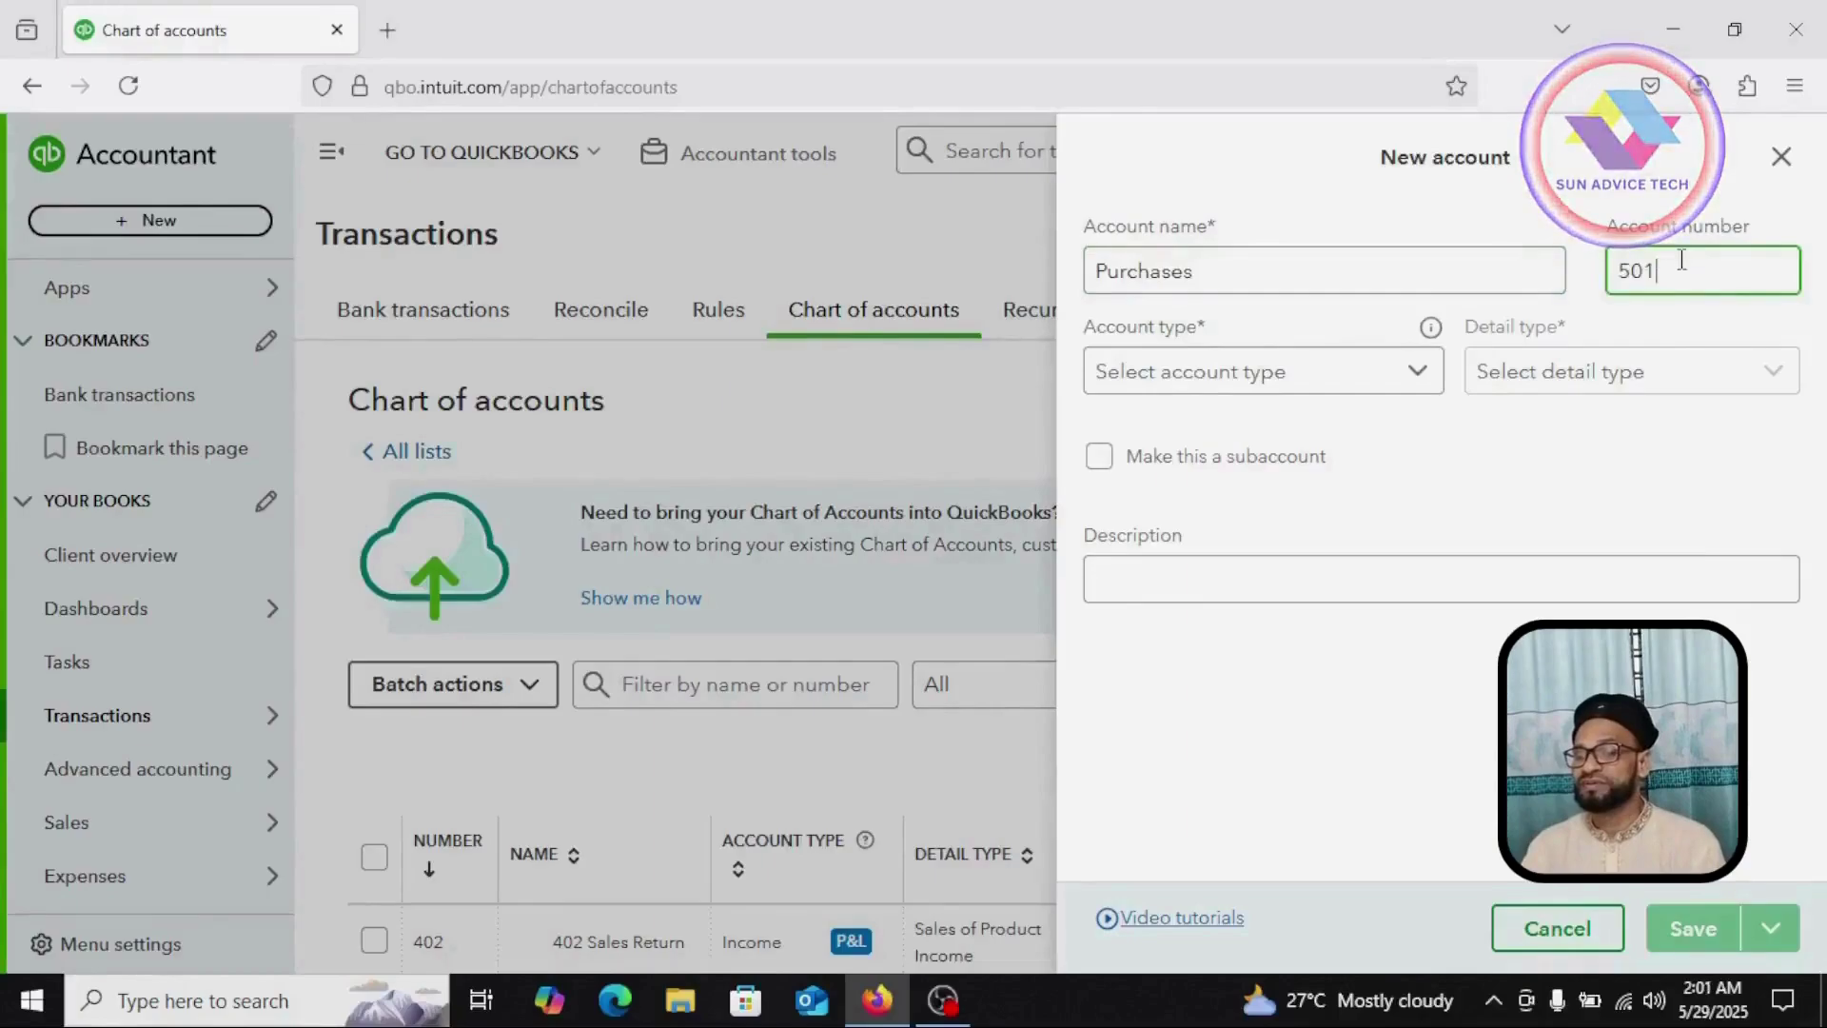
{"action": "left_click", "coordinate": [1418, 376]}
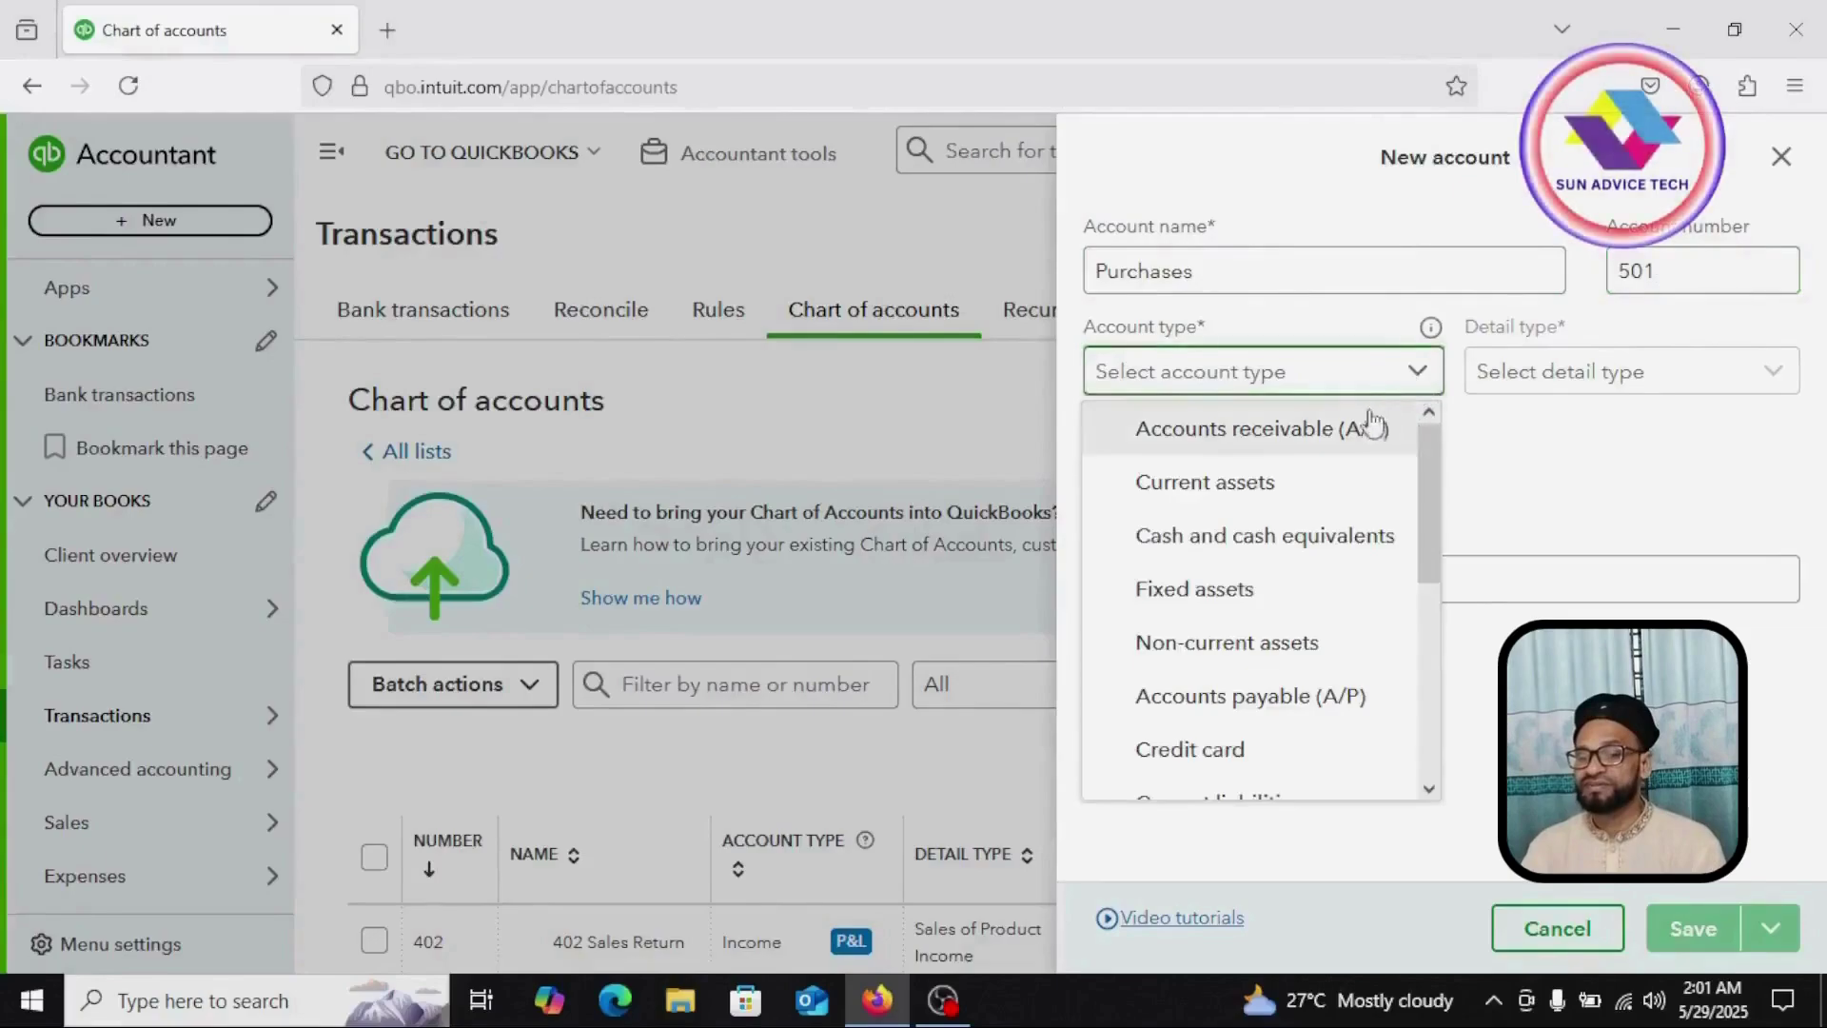
{"action": "scroll", "coordinate": [1235, 644], "scroll_direction": "down", "scroll_amount": 5}
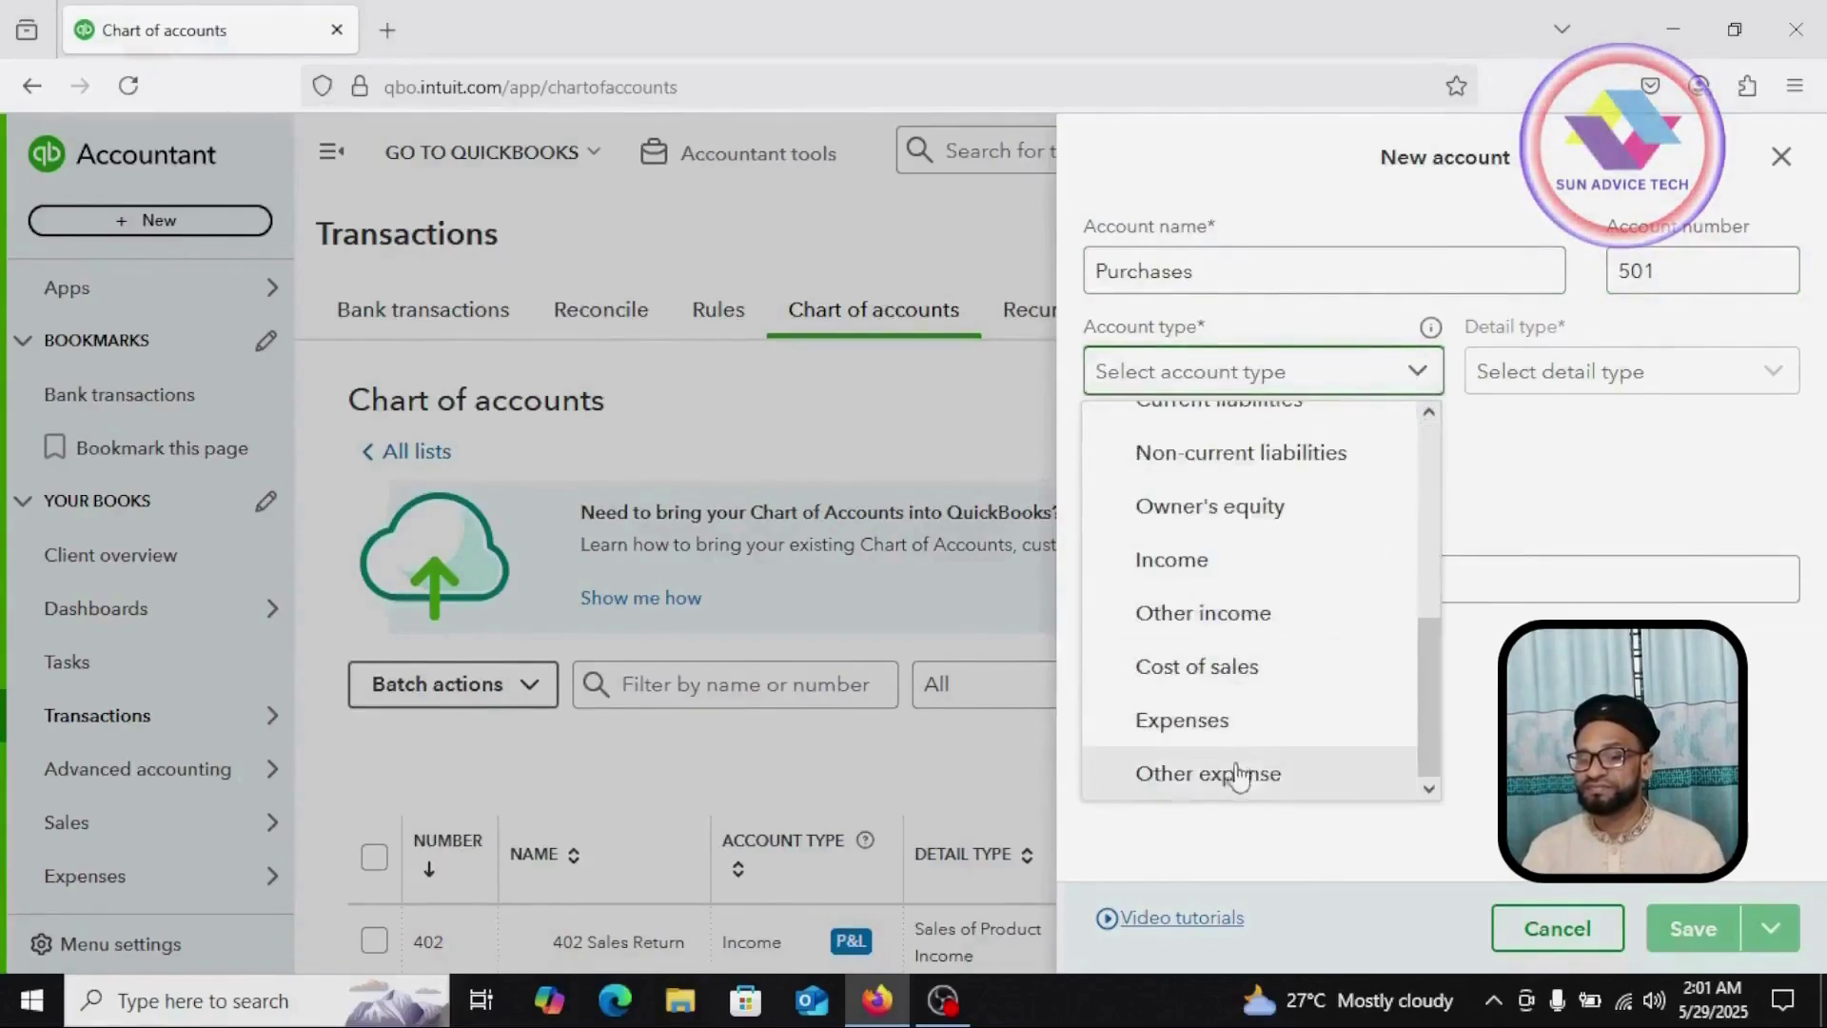
{"action": "left_click", "coordinate": [1242, 672]}
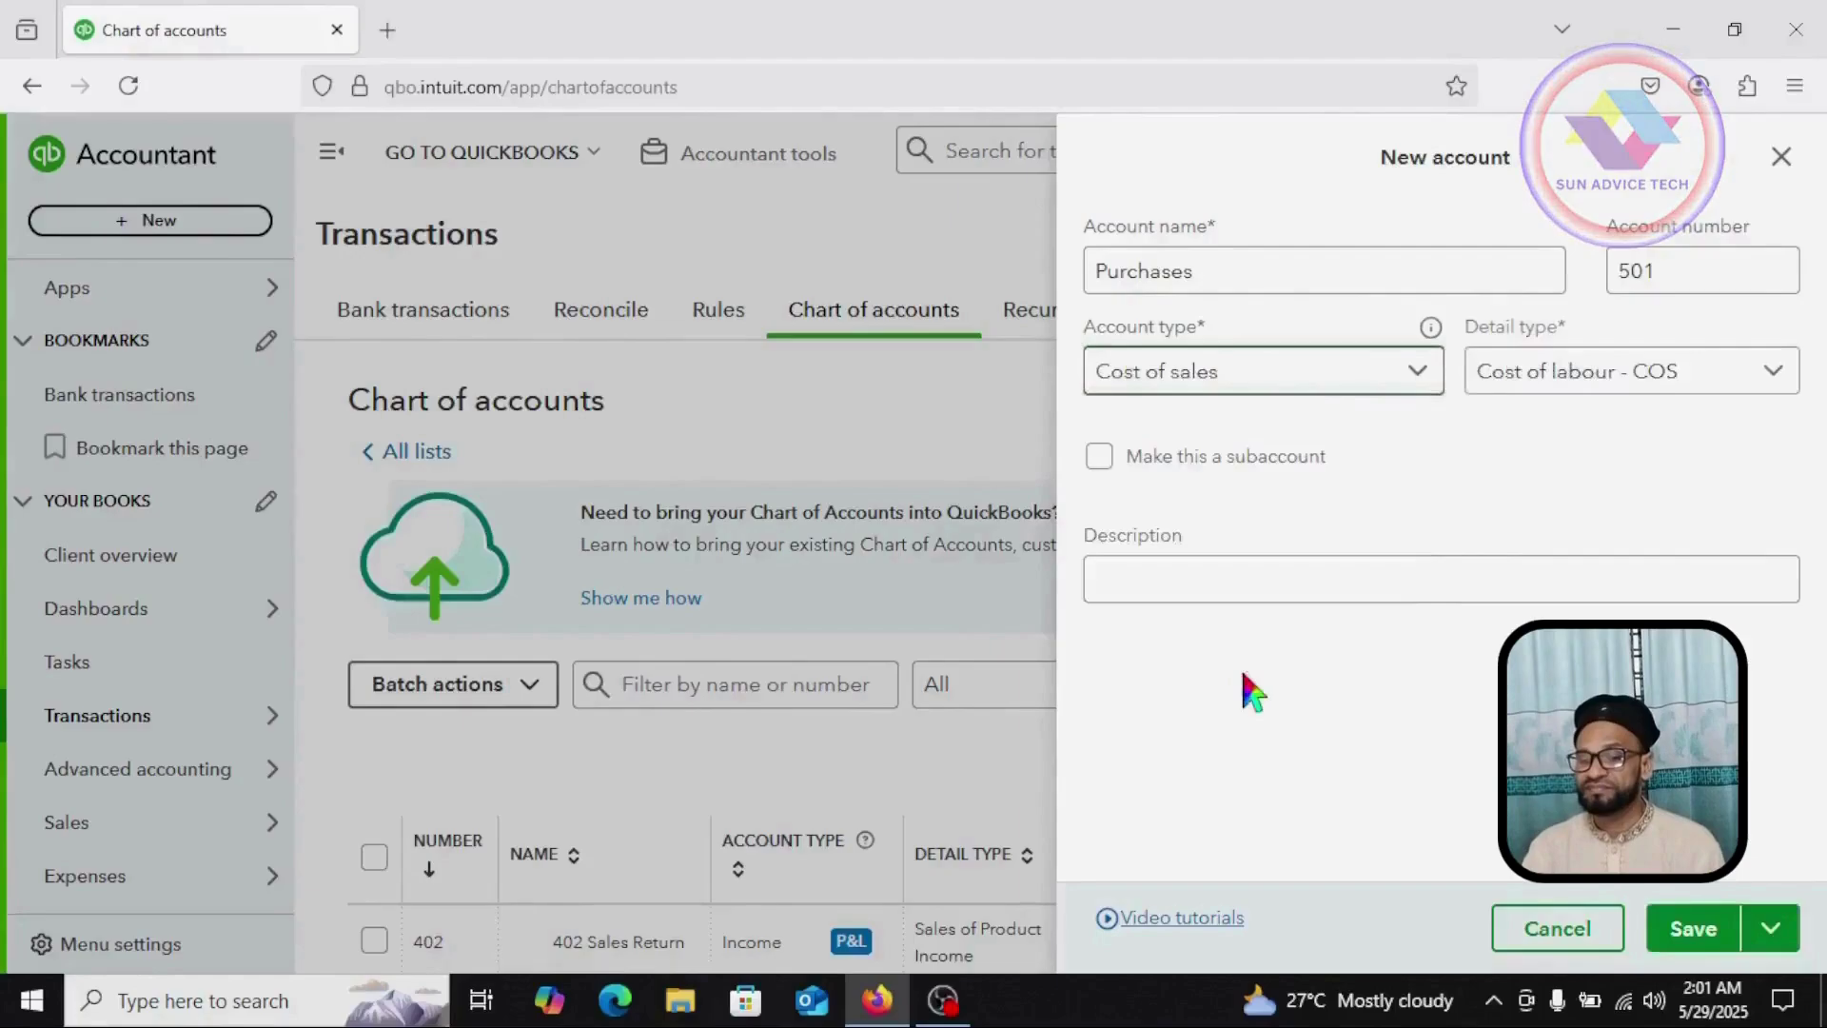
Step: Set its detail type to Supplies and materials - COS and save it
{"action": "left_click", "coordinate": [1751, 373]}
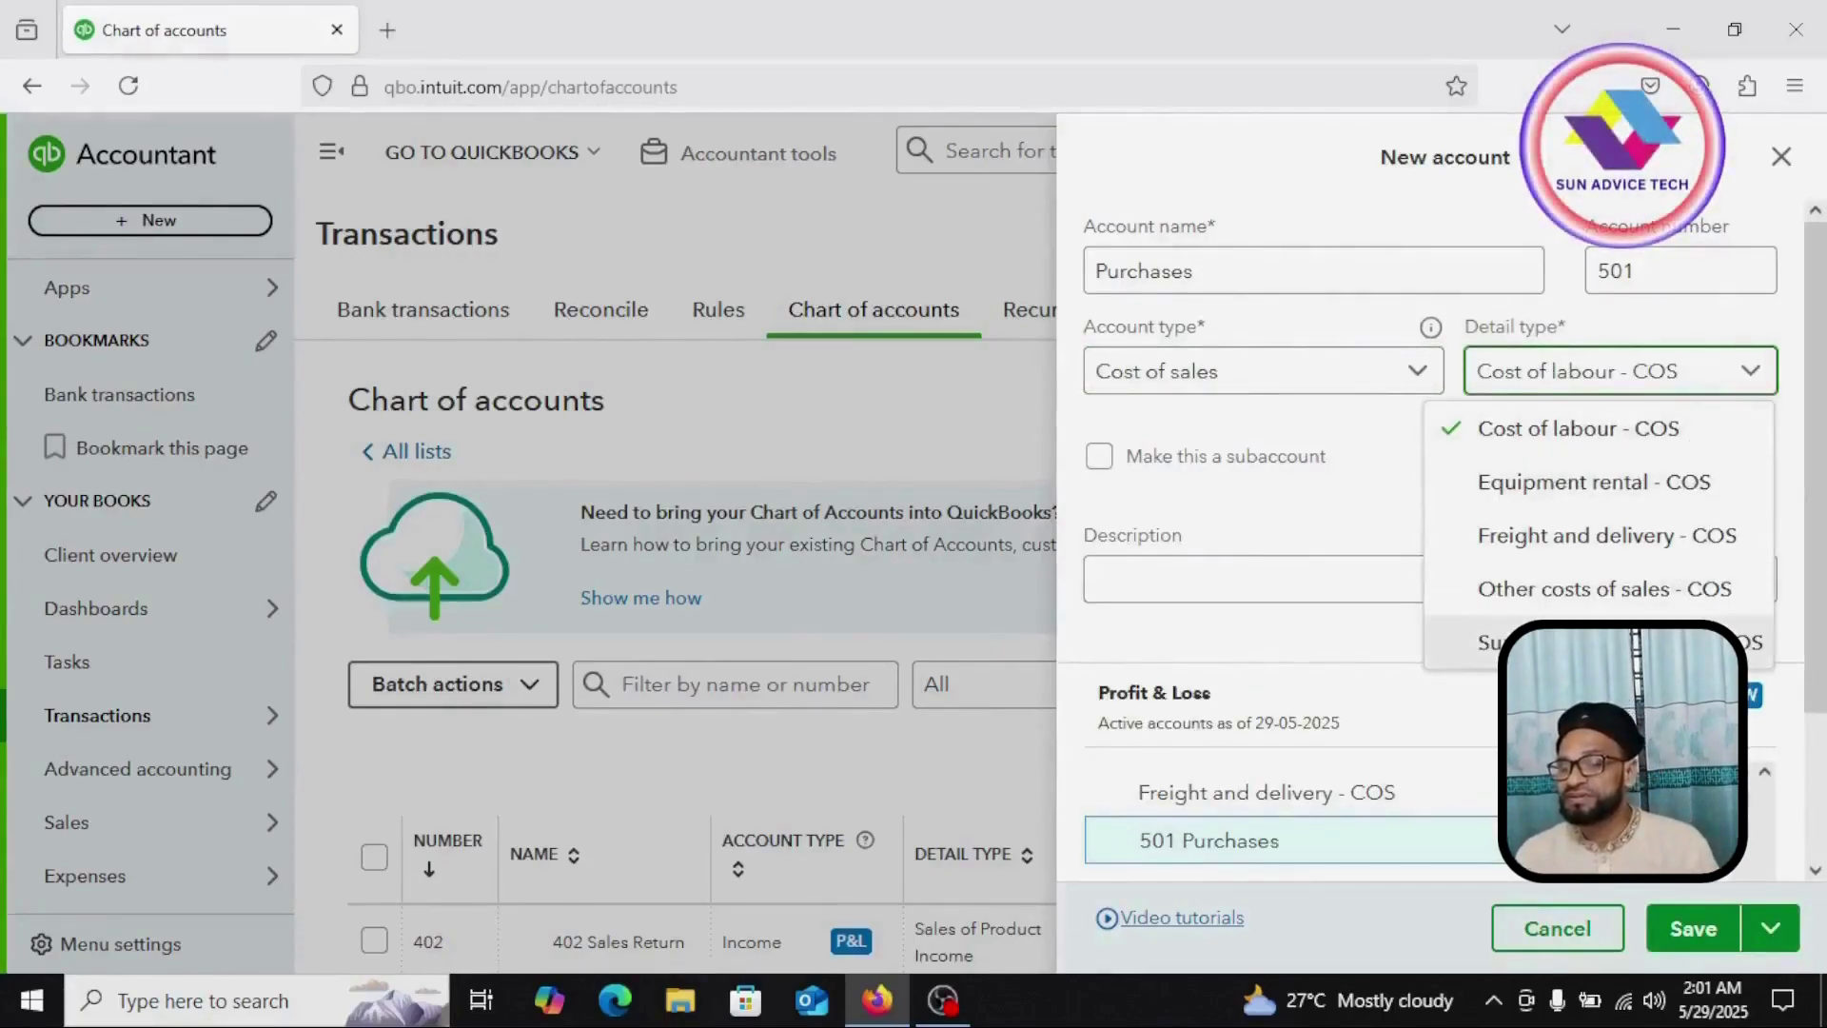
{"action": "left_click", "coordinate": [1608, 642]}
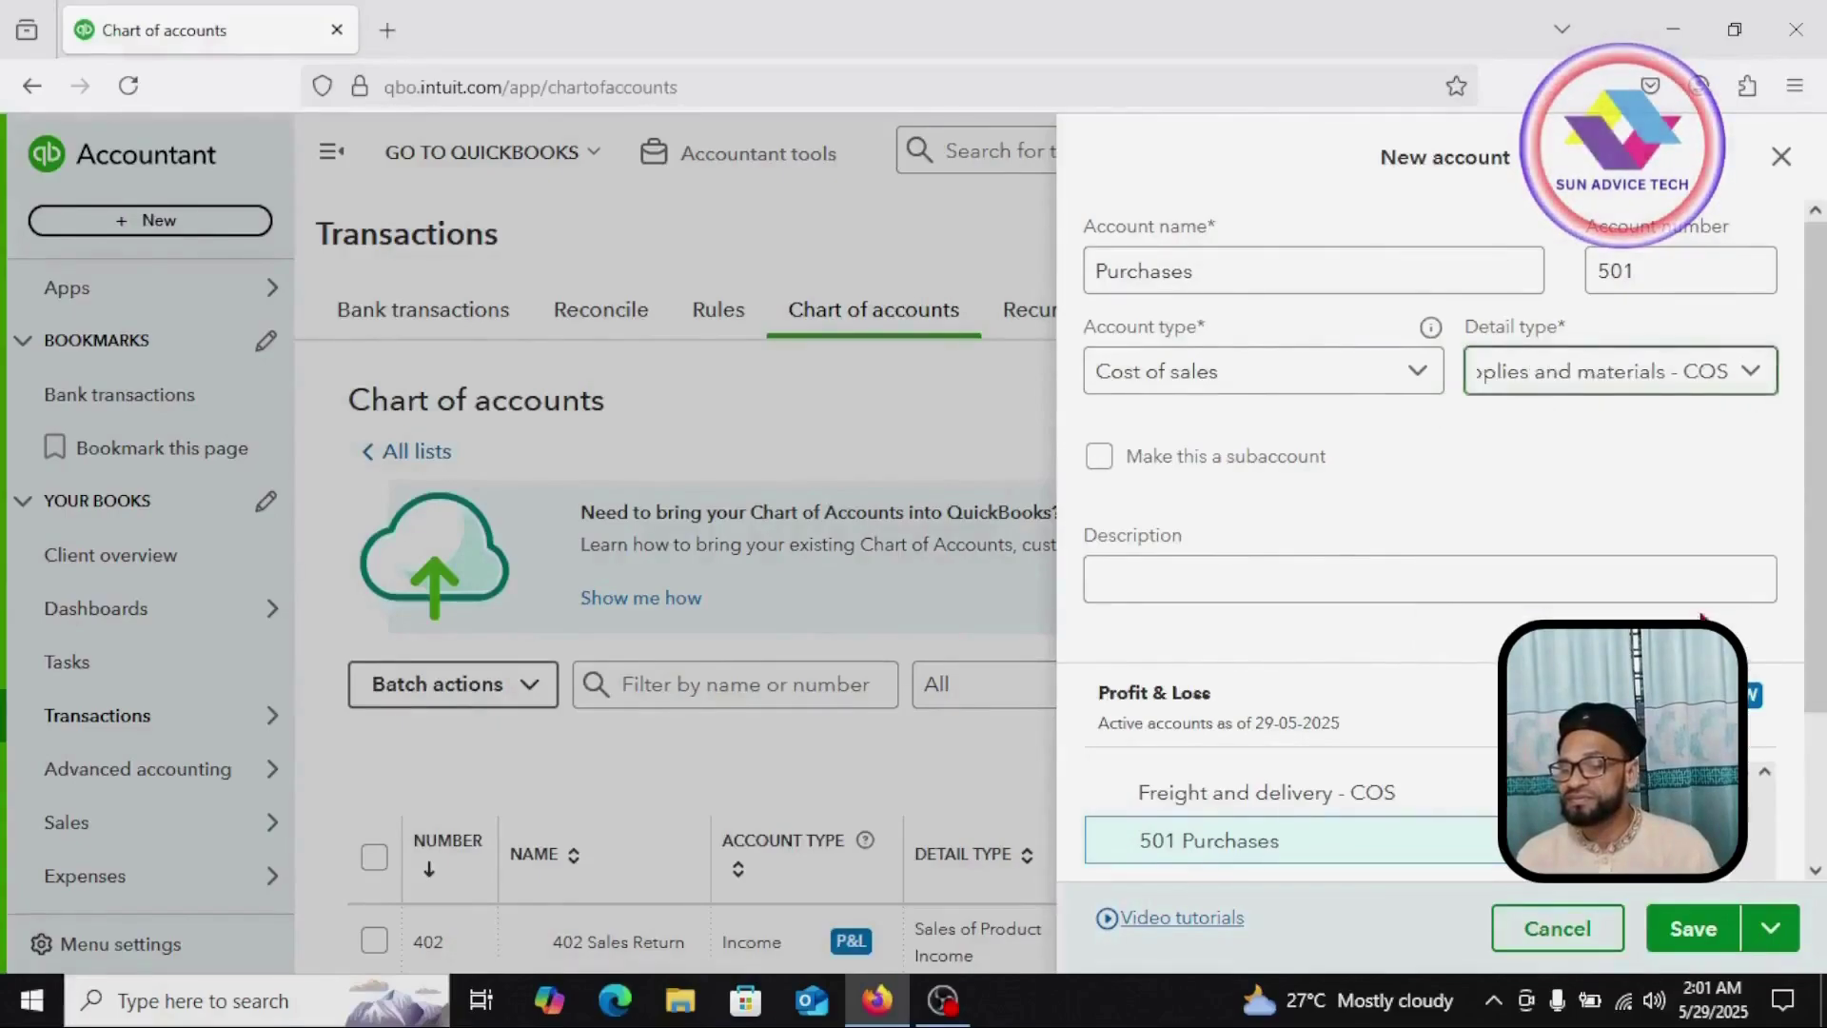
{"action": "scroll", "coordinate": [1447, 479], "scroll_direction": "down", "scroll_amount": 2}
{"action": "left_click", "coordinate": [1698, 929]}
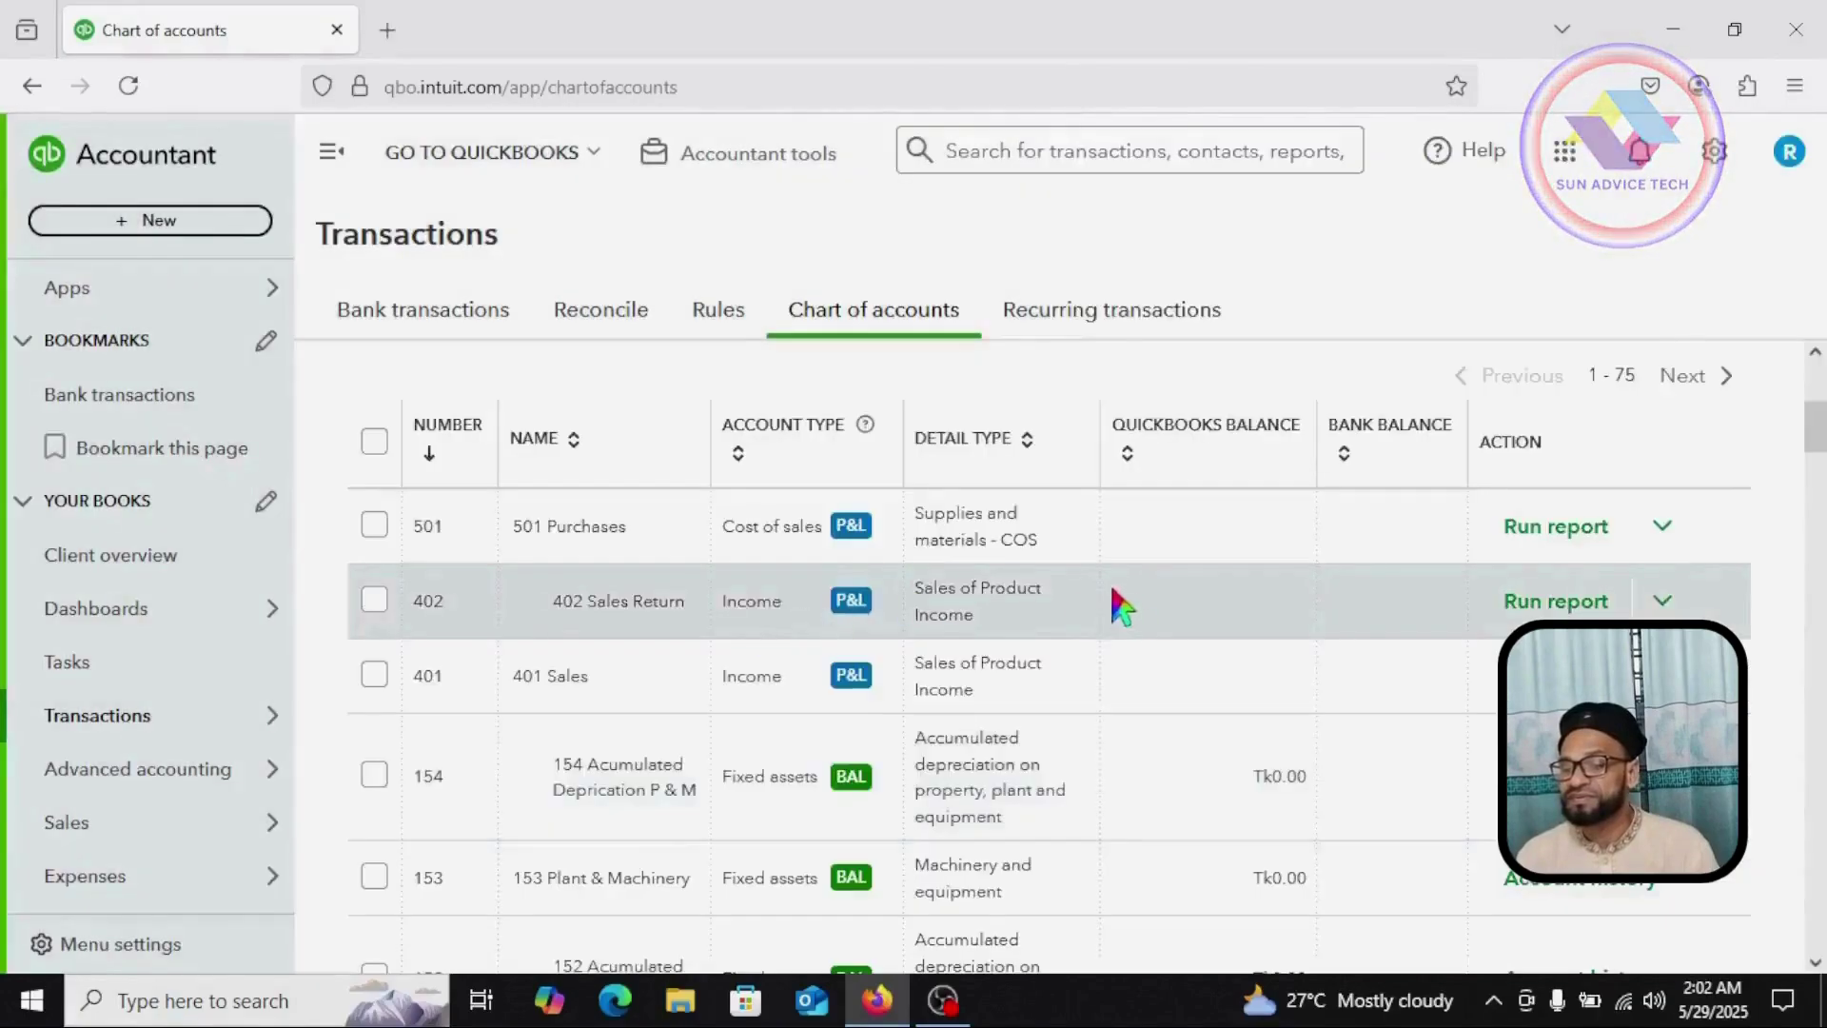
{"action": "scroll", "coordinate": [1510, 446], "scroll_direction": "up", "scroll_amount": 4}
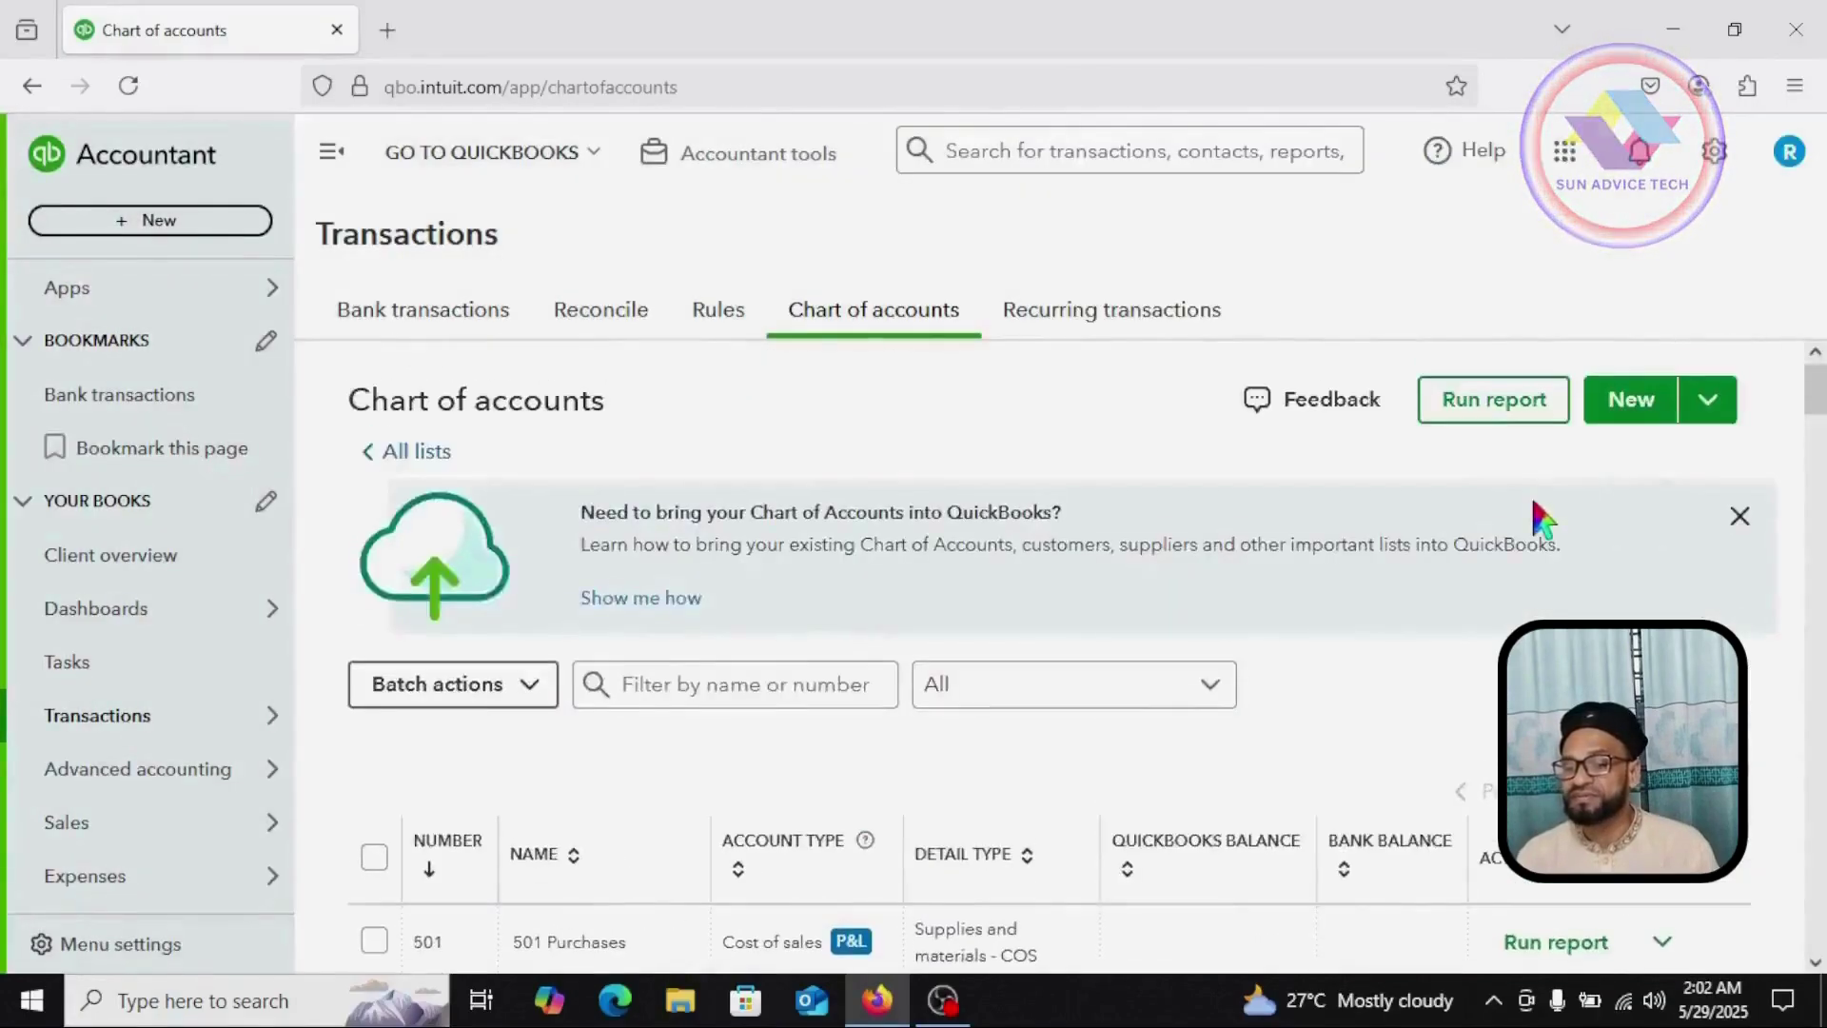
Step: Create a new account 'Rent or Lease', number 502, of type Expenses
{"action": "left_click", "coordinate": [1643, 405]}
{"action": "type", "text": "Rent "}
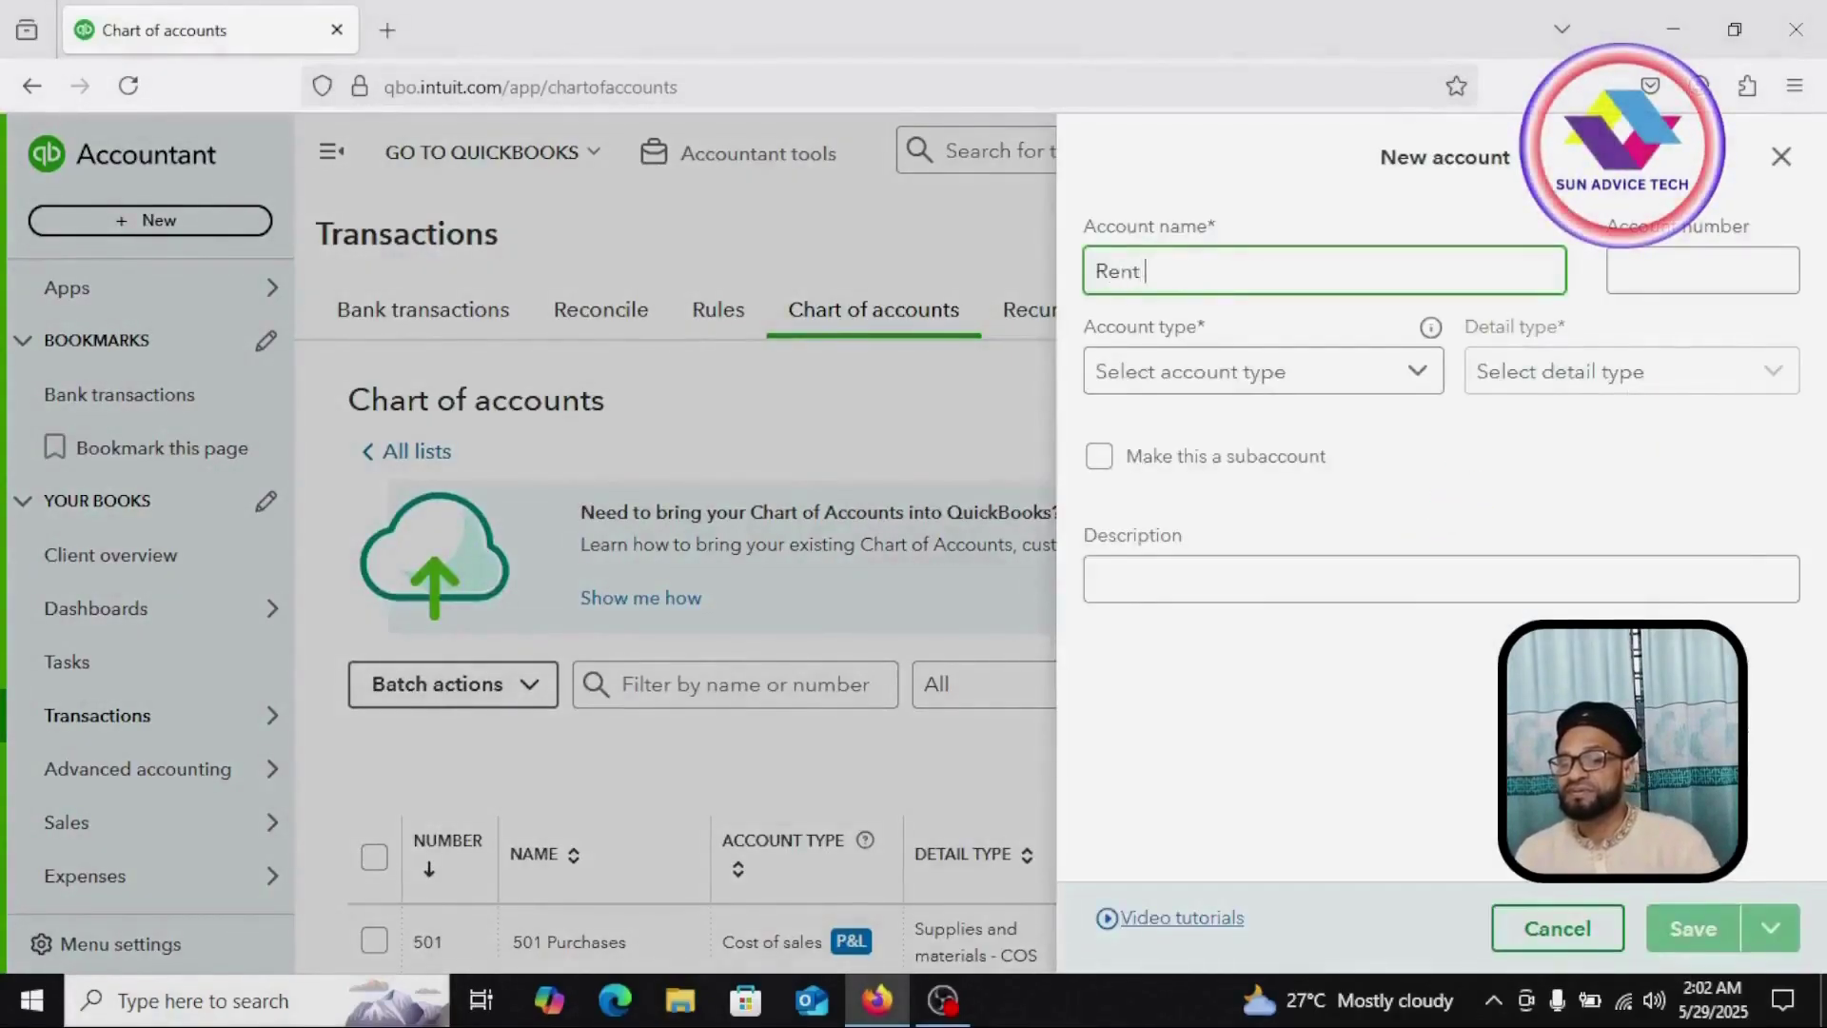
{"action": "type", "text": "or Lease"}
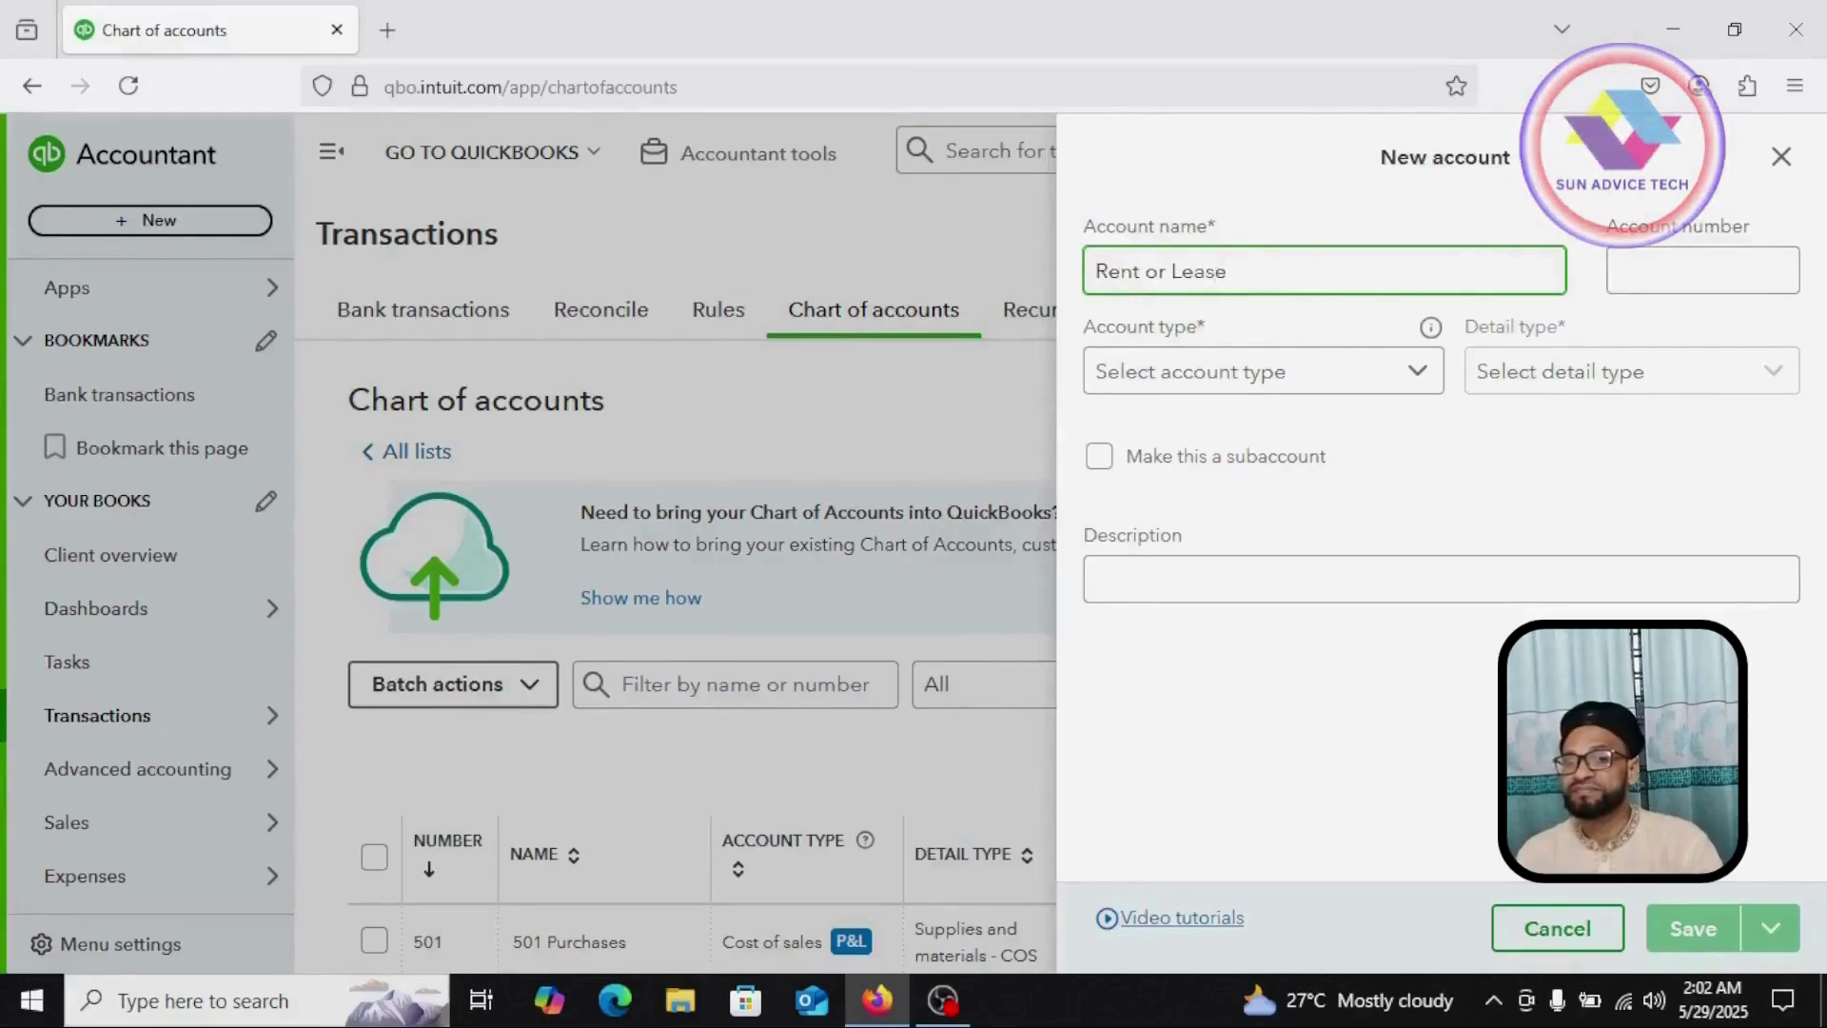
{"action": "left_click", "coordinate": [1702, 270]}
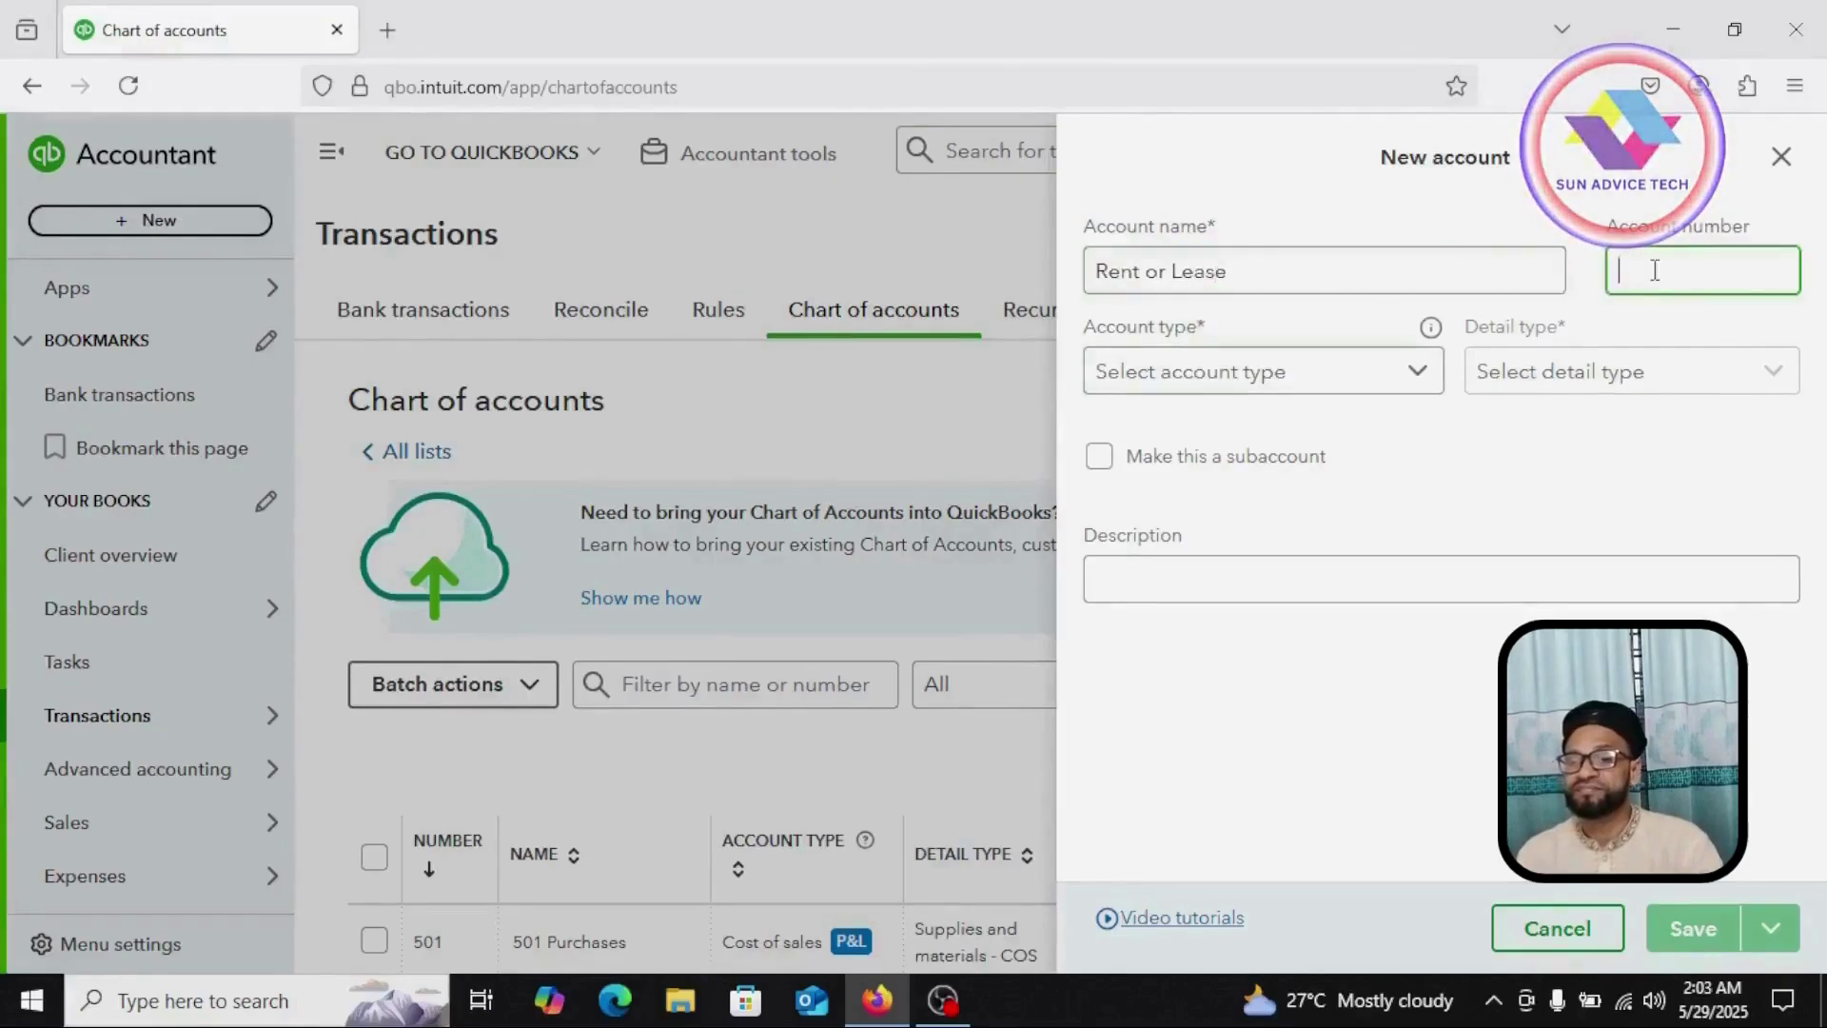
{"action": "type", "text": "502"}
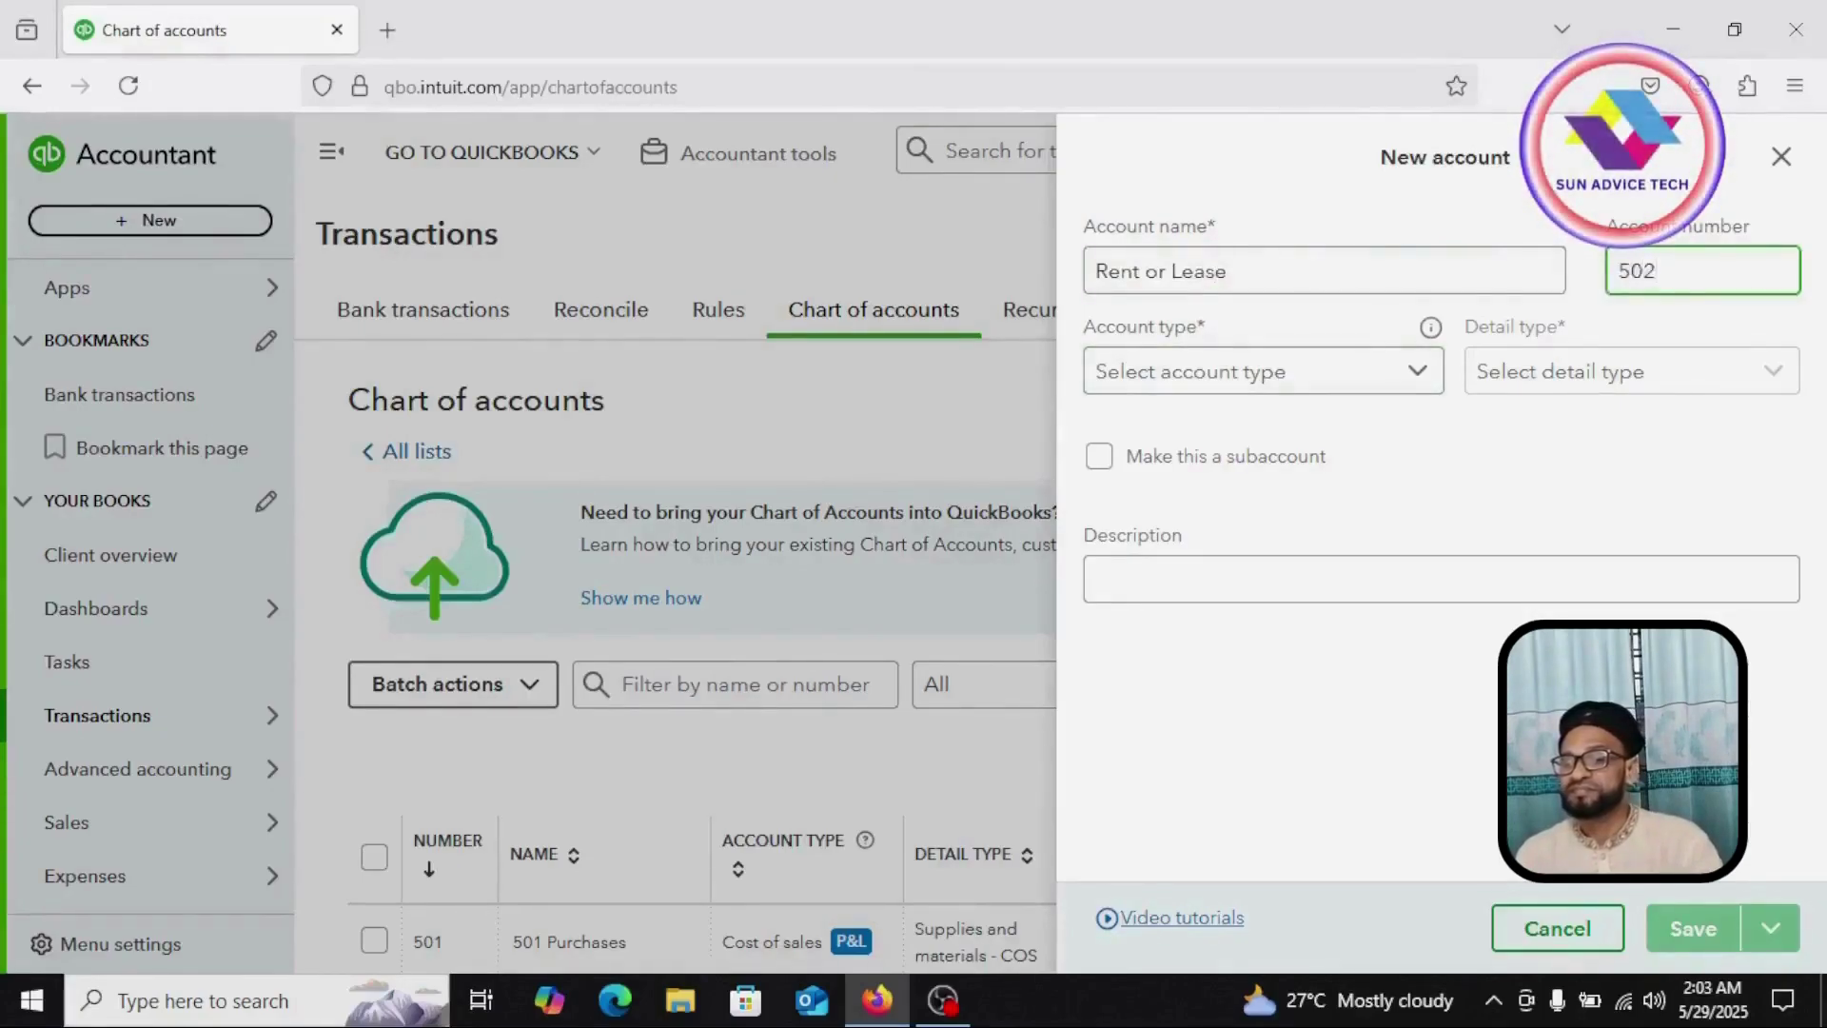
{"action": "left_click", "coordinate": [1417, 375]}
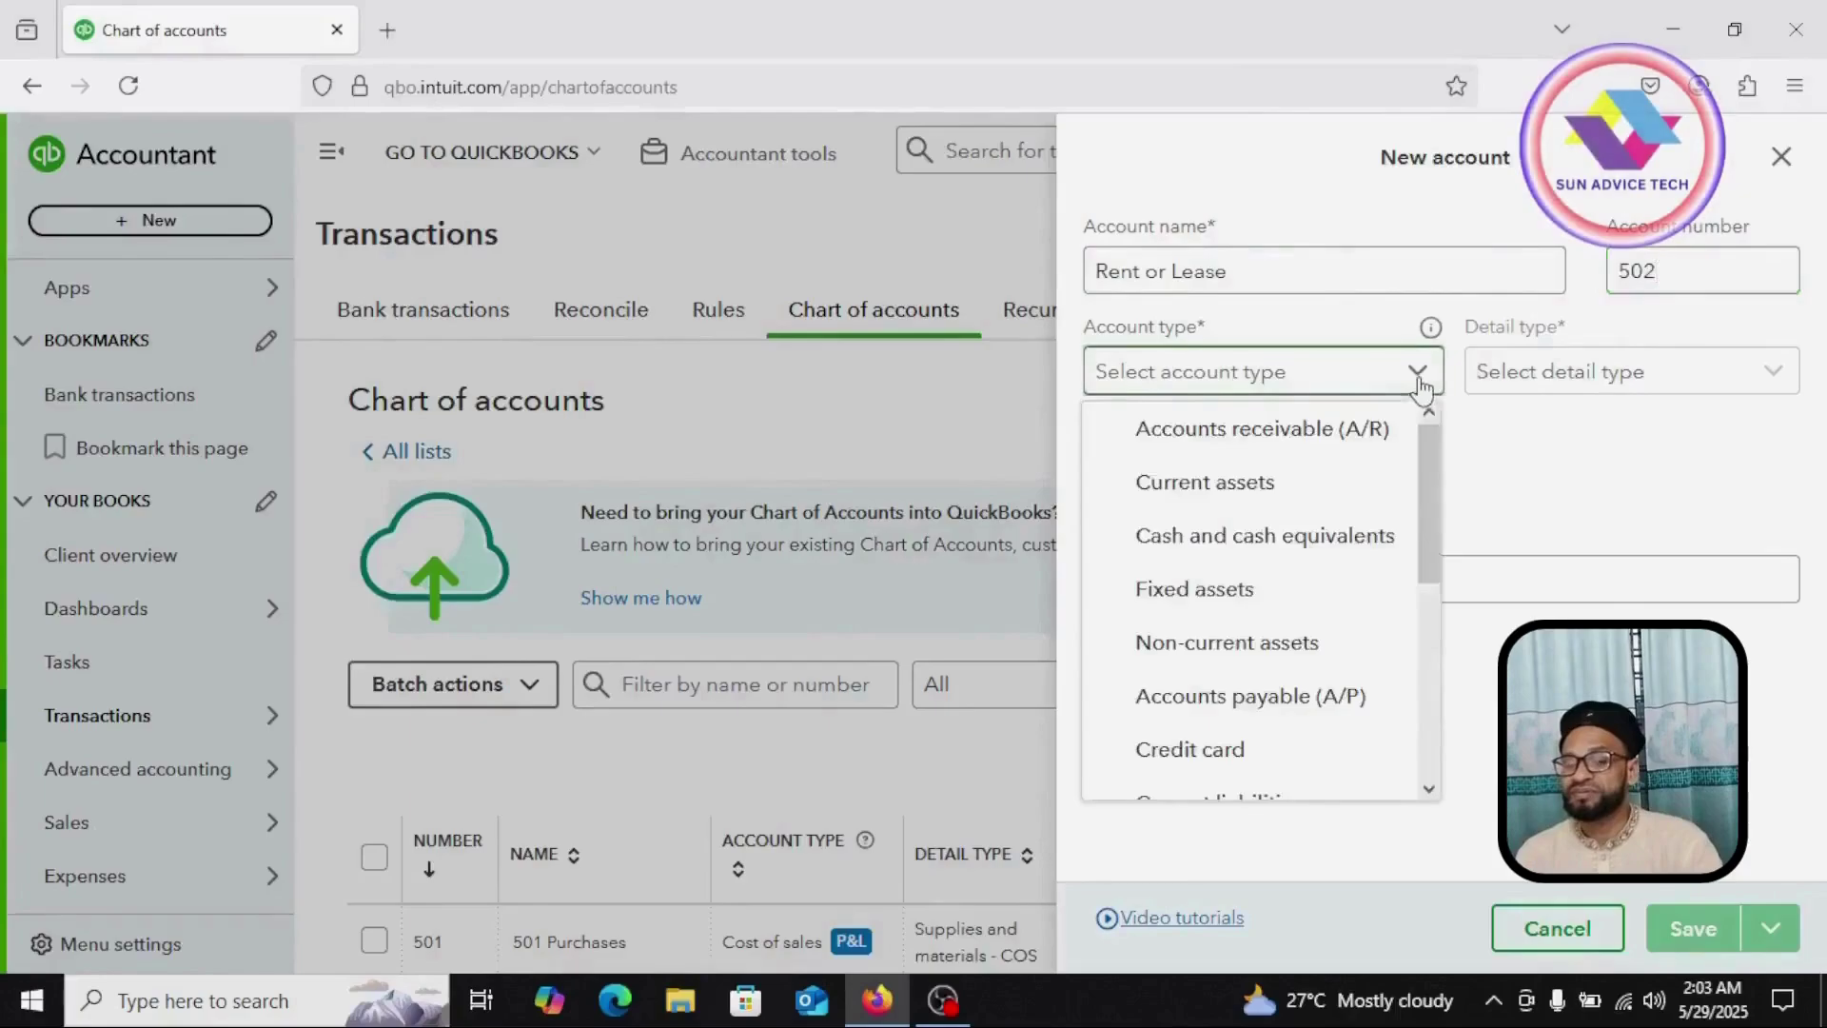
{"action": "scroll", "coordinate": [1237, 599], "scroll_direction": "down", "scroll_amount": 3}
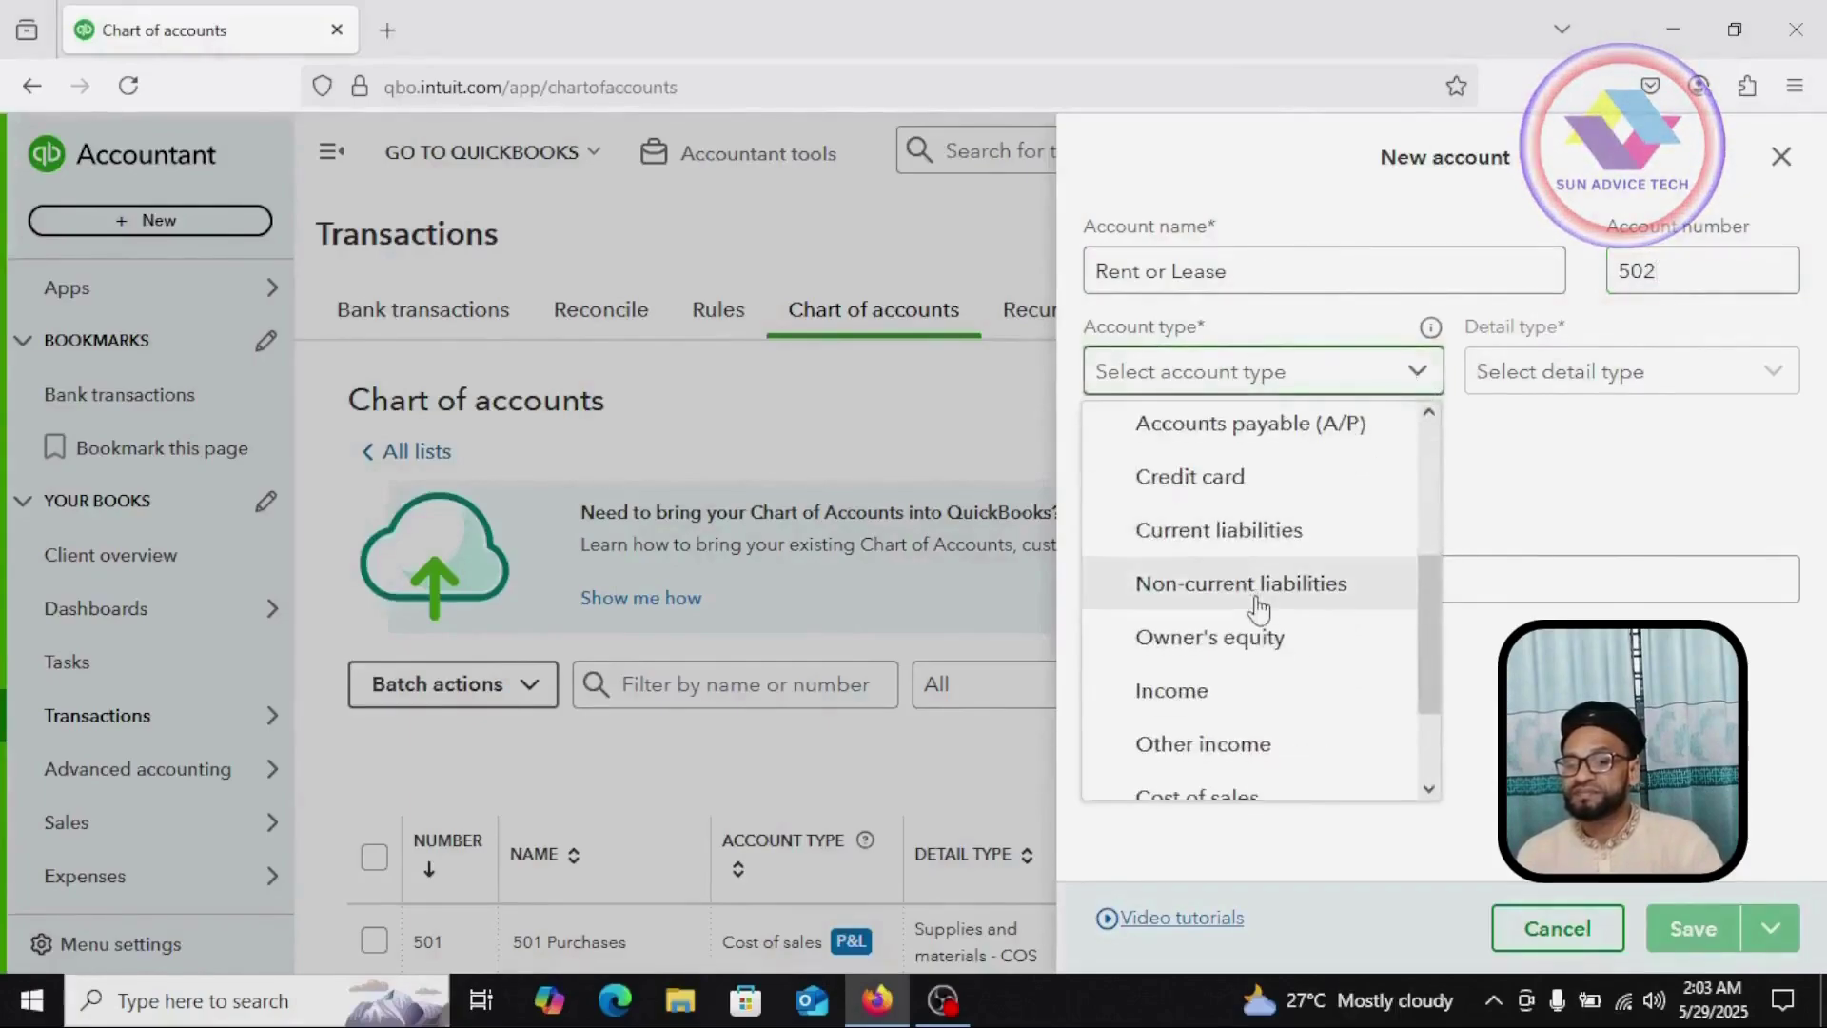
{"action": "scroll", "coordinate": [1258, 606], "scroll_direction": "down", "scroll_amount": 2}
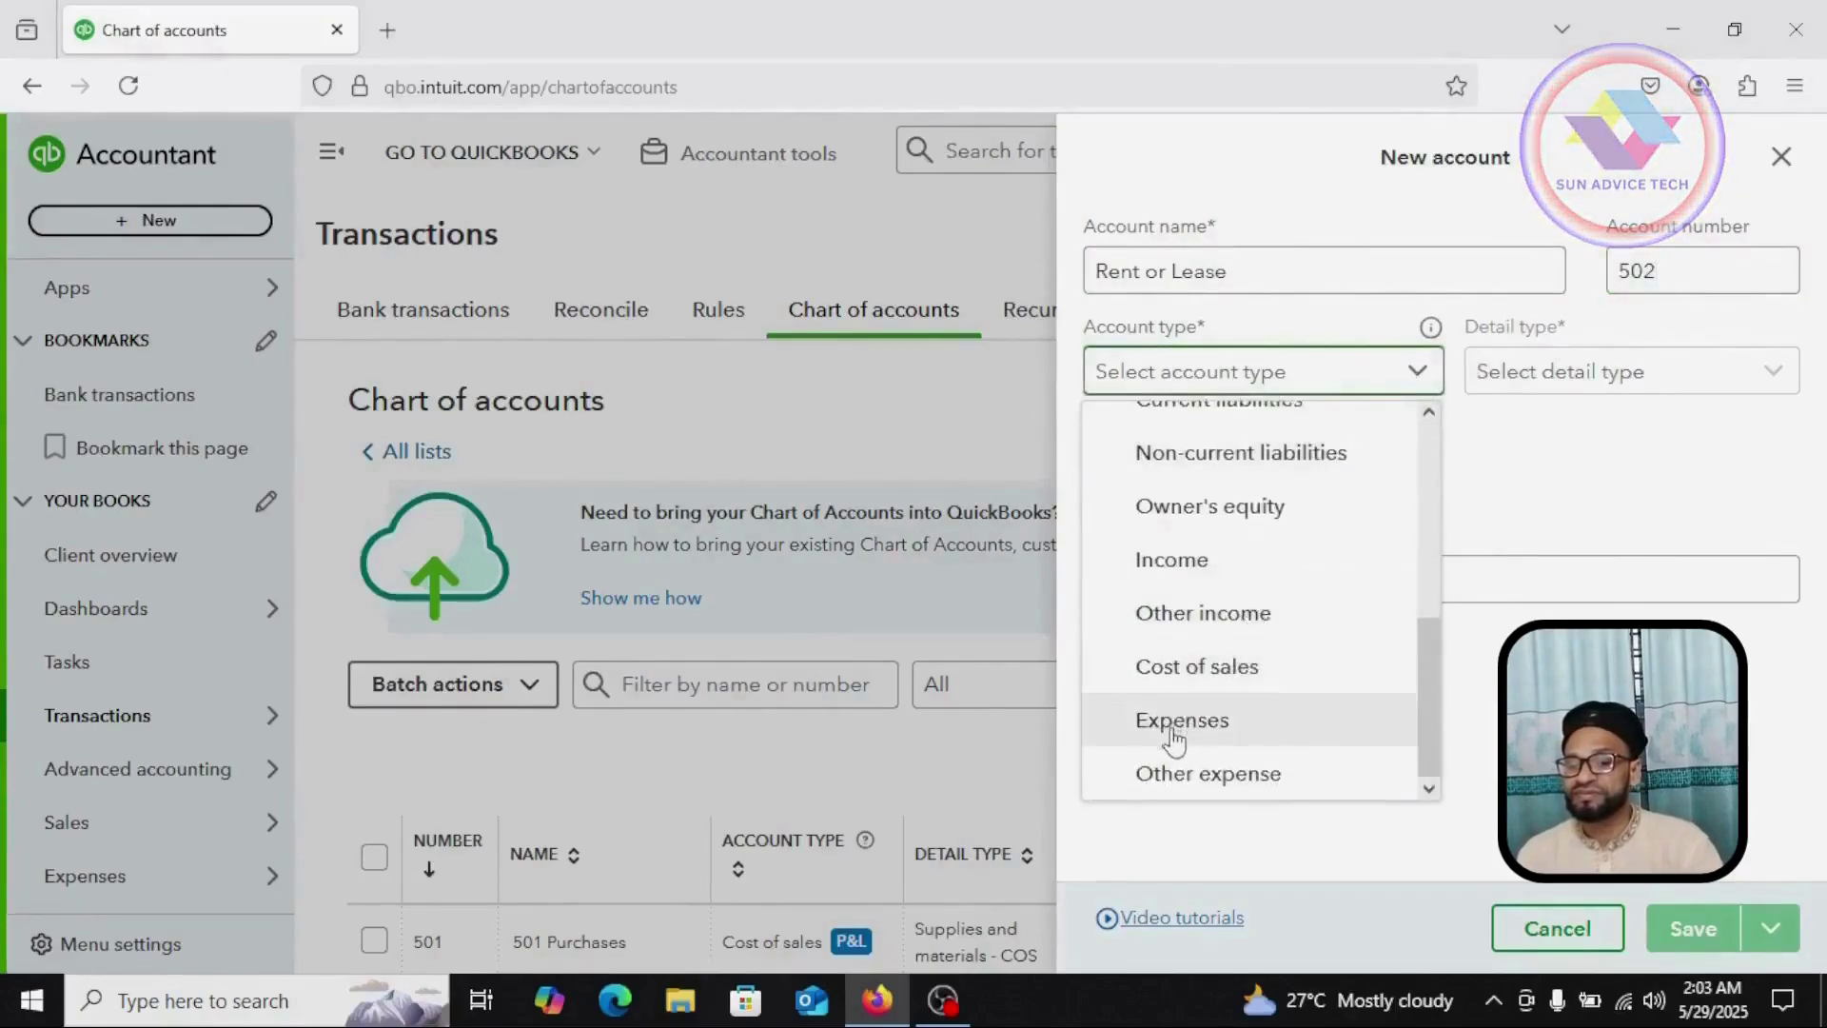
{"action": "left_click", "coordinate": [1173, 728]}
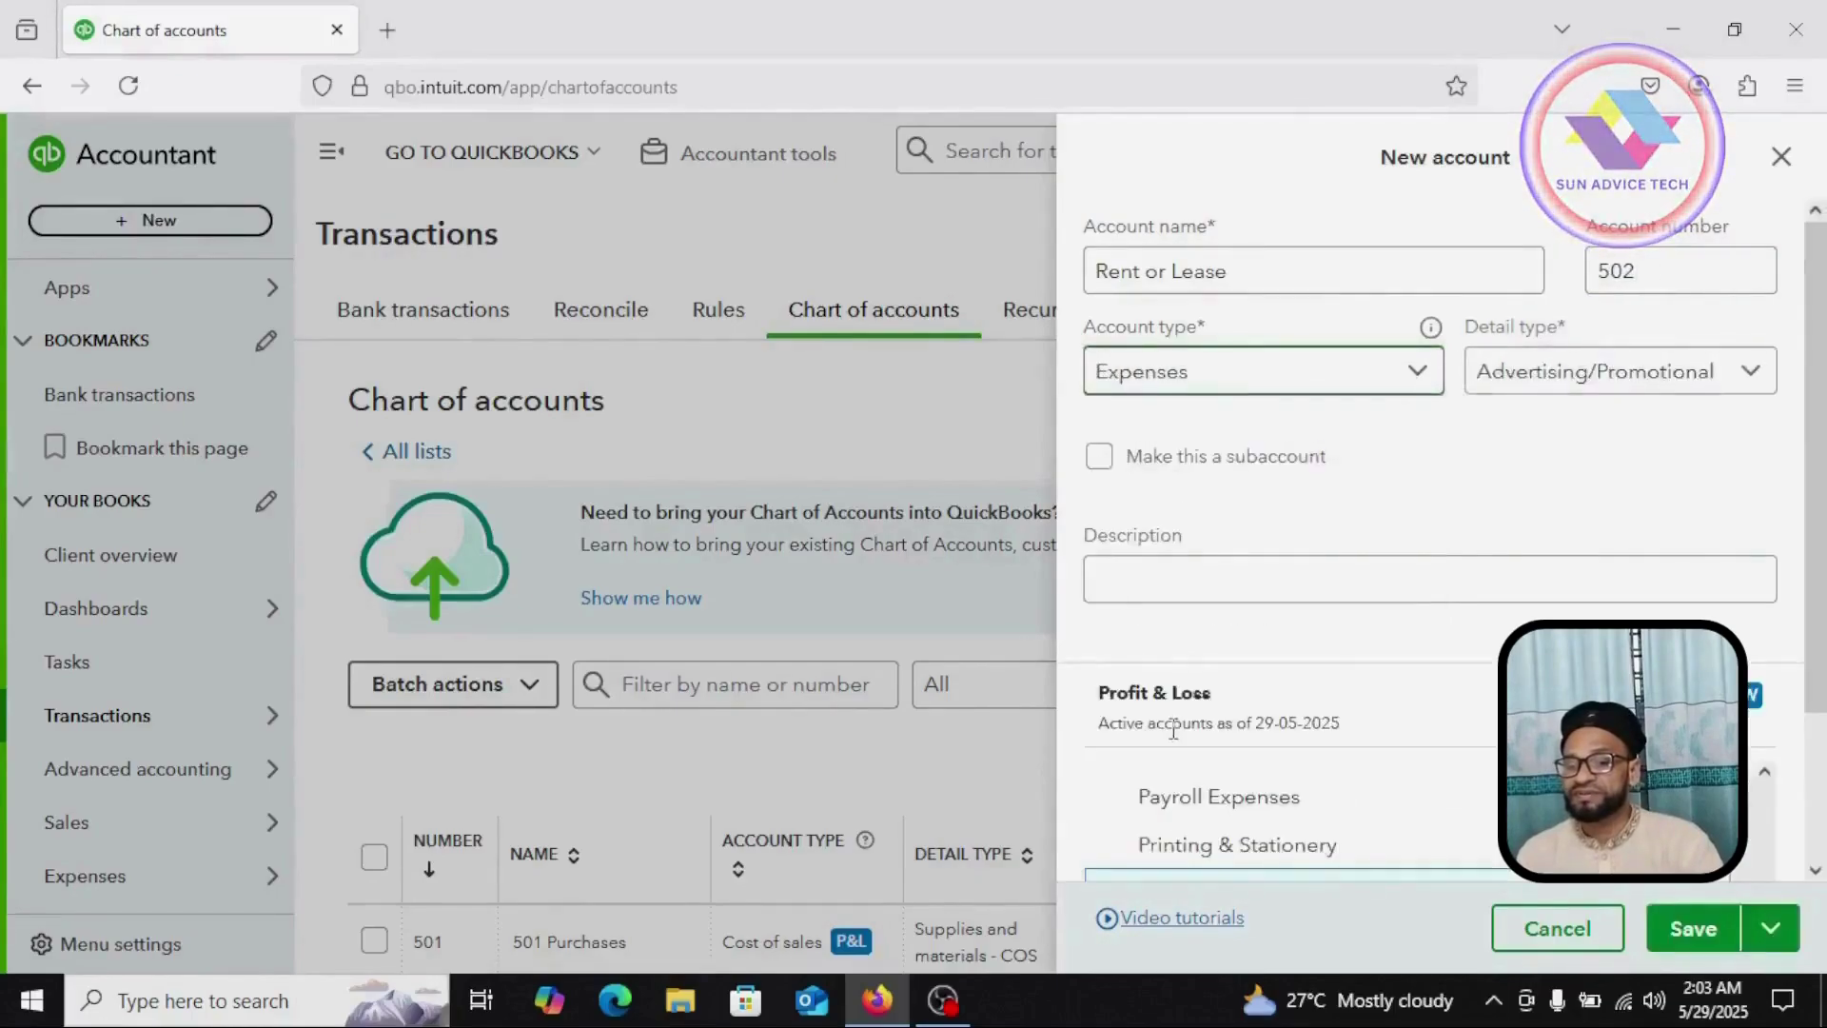
Step: Give it detail type Office/General Administrative Expenses and save it
{"action": "left_click", "coordinate": [1750, 376]}
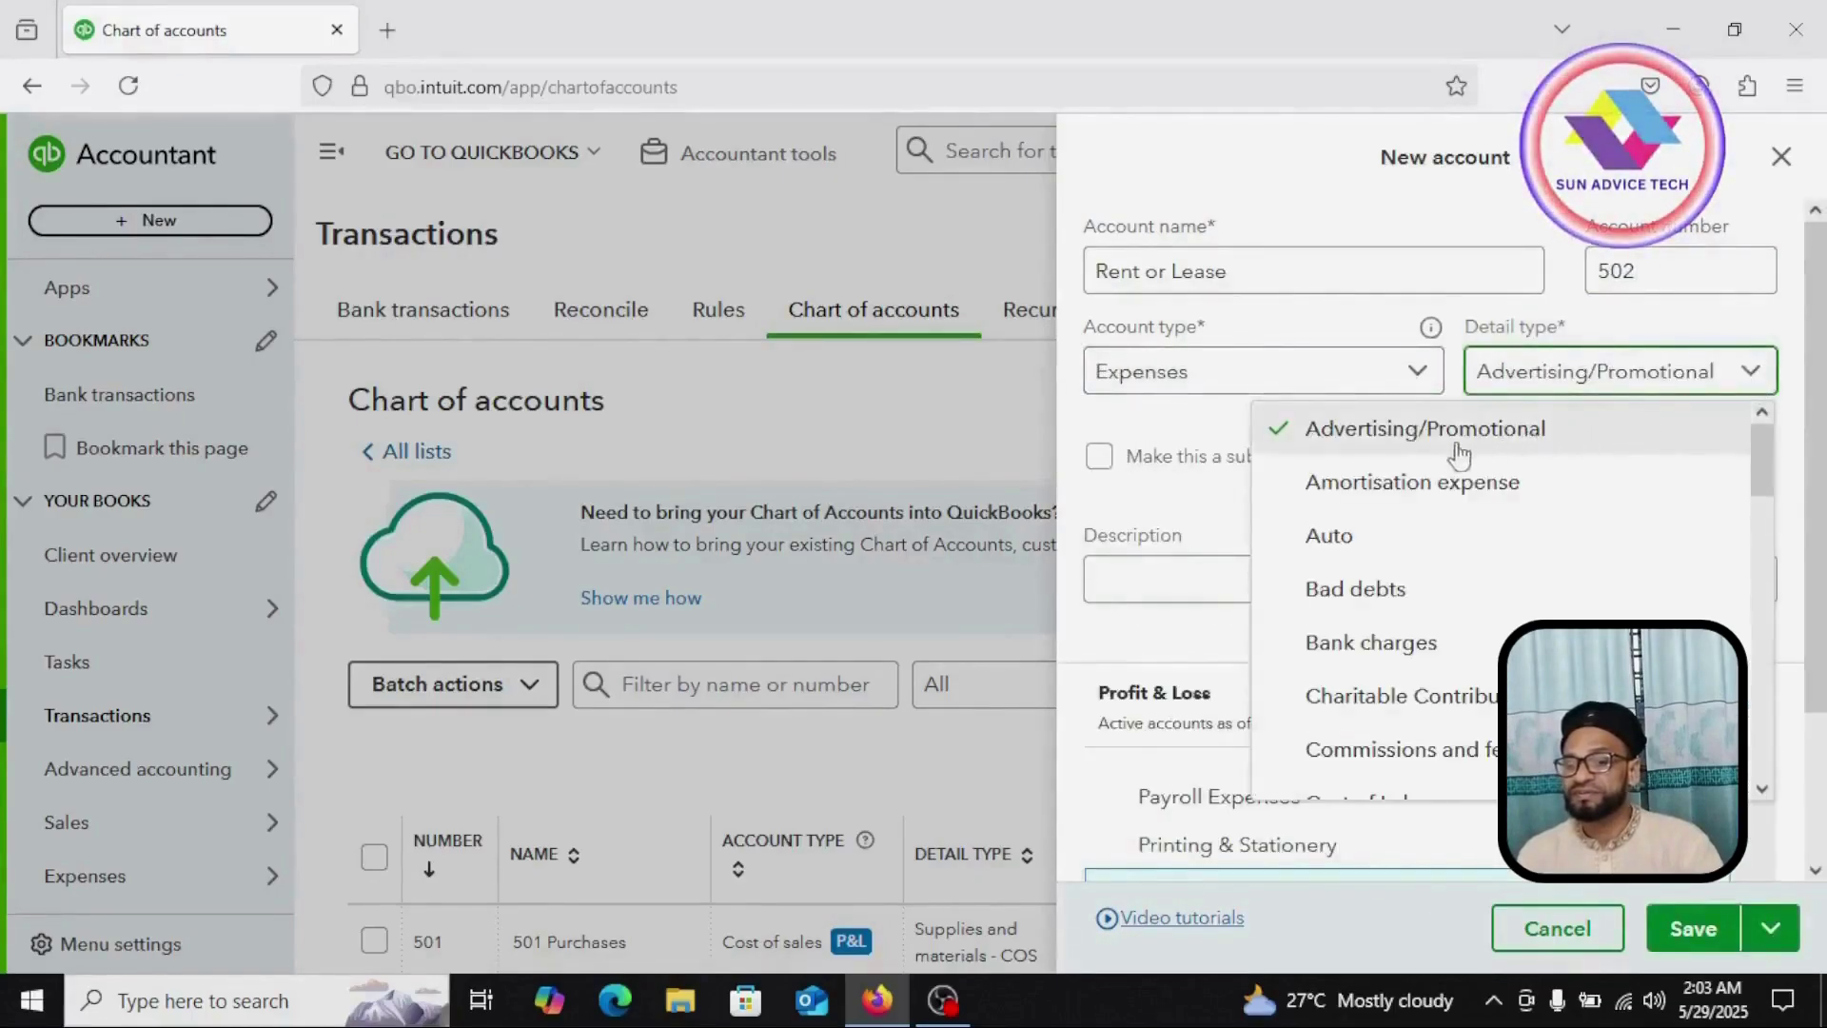
{"action": "scroll", "coordinate": [1436, 464], "scroll_direction": "down", "scroll_amount": 5}
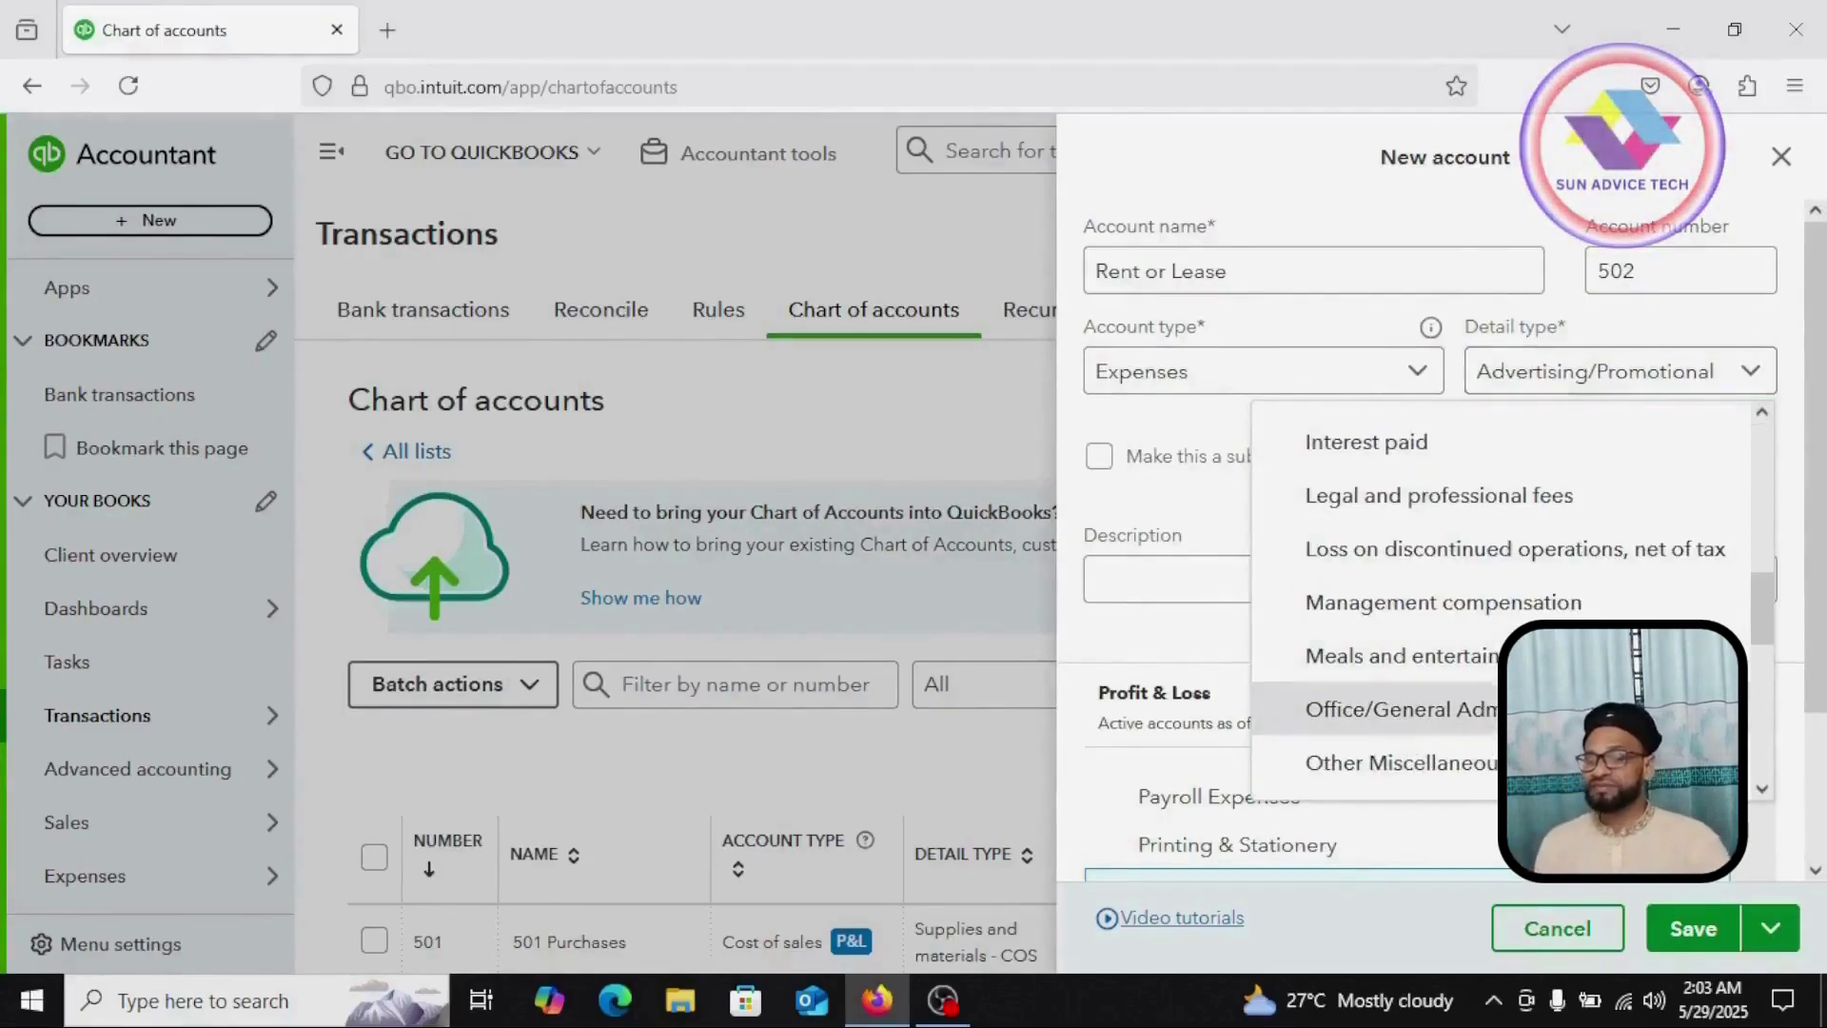
{"action": "left_click", "coordinate": [1398, 709]}
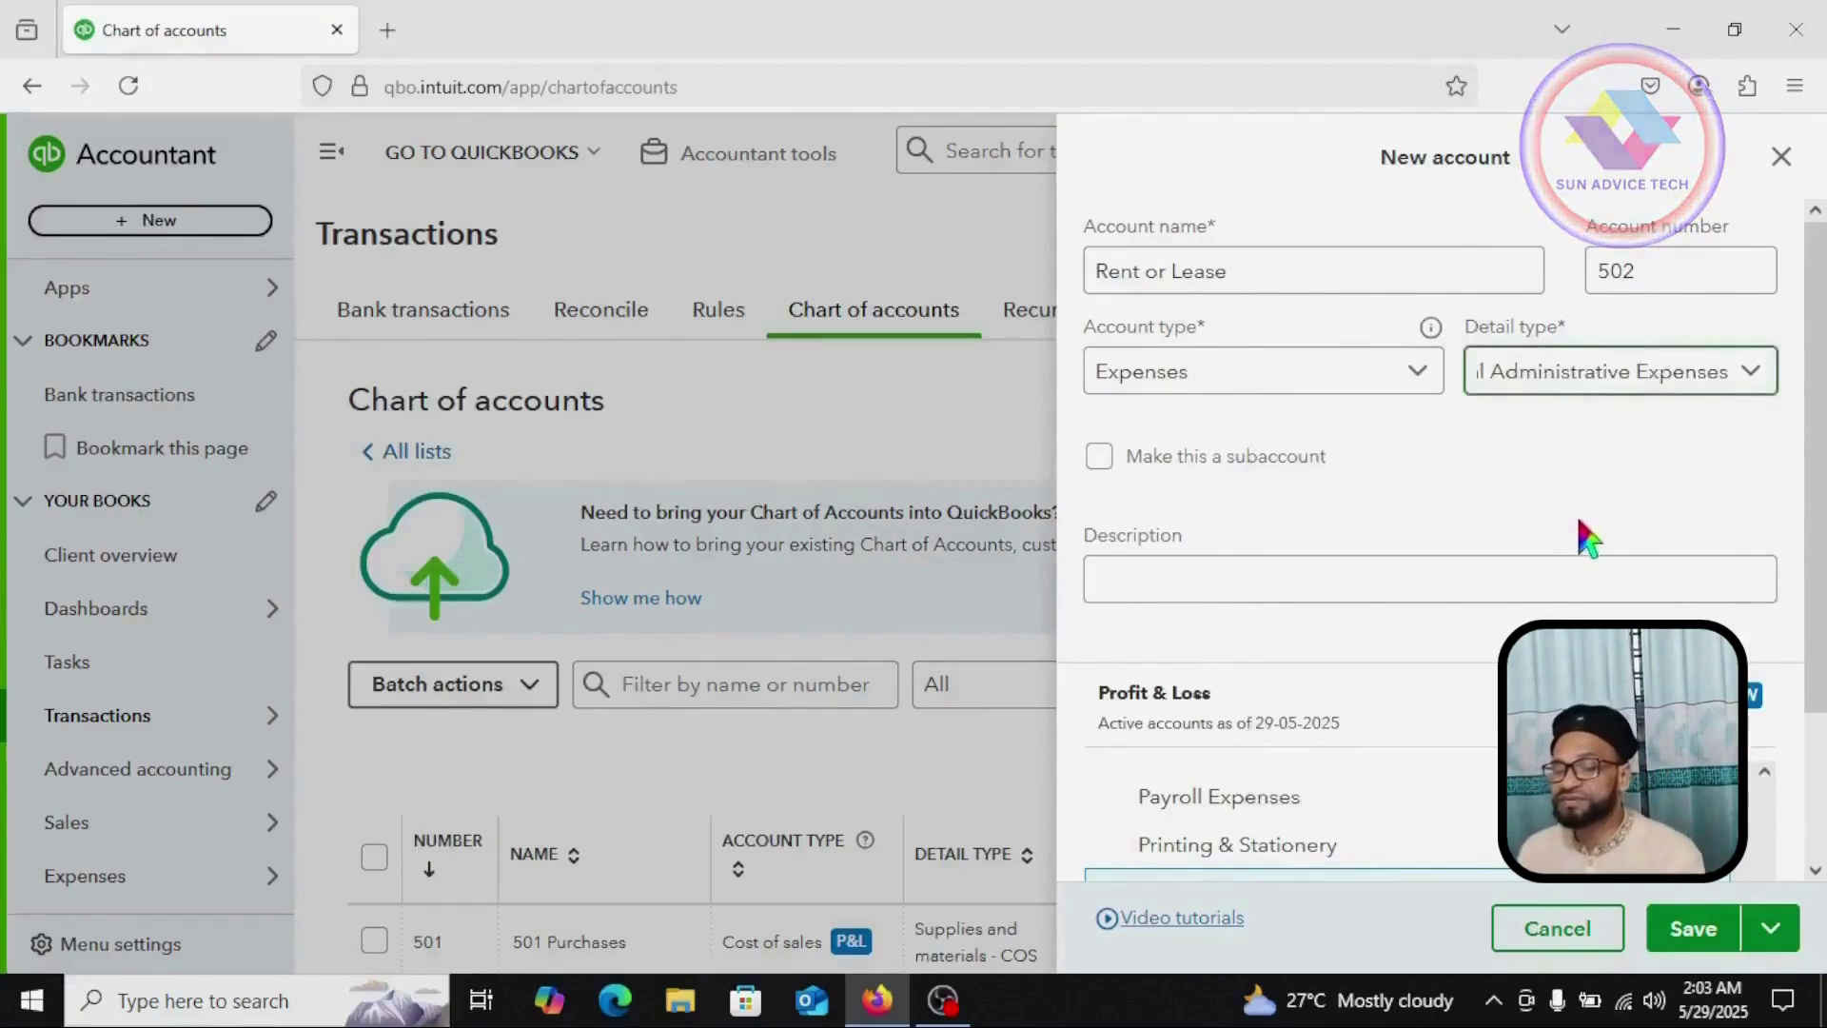
{"action": "scroll", "coordinate": [1352, 756], "scroll_direction": "down", "scroll_amount": 2}
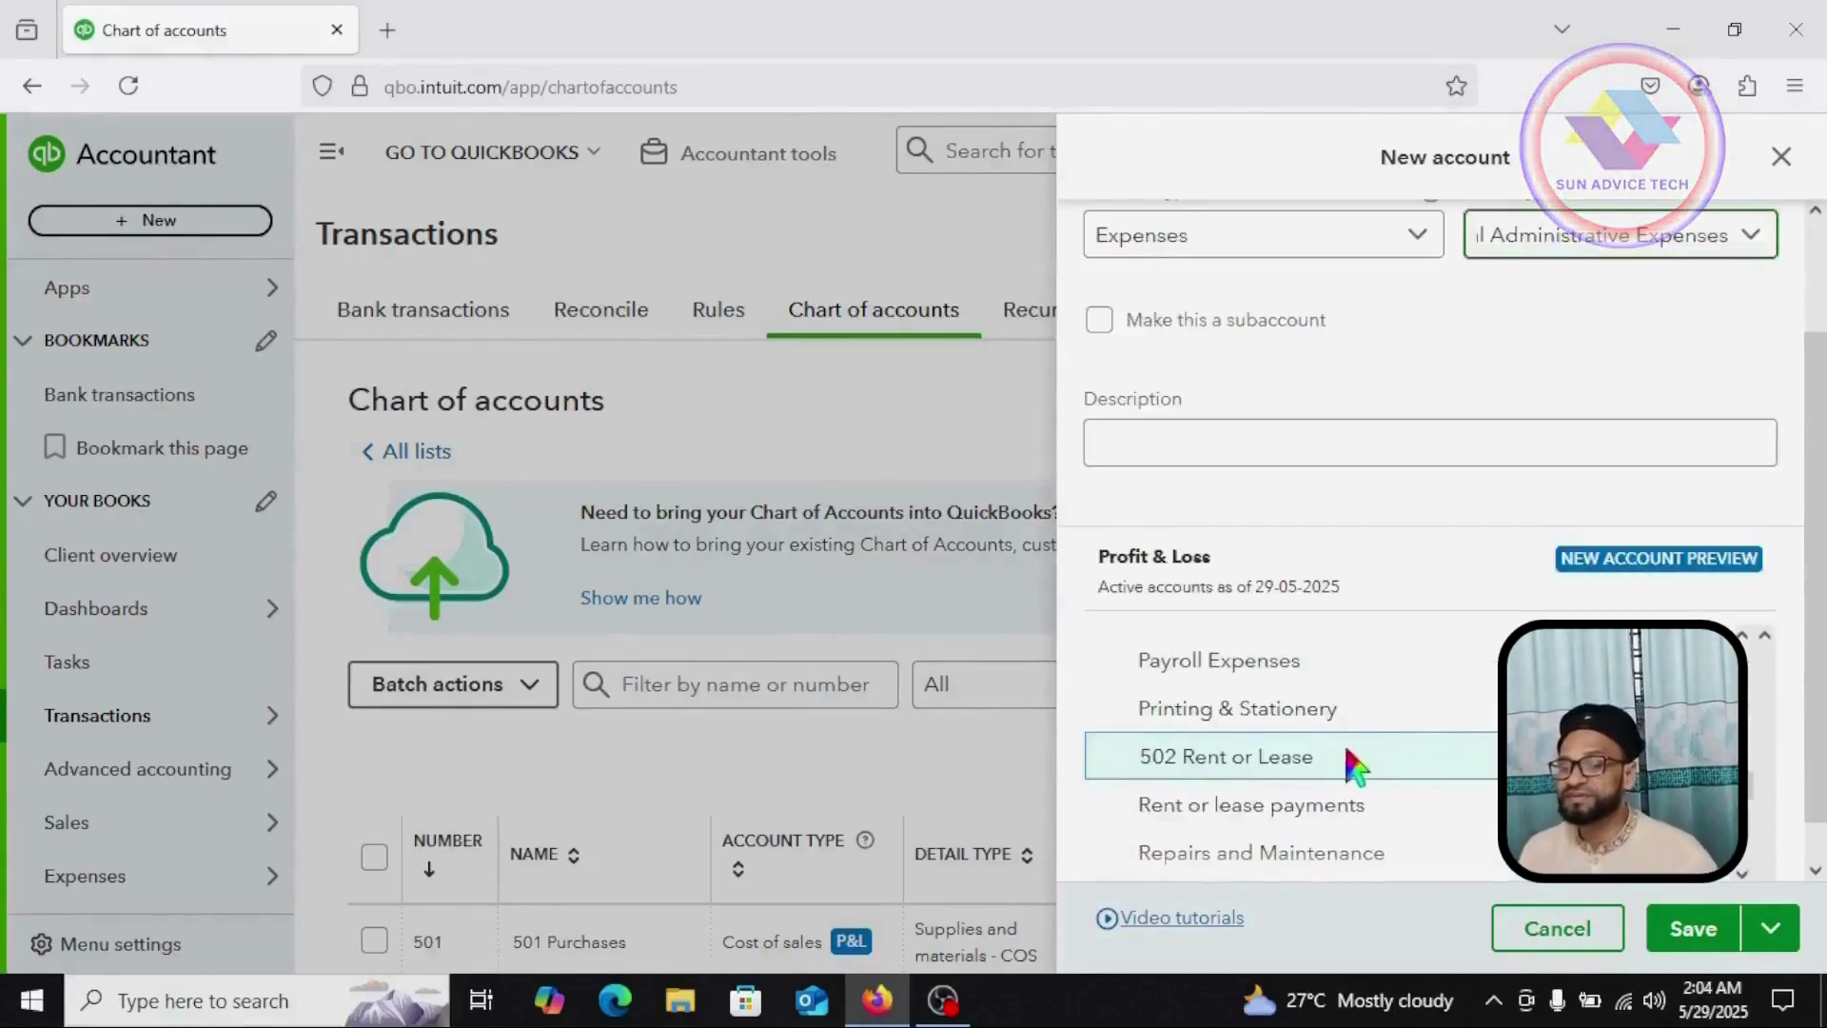
{"action": "scroll", "coordinate": [1418, 679], "scroll_direction": "down", "scroll_amount": 2}
{"action": "scroll", "coordinate": [1389, 710], "scroll_direction": "up", "scroll_amount": 3}
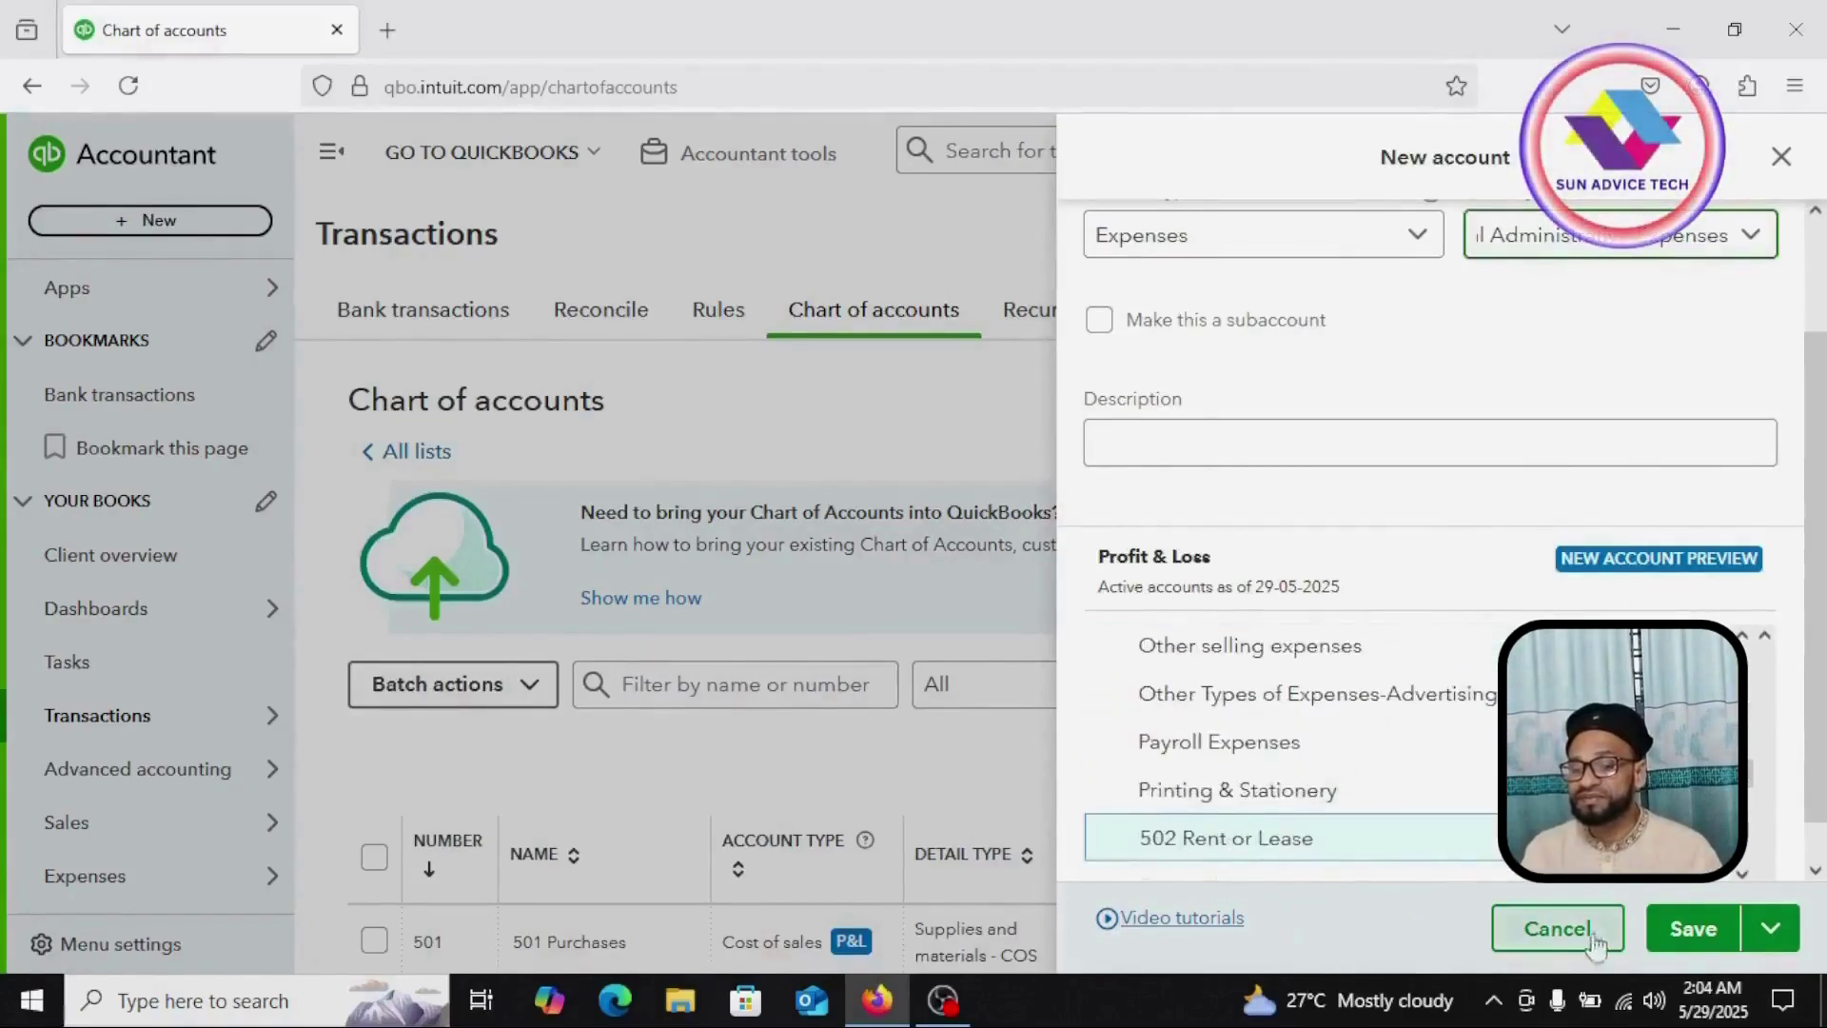
{"action": "left_click", "coordinate": [1708, 925]}
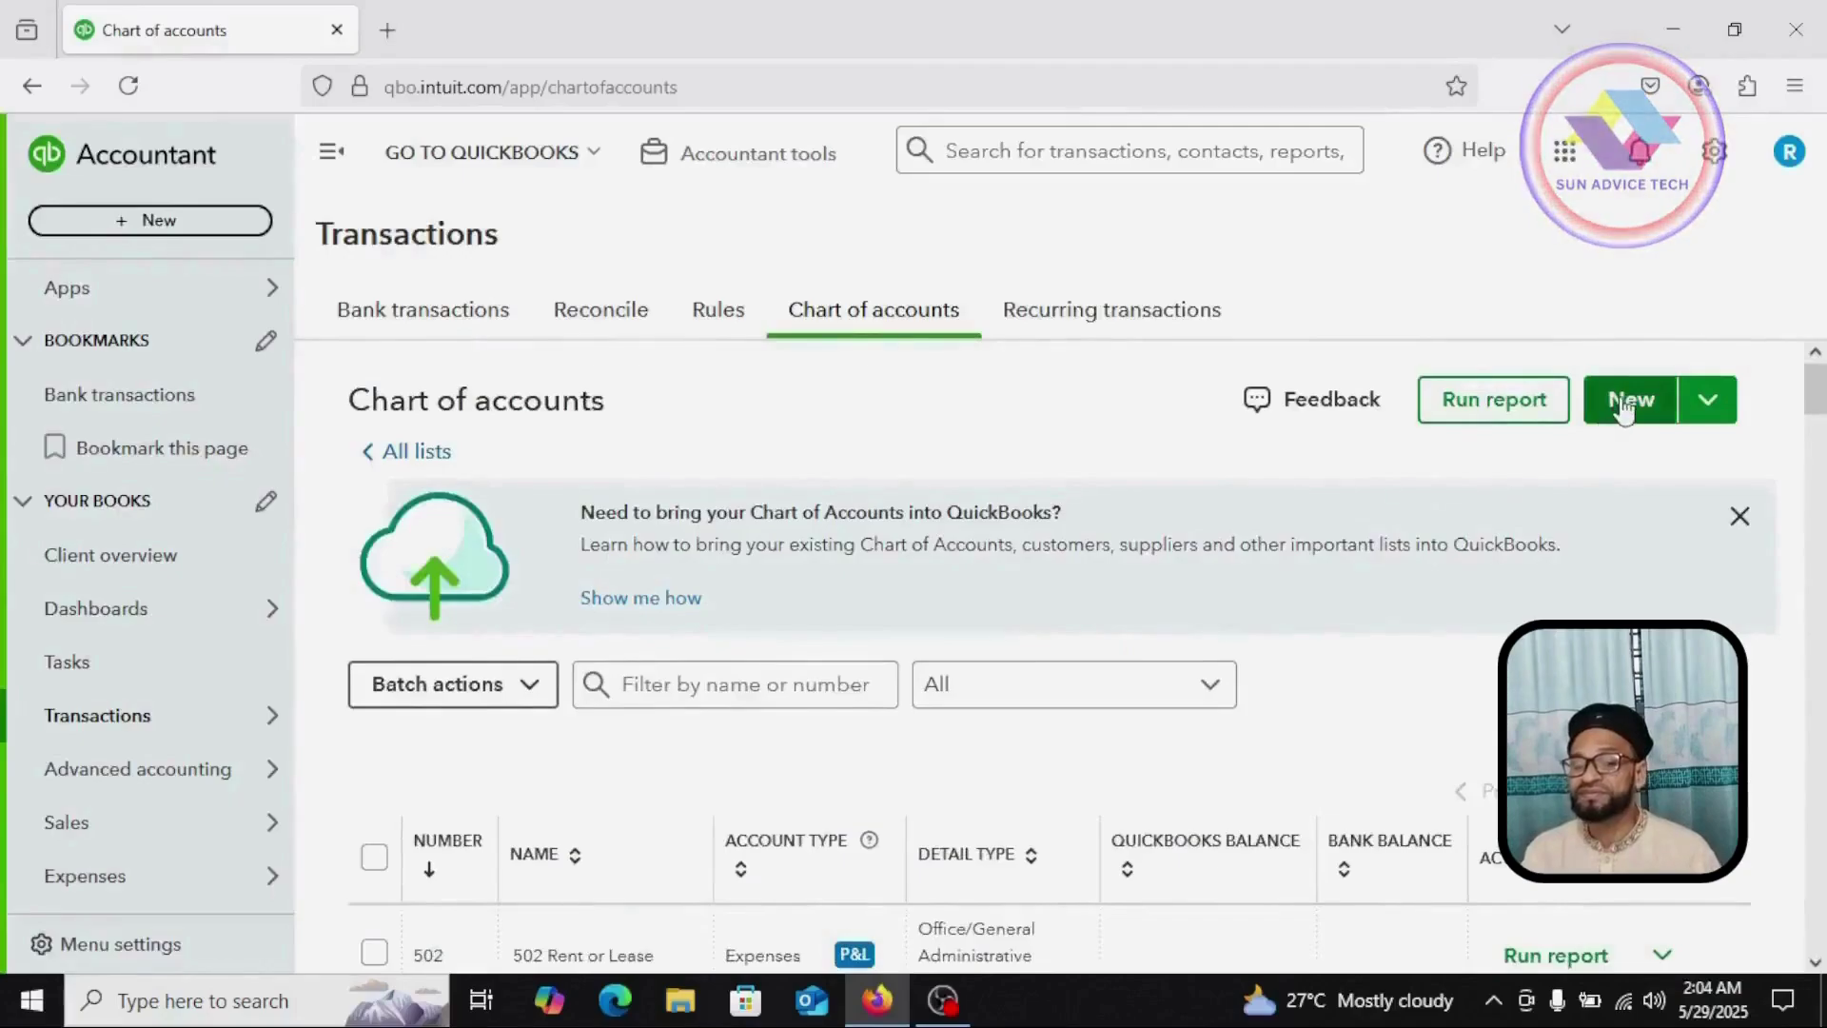
{"action": "left_click", "coordinate": [1624, 403]}
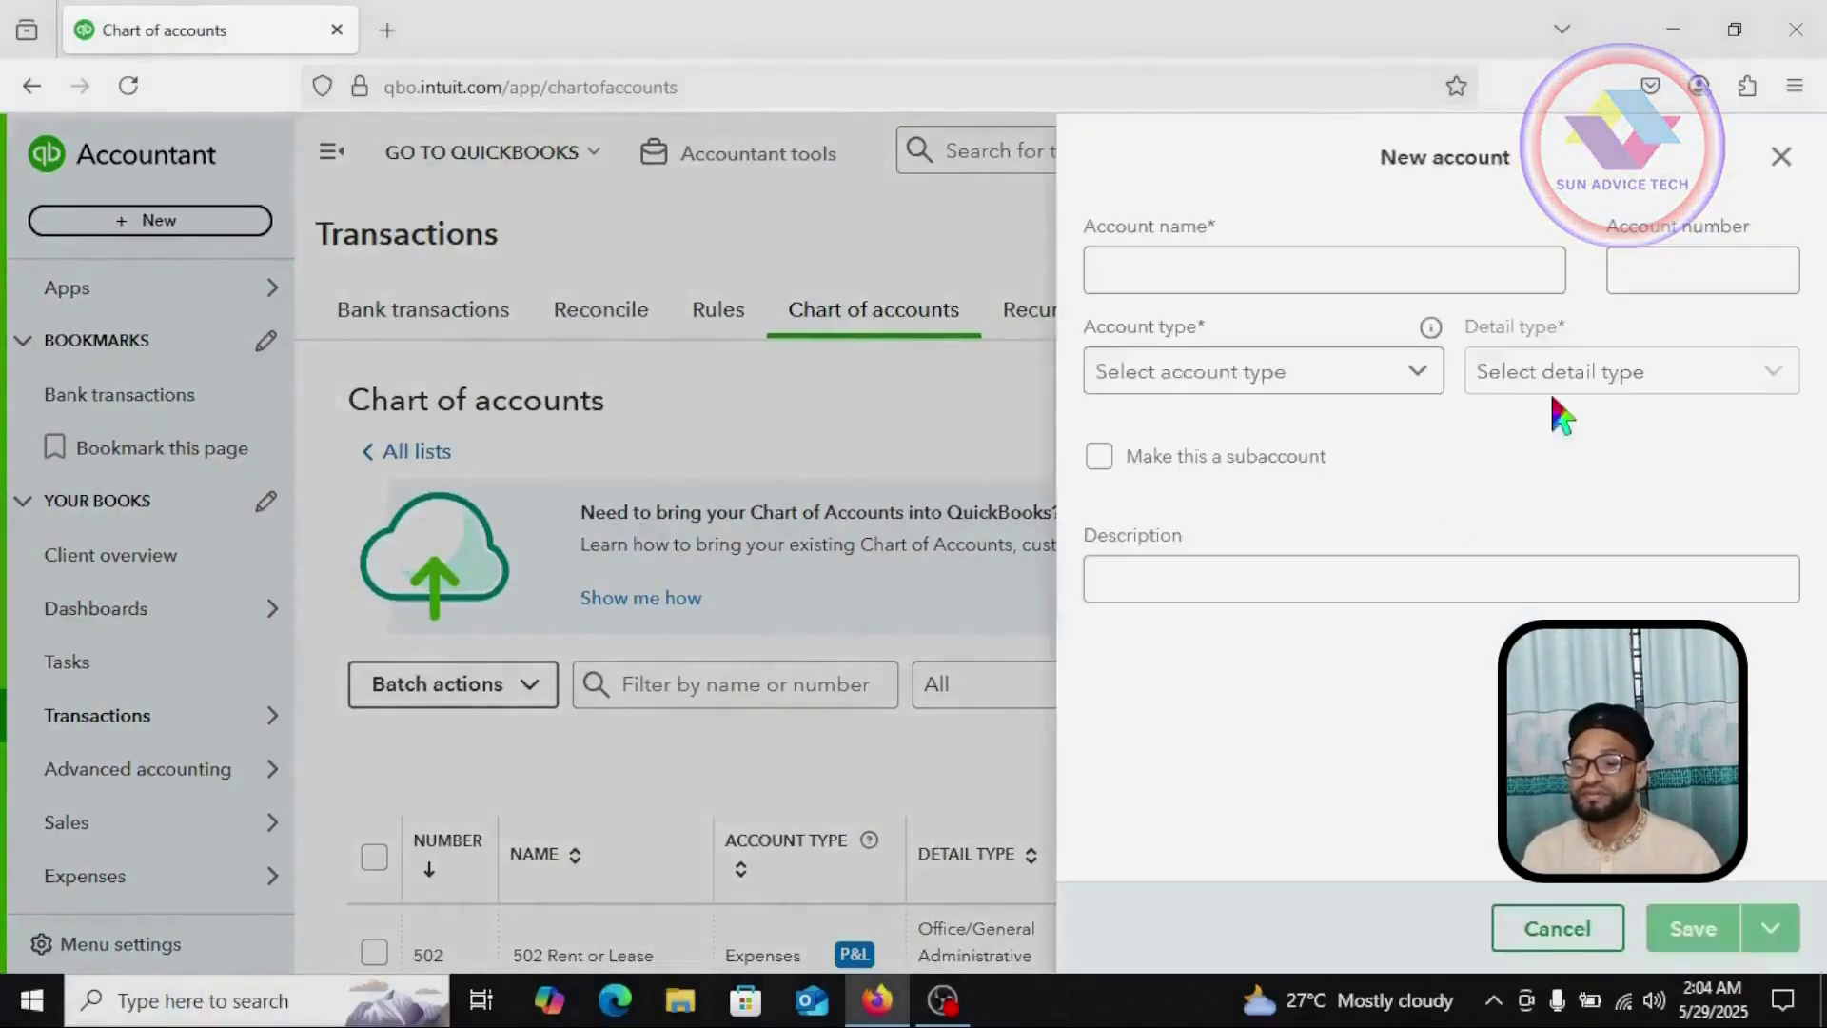
Step: Name the new account Electricity, number 503, and make it an Expenses account
{"action": "type", "text": "Elec"}
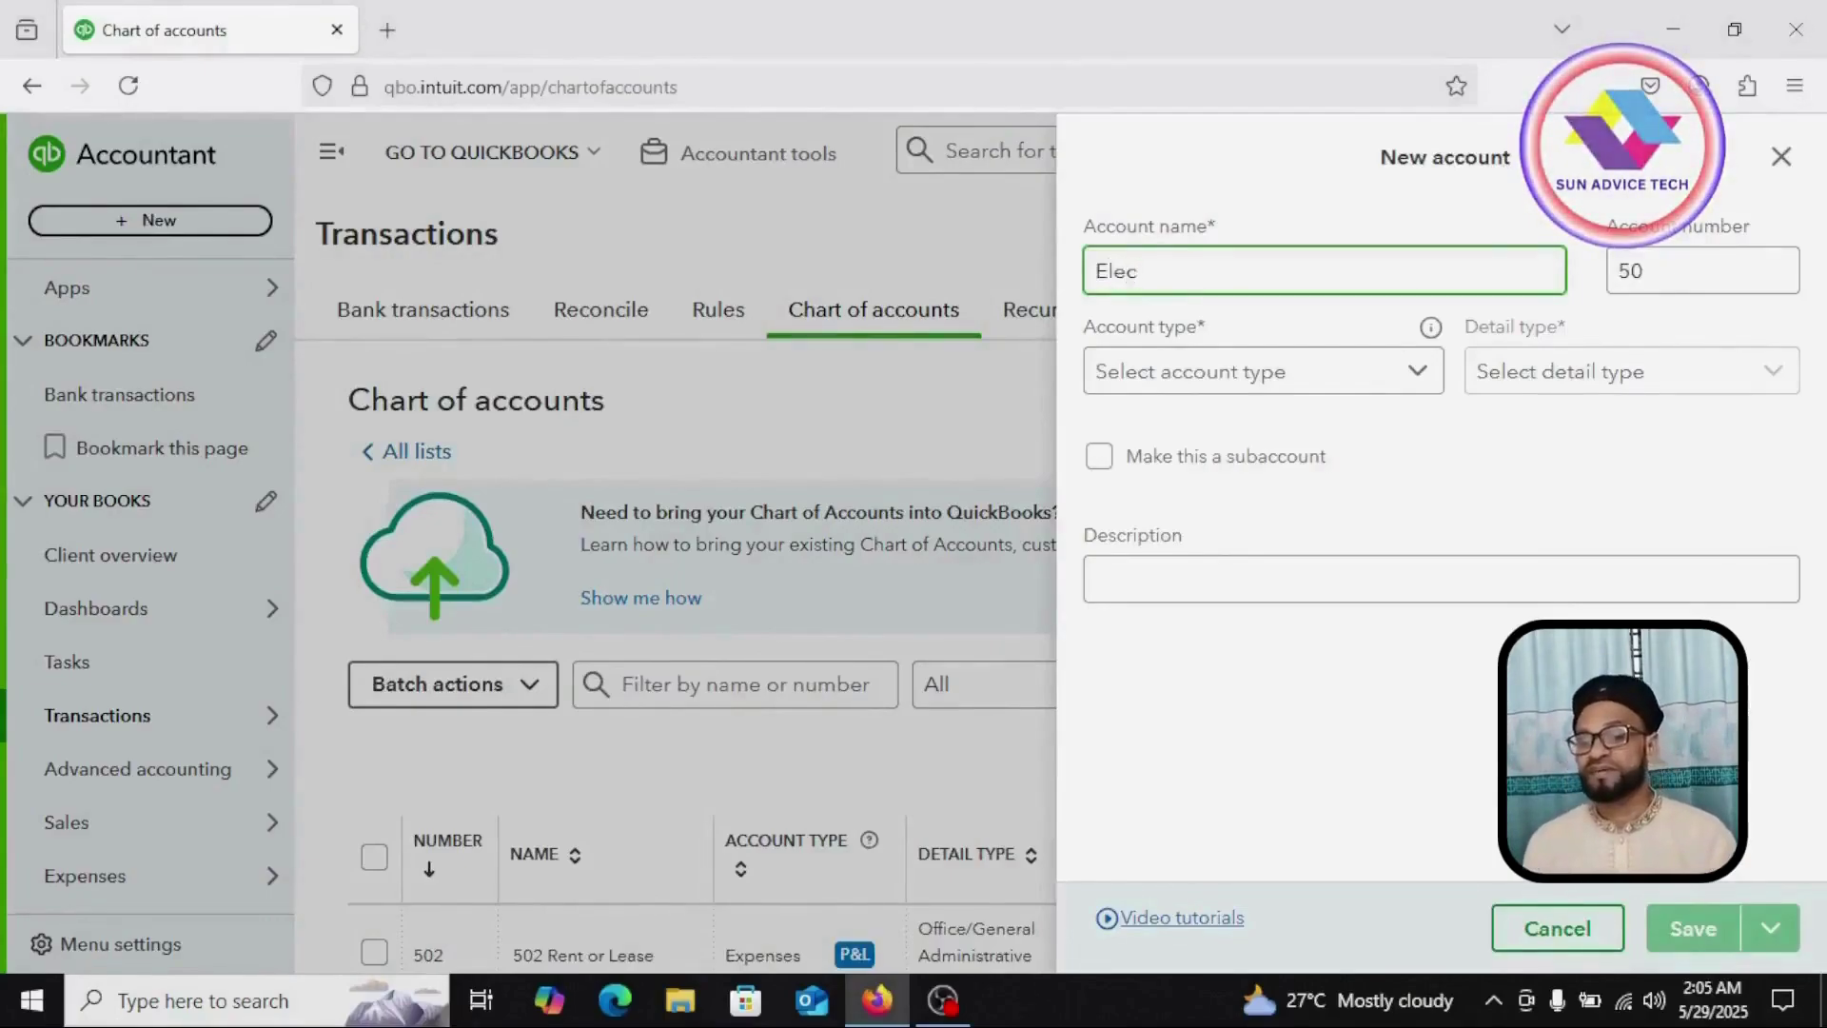
{"action": "type", "text": "tricity"}
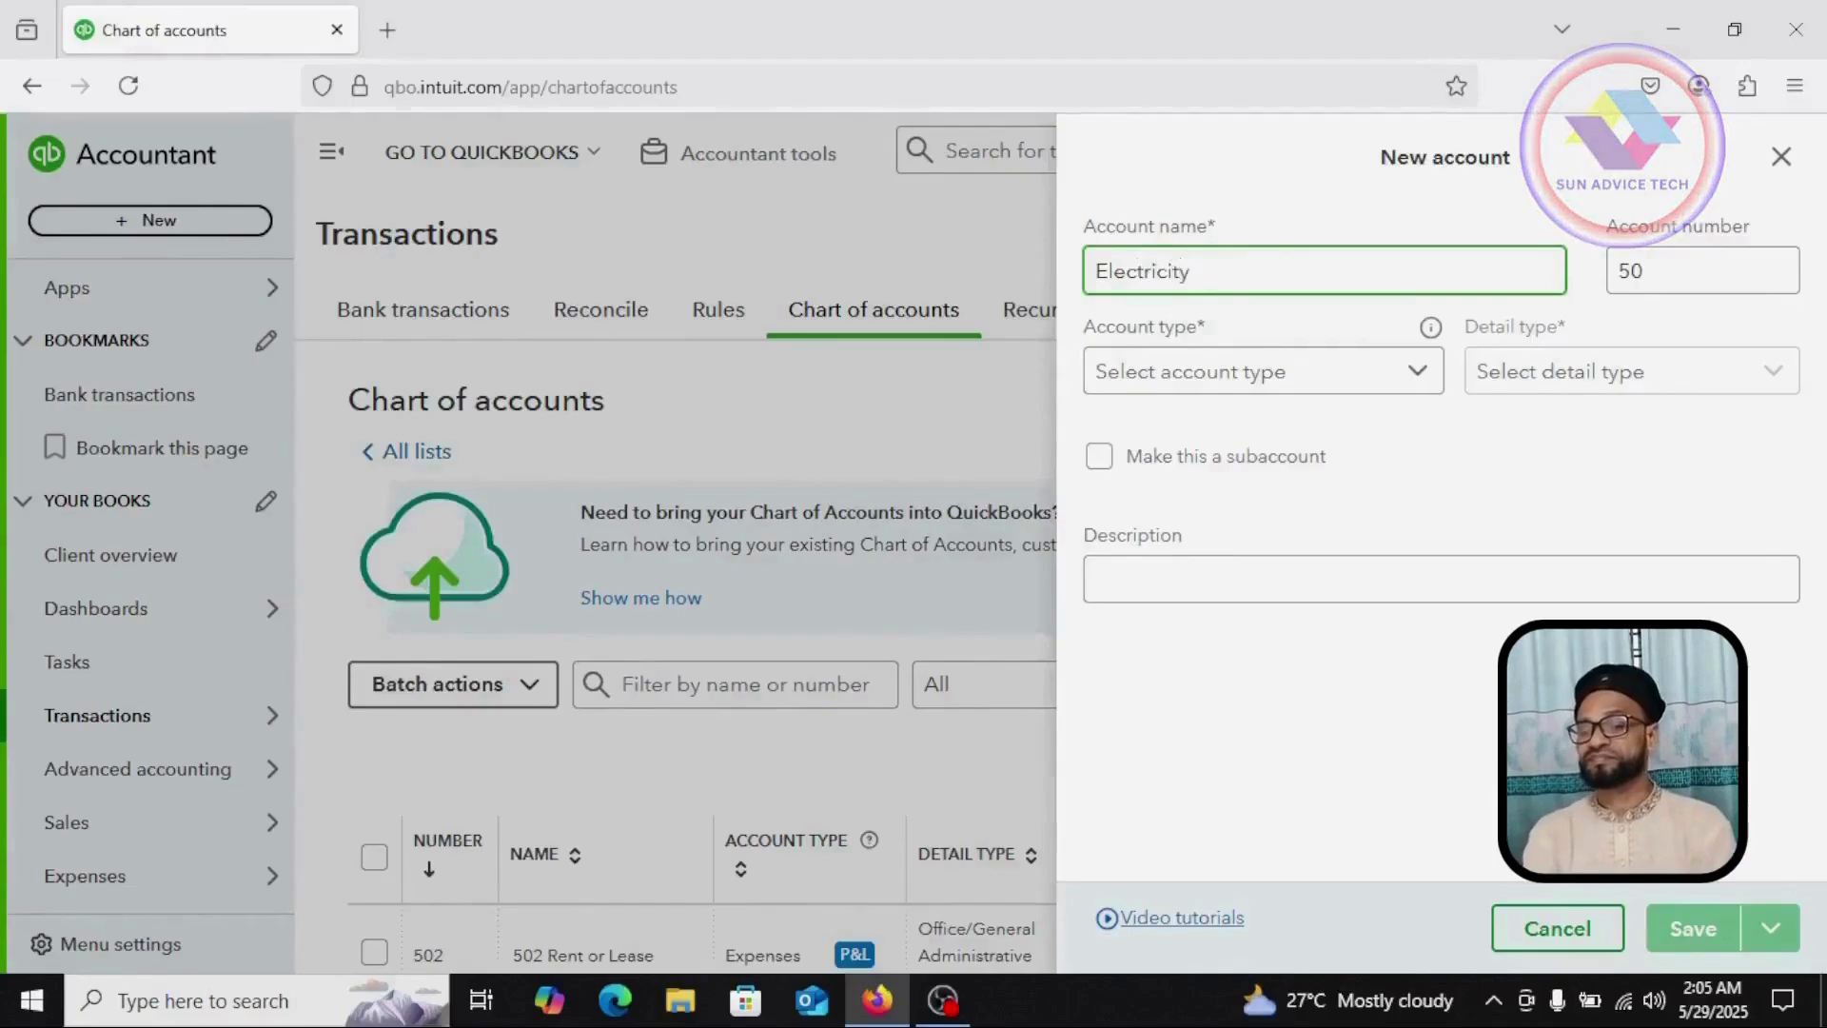
{"action": "key", "text": "Tab"}
{"action": "key", "text": "BackSpace"}
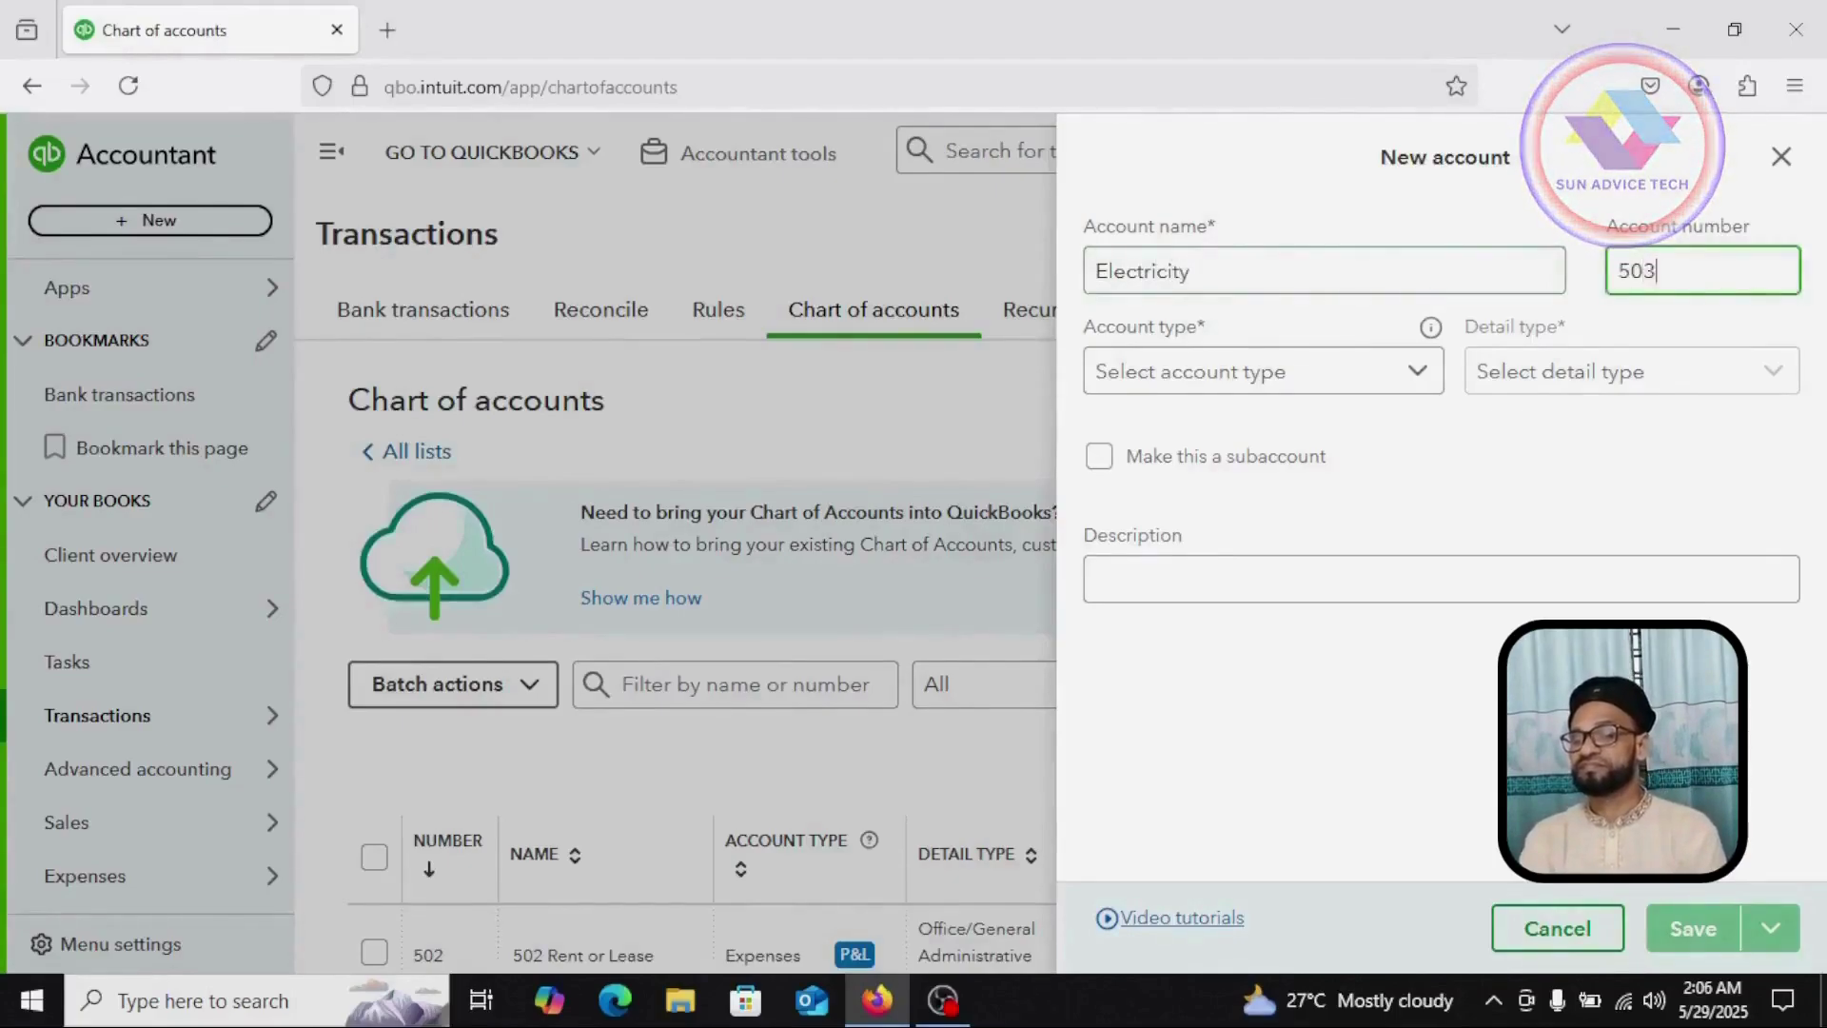
{"action": "left_click", "coordinate": [1417, 371]}
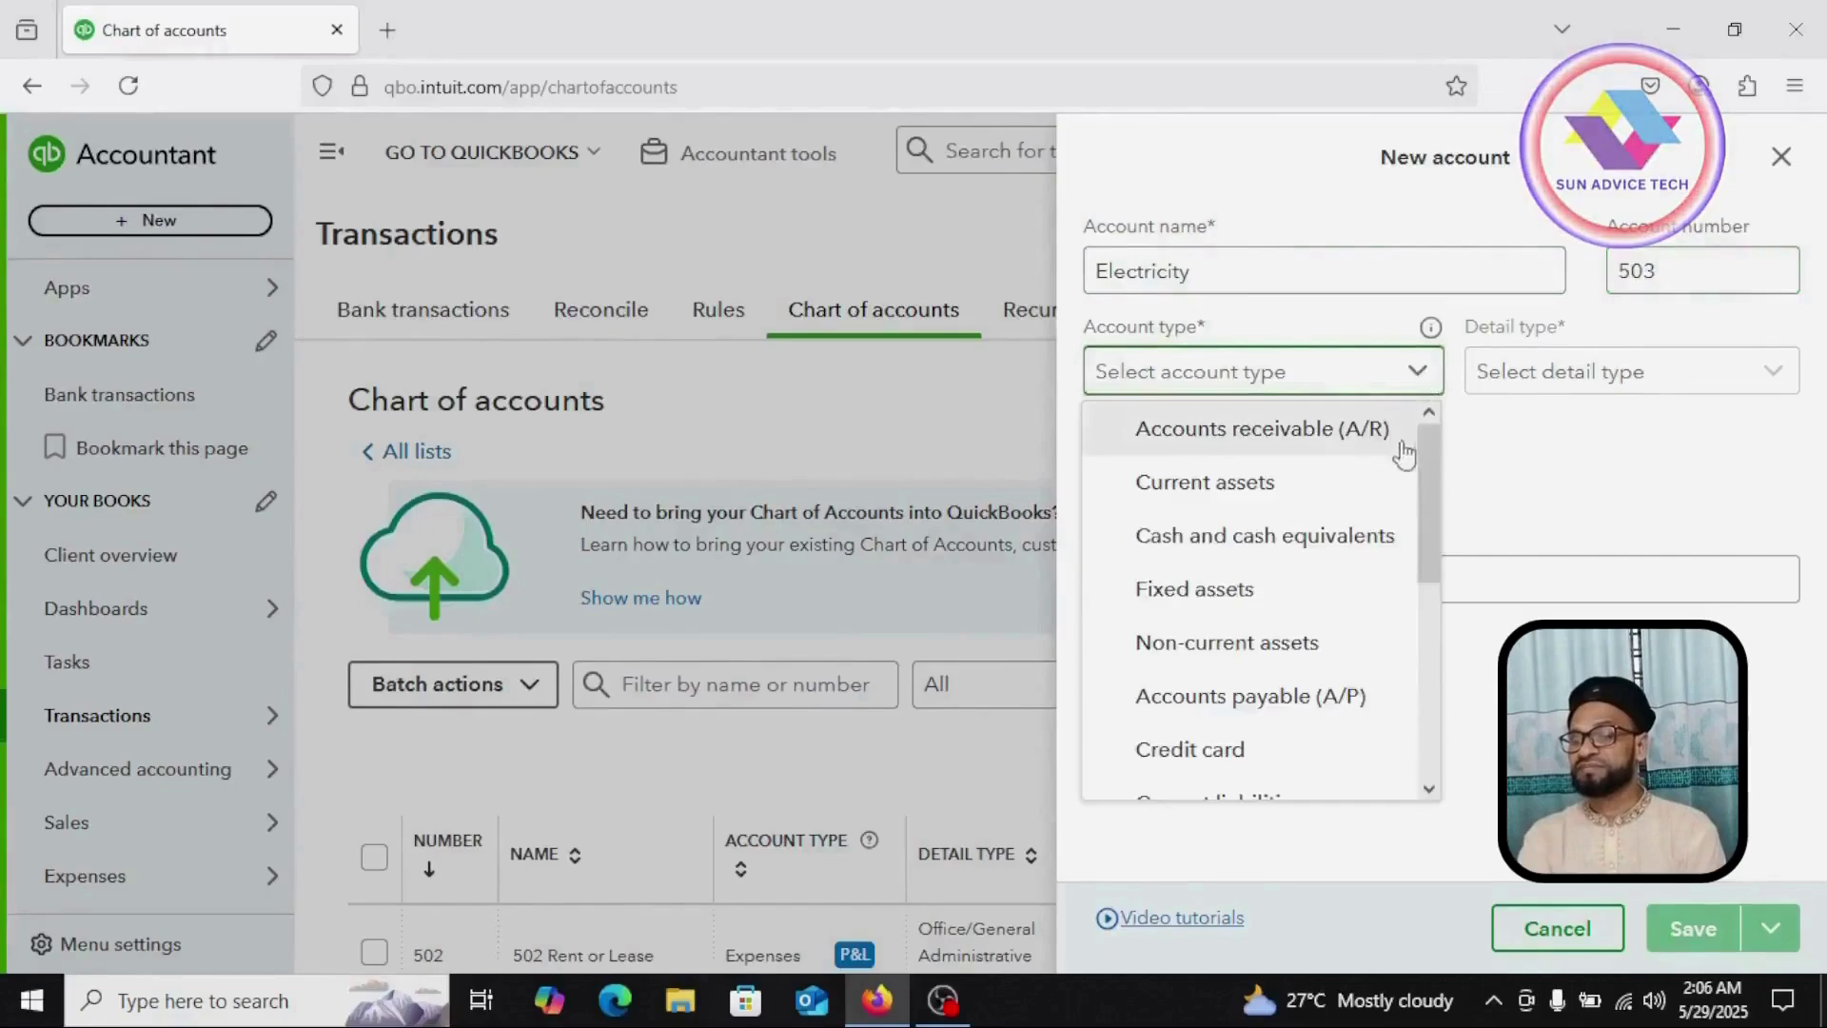
{"action": "scroll", "coordinate": [1300, 747], "scroll_direction": "down", "scroll_amount": 3}
{"action": "scroll", "coordinate": [1298, 728], "scroll_direction": "down", "scroll_amount": 2}
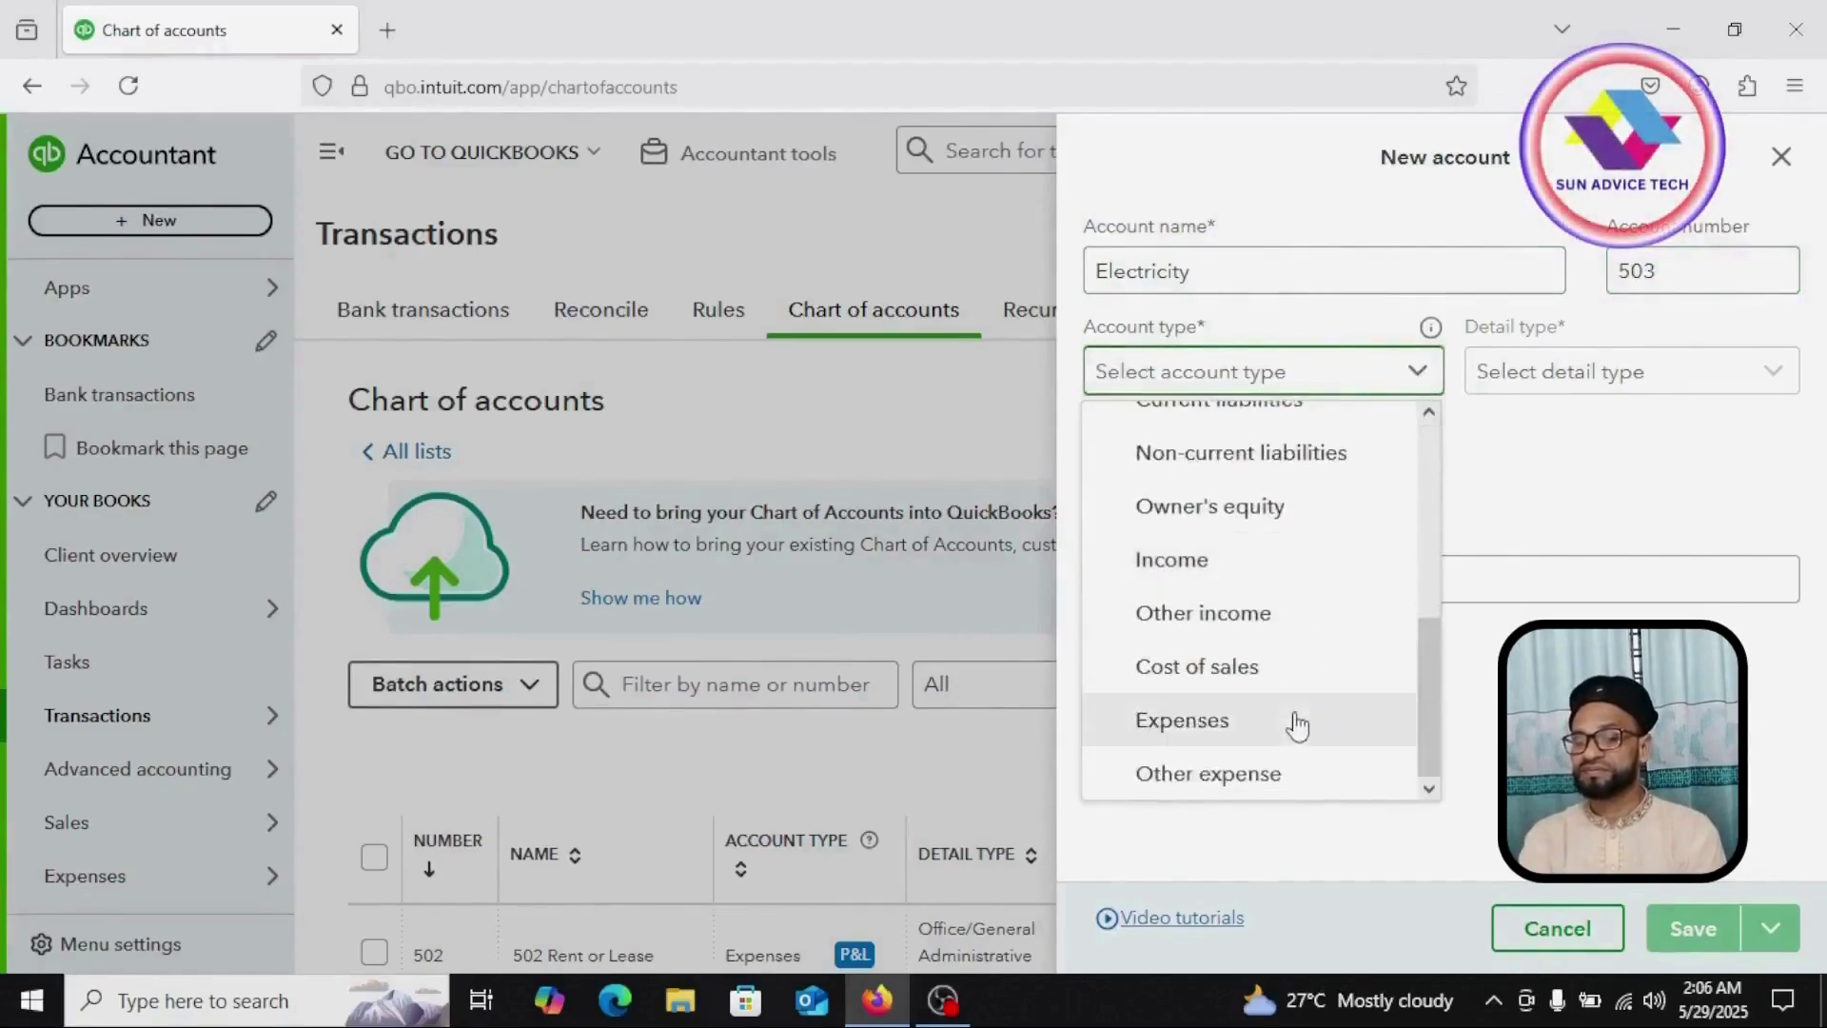
{"action": "left_click", "coordinate": [1182, 720]}
Step: Set its detail type to Office/General Administrative Expenses and save it
{"action": "left_click", "coordinate": [1747, 373]}
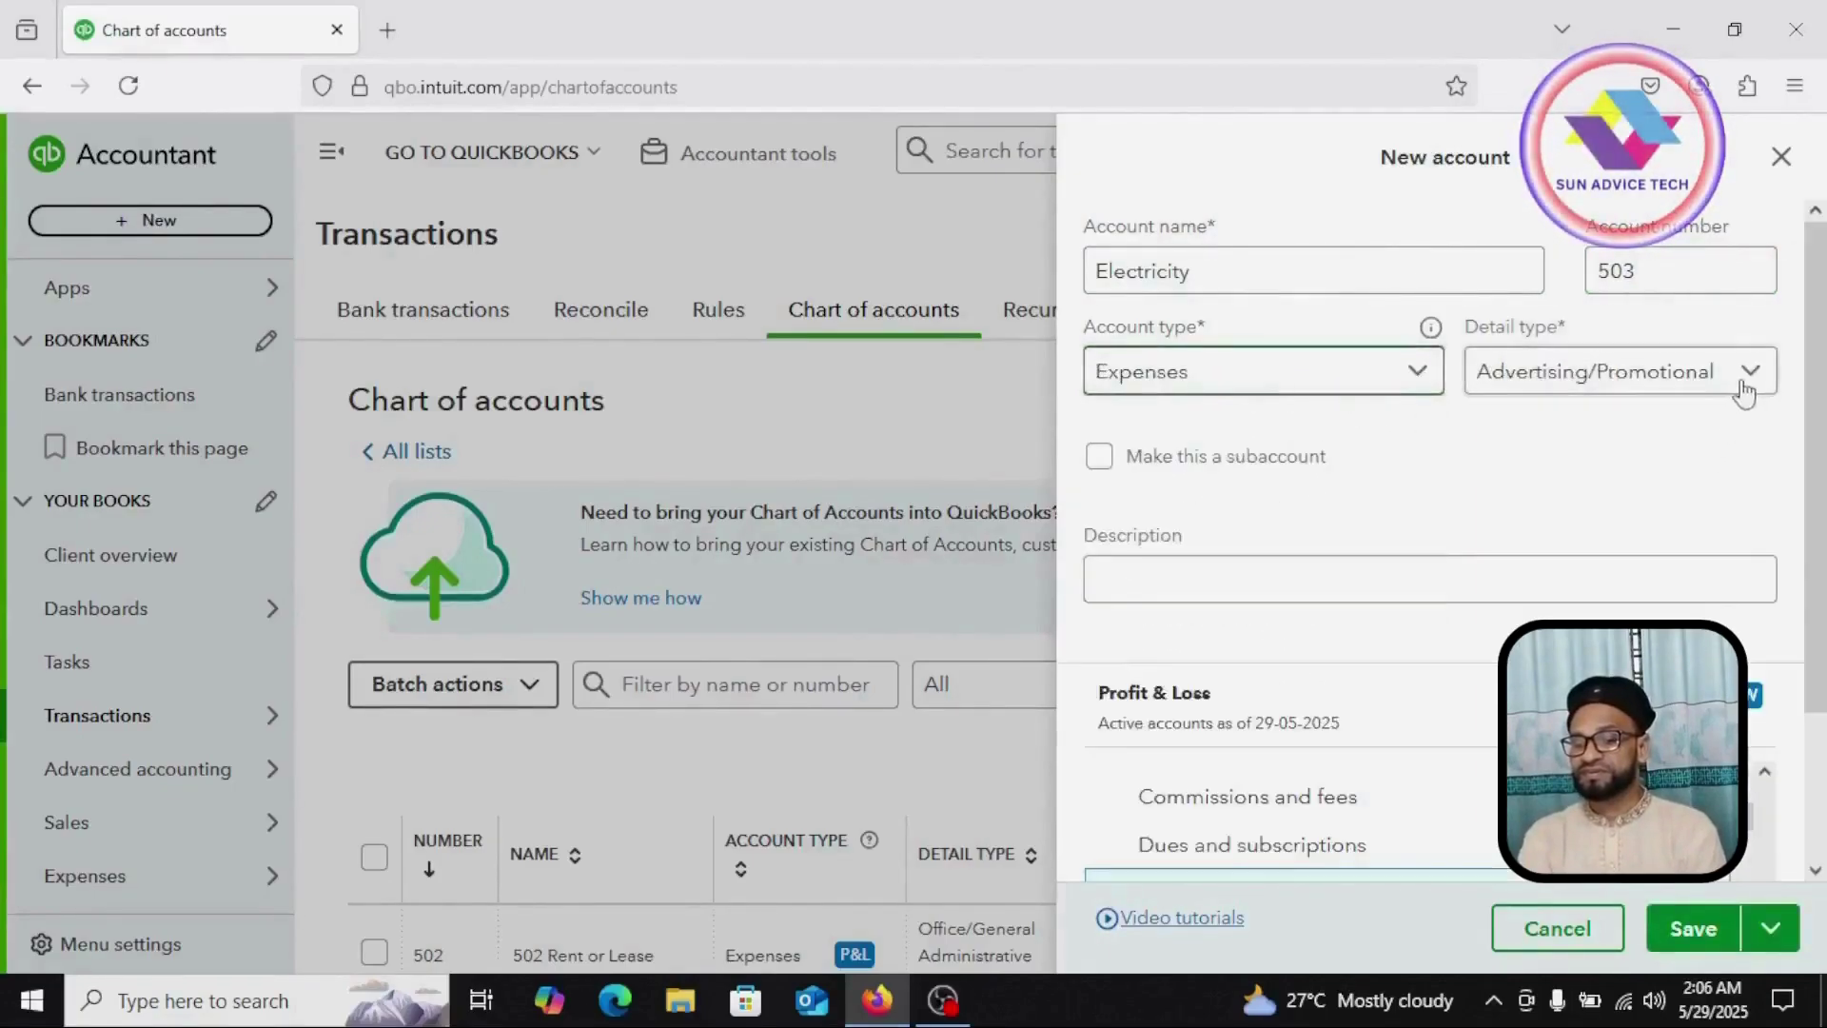
{"action": "left_click", "coordinate": [1748, 384]}
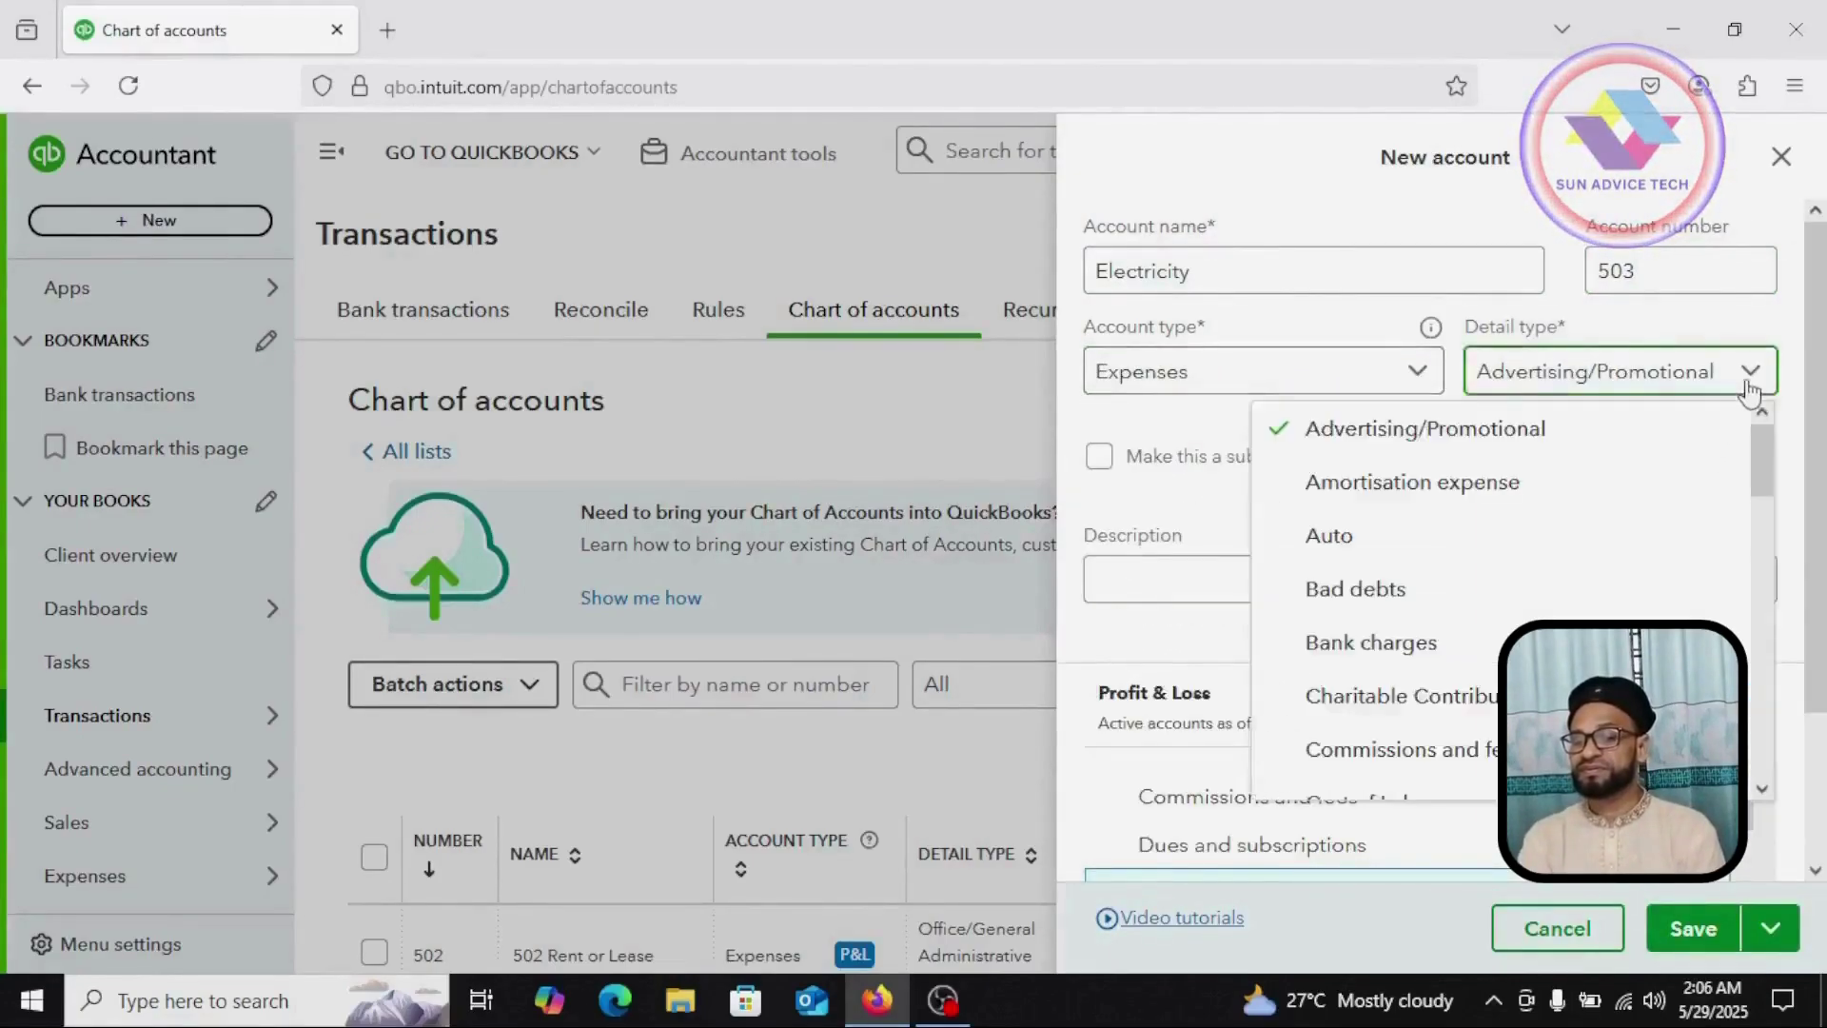
{"action": "scroll", "coordinate": [1466, 599], "scroll_direction": "down", "scroll_amount": 2}
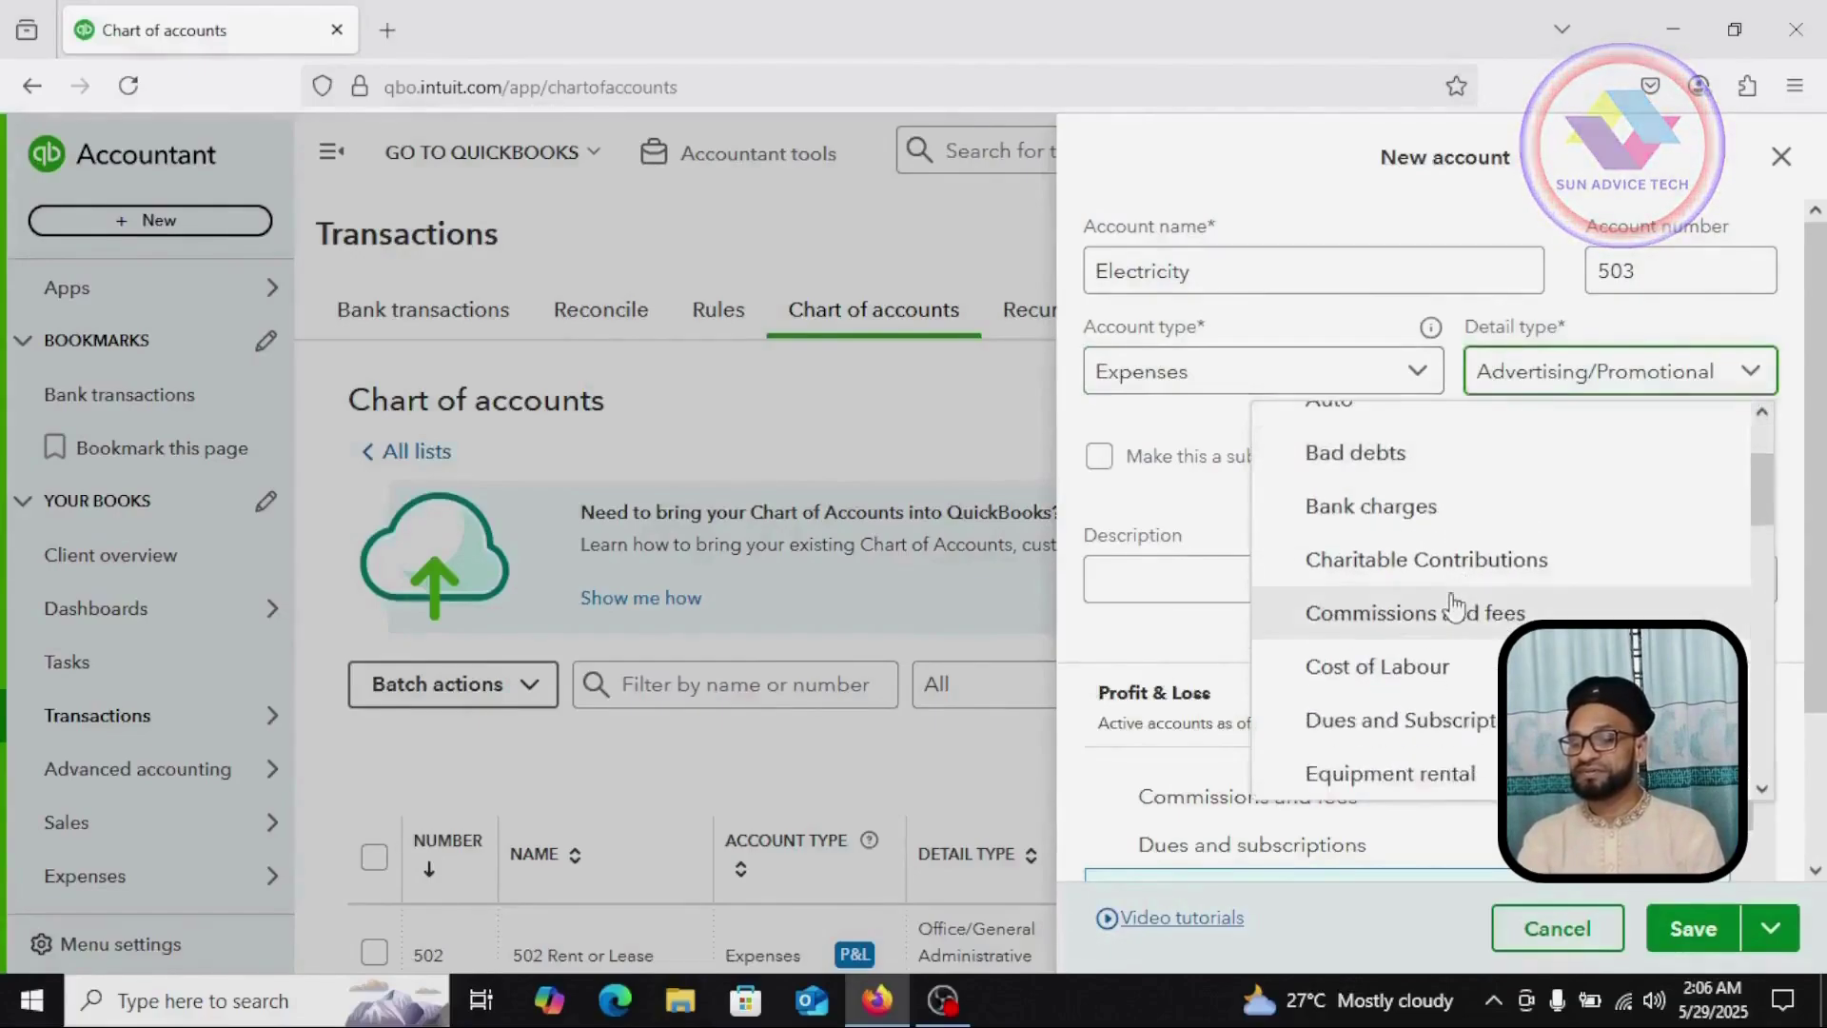
{"action": "scroll", "coordinate": [1453, 606], "scroll_direction": "down", "scroll_amount": 1}
{"action": "scroll", "coordinate": [1453, 606], "scroll_direction": "down", "scroll_amount": 1}
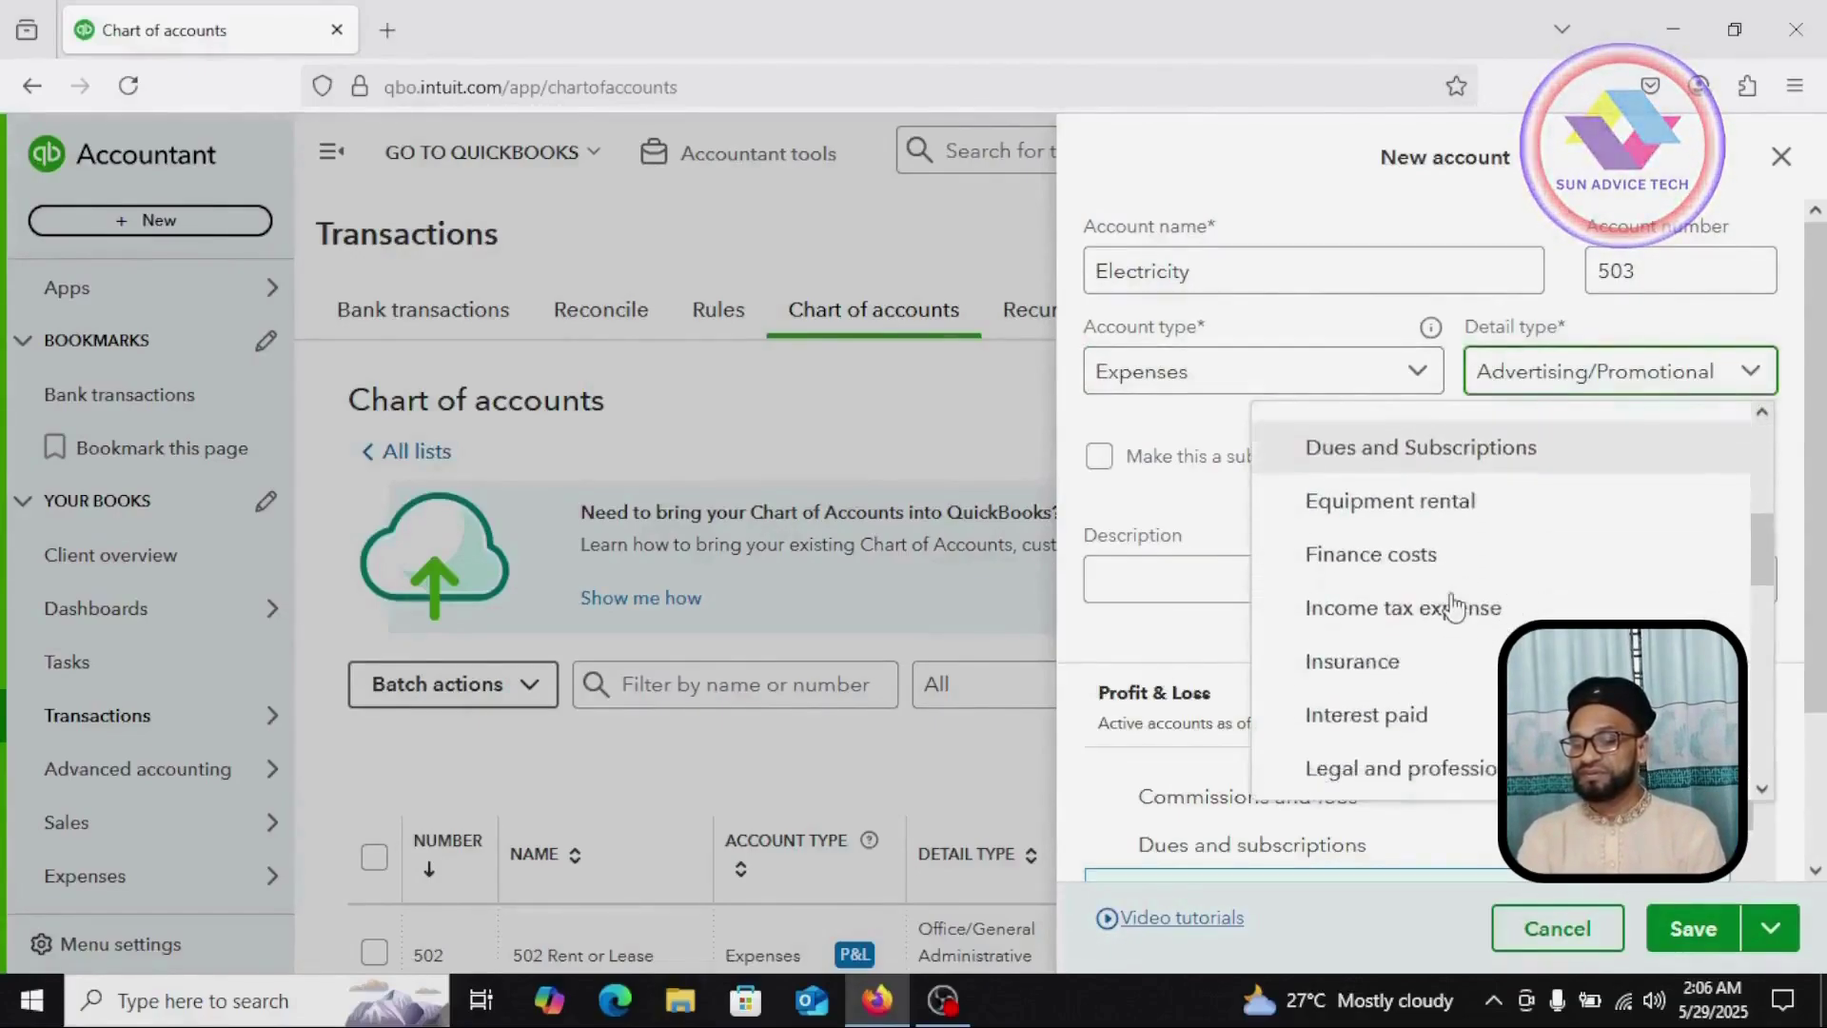
{"action": "scroll", "coordinate": [1453, 607], "scroll_direction": "down", "scroll_amount": 2}
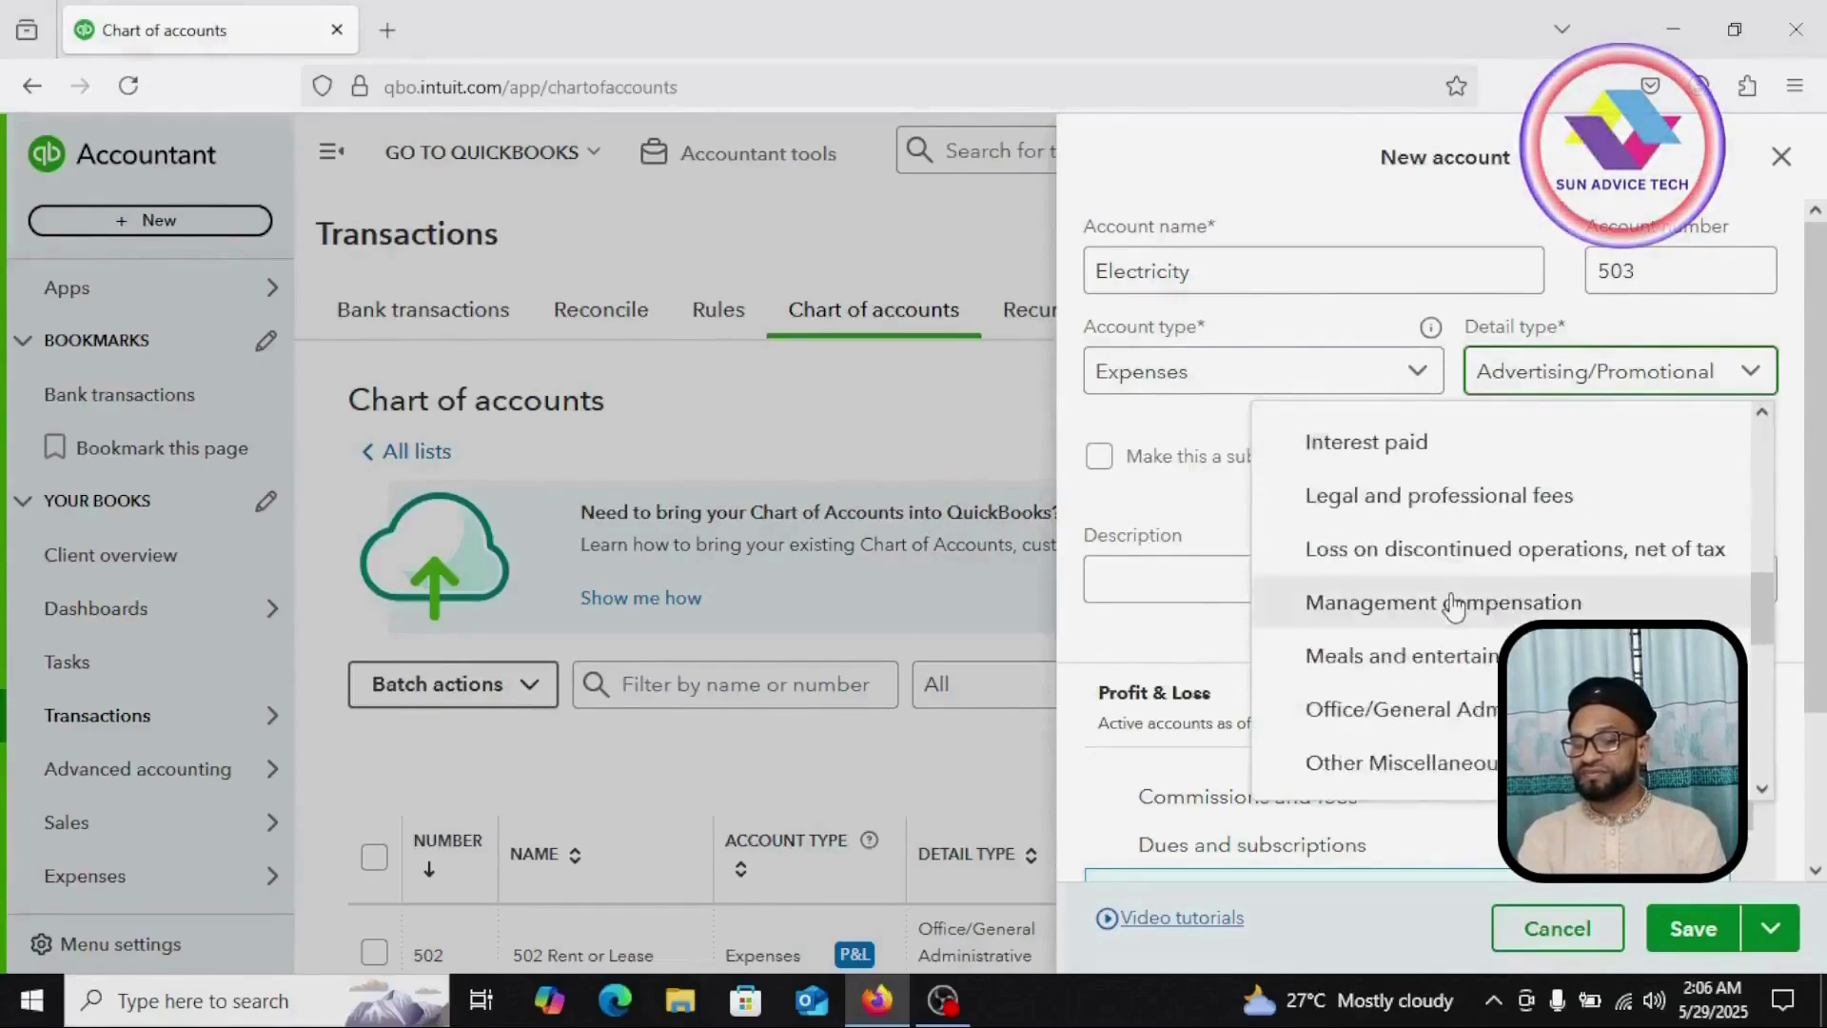
{"action": "scroll", "coordinate": [1453, 606], "scroll_direction": "down", "scroll_amount": 2}
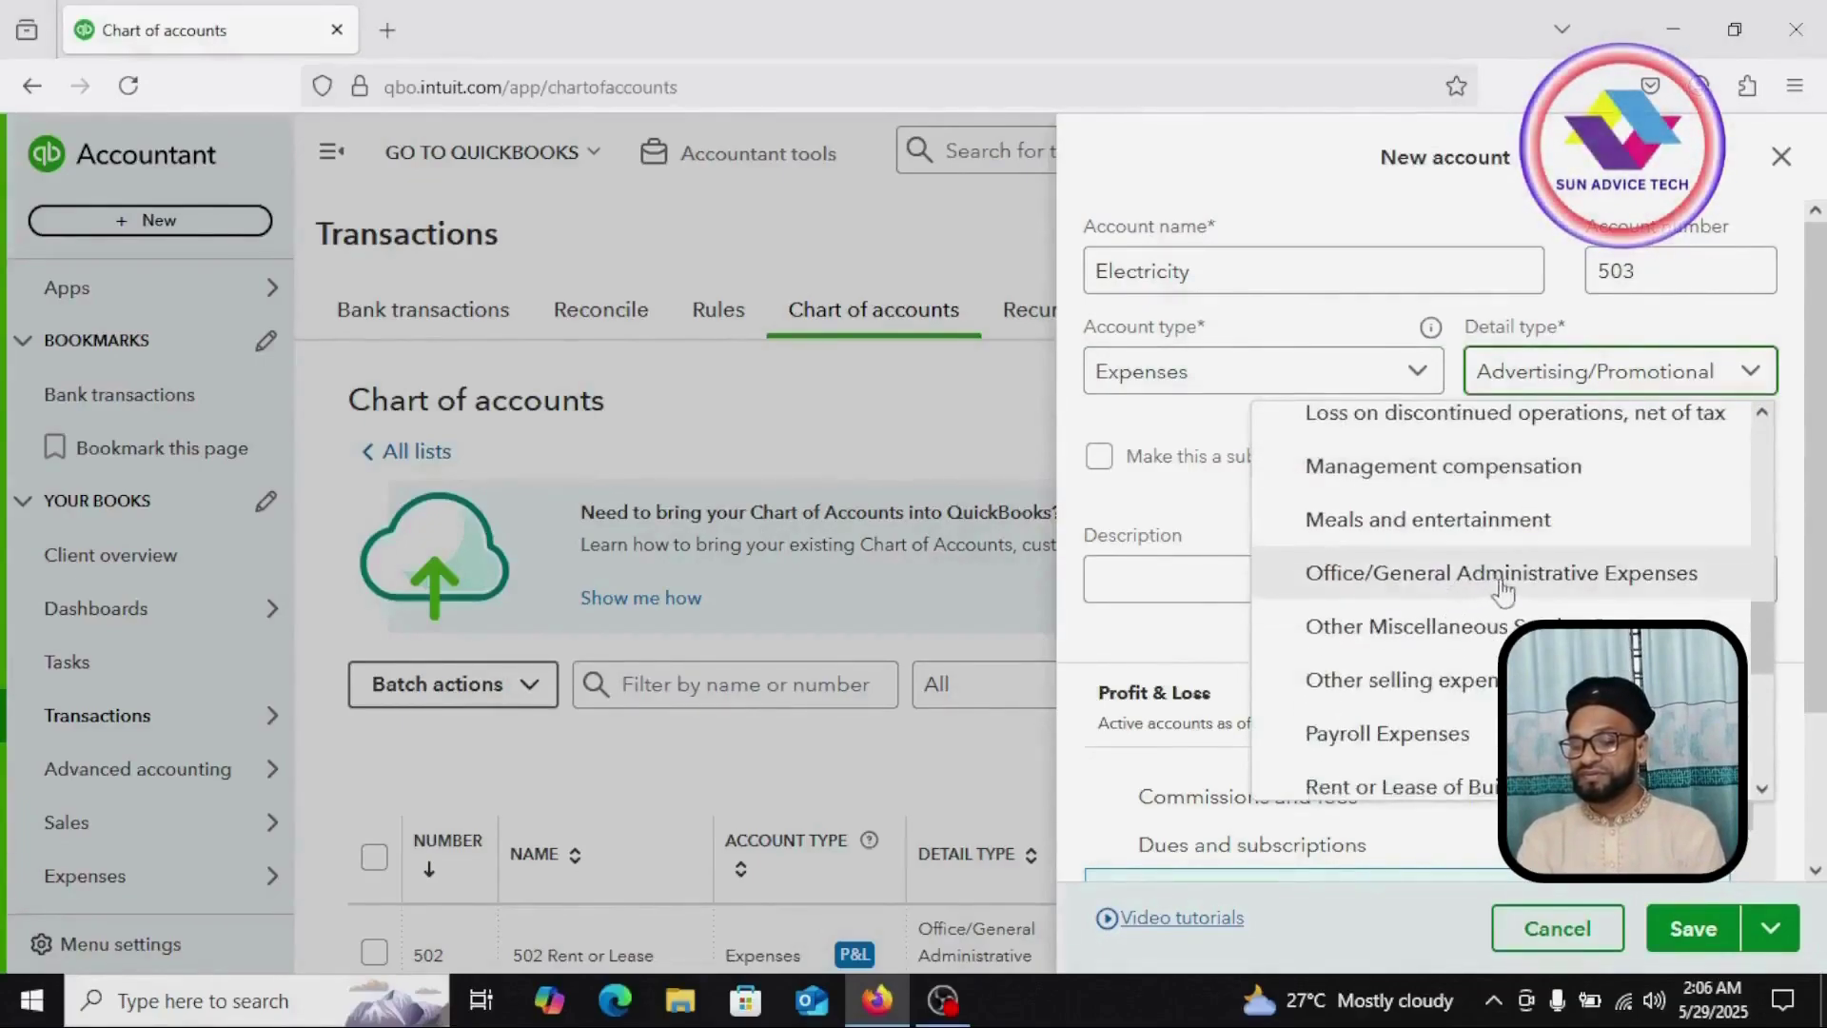
{"action": "left_click", "coordinate": [1516, 575]}
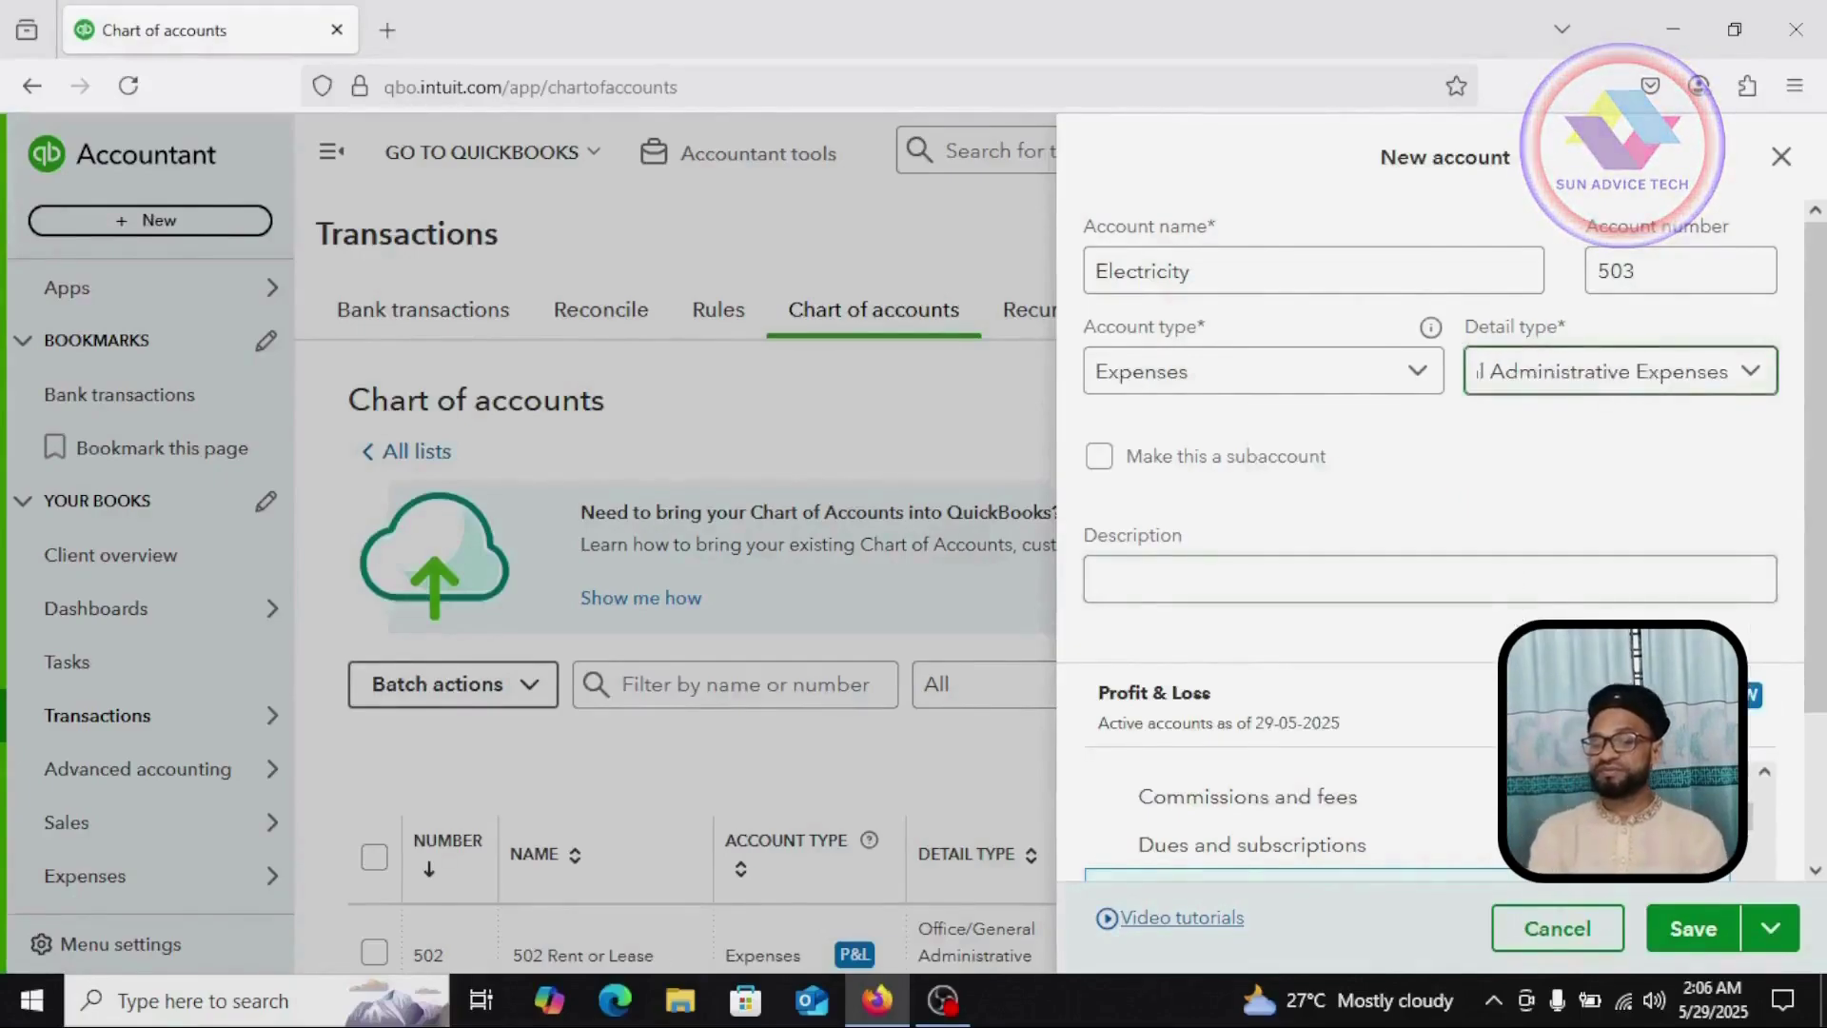
{"action": "left_click", "coordinate": [1697, 928]}
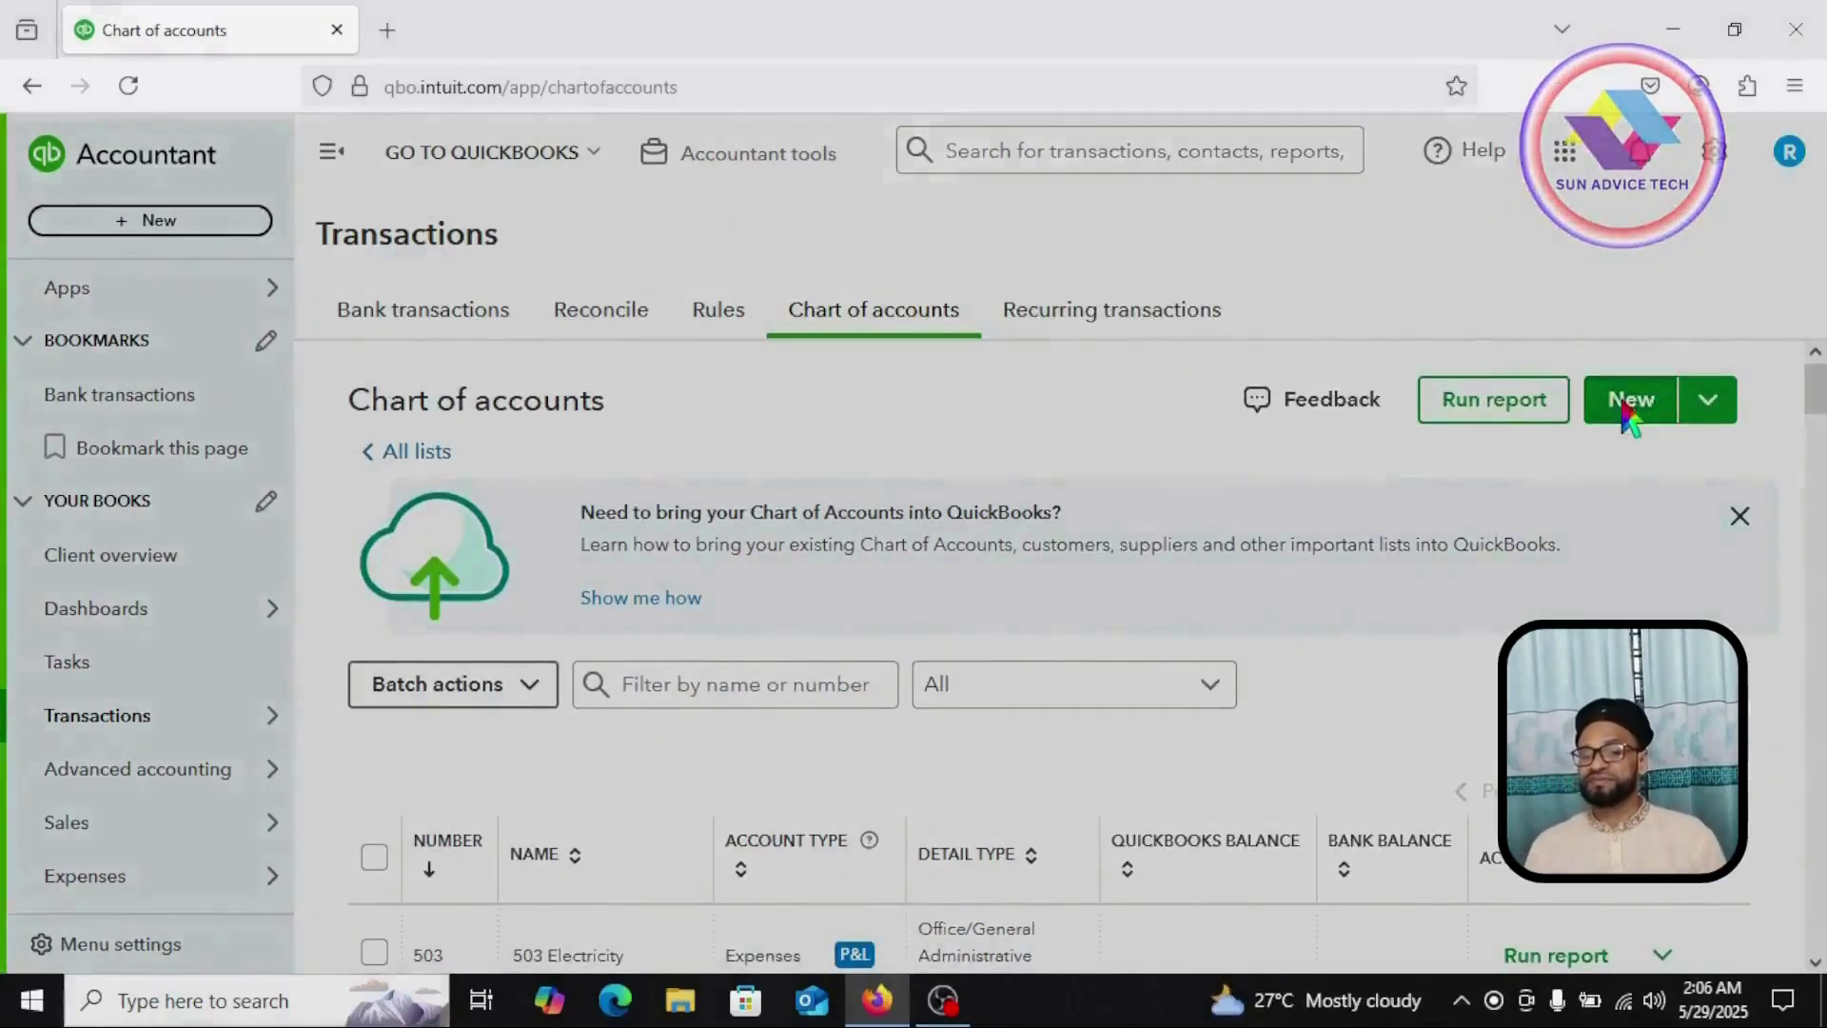
{"action": "left_click", "coordinate": [1627, 404]}
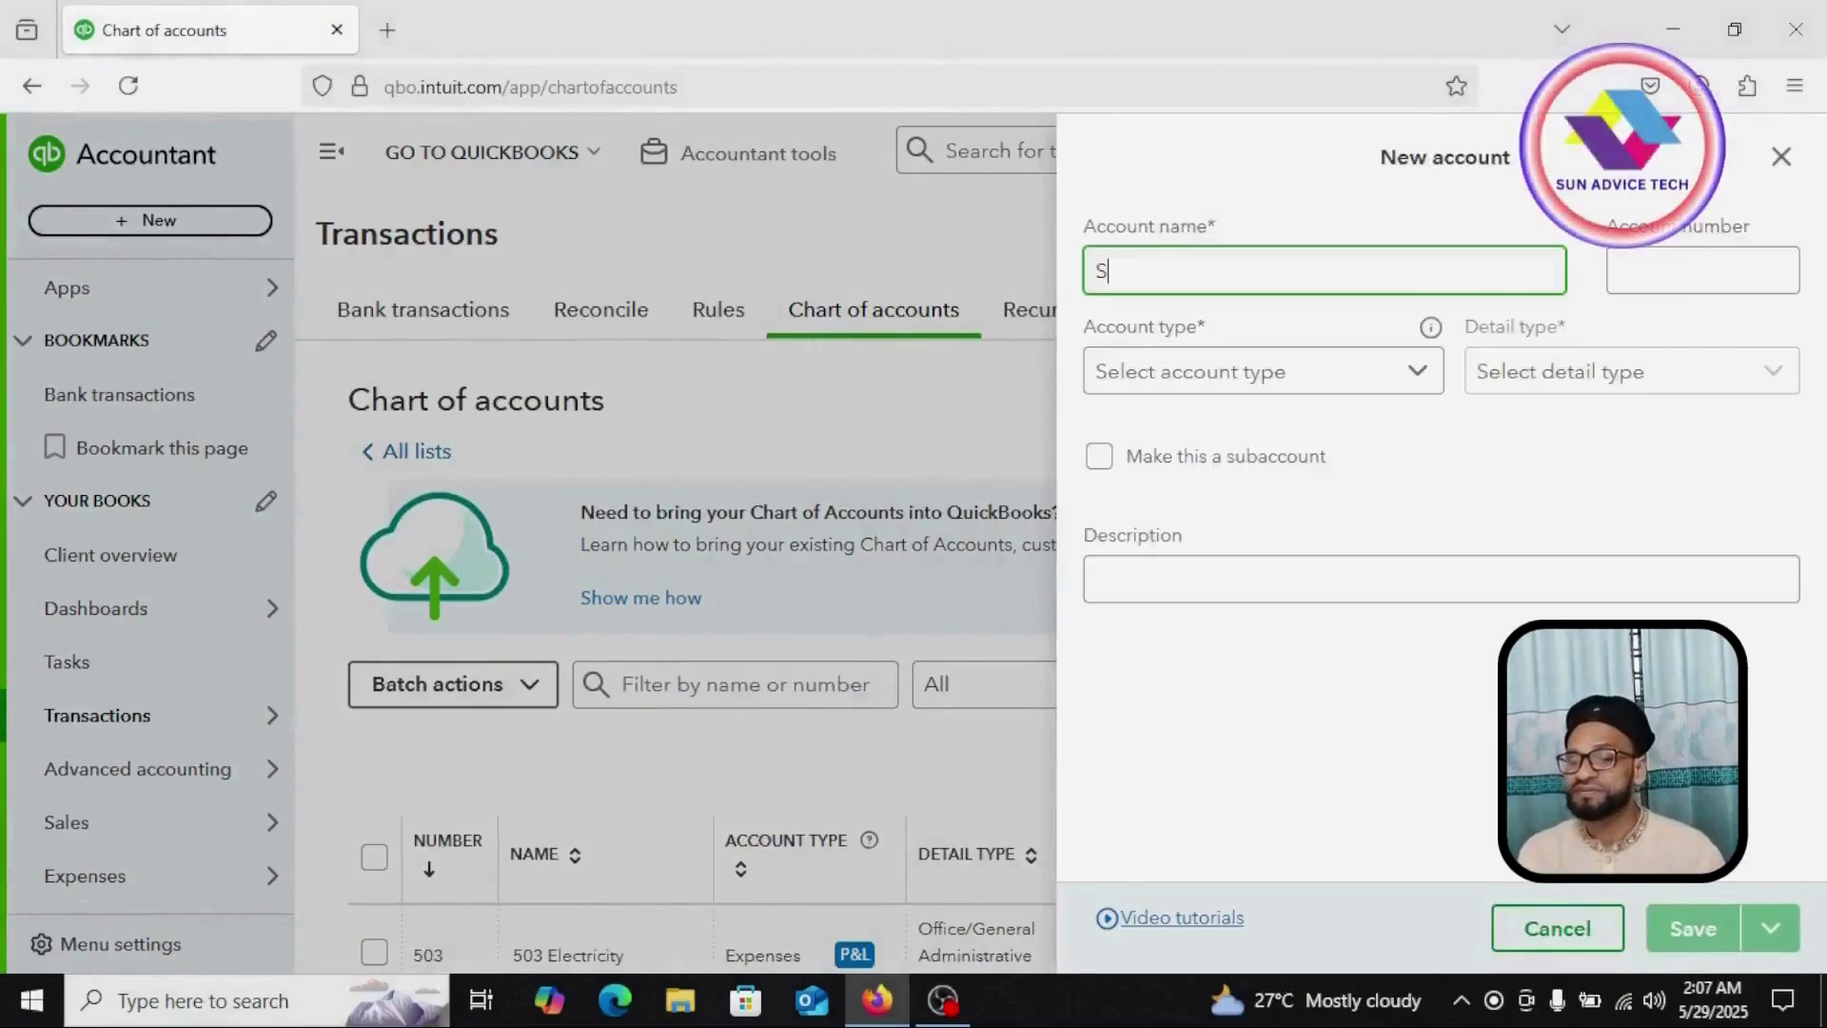
Step: Name the new account 'Salary & Allowance' with account number 504
{"action": "type", "text": "Salary"}
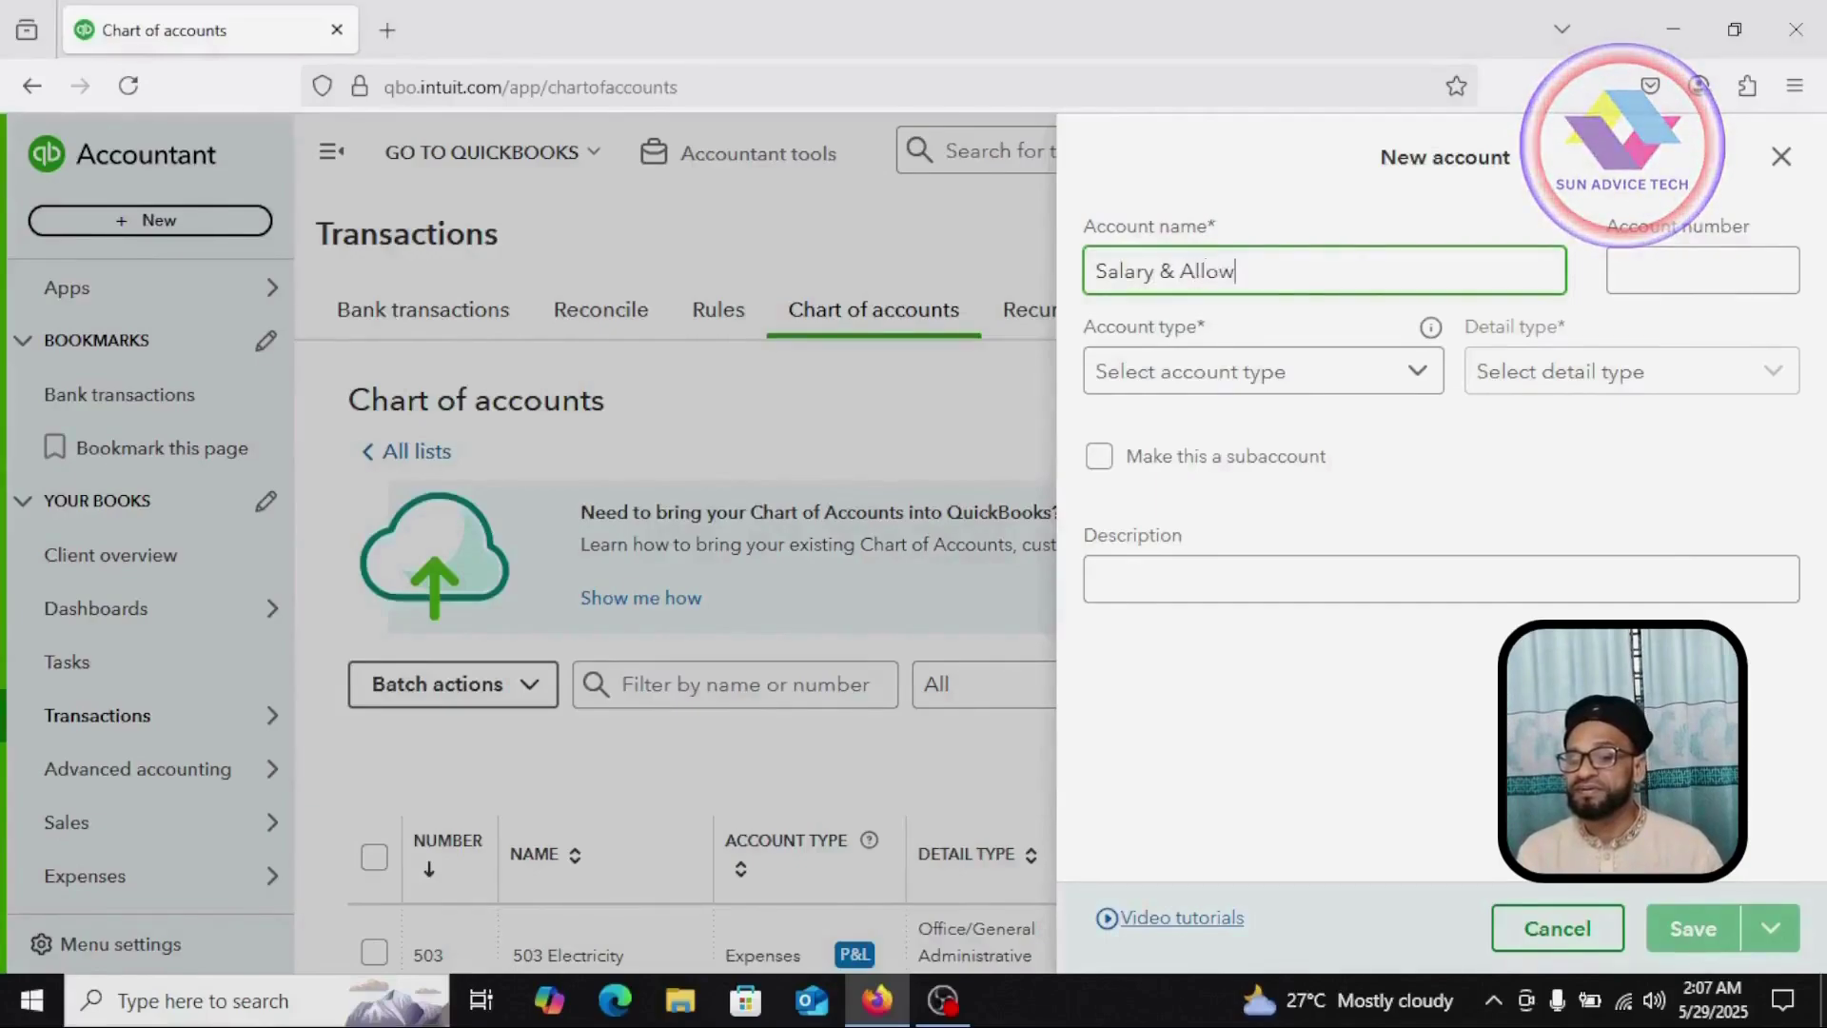
{"action": "type", "text": "& Allowance"}
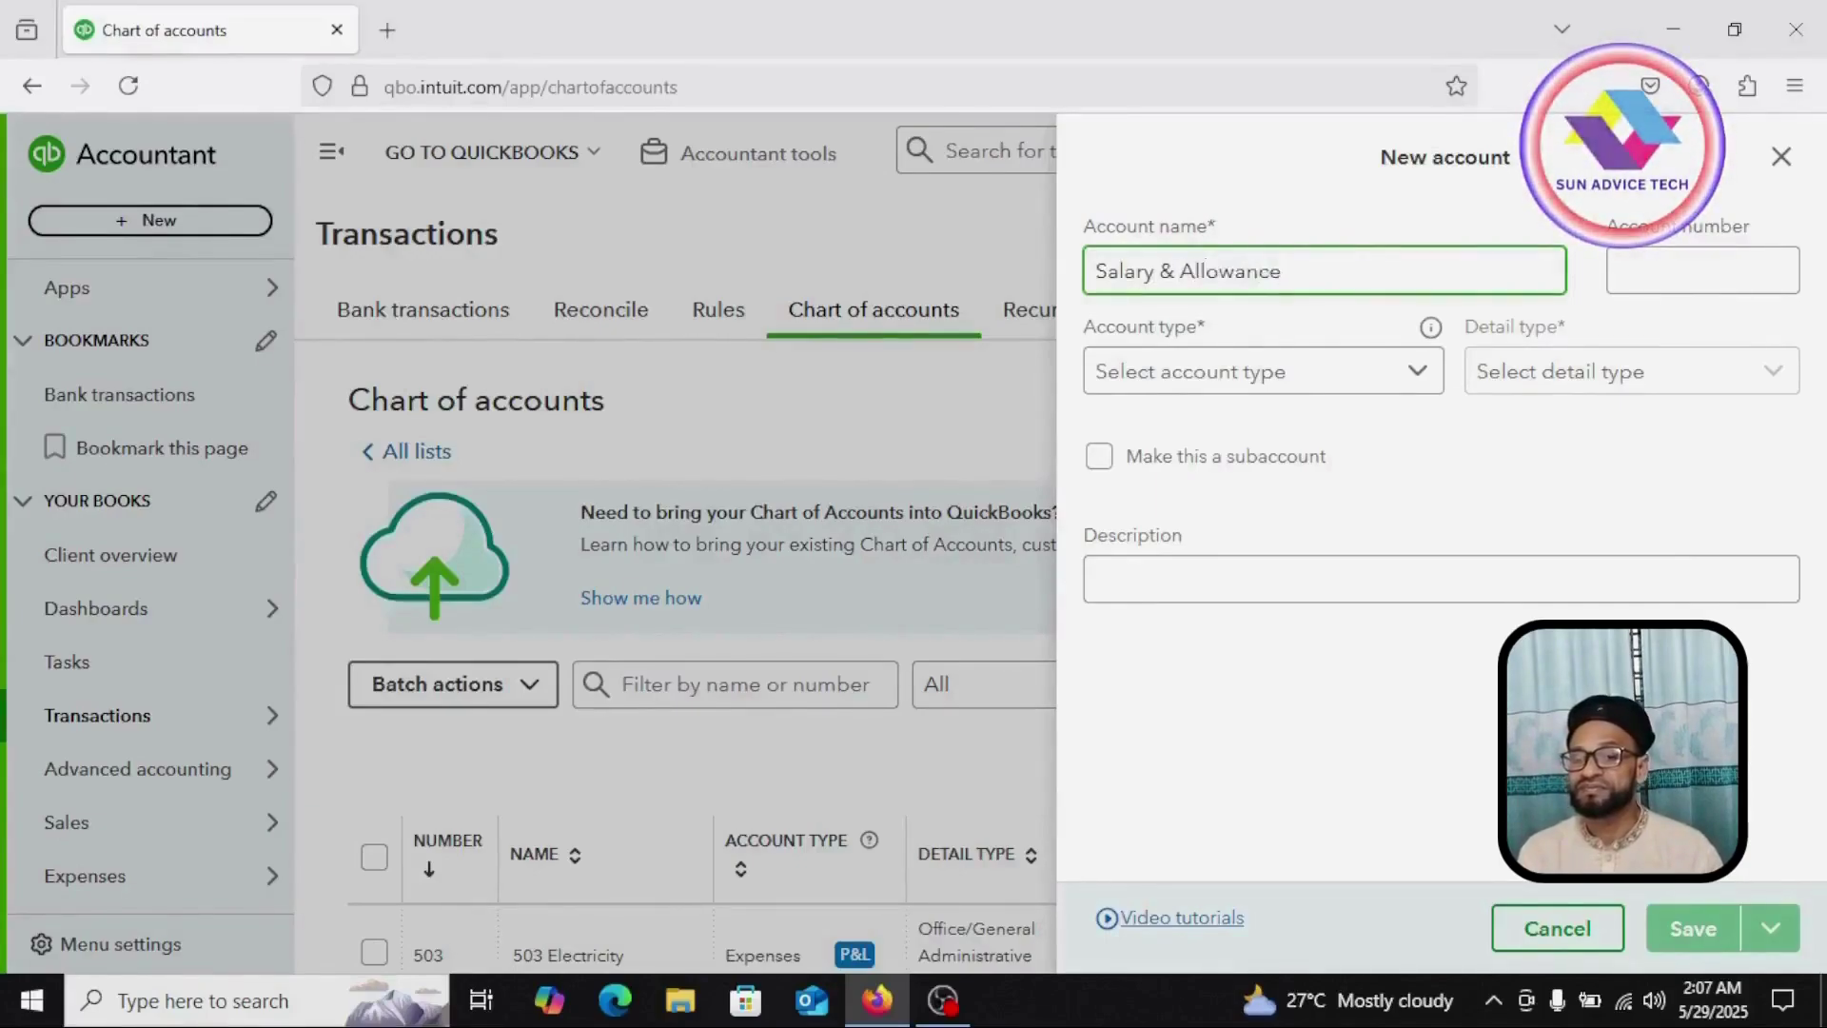
{"action": "left_click", "coordinate": [1715, 266]}
{"action": "type", "text": "50"}
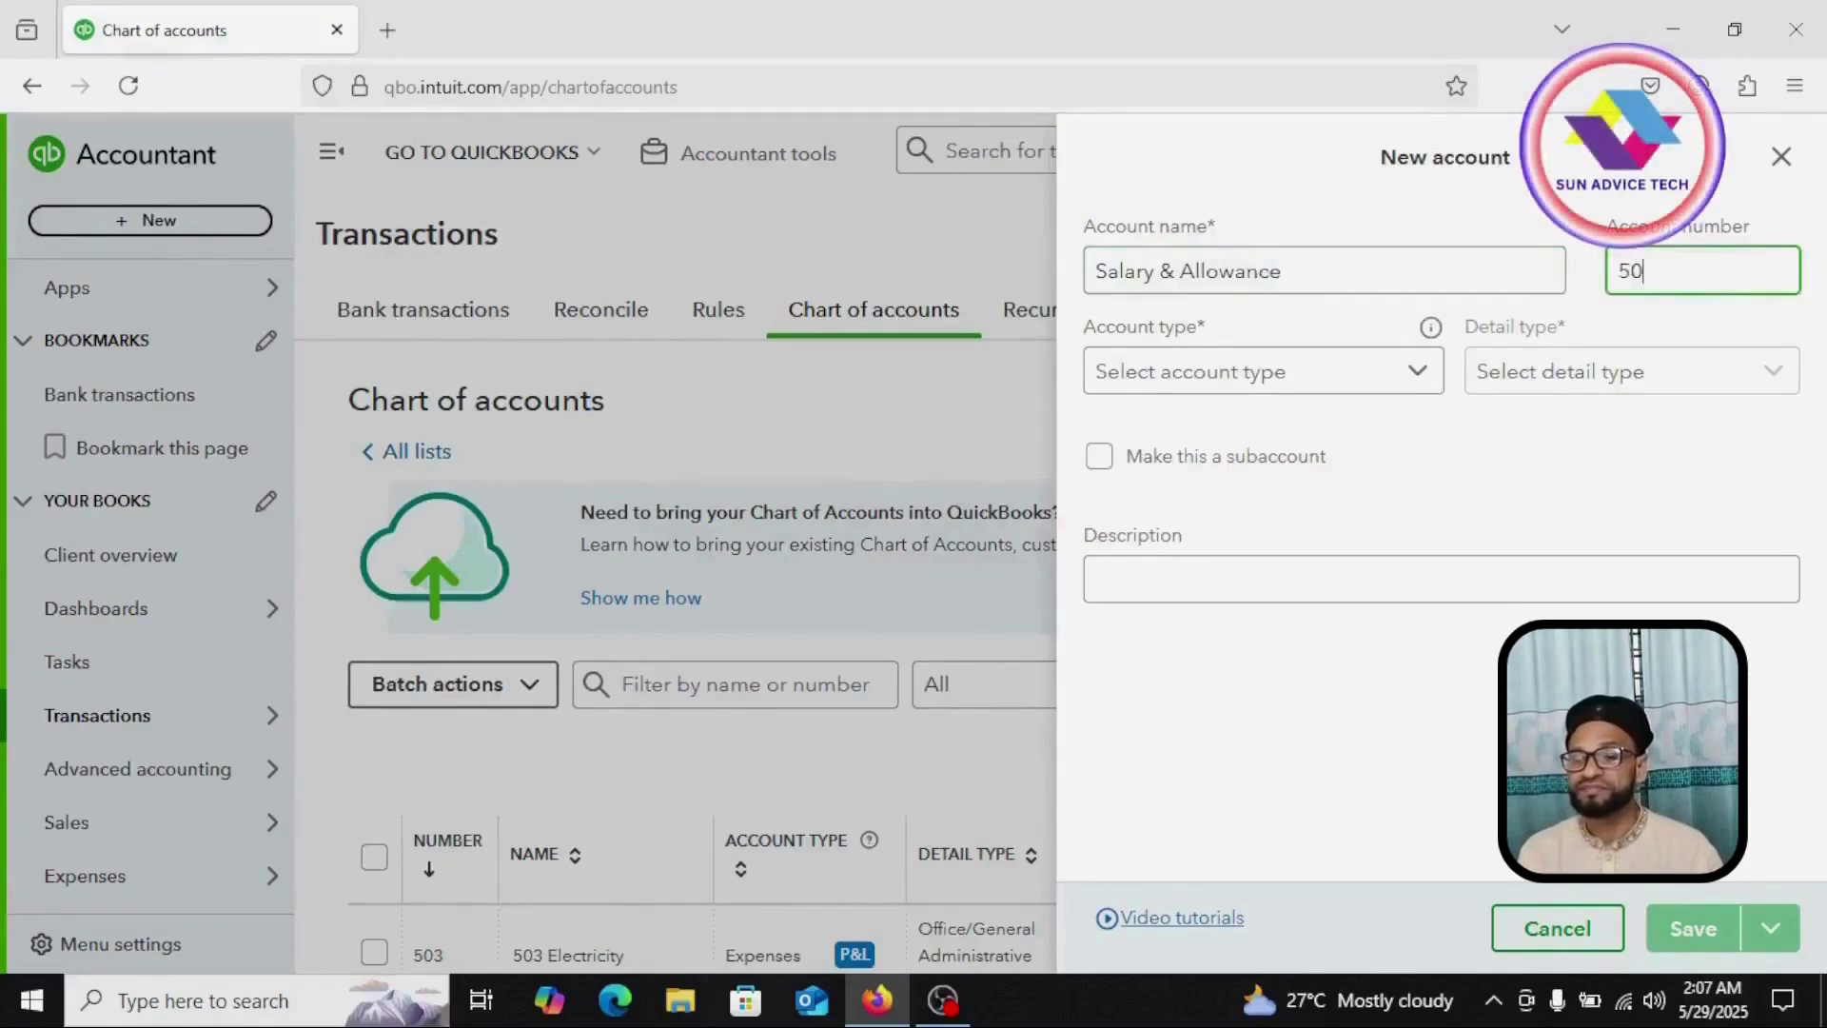
{"action": "type", "text": "4"}
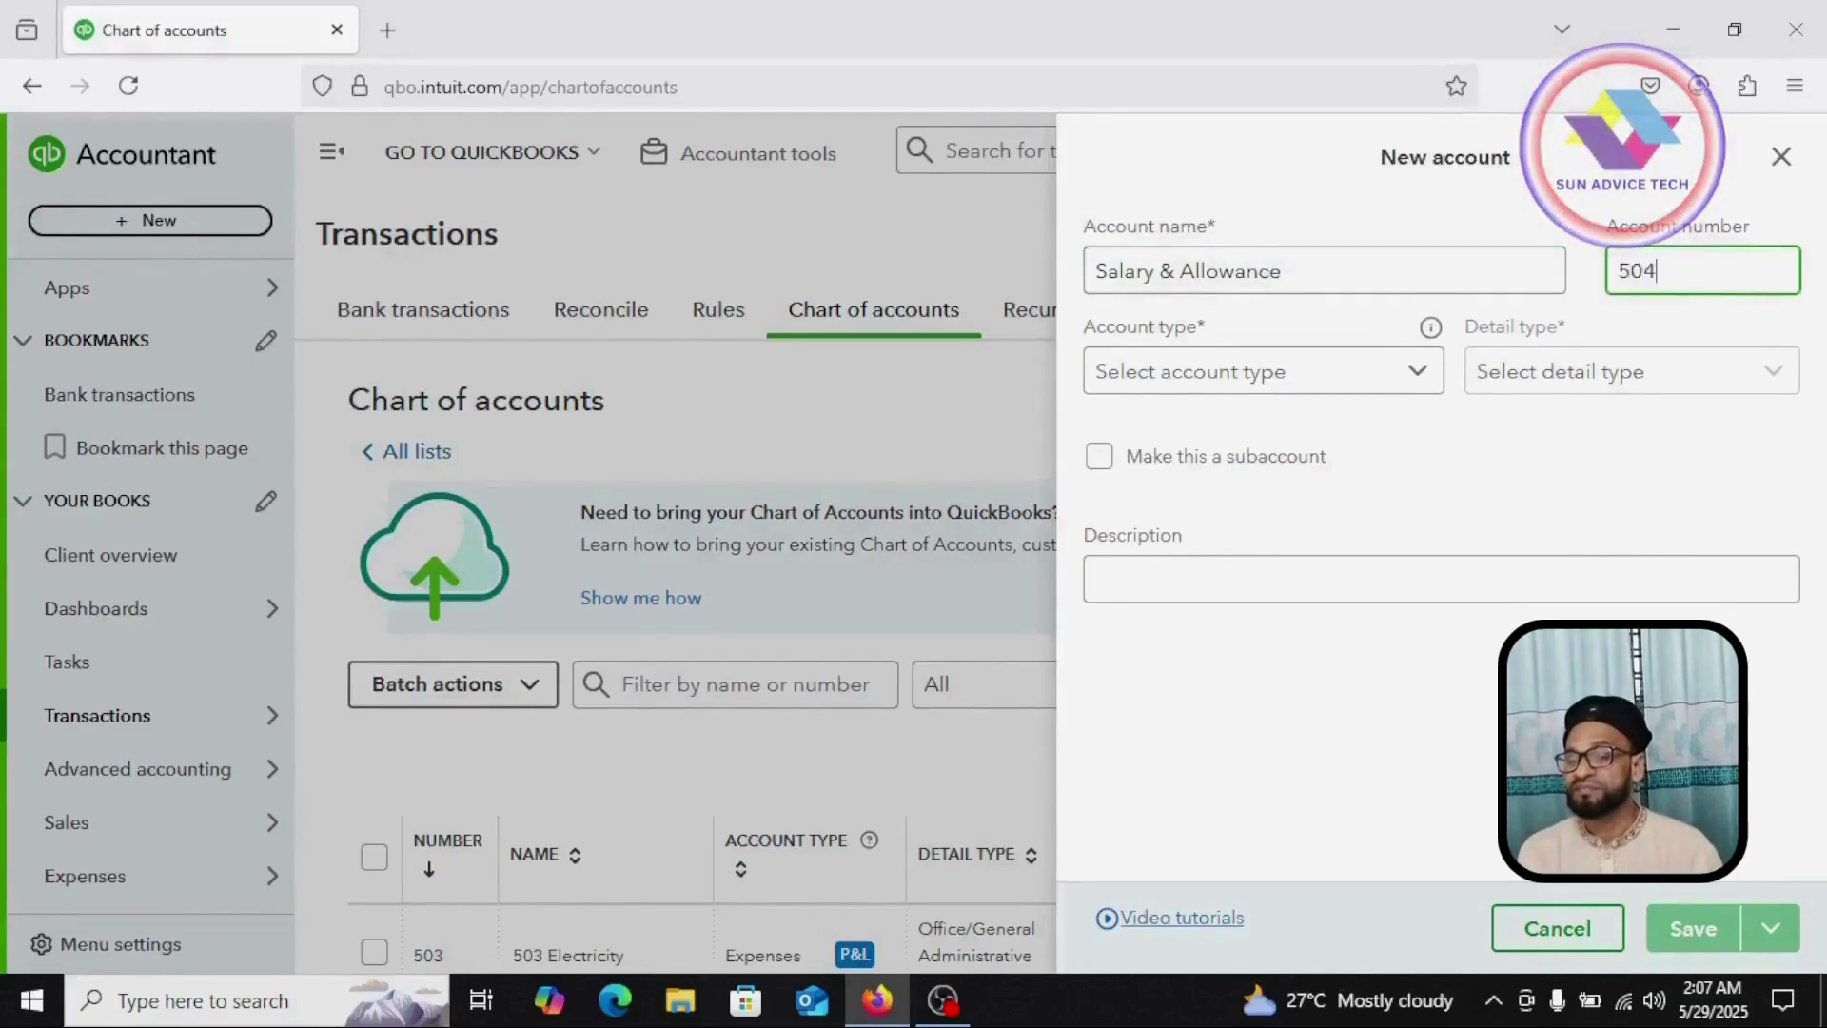
Step: Make it an Expenses account with Payroll Expenses detail type and save it
{"action": "left_click", "coordinate": [1417, 373]}
{"action": "scroll", "coordinate": [1318, 568], "scroll_direction": "down", "scroll_amount": 5}
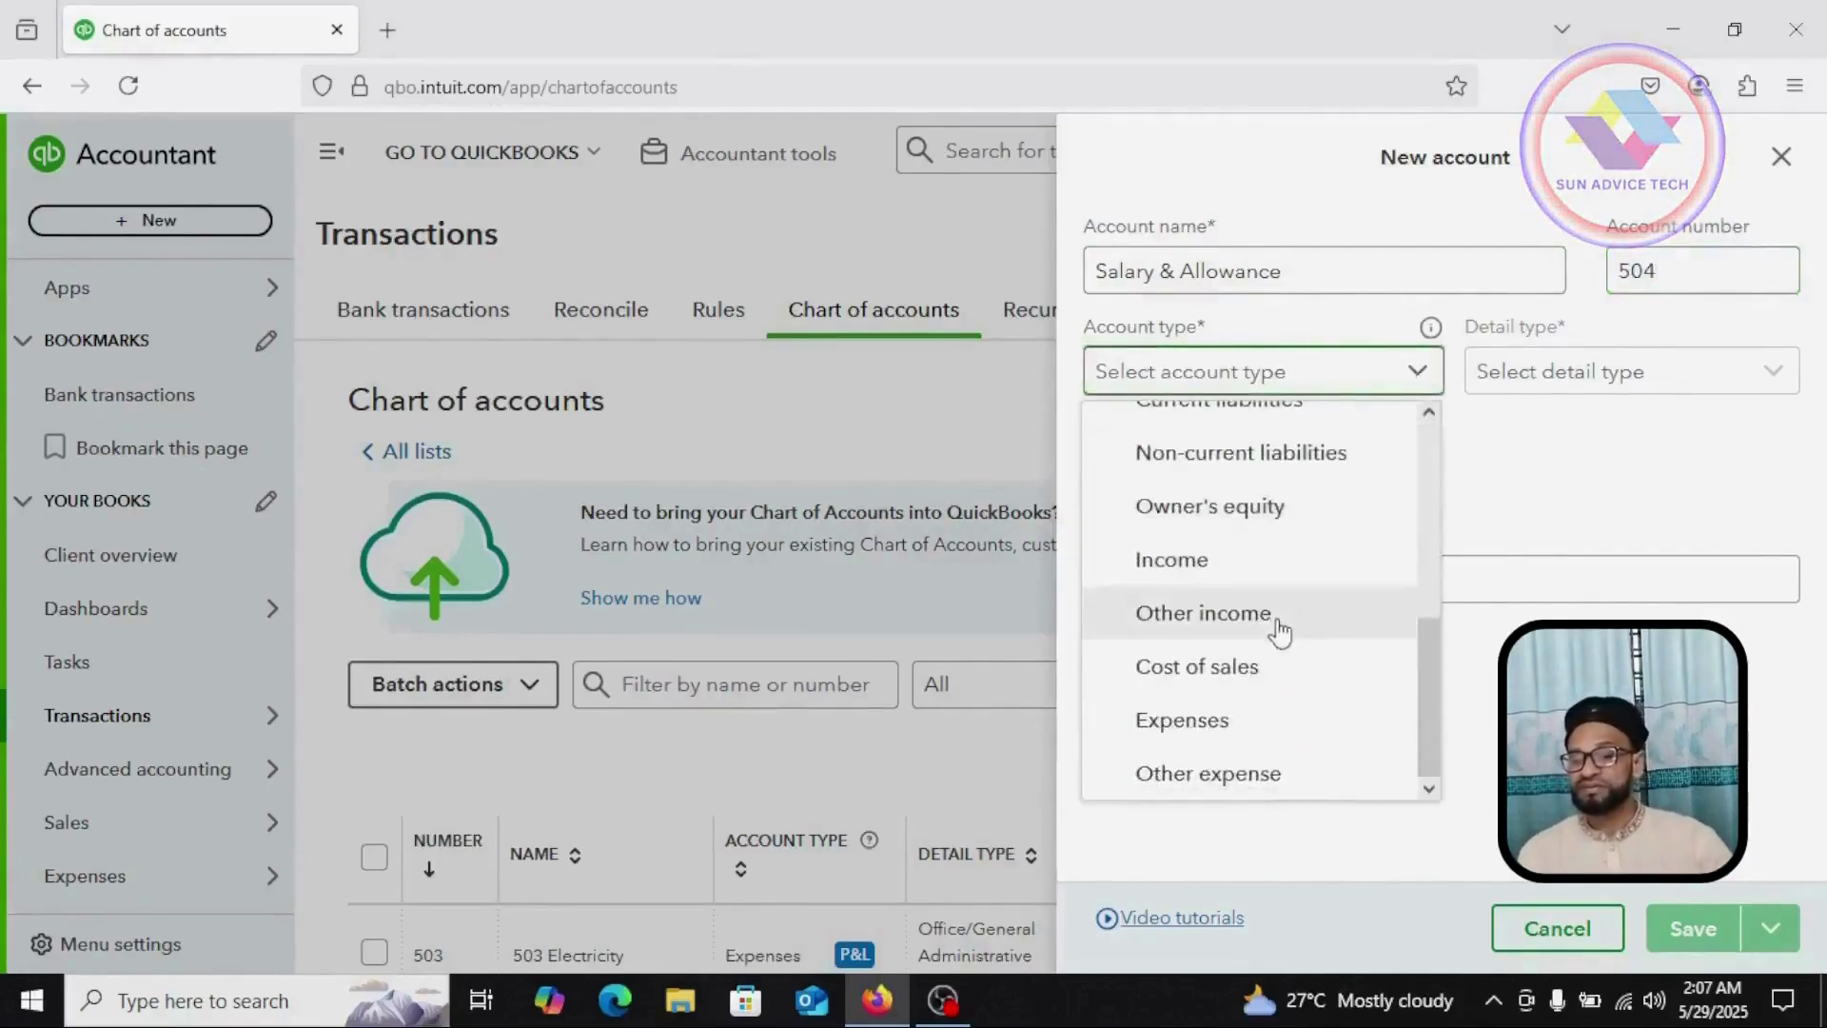
{"action": "left_click", "coordinate": [1199, 721]}
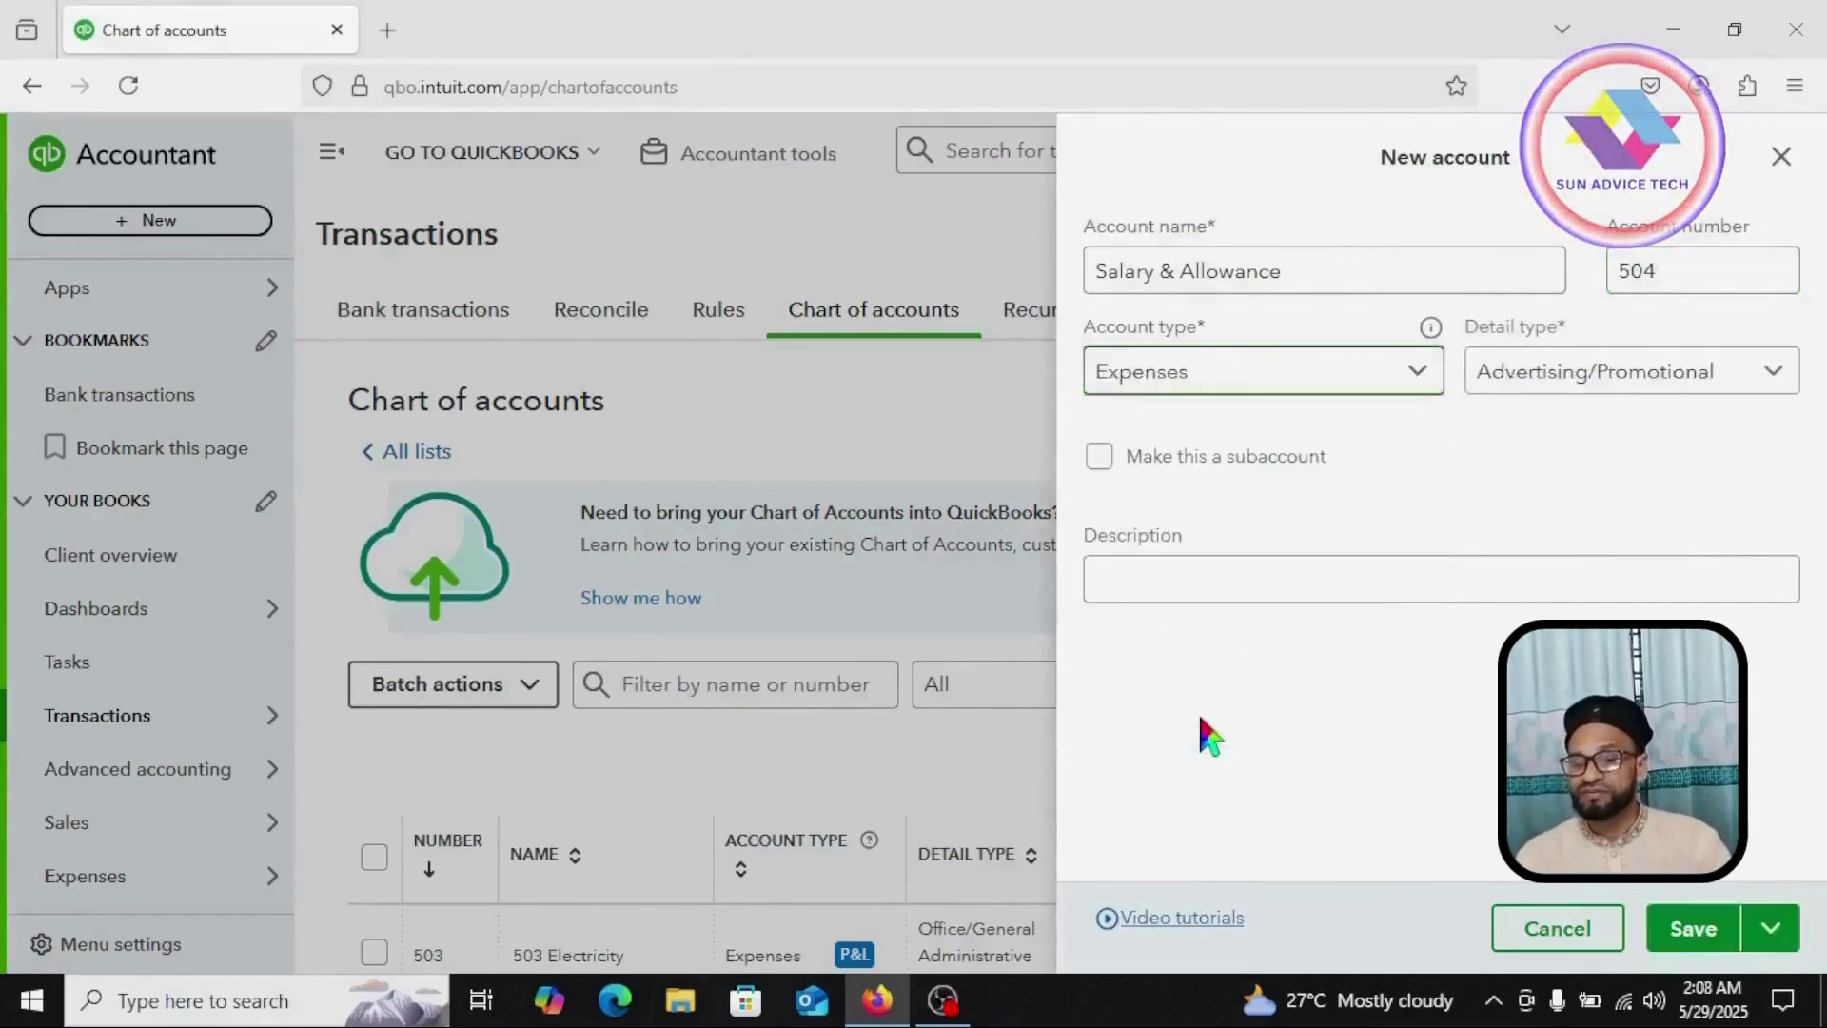
{"action": "left_click", "coordinate": [1756, 376]}
{"action": "scroll", "coordinate": [1468, 519], "scroll_direction": "down", "scroll_amount": 8}
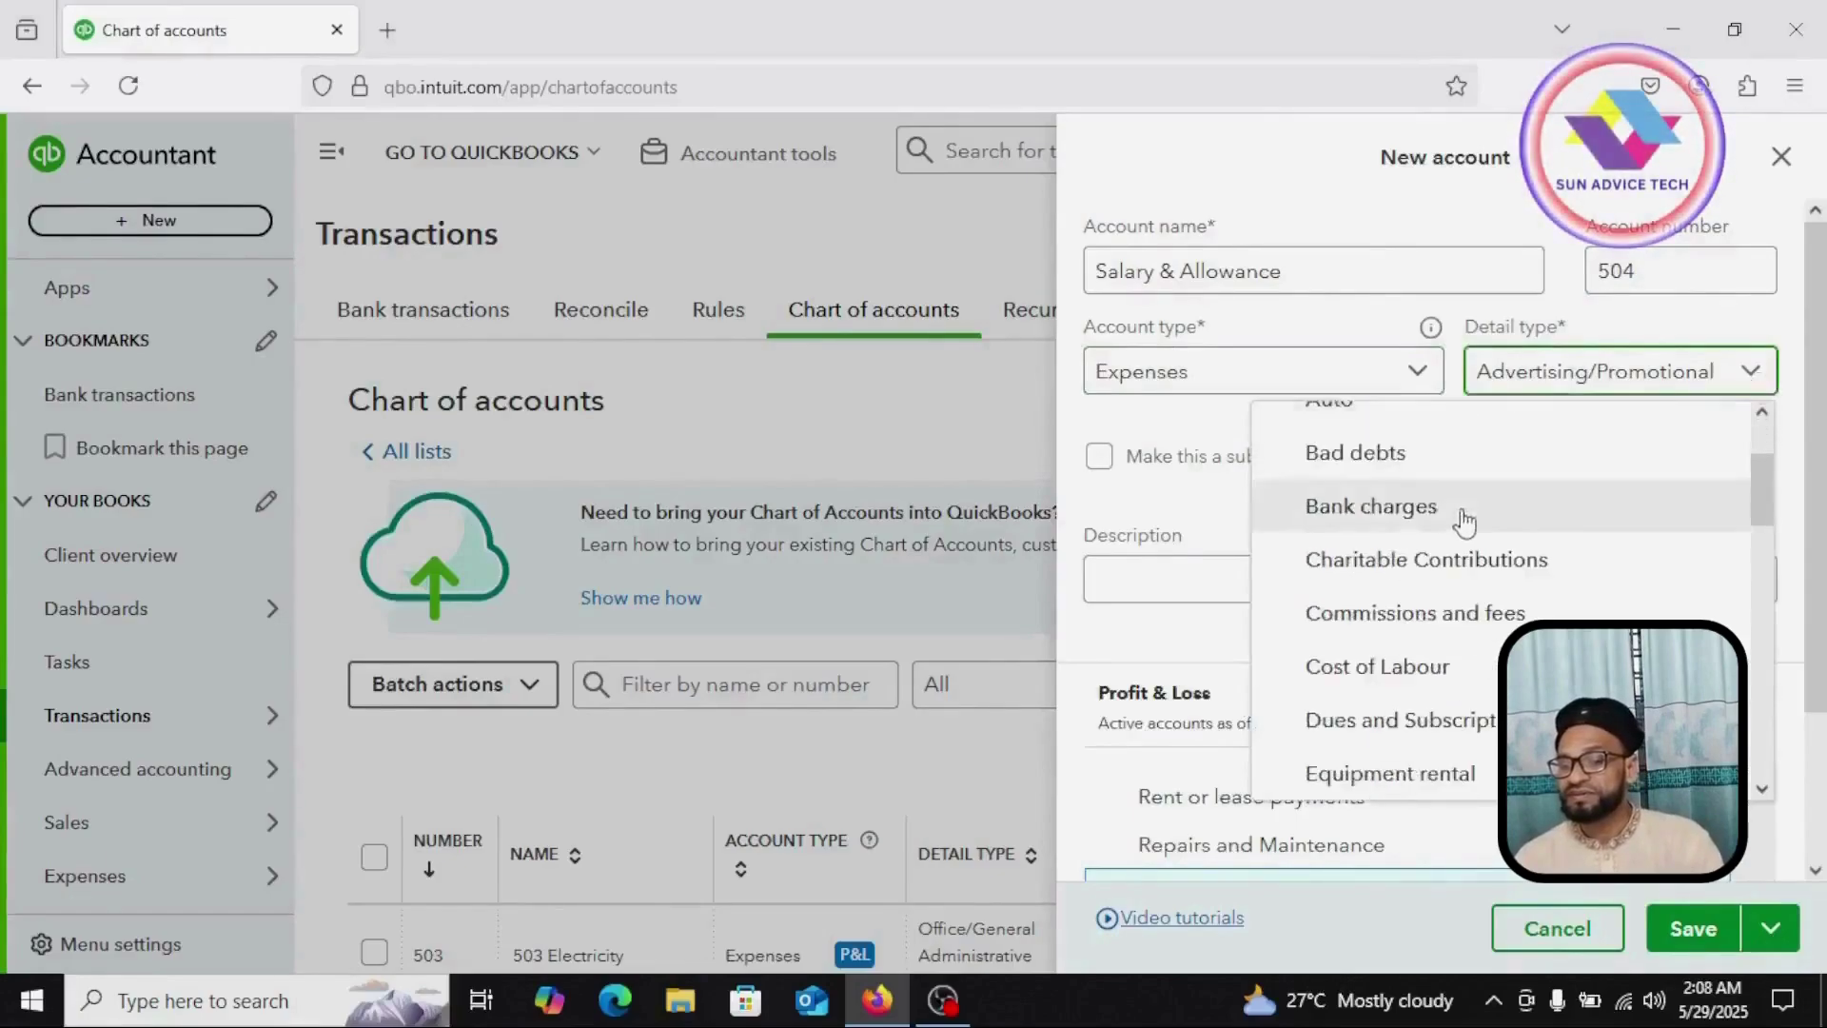
{"action": "left_click", "coordinate": [1463, 751]}
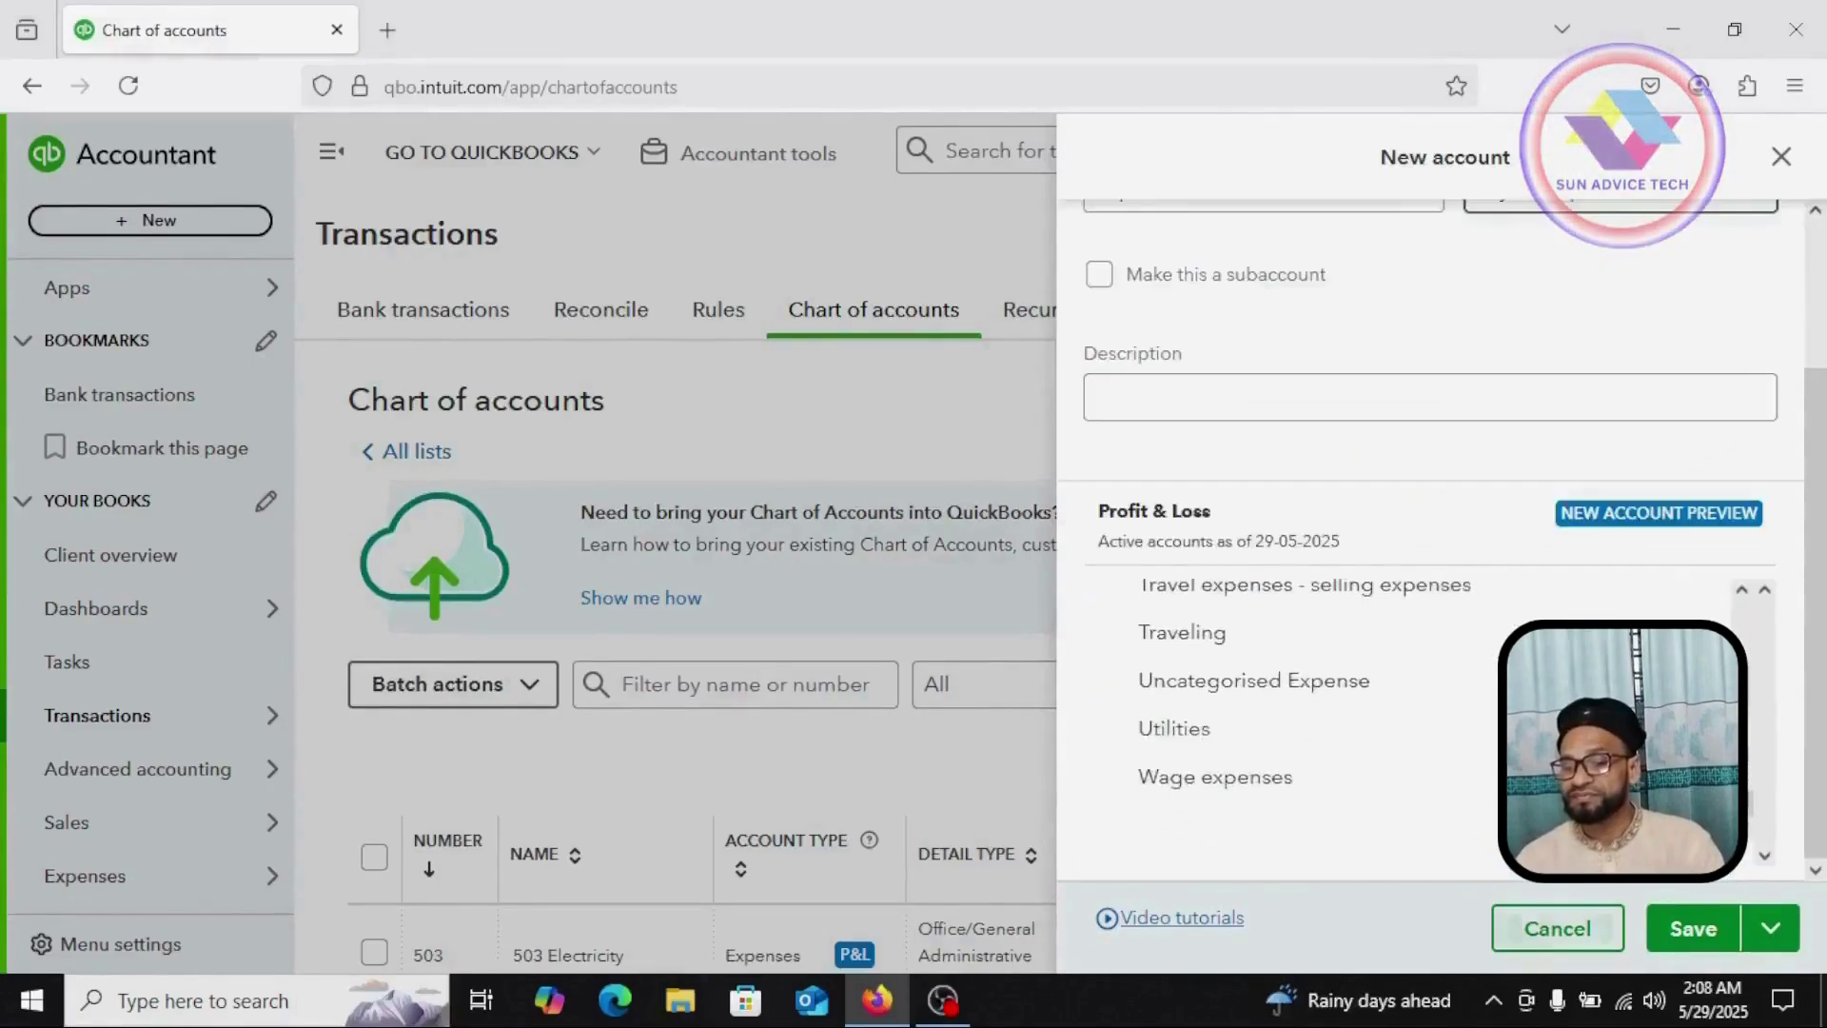
{"action": "left_click", "coordinate": [1693, 930]}
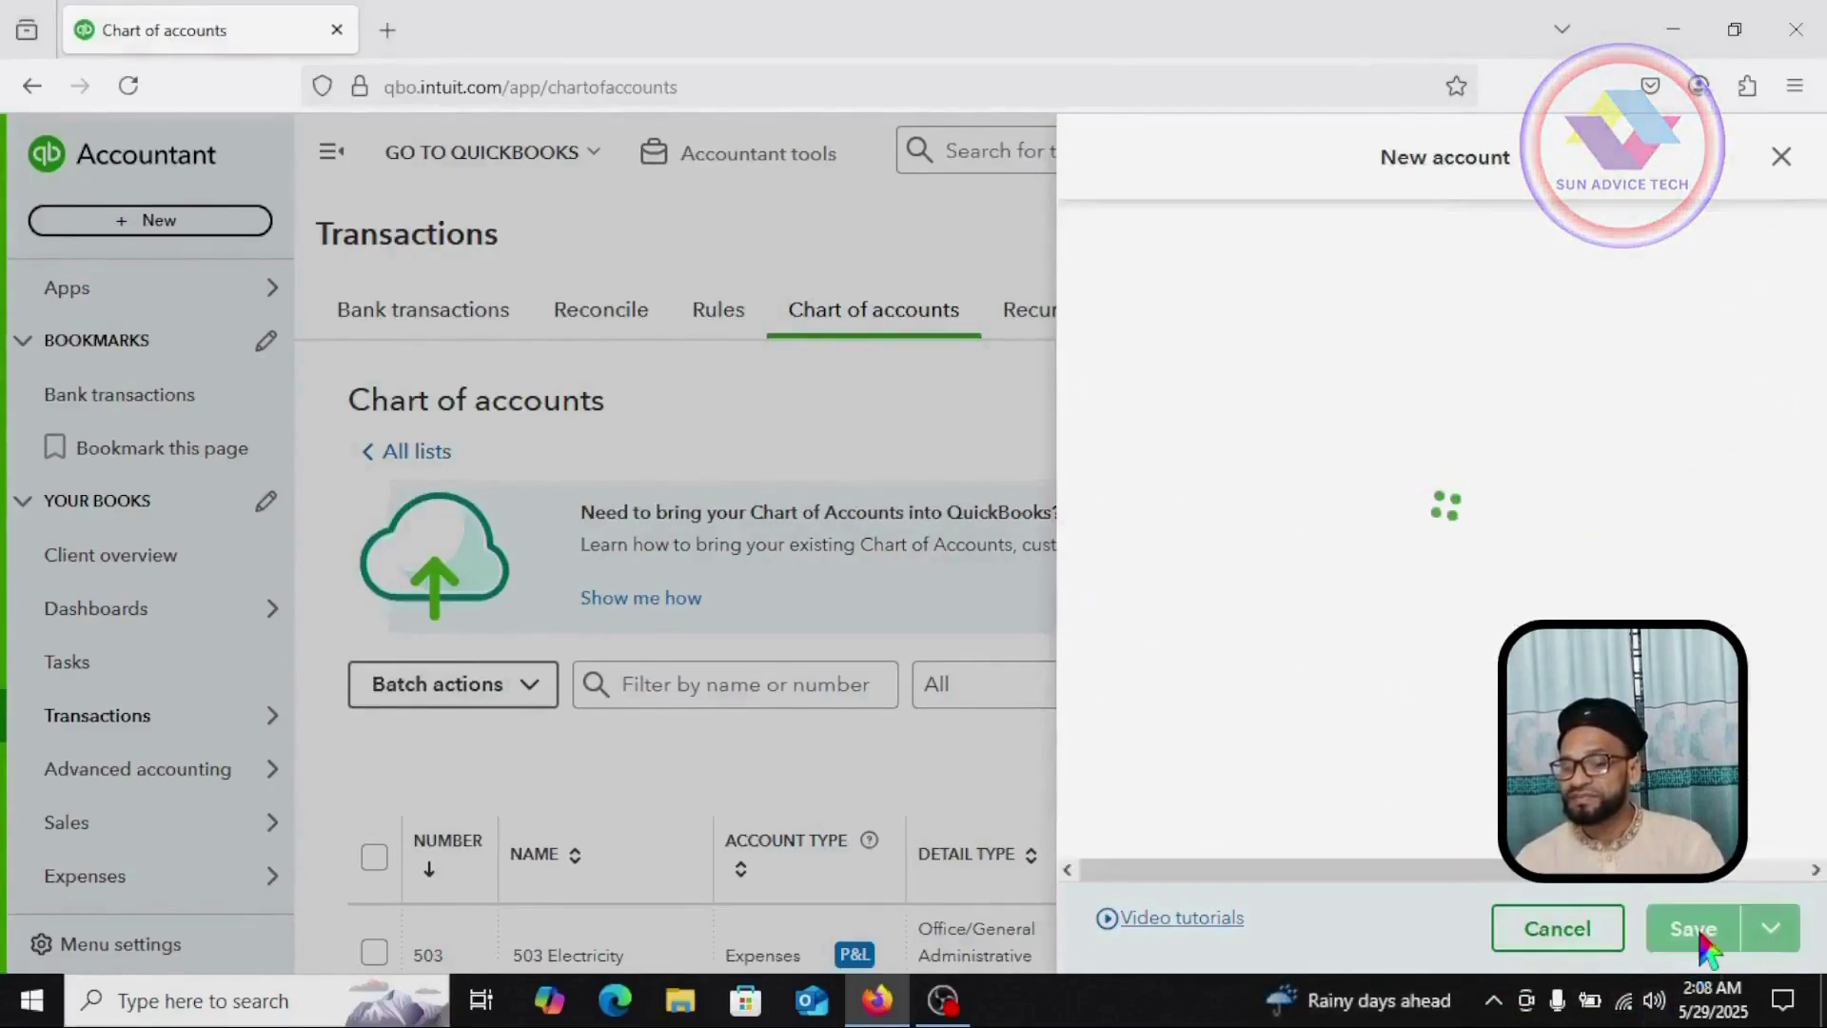